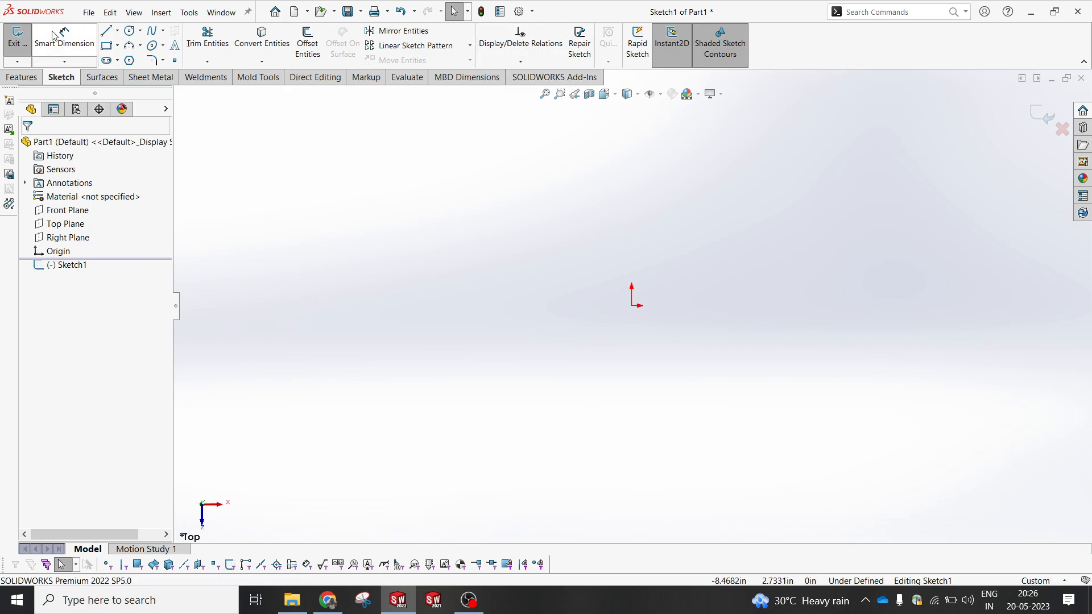
- Sketch an eight-sided polygon centred on the origin, with an inscribed circle about 76 mm across, and make its right side vertical
click(116, 31)
click(109, 61)
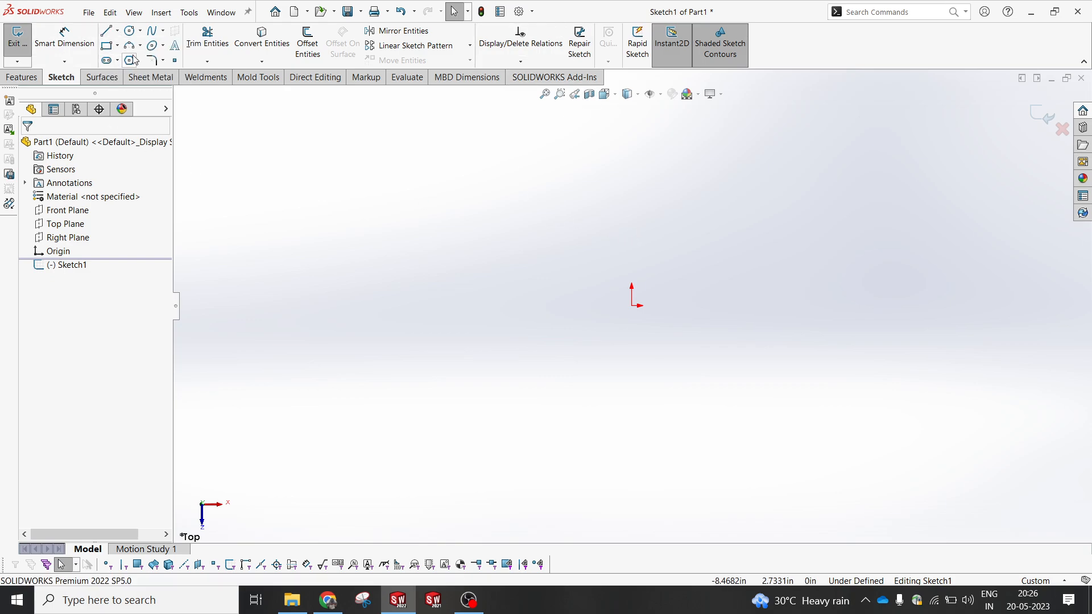
click(130, 61)
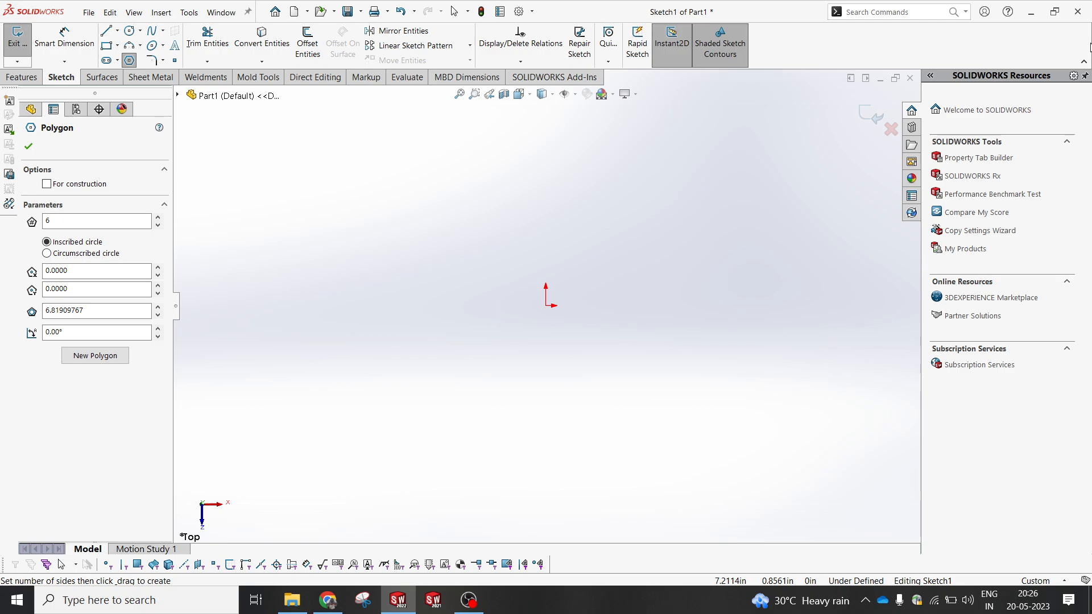
click(1085, 76)
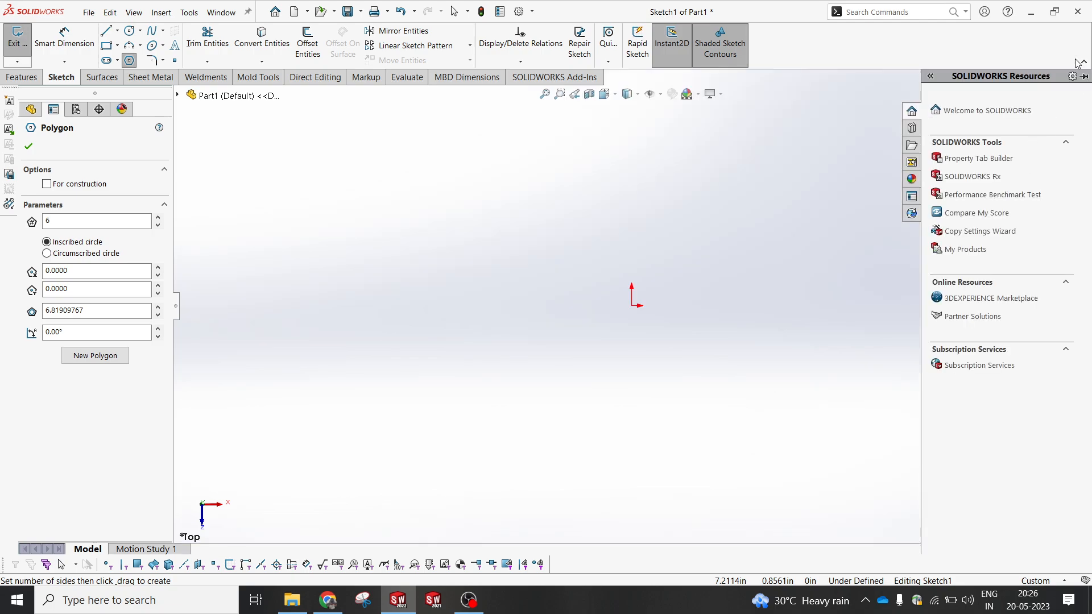
click(1085, 77)
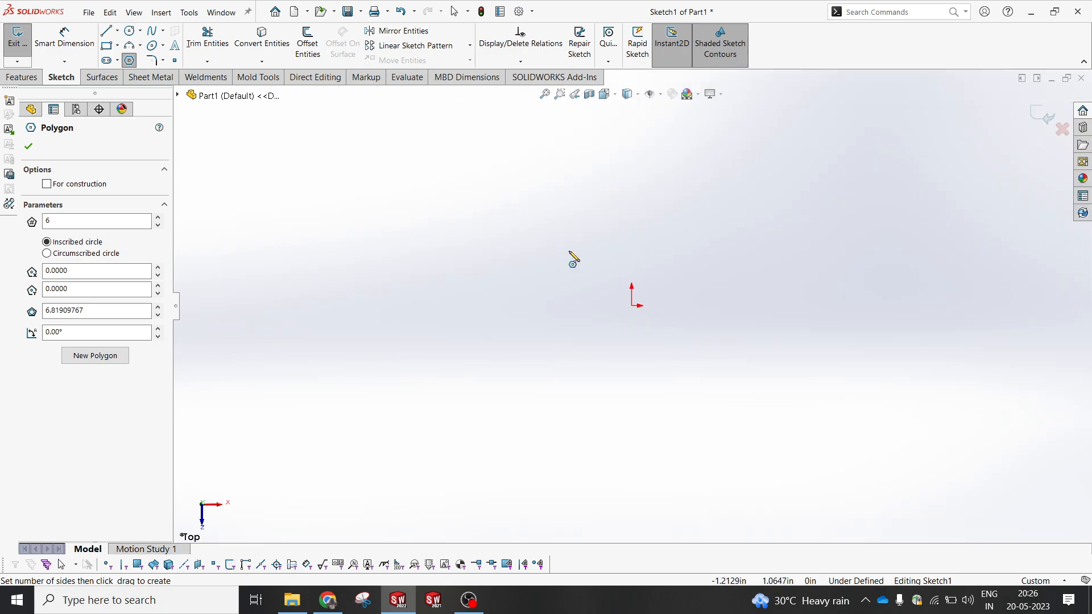
drag(97, 221, 1, 223)
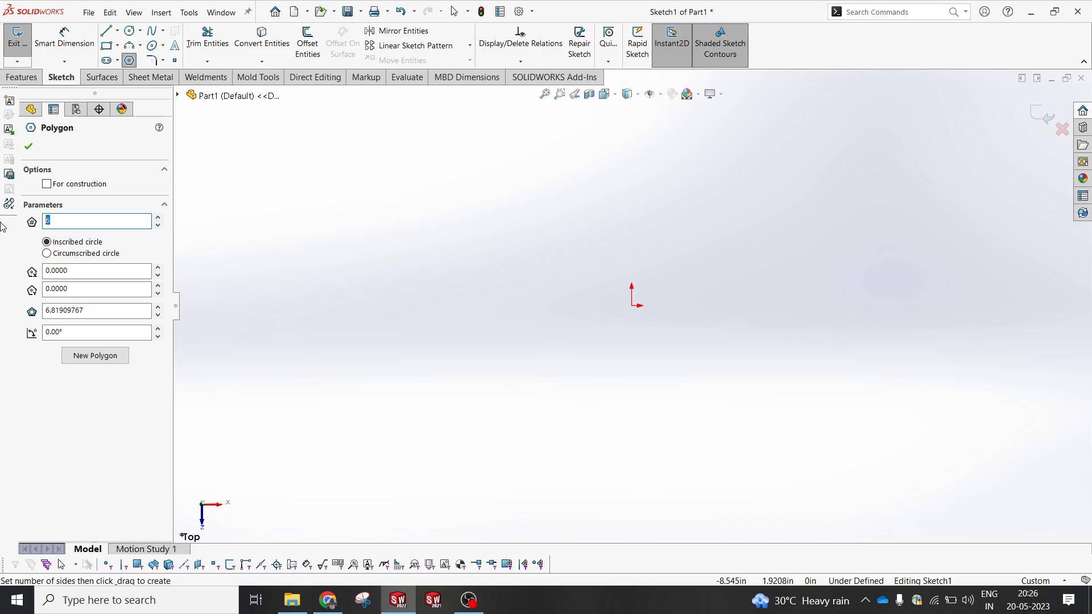
click(632, 306)
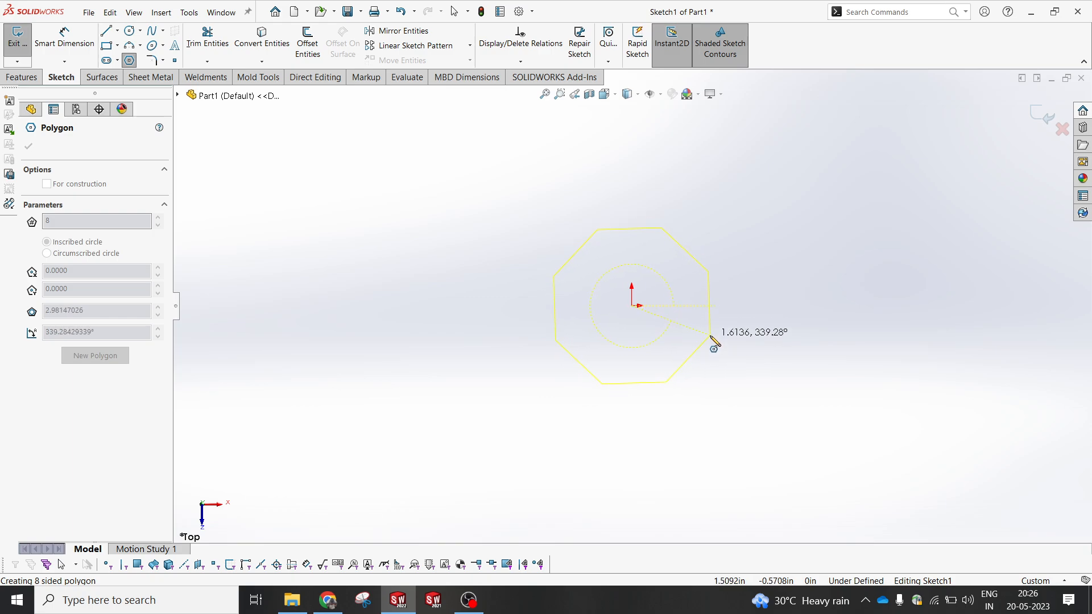
click(715, 342)
key(Escape)
click(710, 302)
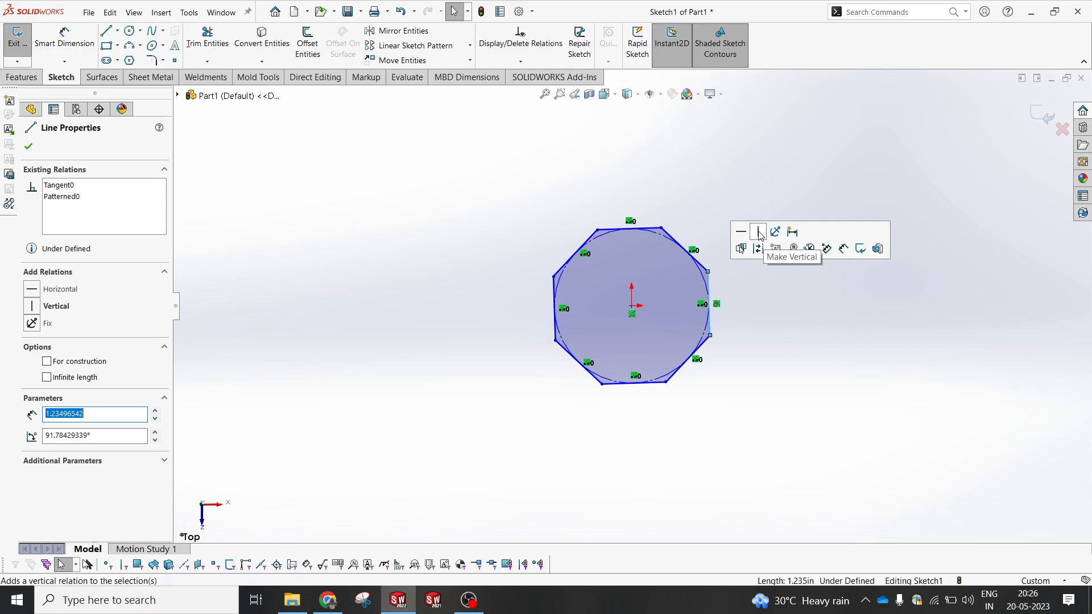
click(760, 233)
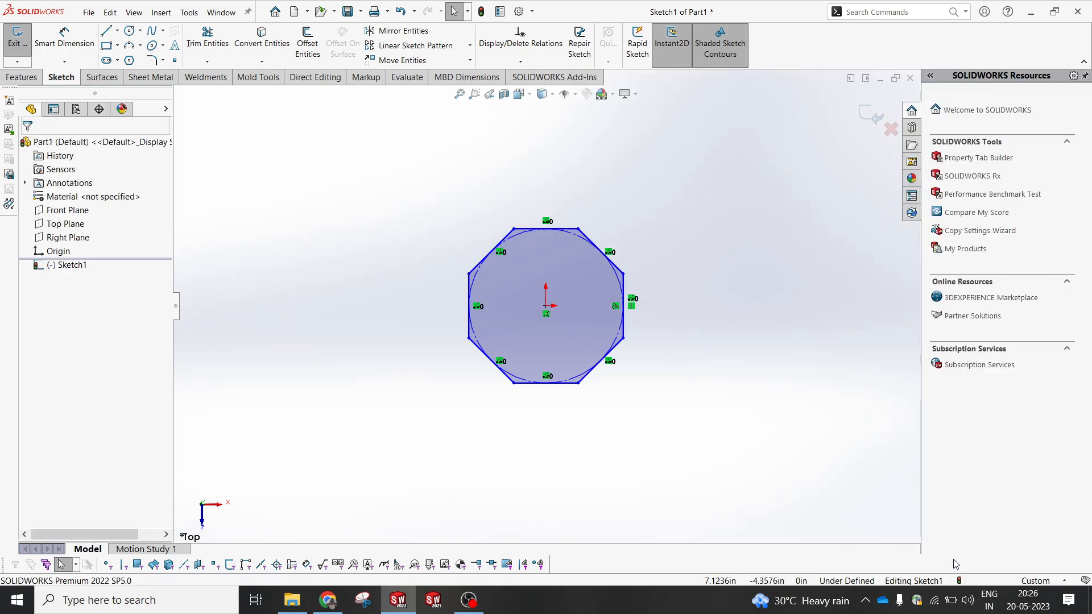
- Switch the document units to MMGS (millimeter, gram, second) and close the octagon sketch with a rebuild
click(1038, 580)
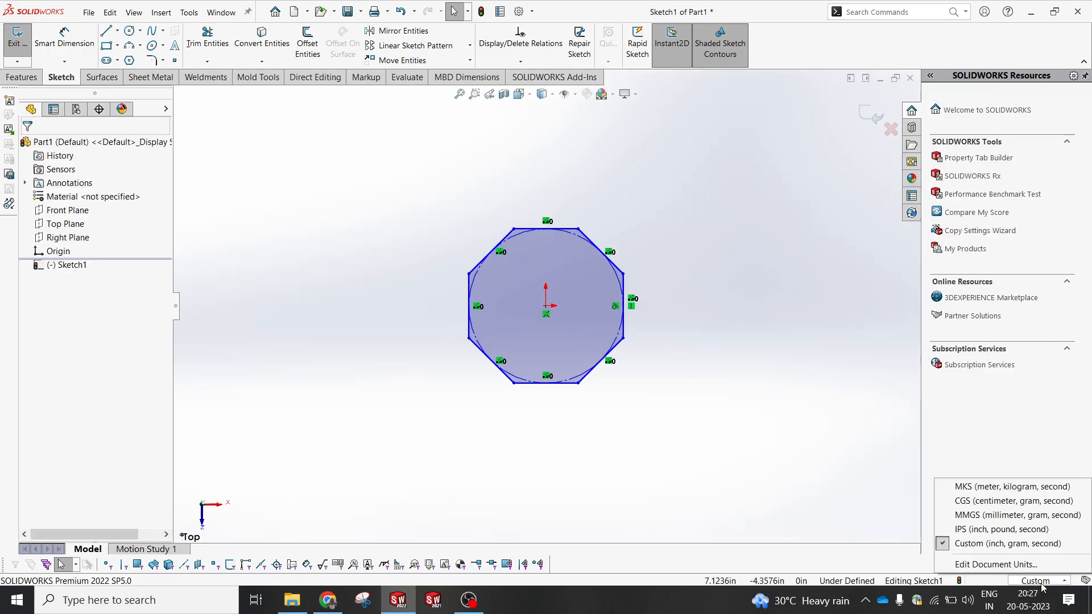
click(999, 518)
key(ctrl+b)
key(f)
- Reopen the octagon sketch and dimension its inscribed construction circle to a 100 mm diameter
click(57, 265)
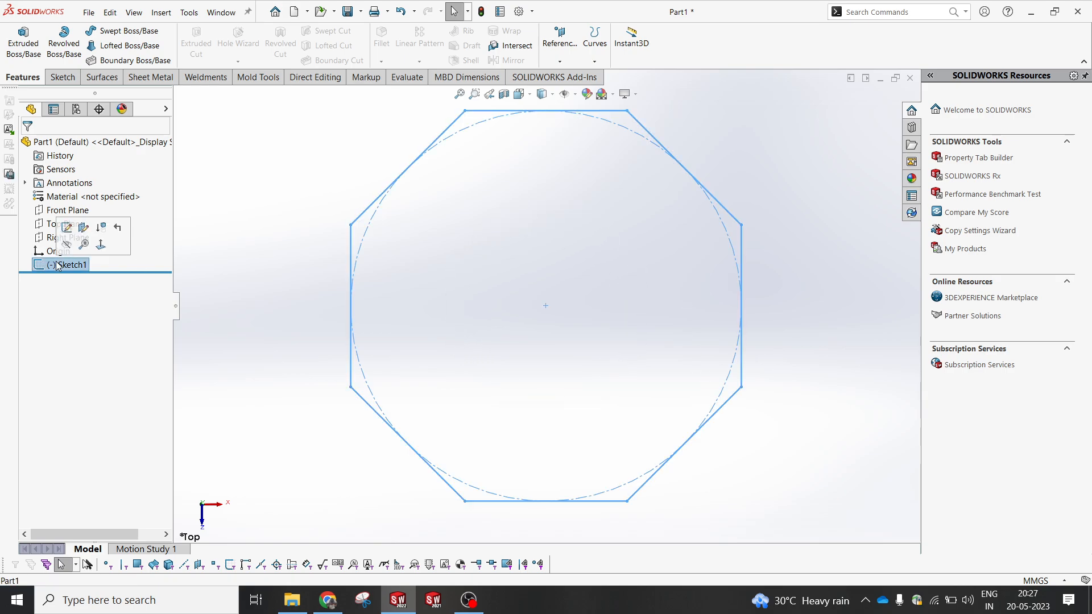
click(66, 228)
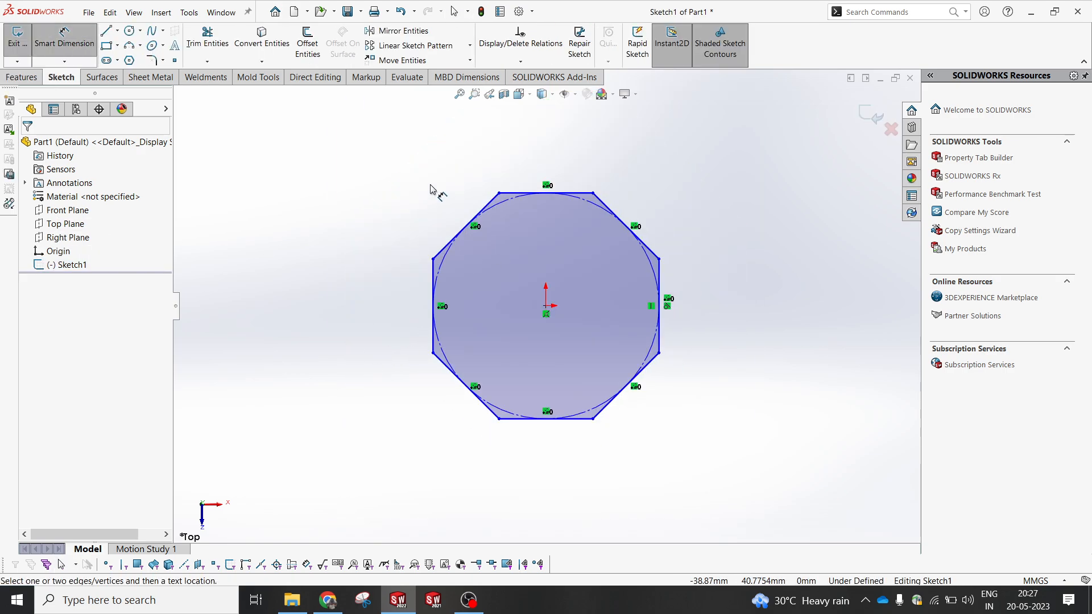
click(595, 209)
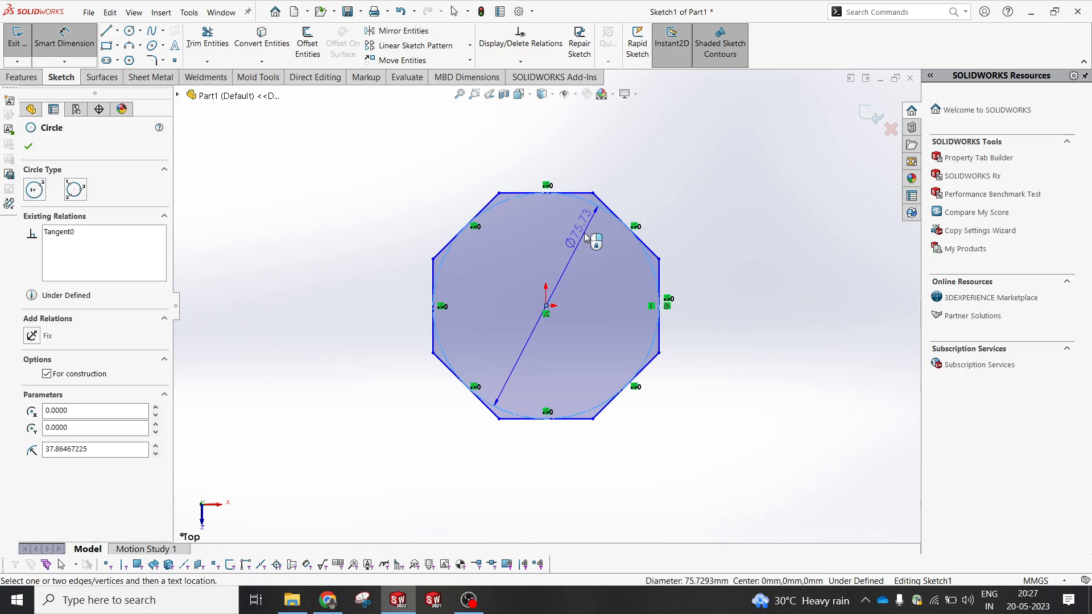
click(595, 292)
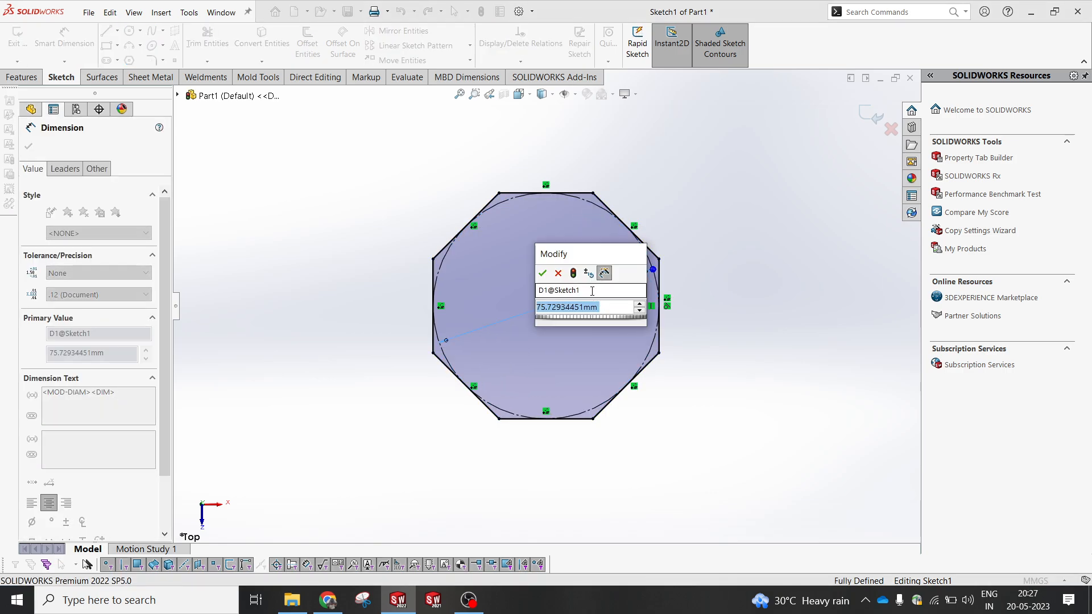
text(10)
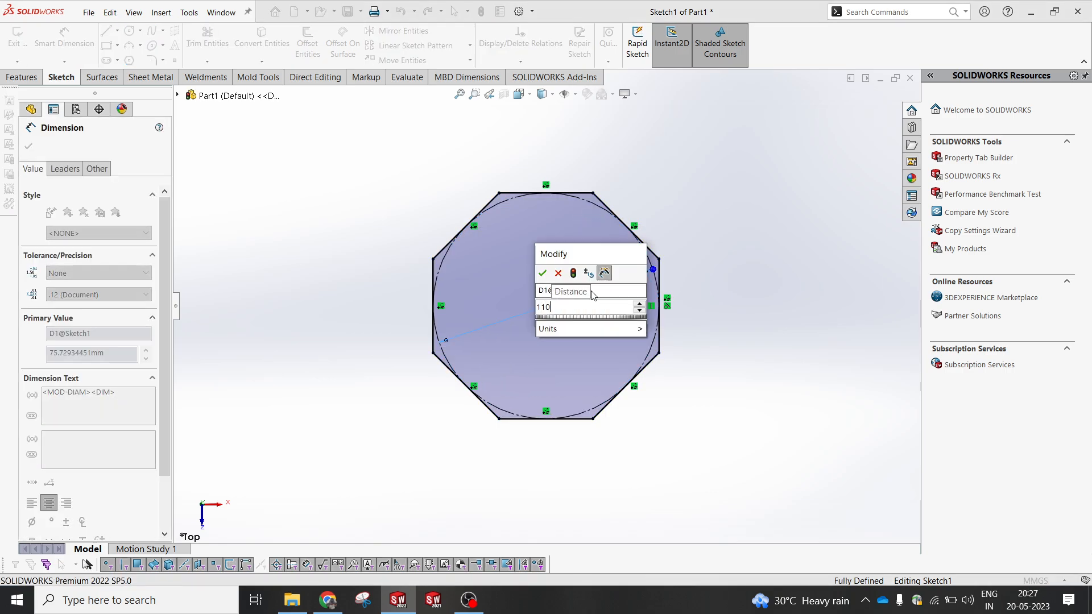
text(0)
key(Return)
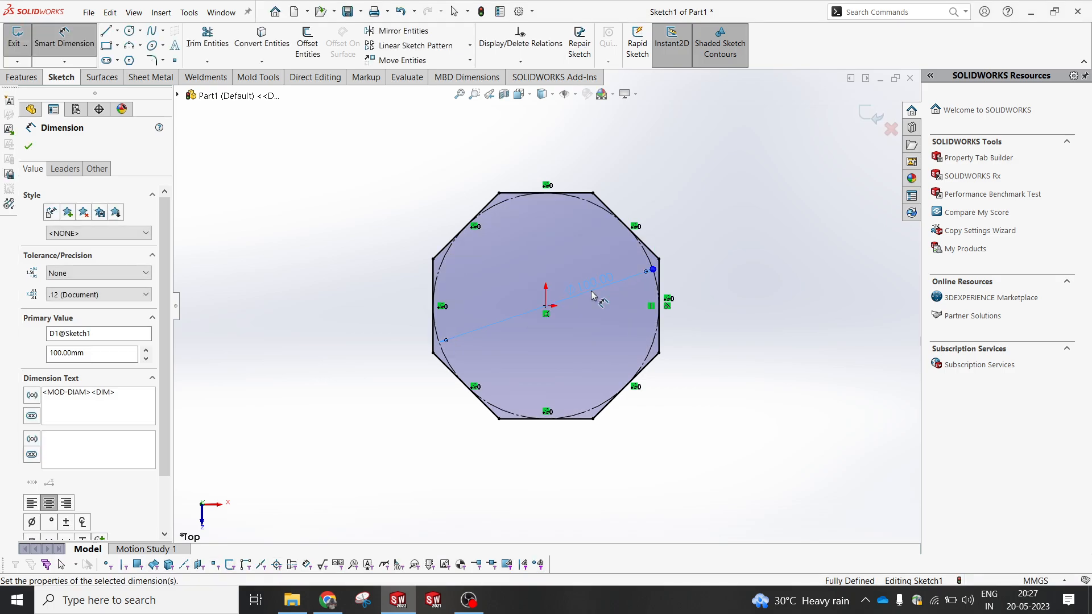
key(Escape)
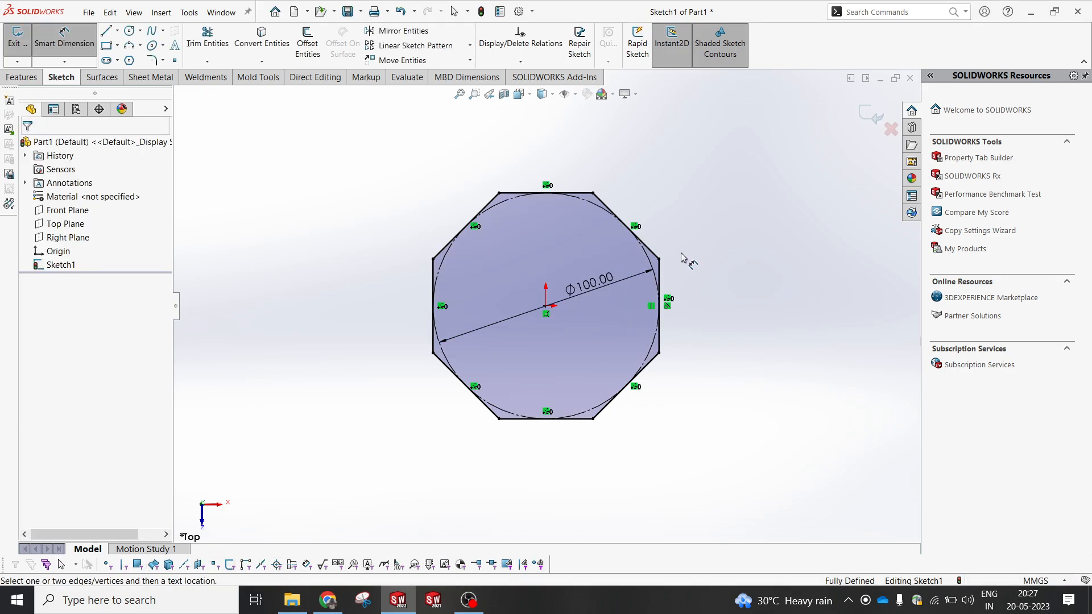
- Set the diameter of the octagon's inscribed circle to 75 mm and exit the sketch
click(596, 292)
text(75)
key(Return)
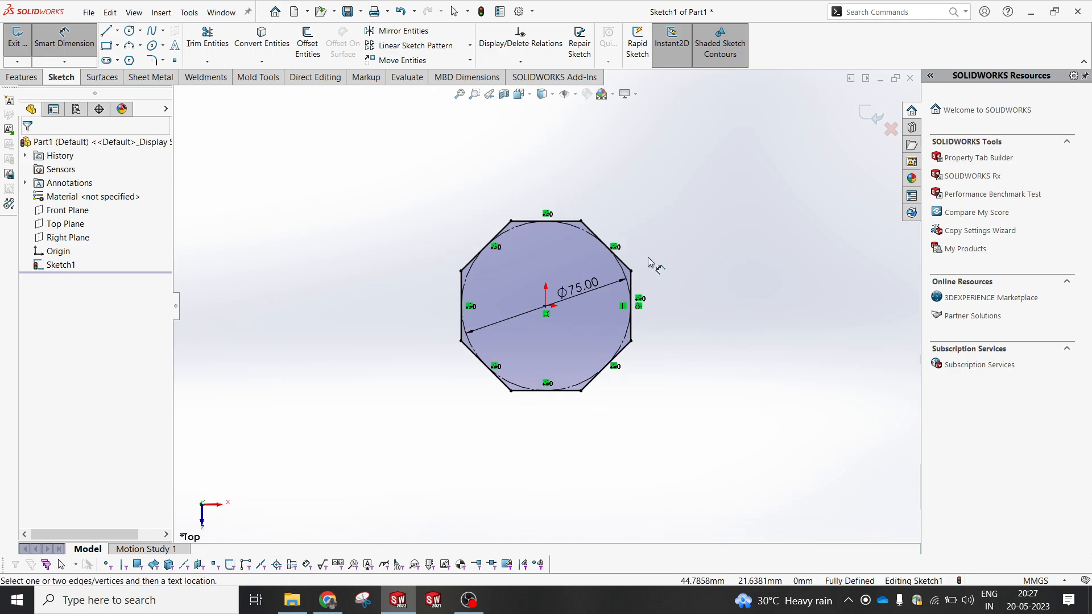
click(868, 112)
- Create a reference plane offset 25 mm above the Top Plane
mouse_move(720, 313)
middle_down()
mouse_move(660, 163)
mouse_move(698, 183)
mouse_move(682, 186)
middle_up()
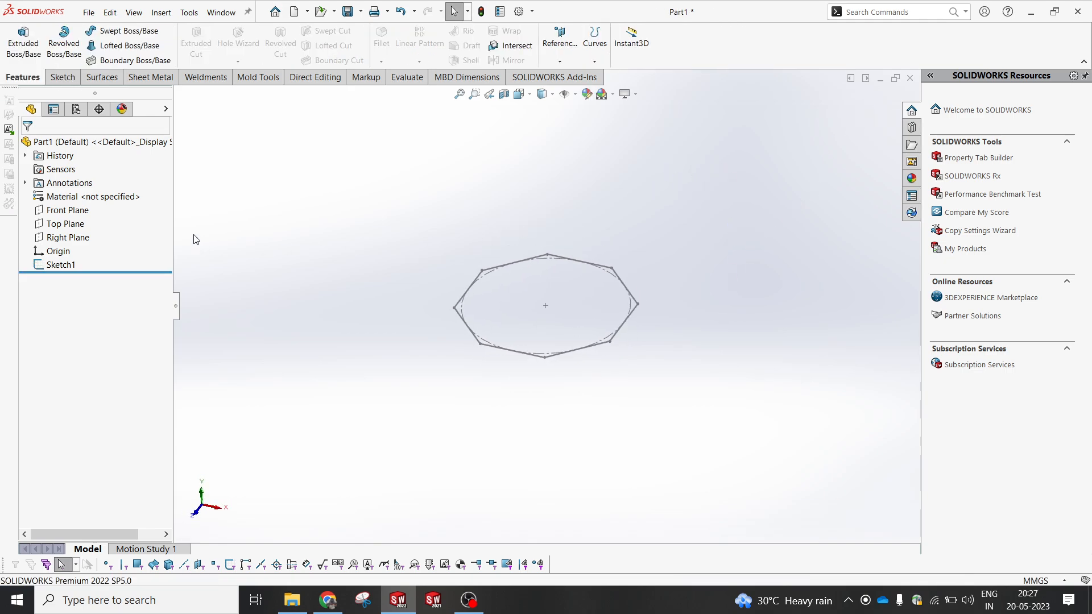
click(560, 60)
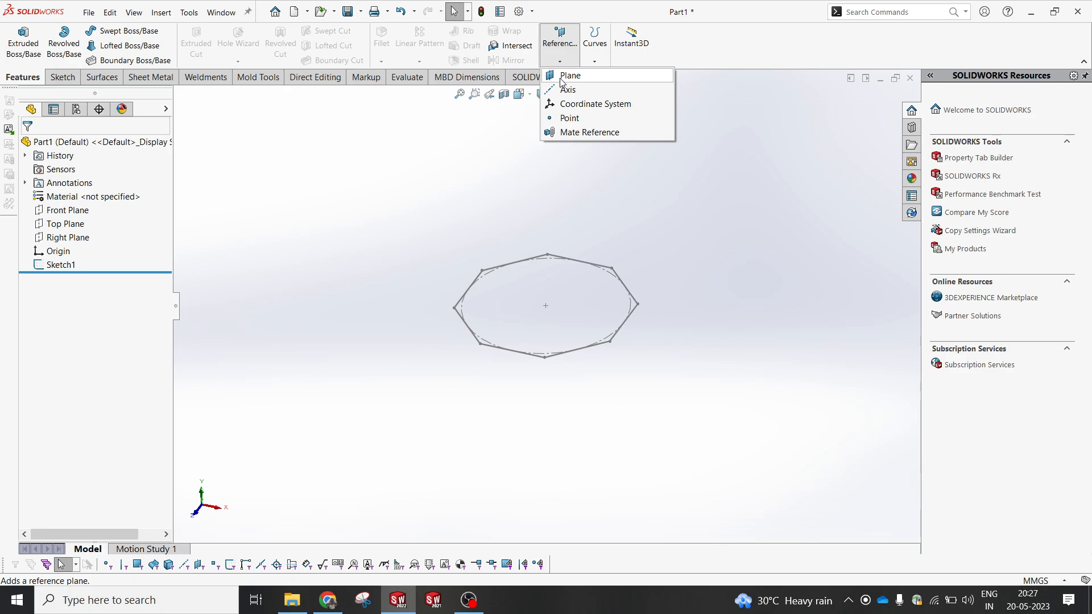
click(66, 223)
click(558, 53)
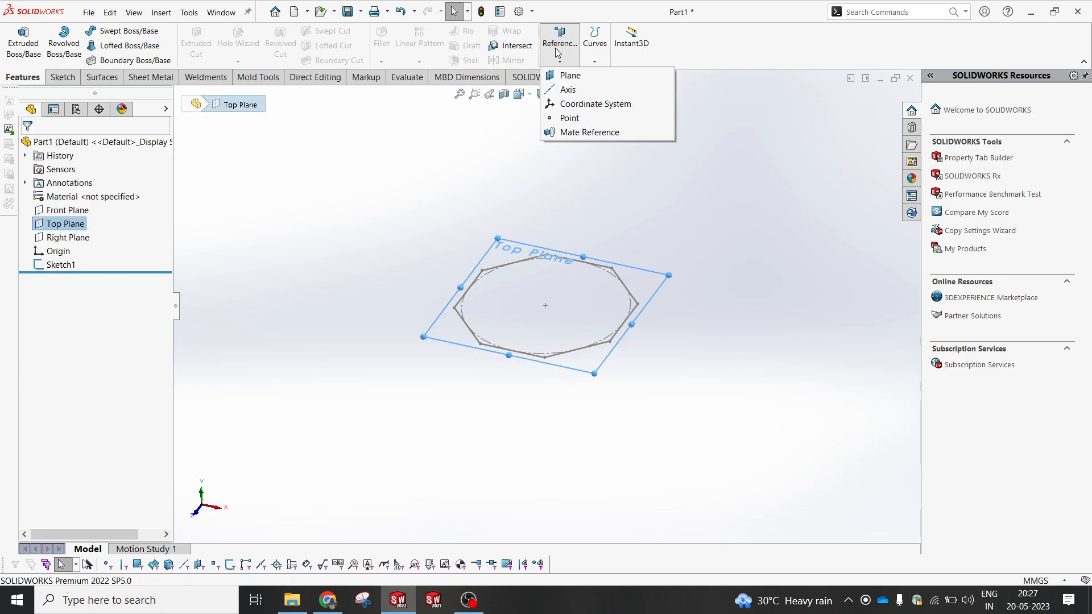
click(566, 75)
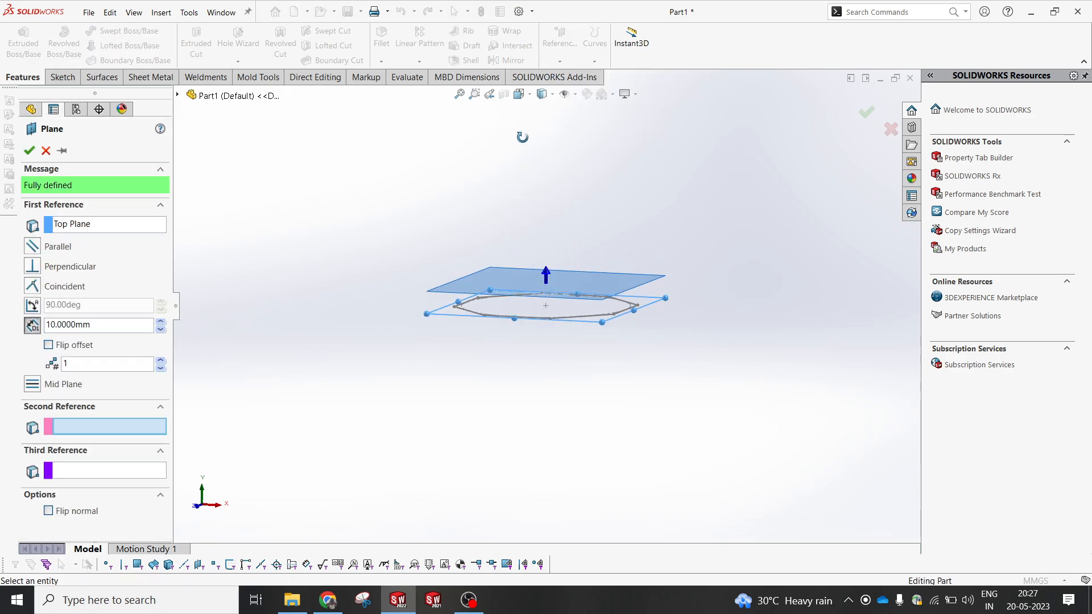
double_click(78, 323)
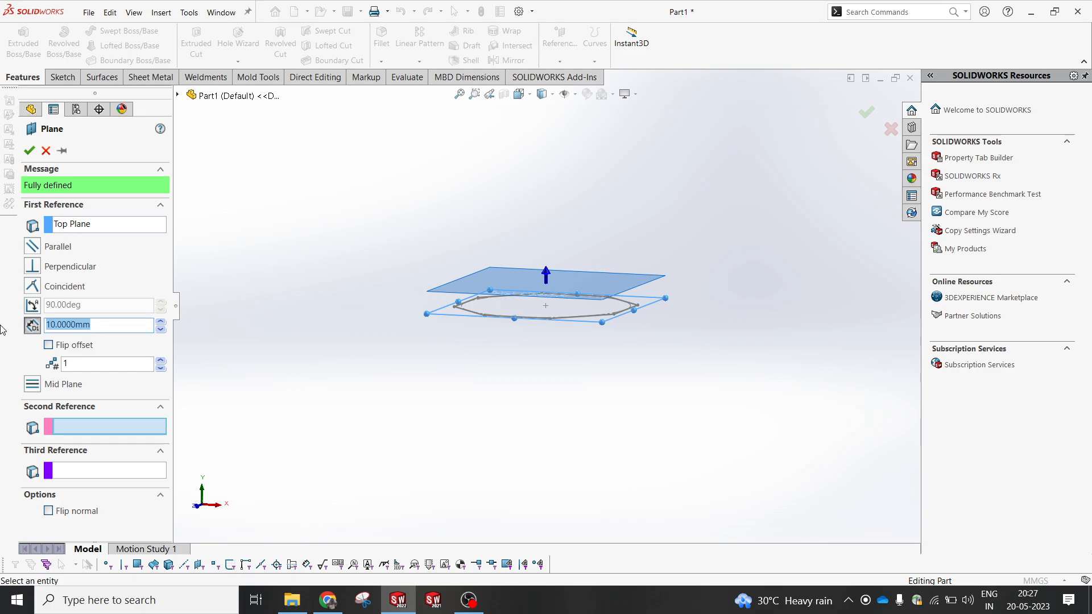
text(25)
key(Return)
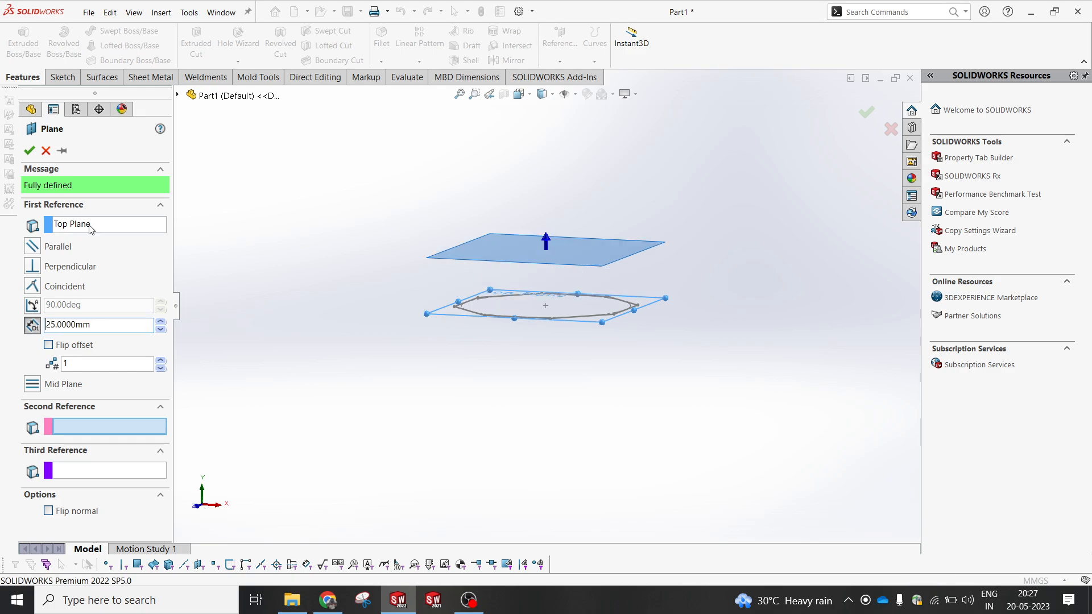
click(29, 151)
- Create a second reference plane offset 125 mm above Plane1
click(560, 40)
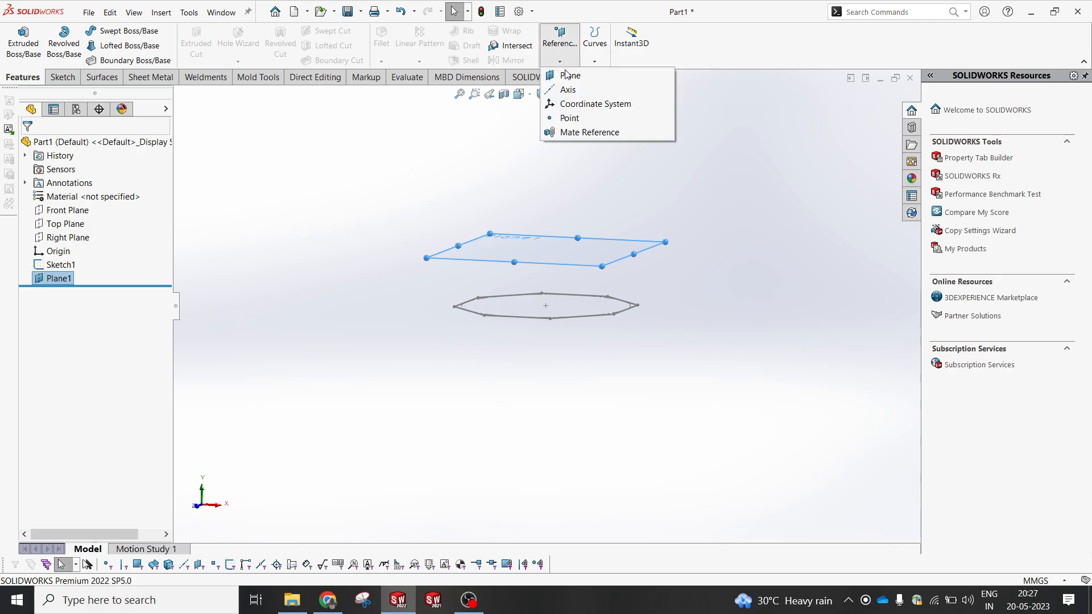
click(566, 76)
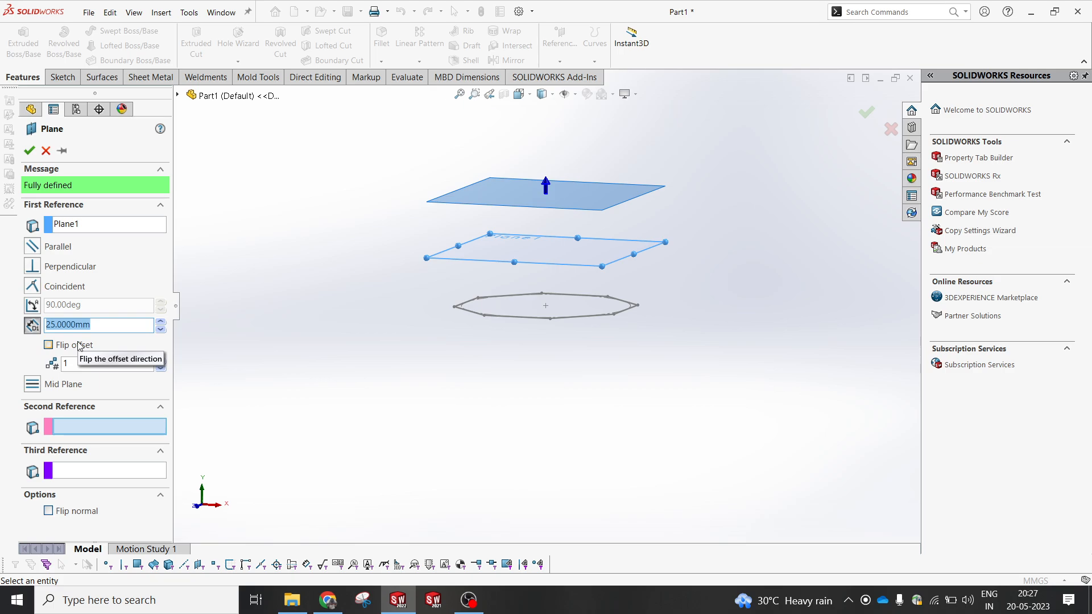
text(1)
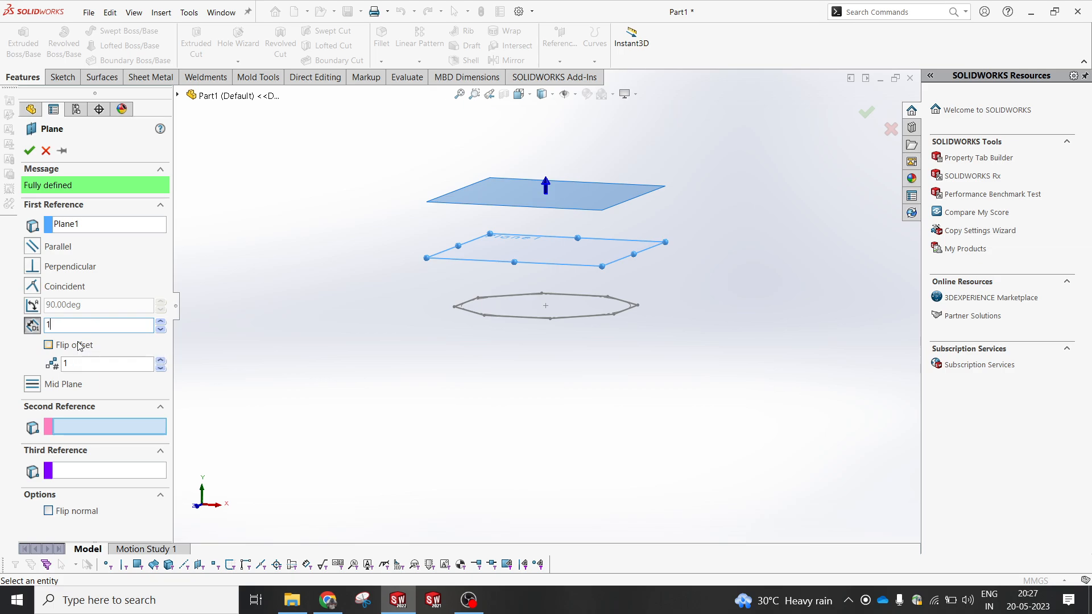
text(50)
key(Return)
key(f)
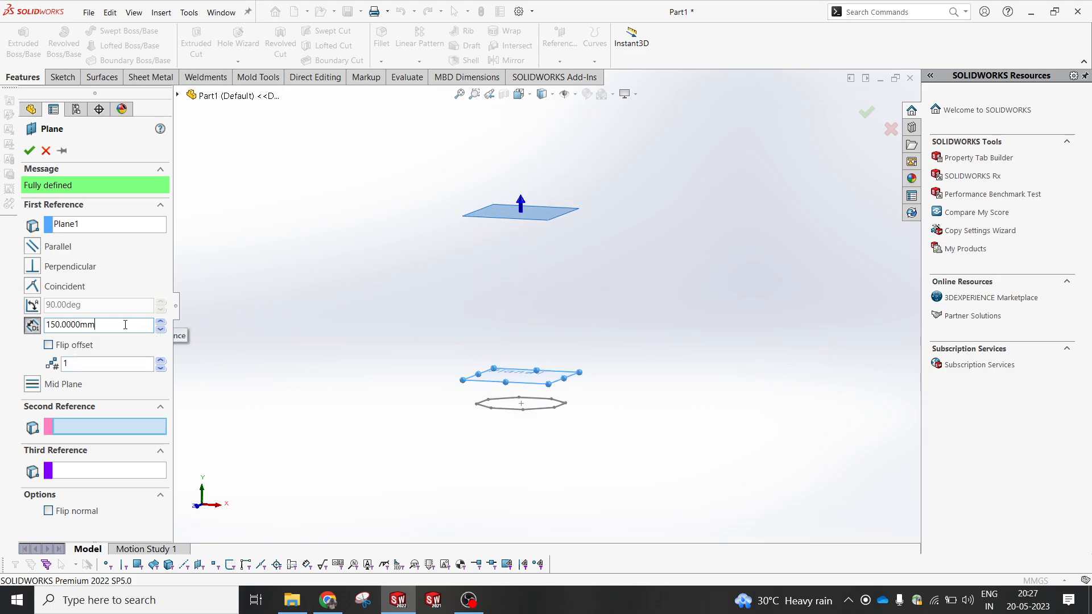
text(-25)
key(Return)
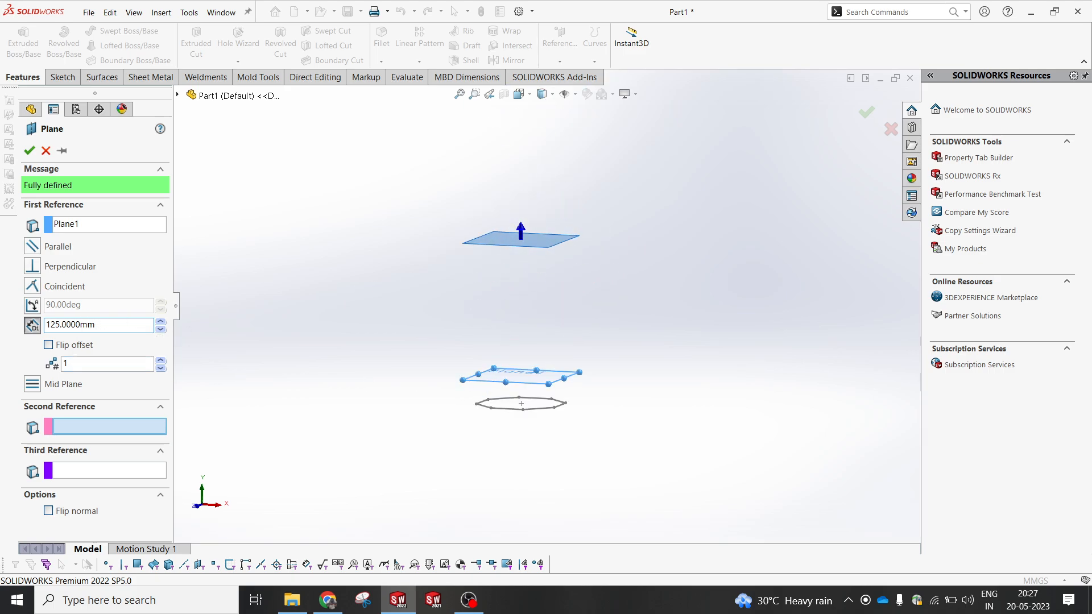
key(Return)
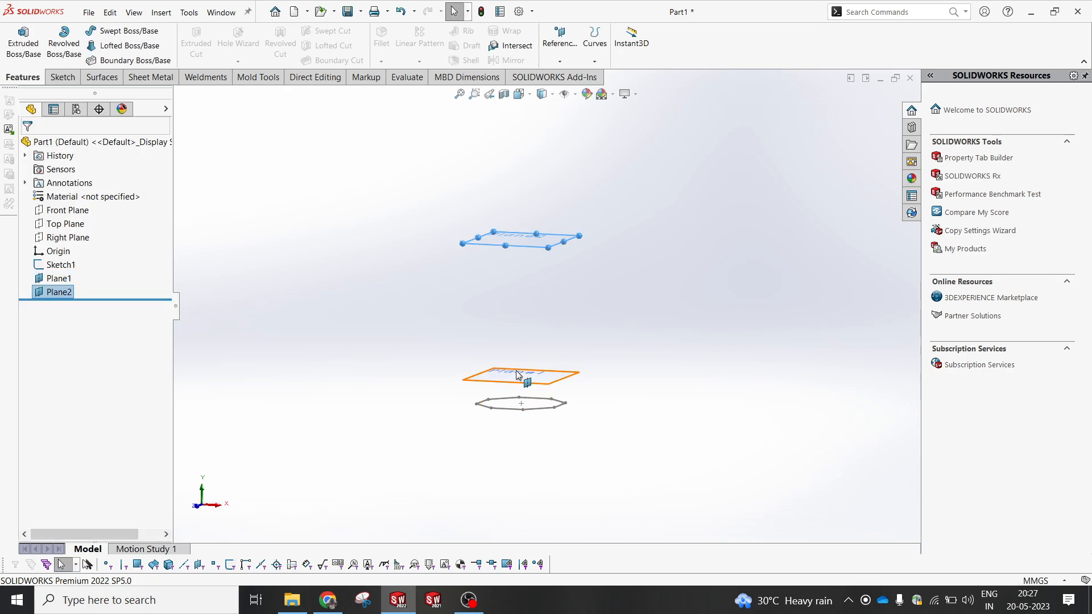
- Review the definition of Plane1 and close it without changes
click(48, 281)
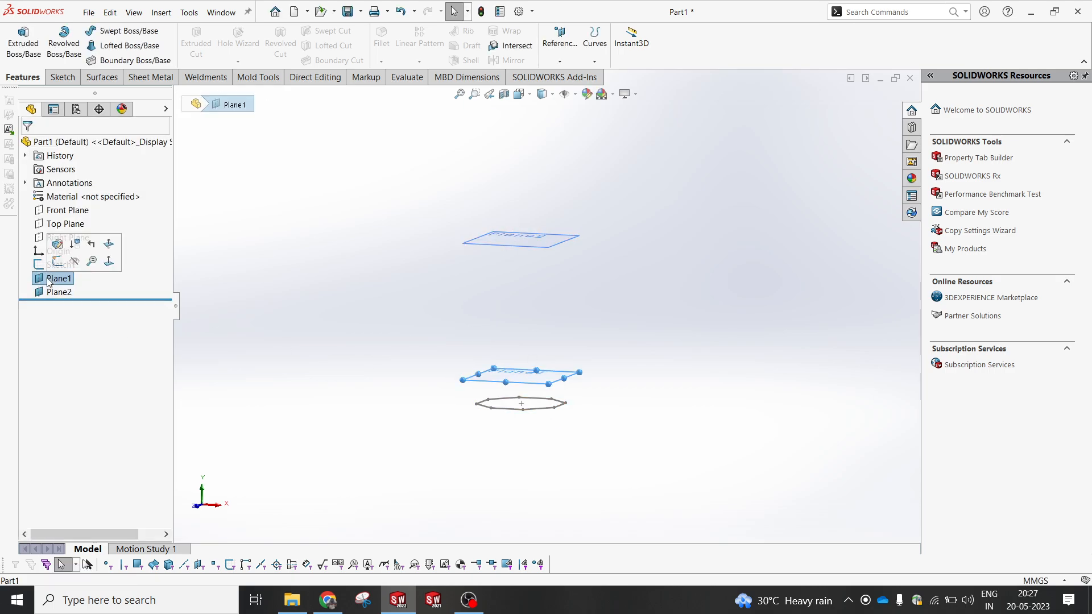
click(58, 248)
key(Return)
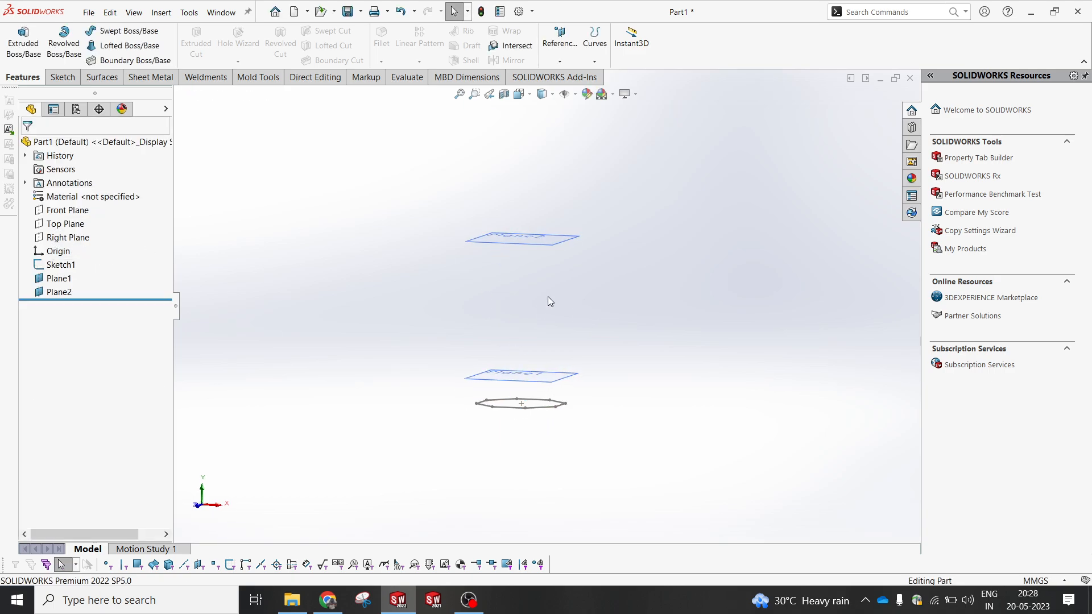
- Start a sketch on Plane1 and draw an octagon centred on the origin with an inscribed circle about 90 mm in diameter
middle_drag(549, 301, 537, 341)
click(534, 368)
click(581, 331)
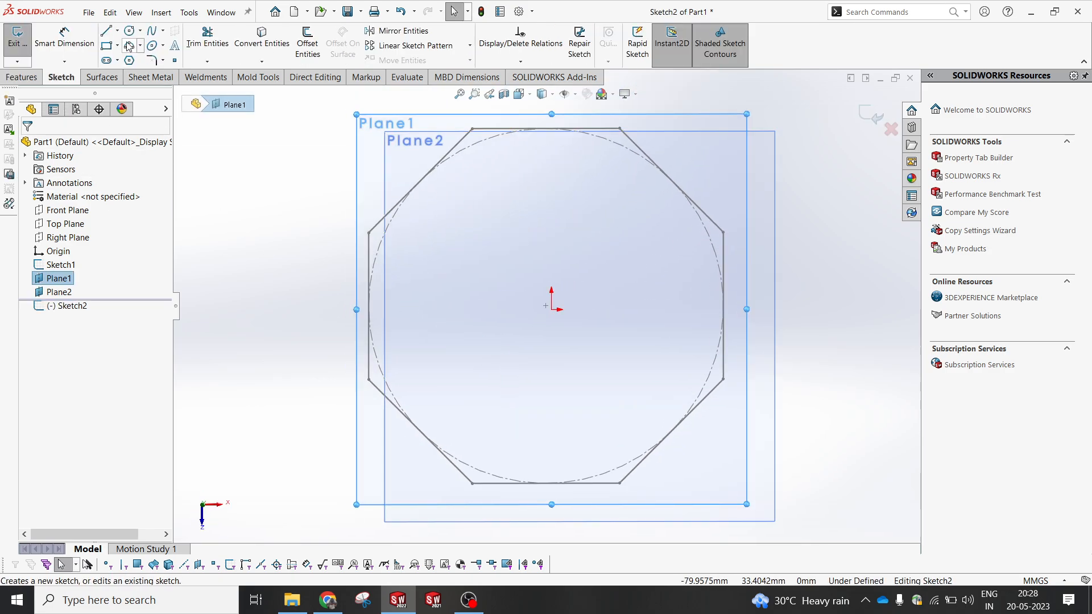
key(space)
click(467, 300)
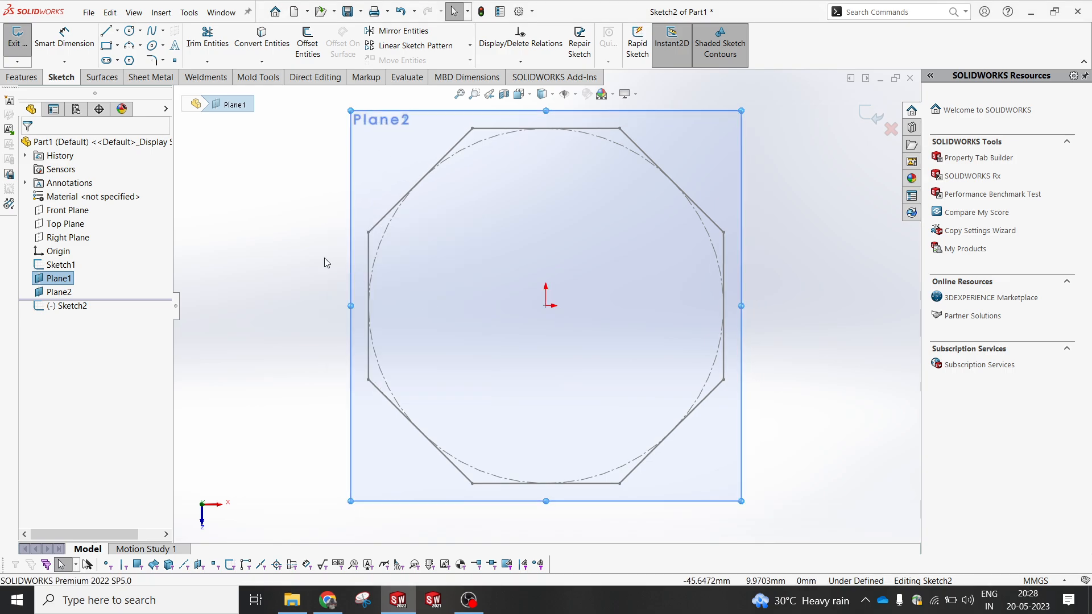
click(129, 60)
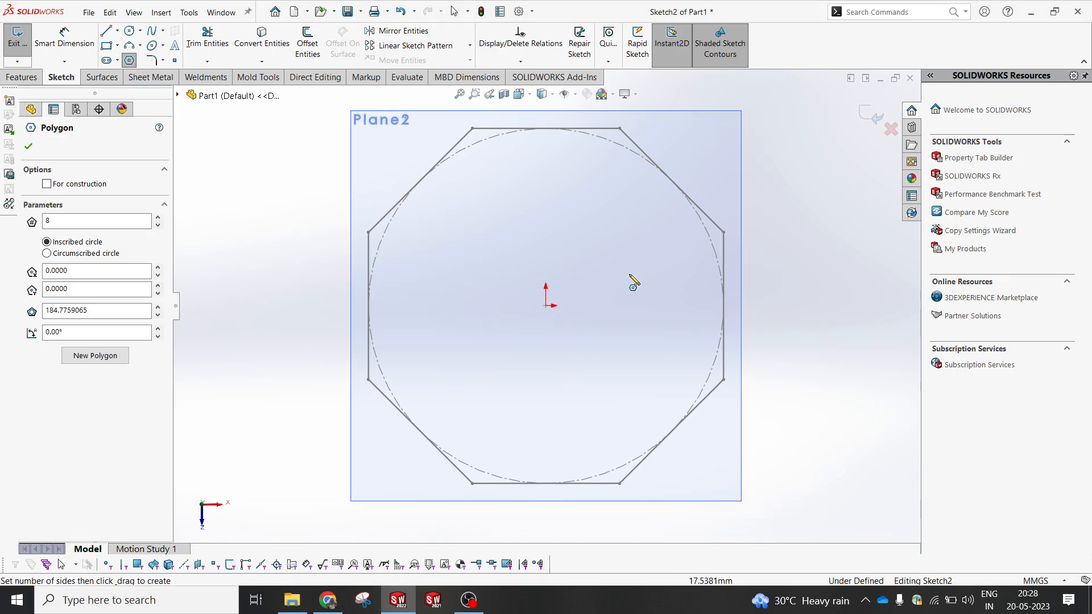
click(548, 306)
scroll(626, 137, up, 3)
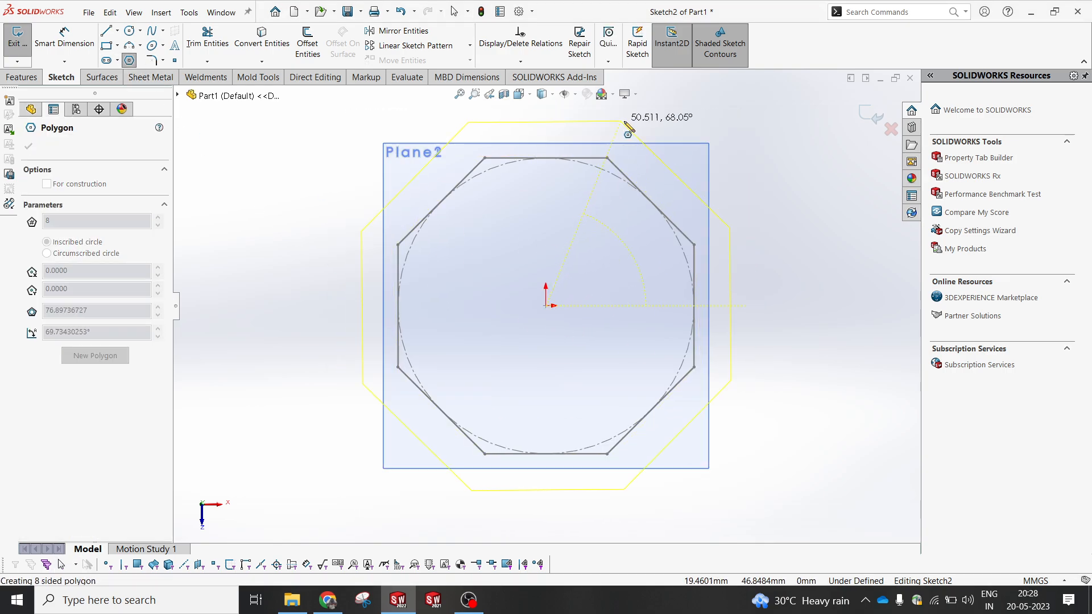
click(607, 157)
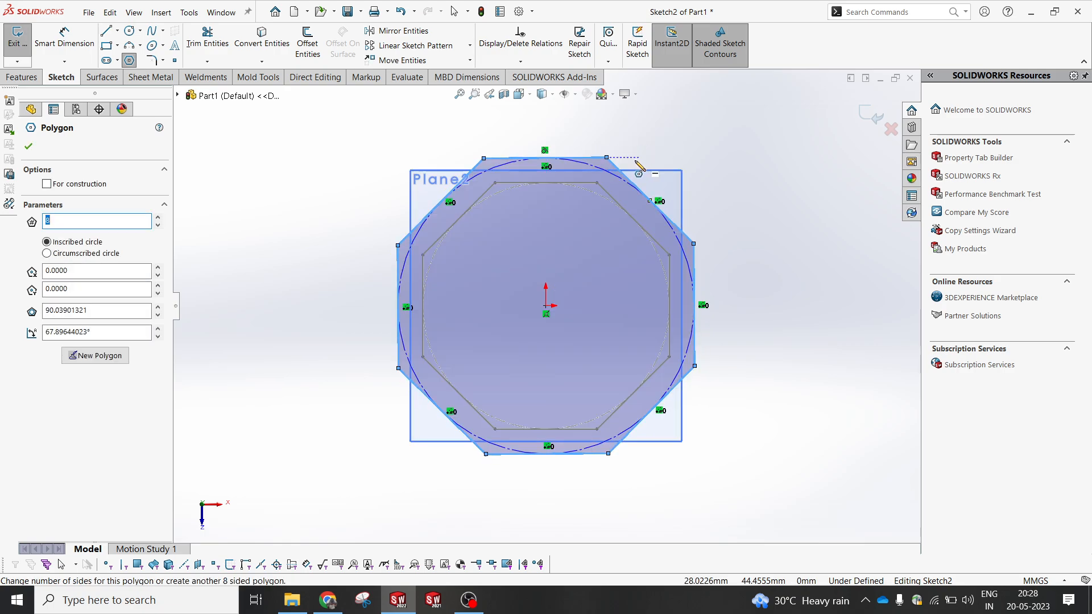
key(Escape)
- Add a vertical relation to the octagon's side on the positive X side
click(694, 265)
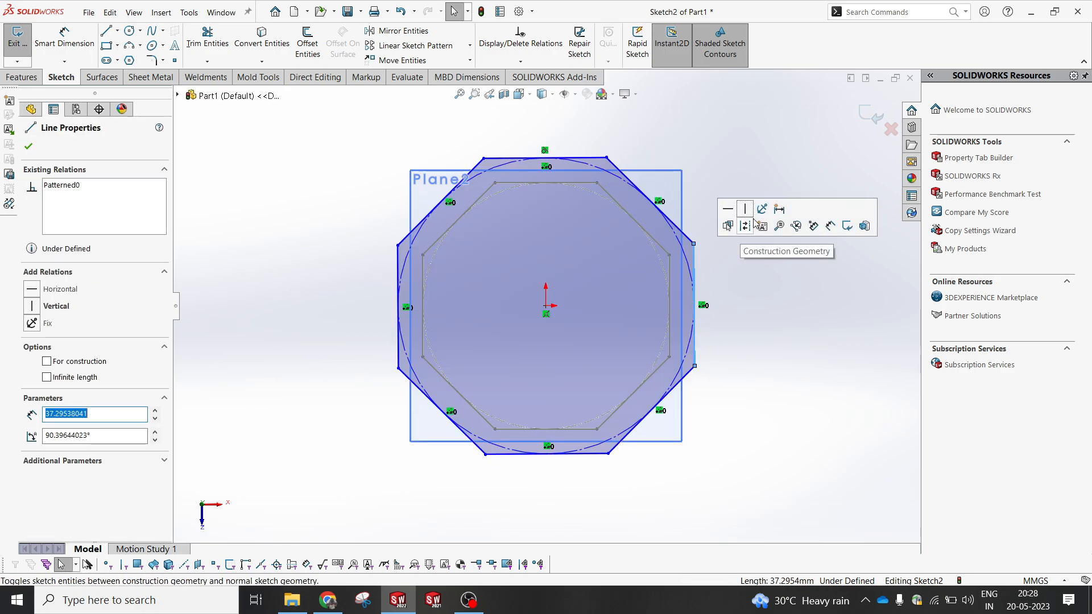
click(745, 209)
click(737, 243)
- Dimension the diameter of the octagon's inscribed circle at 100 mm
right_drag(693, 245, 688, 206)
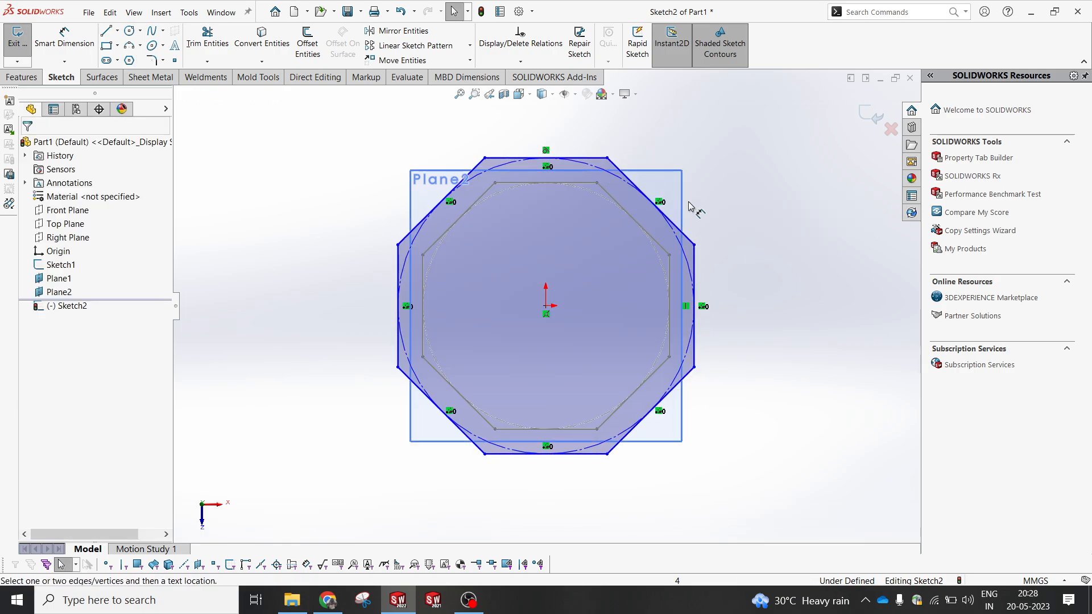
click(623, 182)
click(581, 256)
text(100)
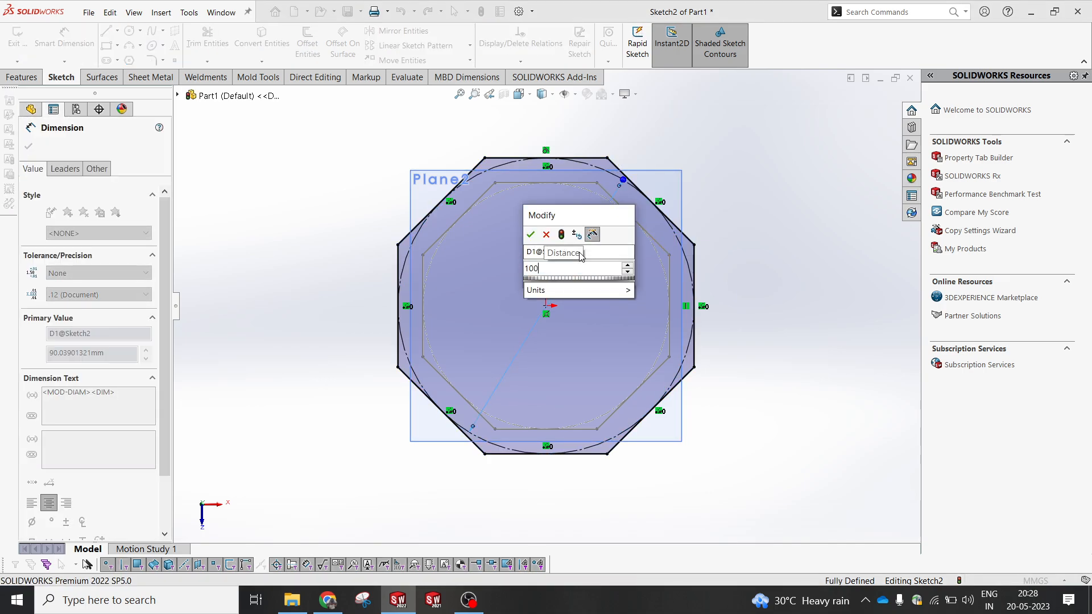
key(Return)
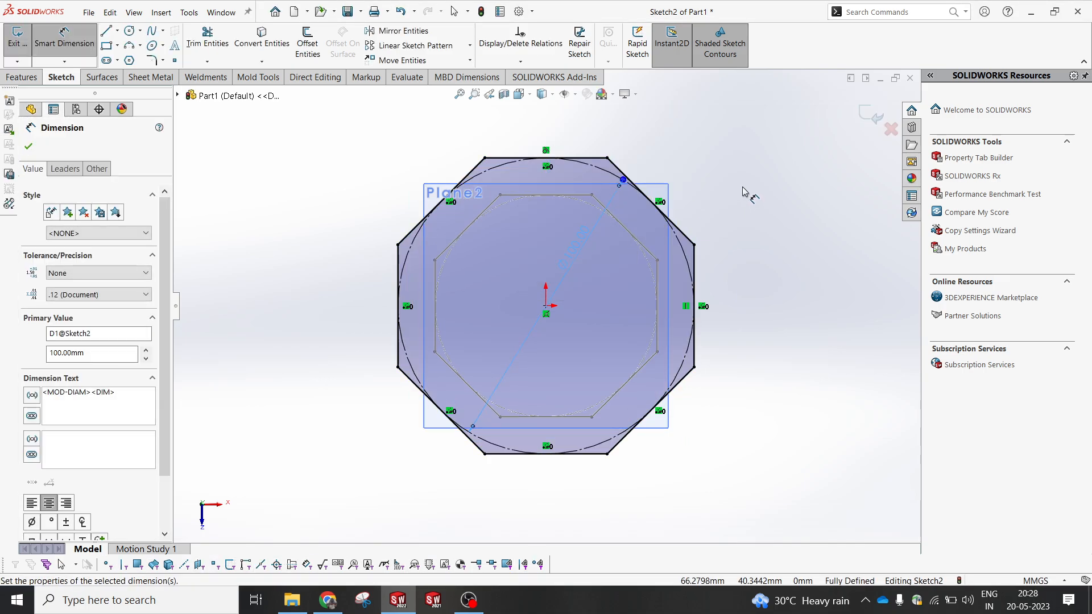
- Change the inscribed circle's diameter to 90 mm and exit the sketch
double_click(578, 249)
text(9)
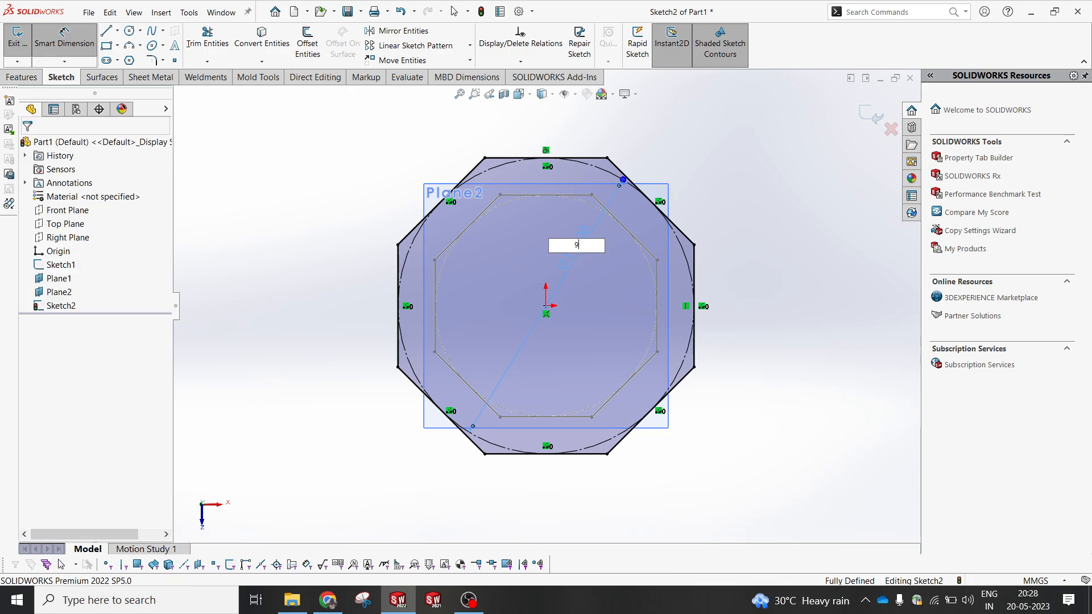
text(0)
key(Return)
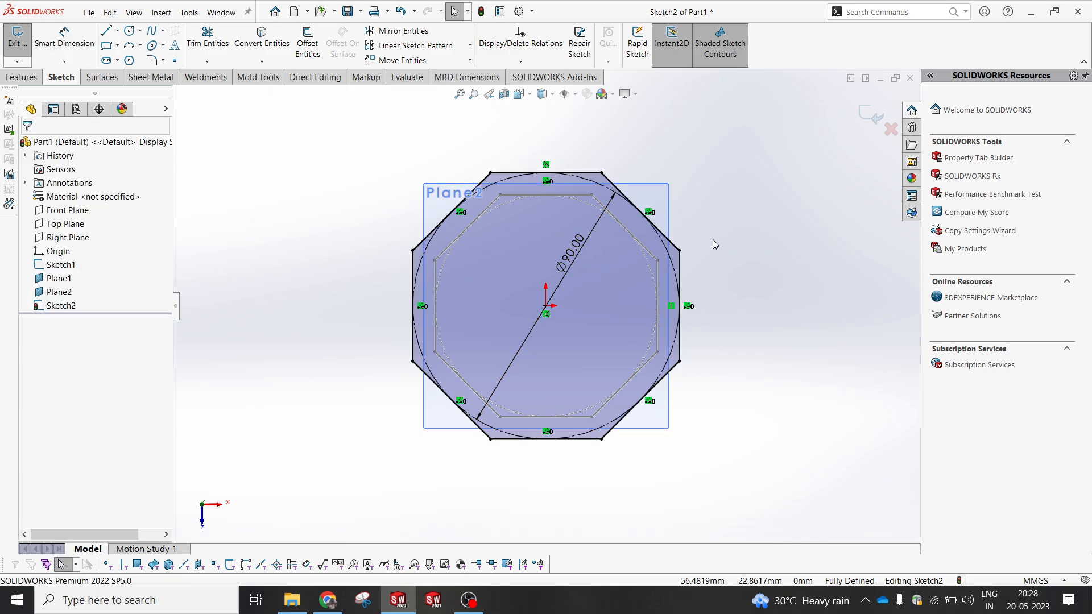
middle_drag(712, 240, 763, 160)
click(872, 114)
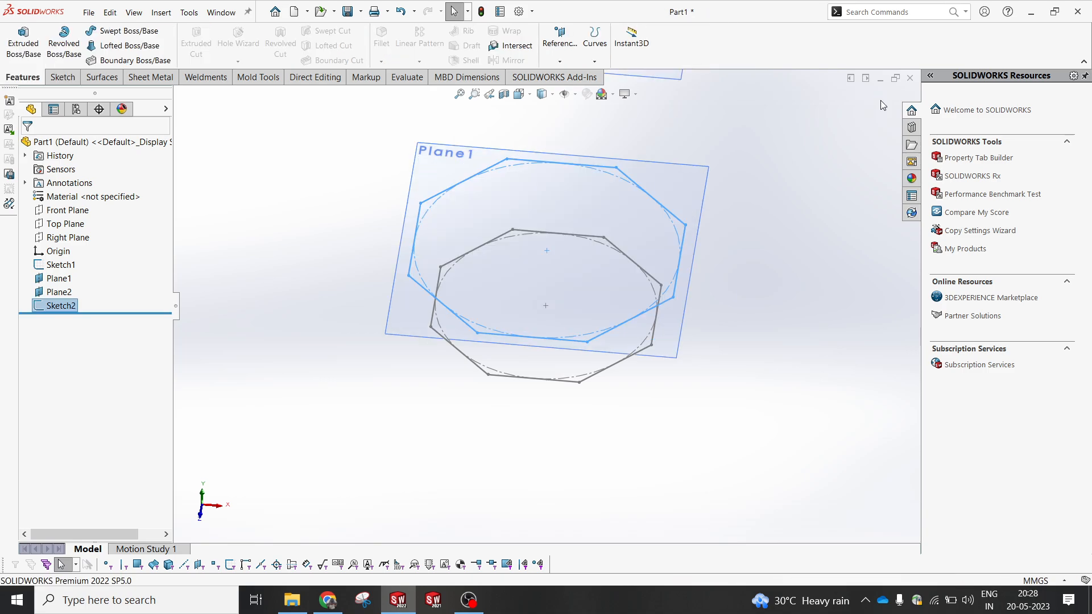
- Sketch on Plane2 by converting the octagon of Sketch1 into it, and exit the sketch
mouse_move(661, 233)
middle_down()
mouse_move(592, 237)
mouse_move(629, 200)
mouse_move(654, 222)
middle_up()
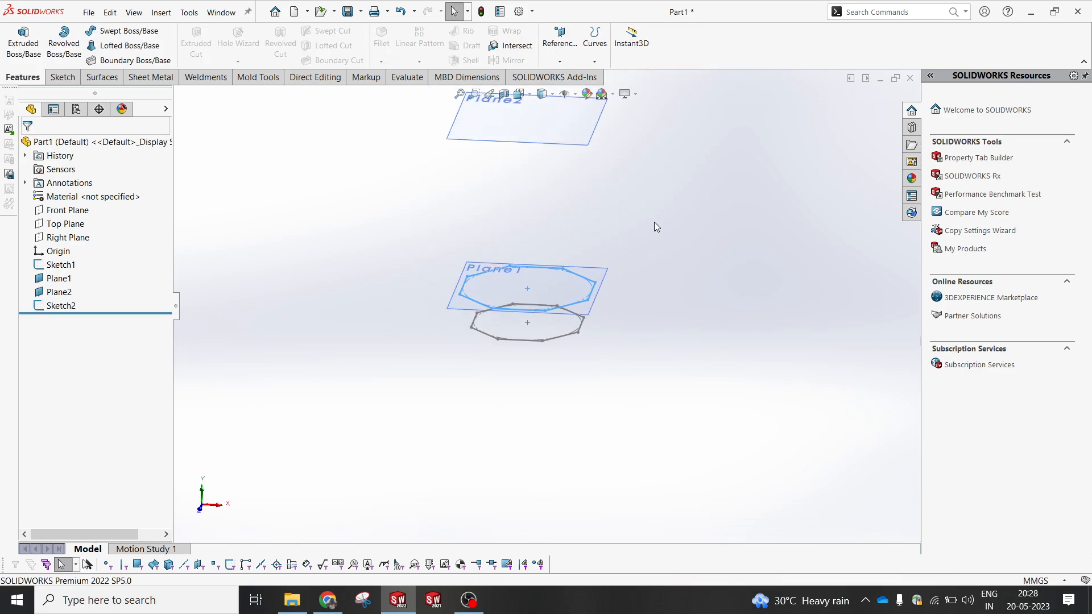
click(592, 124)
click(612, 91)
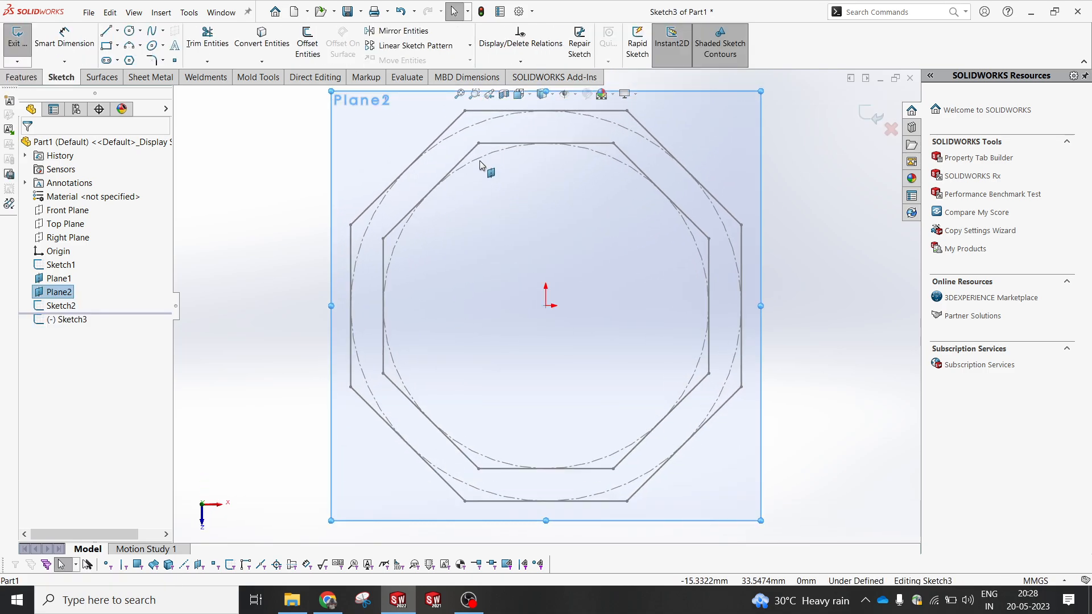
click(61, 265)
click(269, 44)
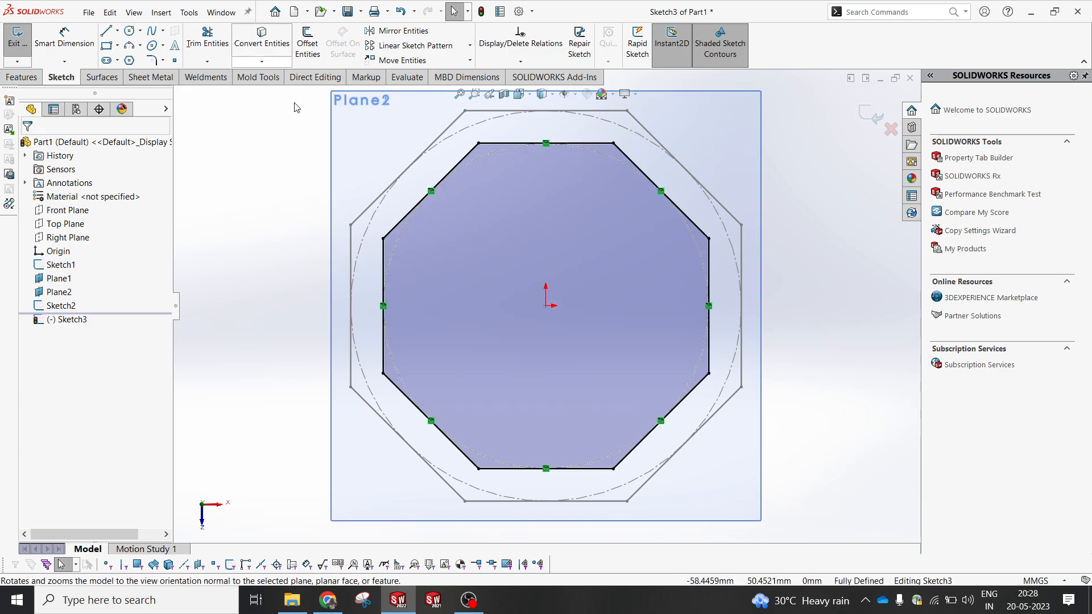
scroll(643, 310, up, 4)
middle_drag(711, 327, 731, 238)
click(872, 117)
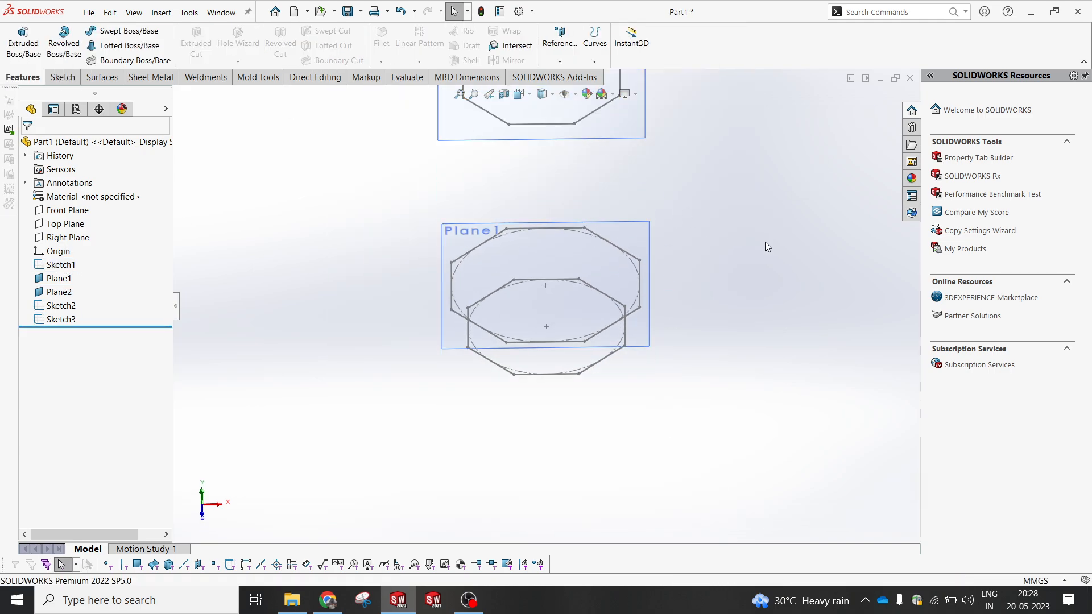
- Loft a solid from Sketch1 to Sketch2, moving the connector to the matching octagon corner so the sides run untwisted
scroll(668, 276, up, 4)
middle_drag(668, 277, 655, 254)
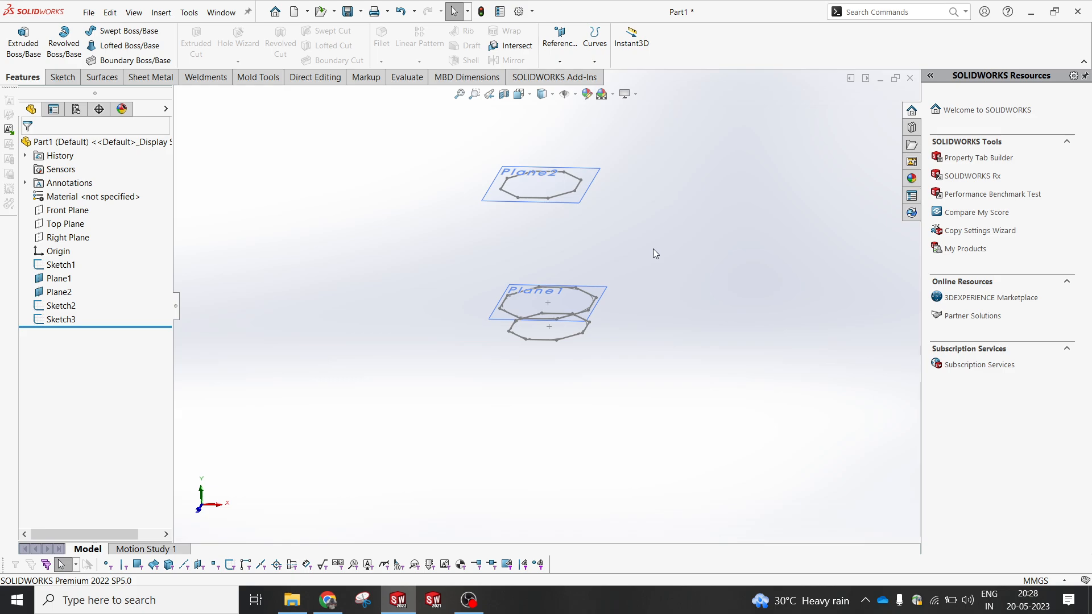
scroll(617, 232, down, 3)
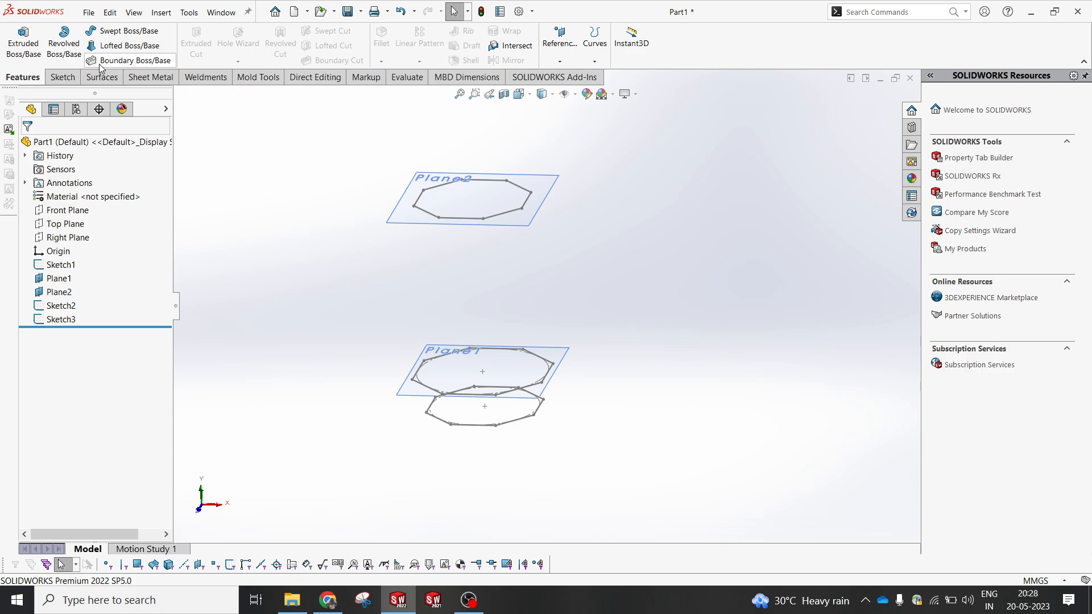
click(108, 47)
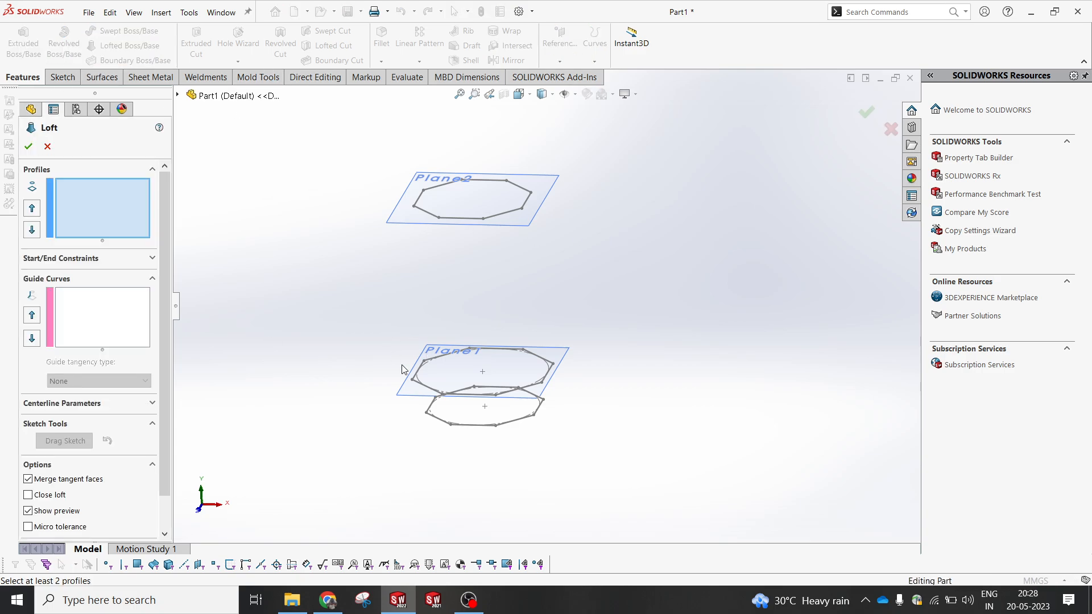
click(475, 429)
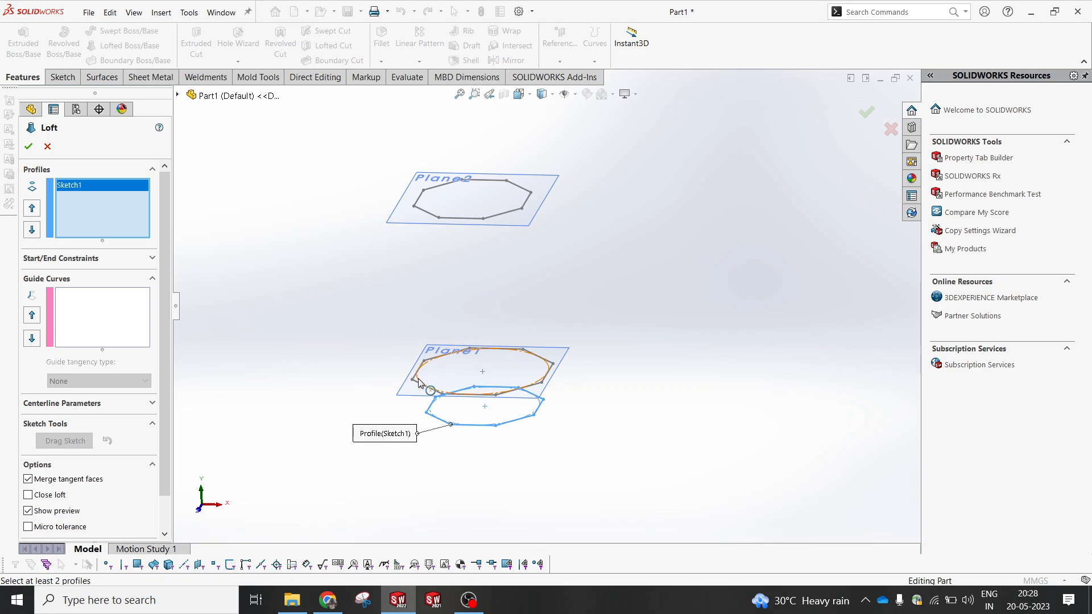
click(477, 395)
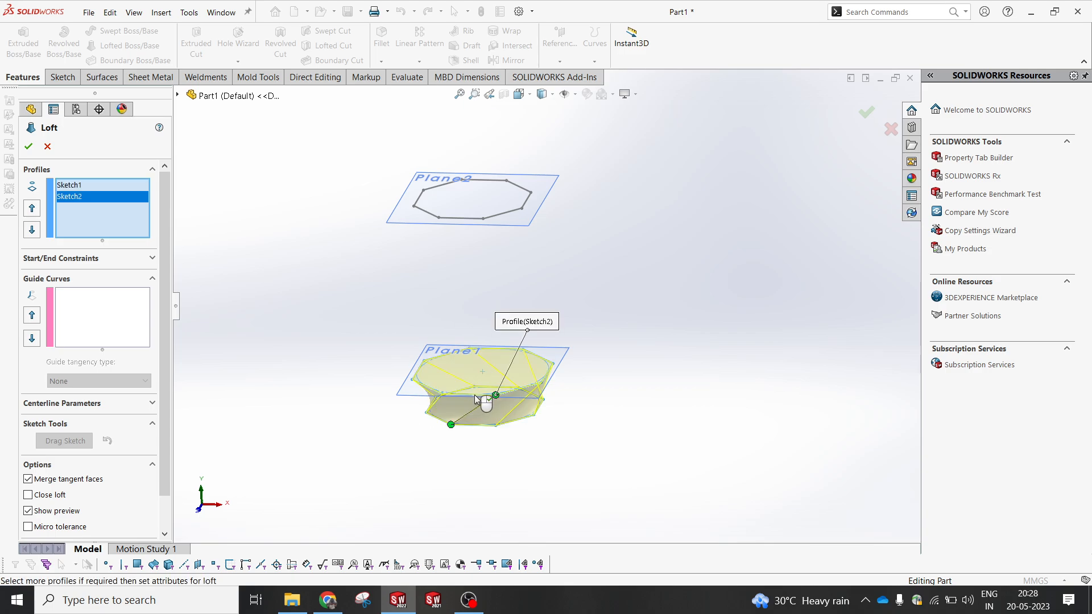
mouse_move(495, 395)
mouse_down()
mouse_move(410, 403)
mouse_move(416, 412)
mouse_up()
scroll(467, 415, down, 2)
mouse_move(468, 415)
middle_down()
mouse_move(475, 364)
mouse_move(465, 384)
middle_up()
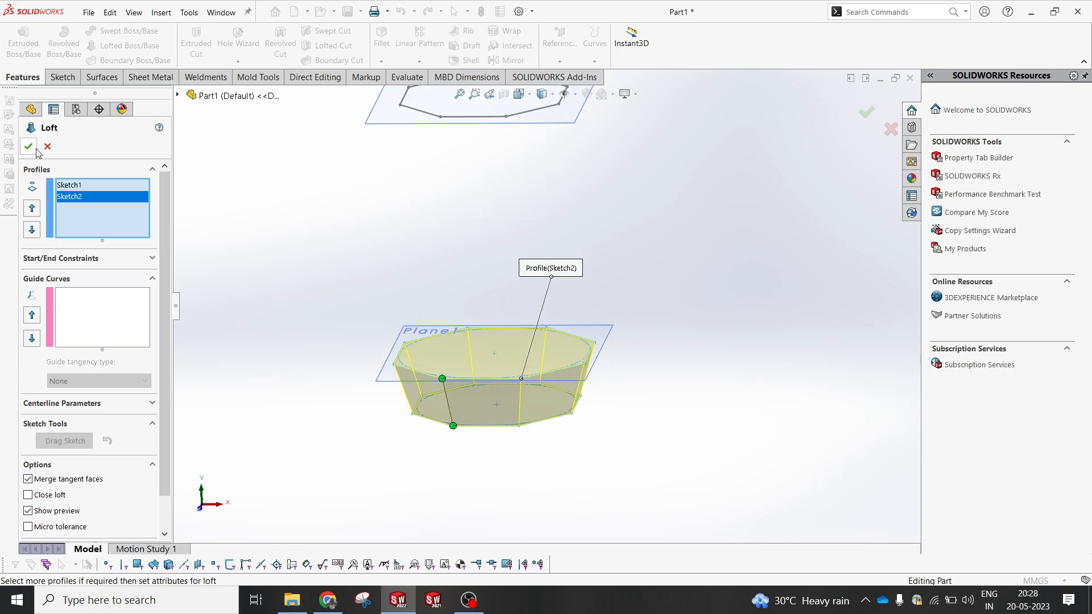
click(28, 146)
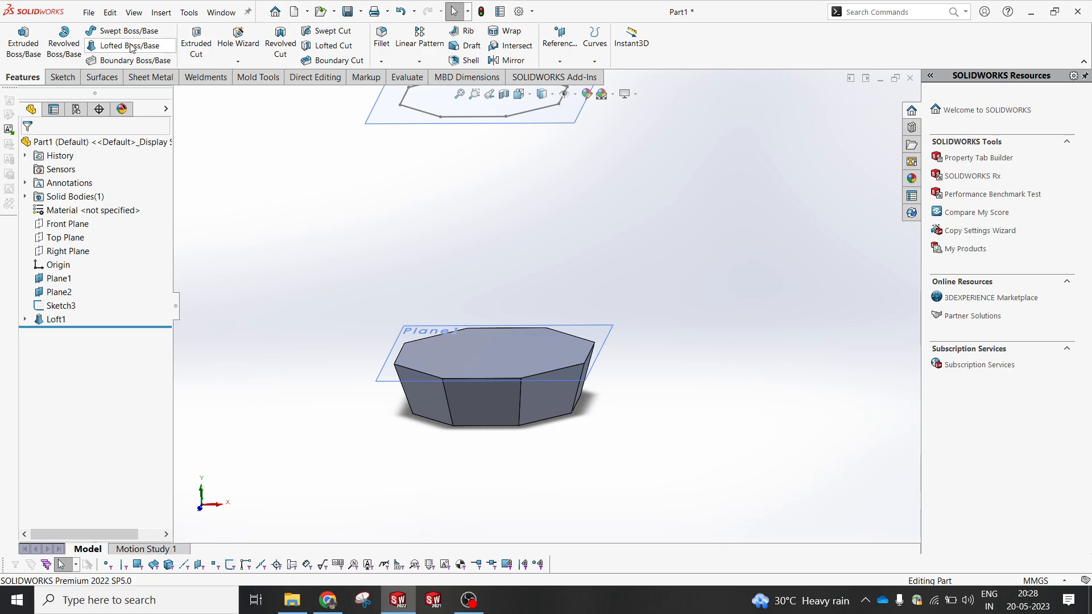
- Loft from the solid's upper face to Sketch3, aligning the face's connector with the matching corner to remove the twist
click(130, 46)
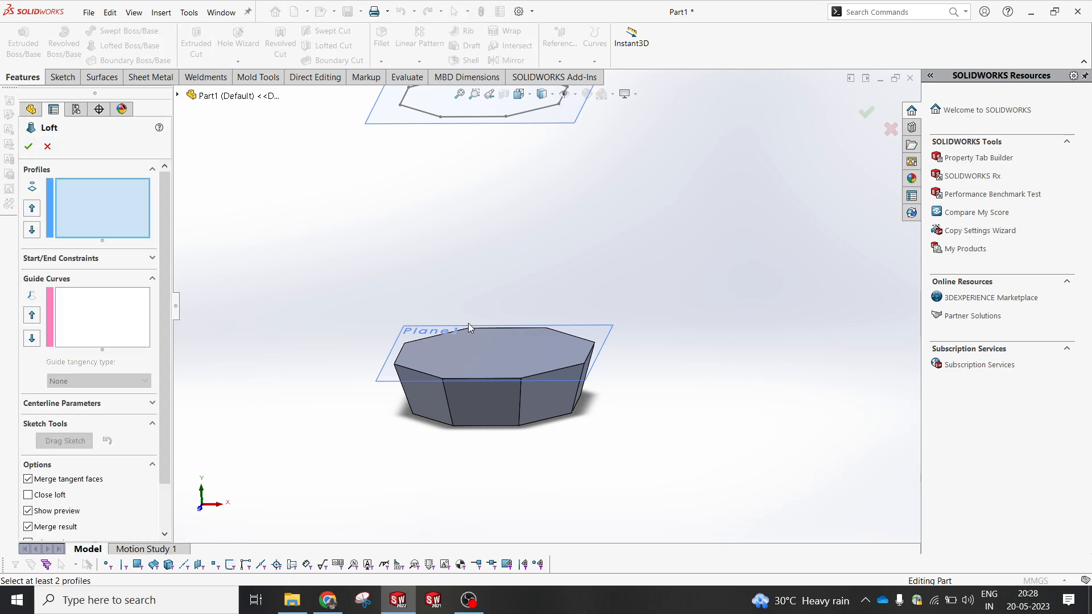
click(497, 357)
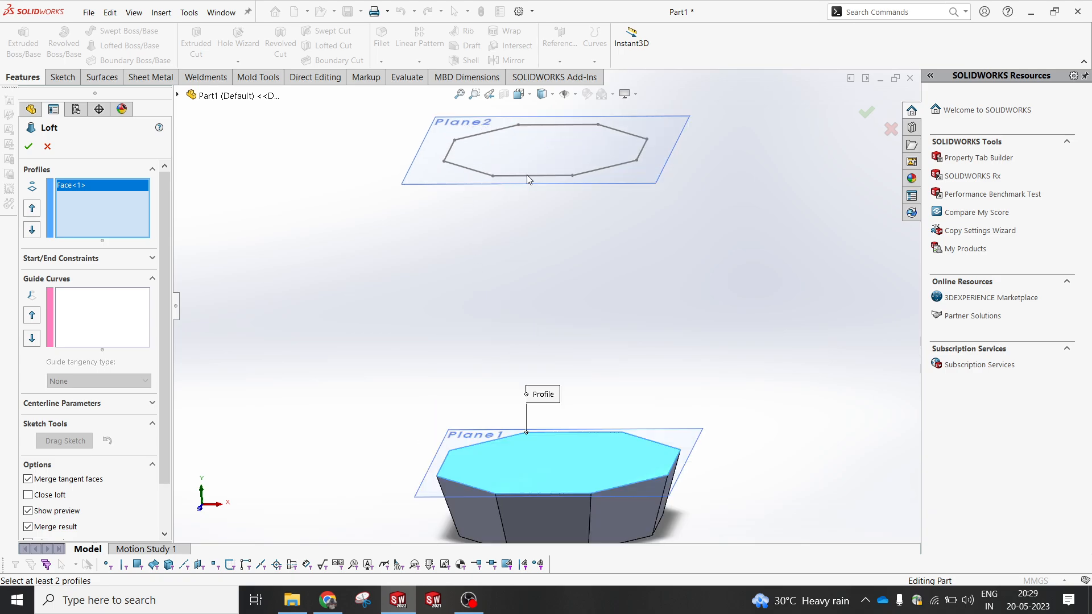
click(524, 175)
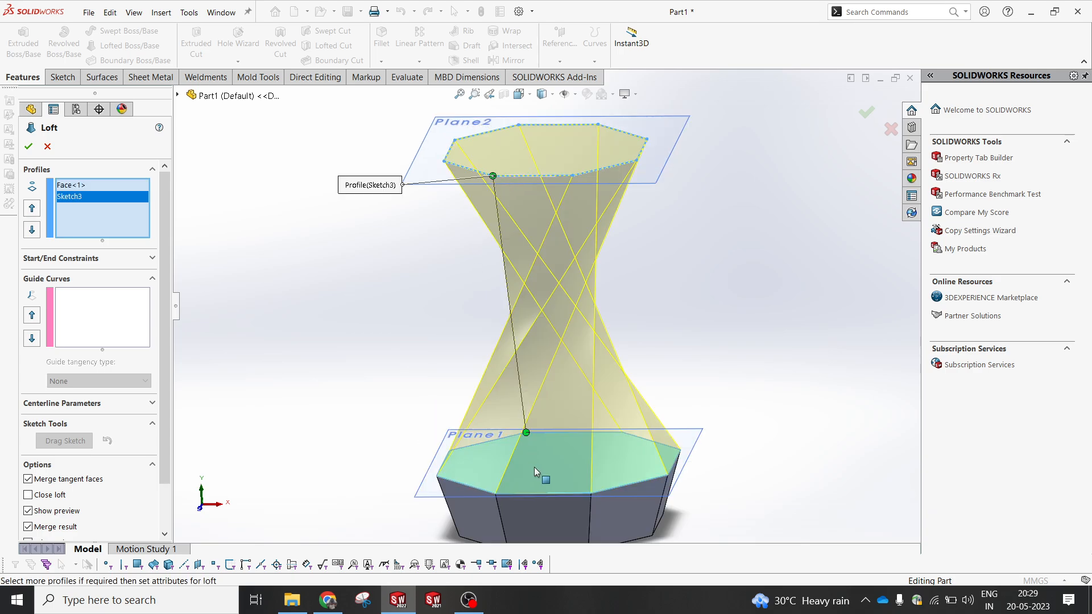
drag(527, 432, 512, 518)
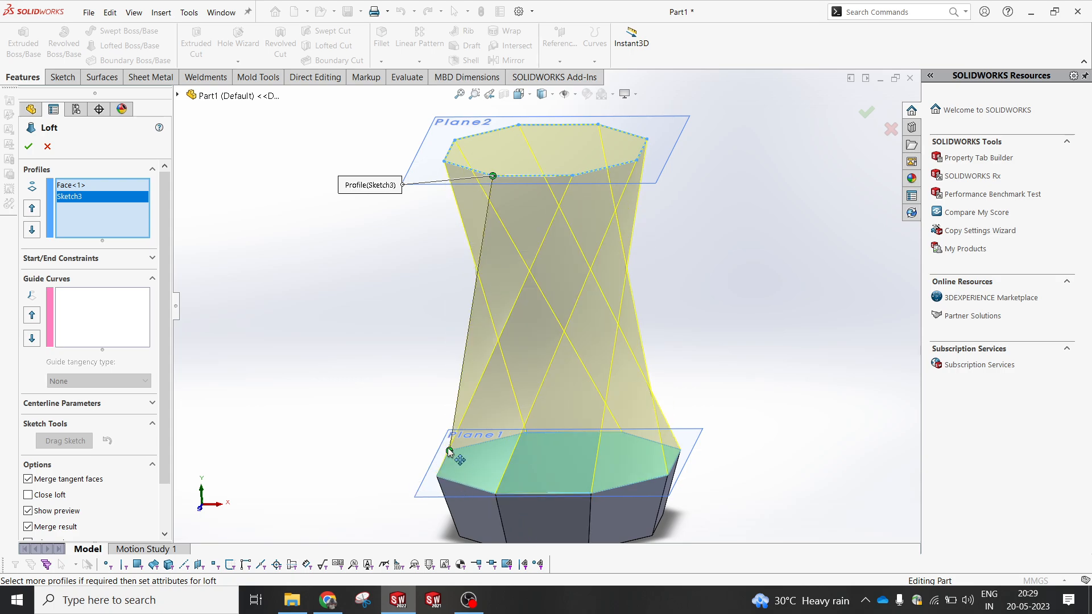
drag(450, 451, 505, 502)
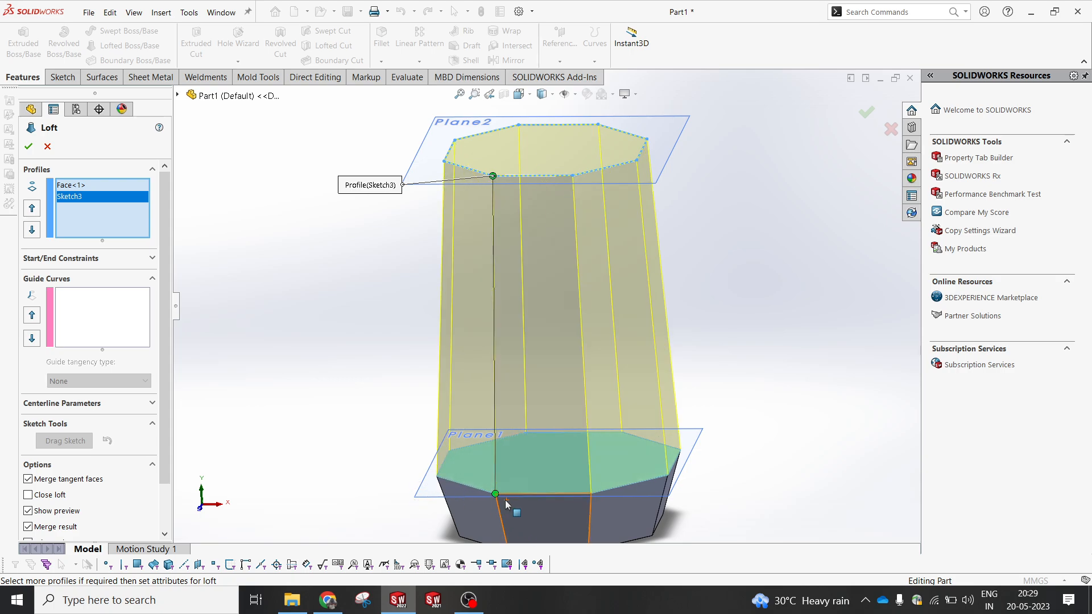
click(29, 147)
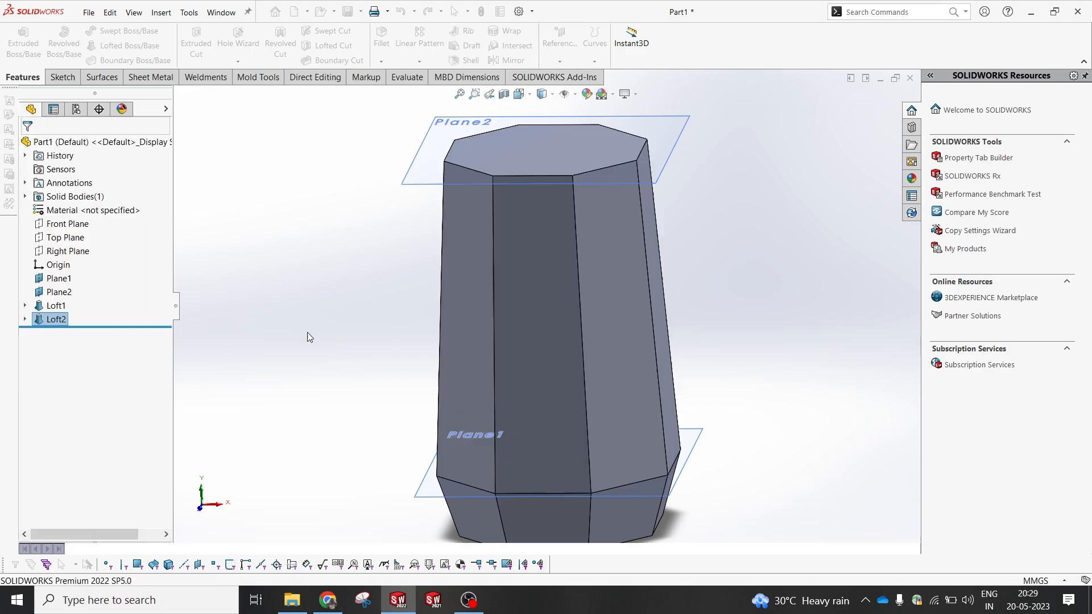
- Hide the reference planes Plane1 and Plane2
mouse_move(307, 333)
middle_down()
mouse_move(393, 376)
mouse_move(446, 333)
middle_up()
click(697, 151)
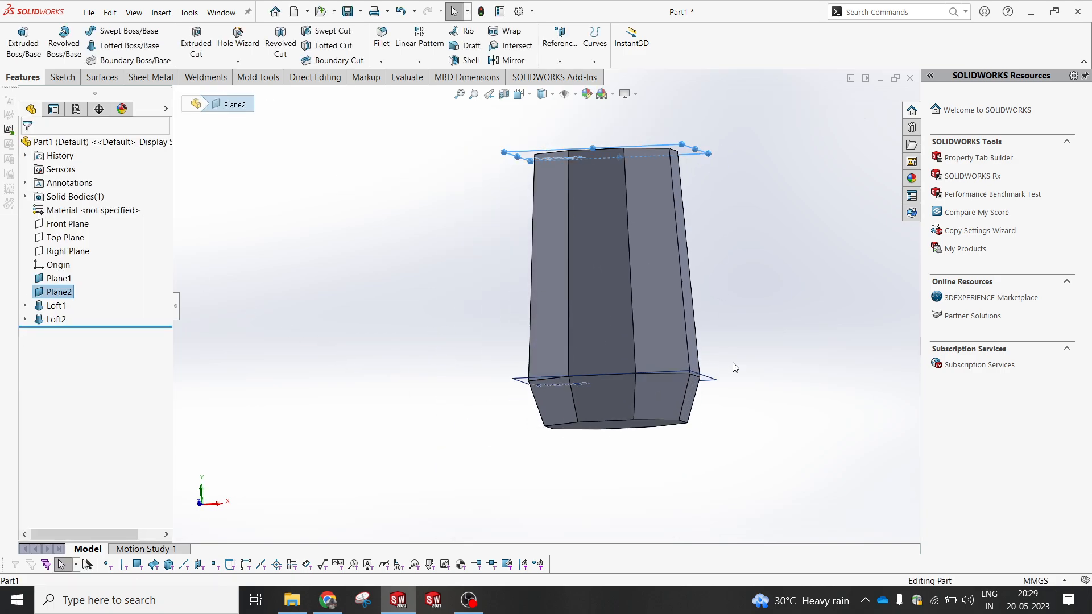
ctrl+click(714, 380)
click(765, 391)
- Inspect the lofted octagonal body from the front and at a slight rotation
scroll(763, 387, up, 4)
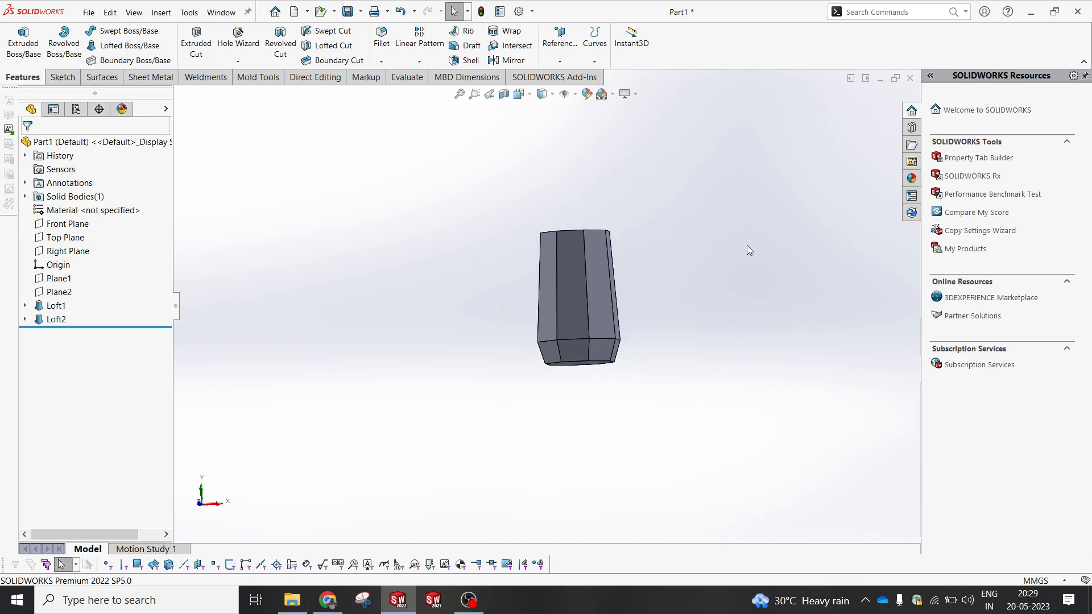
middle_drag(748, 245, 760, 270)
key(space)
click(892, 347)
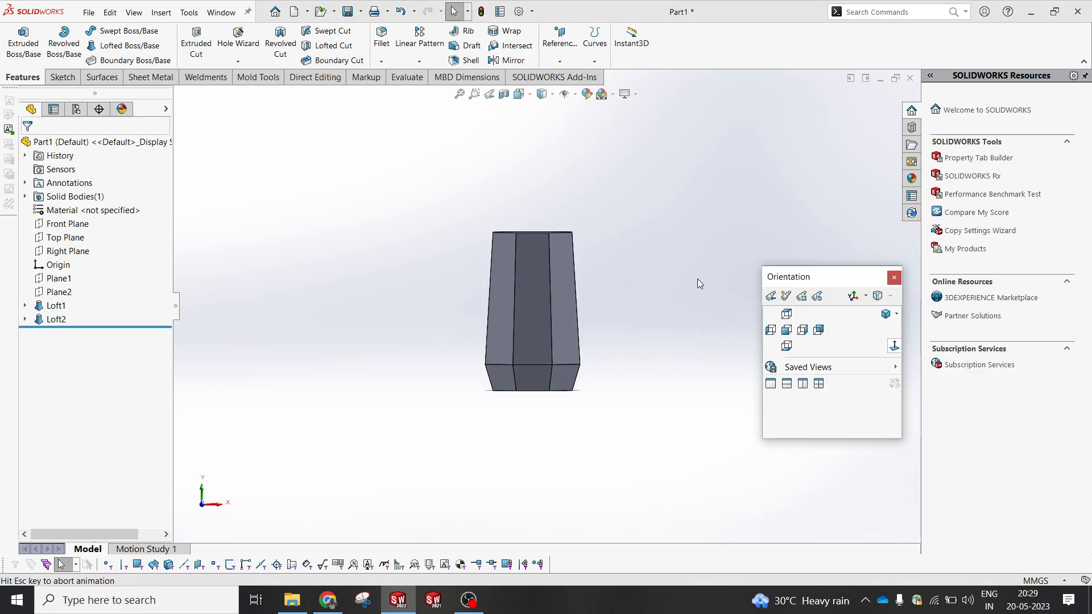
middle_drag(697, 280, 724, 282)
scroll(742, 313, up, 3)
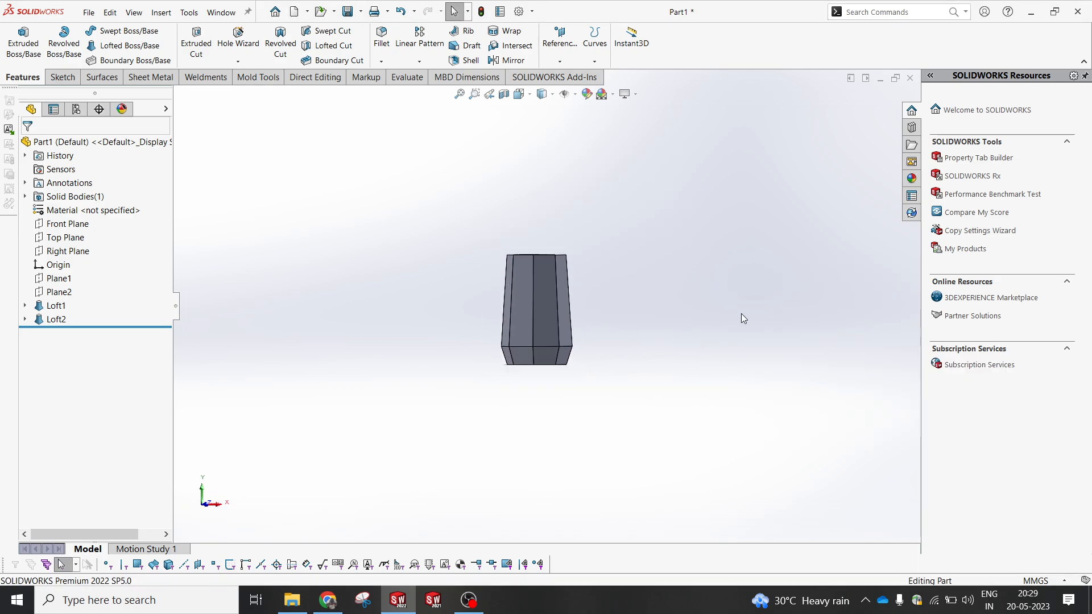
scroll(750, 309, down, 2)
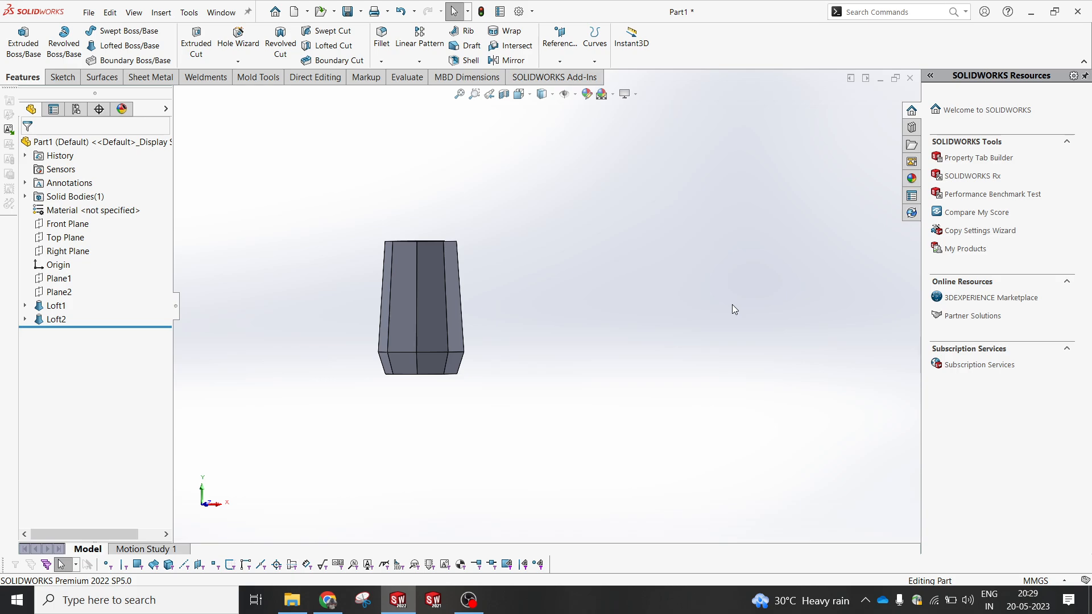
- Start a sketch on the Top Plane and draw an infinite horizontal construction line through the origin
click(59, 237)
key(ctrl+8)
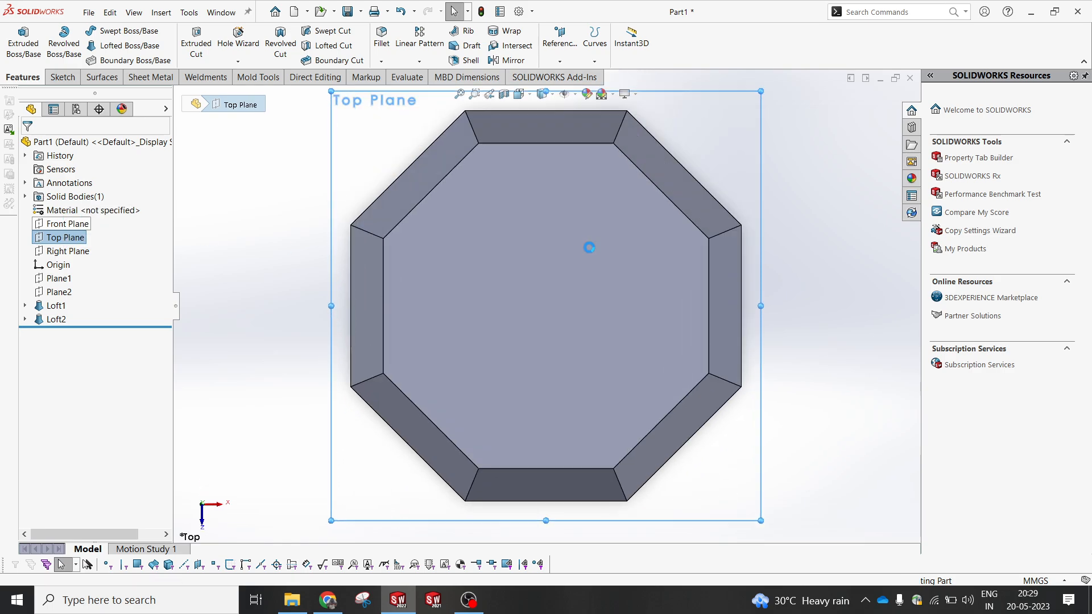
scroll(585, 268, up, 13)
scroll(704, 304, down, 5)
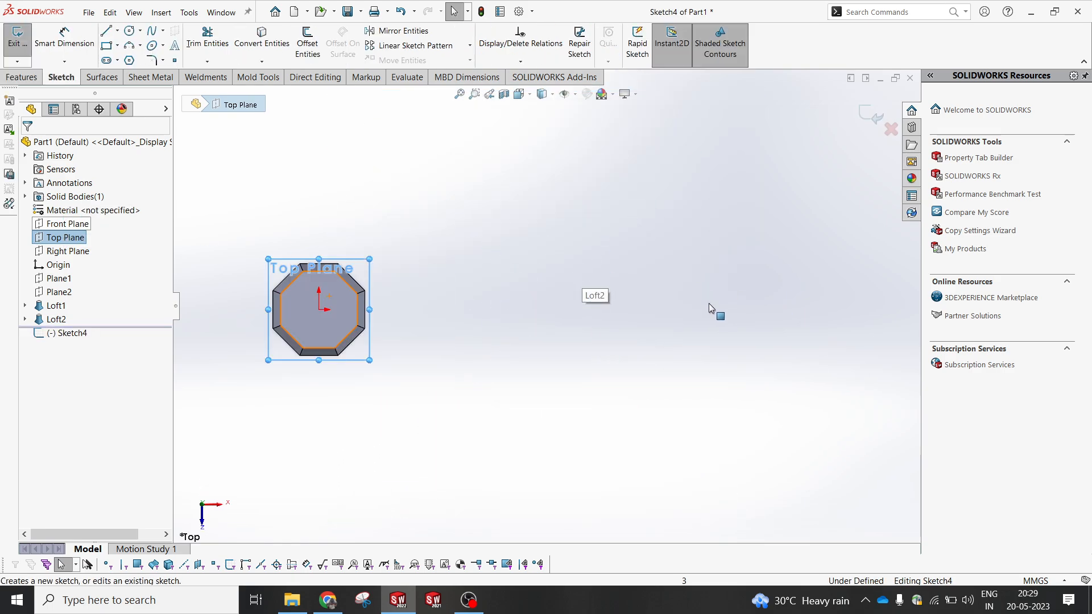
click(117, 31)
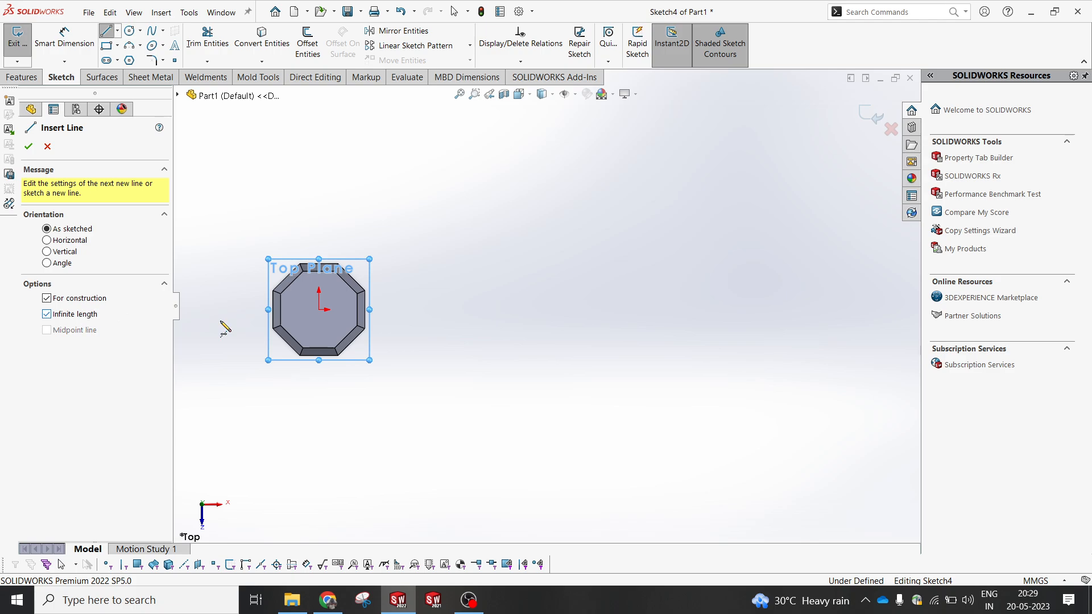
click(320, 309)
click(524, 314)
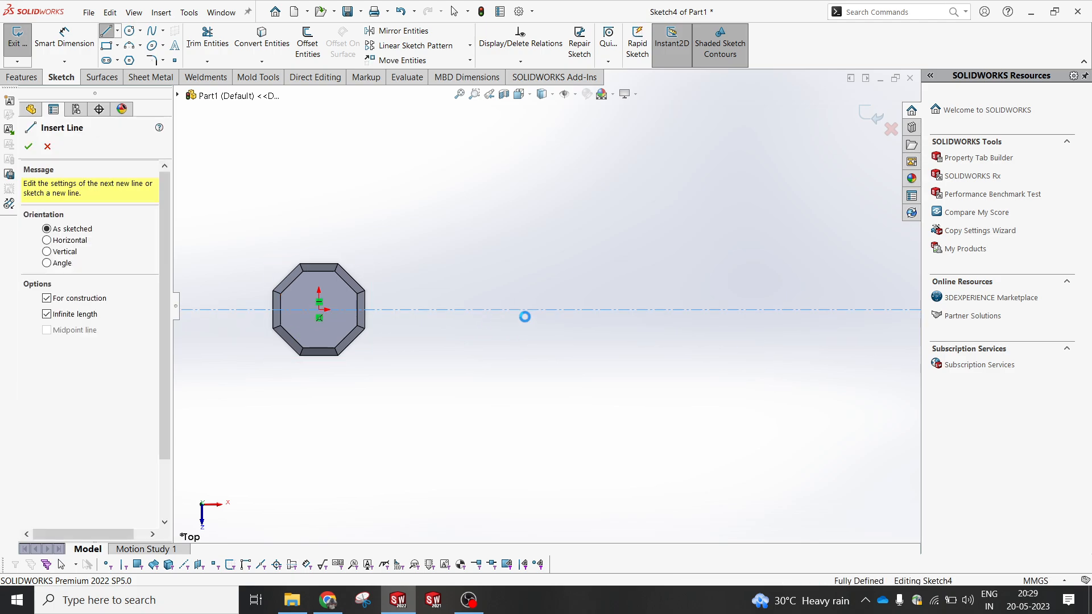
key(Escape)
- Sketch an octagon with an inscribed circle about 81 mm in diameter, centred on the construction line beside the body, and make one side vertical
click(130, 60)
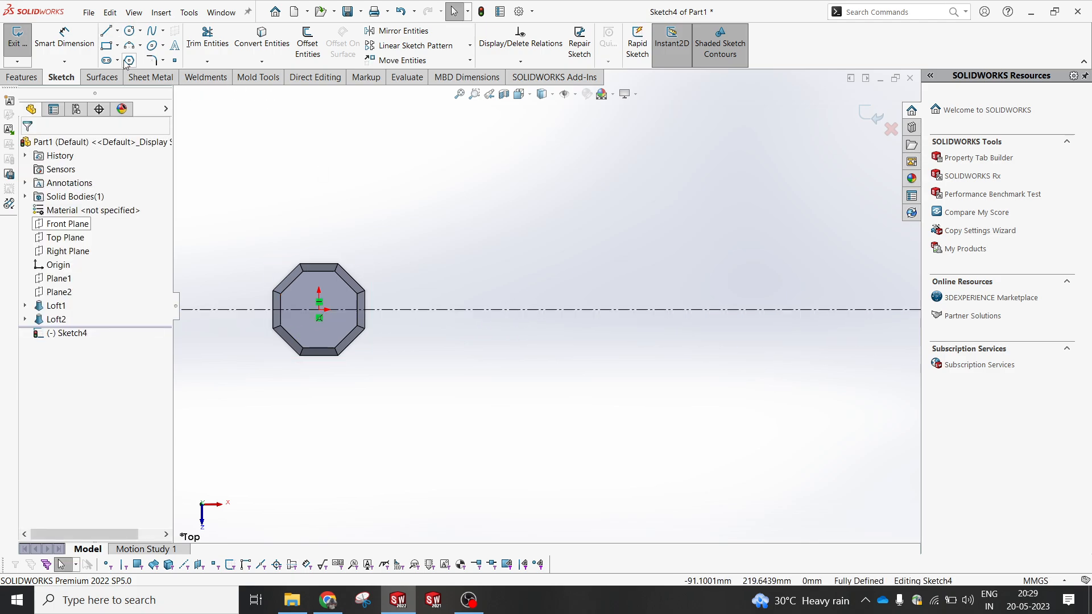
drag(524, 312, 583, 345)
key(Escape)
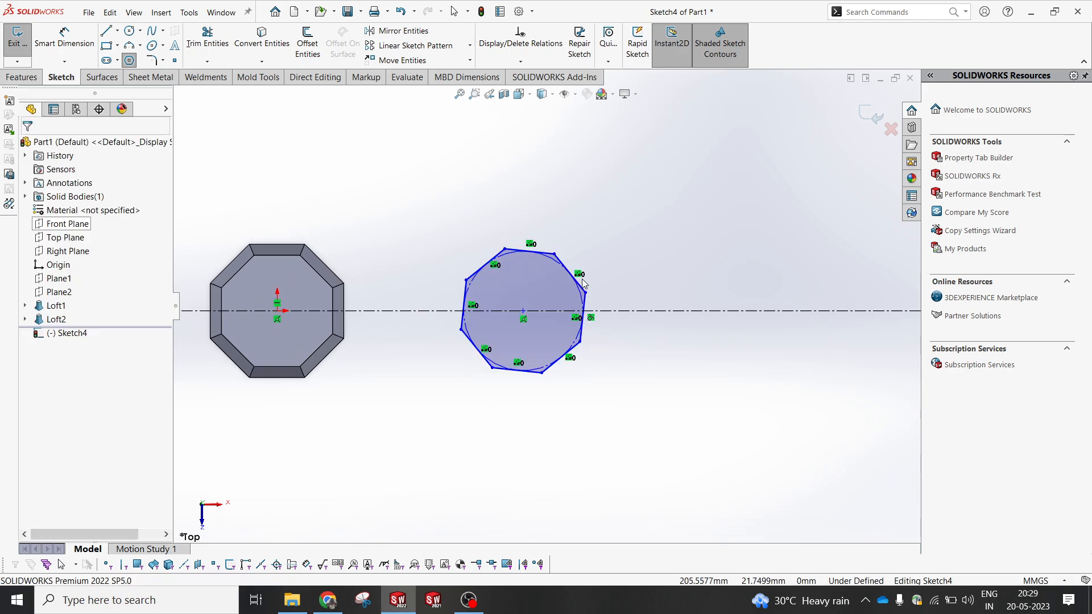
click(583, 307)
click(635, 250)
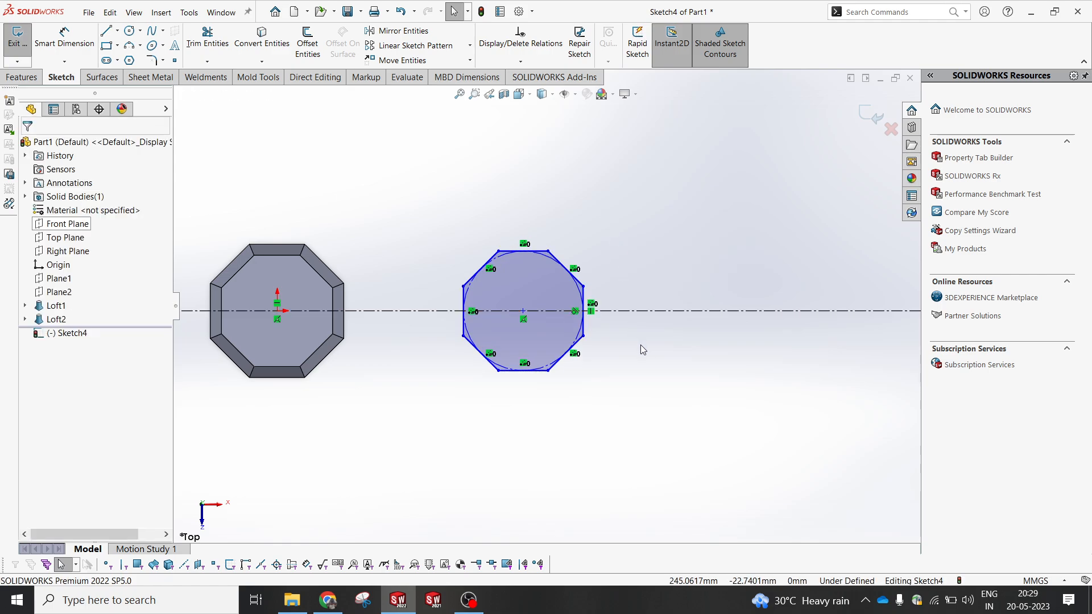
- Dimension the octagon's inscribed circle to a diameter of 75 mm
right_drag(640, 345, 631, 301)
click(551, 259)
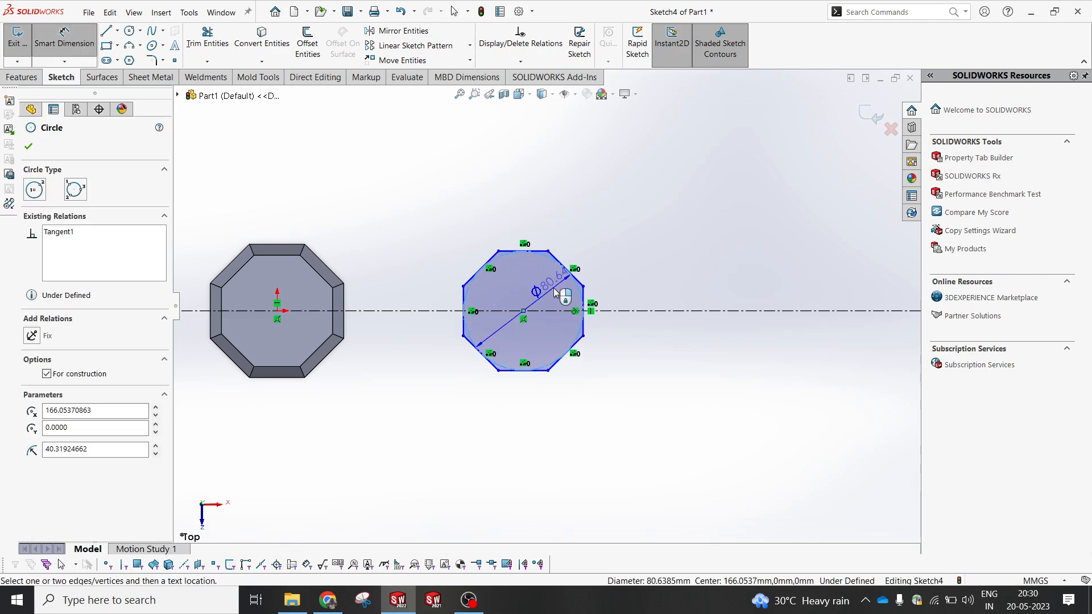
click(554, 288)
text(75)
key(Return)
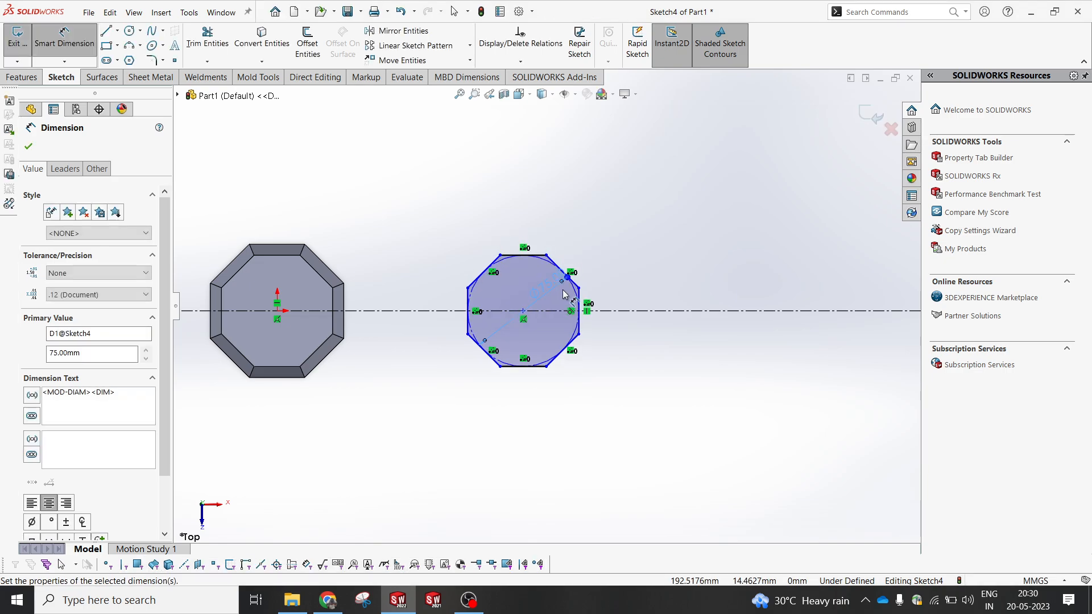
key(Escape)
- Dimension the octagon's centre from the origin, trying 150 mm before setting the distance to 200 mm, and exit the sketch
scroll(531, 256, down, 2)
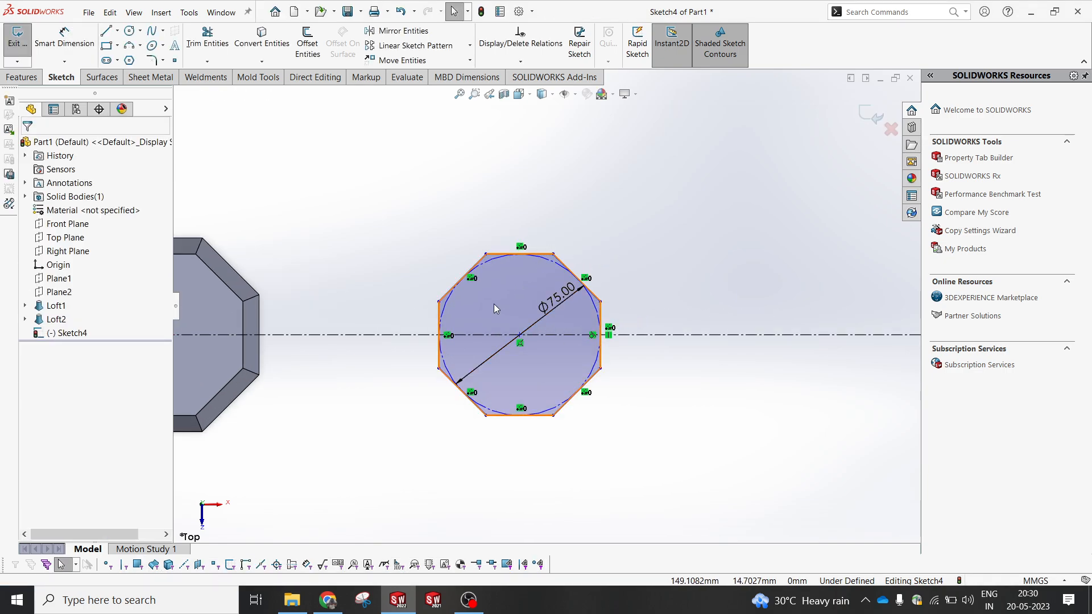
scroll(494, 308, up, 2)
click(50, 60)
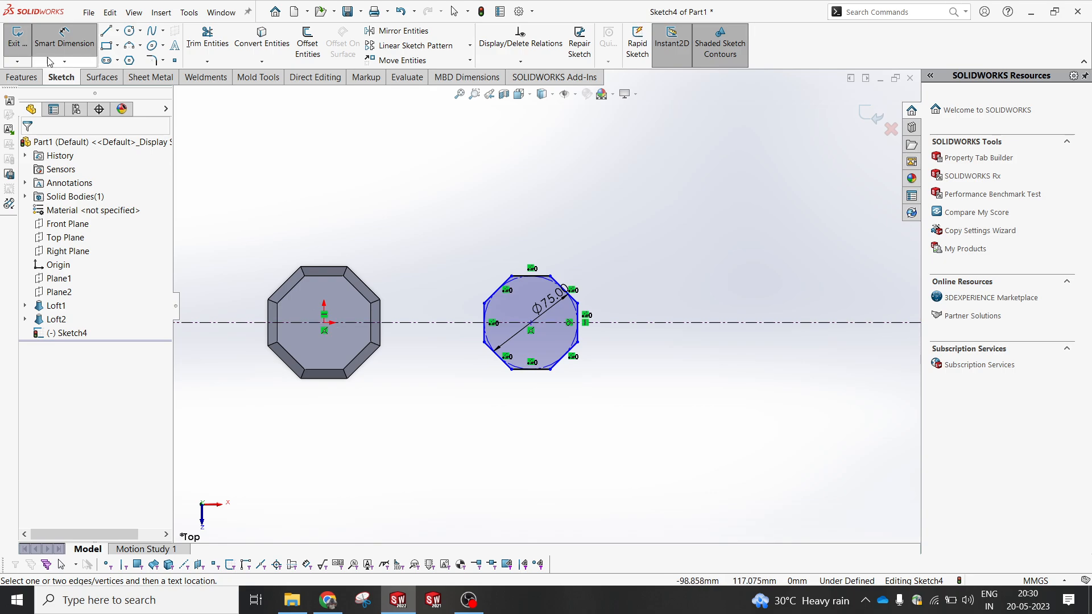
click(324, 323)
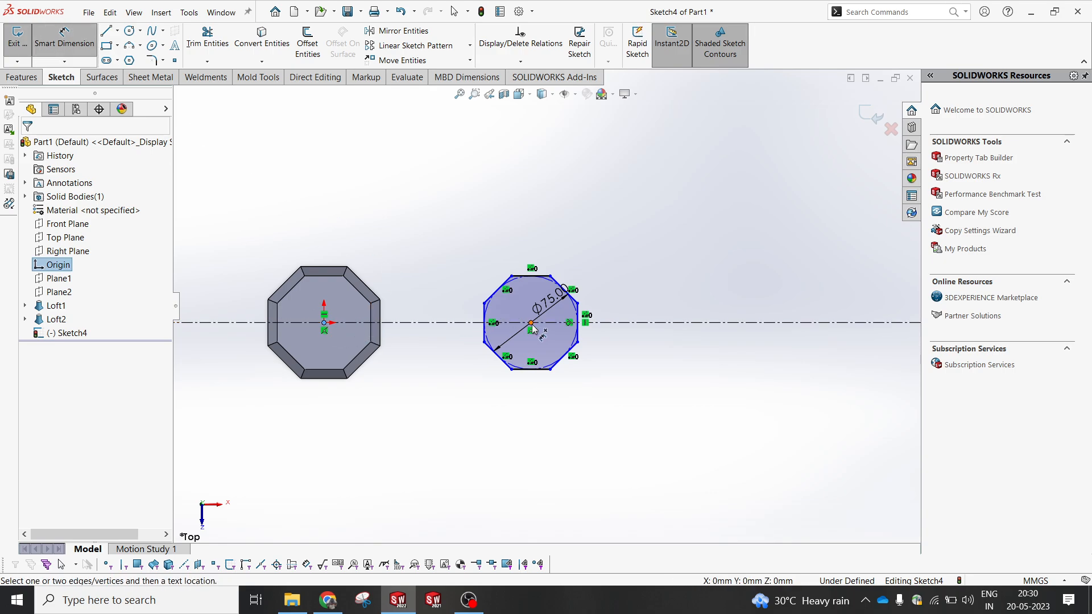
click(531, 324)
click(454, 187)
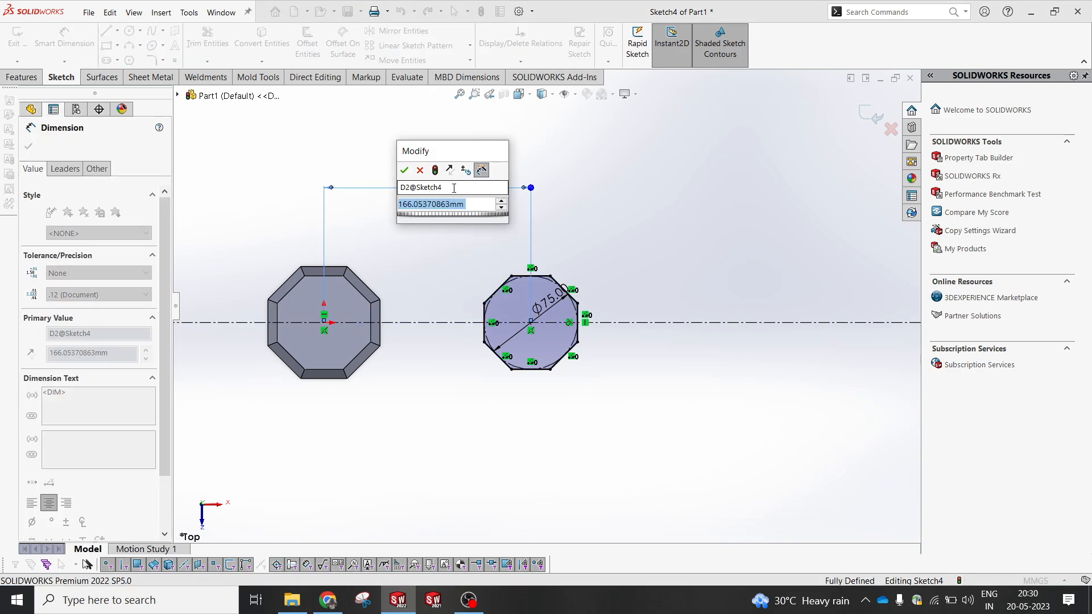
text(150)
key(Return)
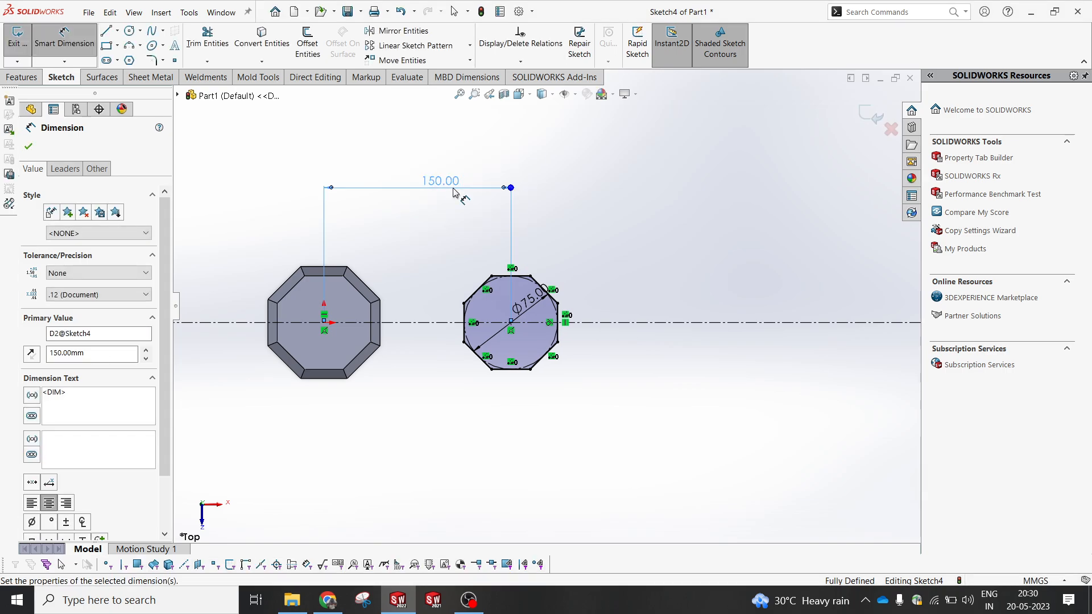
key(Escape)
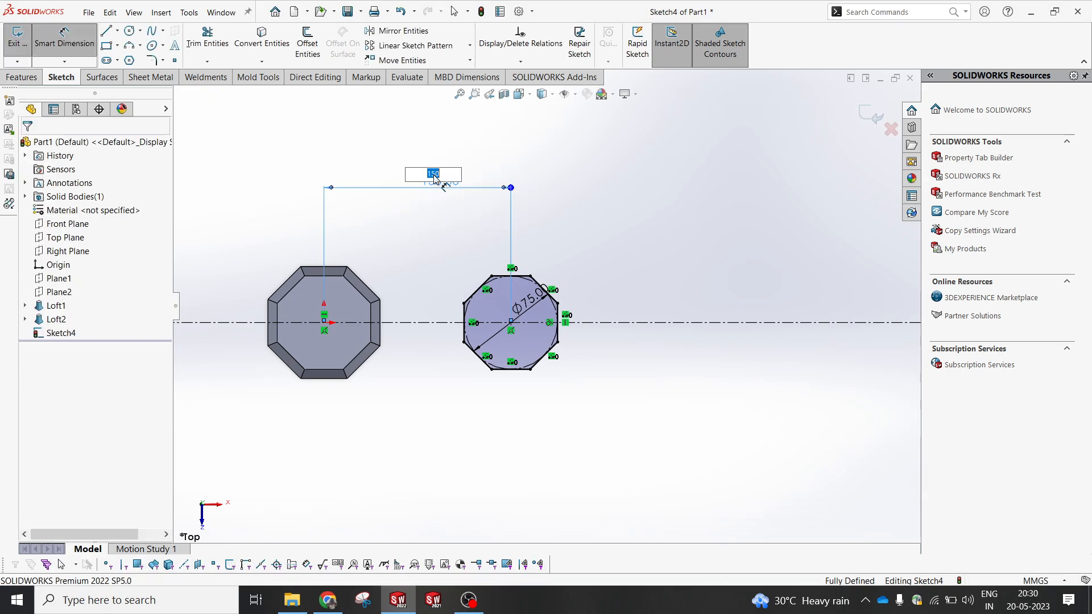
key(Return)
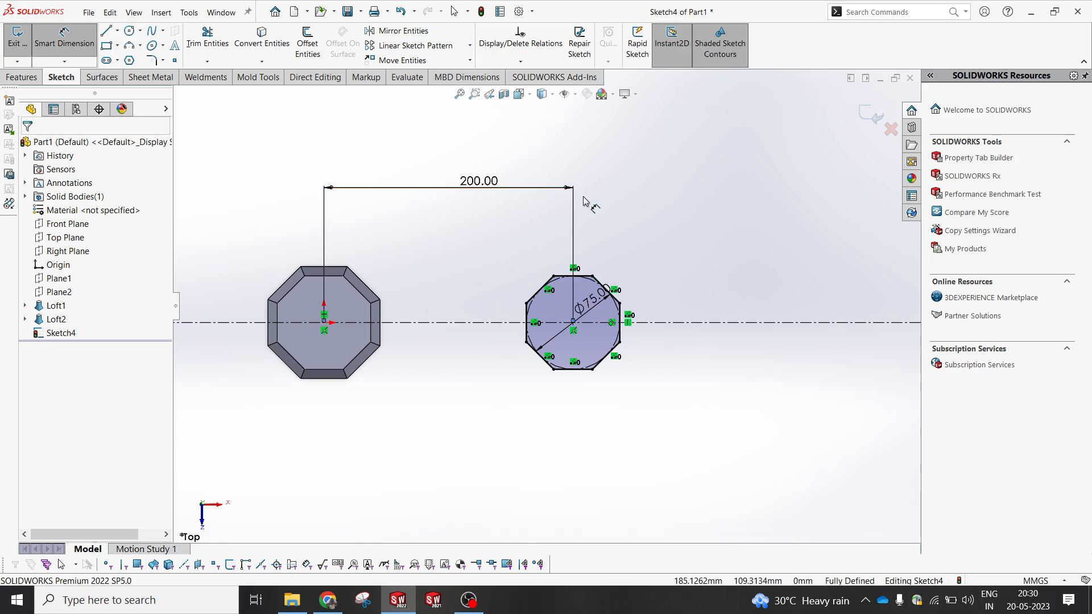
click(871, 114)
- Create a reference plane offset 125 mm above the Top Plane
scroll(650, 286, up, 2)
mouse_move(650, 286)
middle_down()
mouse_move(599, 177)
mouse_move(592, 273)
middle_up()
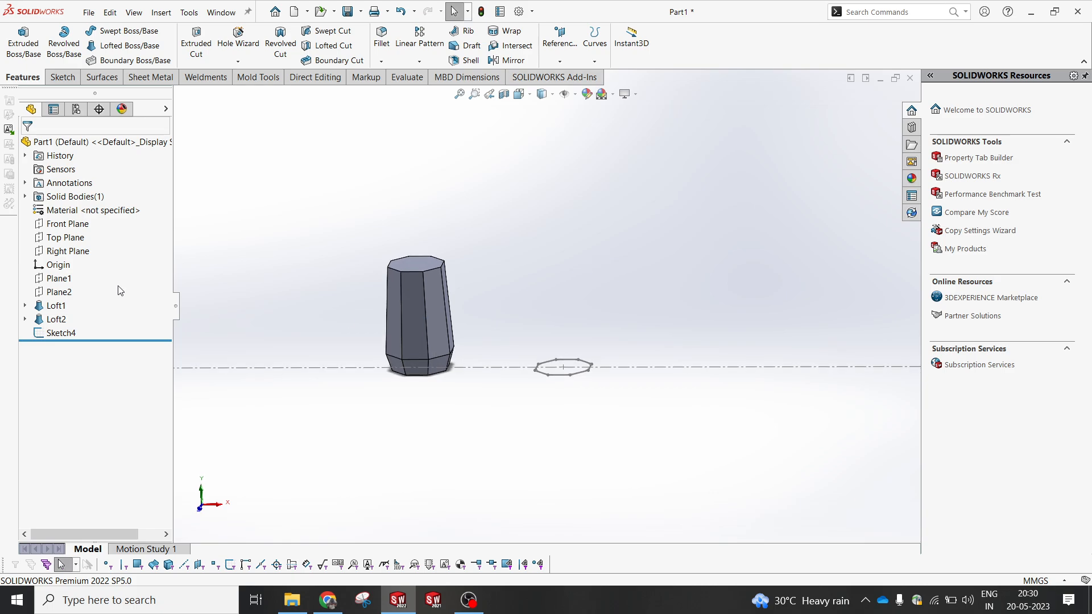
click(68, 238)
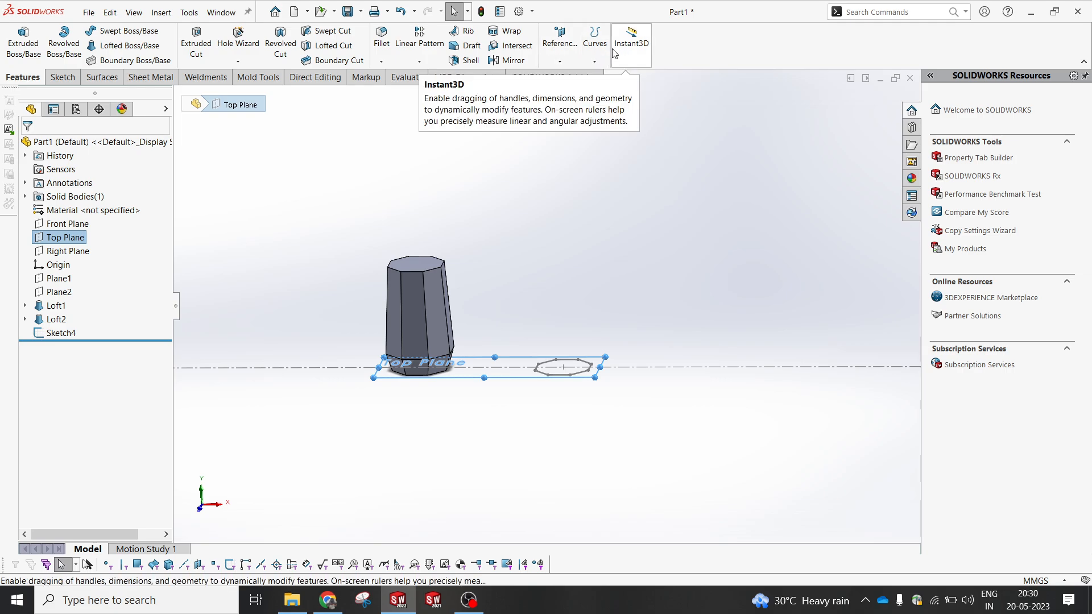
click(560, 61)
click(562, 77)
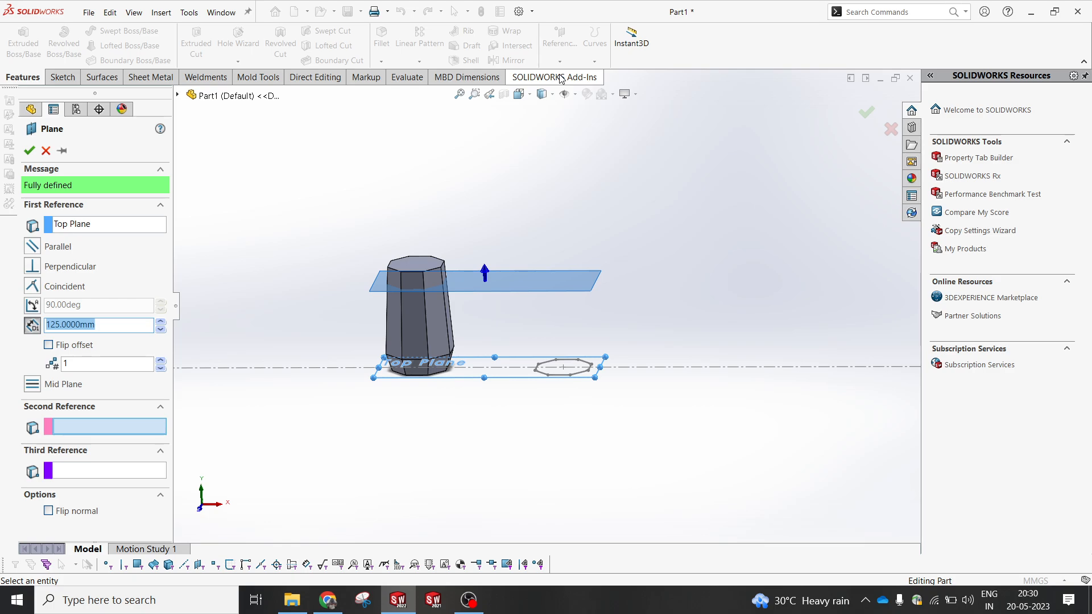
click(29, 150)
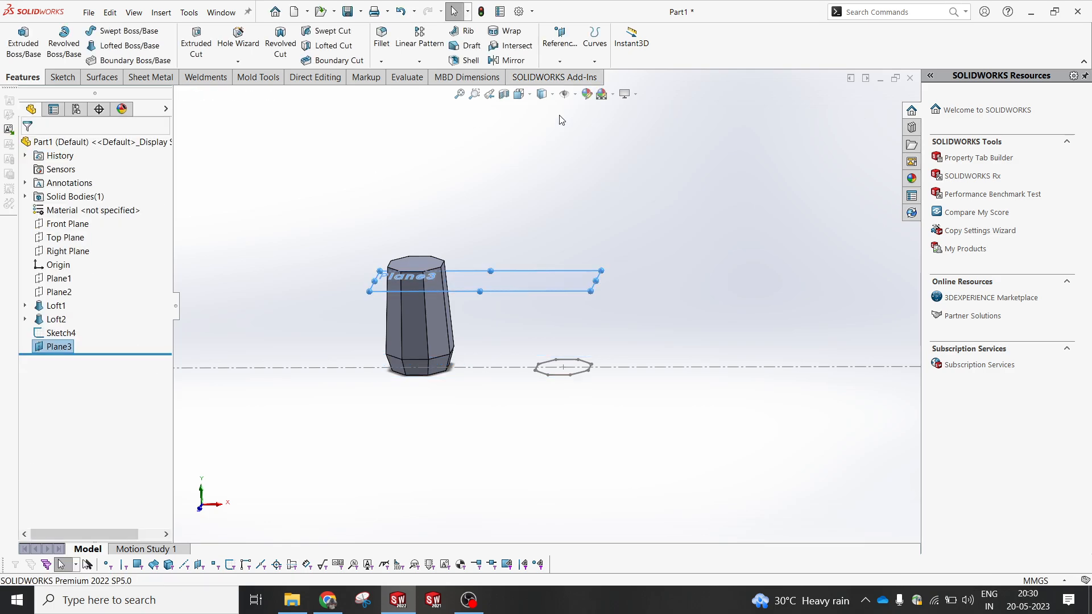
- Create a reference plane offset 25 mm above Plane3
click(559, 61)
click(569, 77)
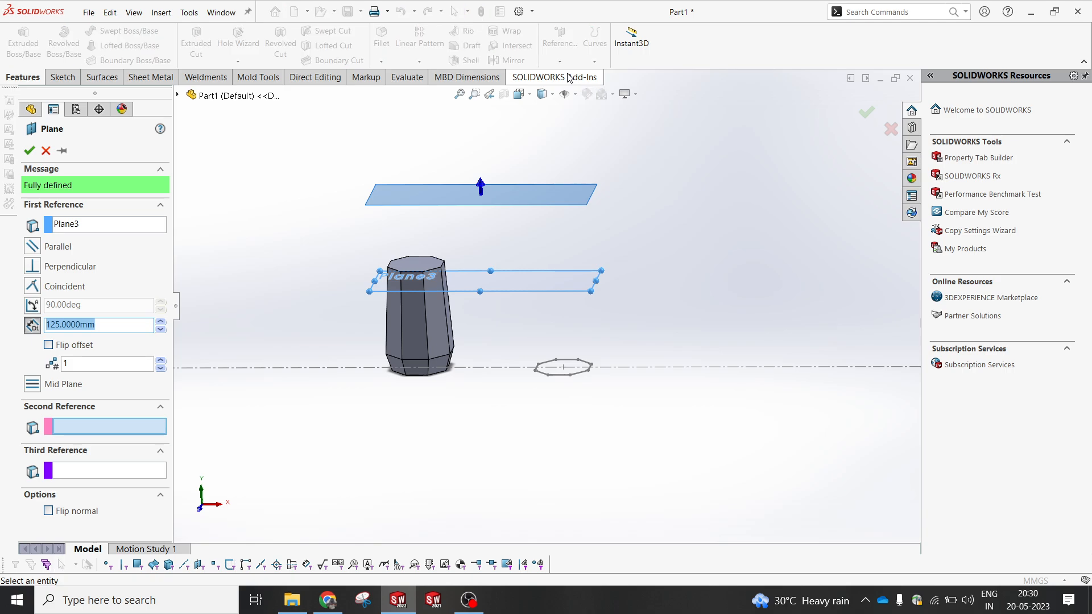
text(25)
key(Return)
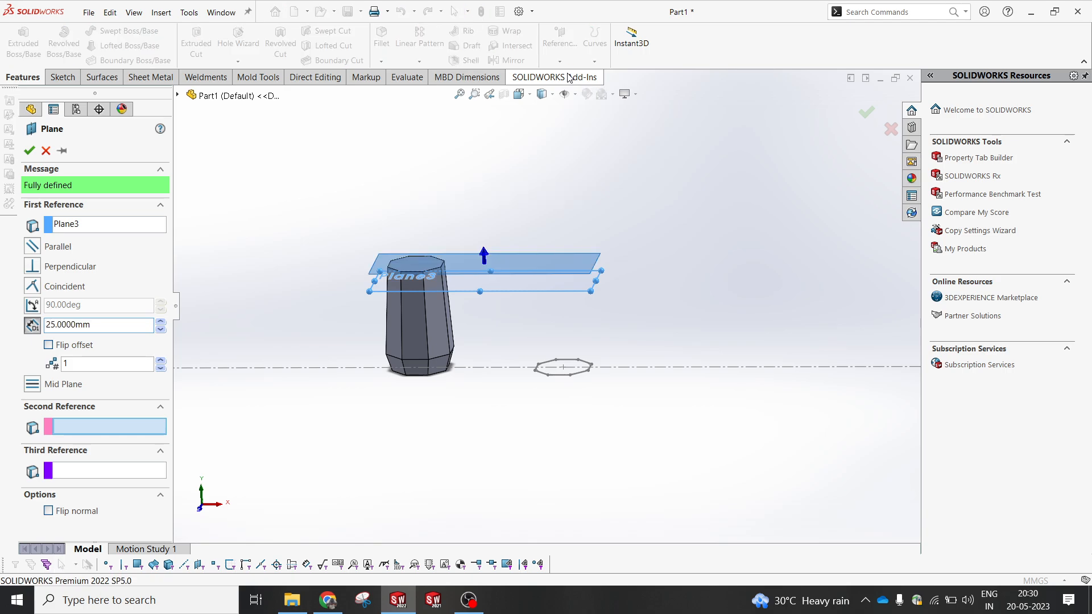
key(Return)
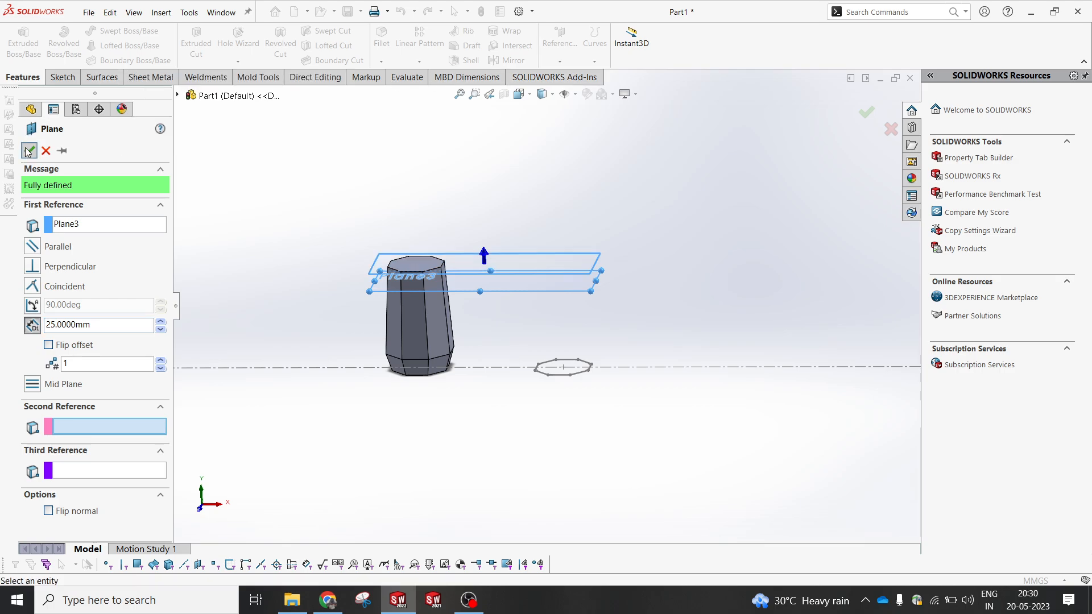
- Add another reference plane offset 25 mm above Plane4
click(566, 61)
click(569, 76)
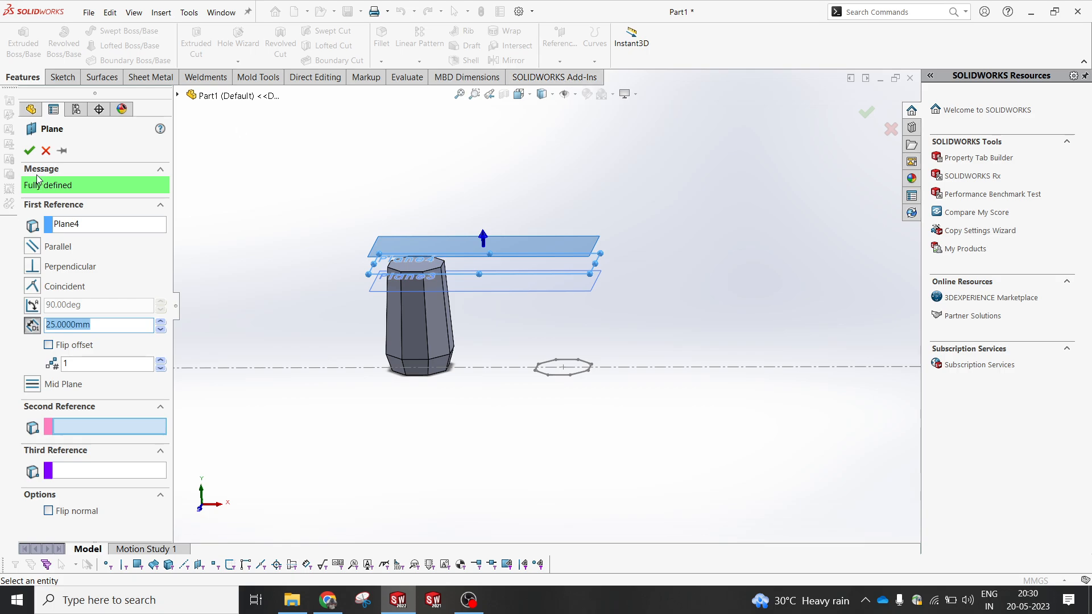
click(30, 150)
- Edit Plane3 and set its offset from the Top Plane to 130 mm
middle_drag(616, 272, 647, 250)
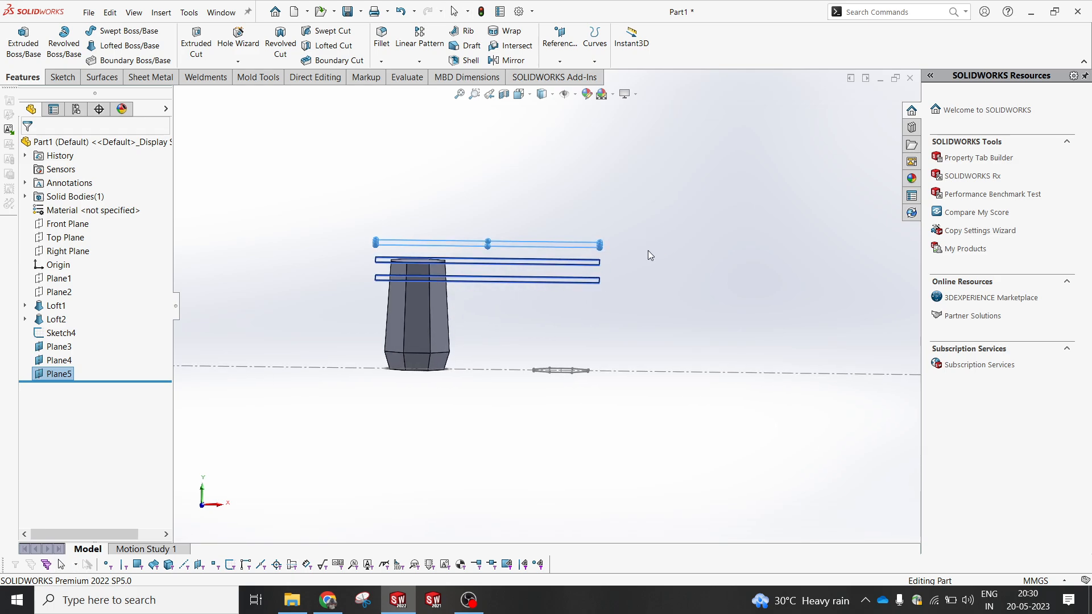
click(647, 250)
click(55, 360)
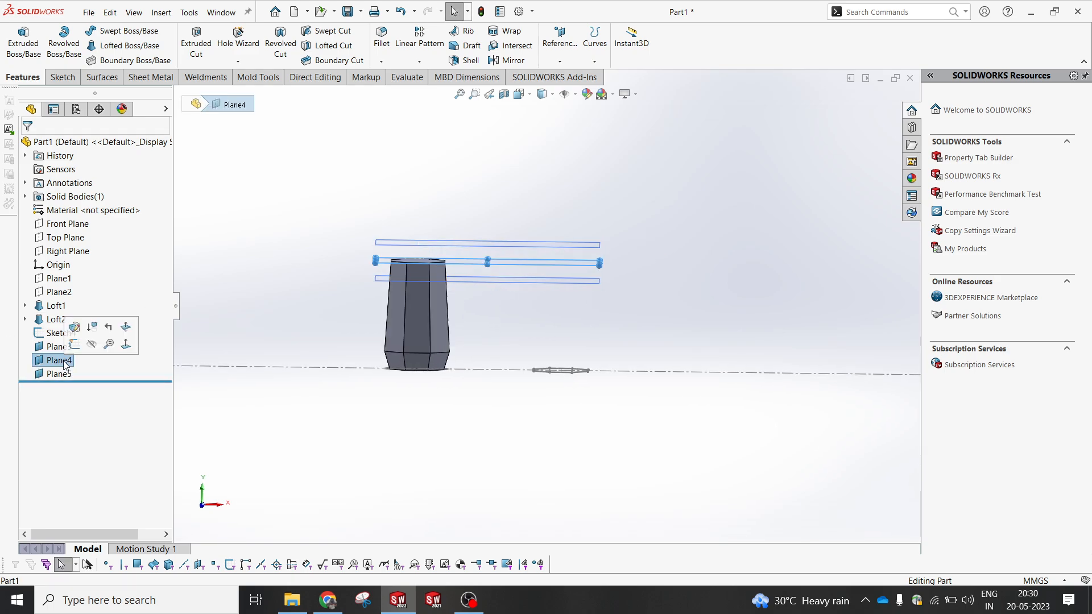
click(45, 348)
click(55, 312)
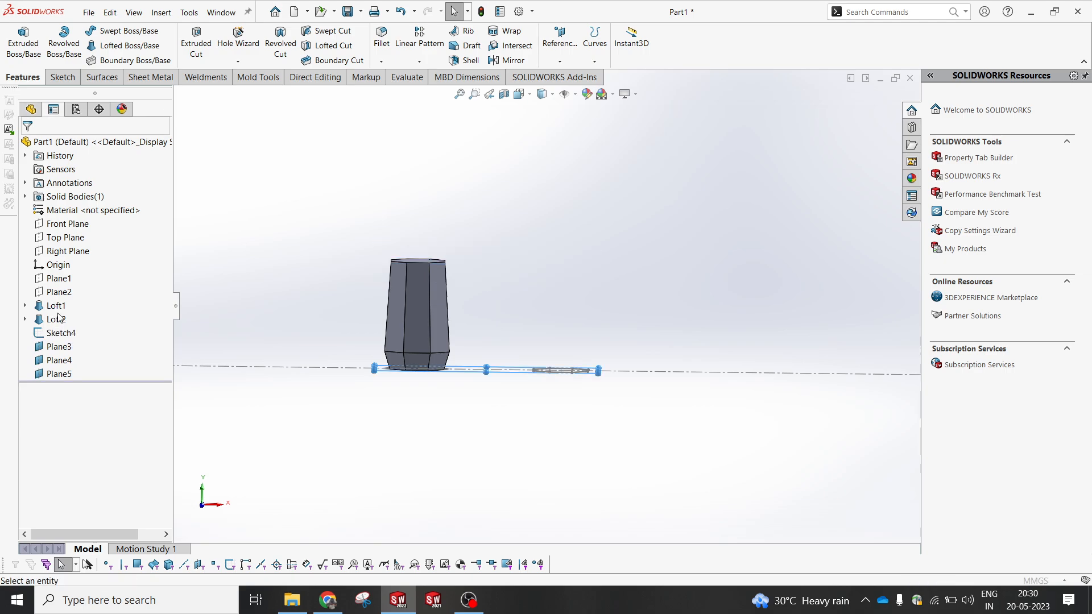
text(1)
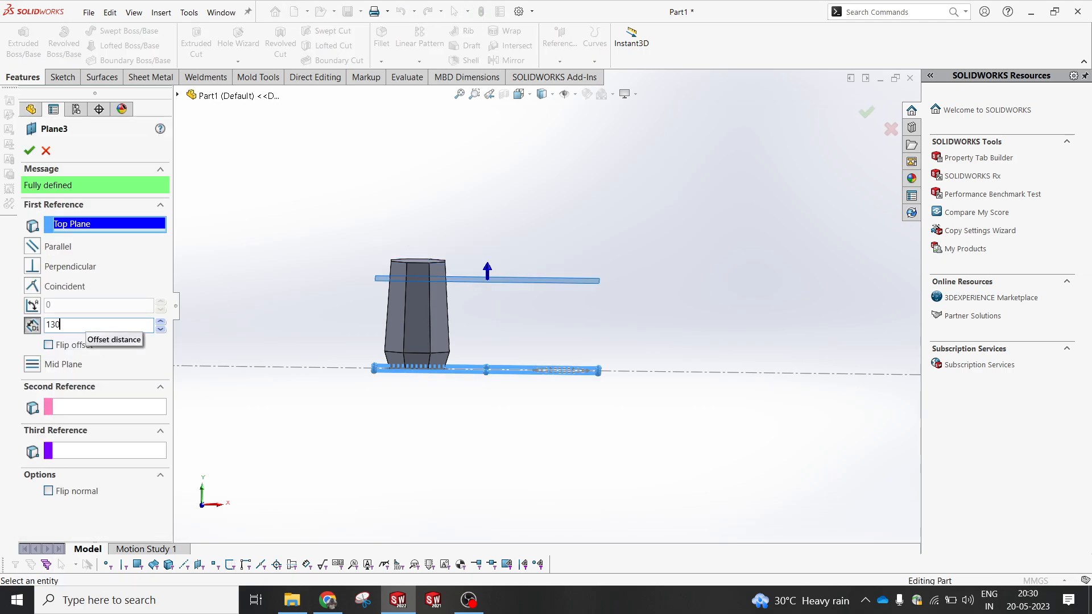
text(30)
key(Return)
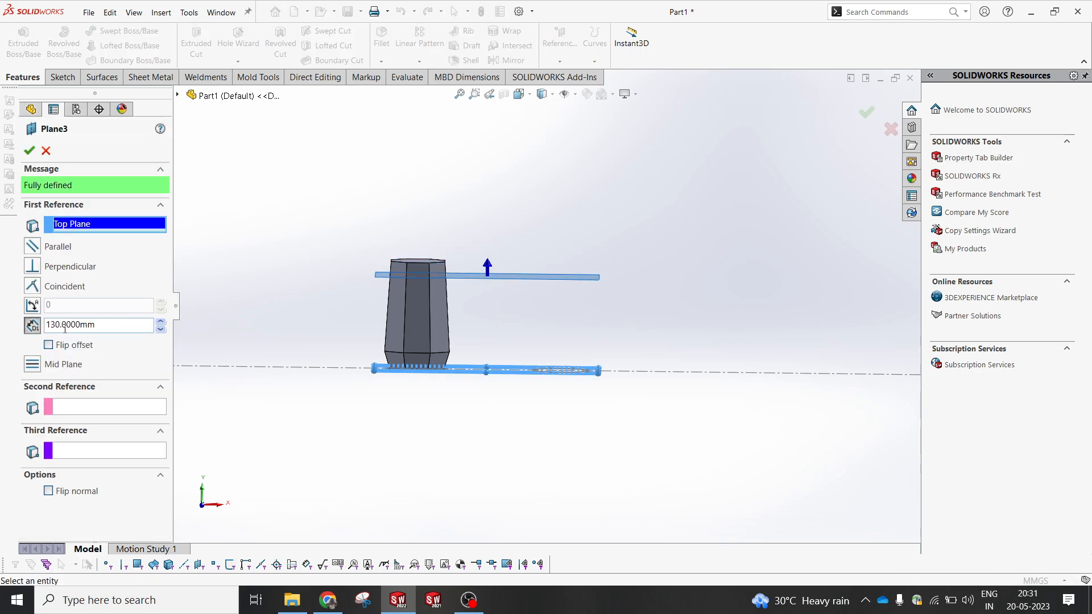
click(29, 150)
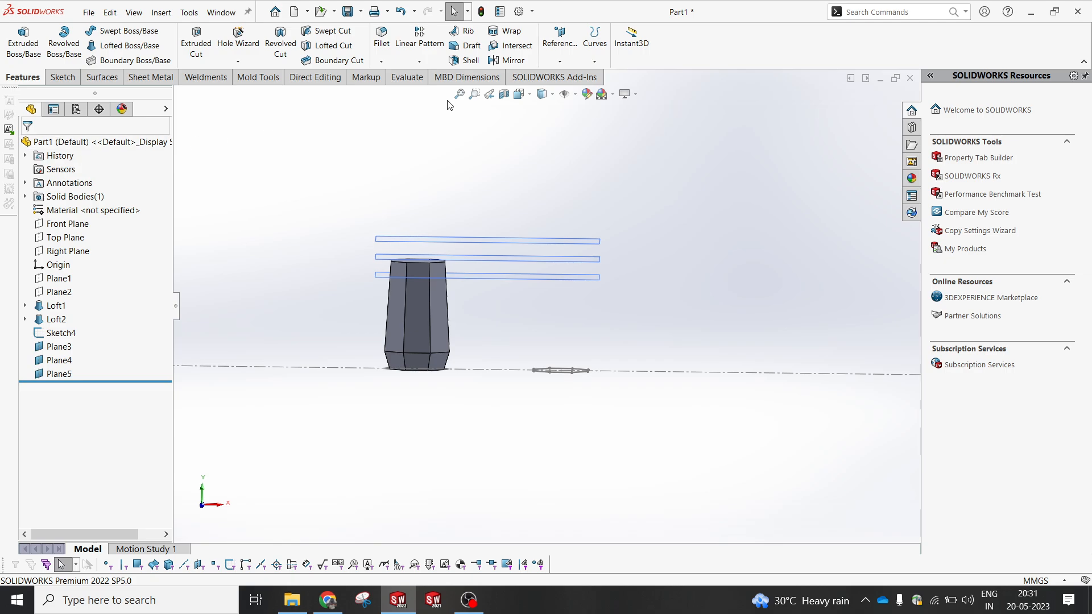
- Hide the two upper reference planes, Plane4 and Plane5
middle_drag(599, 210, 595, 227)
click(594, 264)
ctrl+click(591, 253)
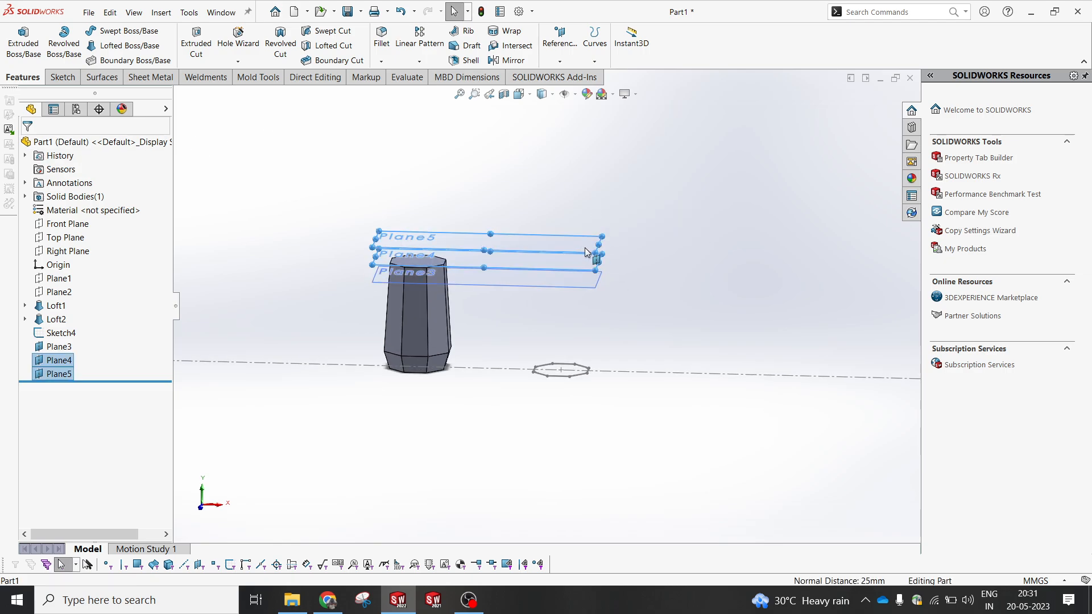
click(629, 212)
- On Plane3, sketch an octagon with sides about 52 mm long, centred on the Sketch4 octagon's centre, and make one side vertical
click(569, 271)
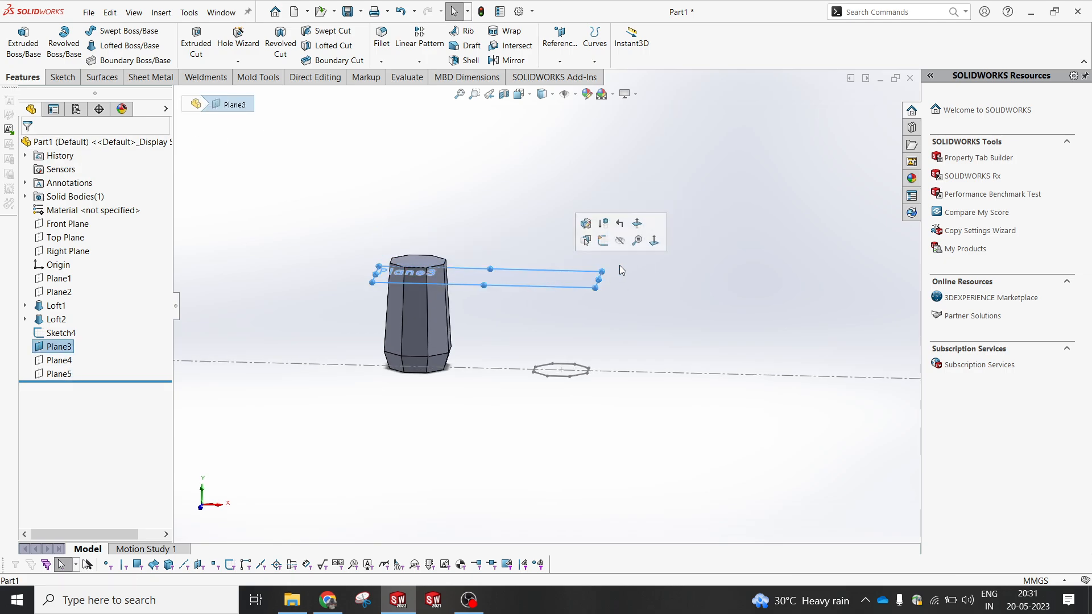
click(603, 240)
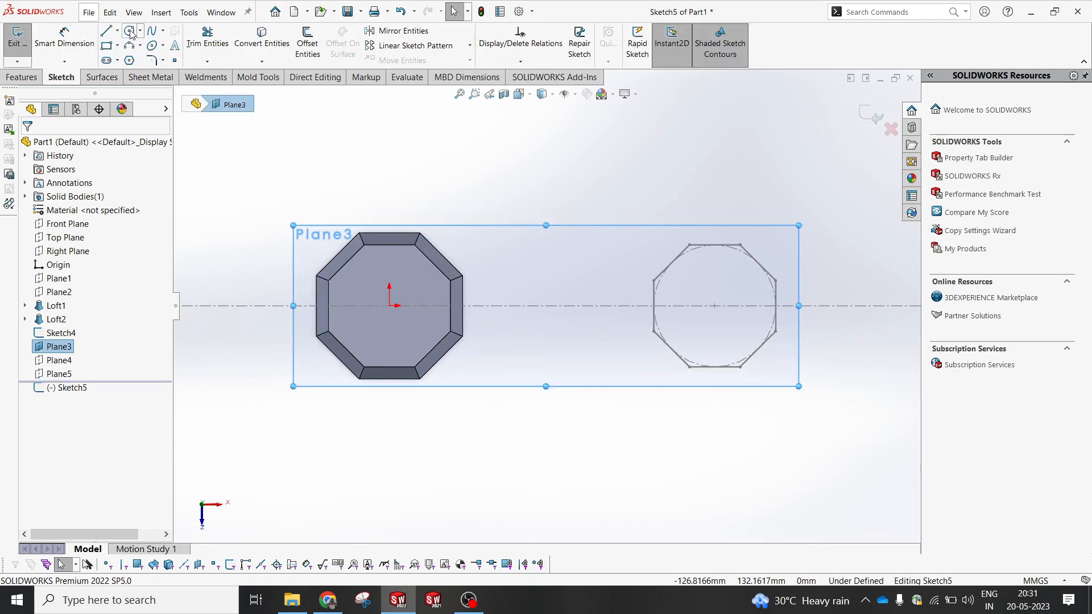
click(130, 60)
click(715, 306)
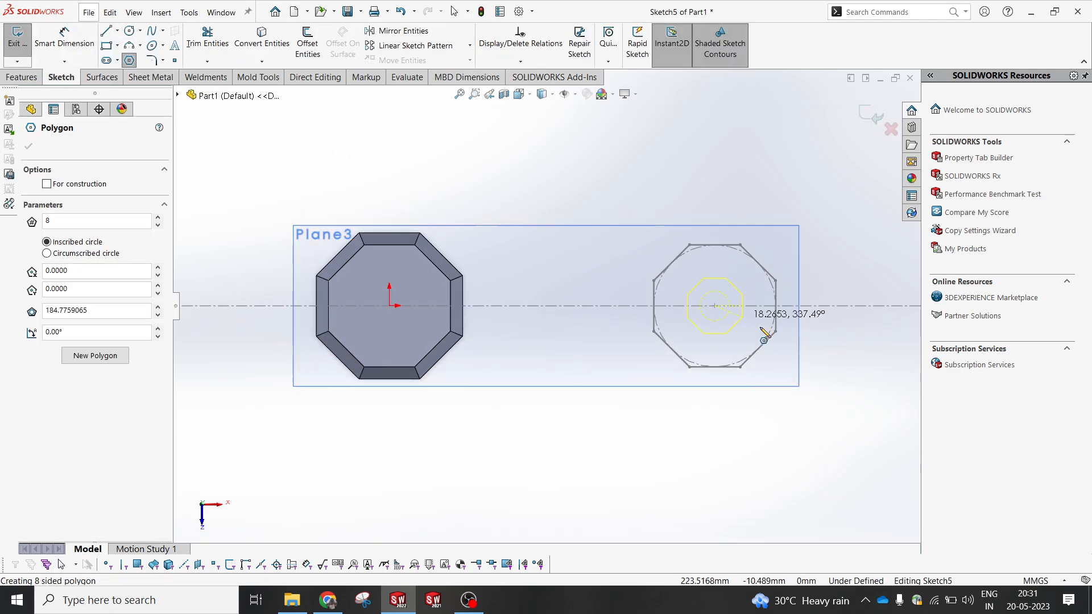
click(817, 347)
key(Escape)
click(816, 279)
click(879, 227)
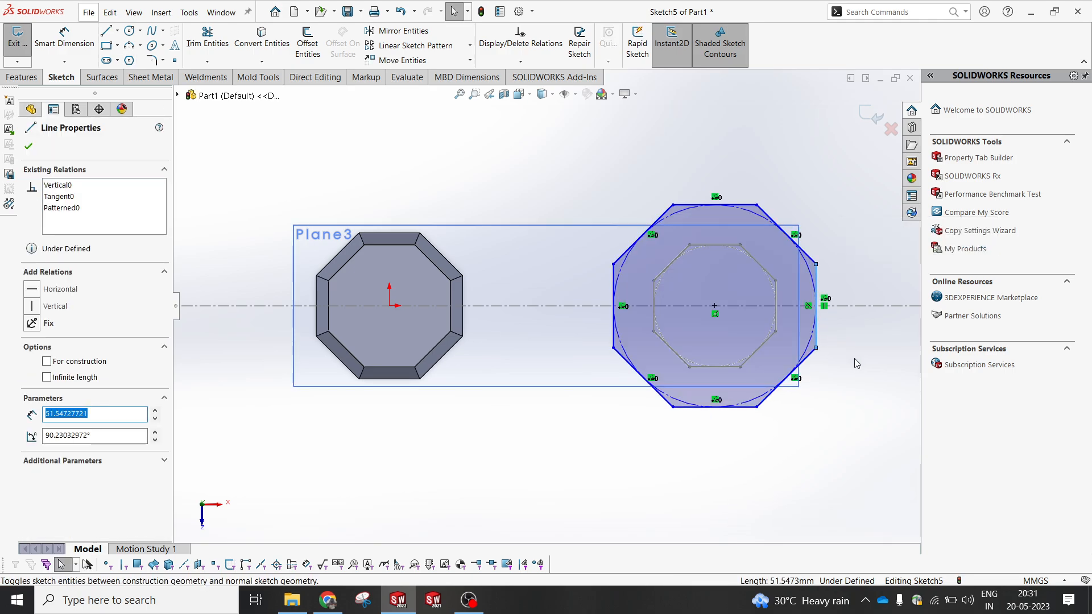
- Dimension the Plane3 octagon's construction circle to a diameter of 120 mm and finish the sketch
click(854, 358)
right_drag(853, 353, 842, 302)
click(740, 215)
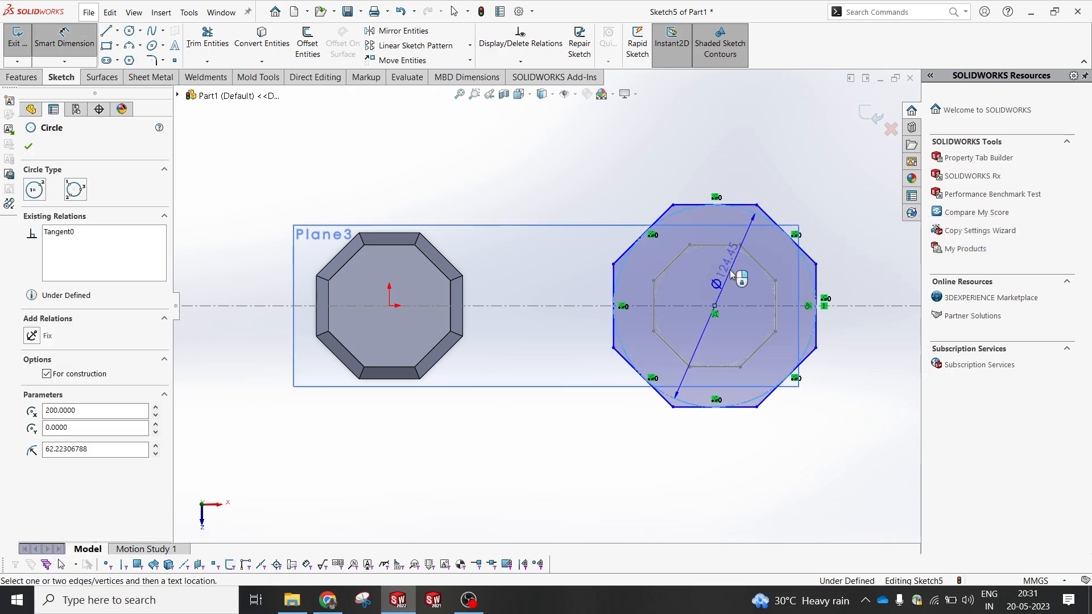
click(731, 270)
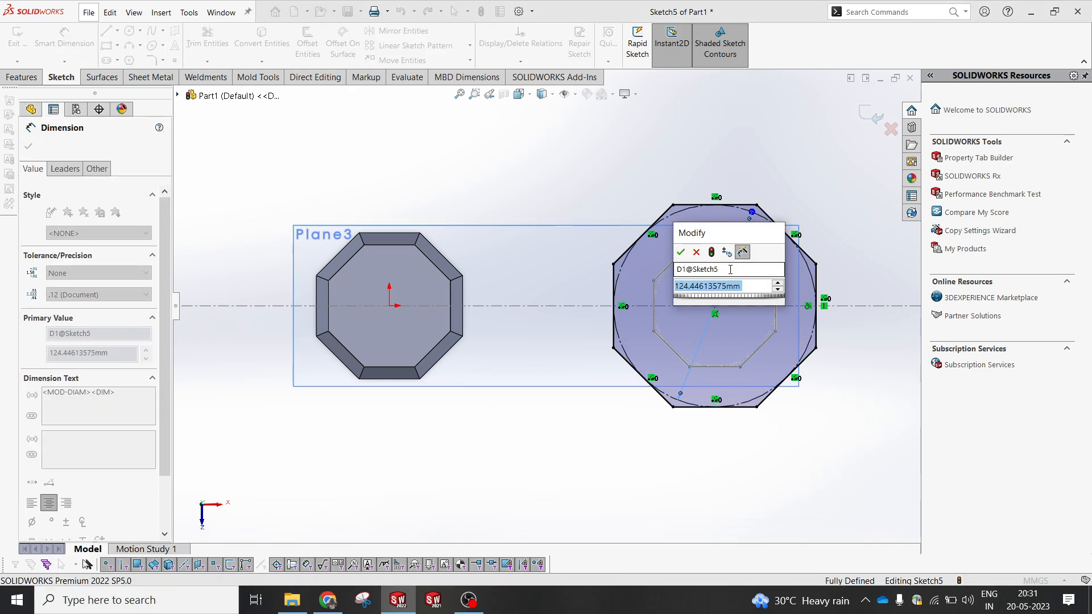
text(120)
key(Return)
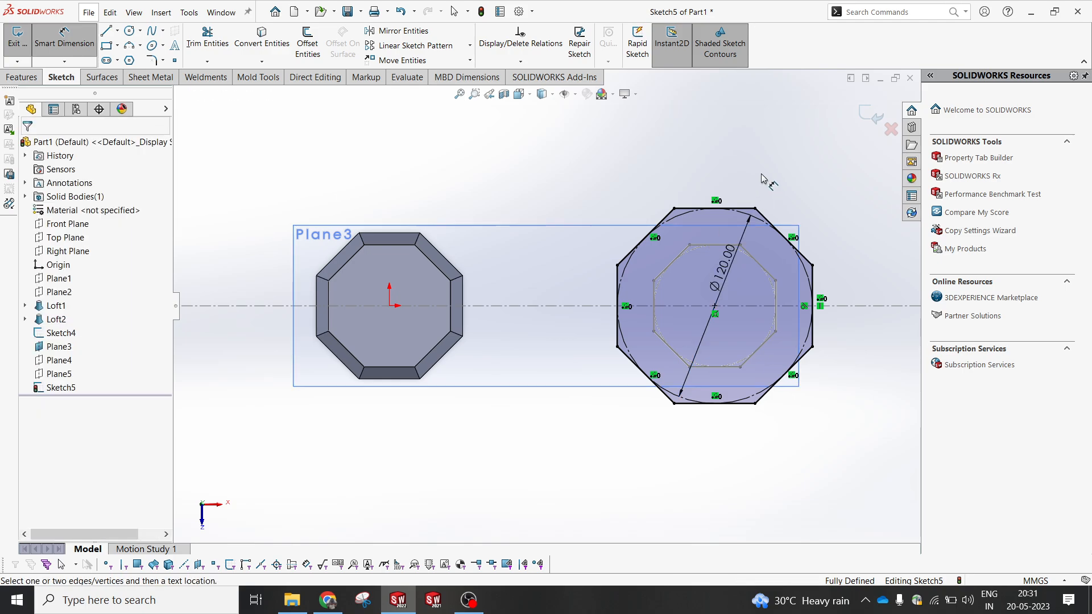
click(872, 115)
- On Plane4, sketch an octagon centred on the Sketch4 octagon's centre, with an inscribed circle about 105 mm in diameter and corners on the axes
scroll(796, 236, up, 4)
middle_drag(694, 331, 686, 194)
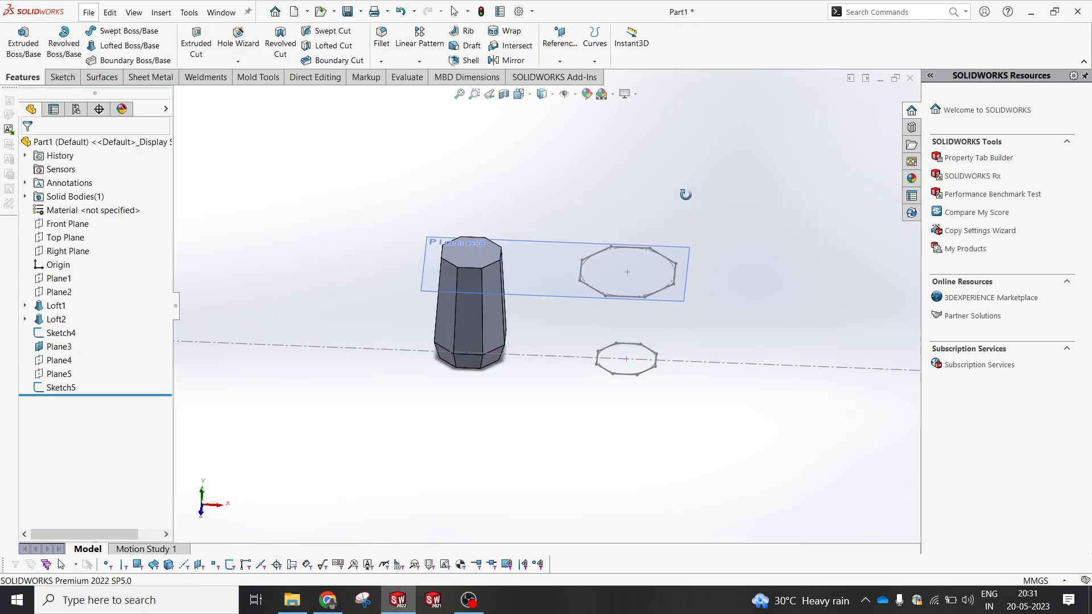
click(60, 360)
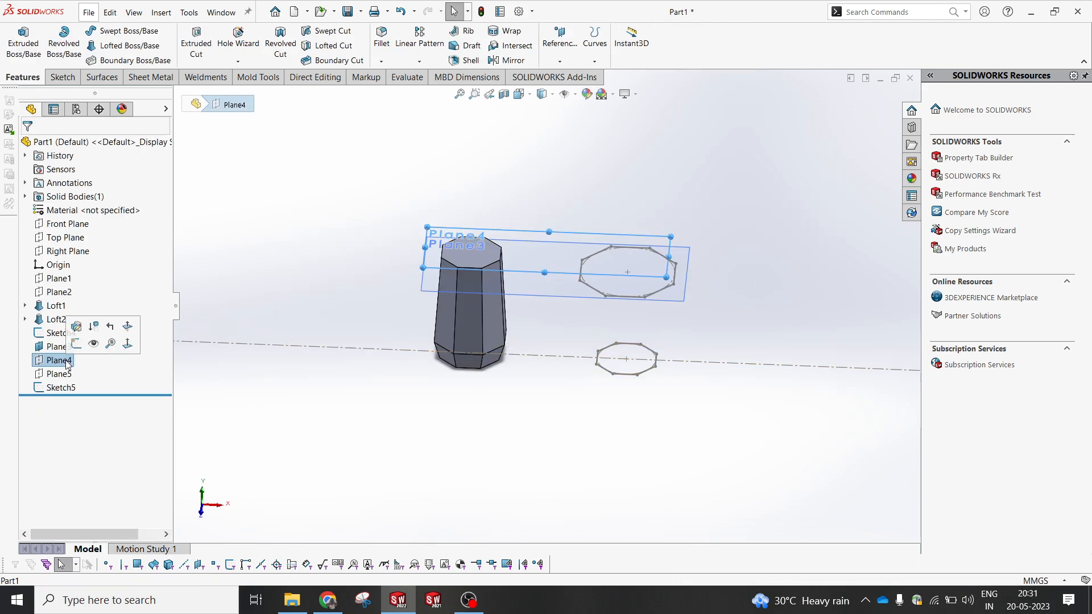
middle_drag(673, 349, 675, 310)
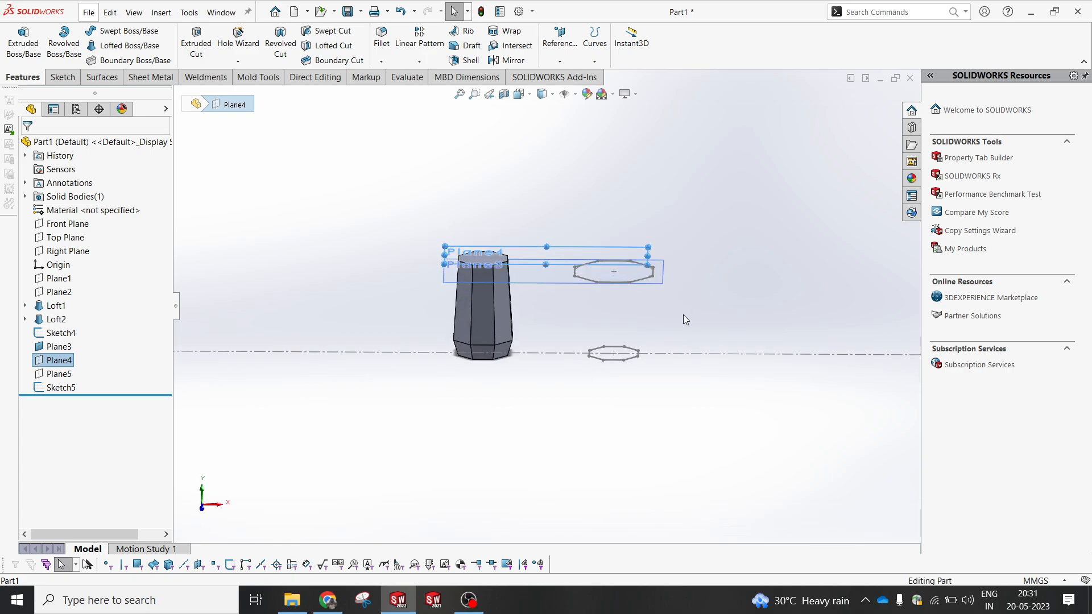
right_click(733, 193)
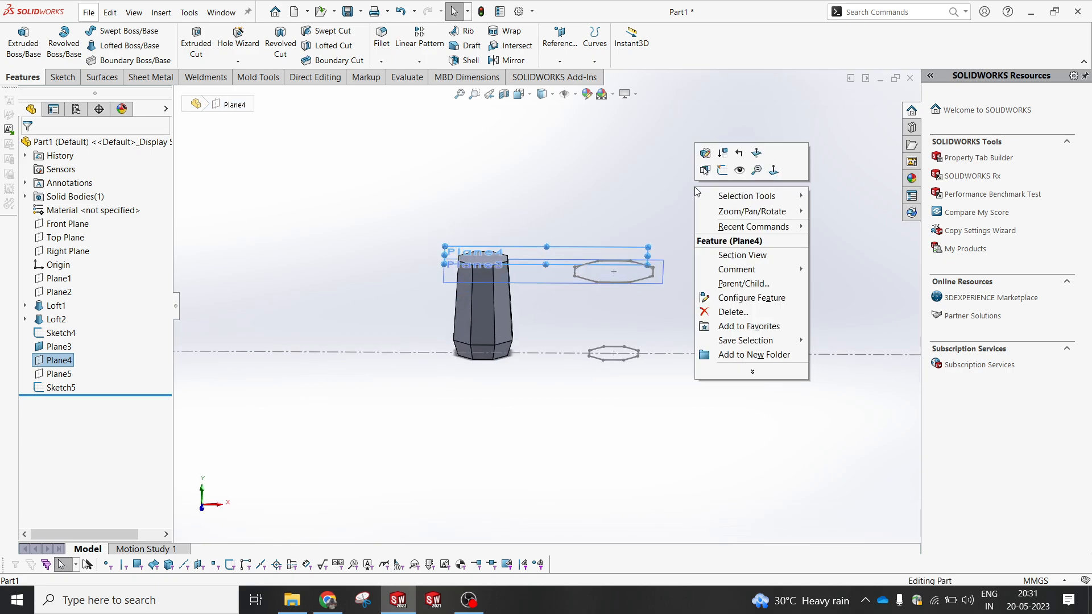
click(712, 163)
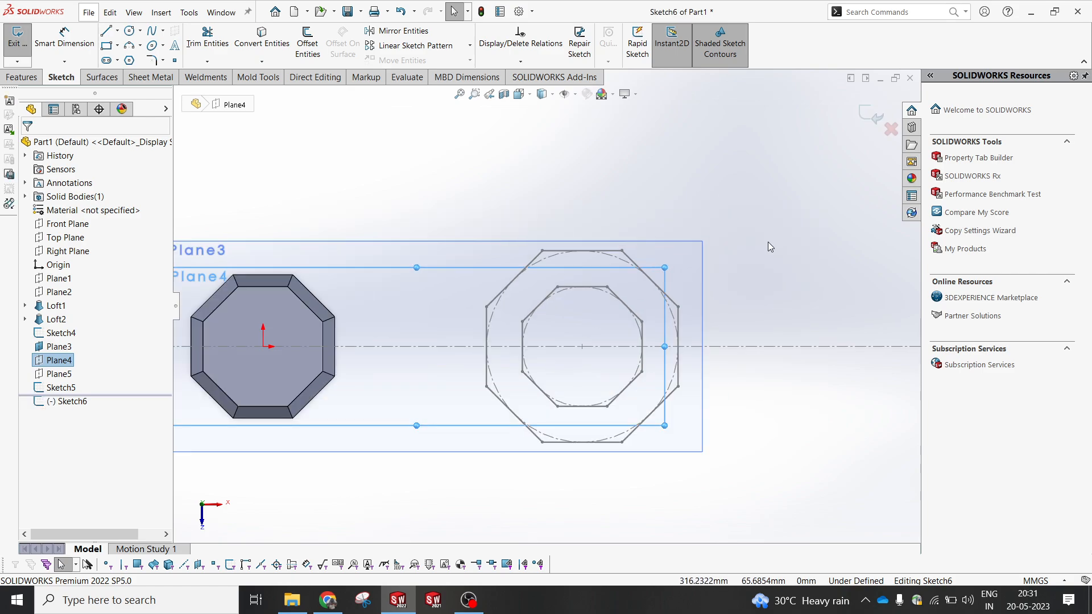
click(130, 31)
click(129, 31)
click(129, 61)
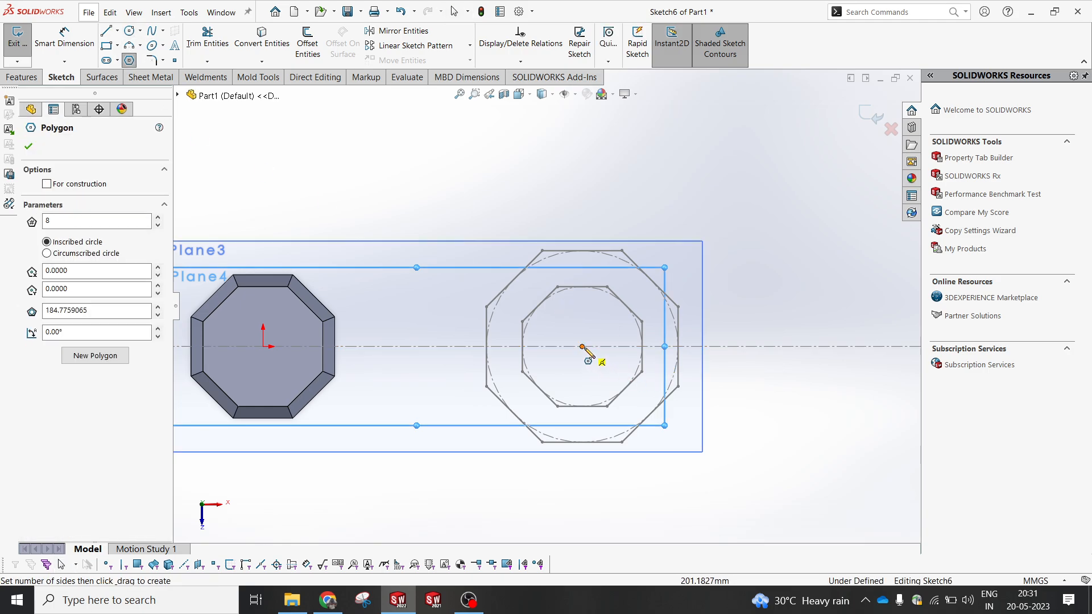
drag(586, 345, 582, 256)
key(Escape)
scroll(714, 260, down, 2)
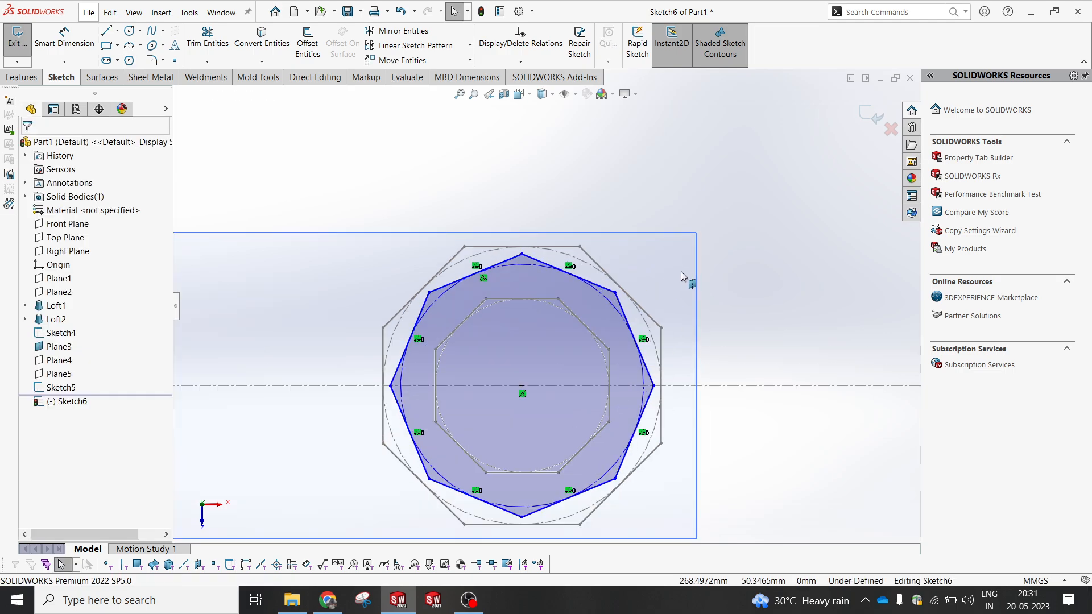
- Make the Plane4 octagon's corner on the positive X side coincident with the horizontal centreline
right_drag(512, 244, 510, 202)
key(Escape)
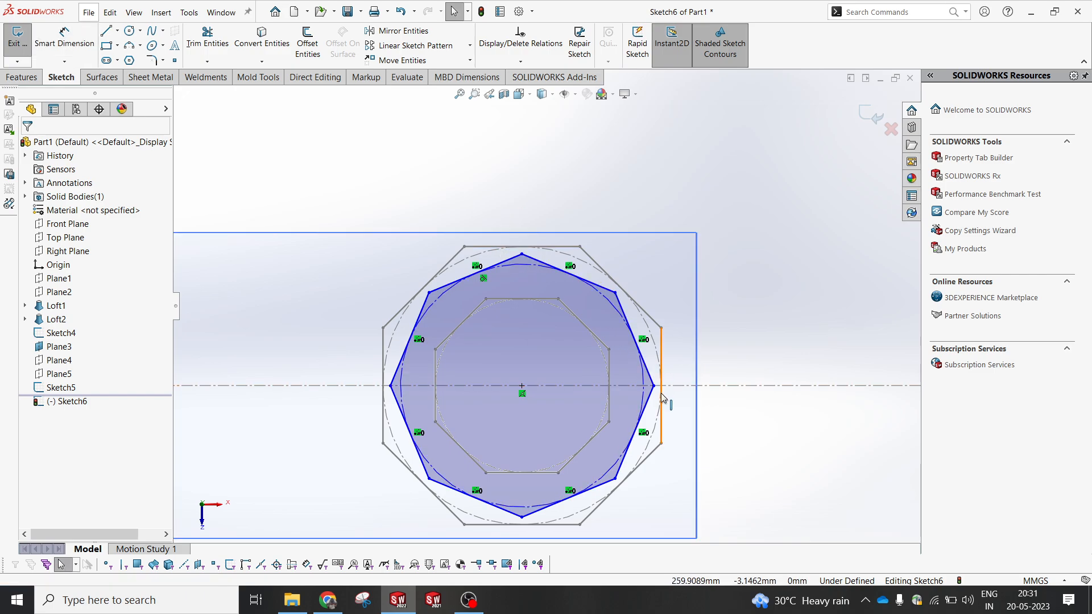
click(654, 385)
ctrl+click(682, 388)
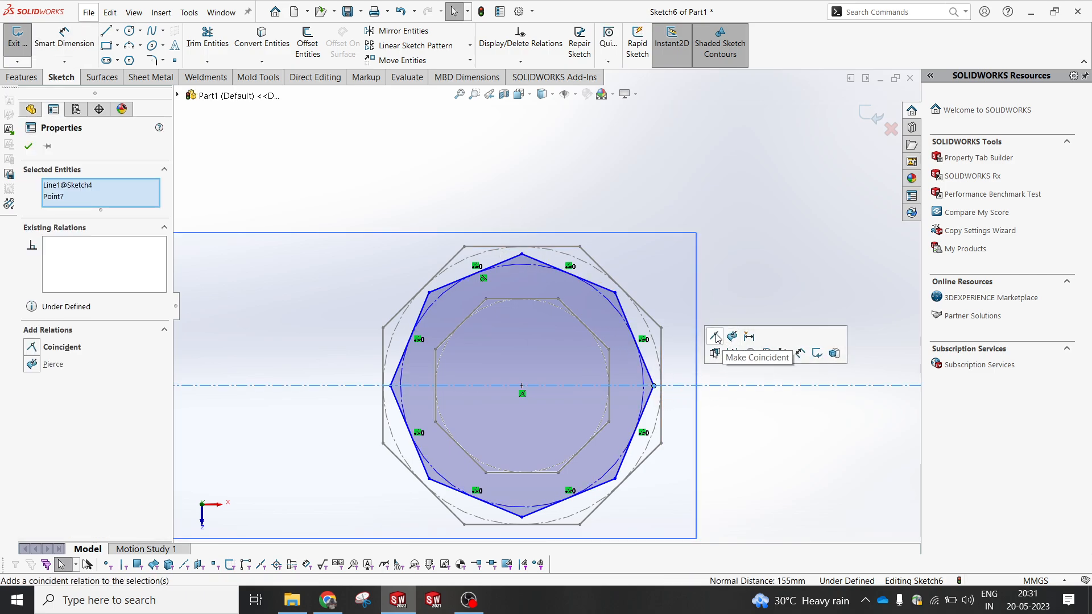
click(716, 337)
- Dimension the Plane4 octagon's inscribed circle to a diameter of 100 mm
right_drag(738, 295, 734, 251)
click(542, 274)
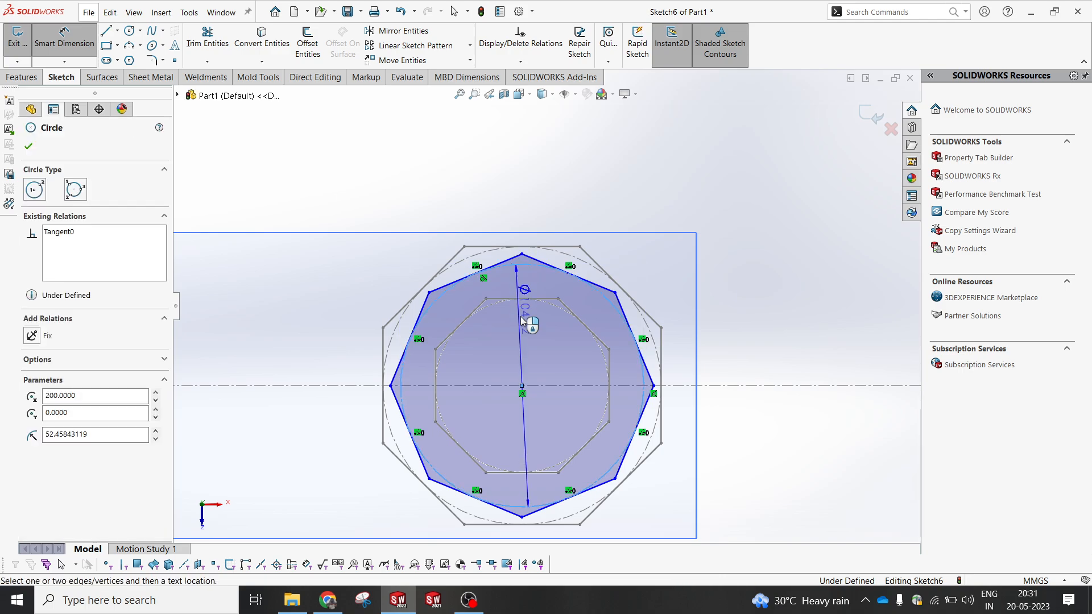
click(538, 337)
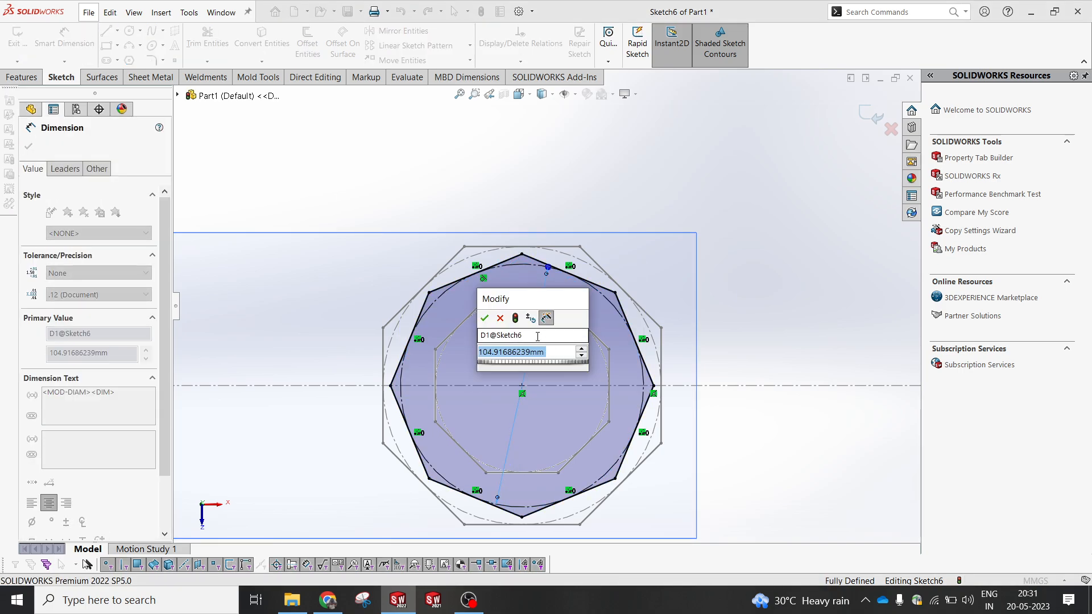
text(100)
key(Return)
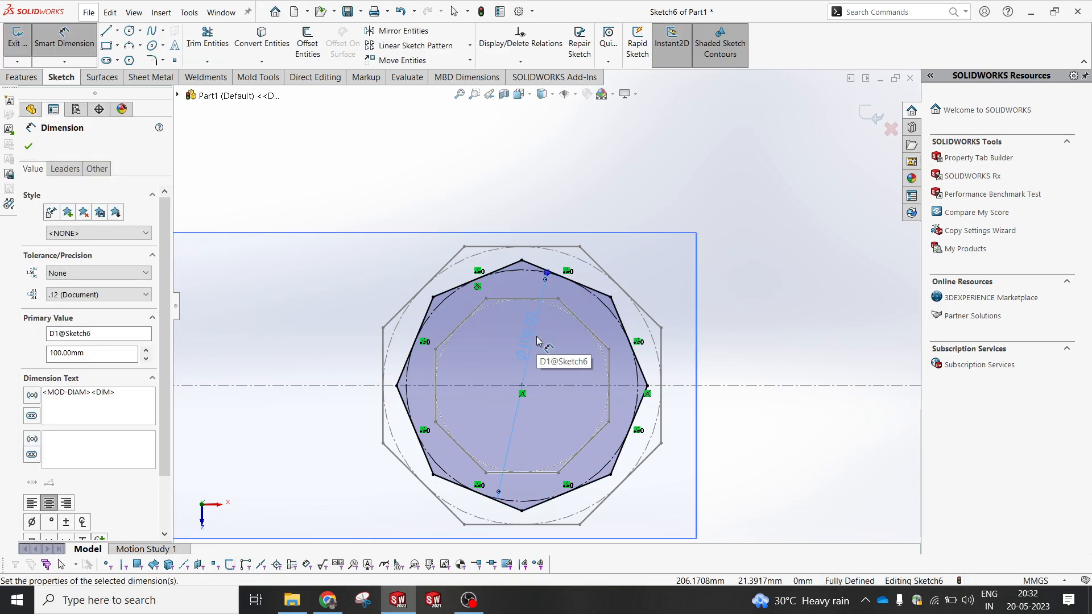
- Change the diameter of the Plane4 octagon's inscribed circle to 105 mm and finish the sketch
double_click(538, 340)
text(105)
key(Return)
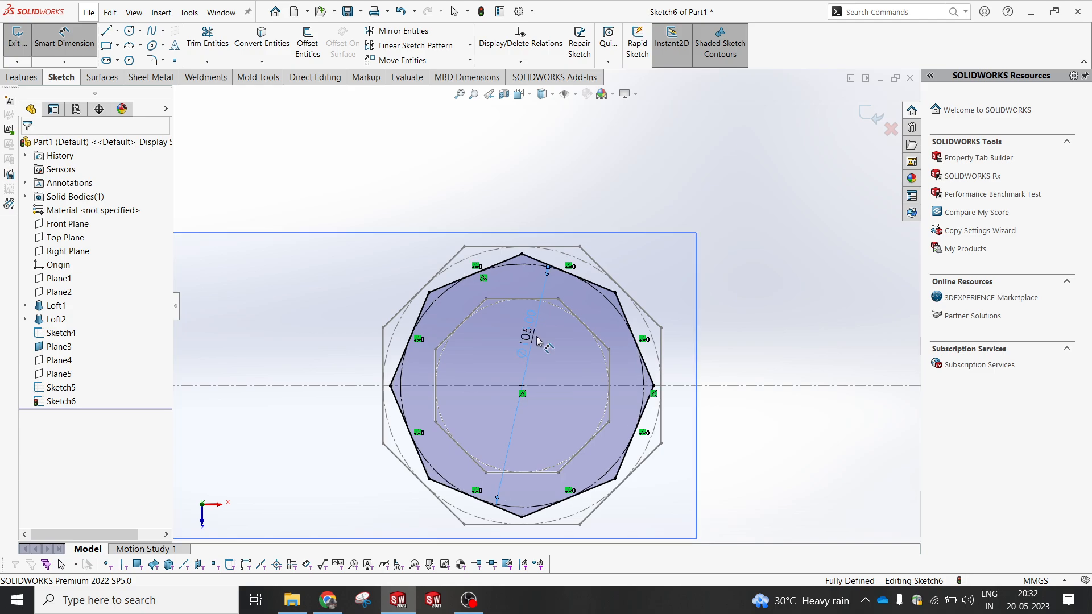
key(Escape)
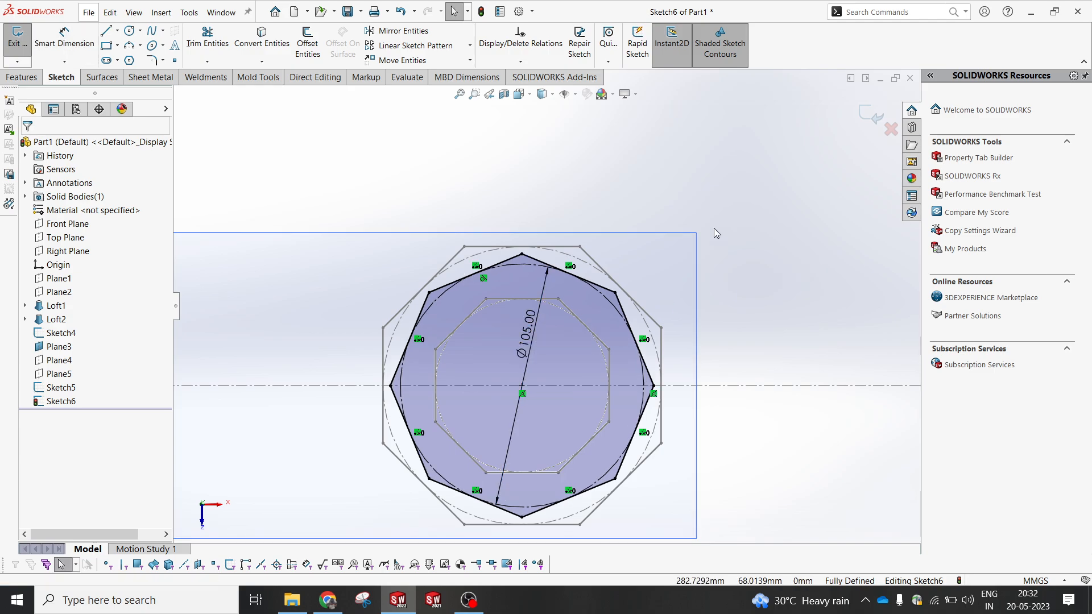
click(869, 114)
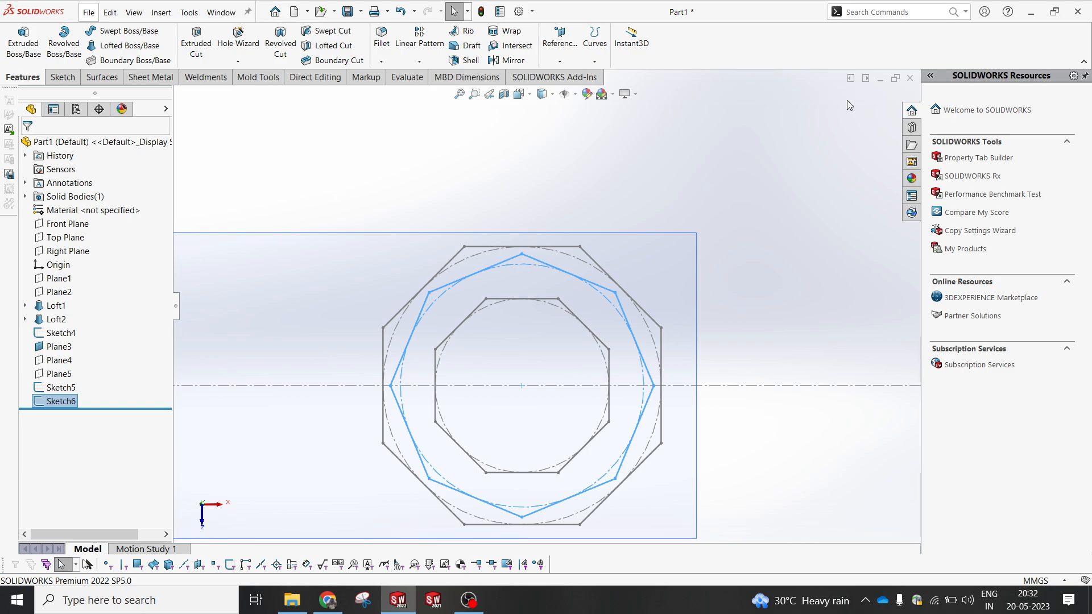
- Open a new sketch on Plane5
mouse_move(837, 134)
middle_down()
mouse_move(654, 324)
mouse_move(657, 149)
mouse_move(609, 190)
middle_up()
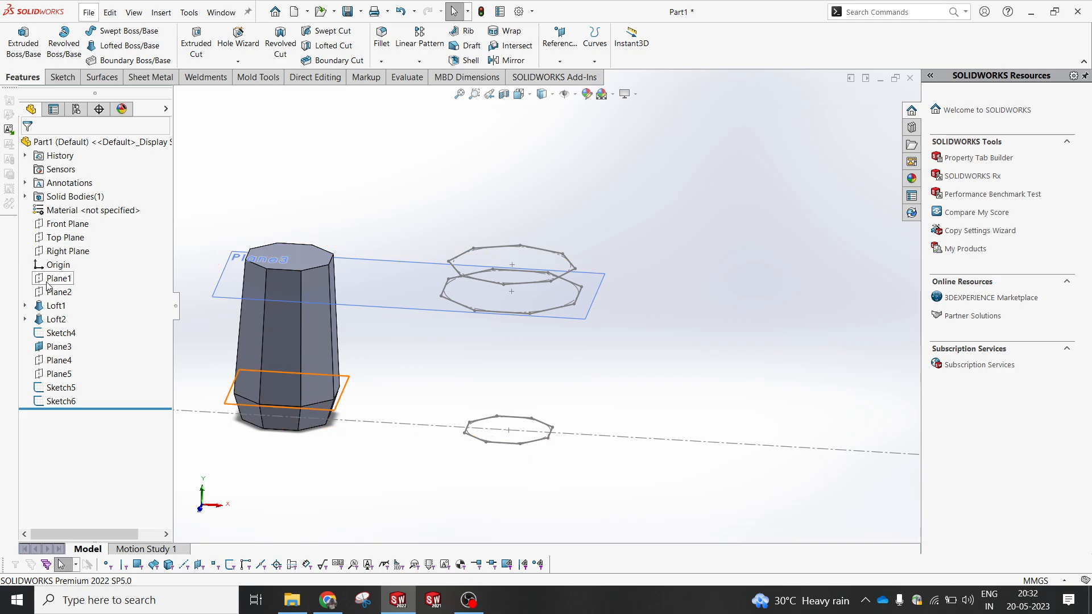
click(59, 374)
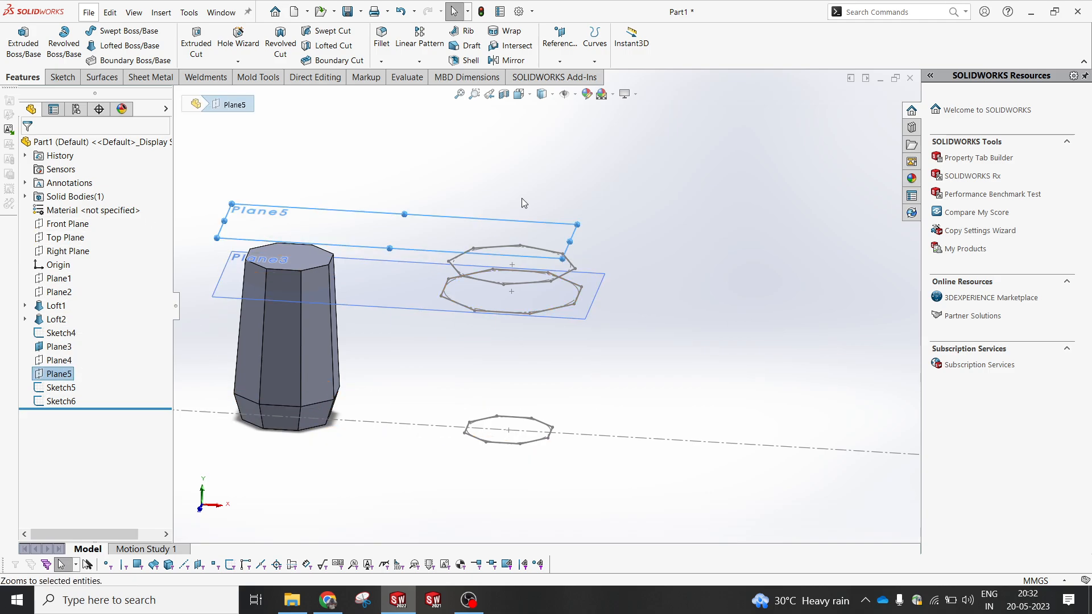
right_click(544, 138)
click(567, 168)
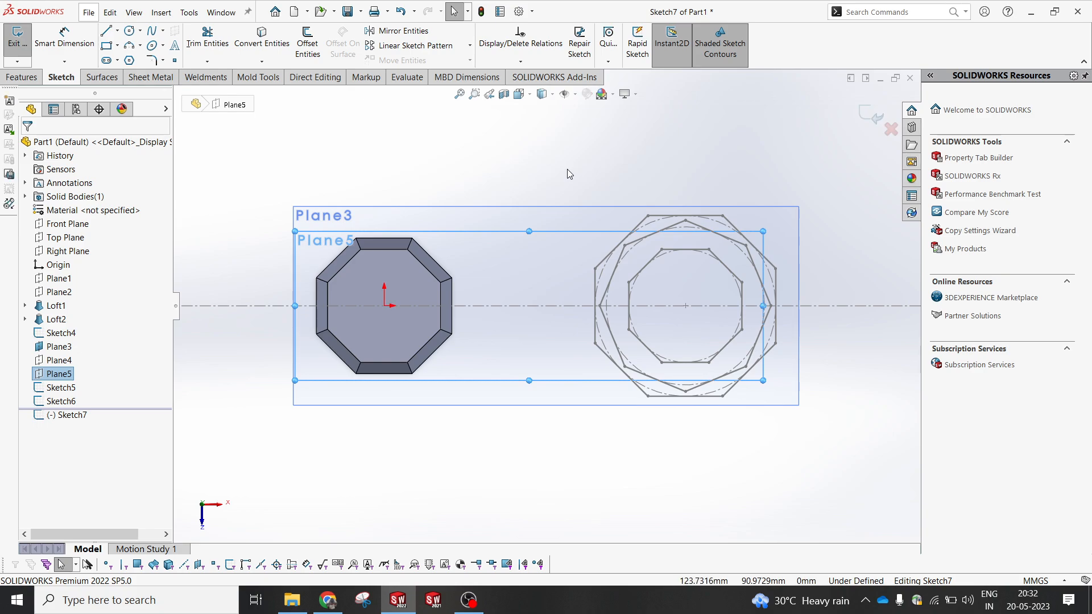
- Draw an octagon about 90 mm across its inscribed circle, centred on the existing octagons, and make one side horizontal
click(129, 60)
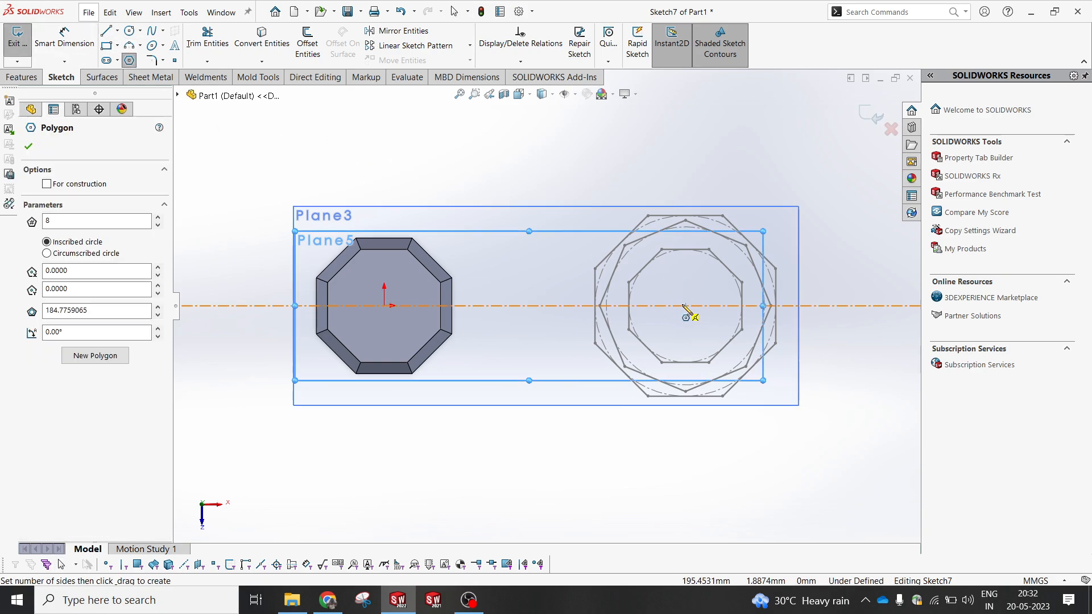
click(686, 306)
scroll(704, 235, down, 3)
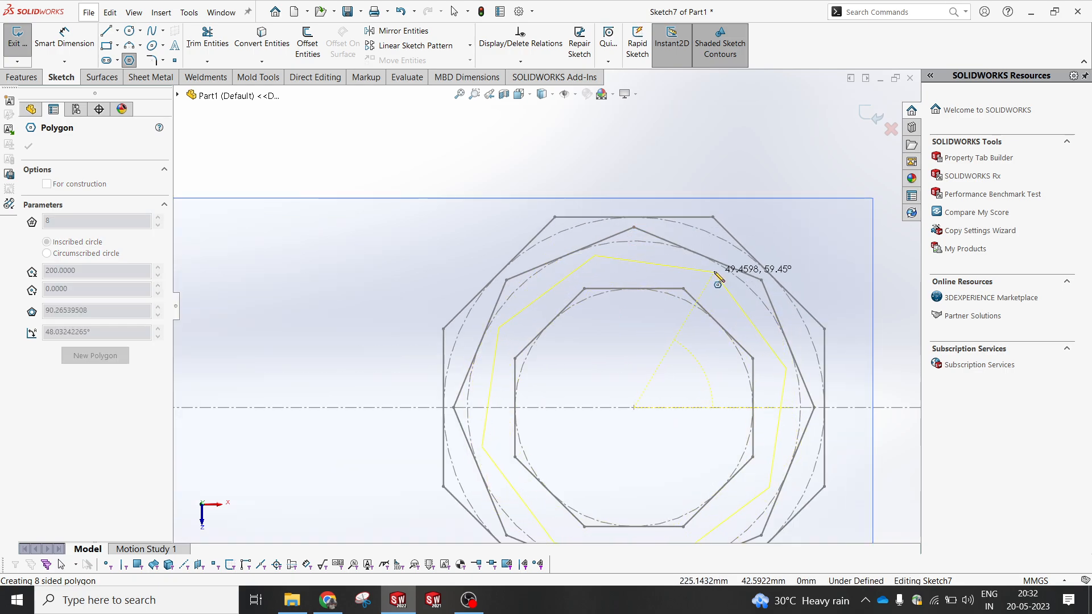
click(690, 264)
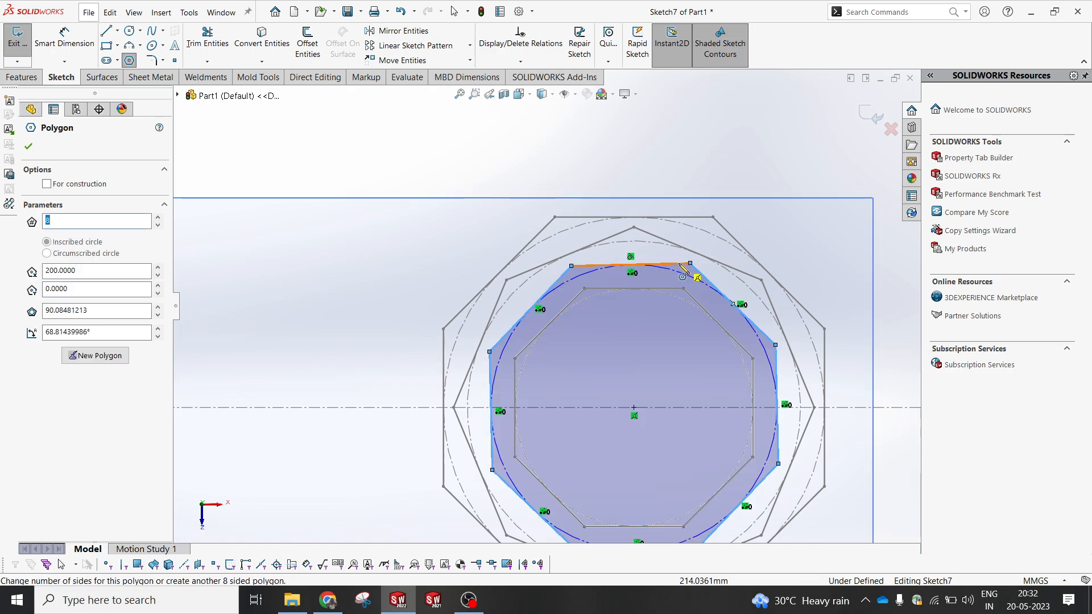
key(Escape)
click(677, 265)
click(700, 219)
click(665, 162)
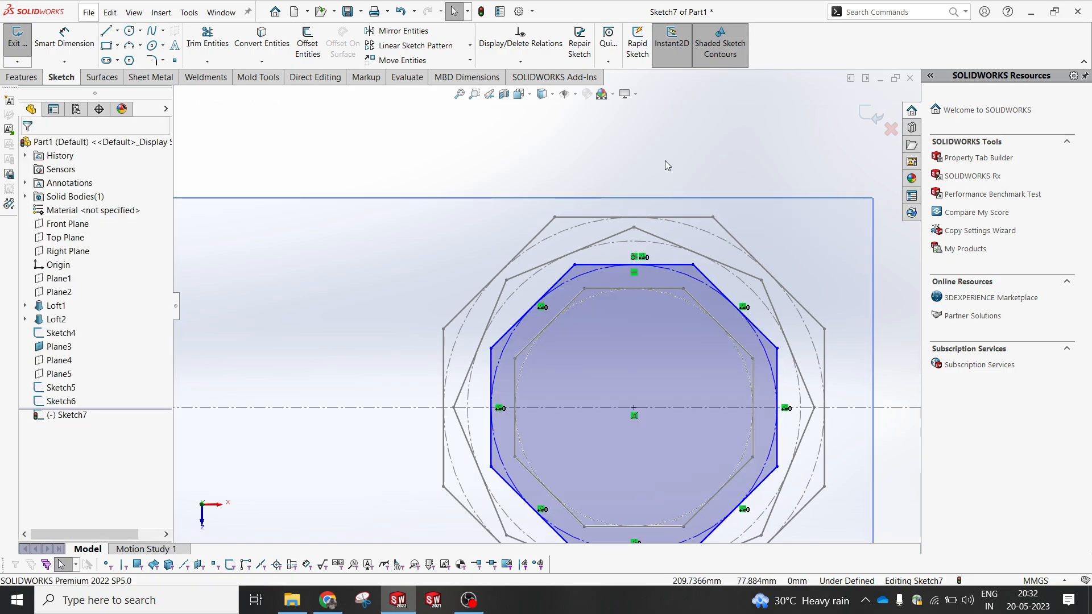
- Dimension the Plane5 octagon's inscribed circle to a diameter of 60 mm
right_drag(665, 163, 666, 131)
click(691, 282)
click(654, 338)
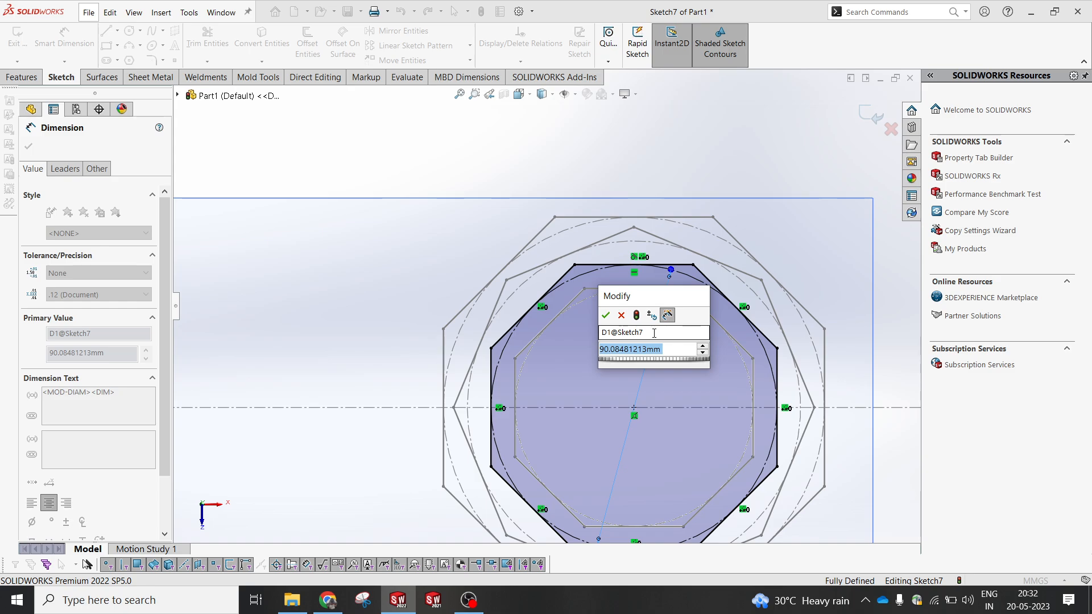
text(60)
key(Return)
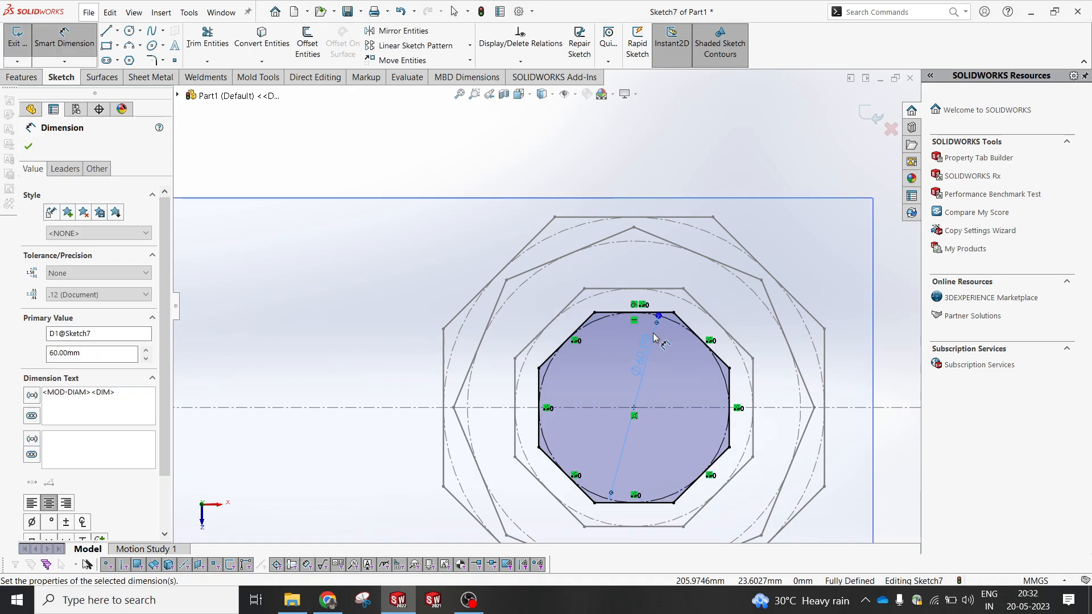
- Change the diameter of the Plane5 octagon's inscribed circle to 70 mm
click(652, 341)
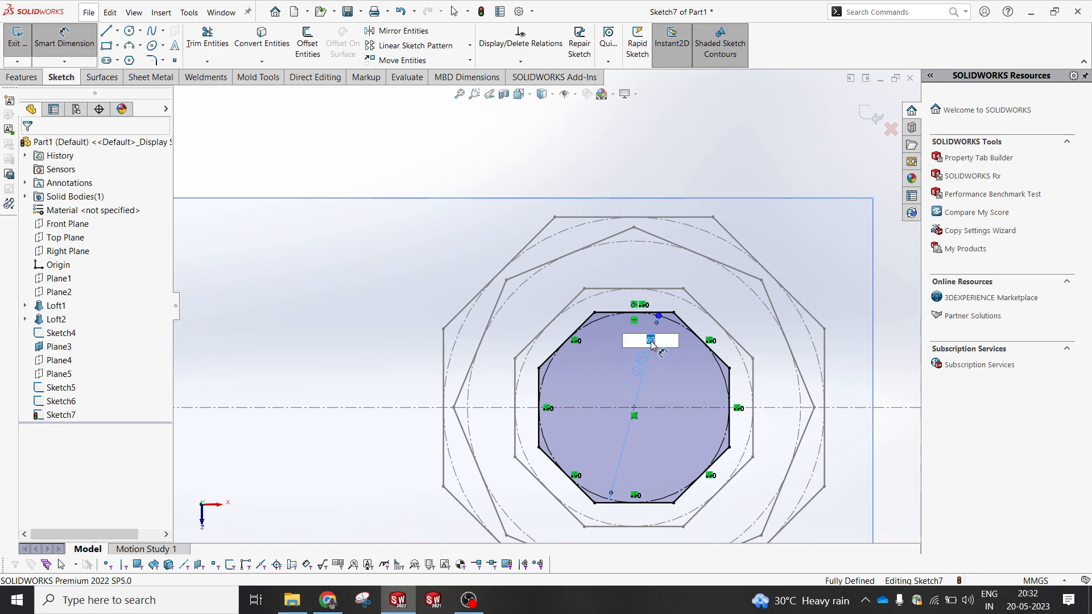
text(70)
key(Return)
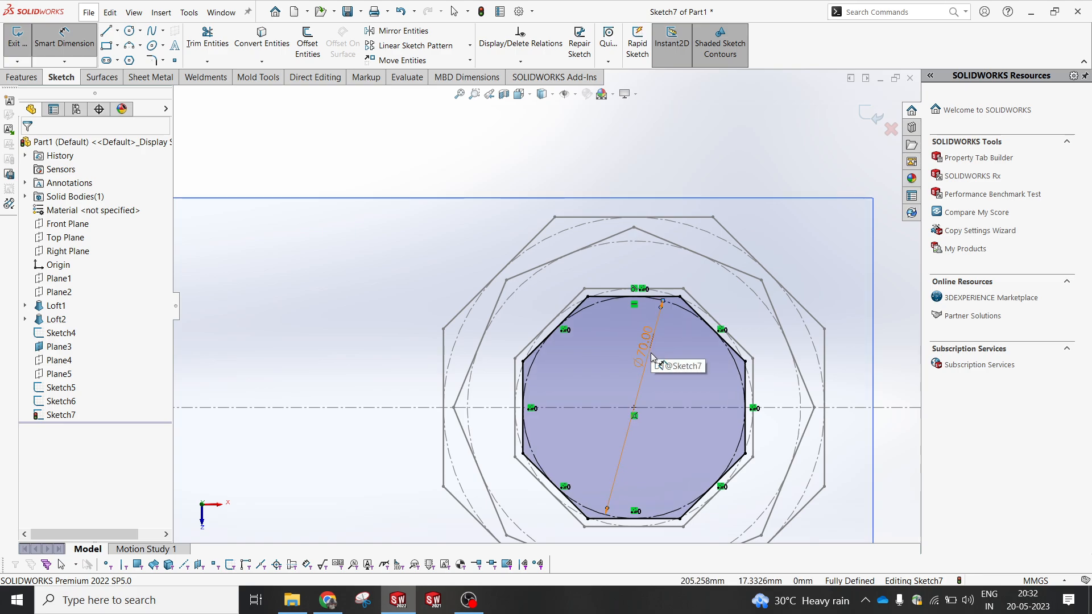
click(652, 344)
key(Escape)
key(Escape)
- Delete the whole octagon drawn in the Plane5 sketch
scroll(515, 309, up, 2)
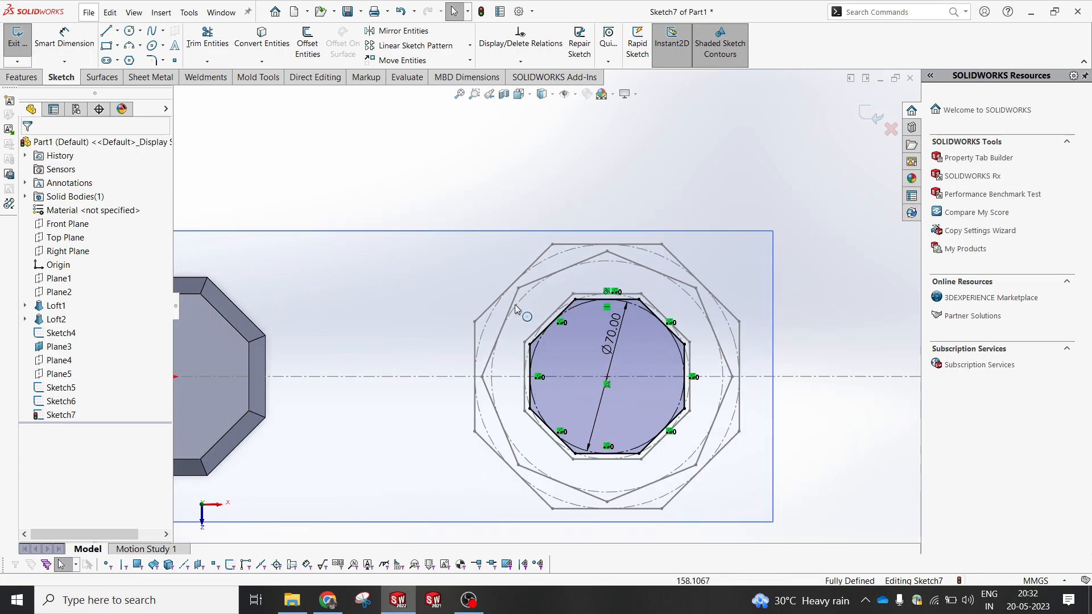
drag(484, 203, 730, 471)
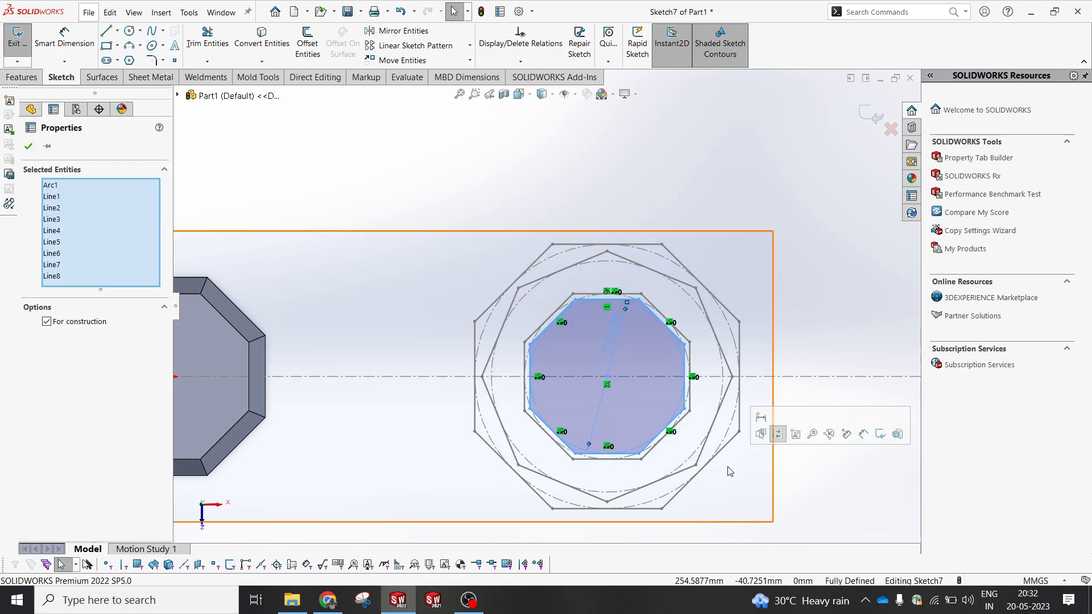
key(Delete)
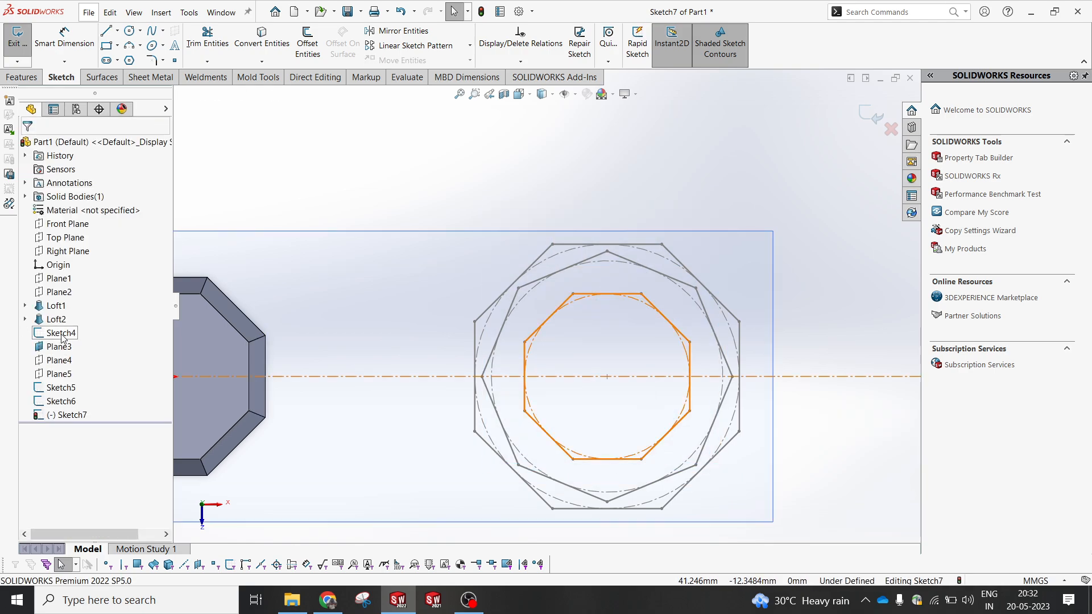
- Convert the Sketch4 octagon into entities of the Plane5 sketch and finish the sketch
click(61, 333)
click(262, 37)
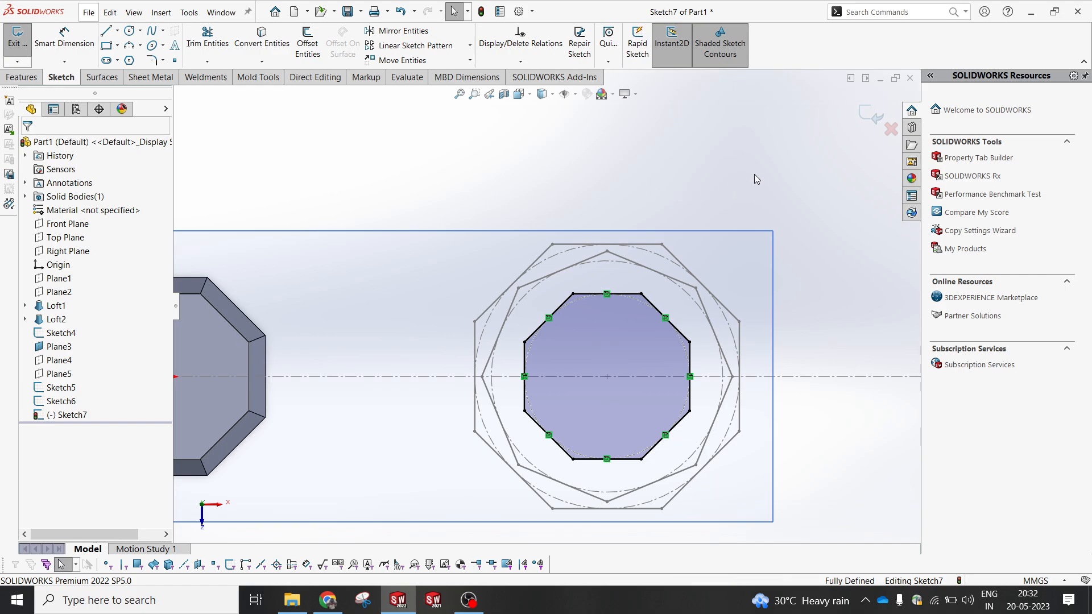
click(875, 122)
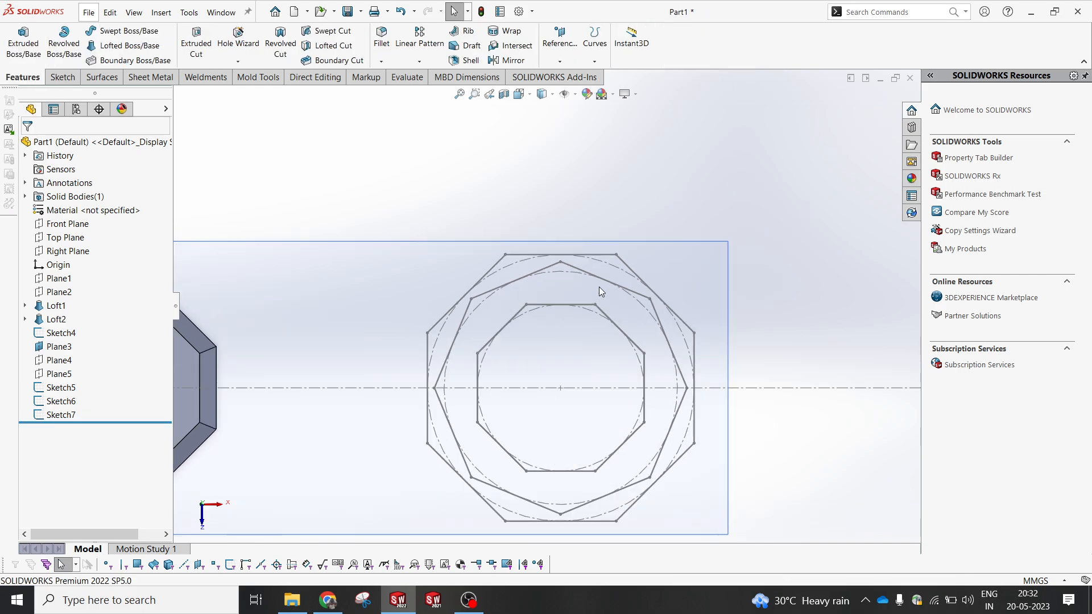
click(551, 273)
click(581, 226)
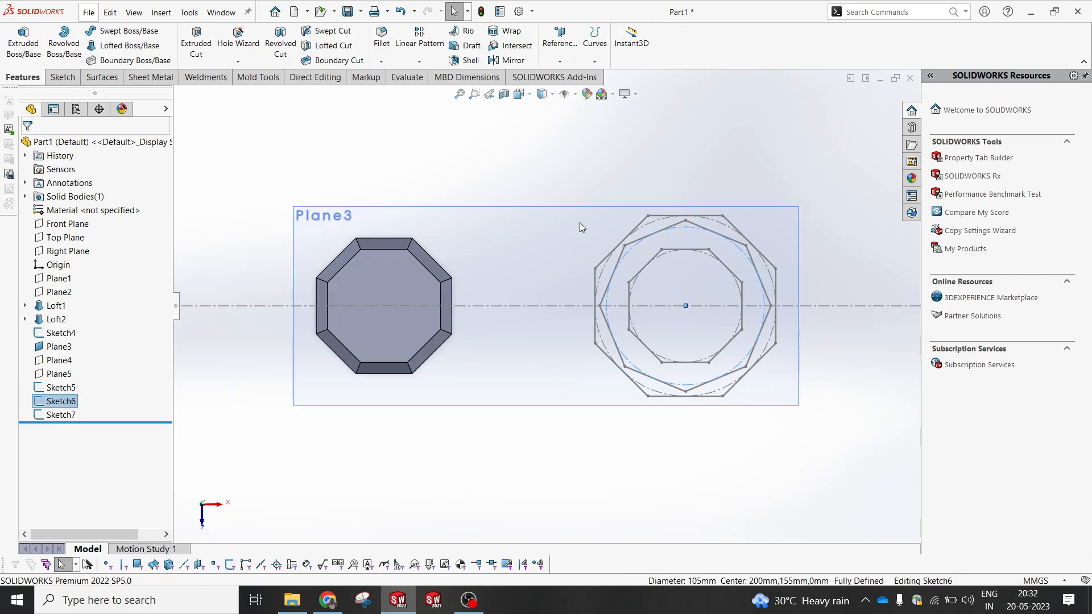
- Set the diameter of the Sketch6 octagon's inscribed circle to 100 mm and finish the sketch
click(684, 269)
text(100)
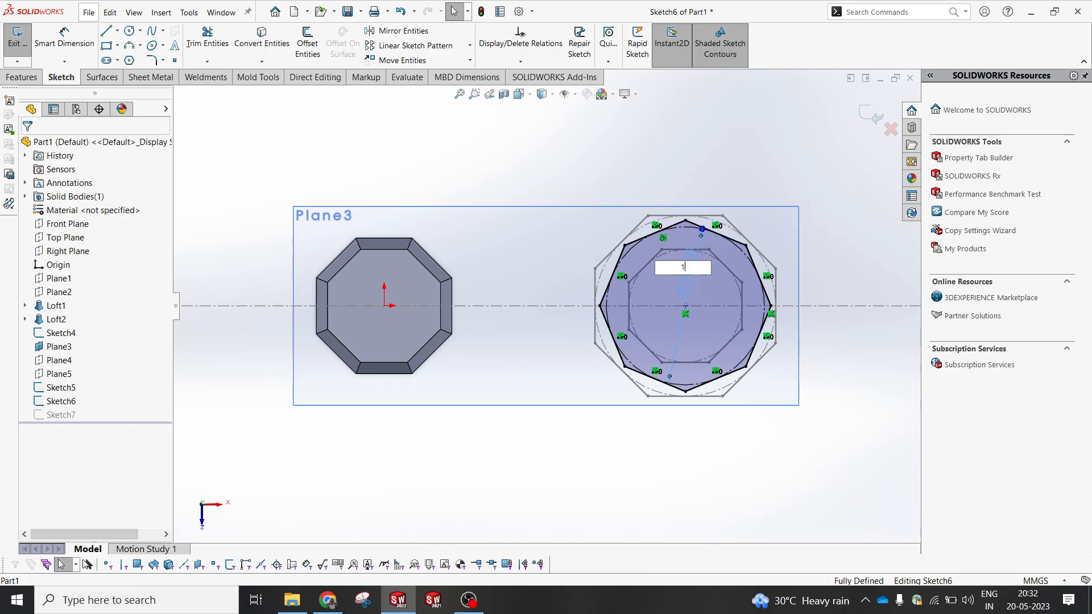
key(Return)
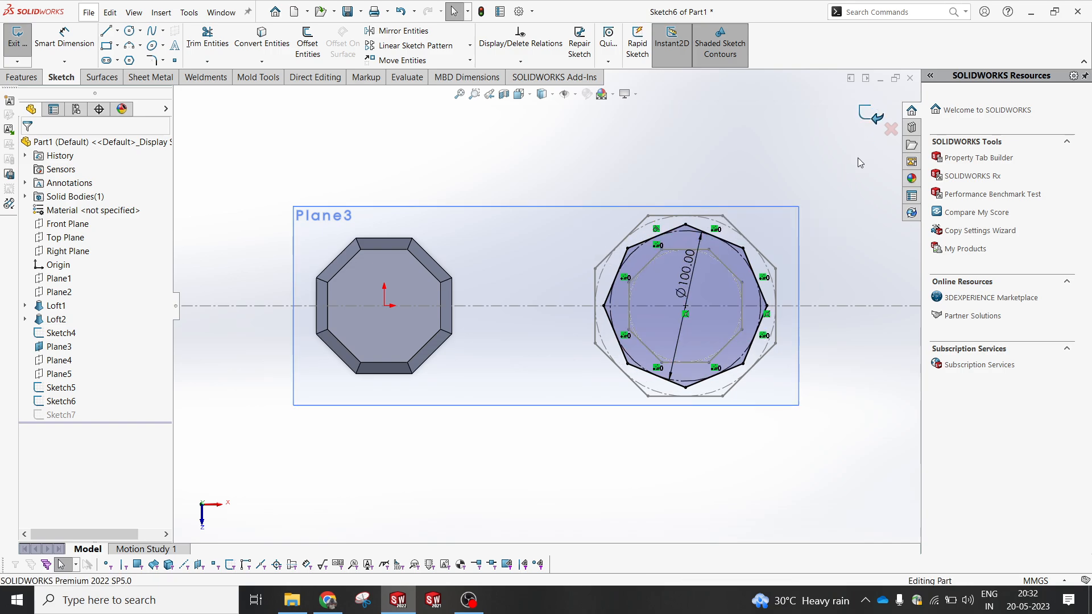
click(872, 117)
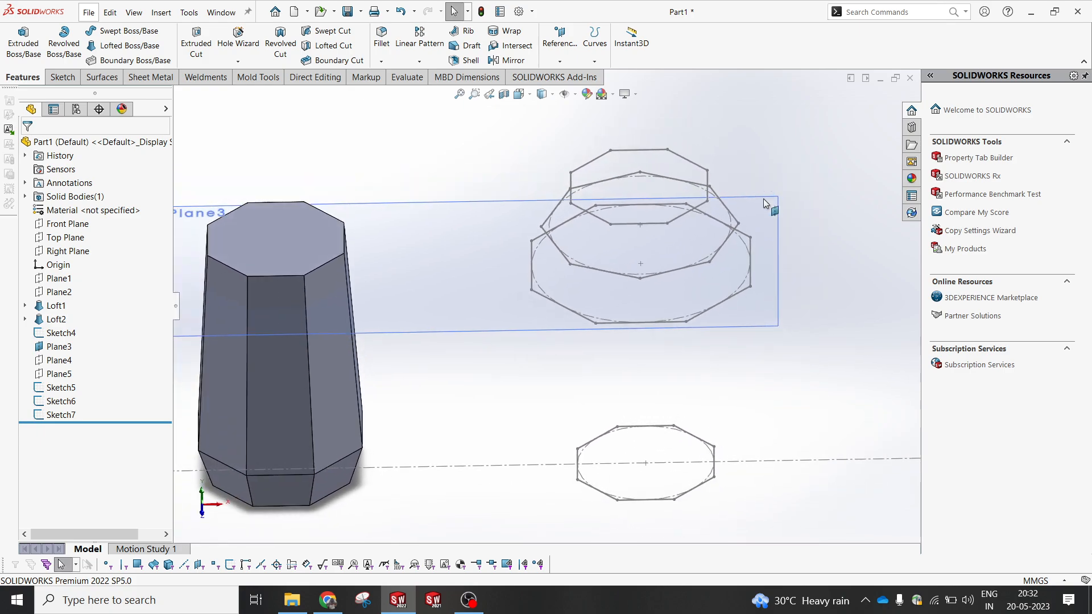
- Hide Plane3 and loft a solid body between the Sketch5 and Sketch4 octagons
click(481, 290)
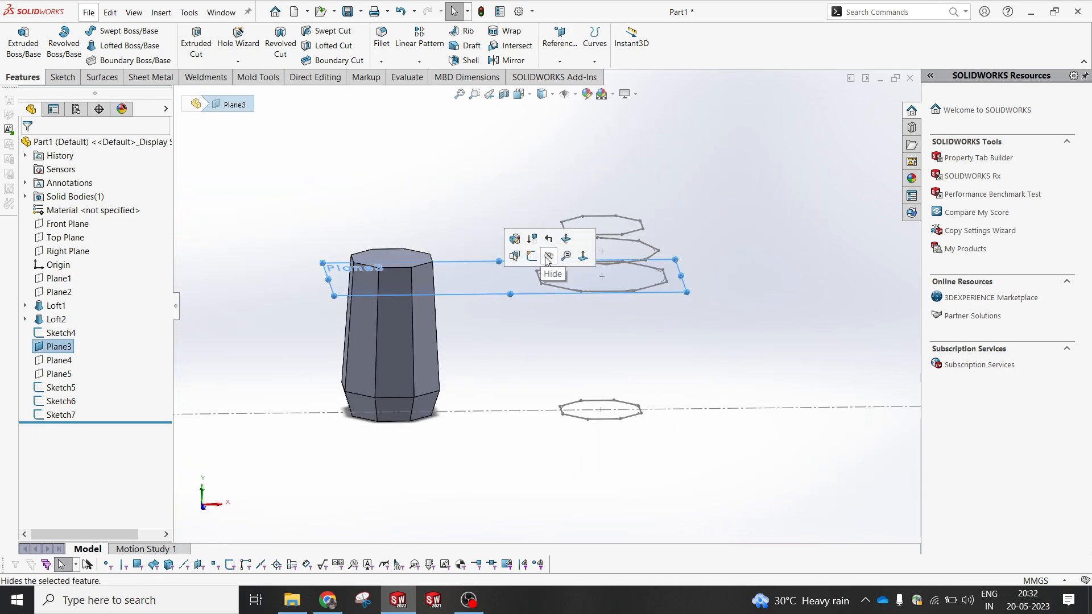
click(548, 257)
mouse_move(681, 318)
middle_down()
mouse_move(694, 296)
mouse_move(635, 326)
middle_up()
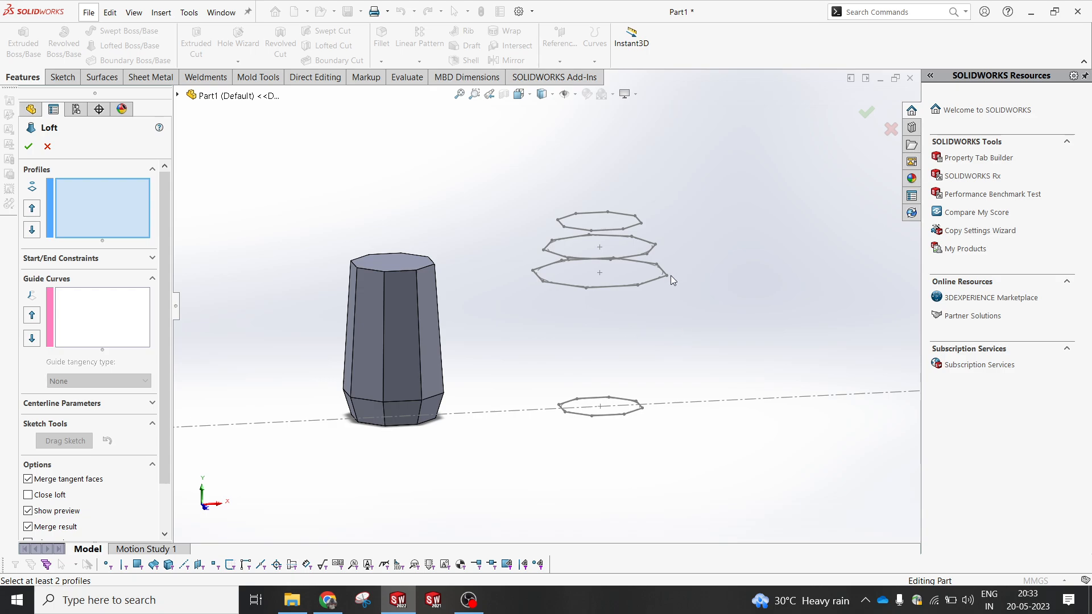
click(616, 289)
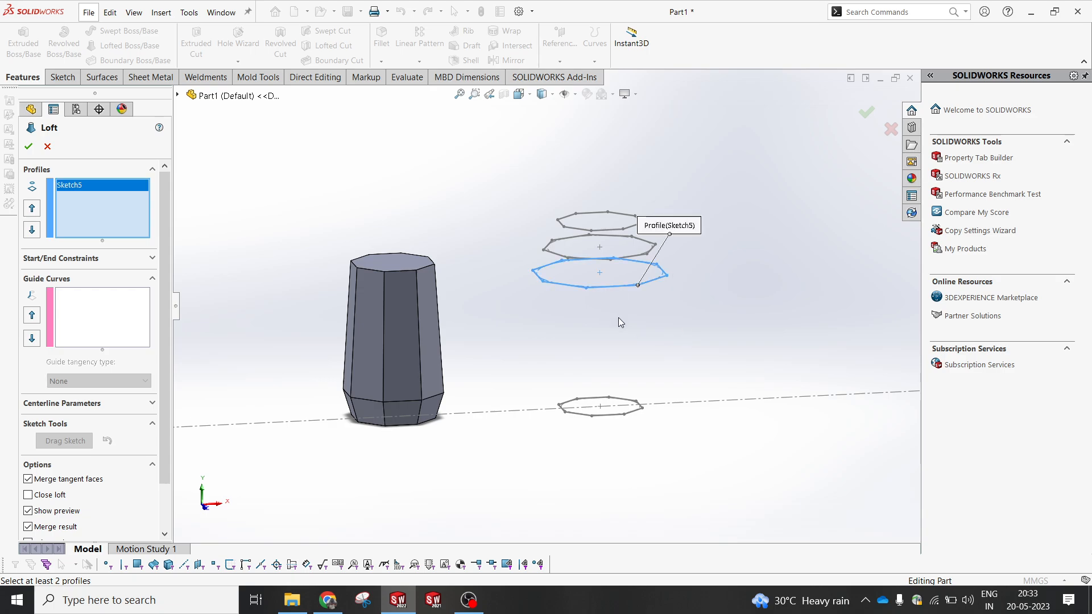
click(614, 418)
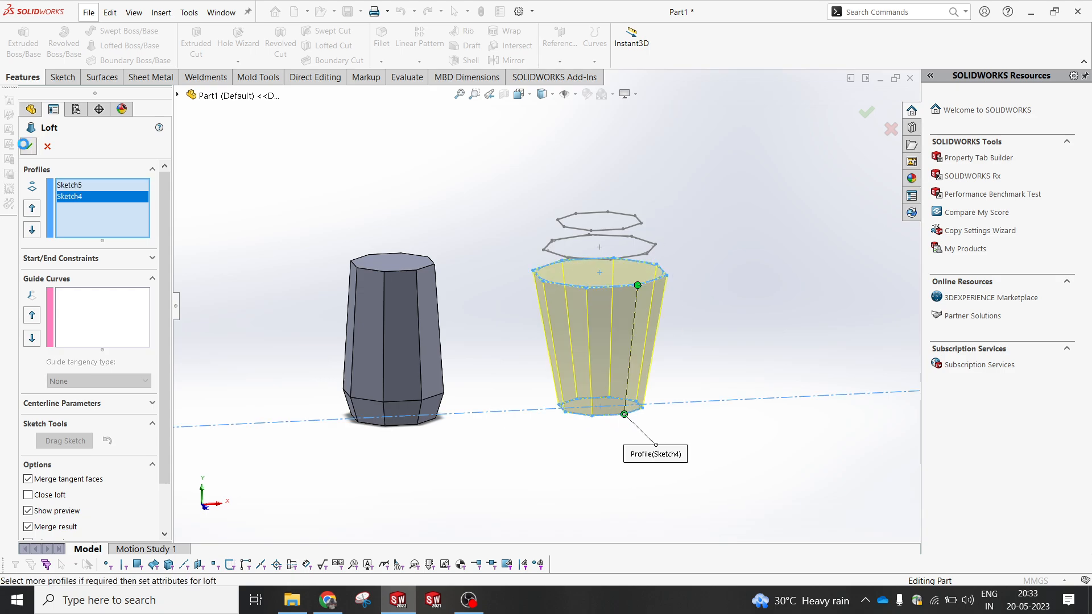
- Create a 3D sketch with a point on the front vertex of the Sketch6 octagon, just above the second body's front face
scroll(630, 261, down, 2)
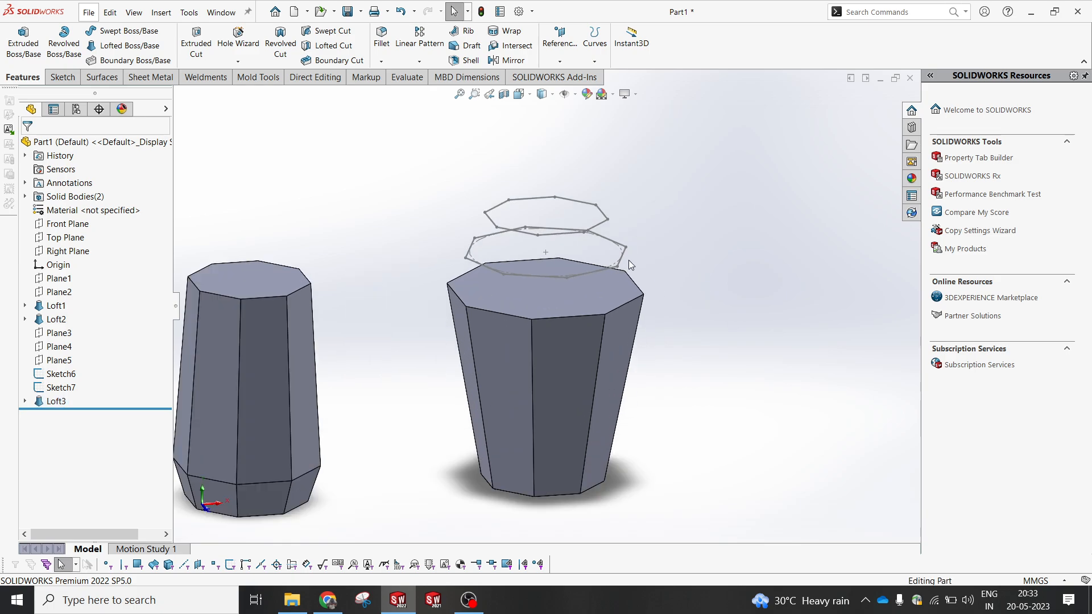
scroll(629, 261, down, 2)
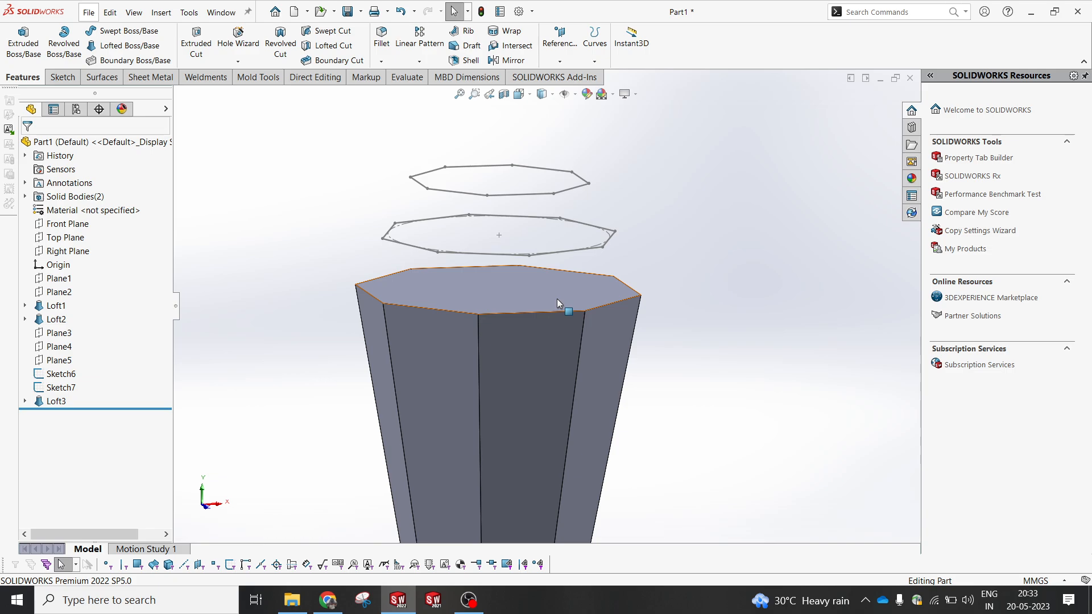
middle_drag(558, 298, 489, 293)
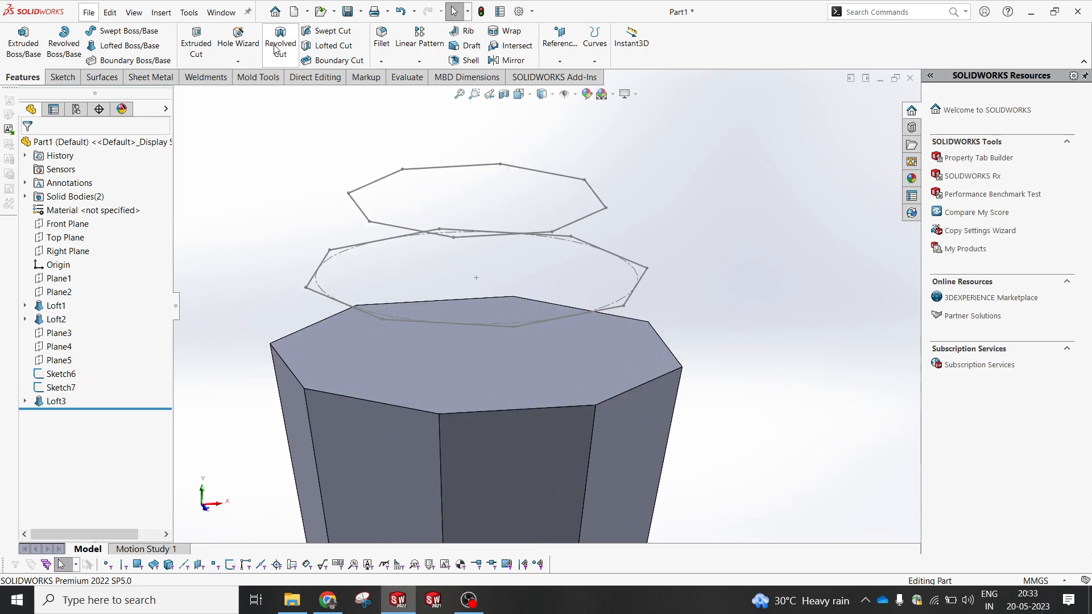
click(62, 77)
click(18, 62)
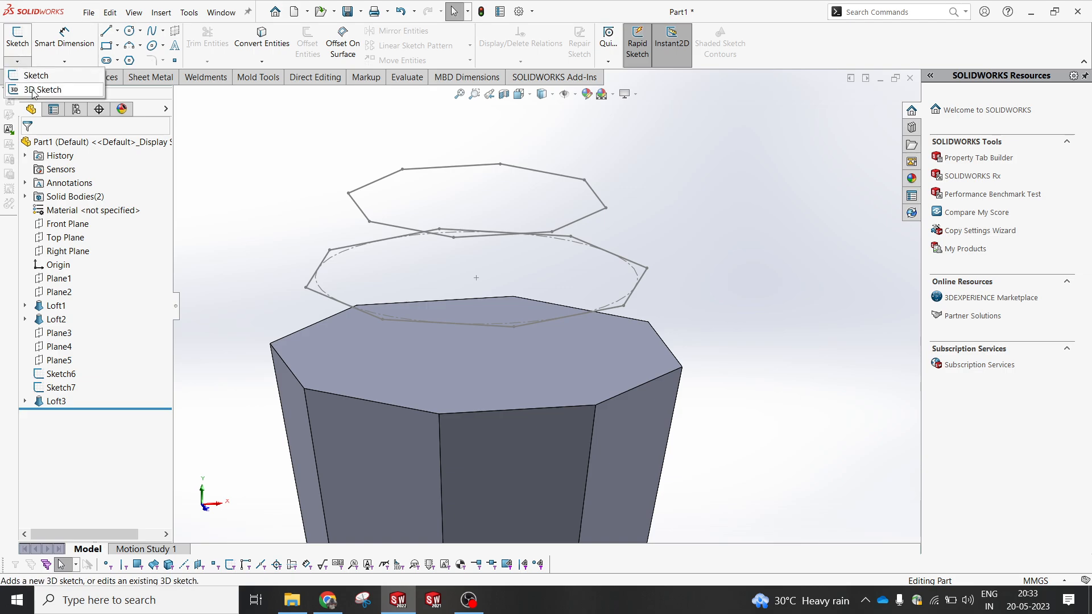
click(36, 87)
click(175, 61)
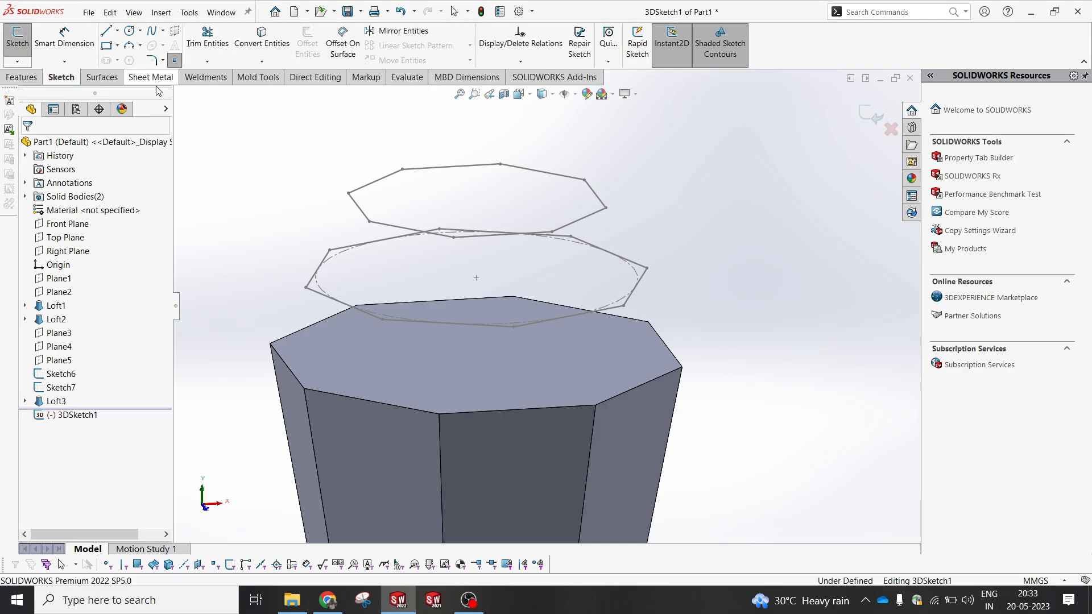
click(514, 328)
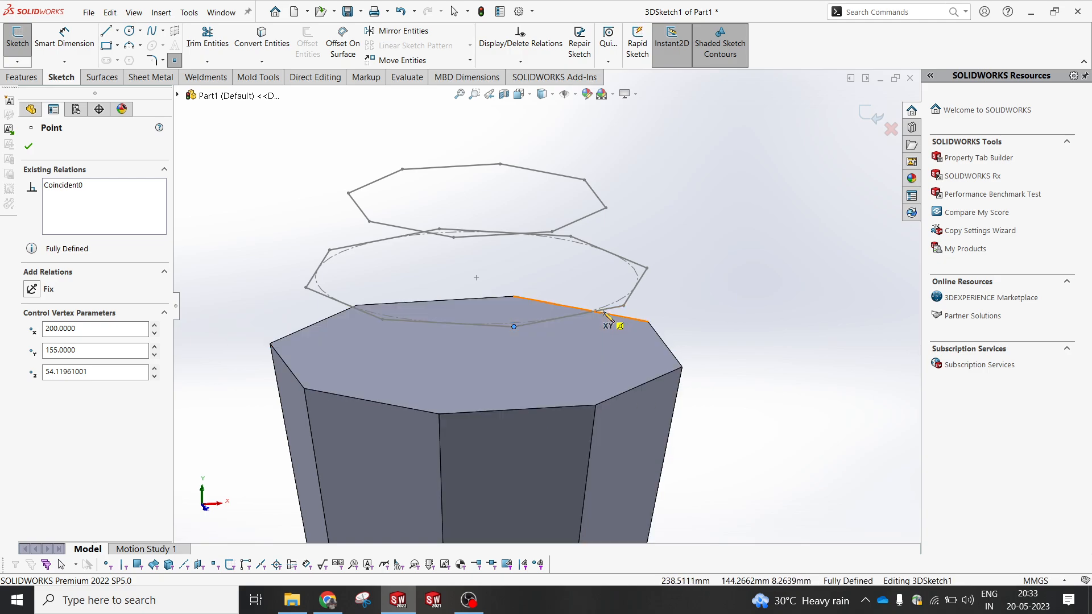
click(871, 114)
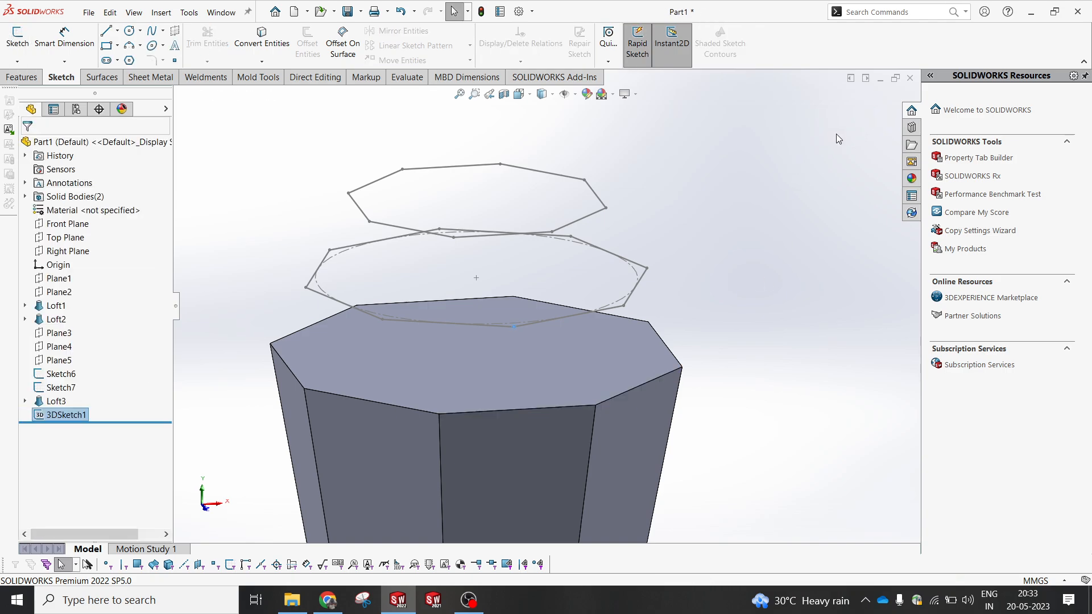
- Create a triangular lofted surface from the 3DSketch1 point to the top edge of the second body's front face
click(59, 416)
click(21, 77)
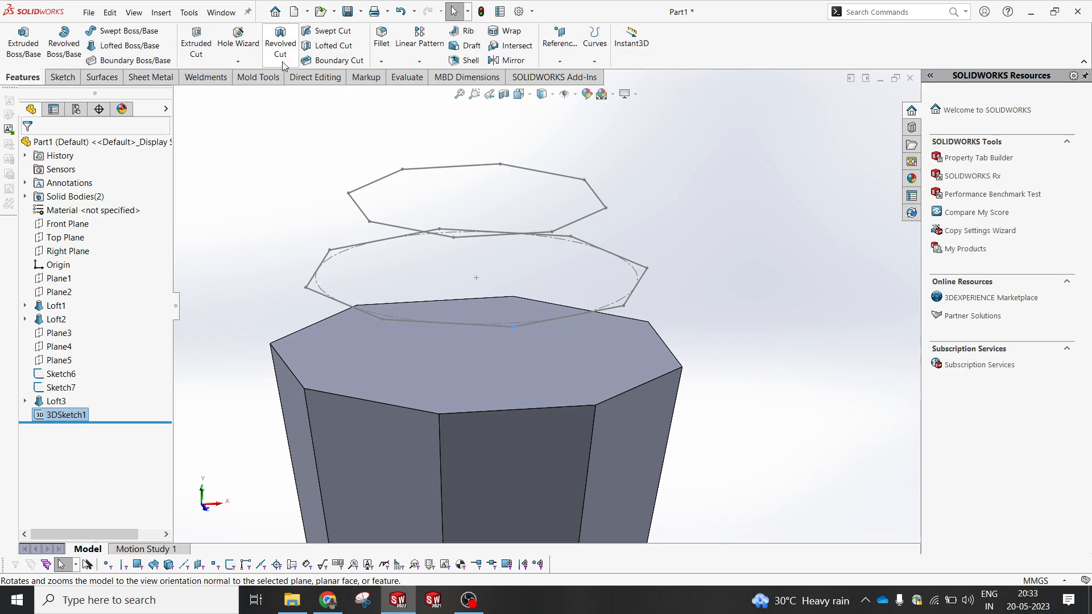
click(101, 78)
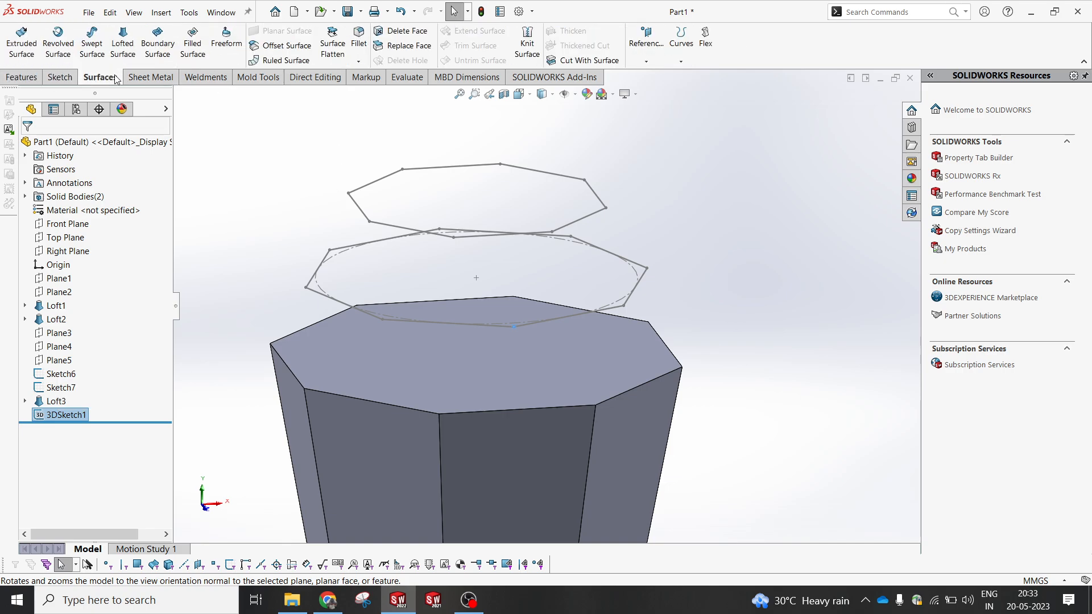
click(128, 41)
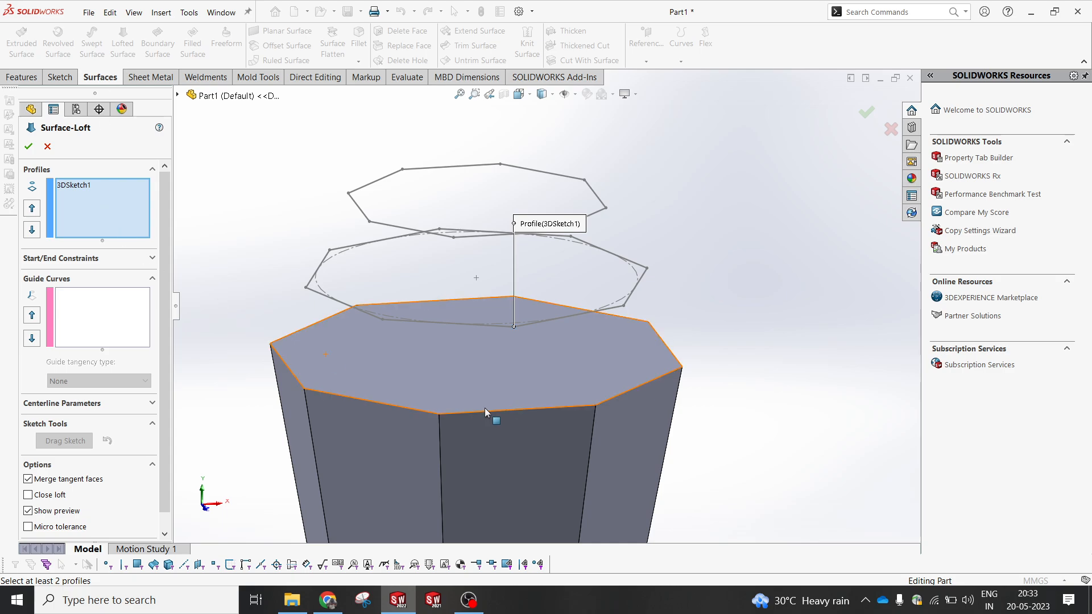
click(467, 415)
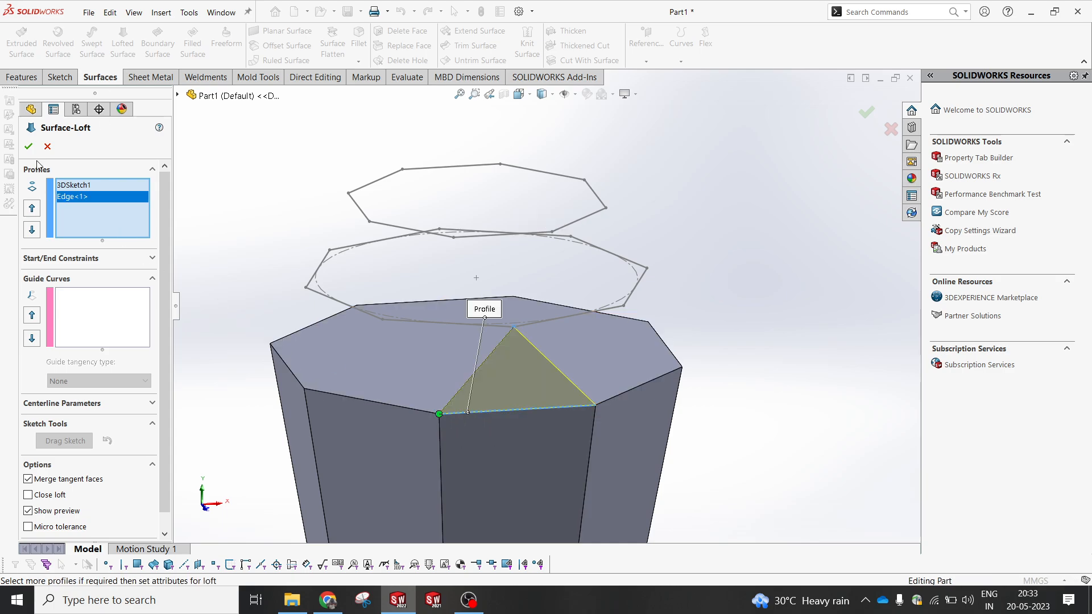
click(28, 146)
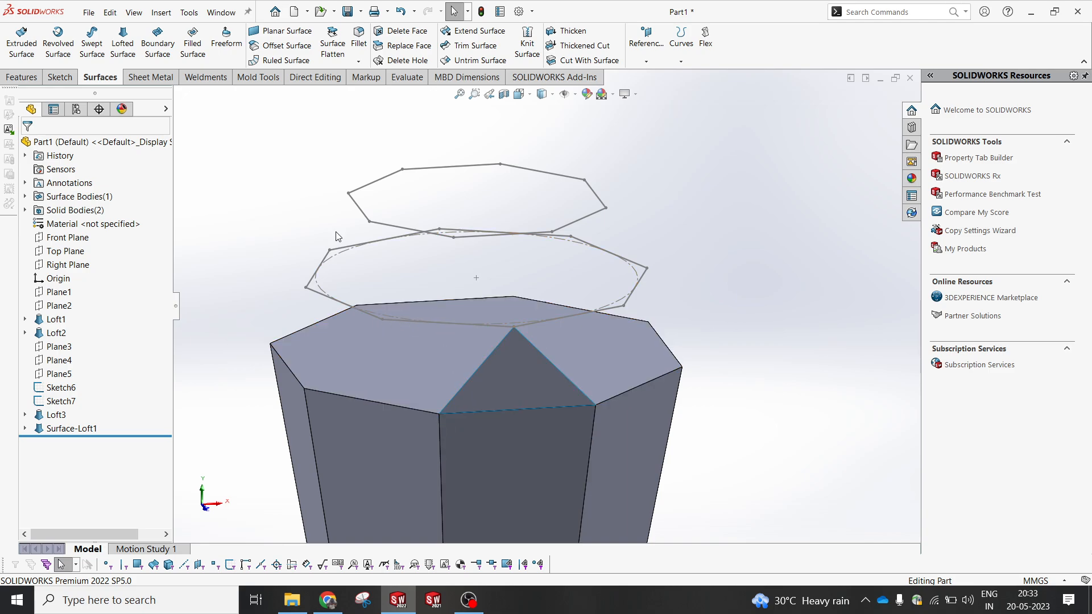
- Create another 3D sketch with a point on the left end of the triangular surface's base edge
click(60, 77)
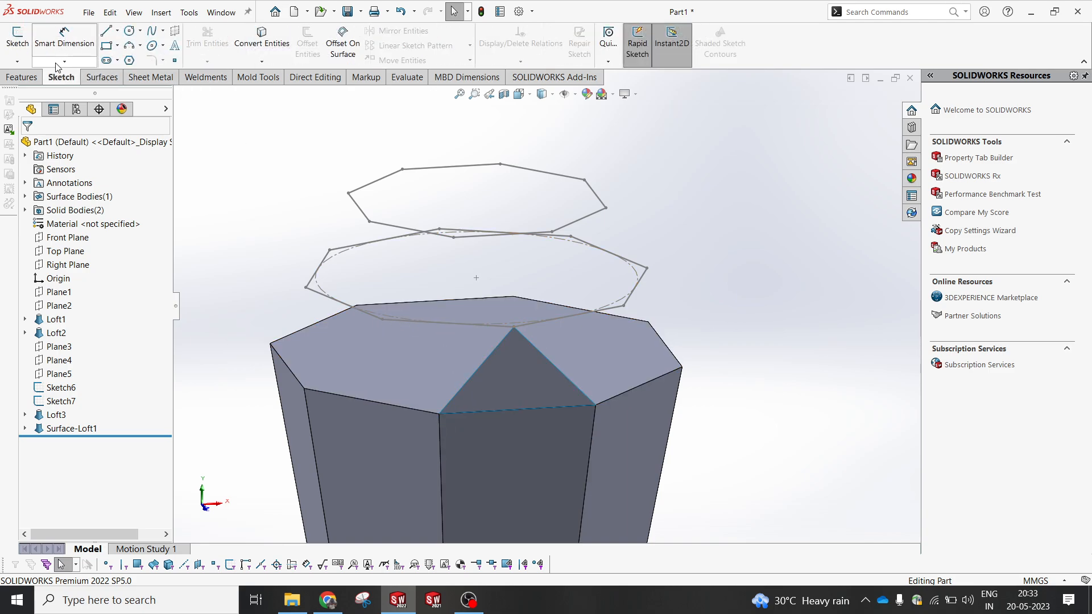
click(17, 61)
click(42, 89)
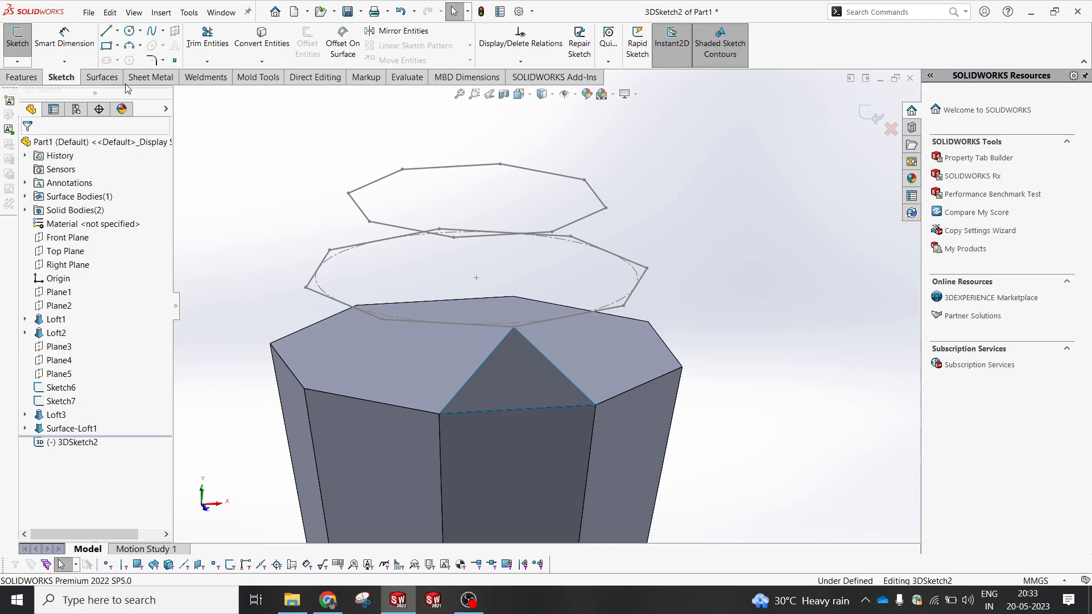
click(175, 62)
click(439, 415)
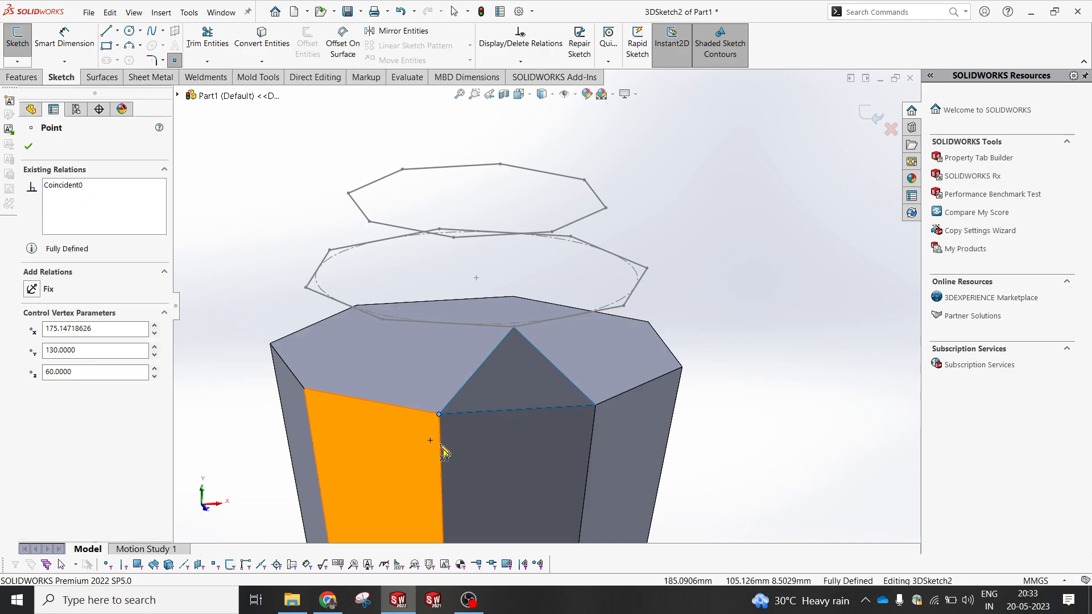
key(Escape)
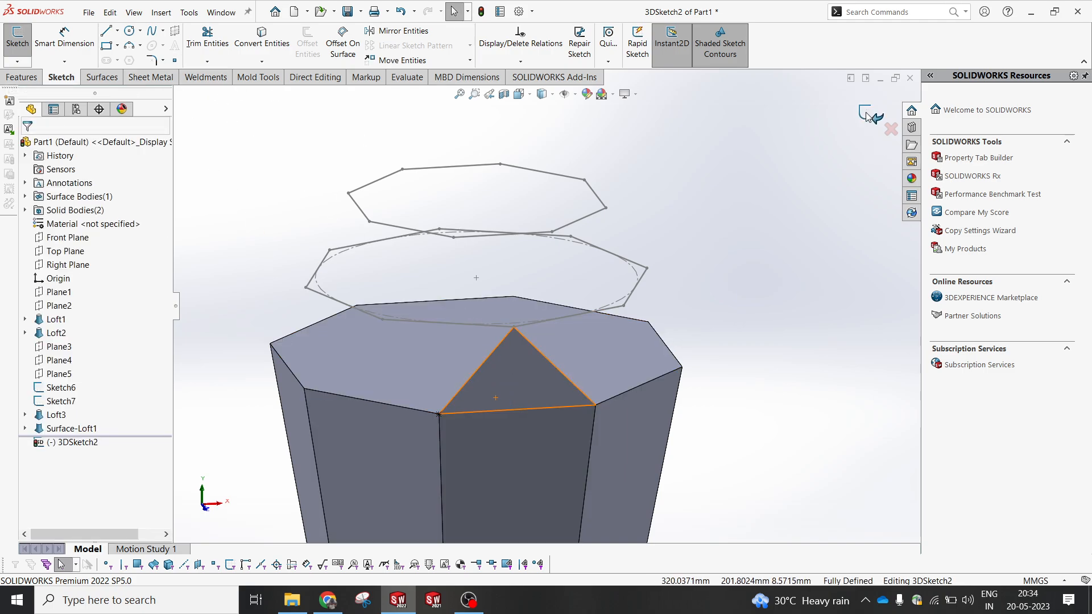
click(866, 114)
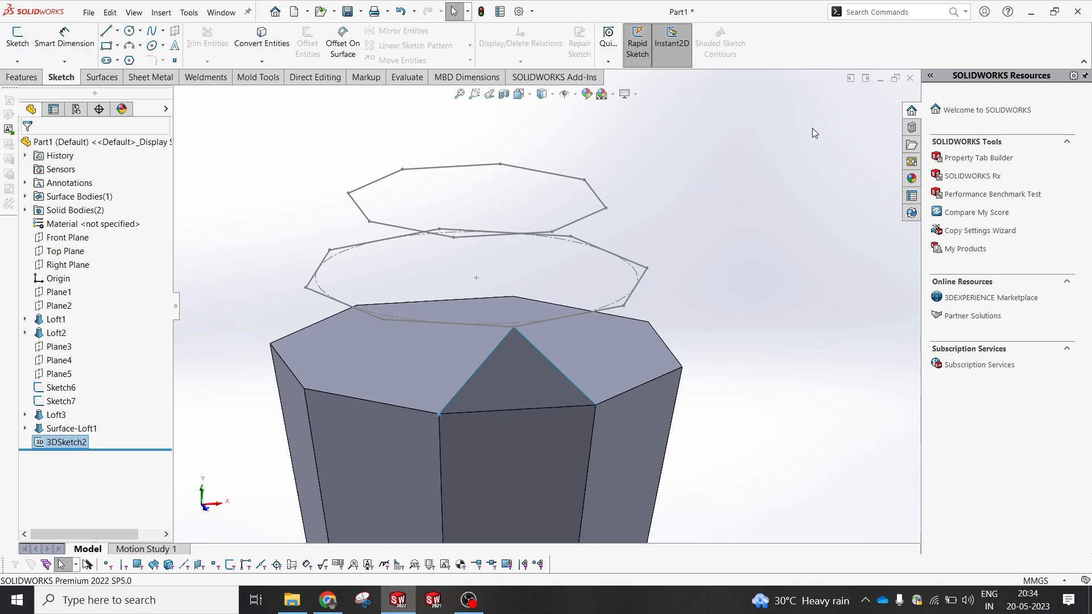
- Create a lofted surface between the adjacent front segment of the Sketch6 octagon, picked as an open group, and the 3DSketch2 point
click(101, 77)
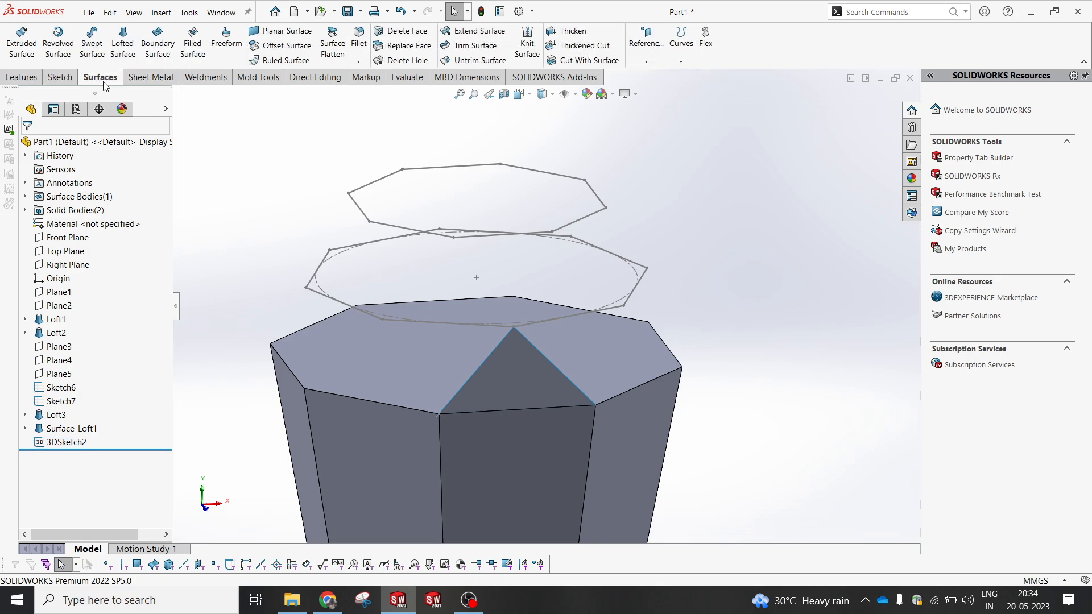
click(121, 45)
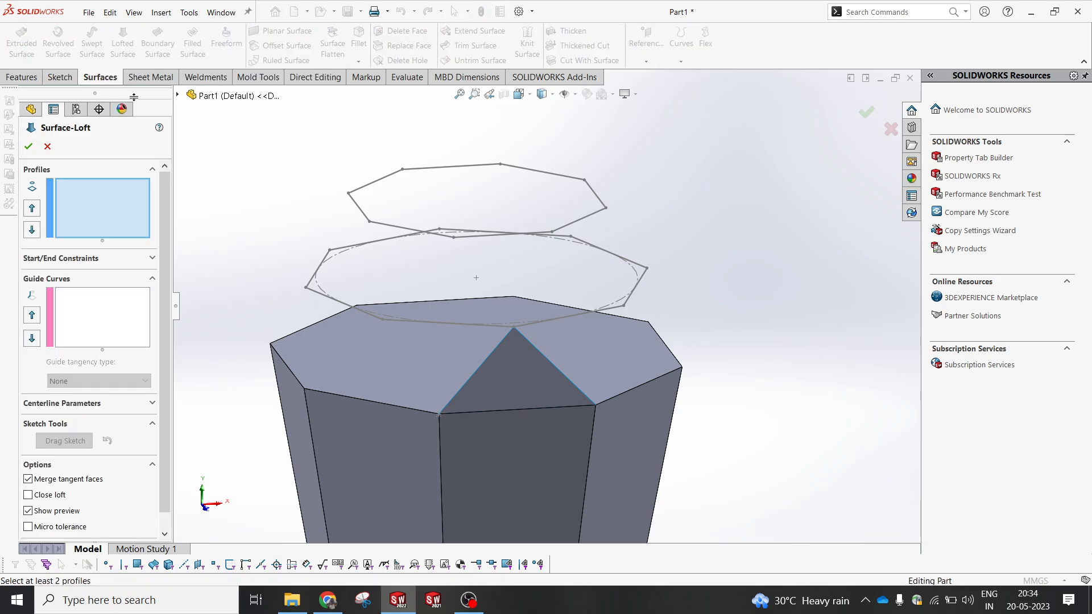
right_click(705, 200)
click(733, 236)
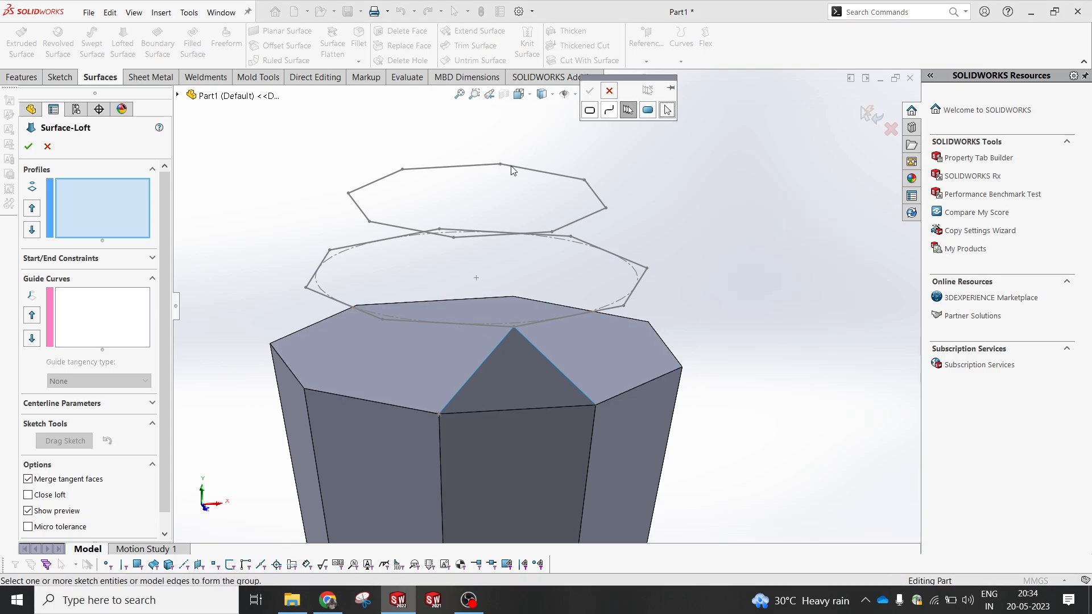
click(431, 324)
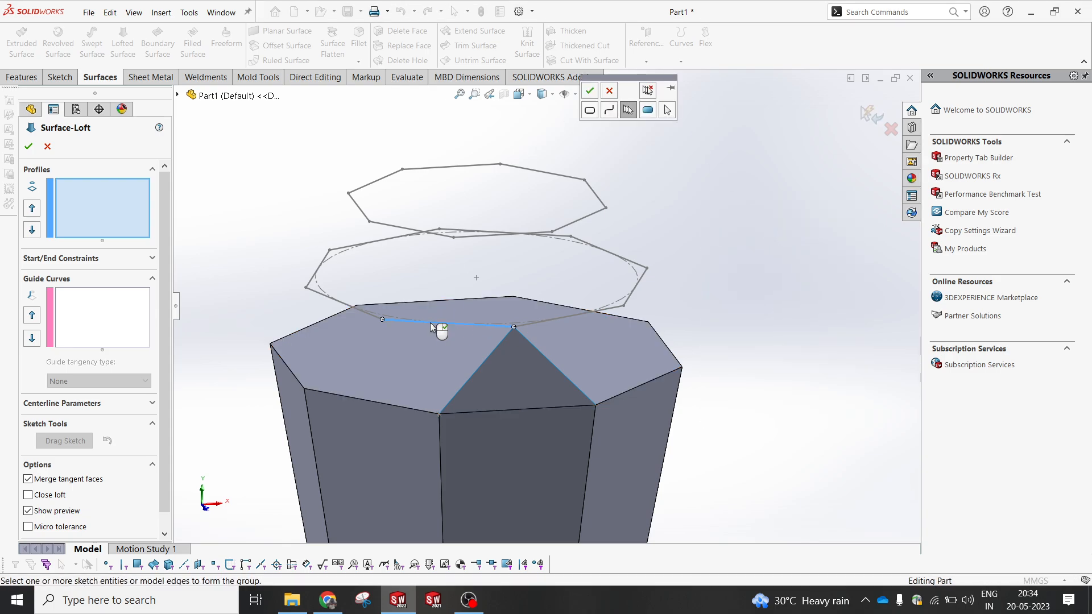
click(597, 93)
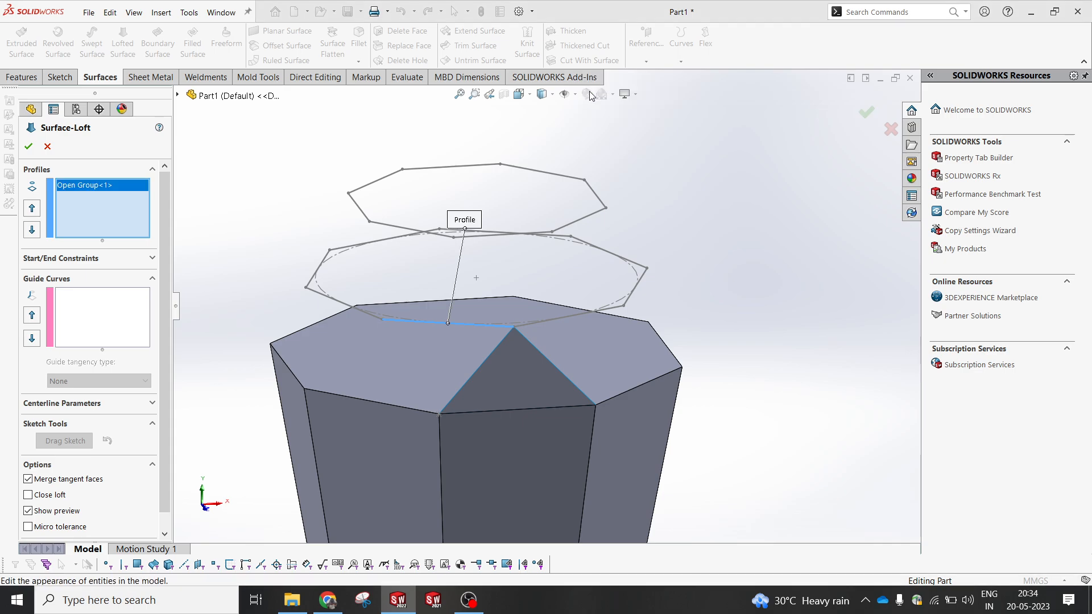
click(438, 414)
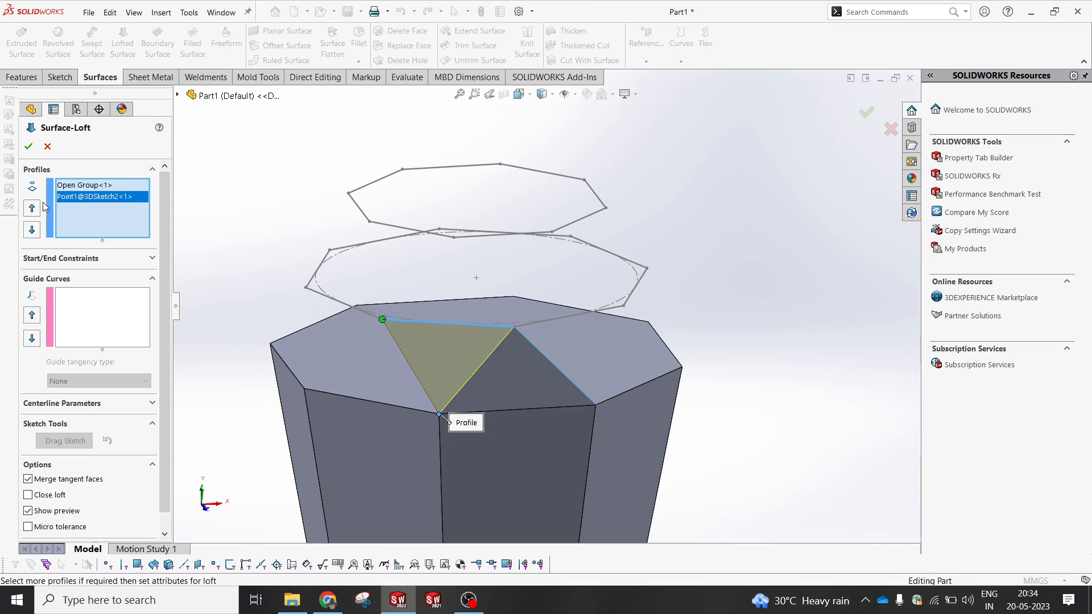
click(29, 146)
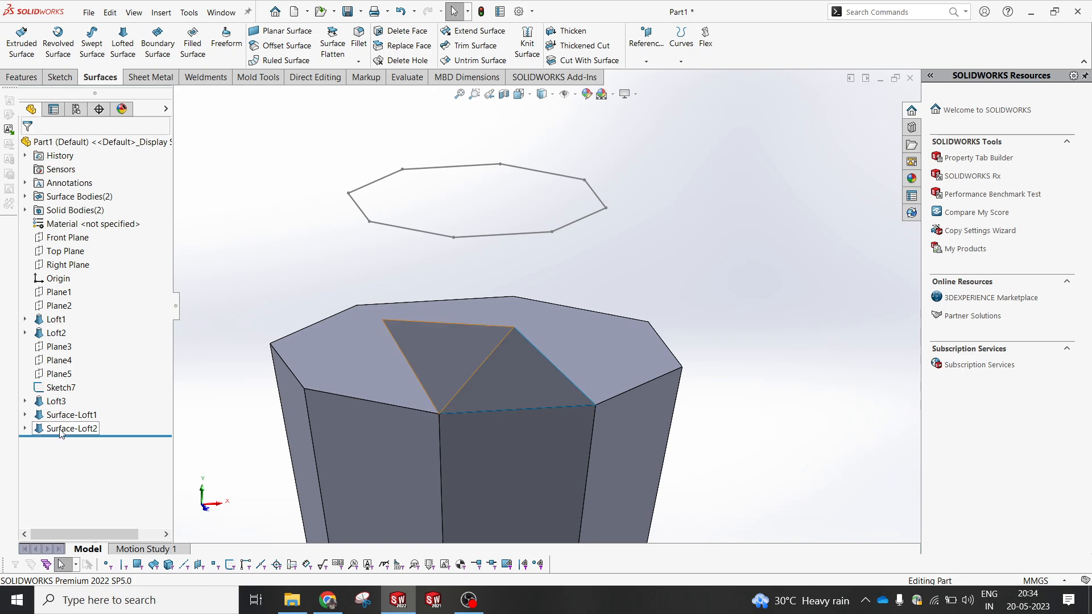
- Show Sketch6, absorbed in Surface-Loft2, so its octagon is available above the second body
click(25, 429)
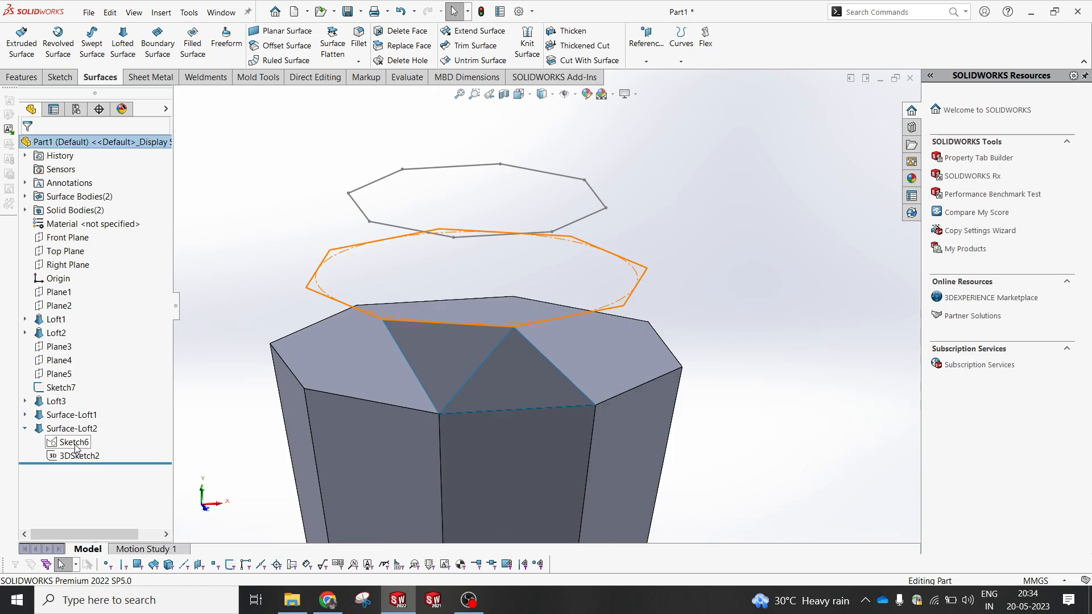
click(74, 445)
click(85, 427)
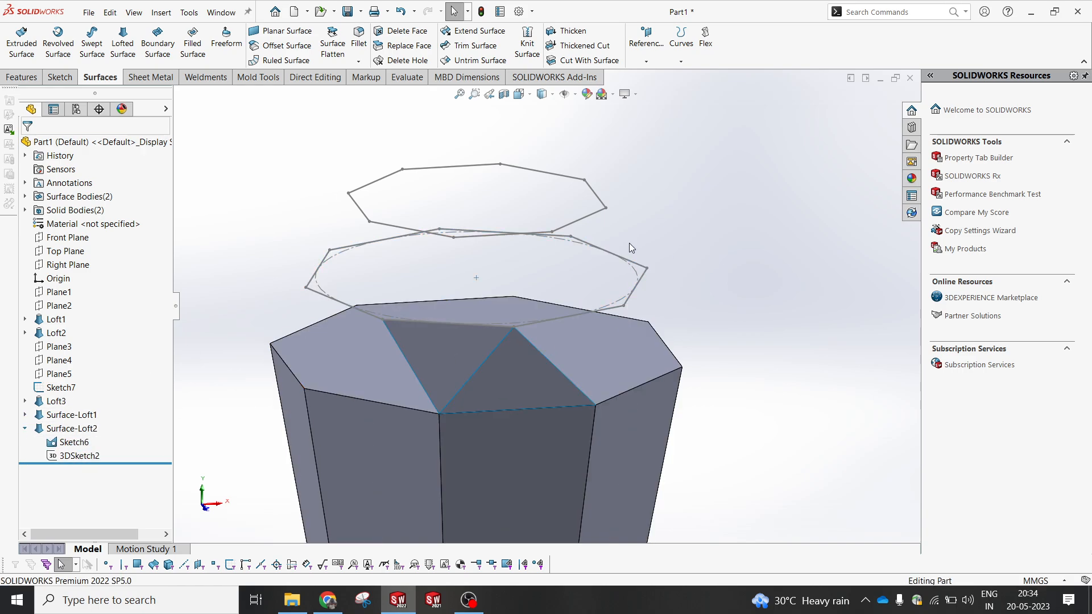
middle_drag(629, 244, 544, 222)
middle_drag(431, 267, 435, 271)
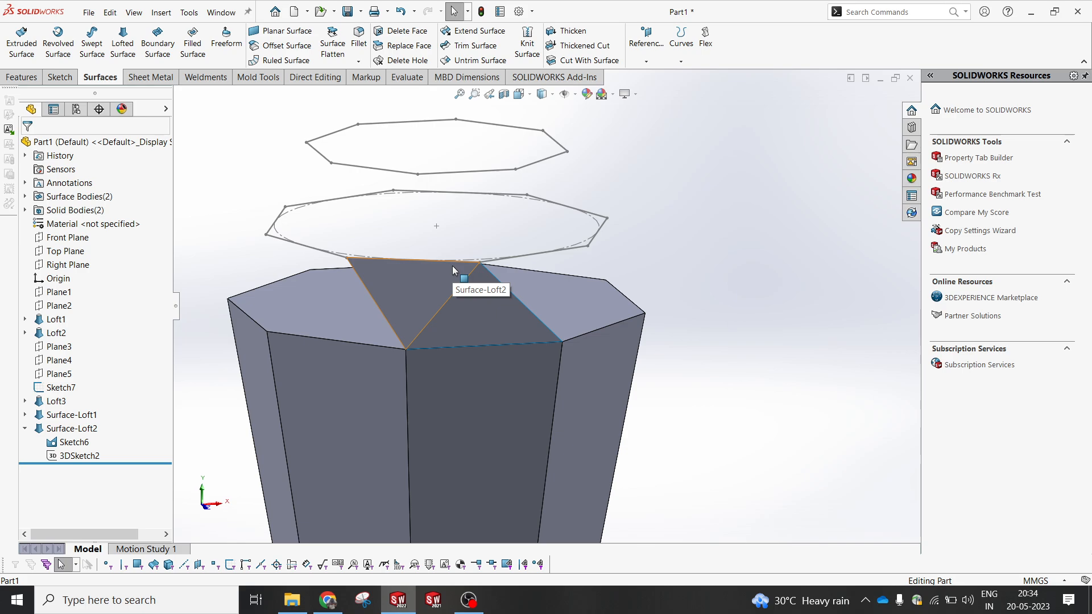
mouse_move(414, 200)
middle_down()
mouse_move(395, 213)
mouse_move(403, 205)
middle_up()
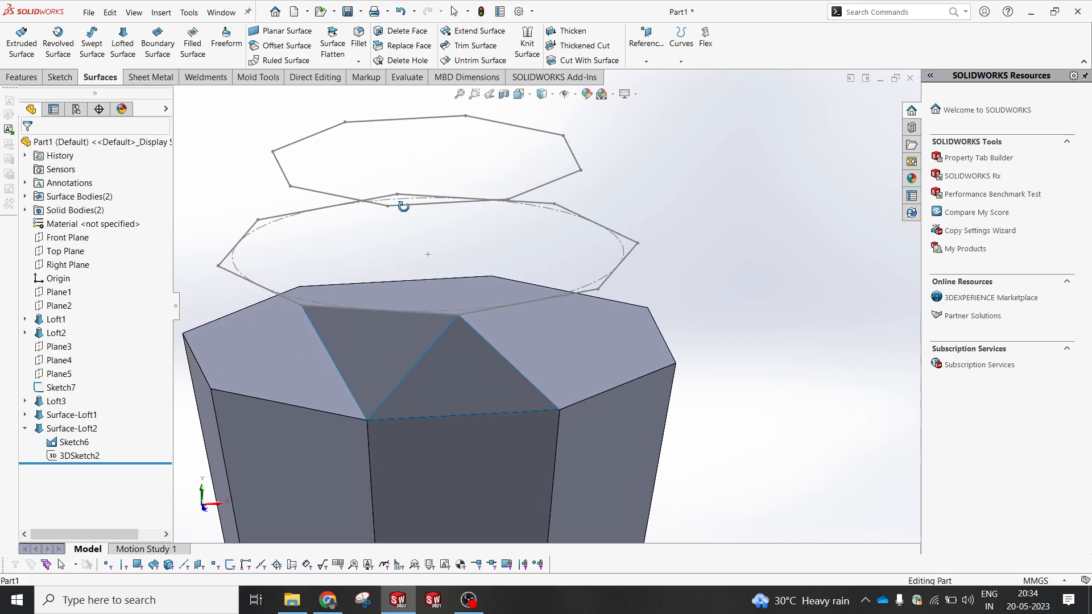
- Create a 3D sketch with a point on the front vertex of the uppermost octagon, Sketch7
click(60, 77)
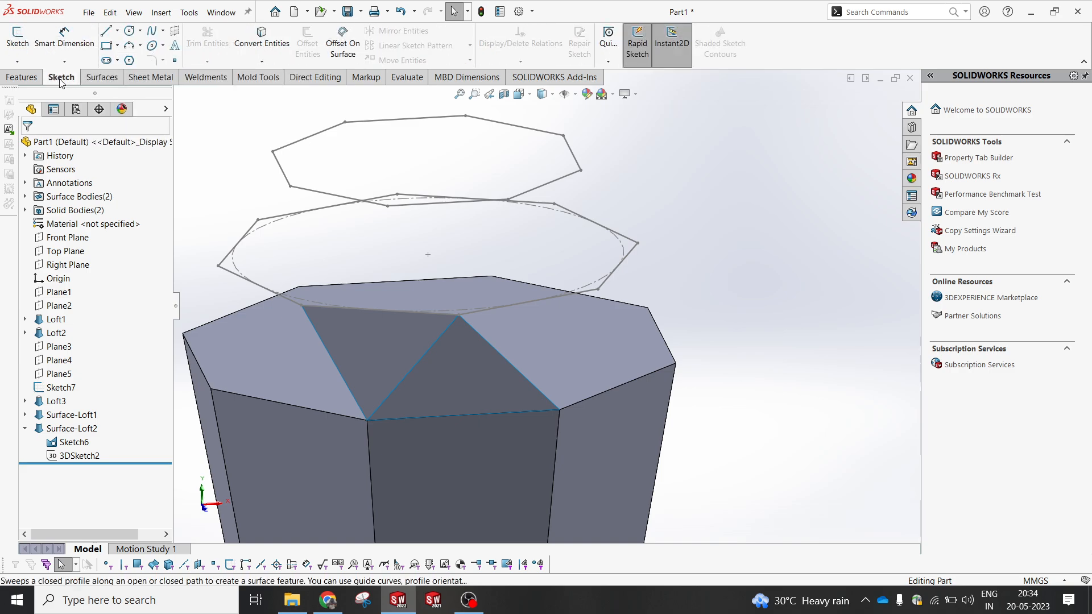
click(17, 61)
click(42, 90)
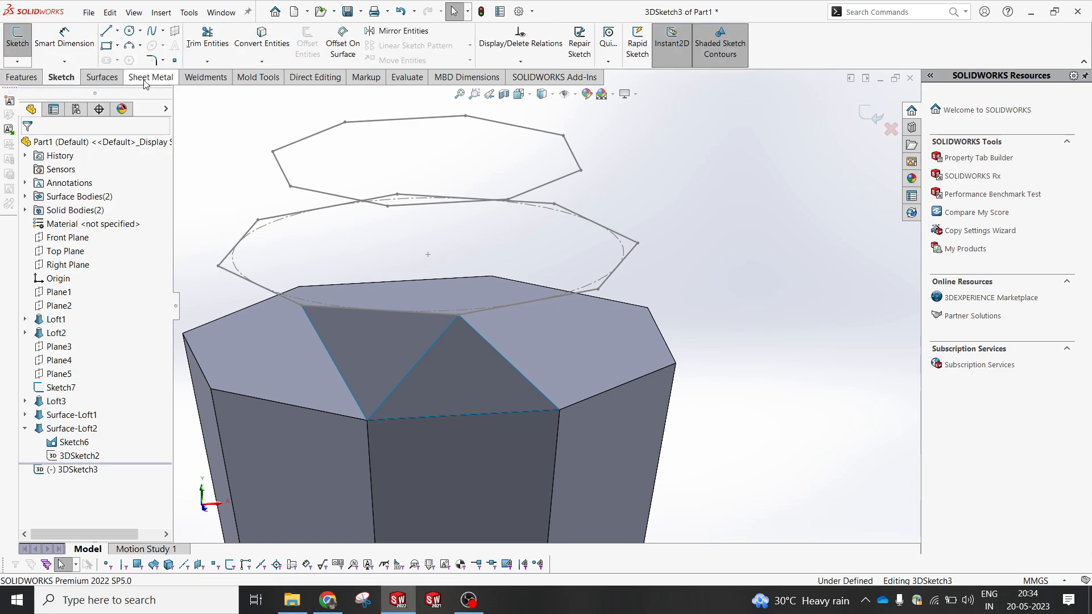
click(388, 208)
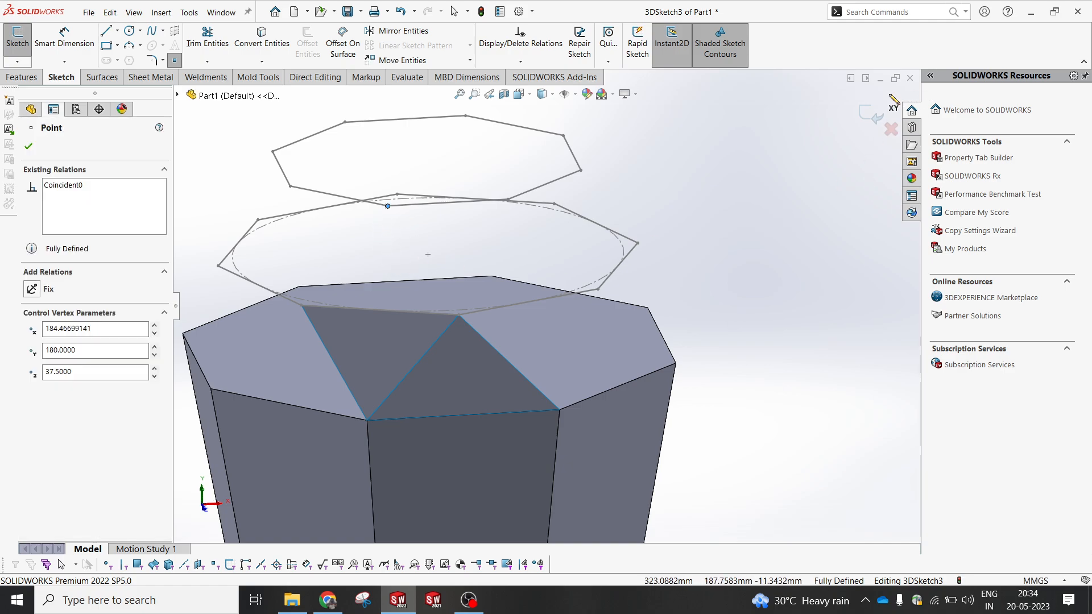
click(871, 114)
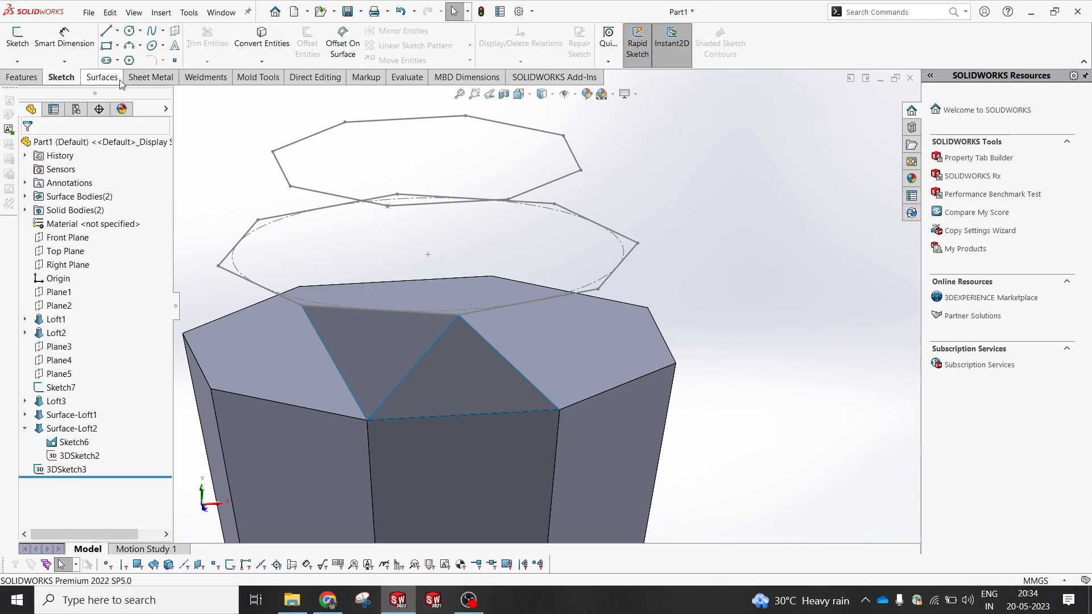
click(113, 81)
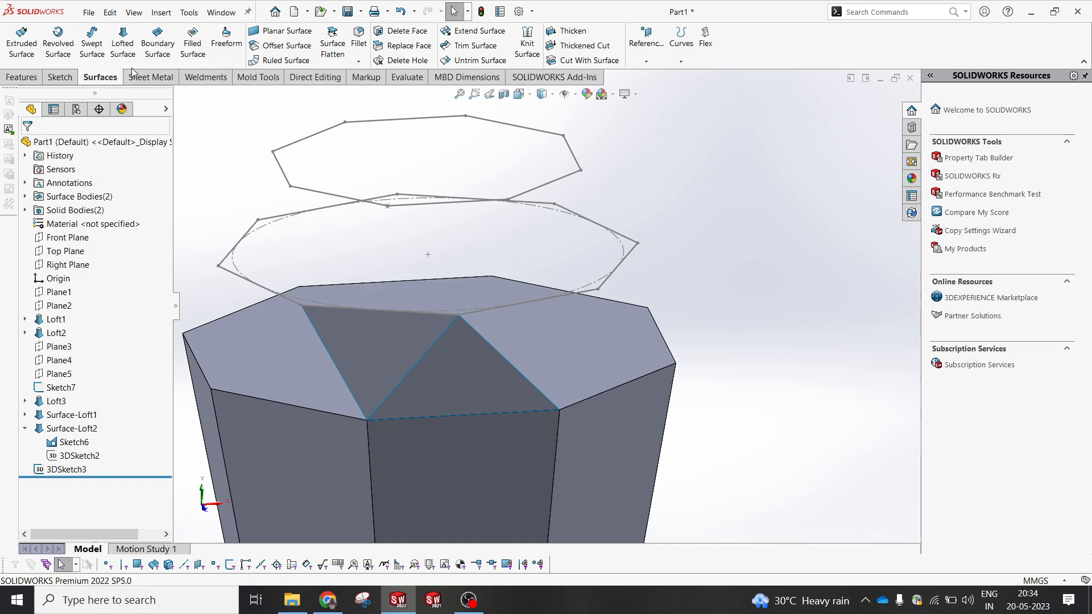
click(123, 42)
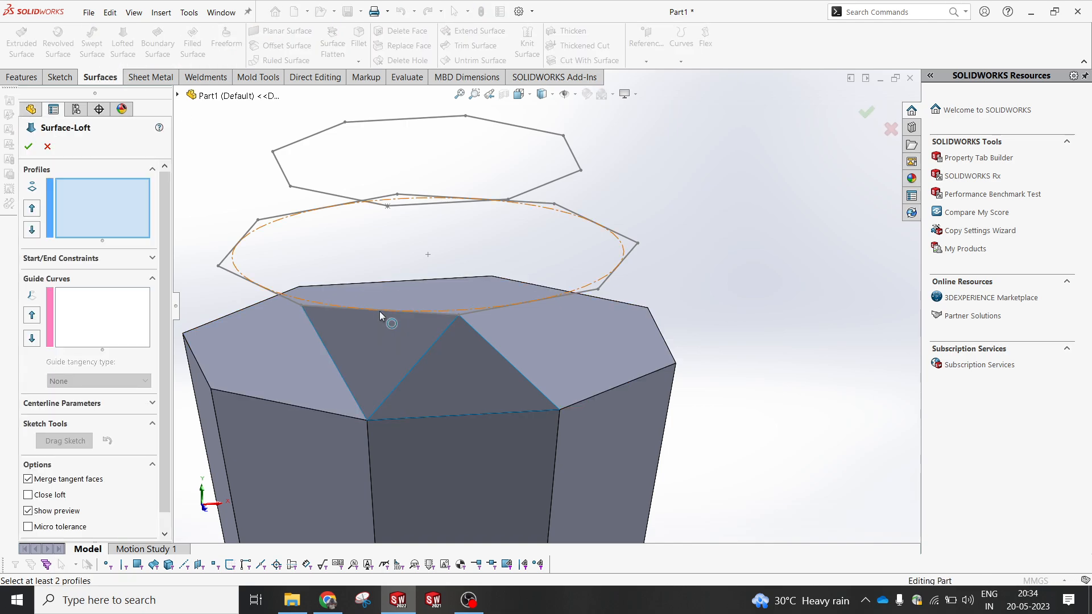
click(317, 311)
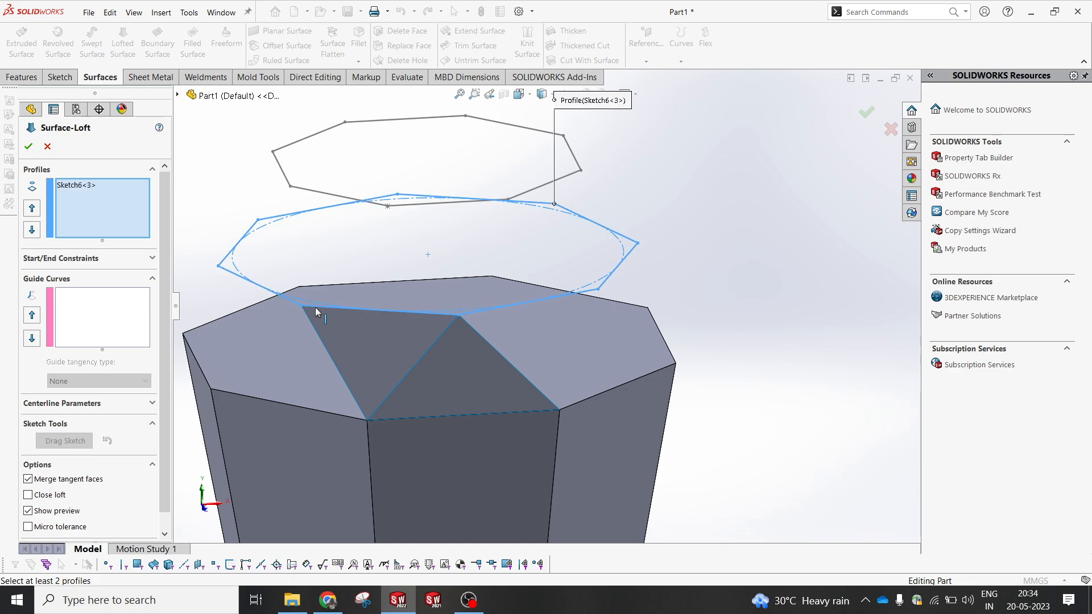
click(317, 311)
right_click(734, 189)
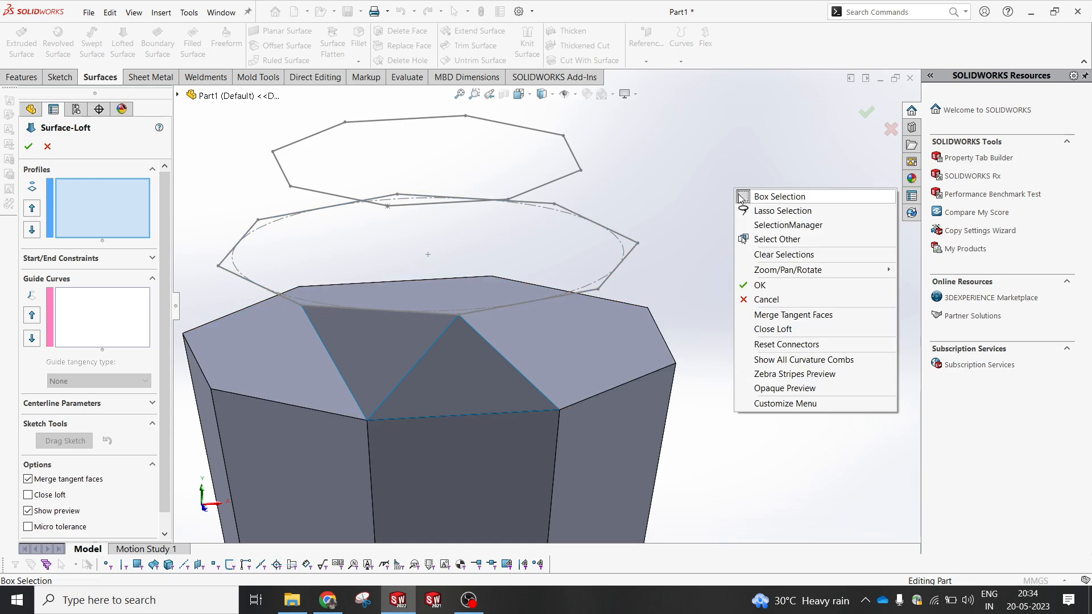
click(803, 169)
key(Escape)
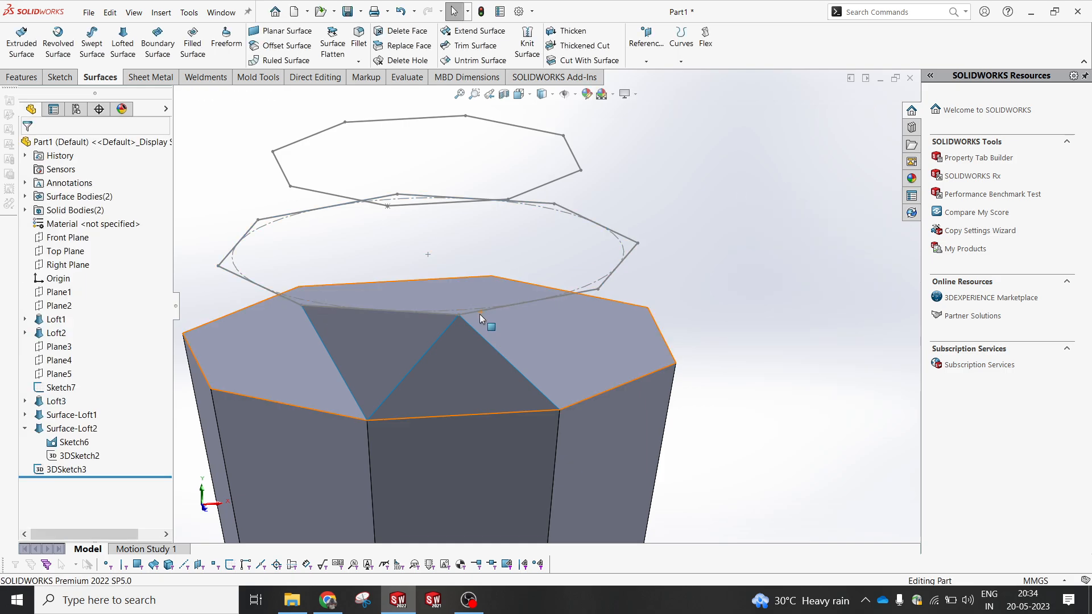
- Hide Sketch6 and create a triangular lofted surface from the upper edge of the Surface-Loft2 triangle to the 3DSketch3 point
click(624, 264)
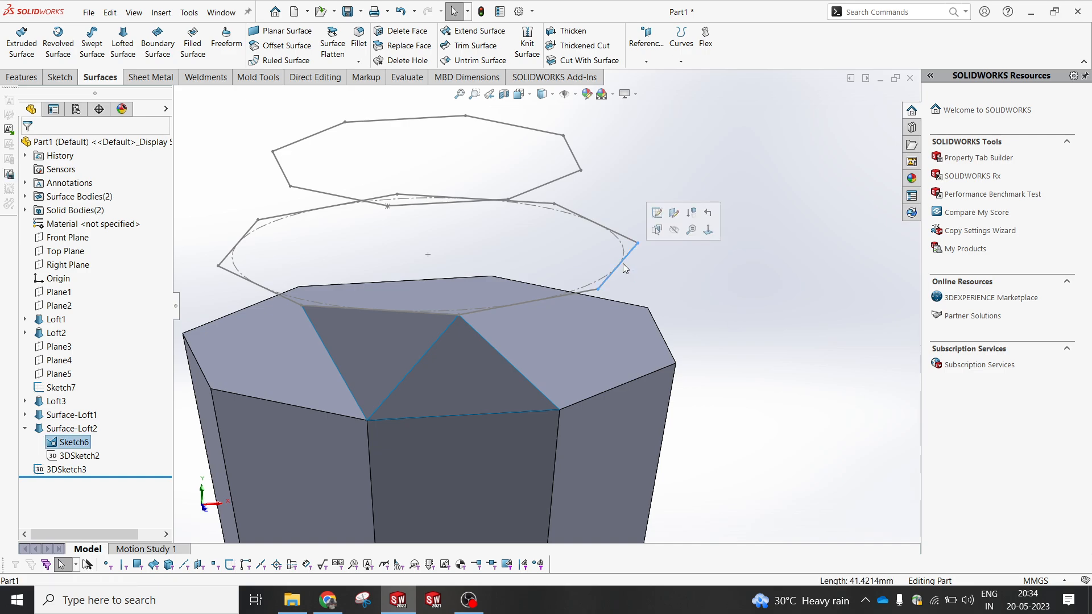
click(677, 228)
click(123, 41)
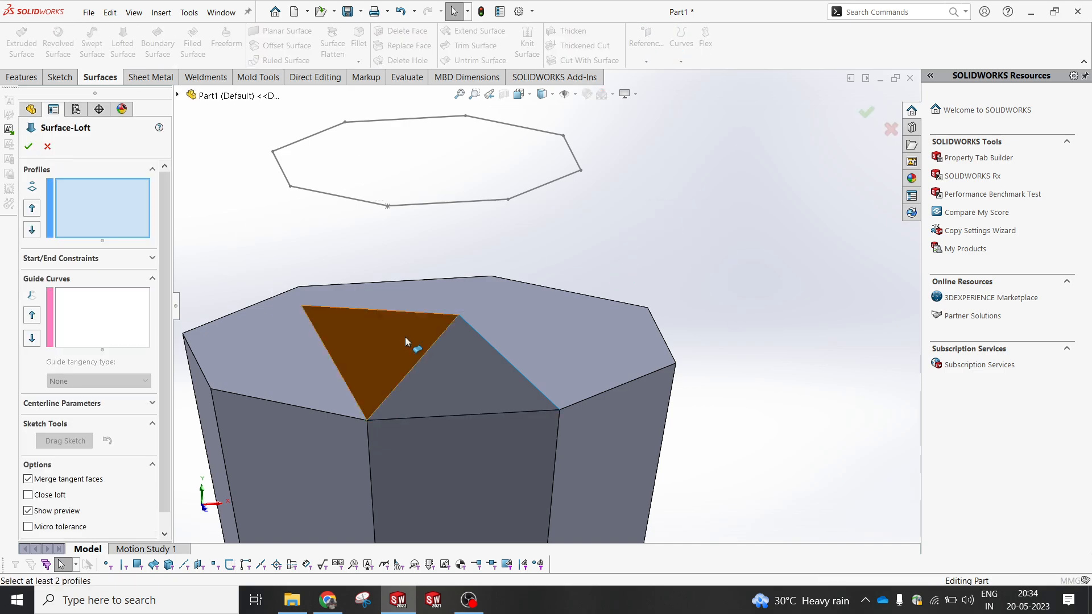
click(359, 308)
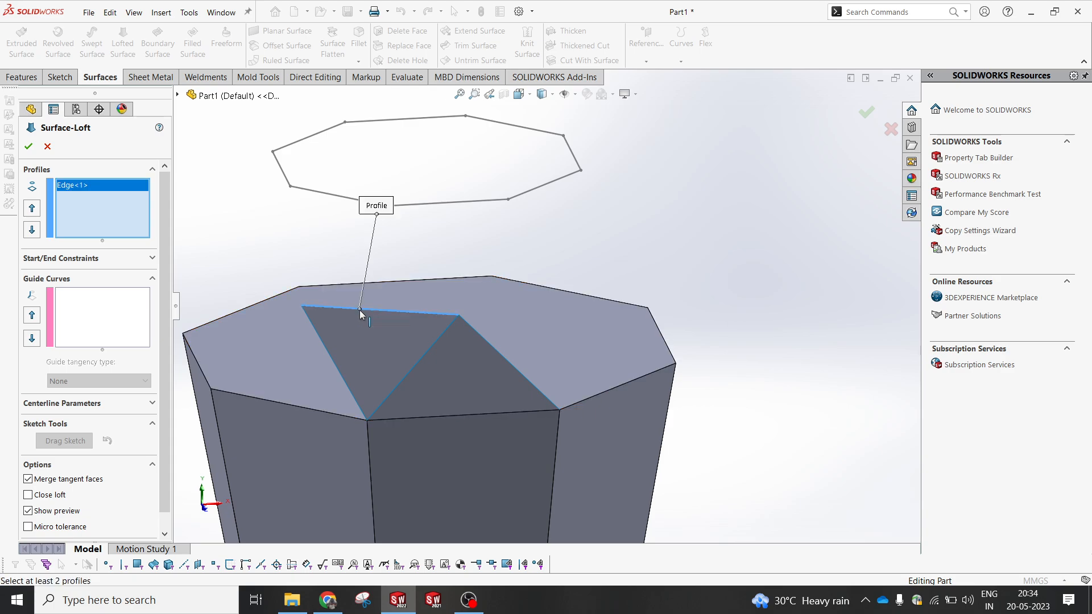
scroll(433, 224, down, 5)
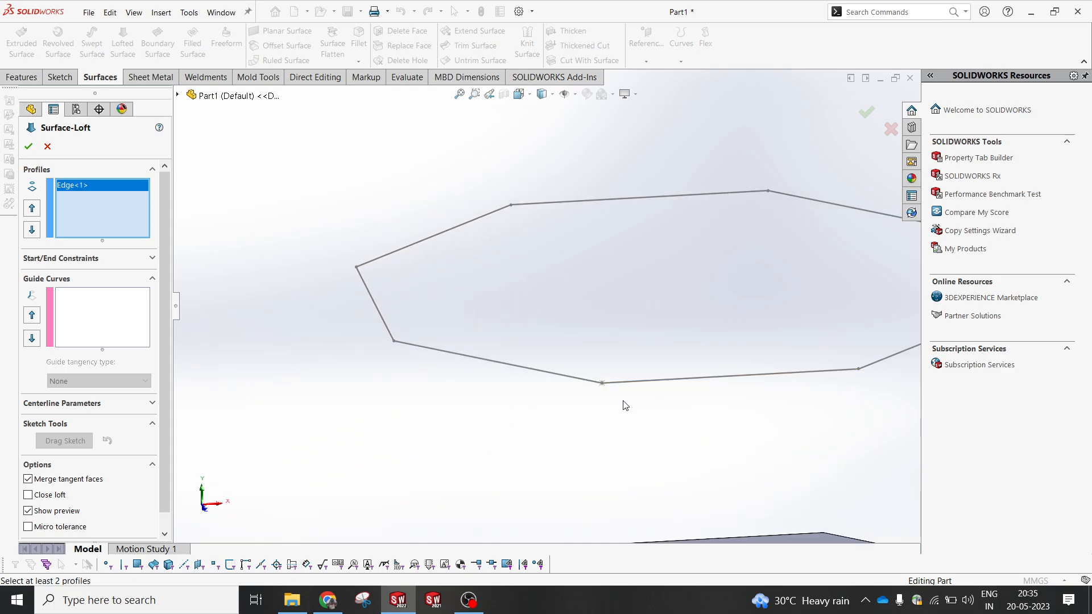
click(603, 384)
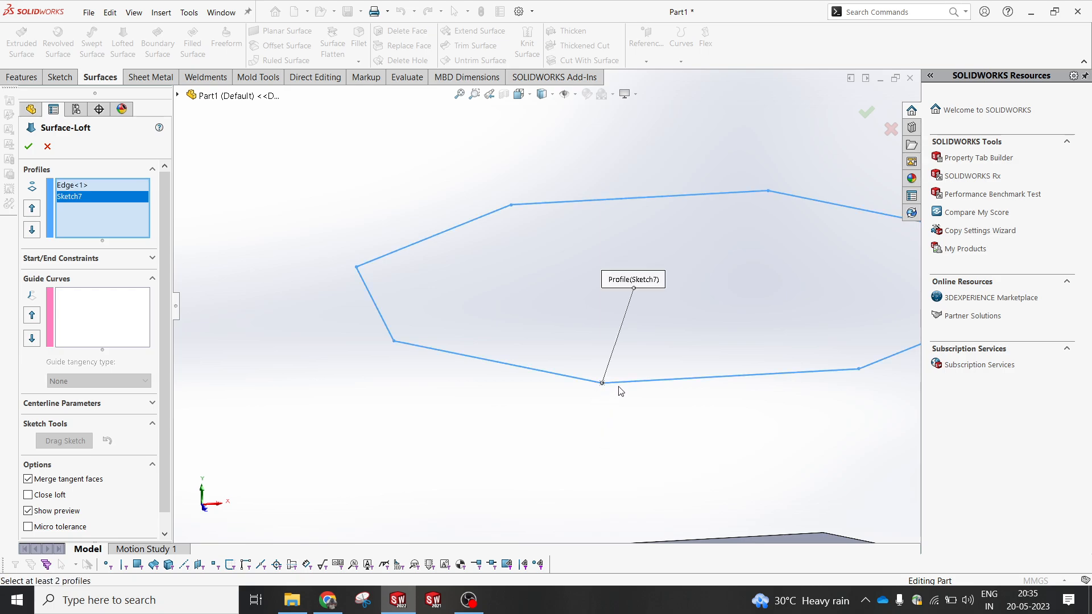
right_click(72, 204)
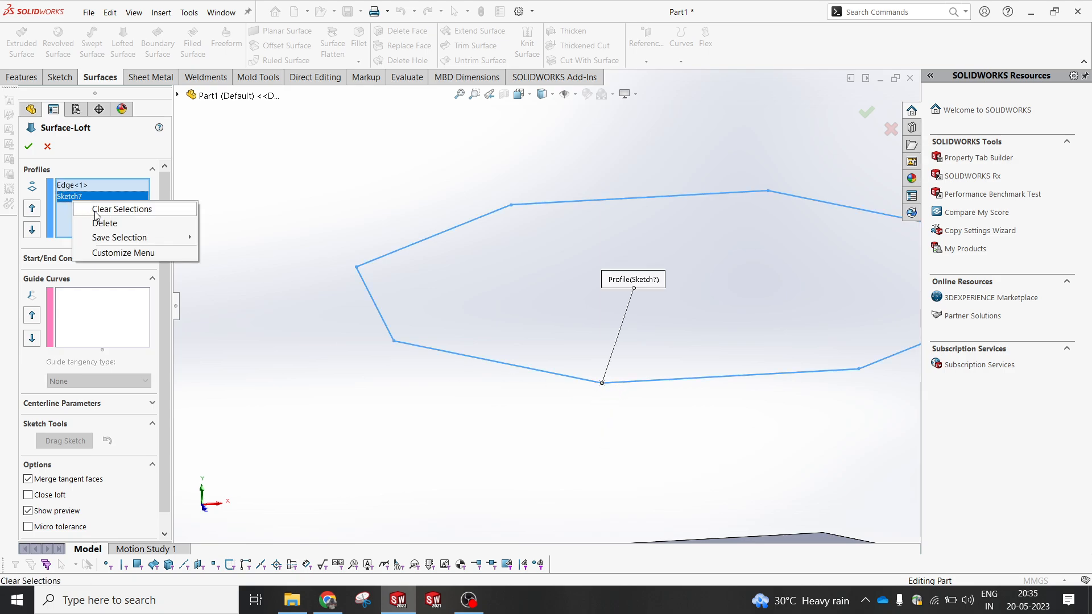
click(110, 229)
click(177, 95)
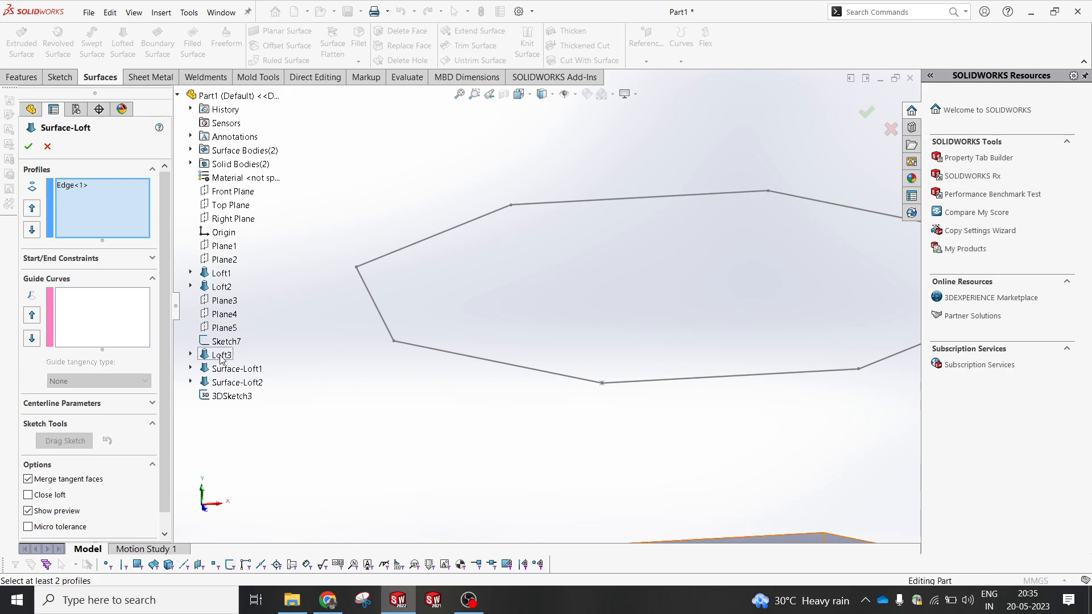
click(227, 397)
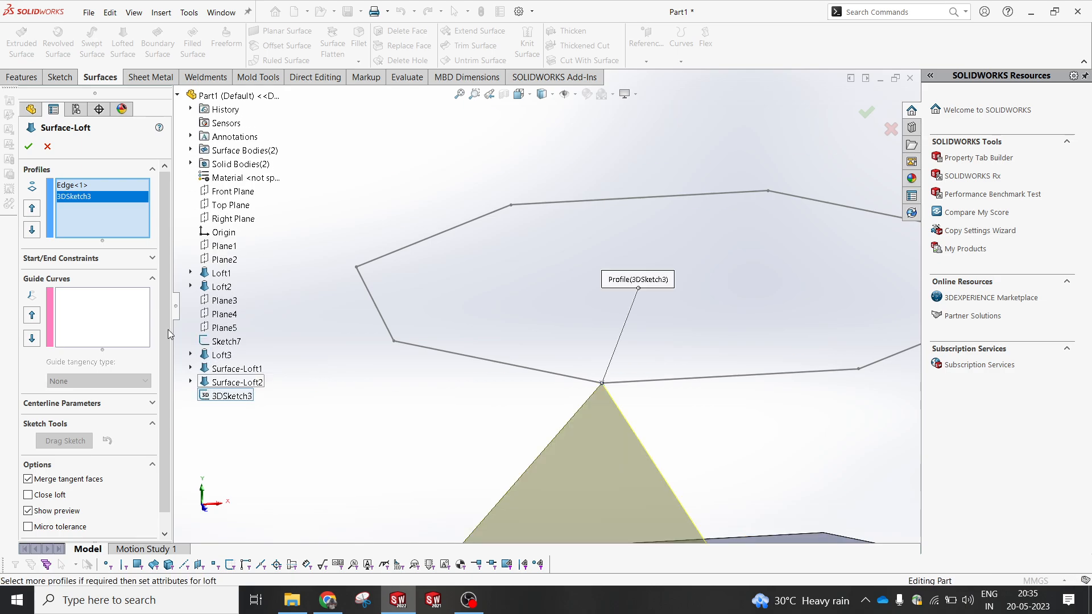
click(28, 146)
middle_drag(512, 307, 537, 204)
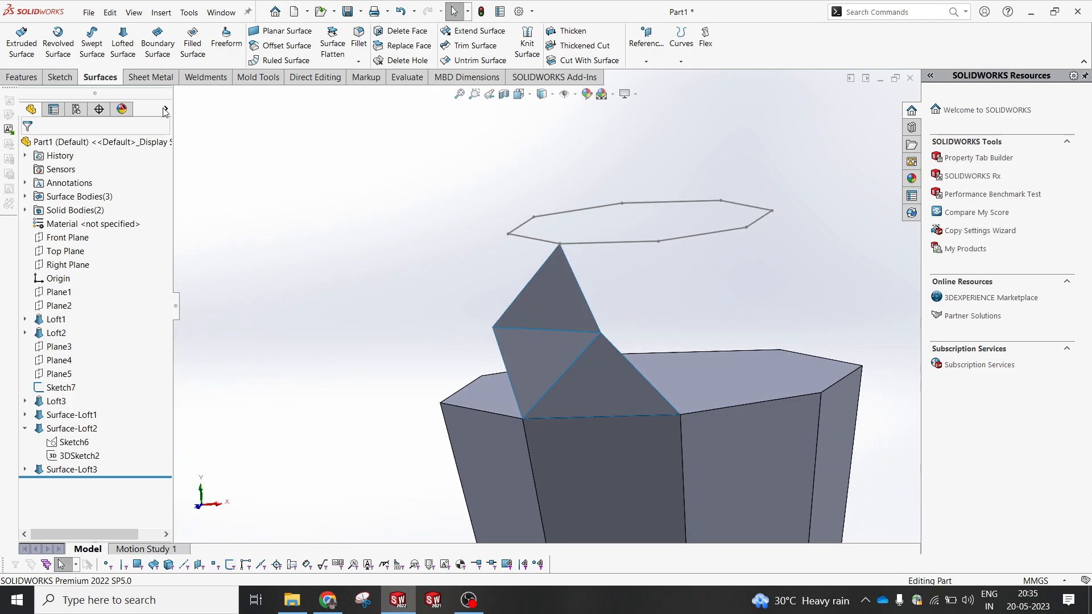
click(60, 77)
click(17, 60)
click(51, 89)
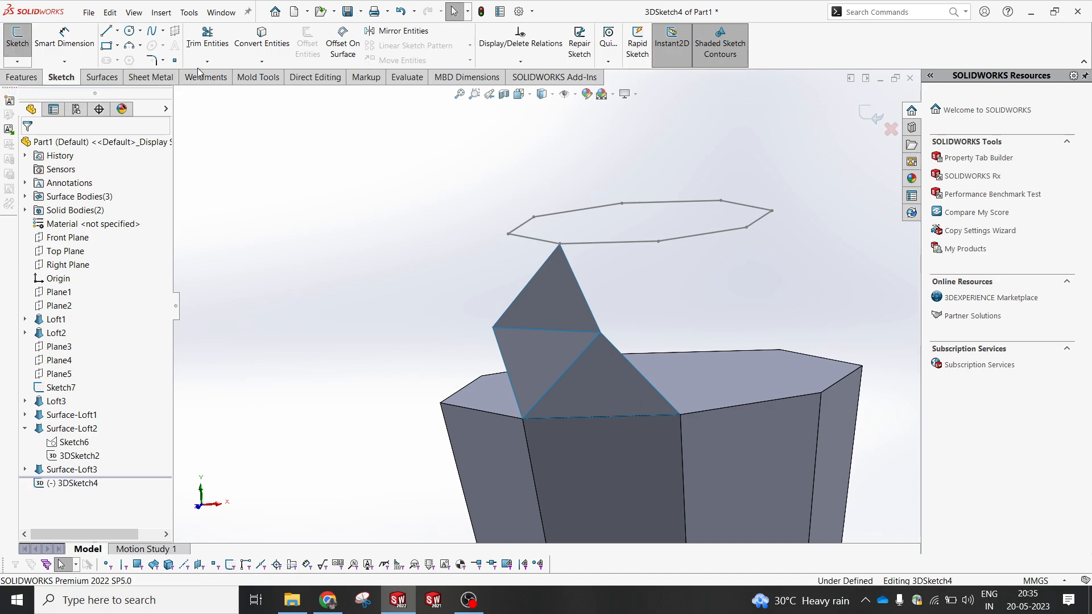
click(601, 333)
key(Escape)
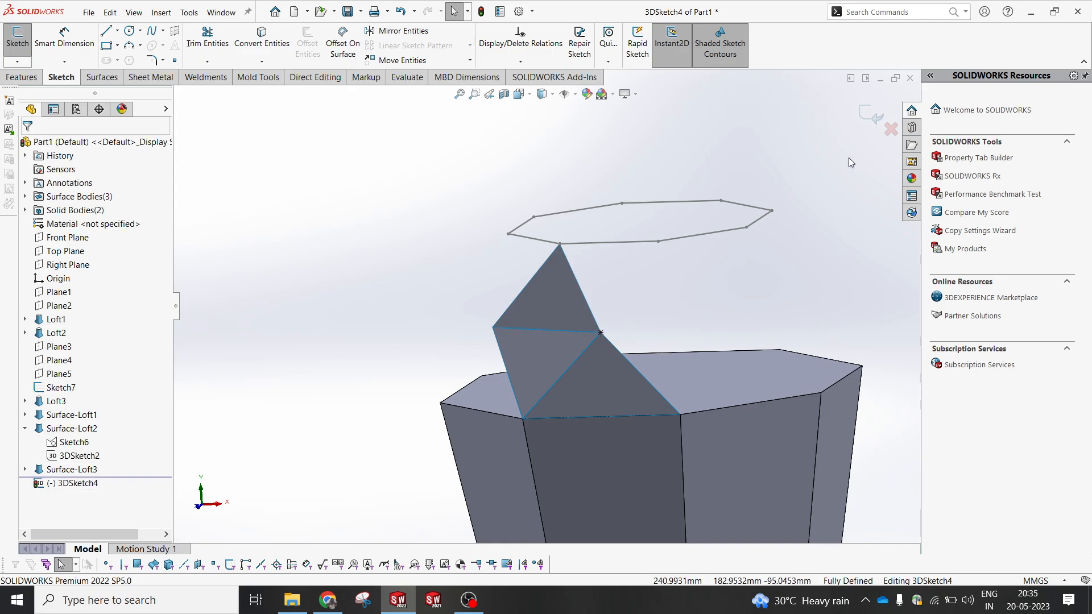
click(870, 114)
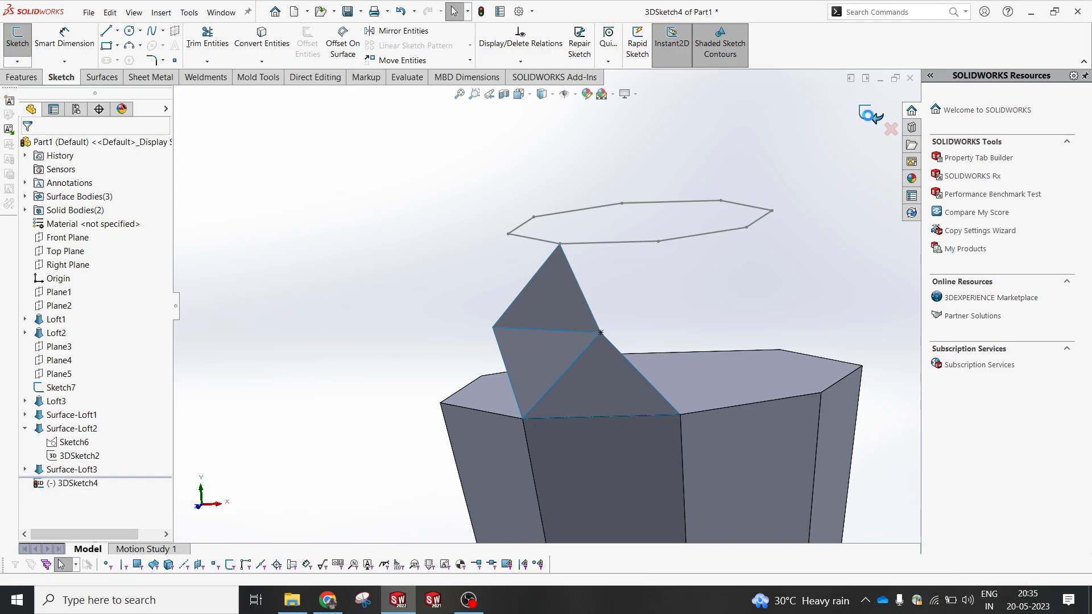
right_click(66, 483)
click(85, 446)
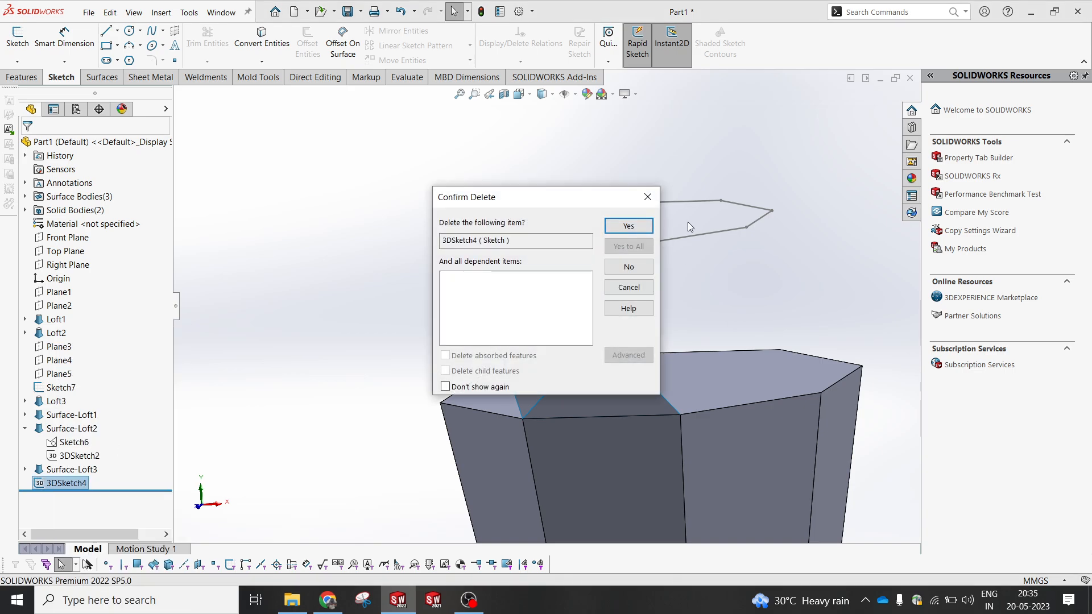
click(629, 226)
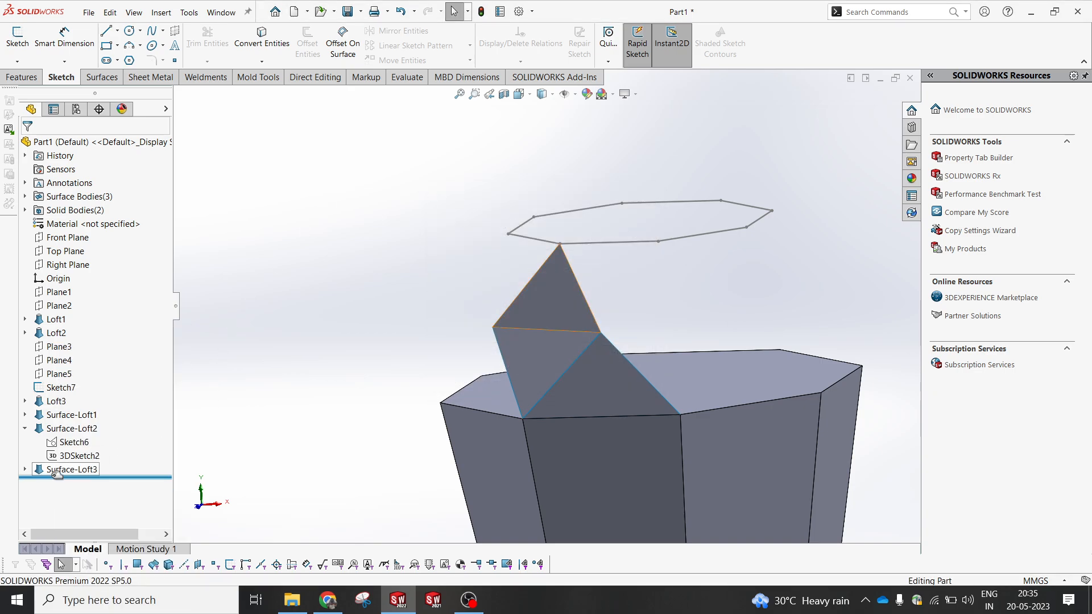
- Create a lofted surface between the existing 3DSketch1 point and the adjacent front segment of the Sketch7 octagon, picked as a group
click(25, 415)
click(76, 429)
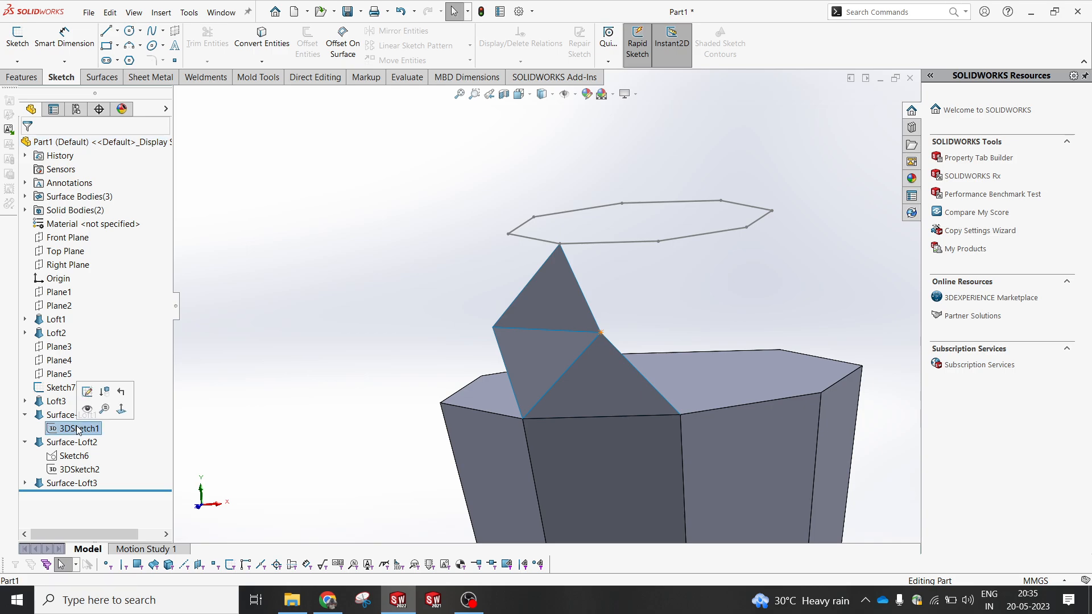
click(102, 77)
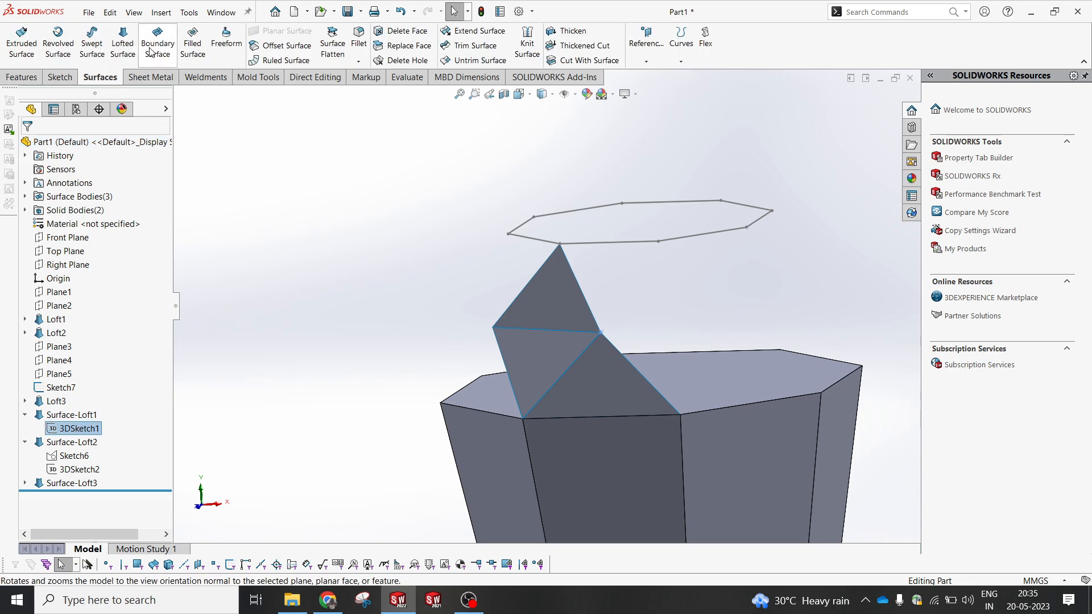
click(122, 43)
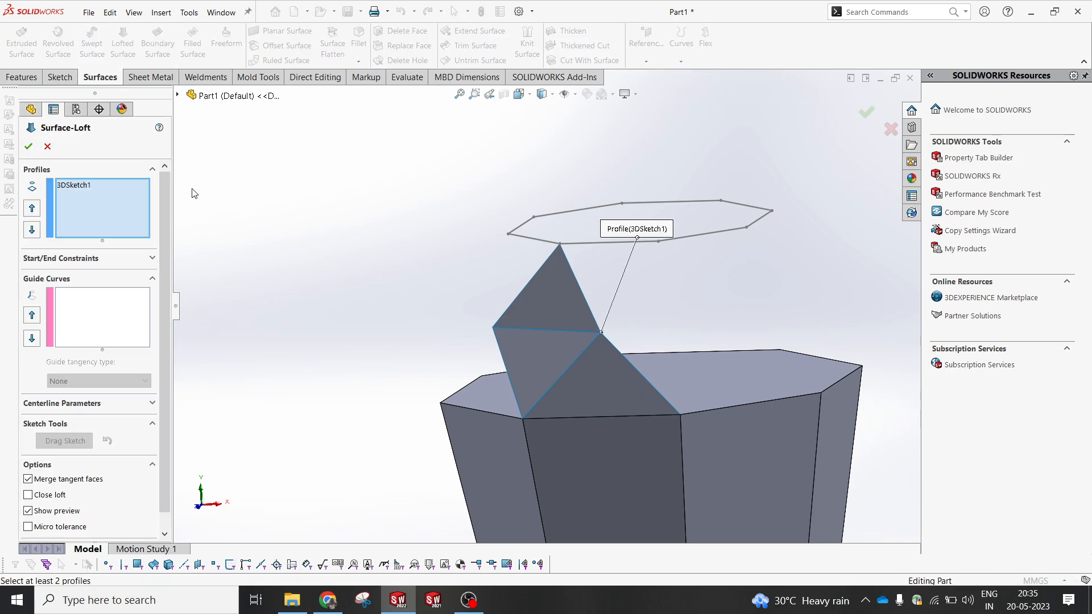
right_click(340, 206)
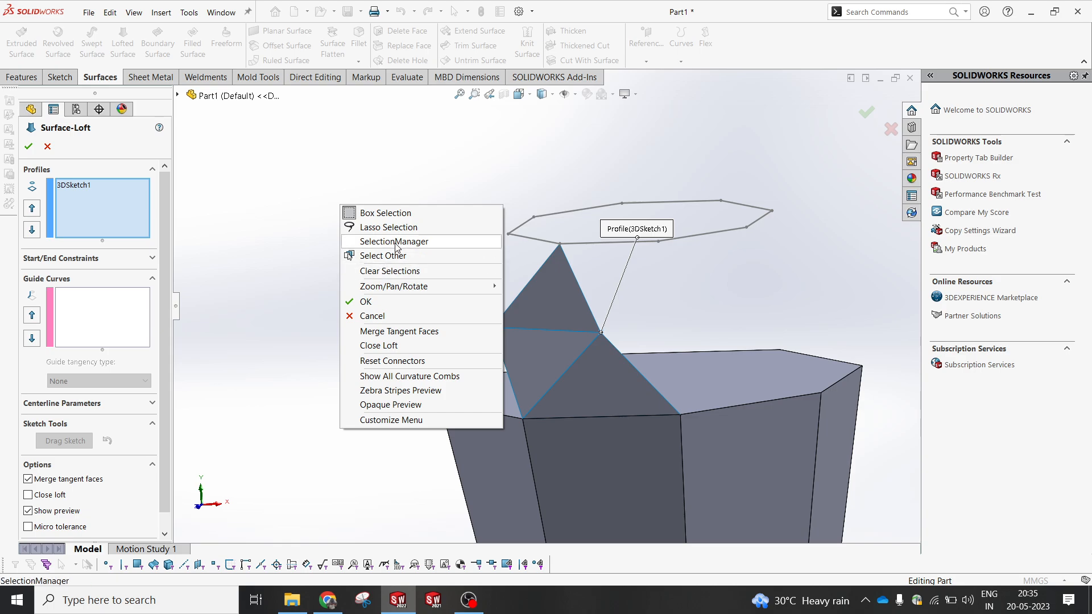
click(396, 242)
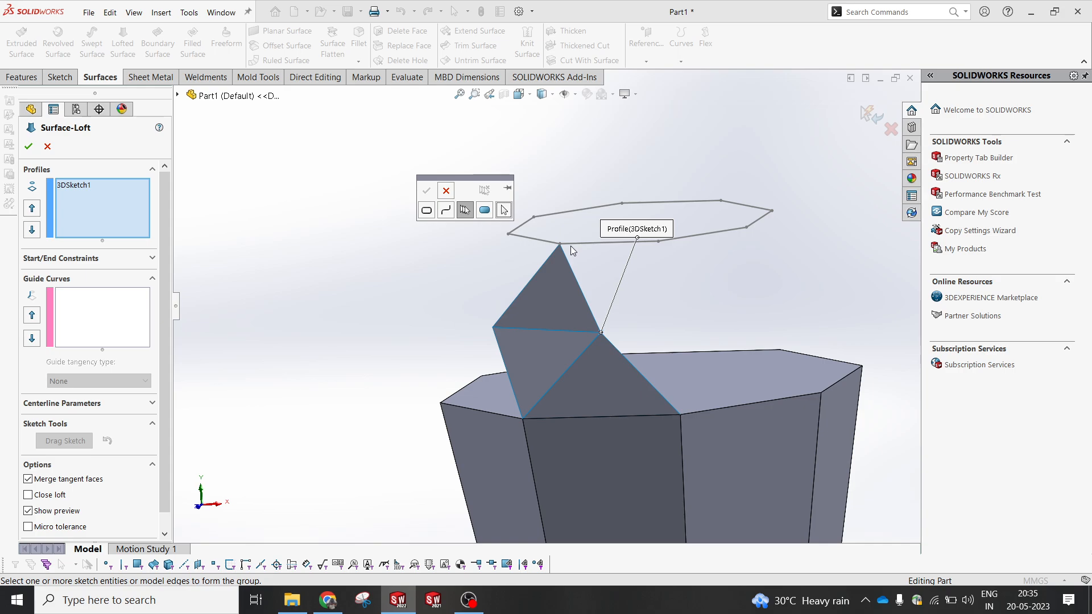
click(570, 243)
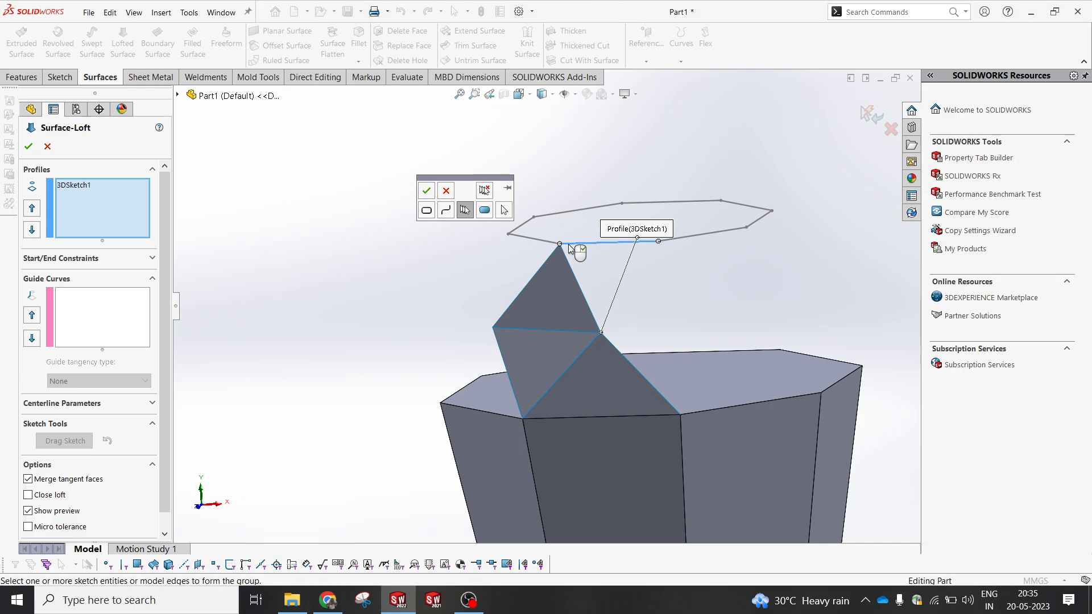
click(426, 190)
click(511, 235)
click(871, 113)
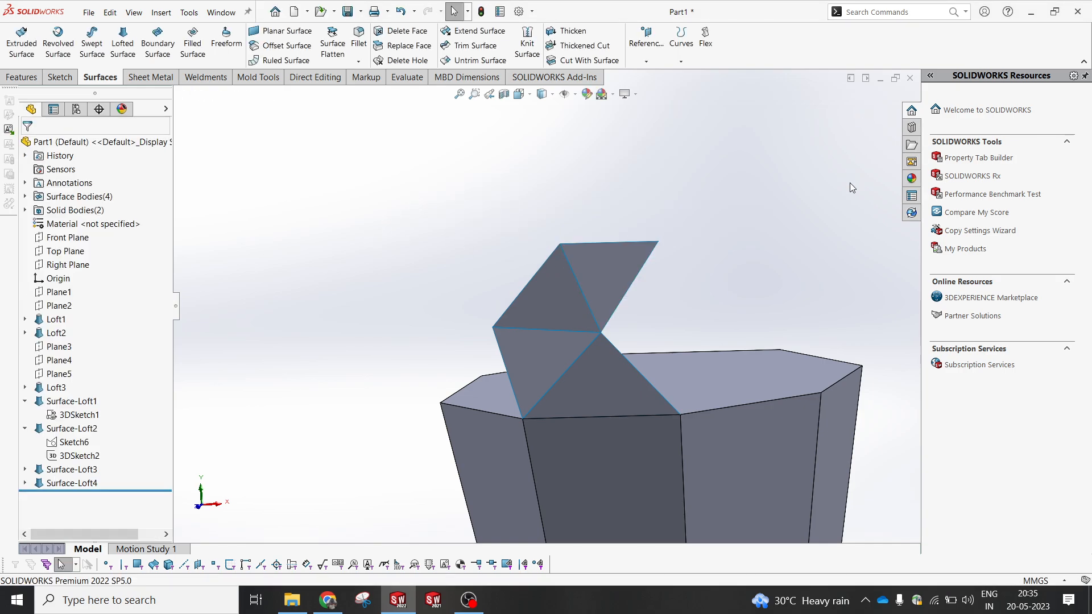
- Show Sketch6, absorbed in Surface-Loft2, so the octagon's center point can be picked above the second body
scroll(558, 262, up, 4)
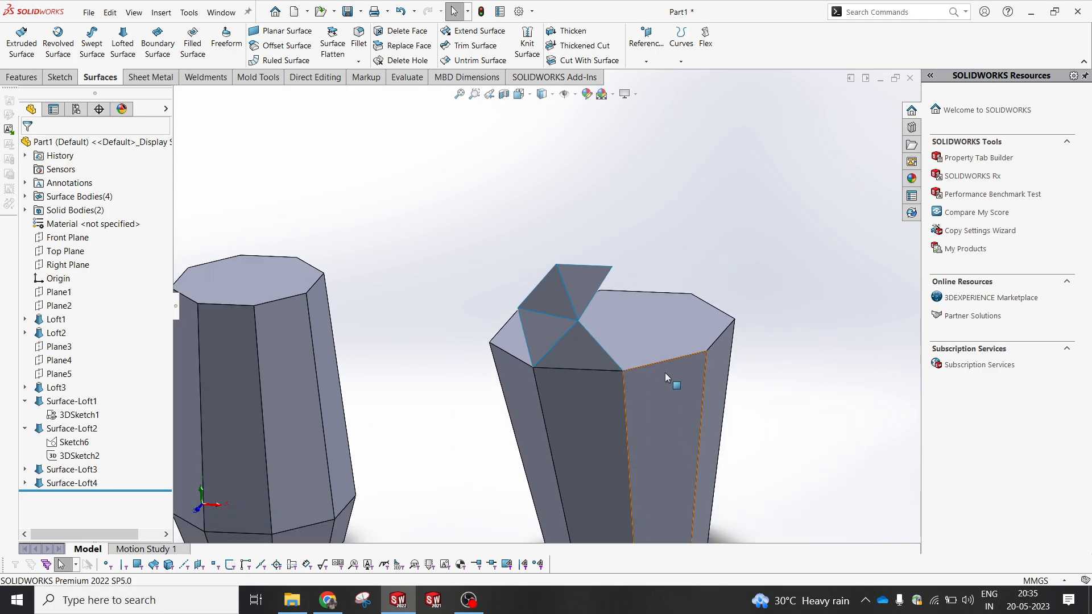
click(685, 320)
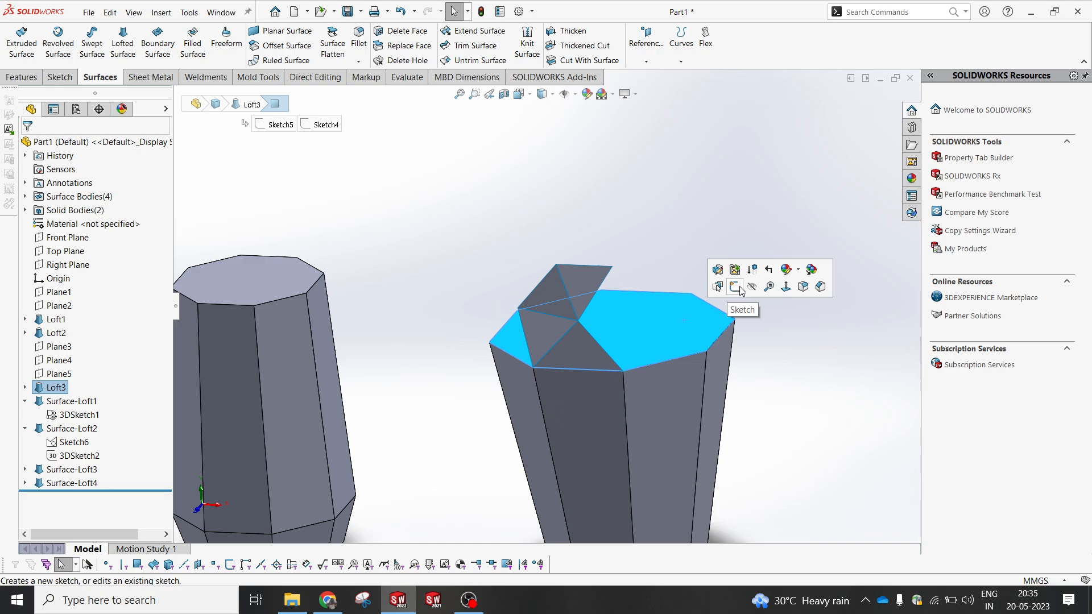
click(723, 161)
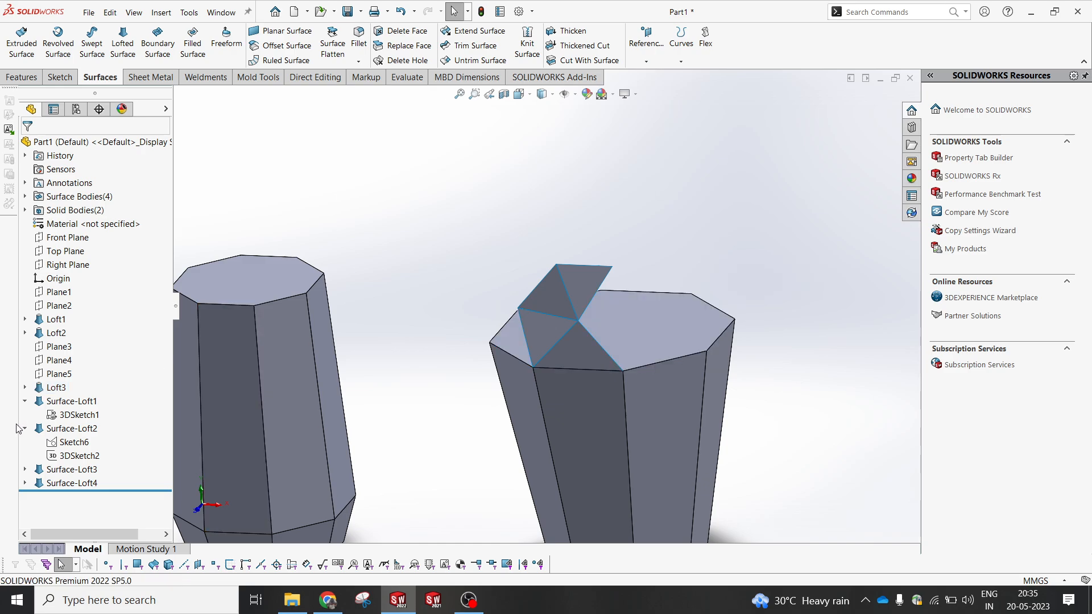
click(80, 442)
click(92, 425)
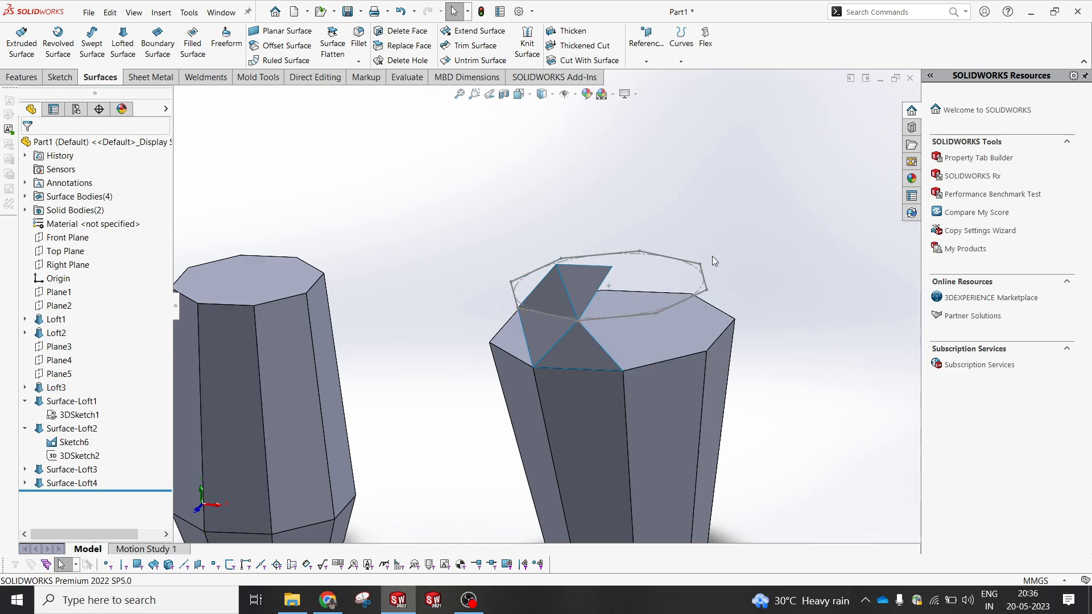
- Create a reference axis through Sketch6's center point, perpendicular to the second body's upper octagonal face
click(611, 286)
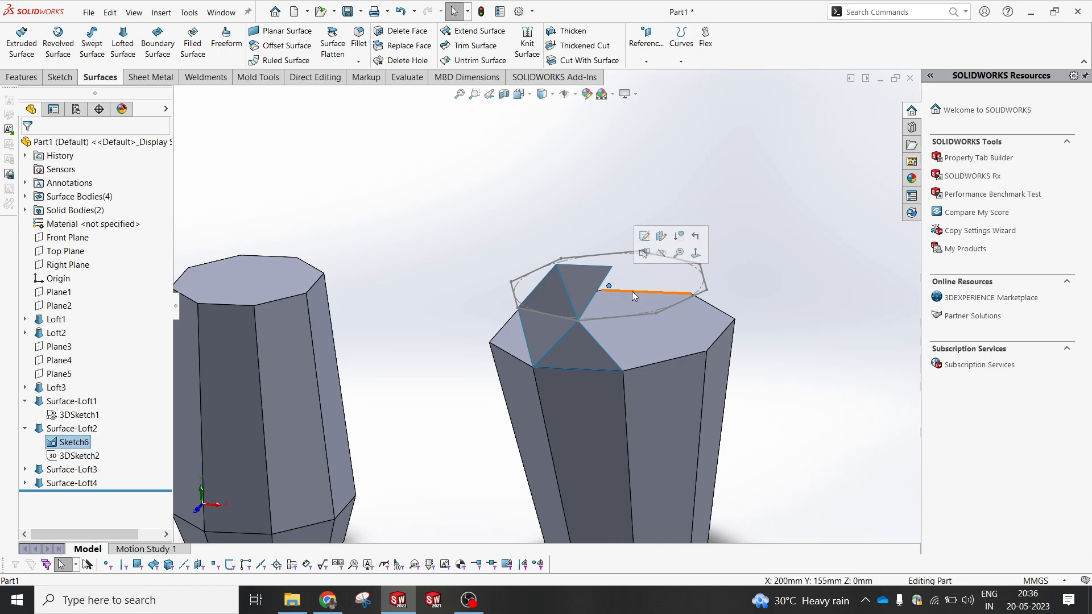
ctrl+click(658, 337)
click(646, 61)
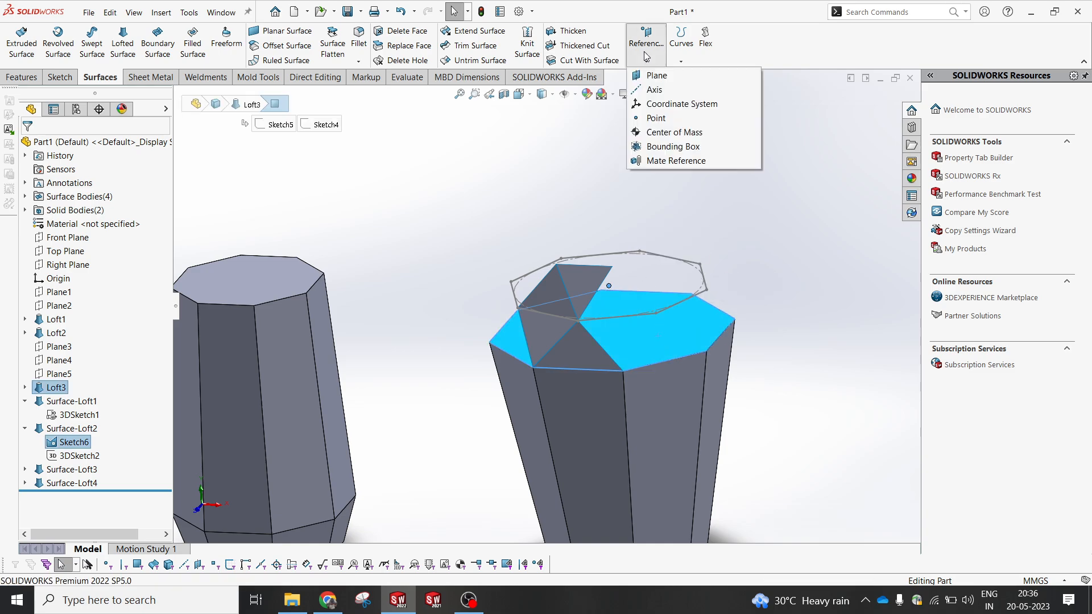
click(654, 90)
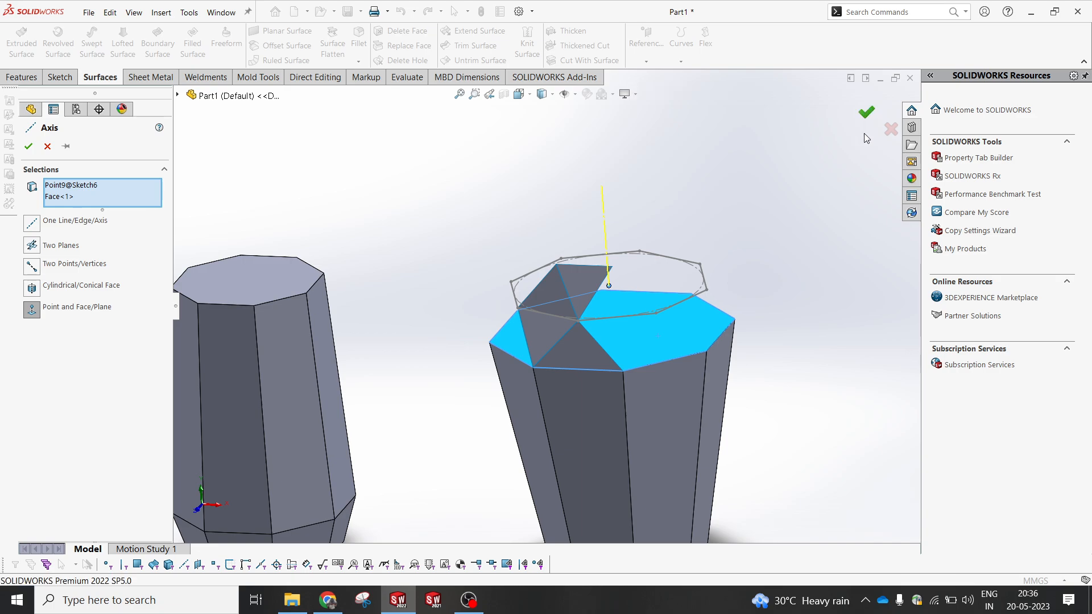
click(866, 112)
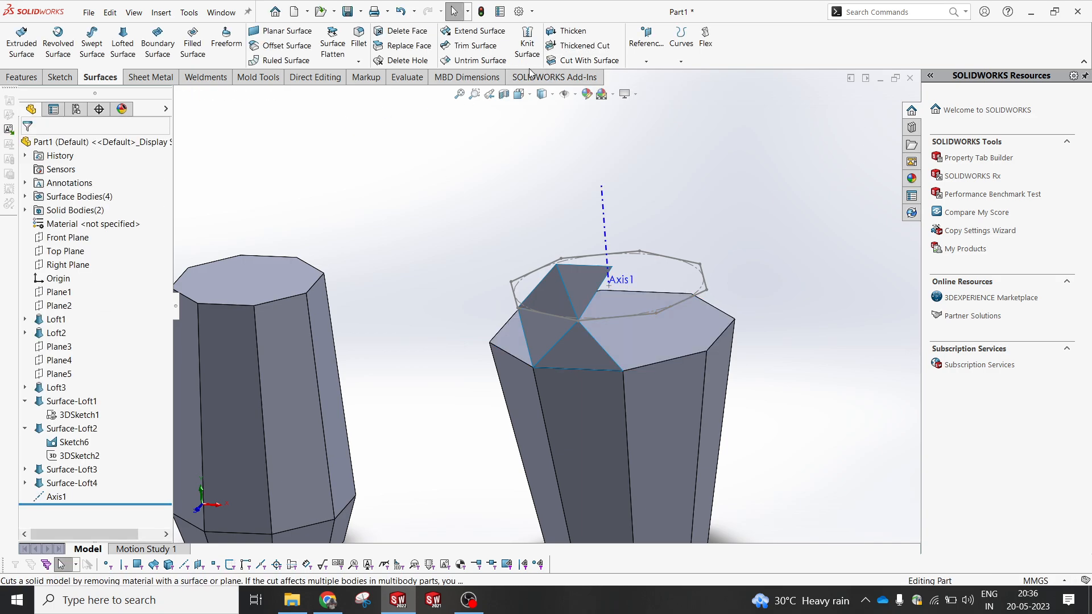
click(534, 52)
key(Escape)
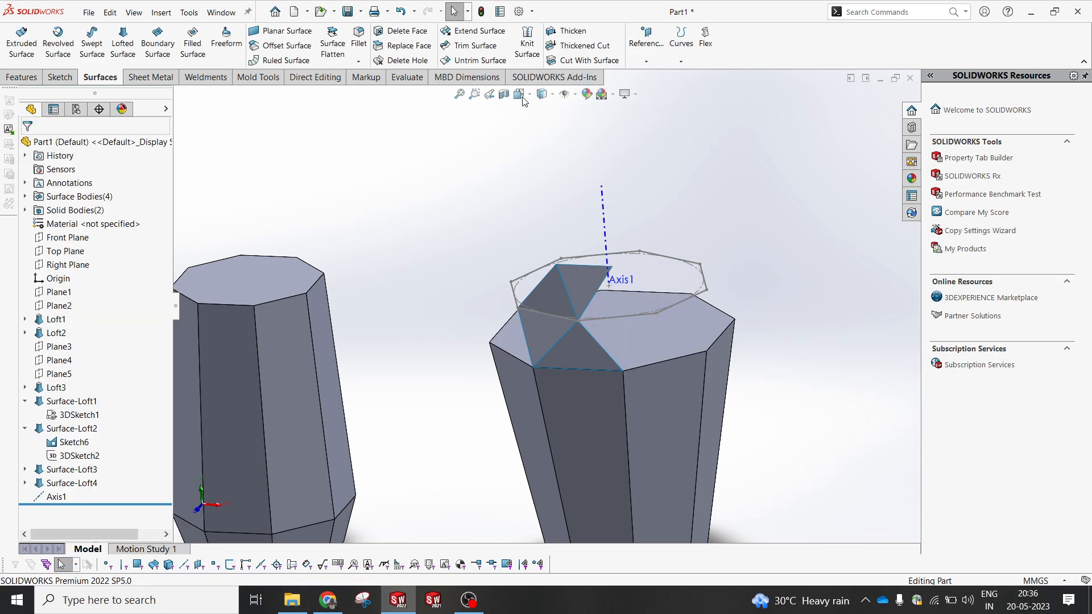
- Circular-pattern the four triangular surface bodies, Surface-Loft1 to Surface-Loft4, around Axis1 with 8 instances equally spaced over 360 degrees
click(22, 77)
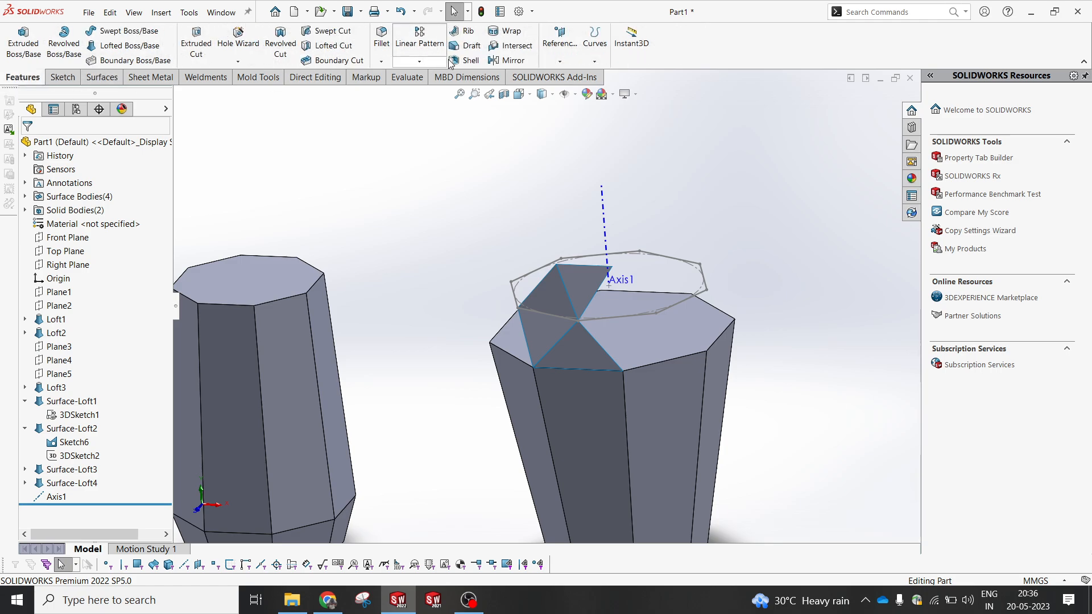
click(419, 61)
click(428, 90)
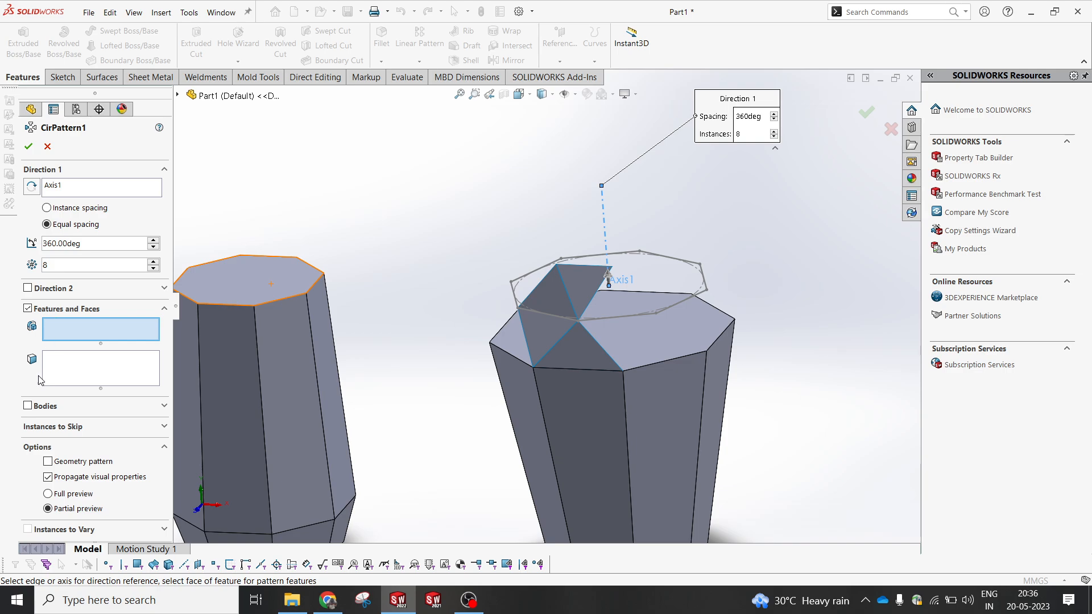
click(39, 406)
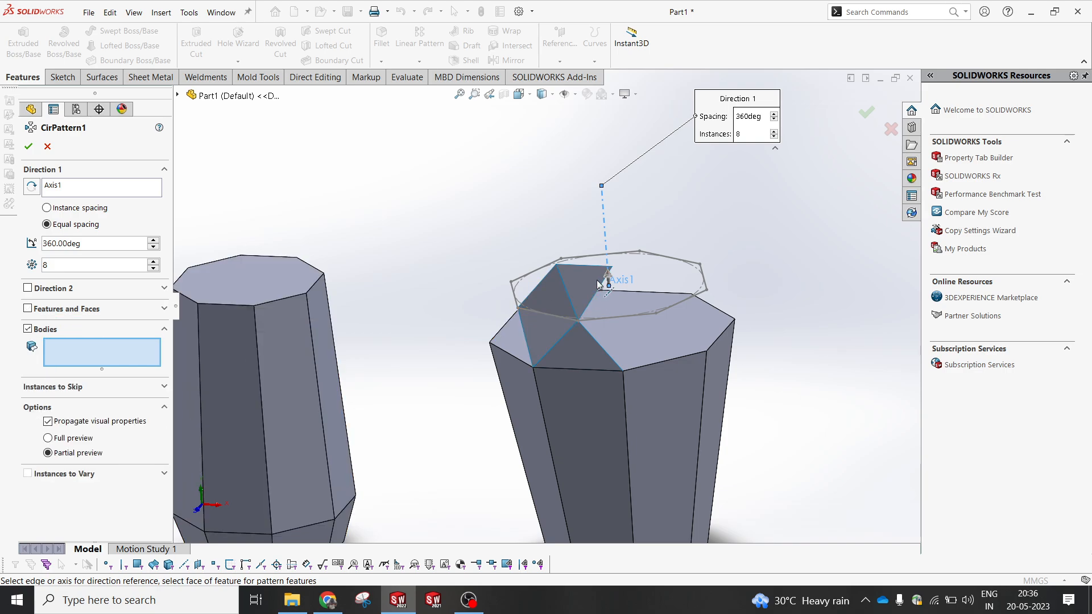
click(553, 297)
click(553, 297)
click(547, 326)
click(575, 357)
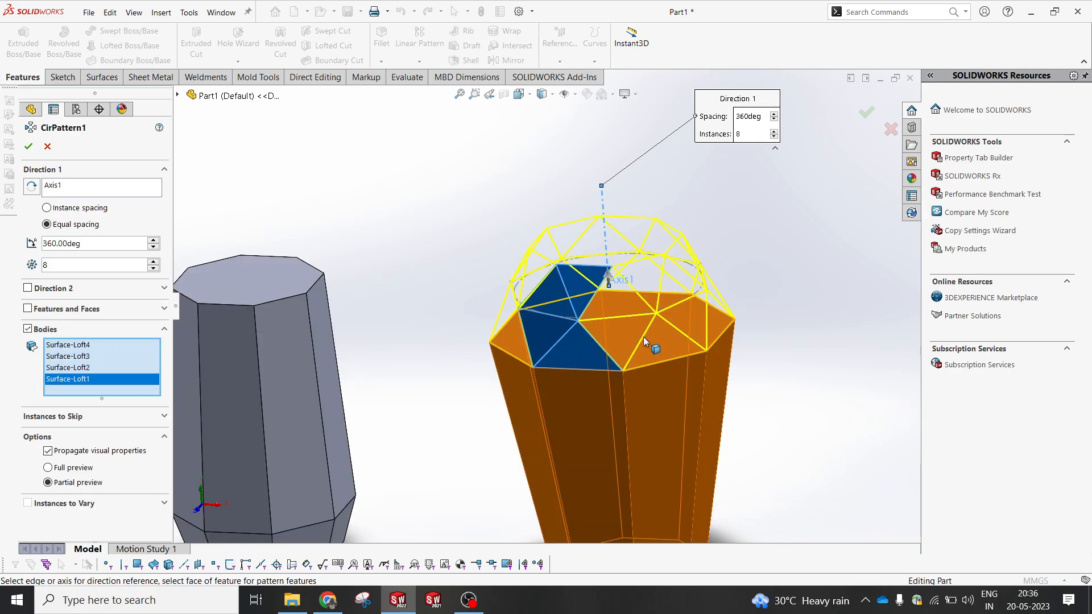
mouse_move(642, 338)
middle_down()
mouse_move(649, 314)
mouse_move(654, 323)
middle_up()
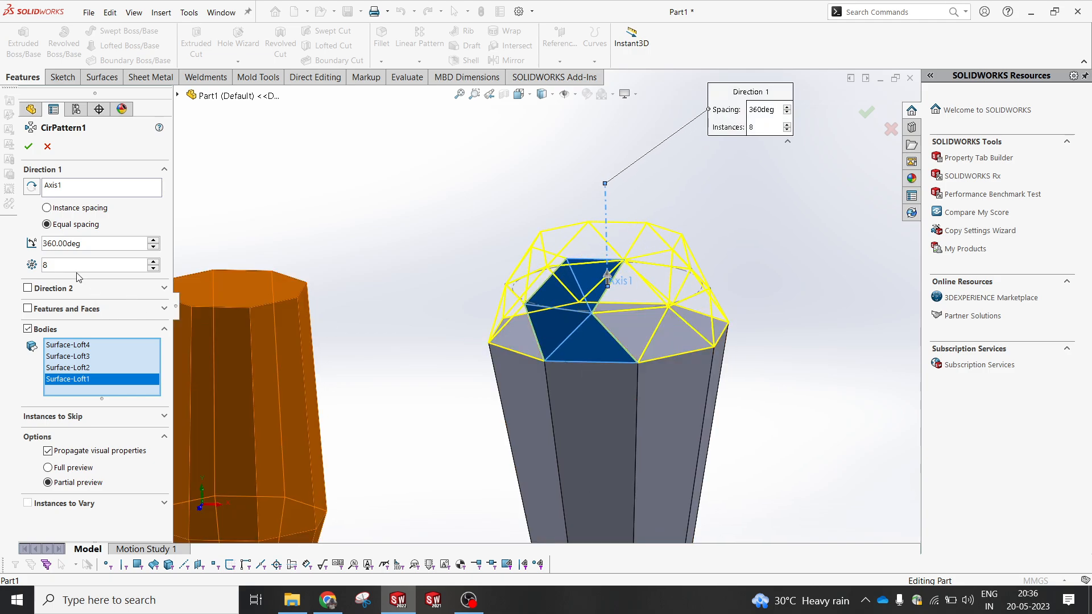
click(28, 147)
- Hide the reference axis rising through the center of the patterned surfaces
mouse_move(800, 271)
middle_down()
mouse_move(766, 258)
mouse_move(816, 258)
mouse_move(780, 275)
middle_up()
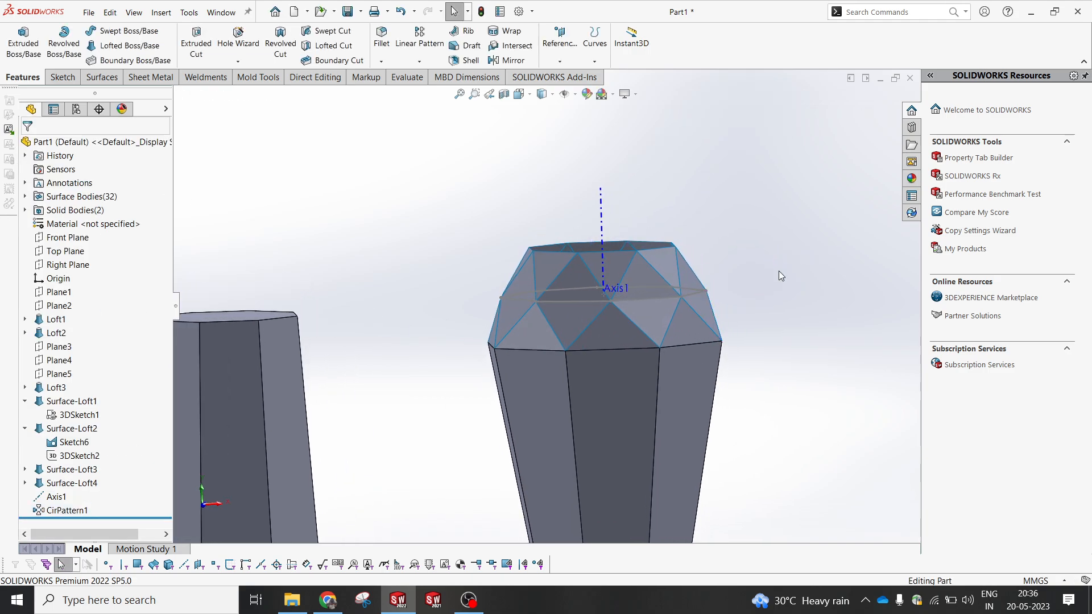
click(605, 192)
click(652, 164)
middle_drag(691, 220, 709, 269)
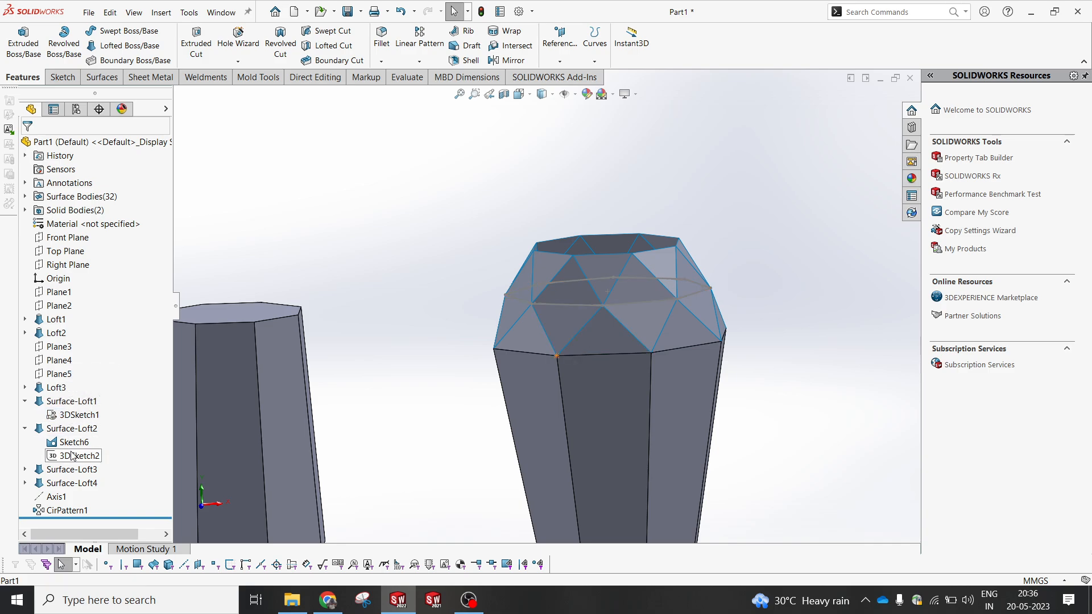
- Examine the sketches absorbed in Surface-Loft1 to Surface-Loft4 to find the one displayed around the patterned surfaces
click(24, 484)
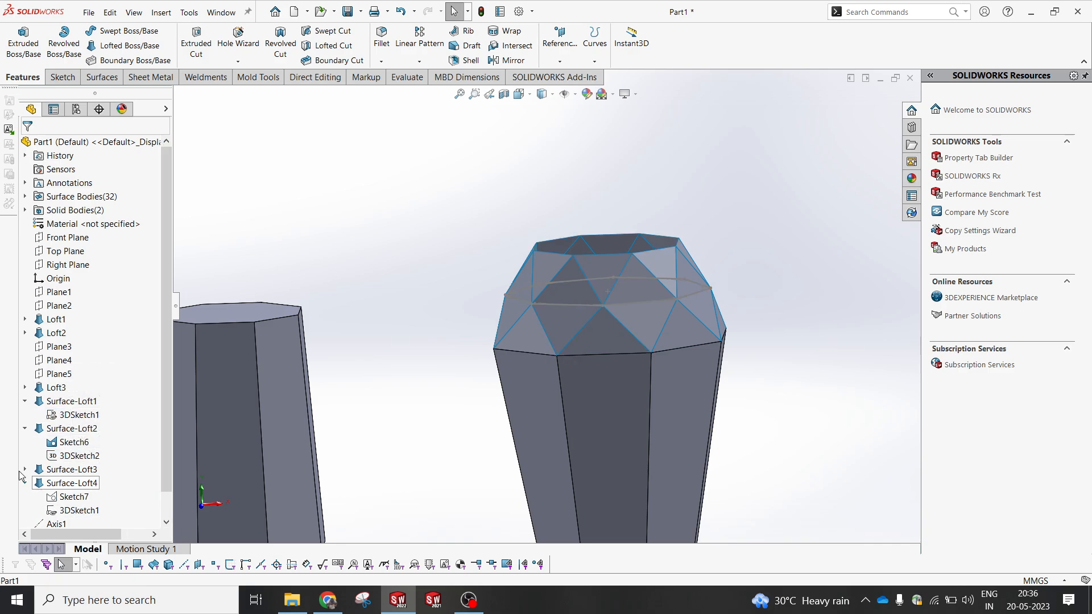
click(24, 469)
click(79, 483)
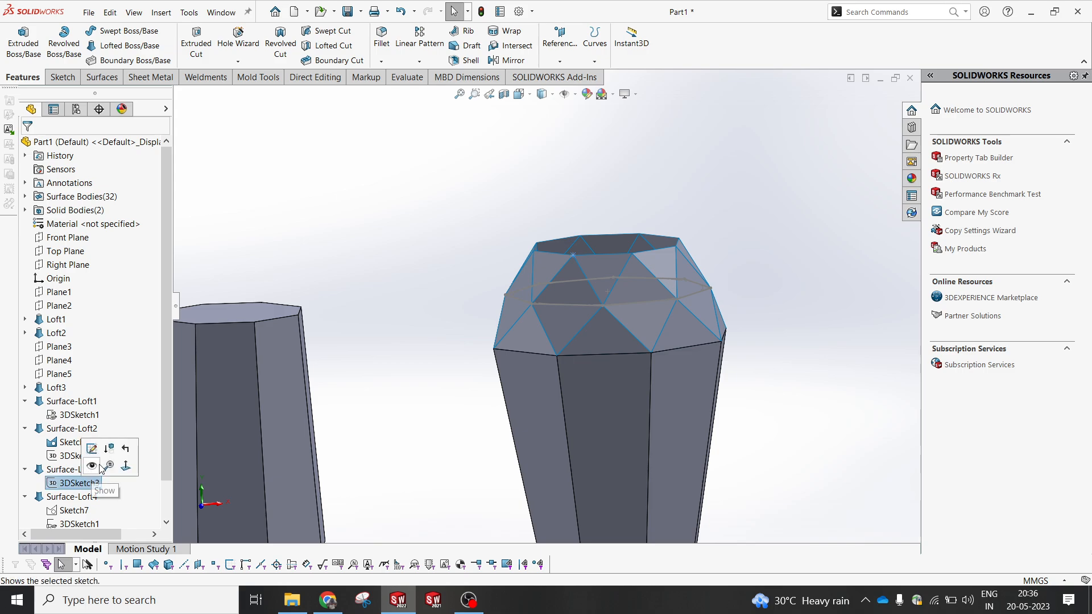
click(92, 466)
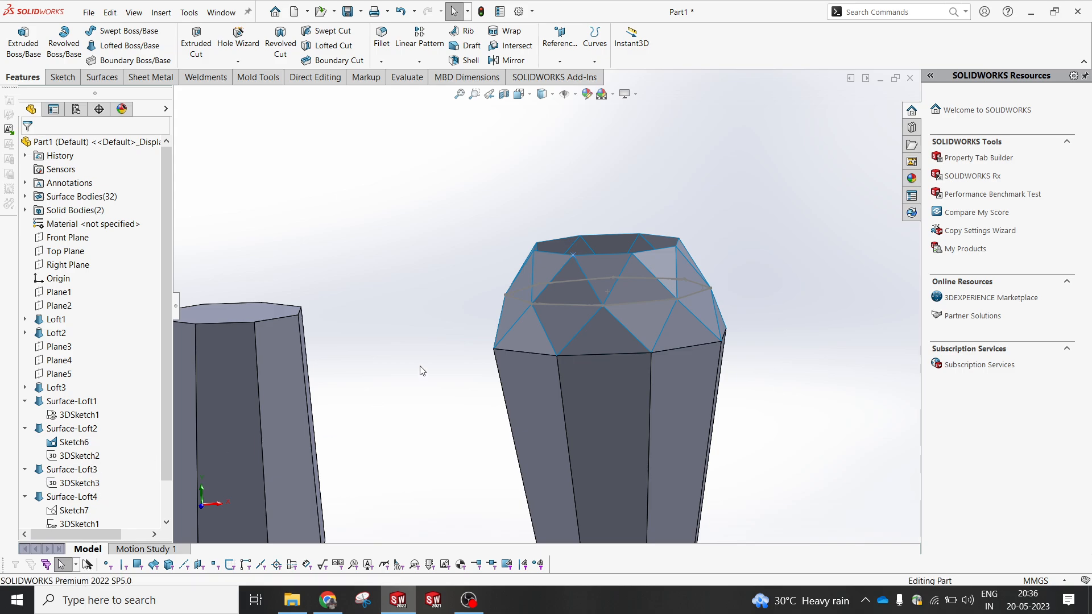
click(597, 309)
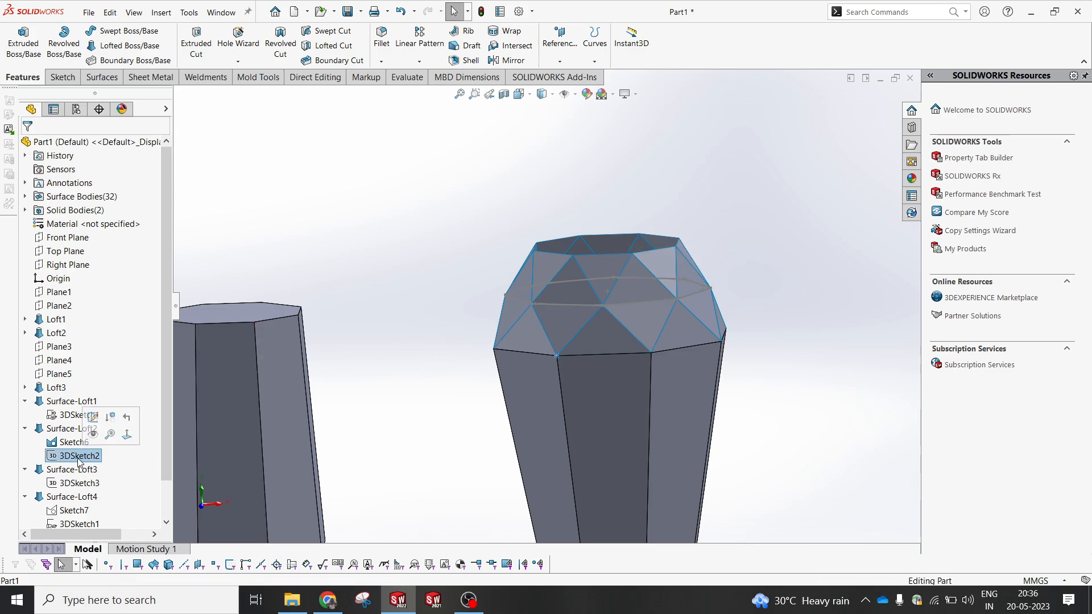
click(84, 416)
scroll(84, 418, down, 1)
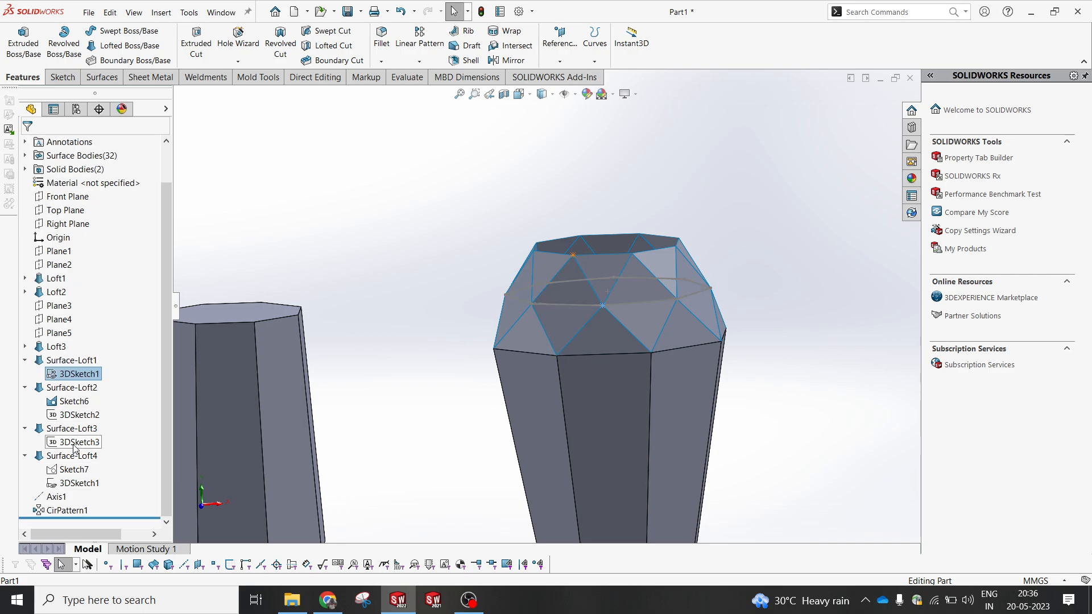
click(74, 484)
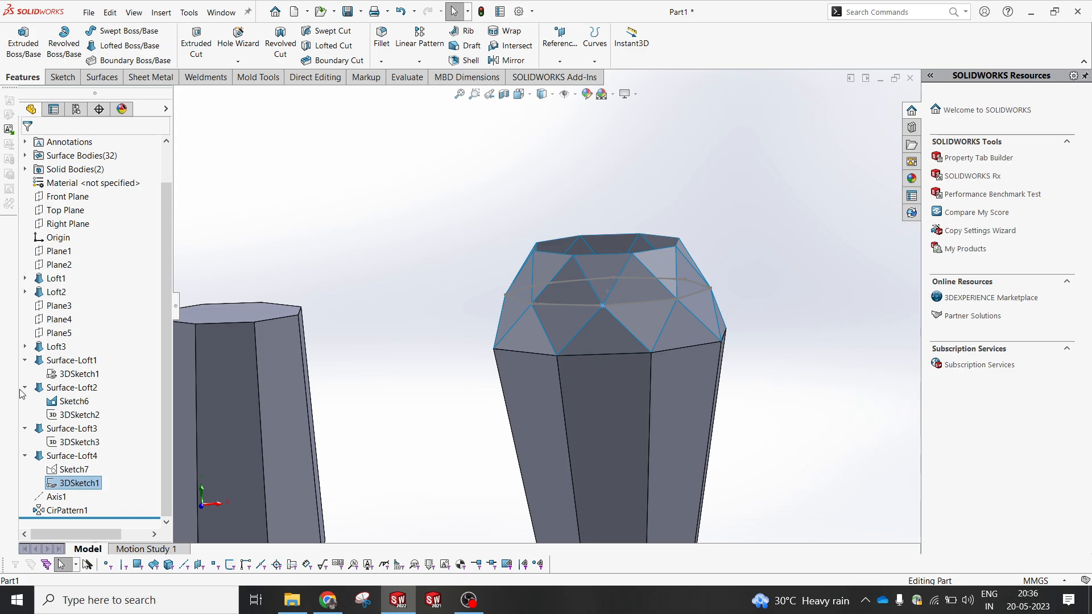
click(55, 377)
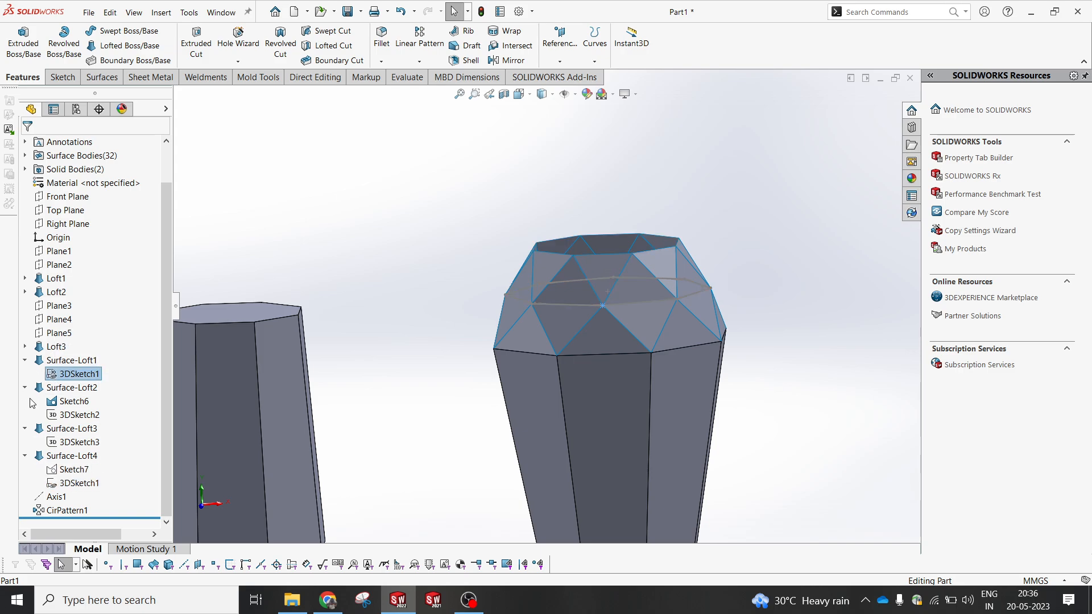
- Hide the Sketch6 octagon running around the middle of the patterned surfaces
click(699, 295)
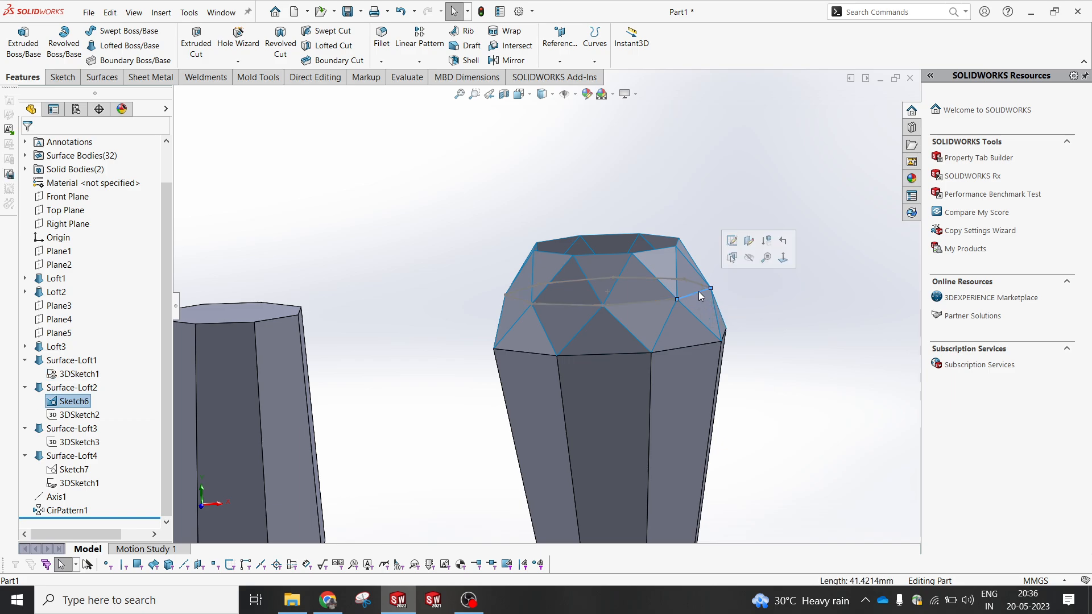
click(703, 286)
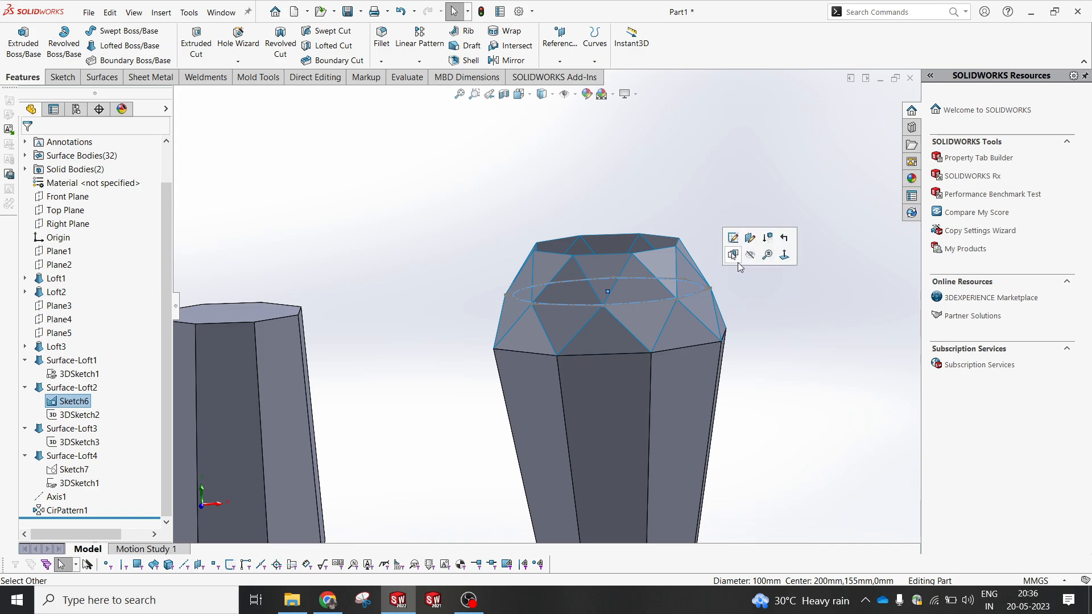
click(780, 324)
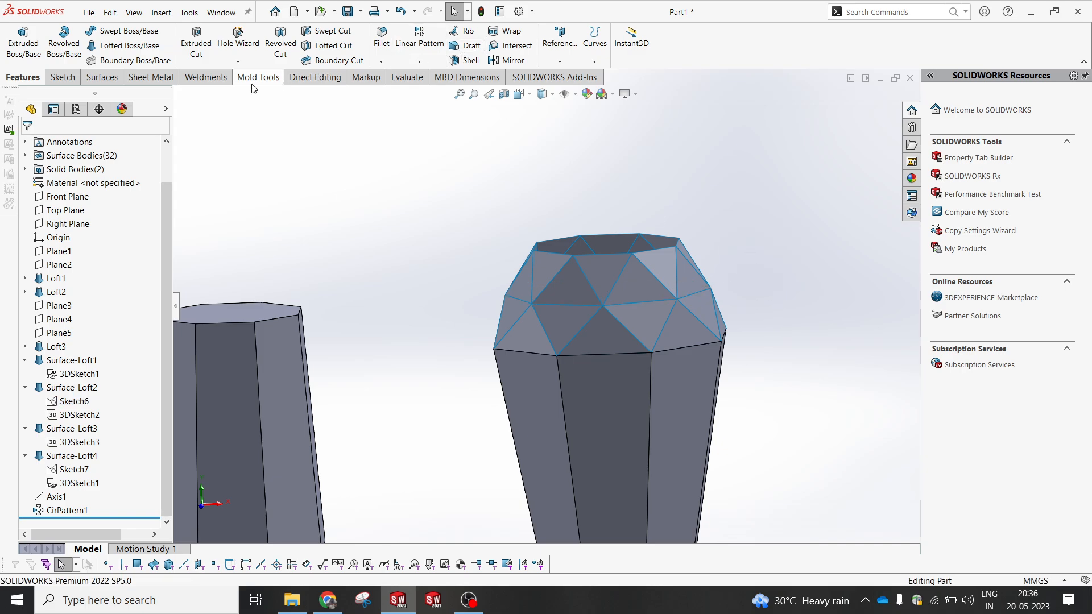
- Knit all the triangular lofted and patterned surfaces above the second body into one surface, with Merge entities enabled
click(102, 78)
click(528, 43)
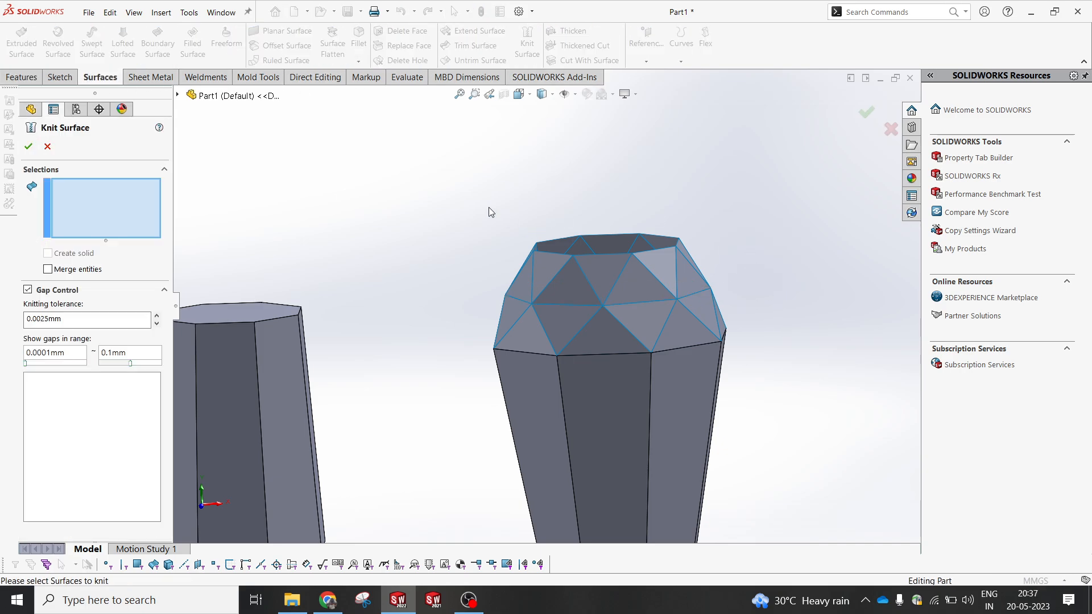
drag(444, 181, 849, 418)
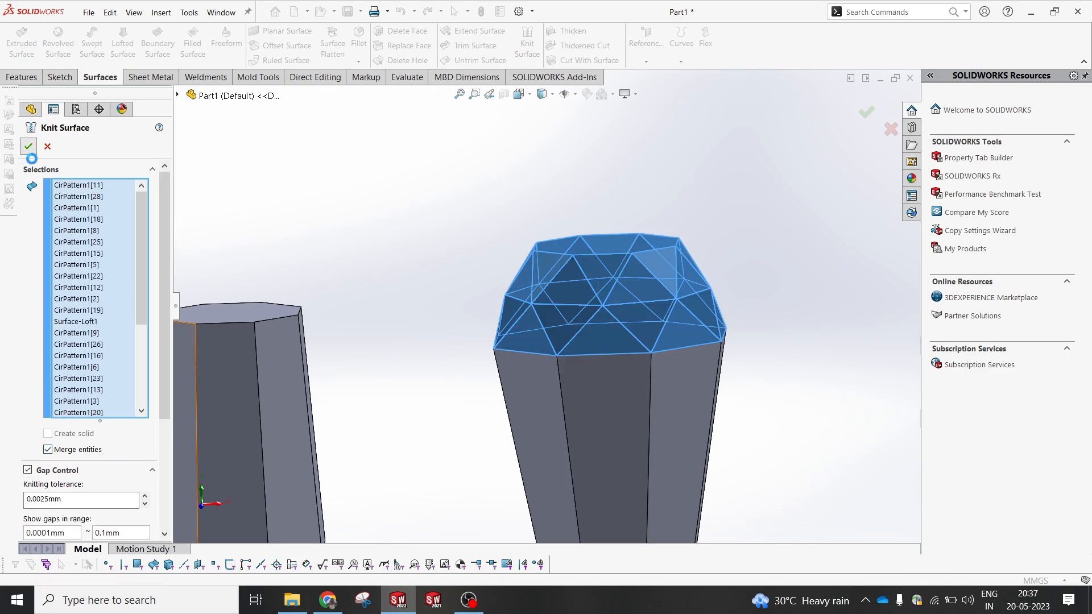
click(28, 147)
- Hide the tapered body under the dome and close the dome's lower octagonal opening with a filled surface bounded by its eight edges
click(677, 396)
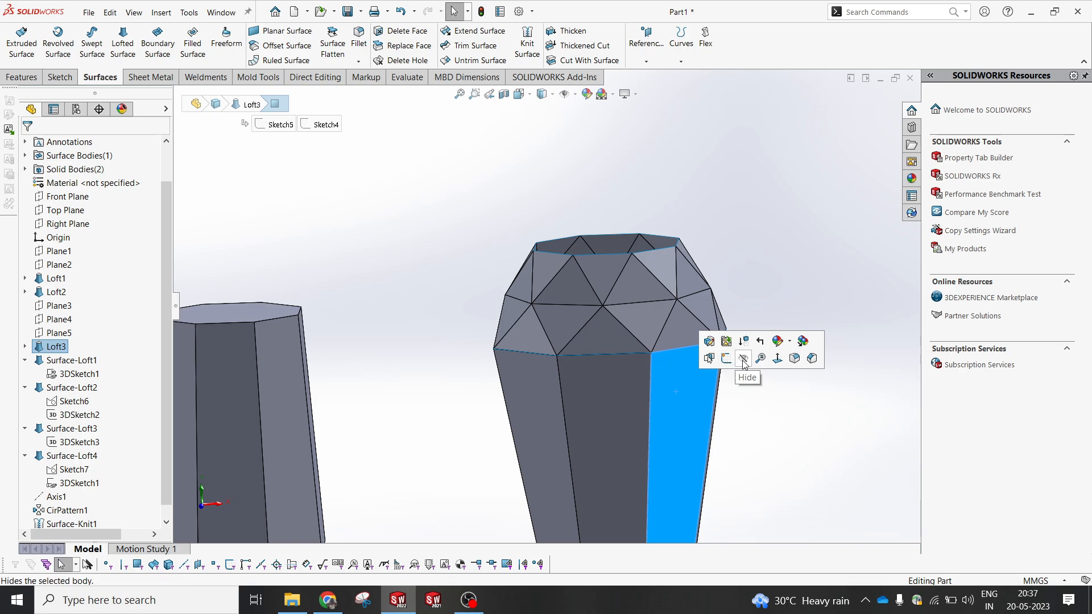
click(742, 364)
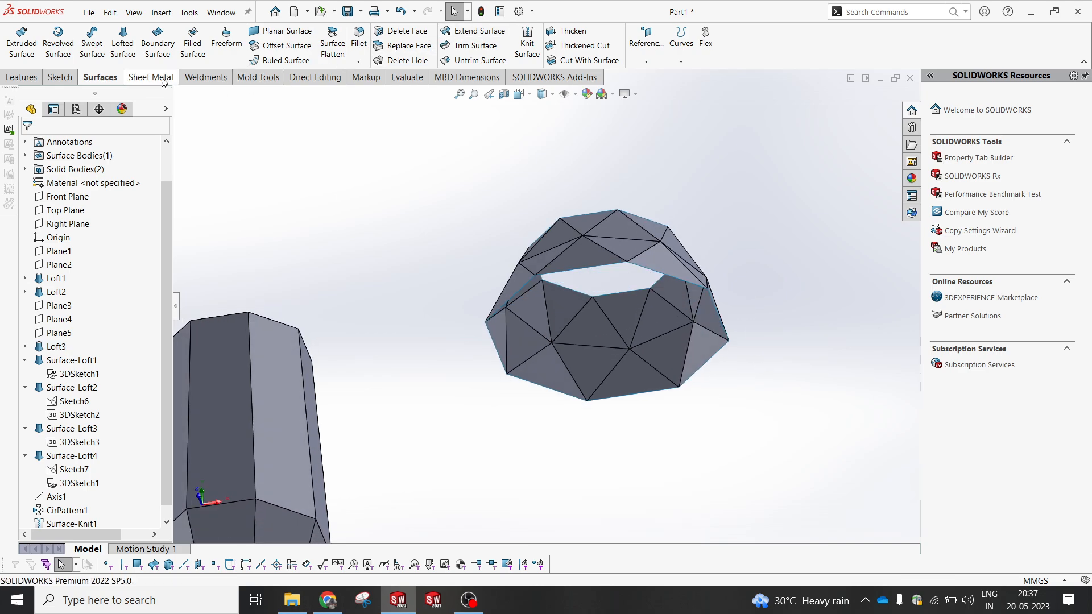
click(193, 43)
middle_drag(641, 309, 452, 265)
click(457, 282)
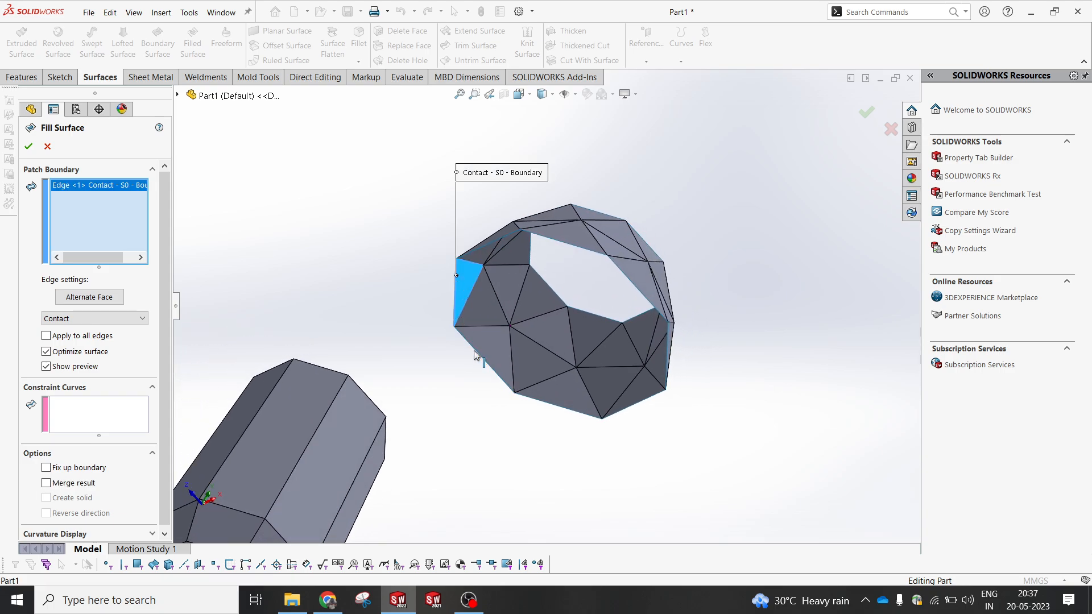
click(482, 357)
click(541, 405)
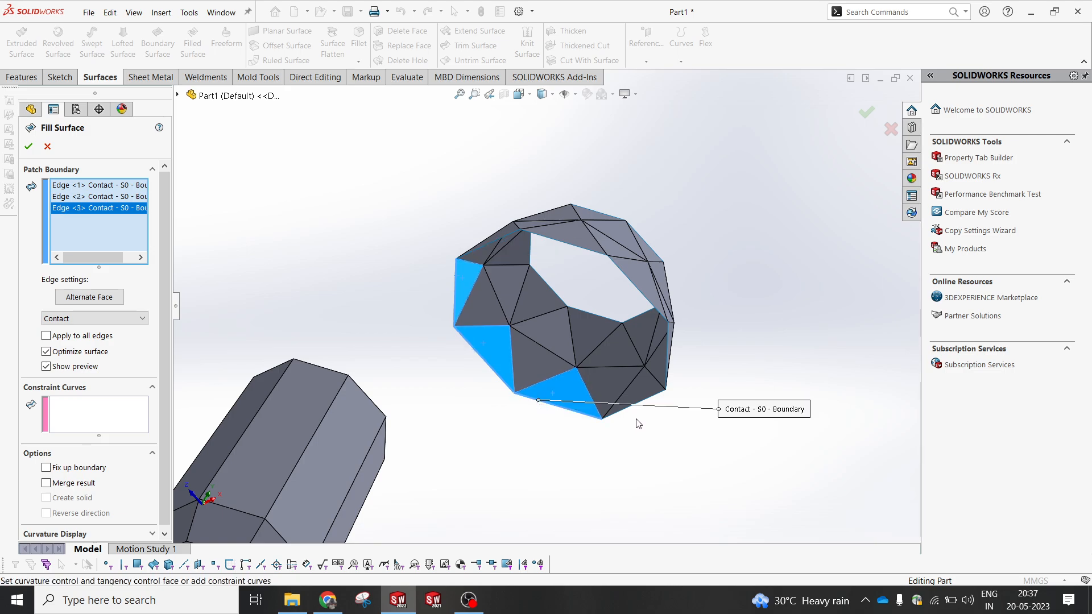
click(639, 408)
middle_drag(687, 360, 700, 344)
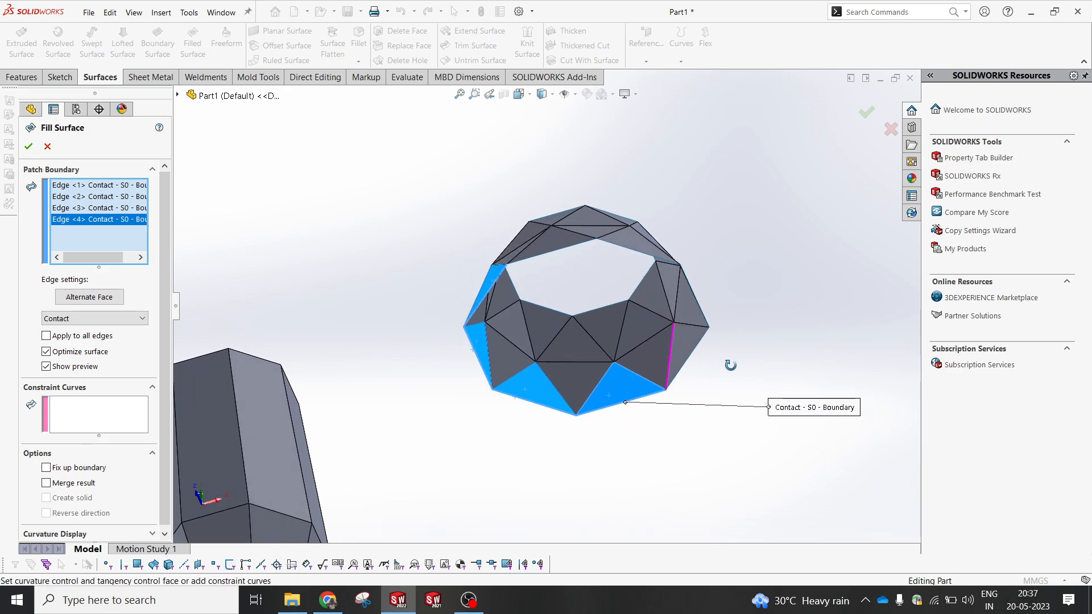
click(705, 326)
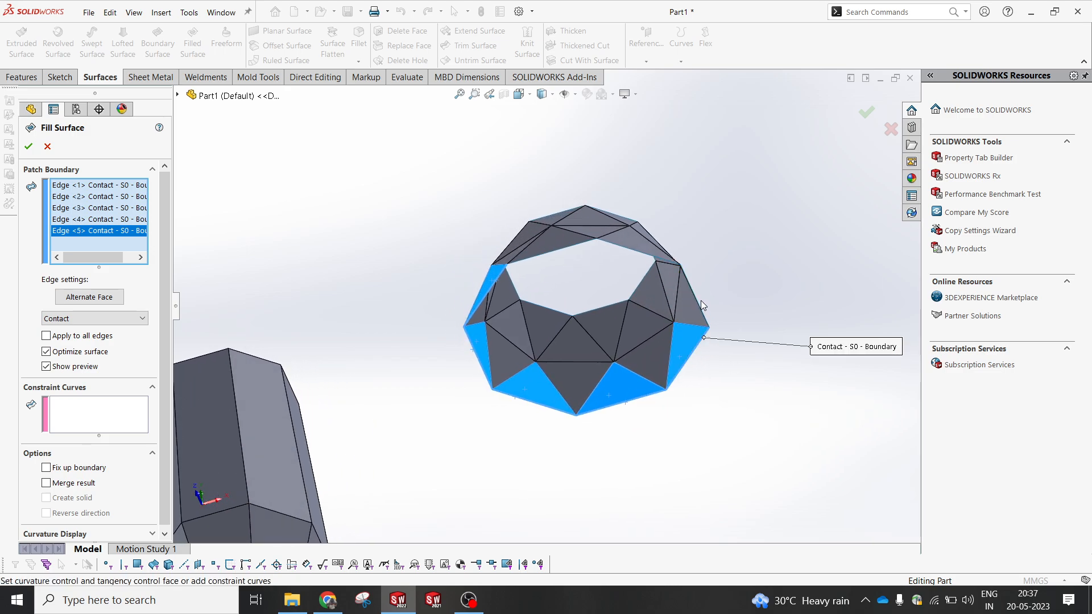
click(703, 306)
middle_drag(703, 306, 612, 320)
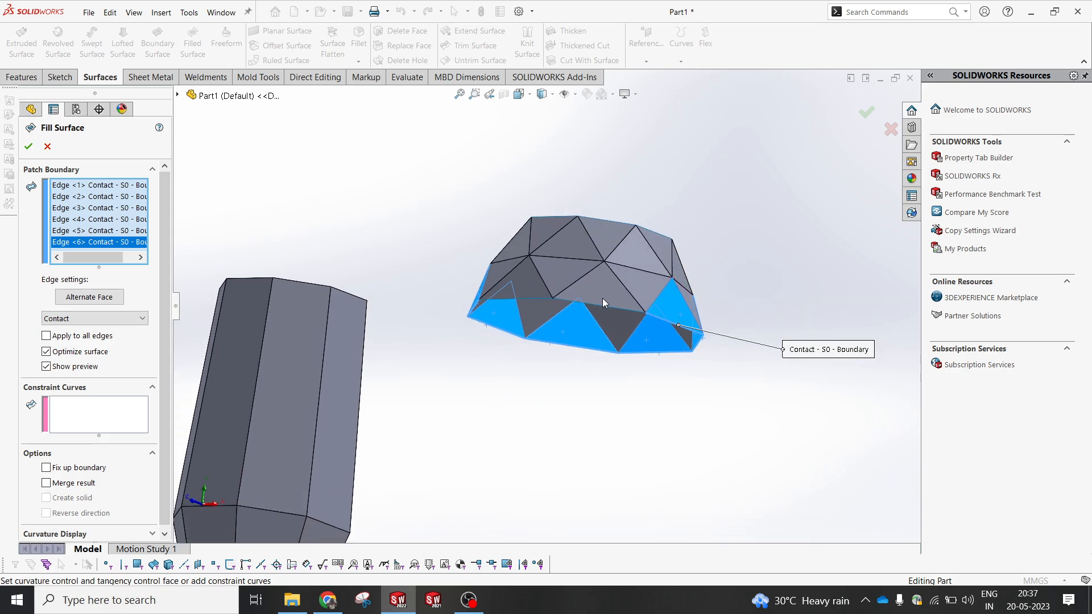
click(601, 304)
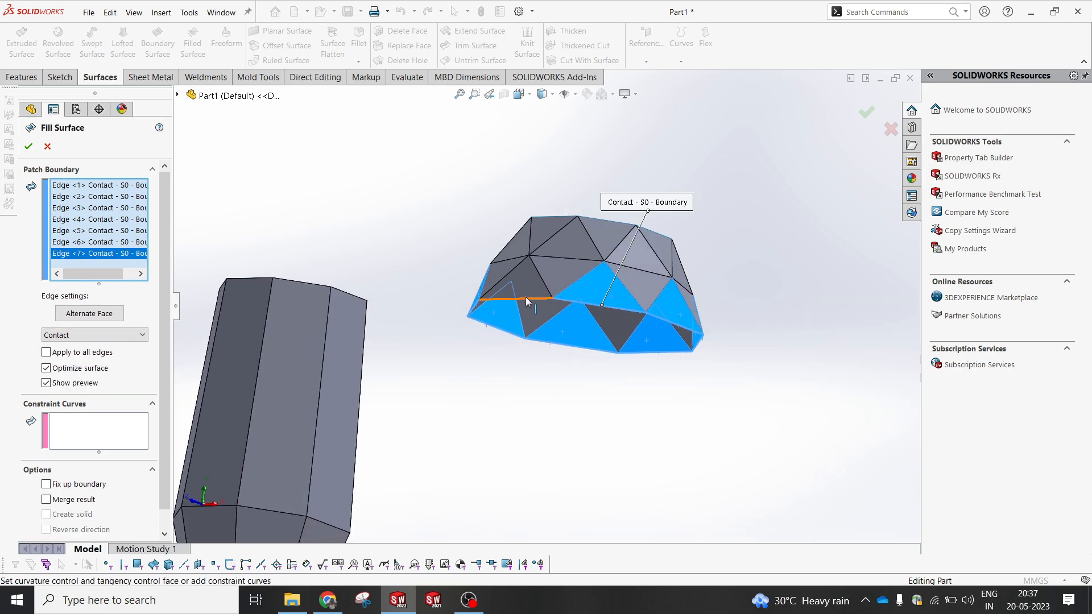
click(527, 302)
middle_drag(526, 302, 502, 422)
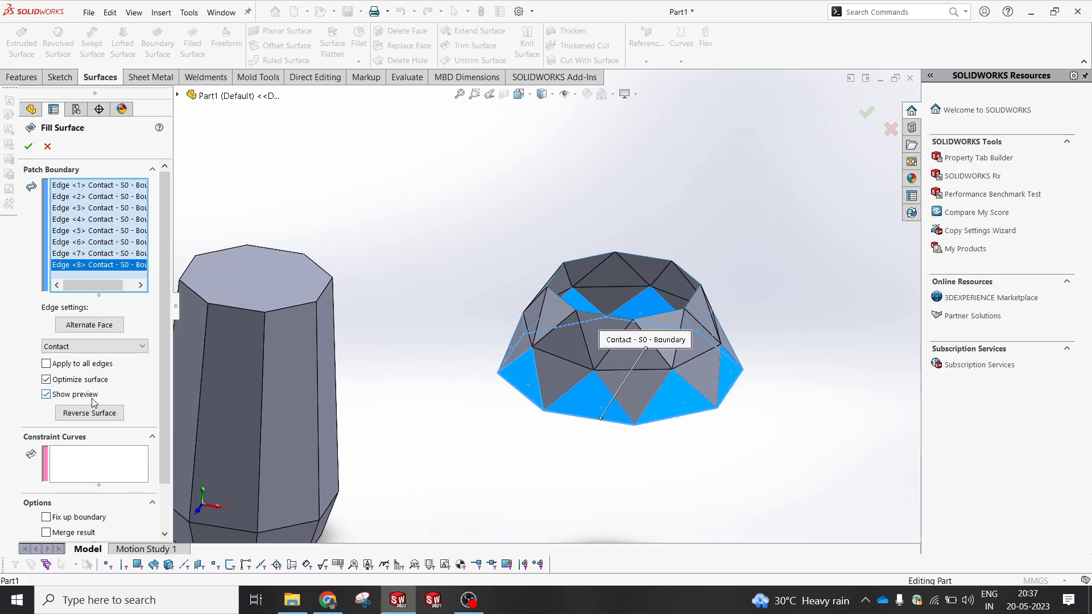
click(32, 149)
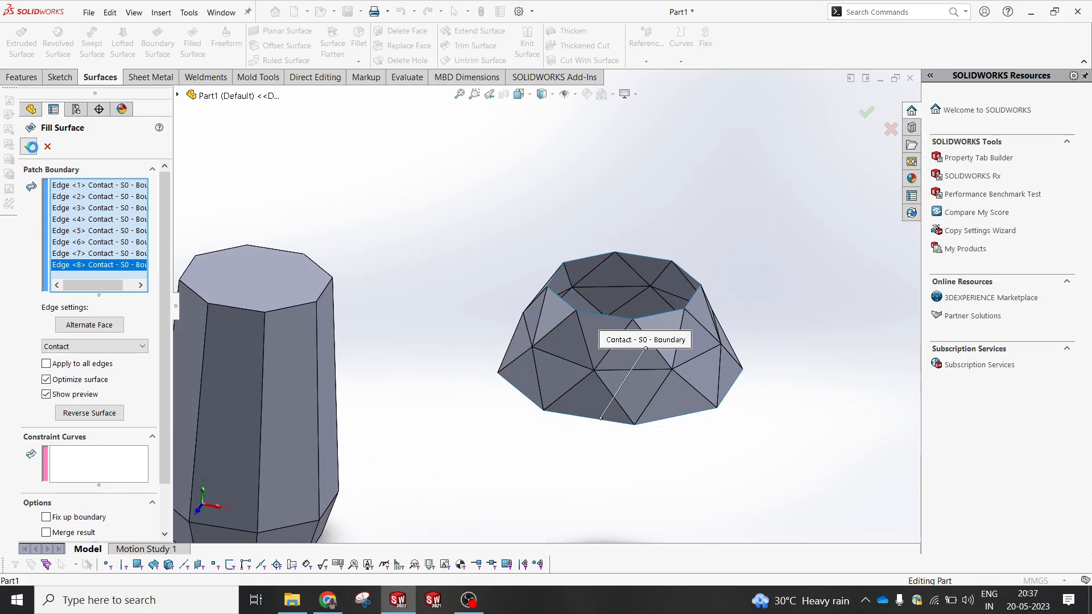
- Knit the faceted dome surface and the filled surface across its base into one surface, leaving Merge entities off
middle_drag(666, 449, 674, 337)
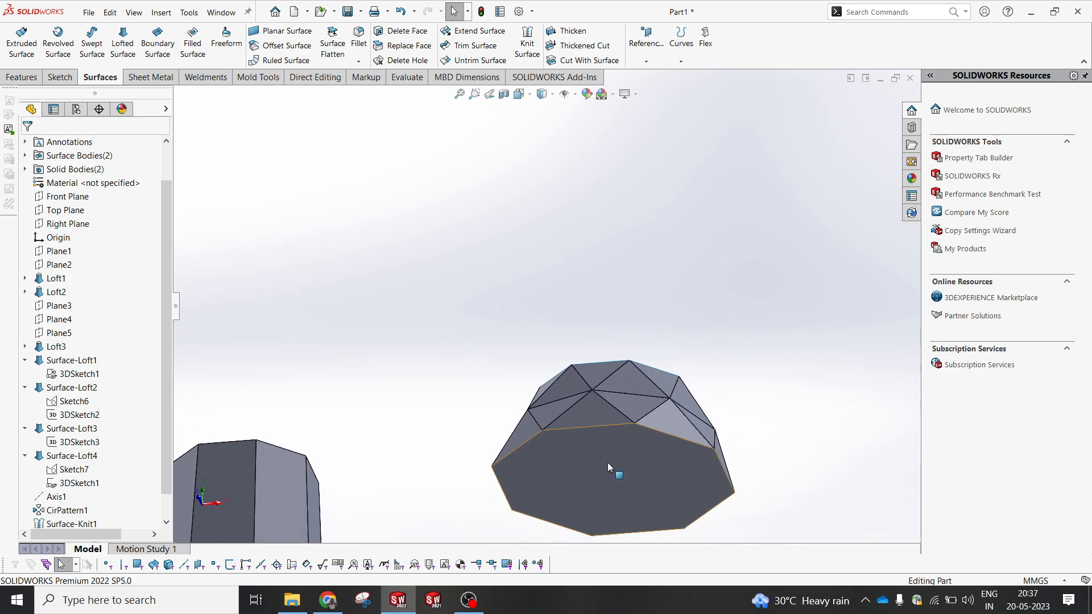
middle_drag(631, 409, 596, 505)
scroll(735, 288, down, 3)
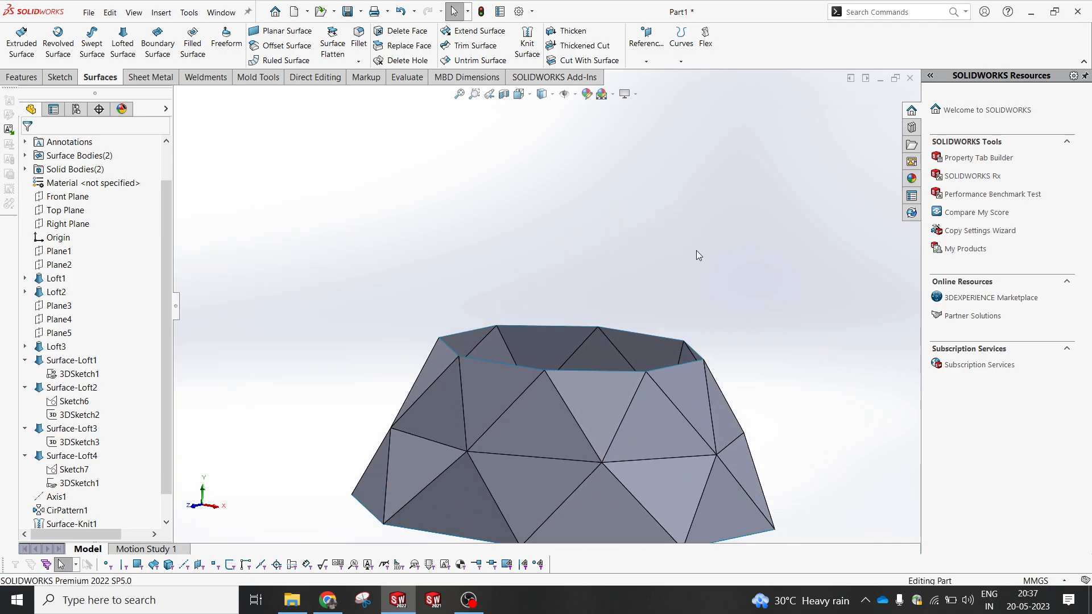
click(527, 42)
click(636, 434)
middle_drag(636, 434, 592, 451)
click(593, 476)
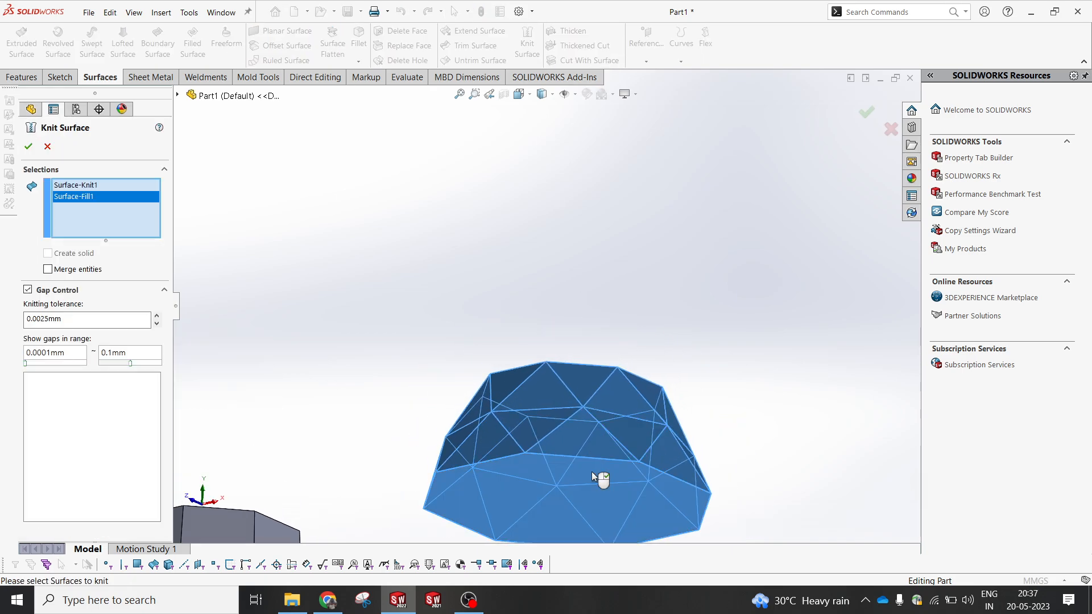
click(30, 145)
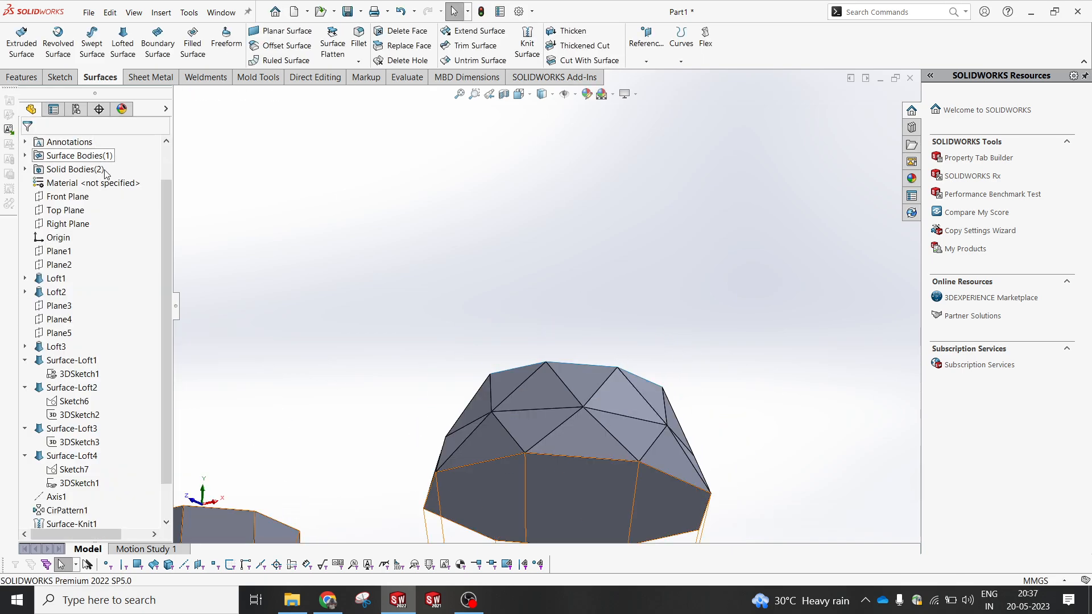
- Fill the dome's upper octagonal opening from its eight edges using Contact, with Merge result and Create solid enabled
middle_drag(551, 339, 555, 376)
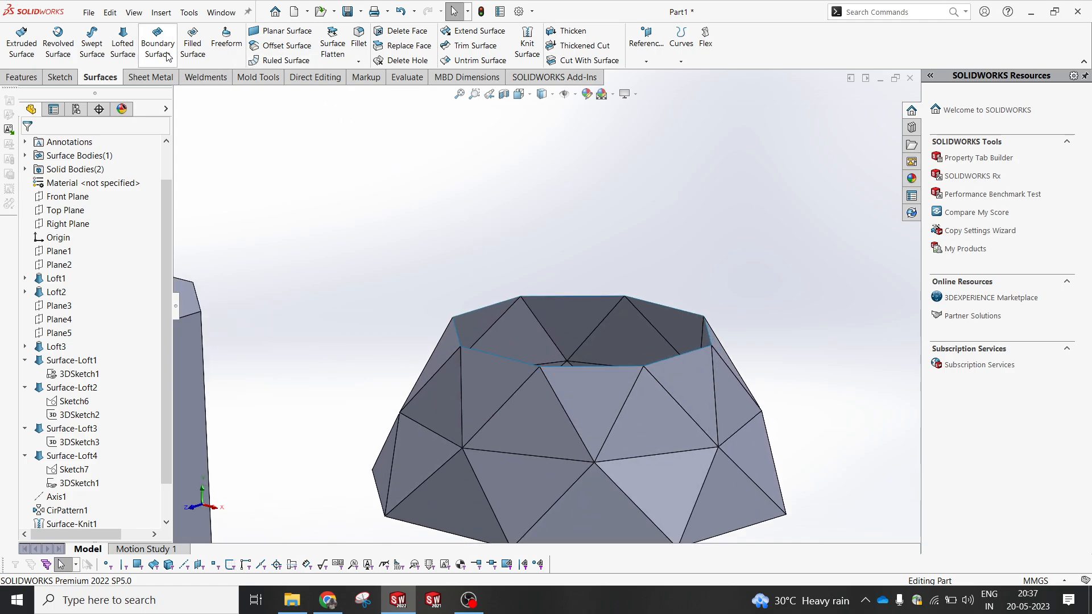
click(193, 43)
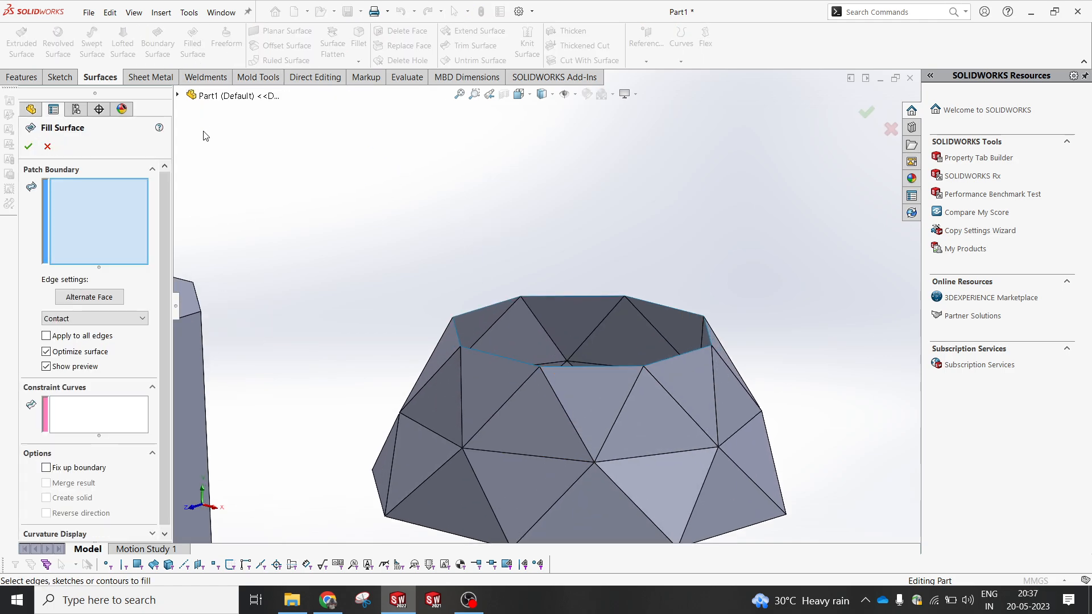
click(493, 307)
click(558, 297)
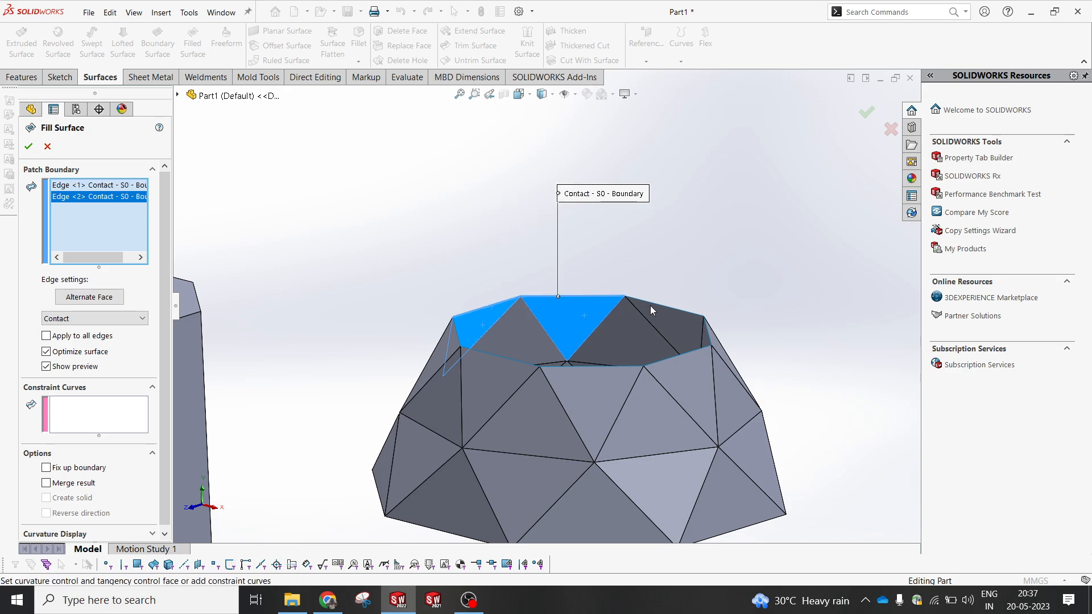
click(667, 307)
middle_drag(719, 319, 751, 346)
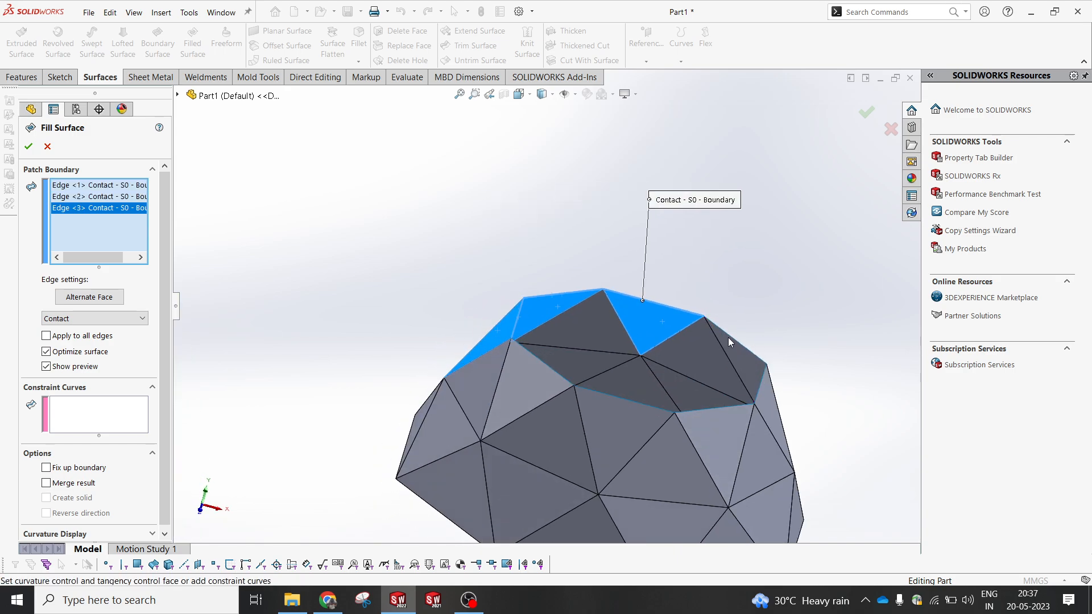
click(728, 337)
click(766, 370)
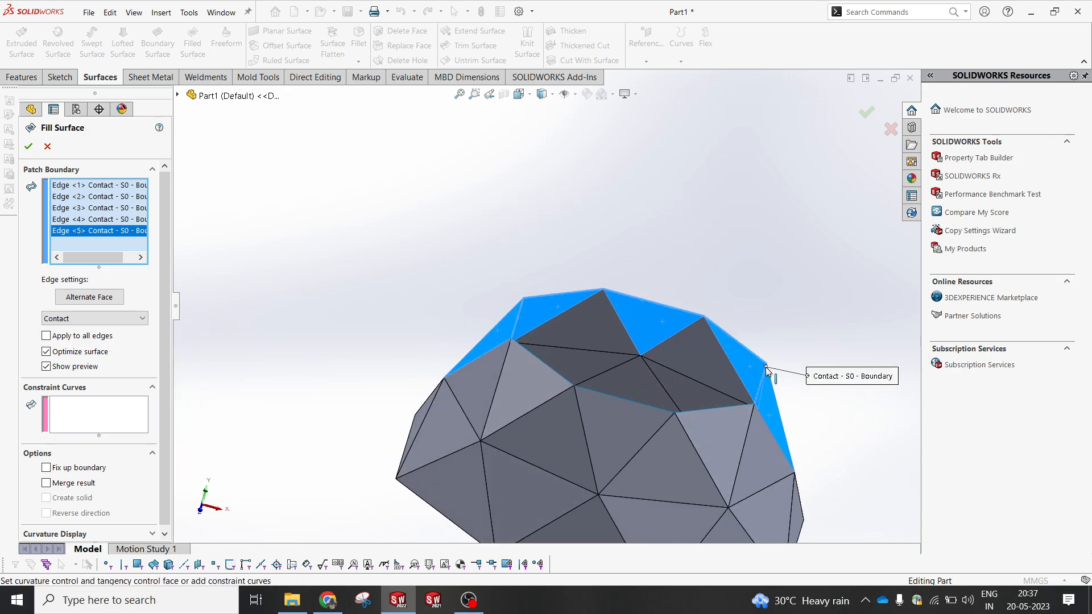
middle_drag(767, 370, 512, 399)
click(752, 422)
click(498, 391)
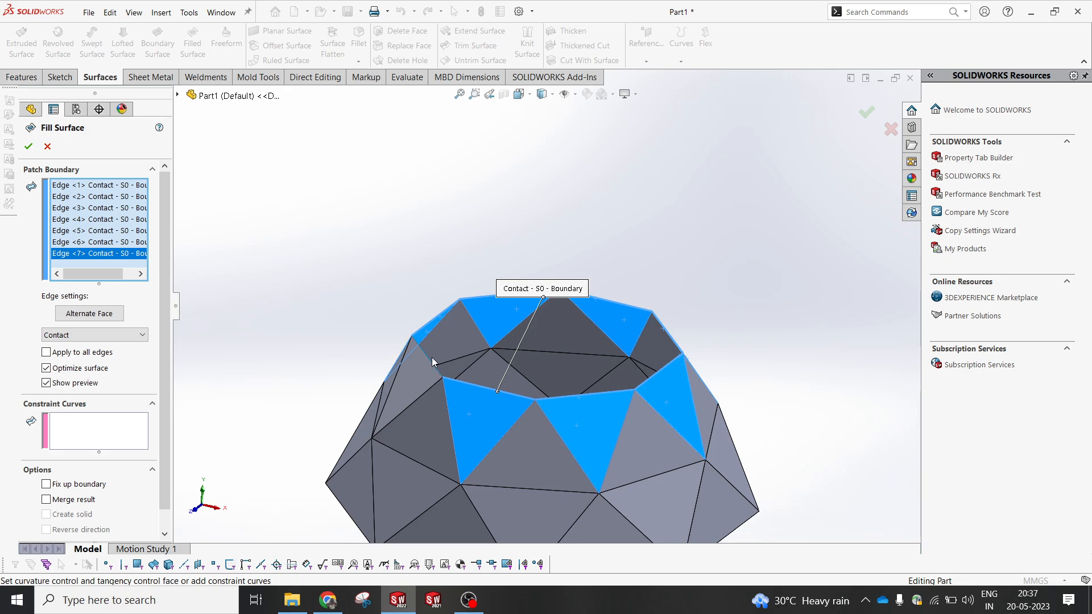
click(430, 363)
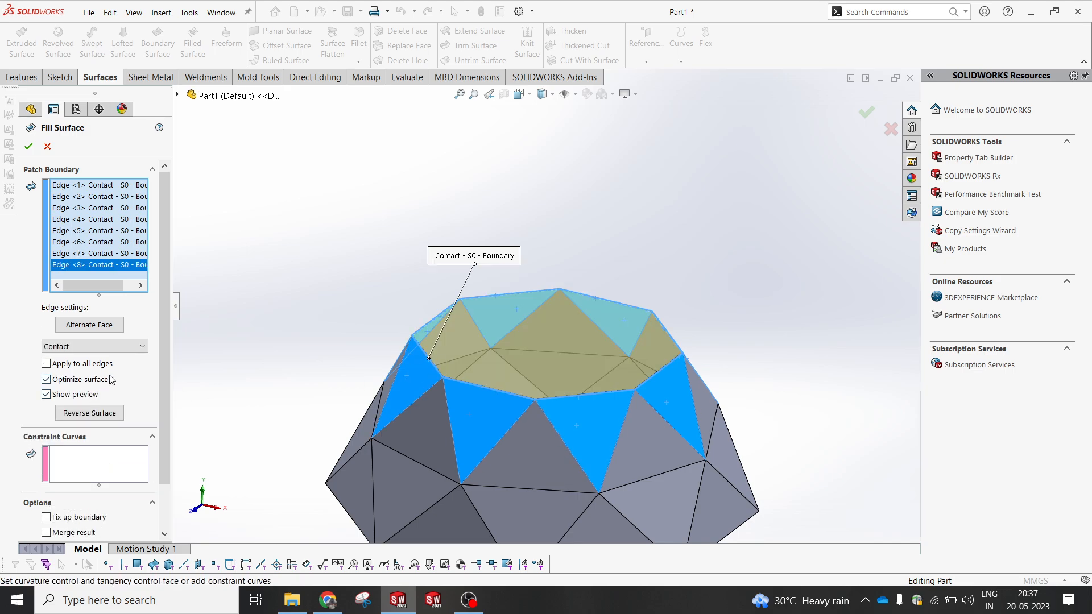
scroll(156, 370, down, 3)
click(73, 479)
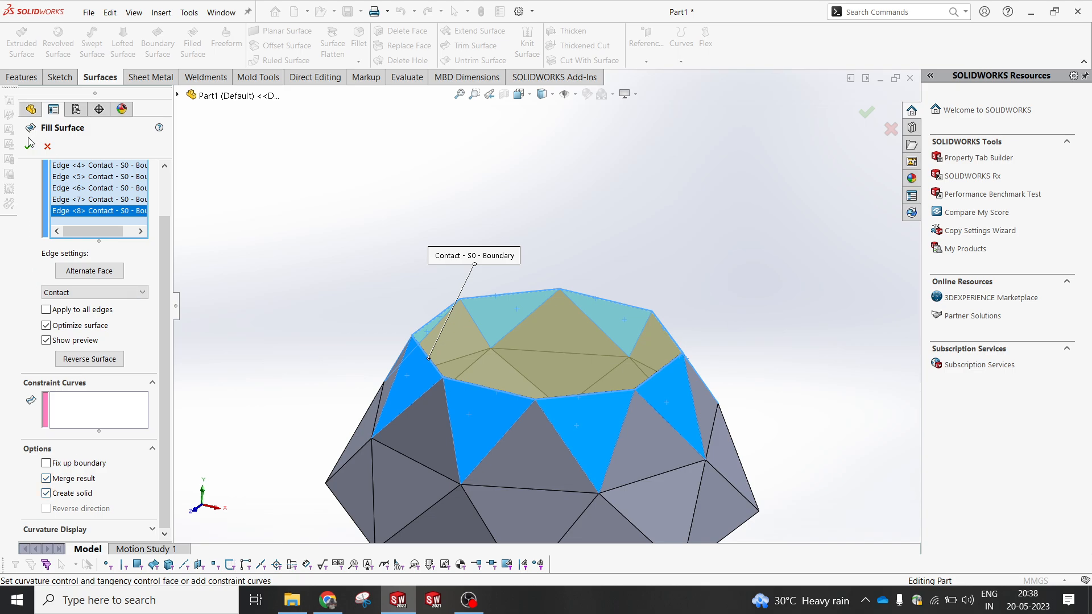
click(29, 143)
- Show the hidden Loft3 solid body beneath the dome again
scroll(71, 276, up, 1)
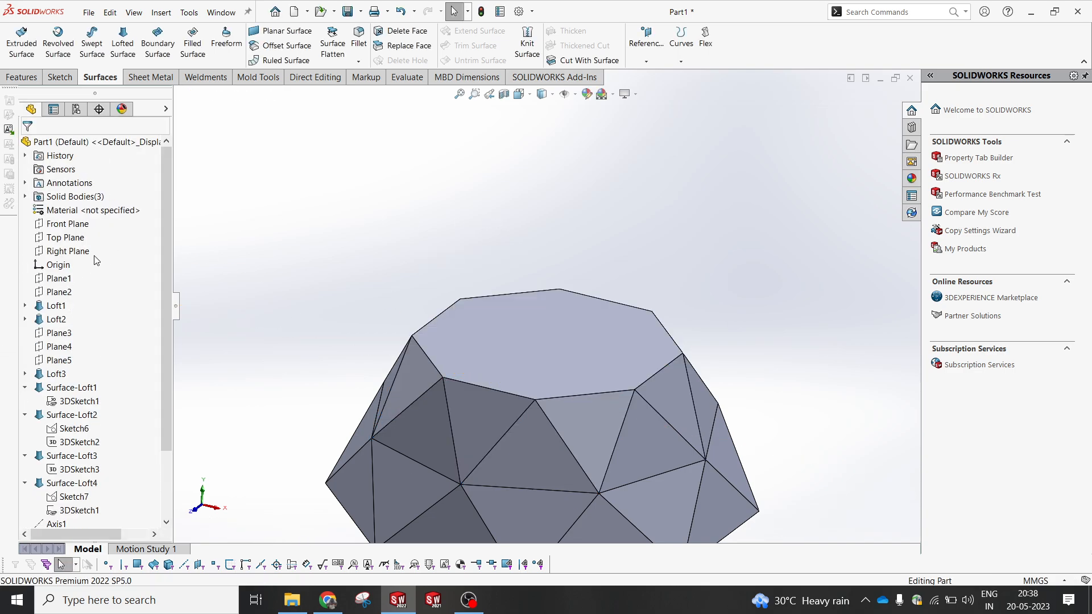
click(25, 197)
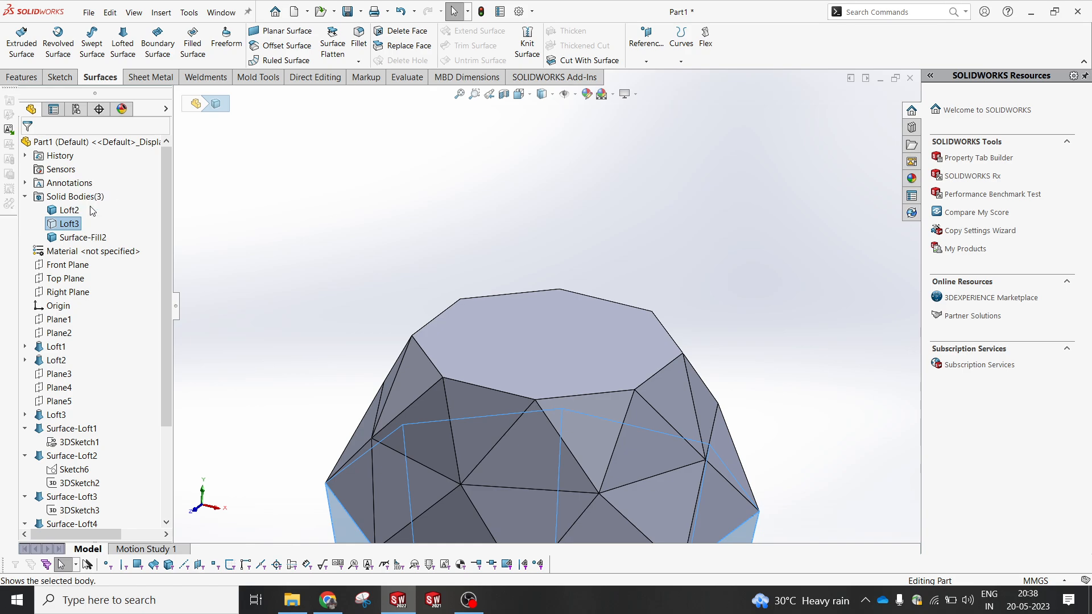
scroll(565, 288, up, 5)
middle_drag(564, 289, 662, 345)
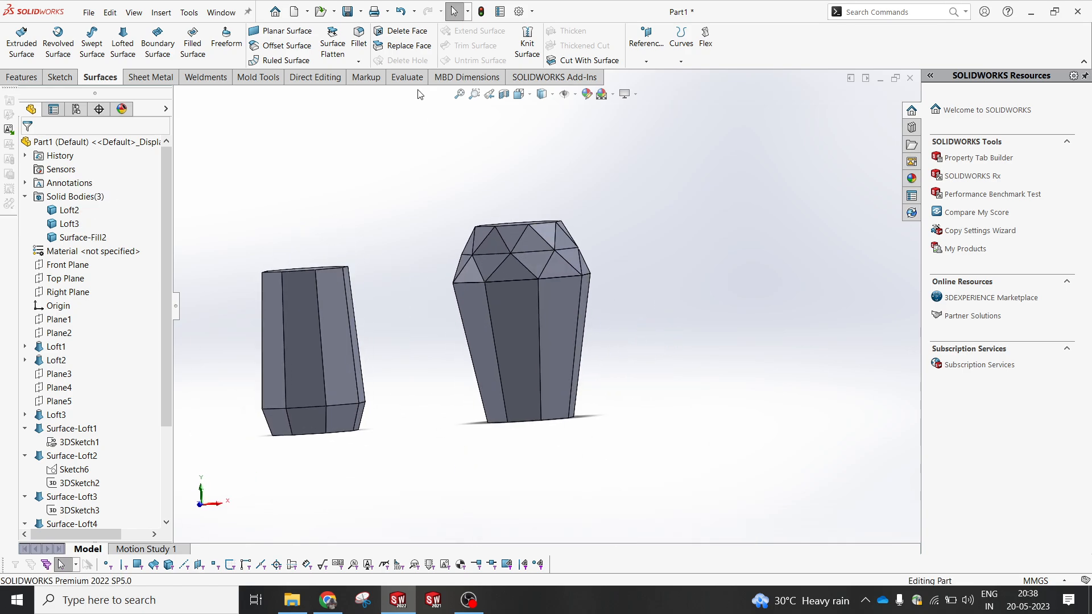
- Combine the Loft3 and Surface-Fill2 bodies into one solid with the Add operation
click(21, 77)
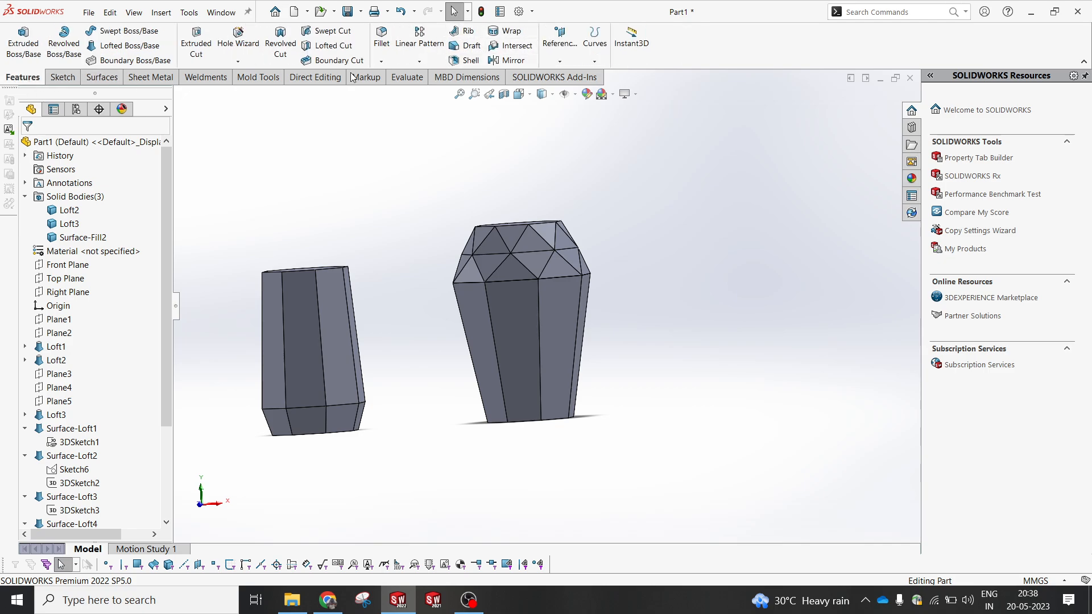
click(315, 77)
click(308, 37)
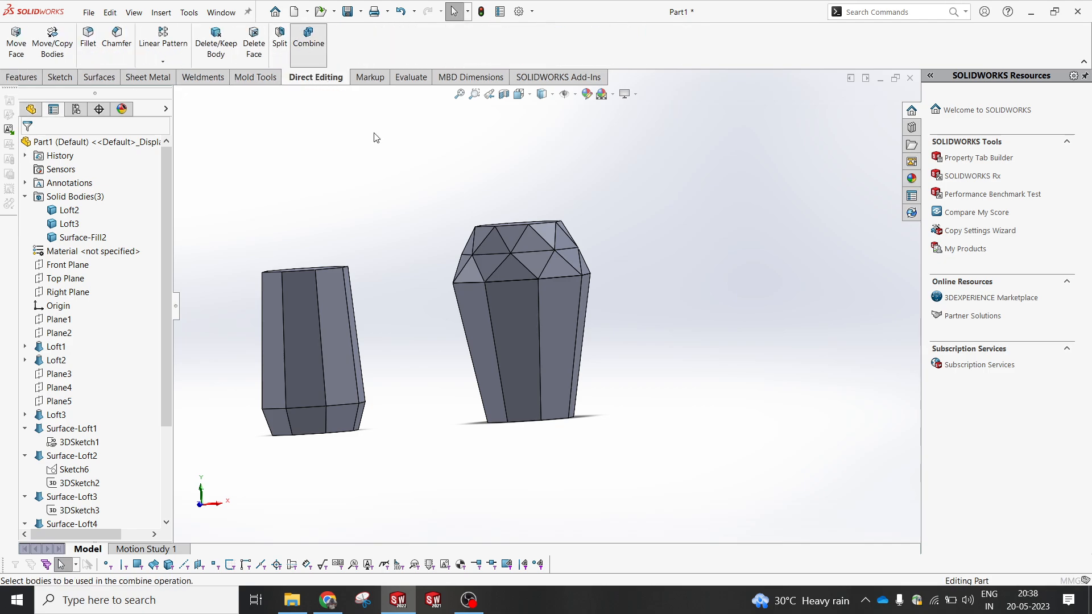
click(559, 278)
click(559, 276)
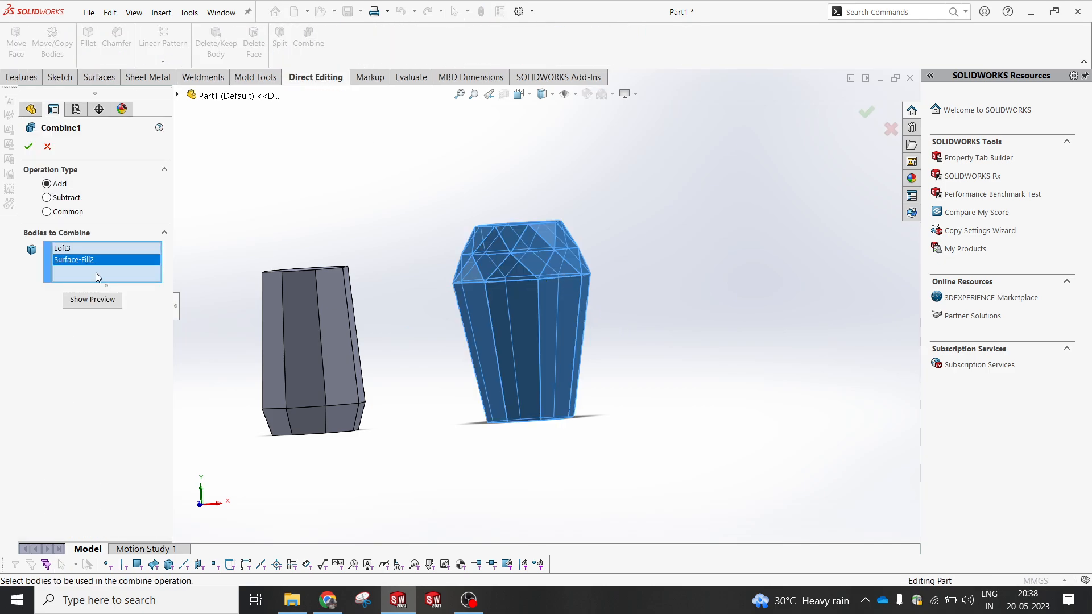
click(28, 146)
key(space)
click(654, 283)
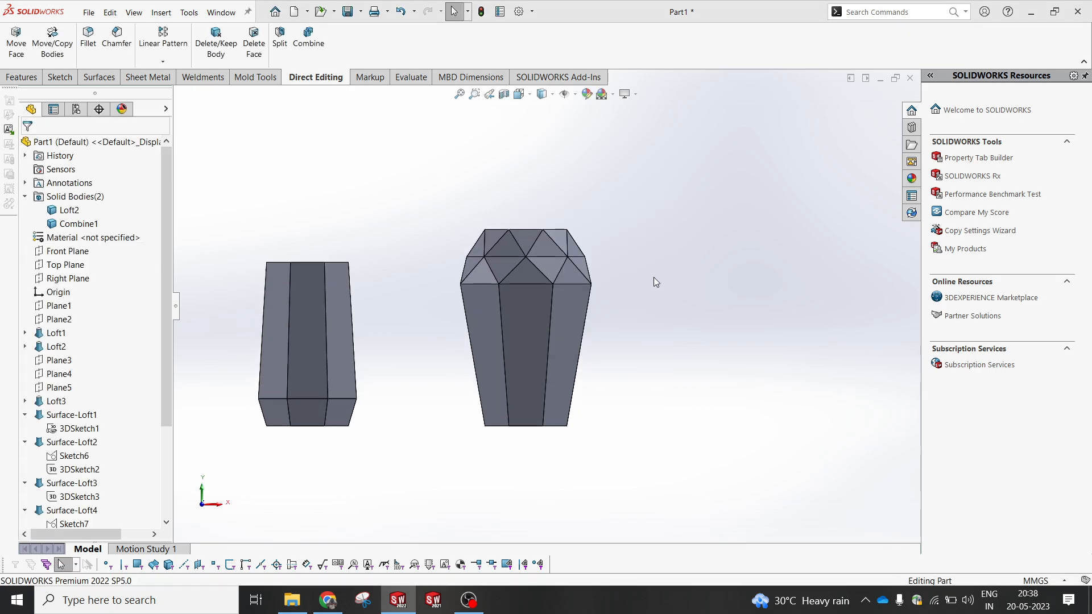
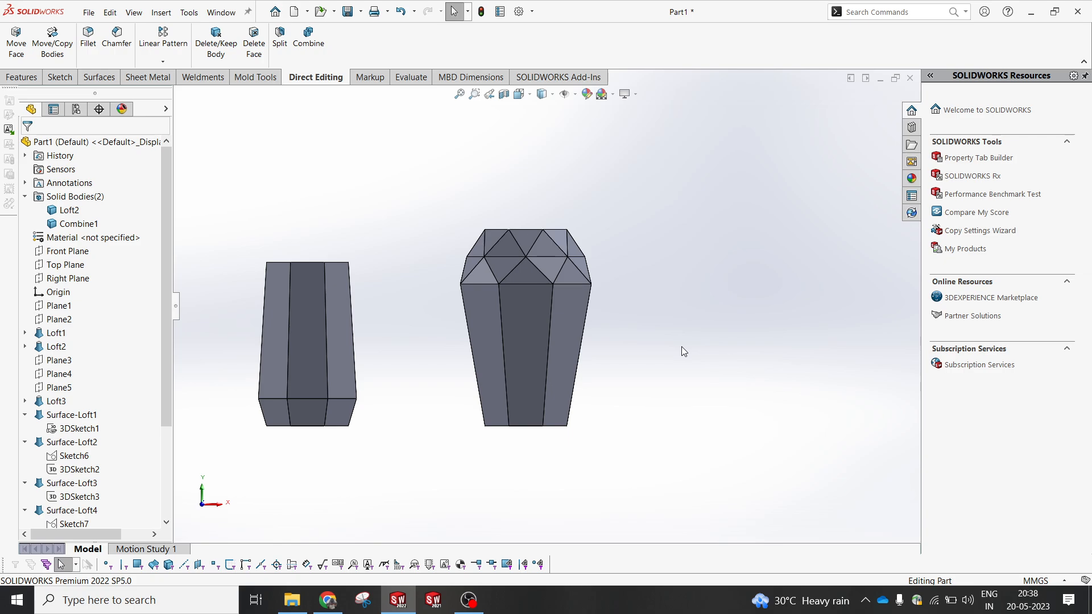
- Start a sketch on the Top Plane and draw a horizontal centerline about 606 mm long from the origin through the second body
click(67, 267)
click(112, 251)
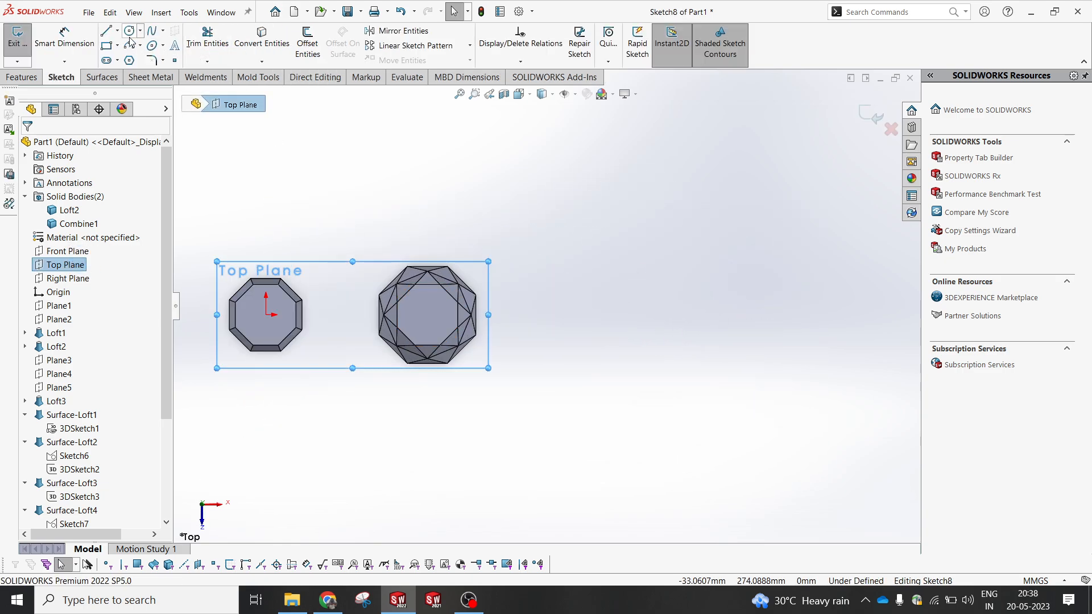
click(128, 60)
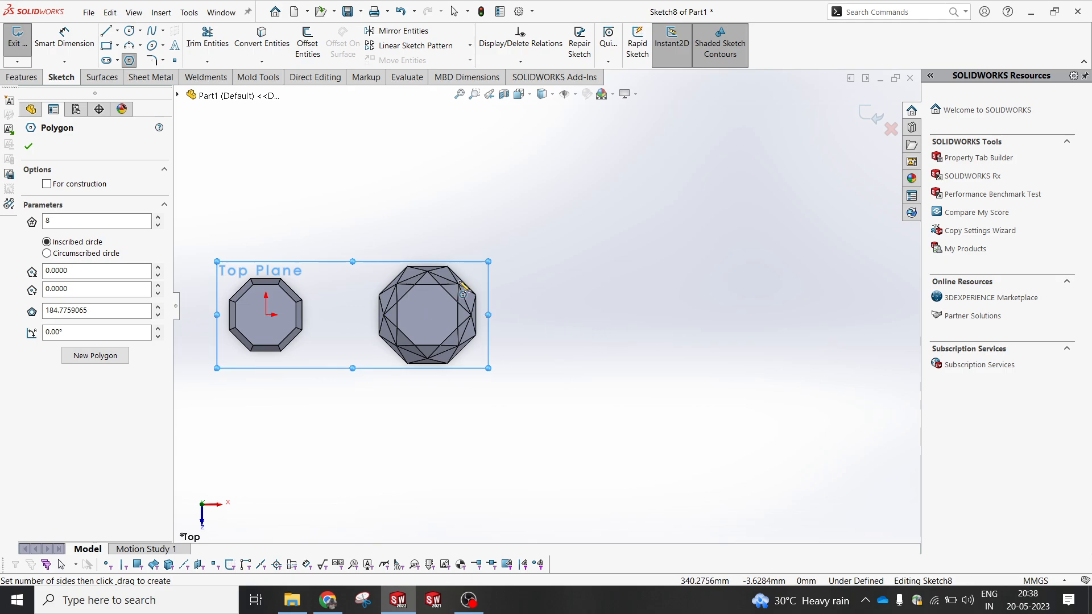
click(120, 32)
click(139, 59)
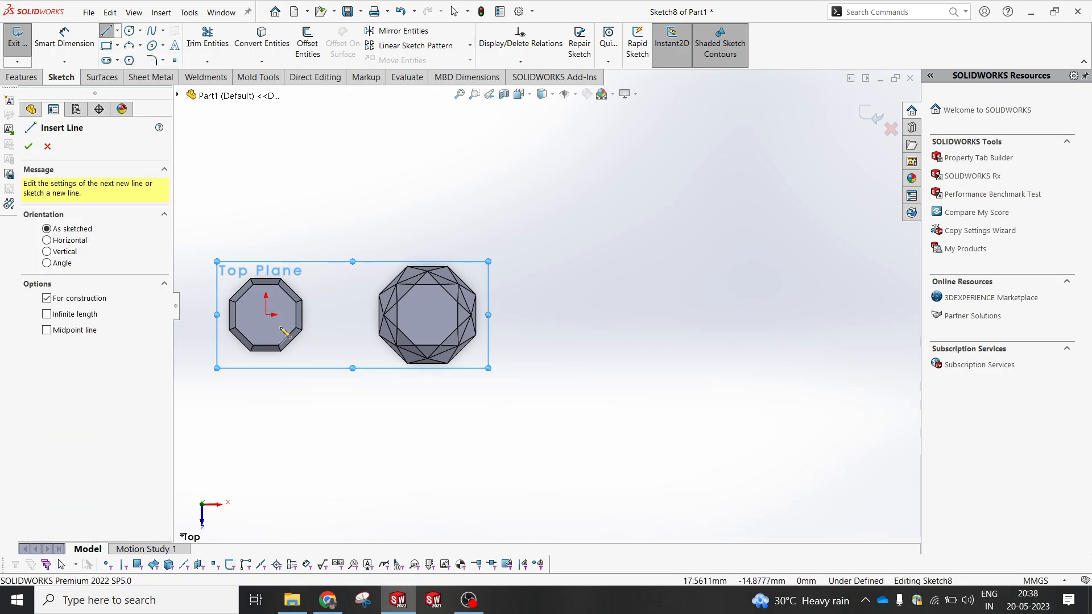
click(266, 315)
click(757, 314)
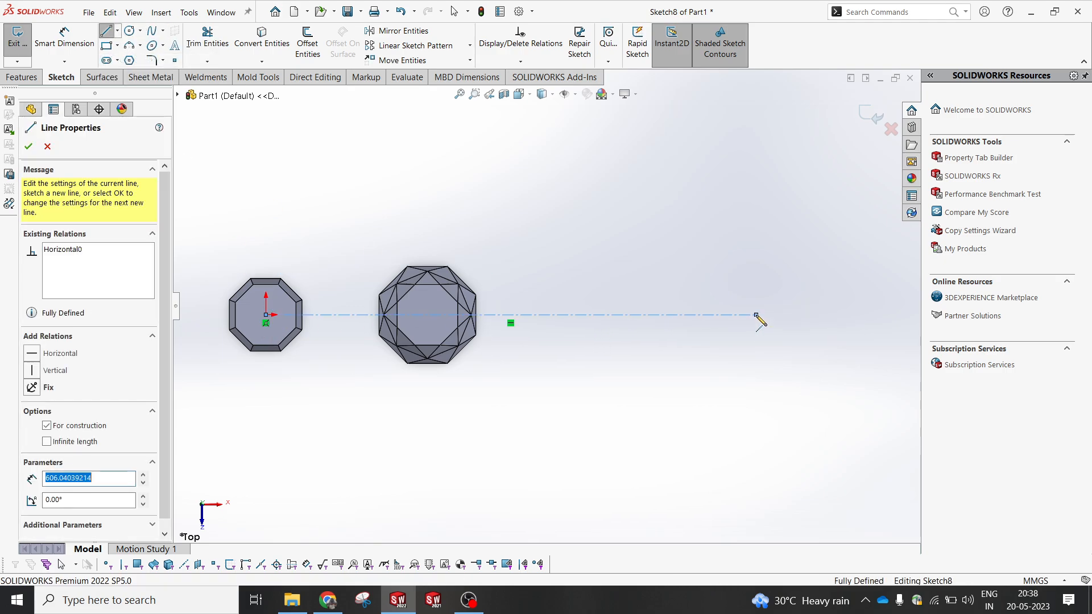
key(Escape)
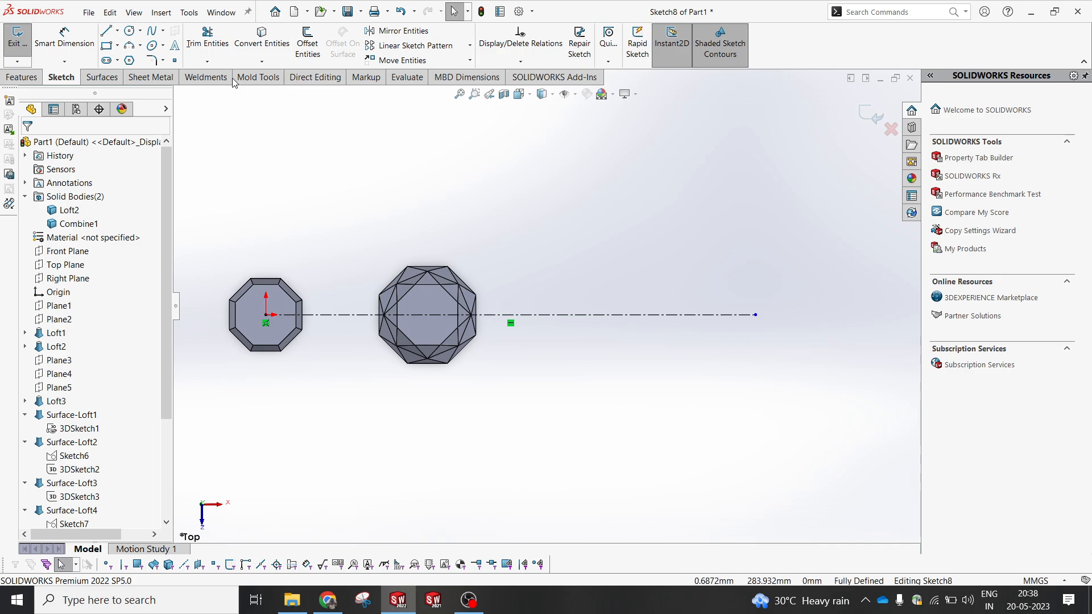
click(128, 60)
drag(632, 314, 656, 284)
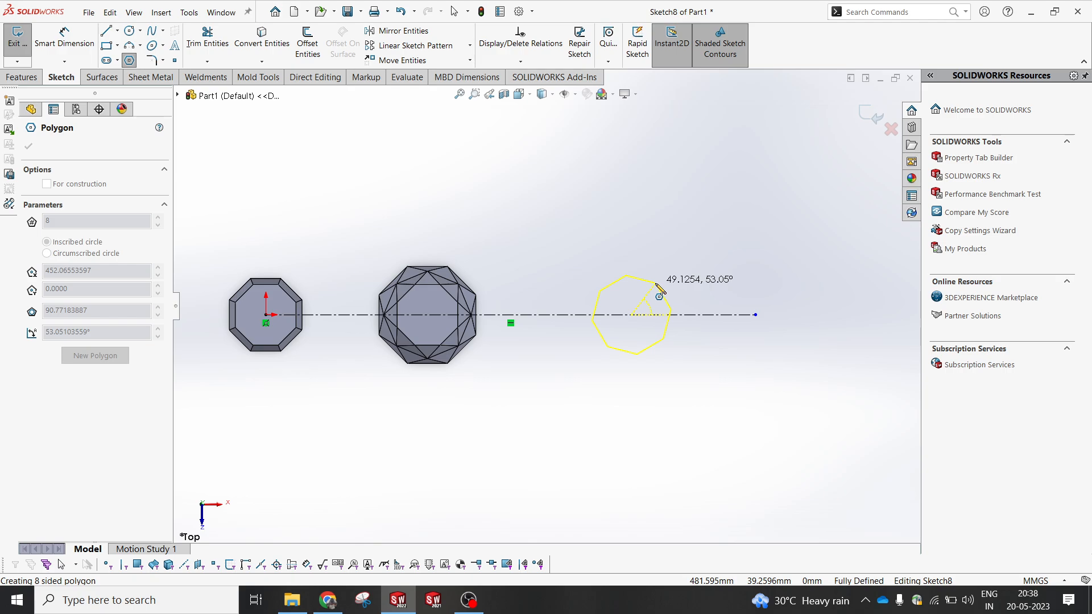
drag(658, 287, 677, 319)
key(Escape)
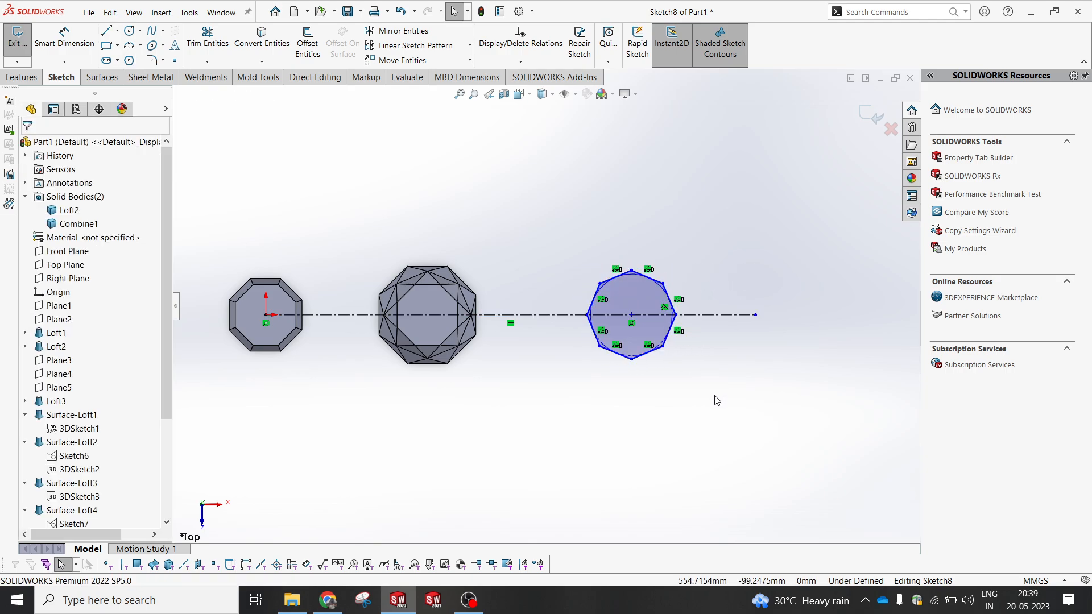
key(ctrl+z)
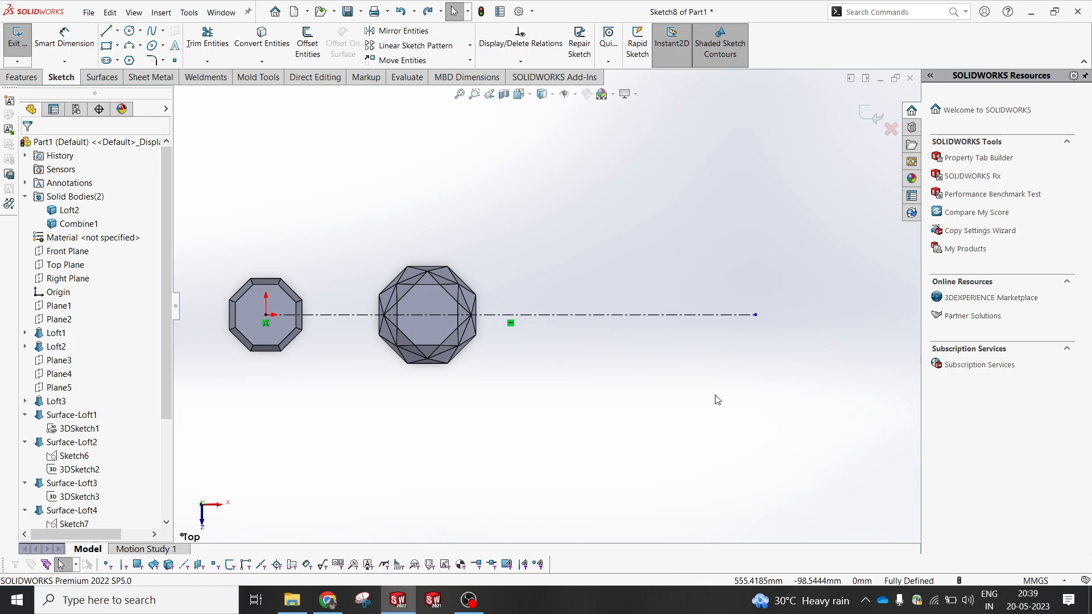
- Draw an eight-sided polygon with an inscribed circle about 122 mm in diameter on the centerline beyond the second body, and make its outer side vertical
click(130, 60)
drag(609, 315, 630, 267)
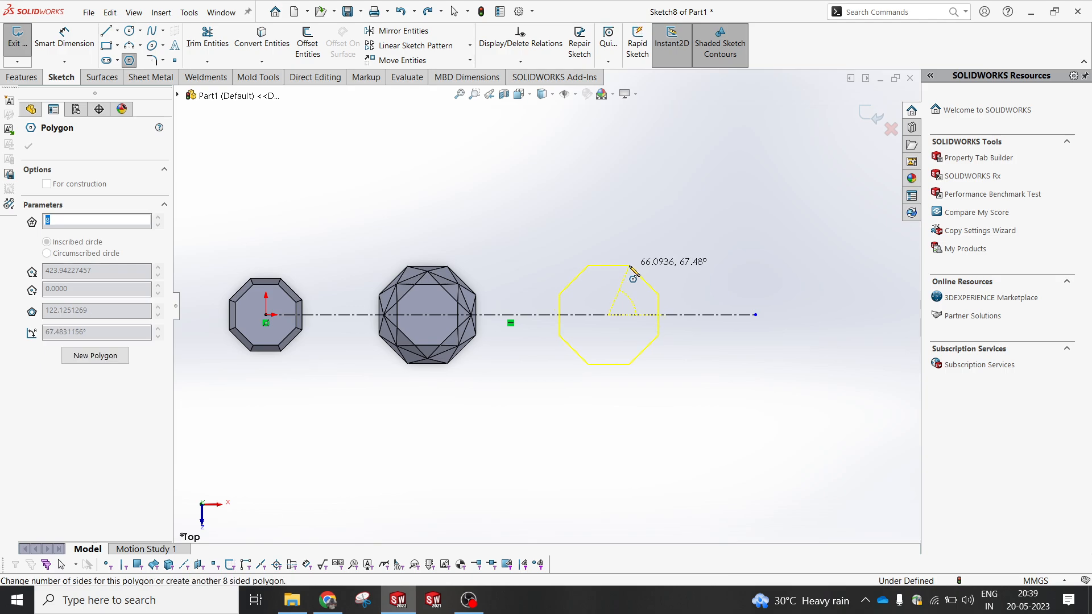
key(Escape)
click(658, 296)
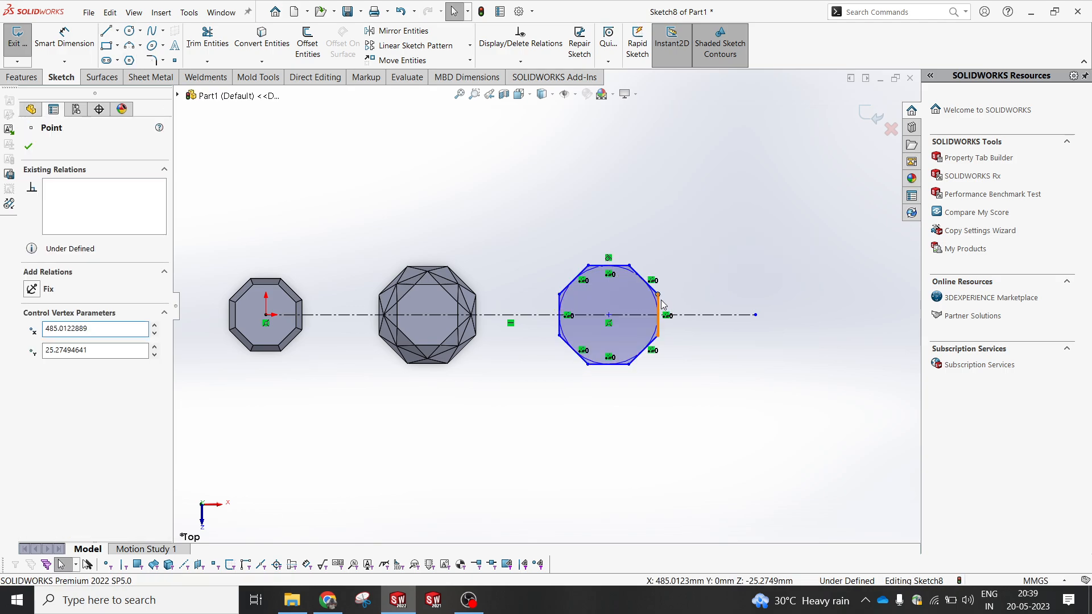
click(659, 306)
click(712, 249)
click(694, 345)
- Dimension the horizontal distance between the second body's middle vertex and the new octagon's center to 200 mm
right_drag(695, 345, 689, 299)
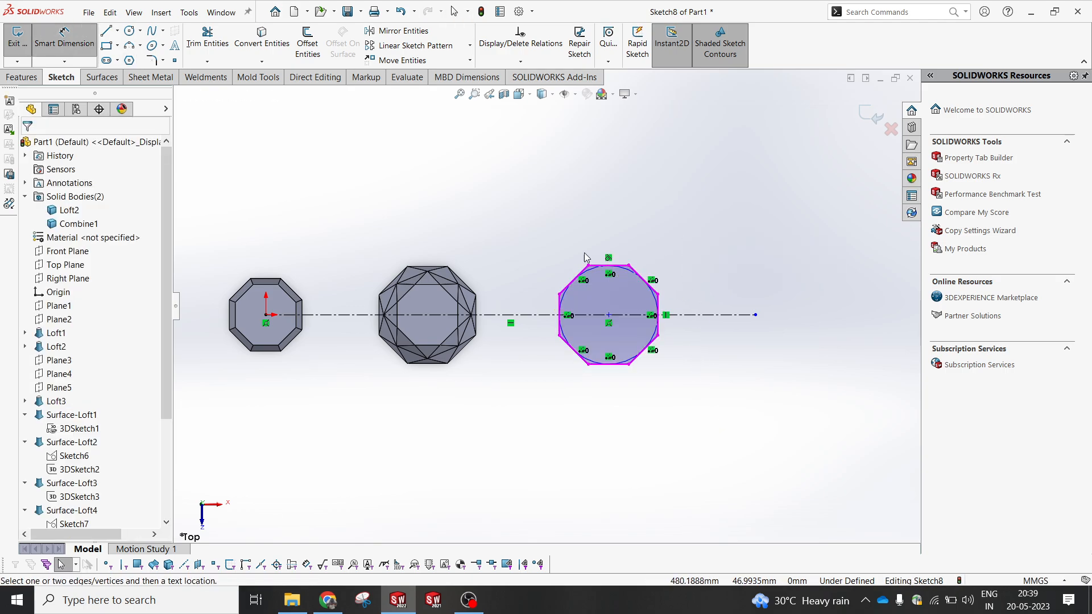
click(427, 272)
click(609, 314)
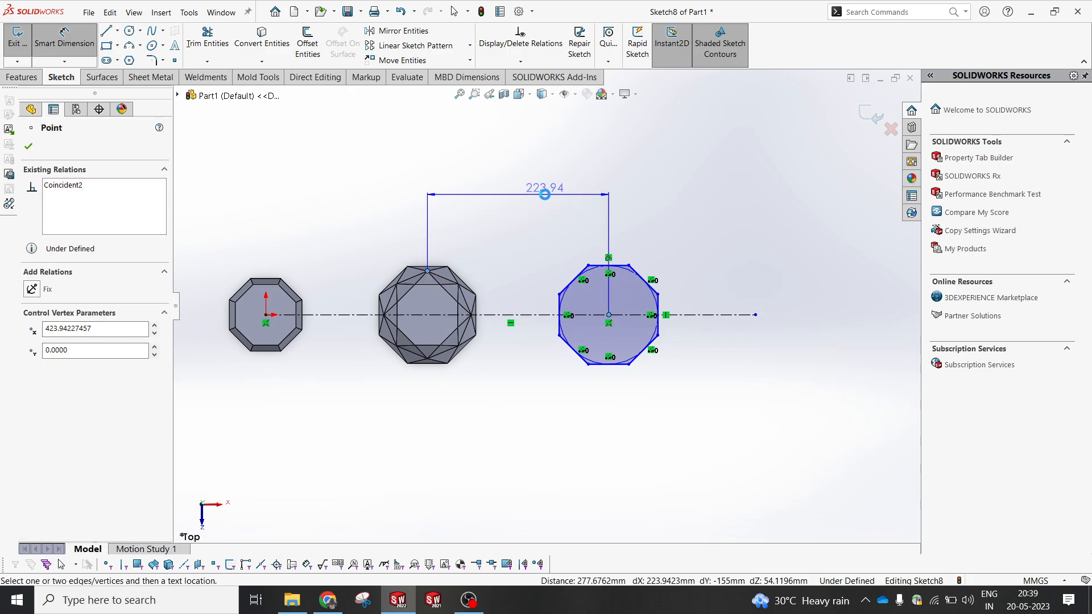
click(544, 194)
text(200)
key(Return)
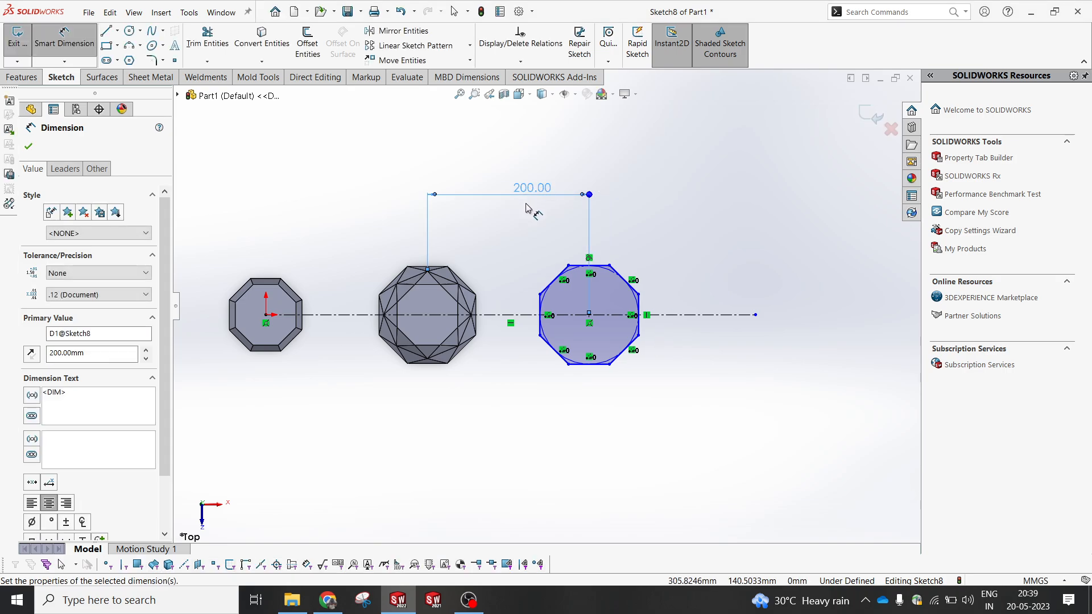
key(Escape)
- Dimension the new octagon's inscribed circle to a 60 mm diameter and exit the sketch
click(615, 277)
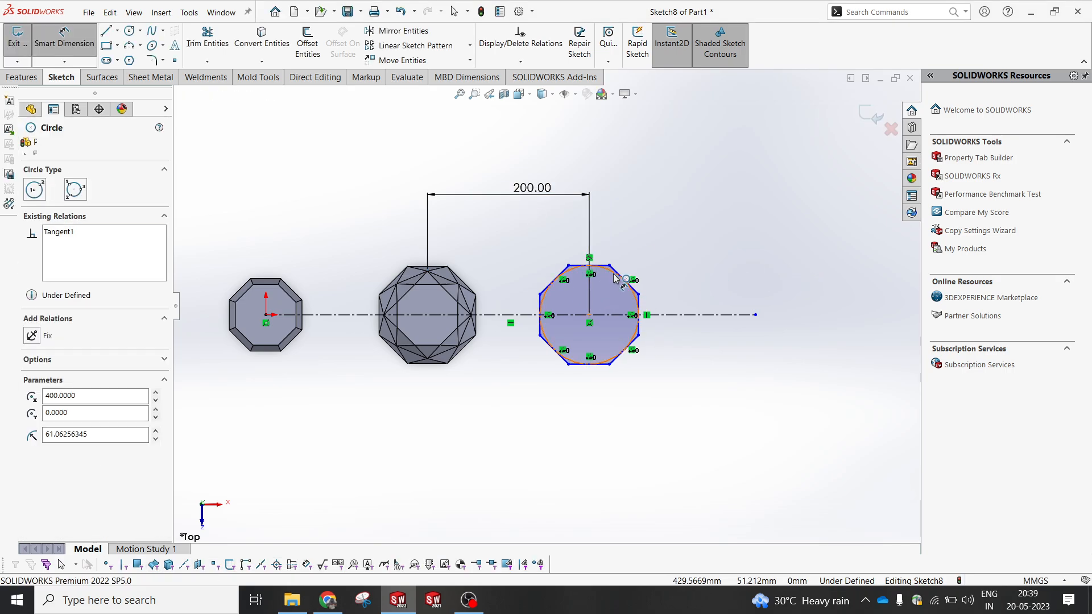
click(624, 292)
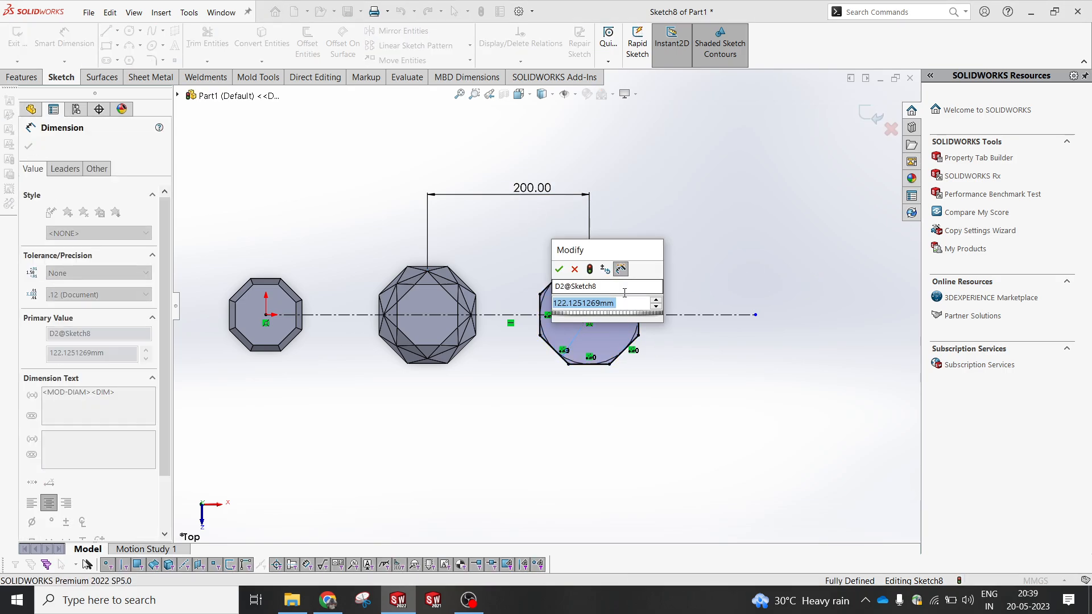
text(60)
key(Return)
click(683, 278)
key(Escape)
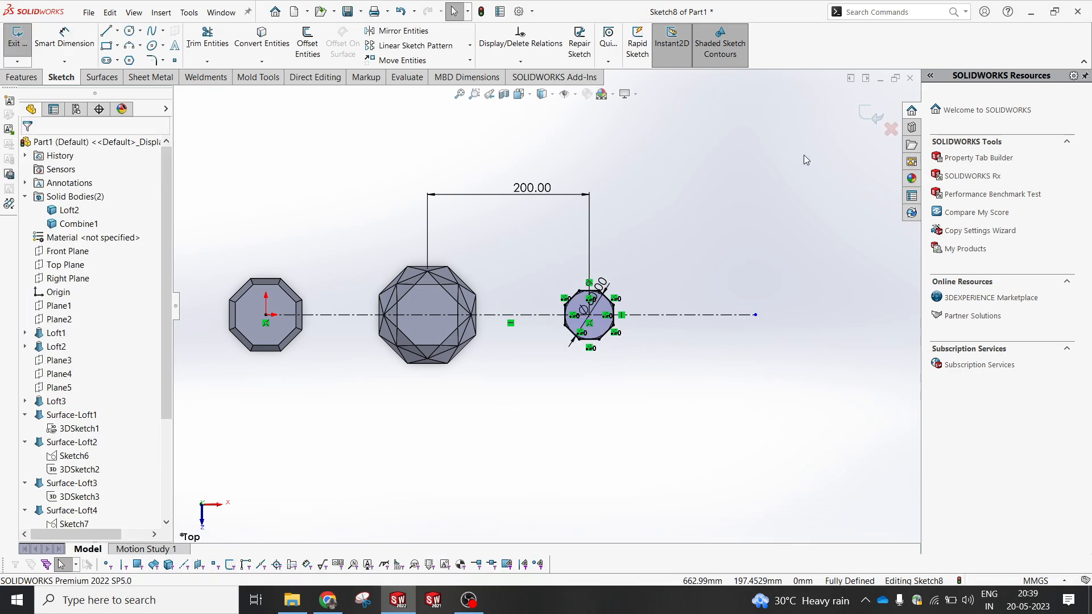
scroll(601, 315, down, 2)
middle_drag(601, 314, 591, 186)
scroll(590, 187, up, 1)
click(871, 126)
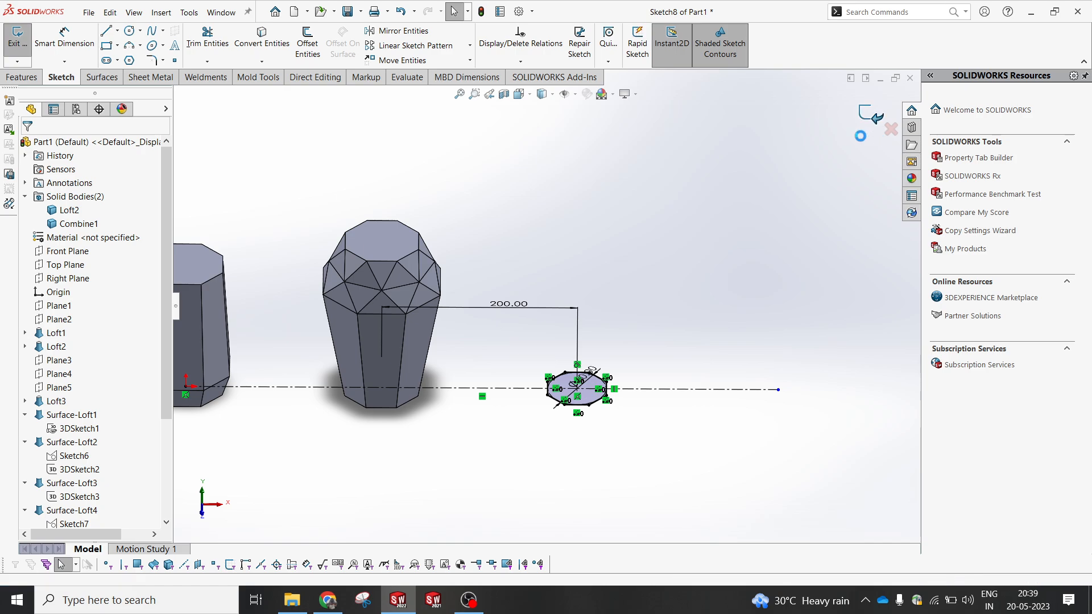
- Edit the new octagon sketch to set its inscribed circle diameter to 75 mm, and close the sketch
middle_drag(406, 405, 391, 298)
double_click(394, 388)
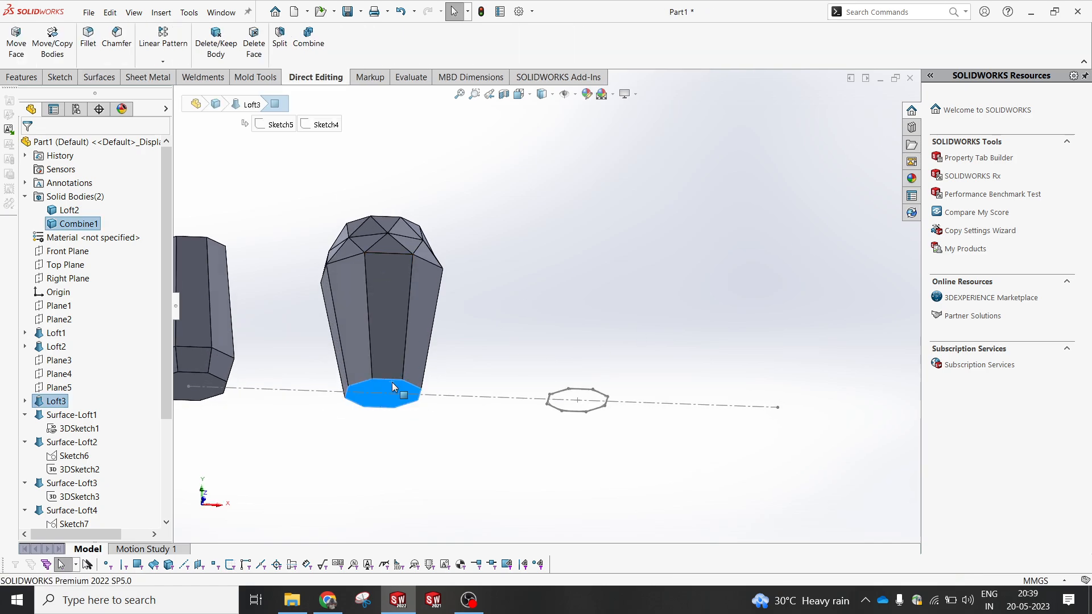
scroll(393, 388, down, 1)
middle_drag(394, 388, 401, 343)
click(584, 369)
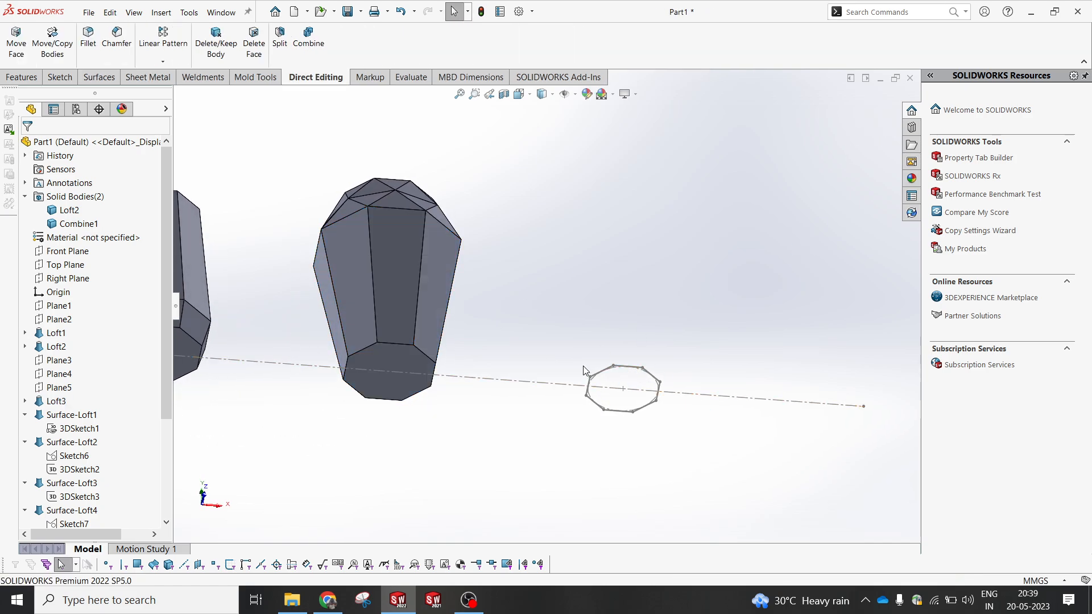
scroll(628, 364, down, 2)
click(533, 306)
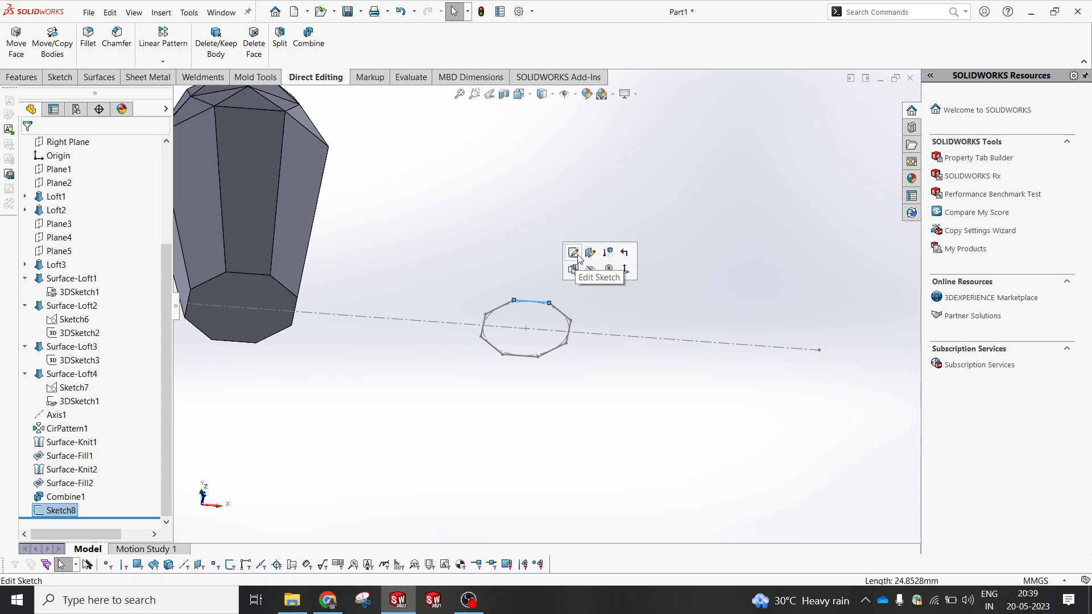
click(578, 257)
click(649, 296)
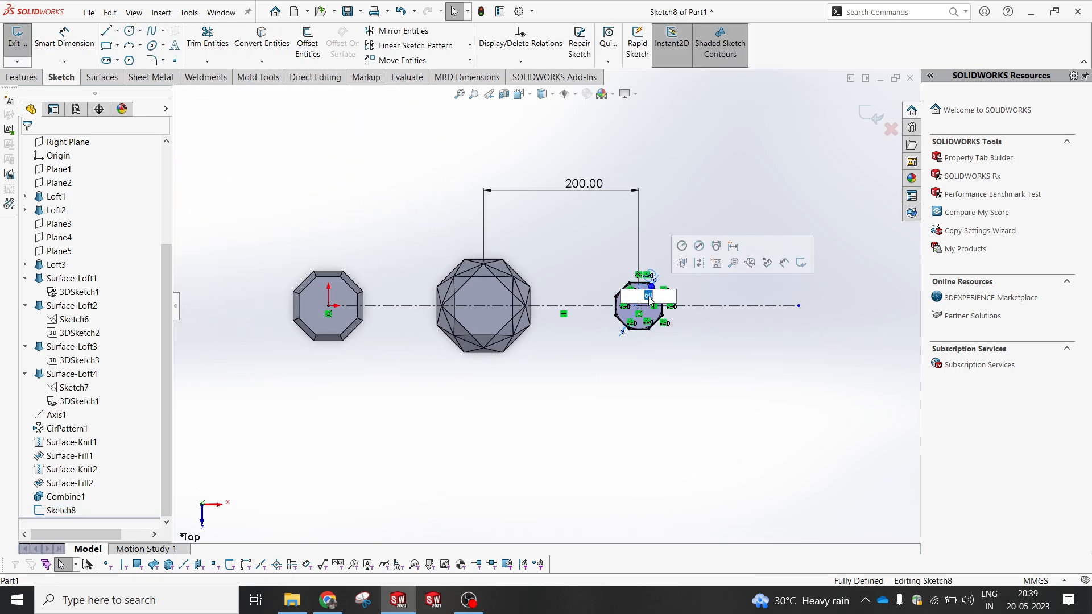
text(75)
key(Return)
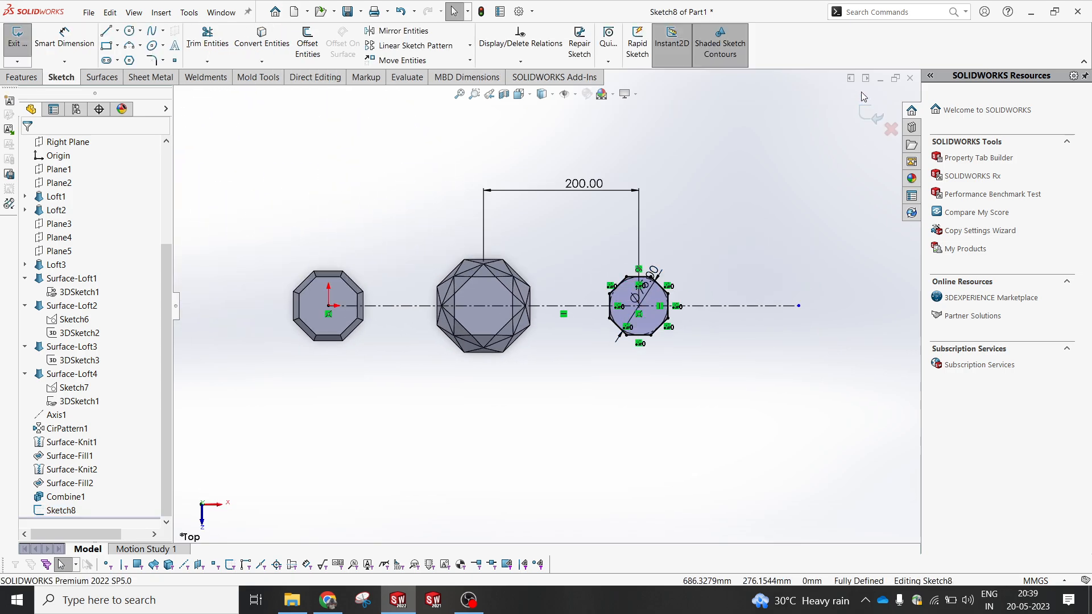
click(866, 111)
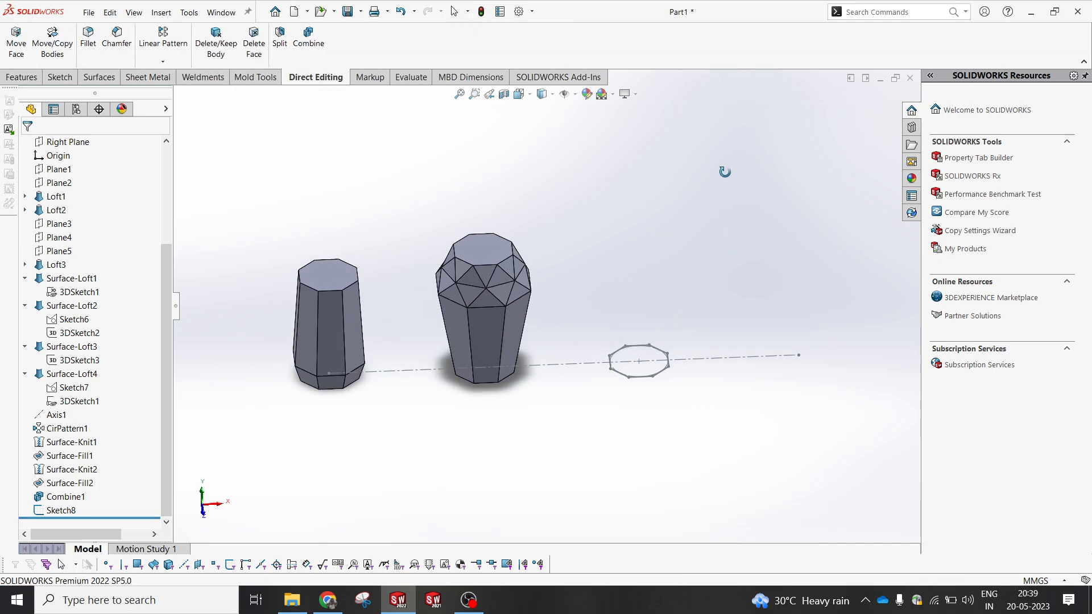
- Create a reference plane offset 230 mm above the Top Plane
scroll(59, 180, up, 3)
scroll(59, 179, up, 2)
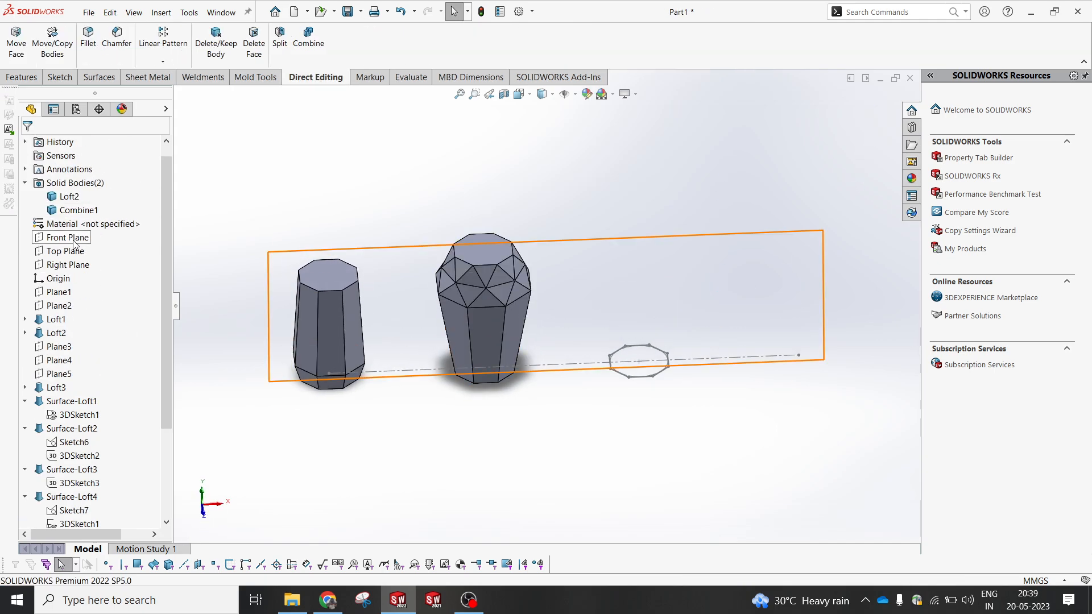
click(80, 248)
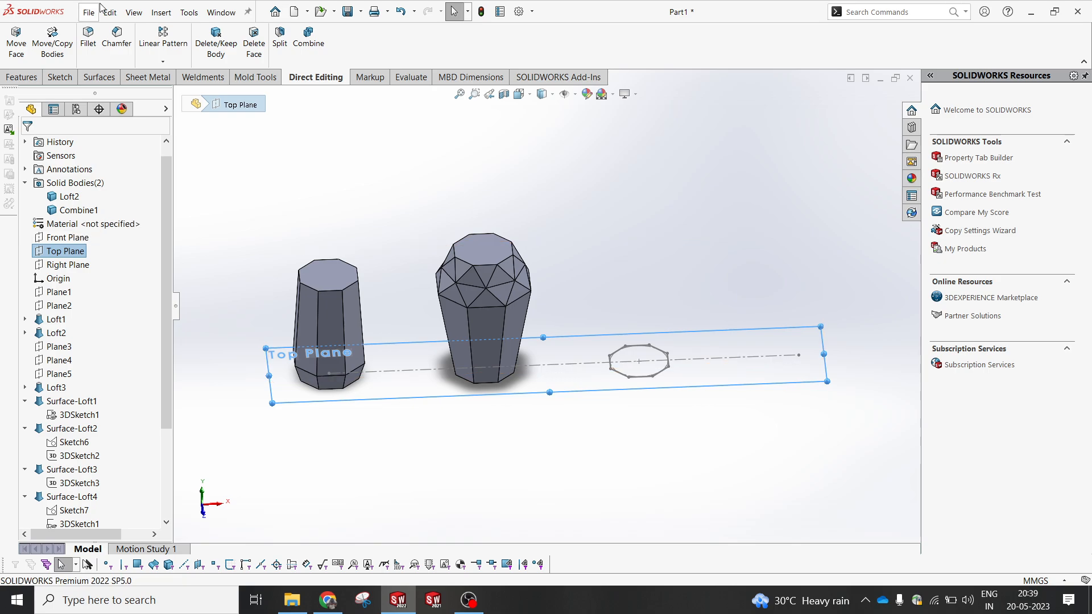
middle_drag(569, 280, 560, 235)
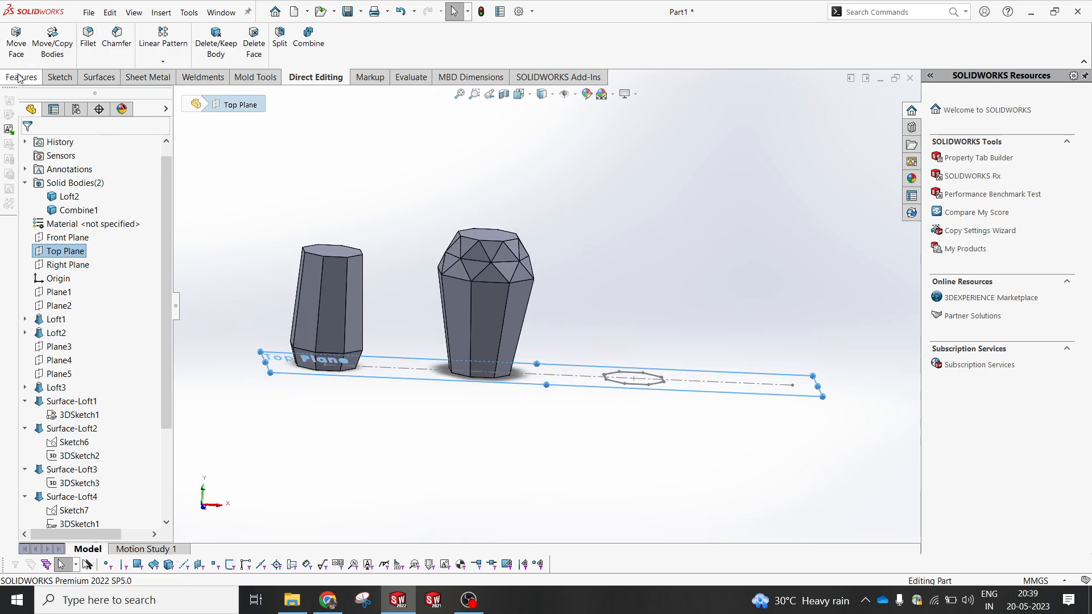
click(21, 77)
click(560, 50)
click(565, 75)
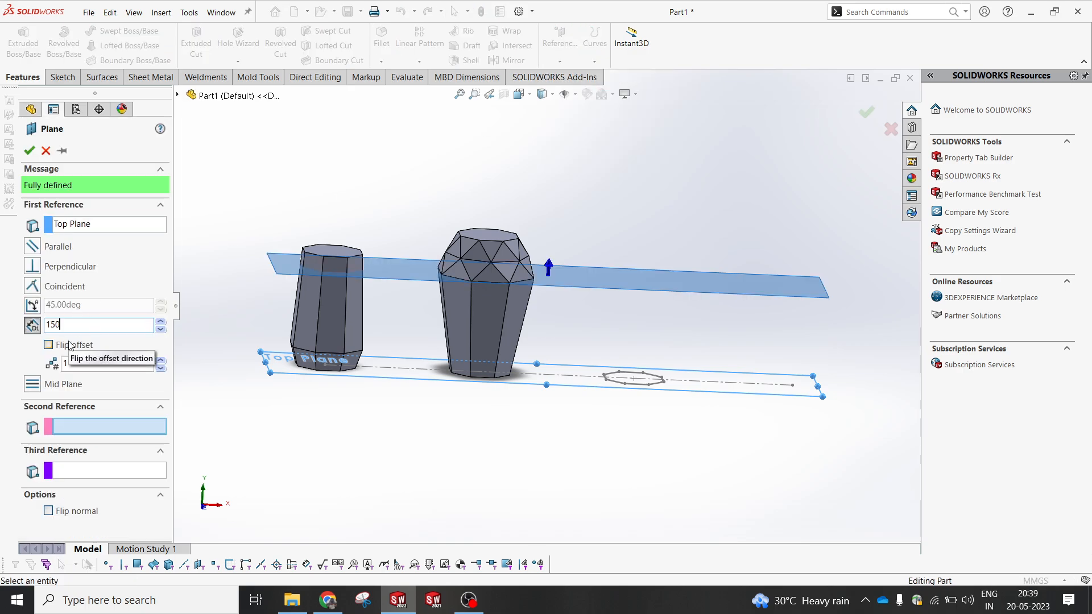
text(150)
key(Return)
click(162, 322)
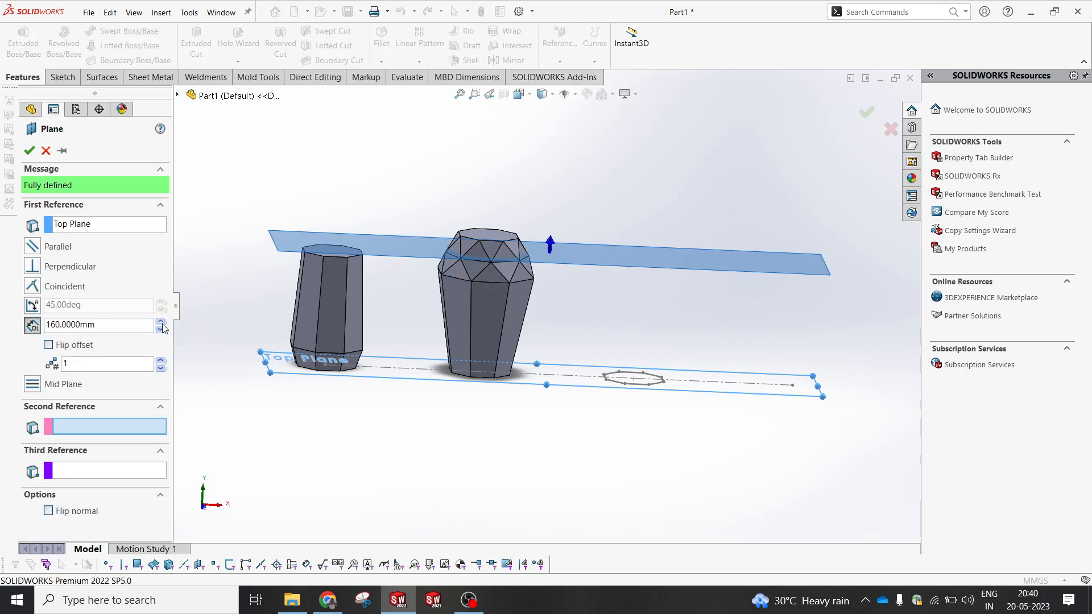
click(162, 322)
click(161, 322)
click(161, 322)
click(162, 323)
click(161, 323)
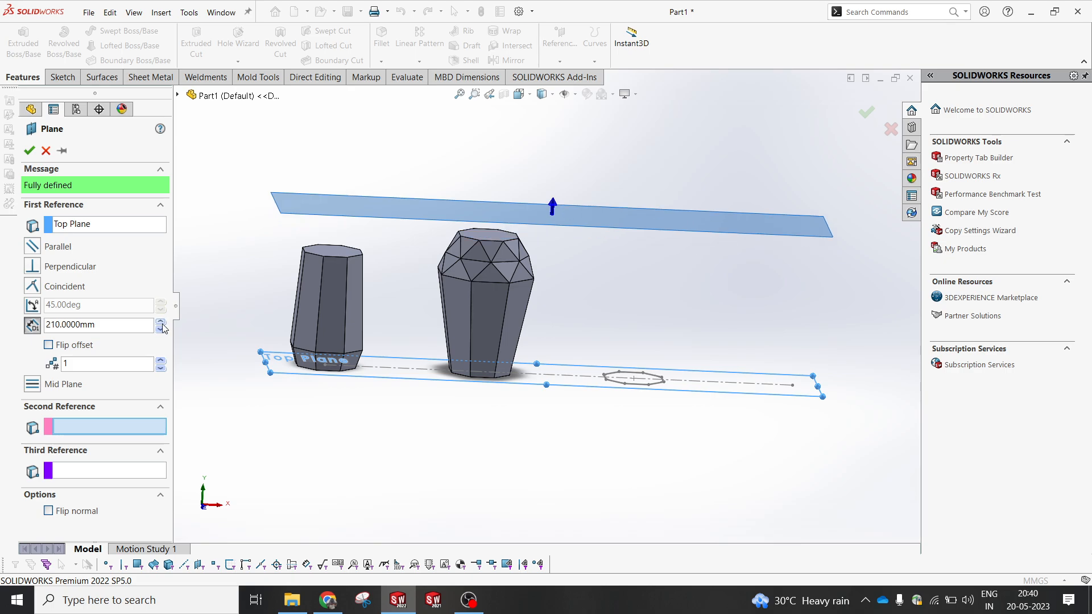
click(161, 324)
click(161, 323)
middle_drag(360, 344, 350, 305)
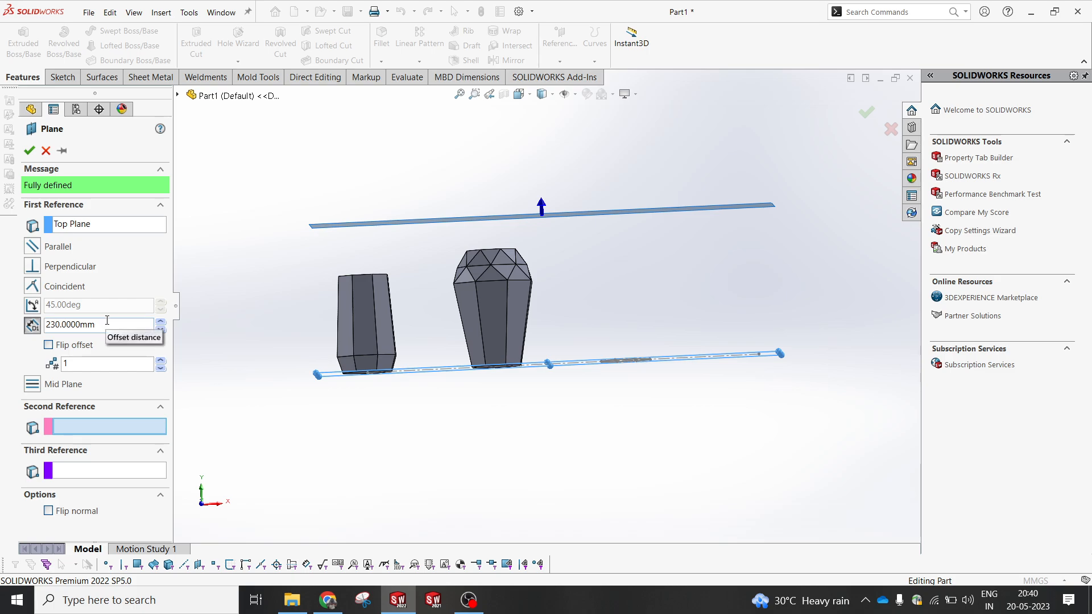
click(29, 150)
- Create a second reference plane offset 50 mm above Plane6
click(559, 60)
click(563, 77)
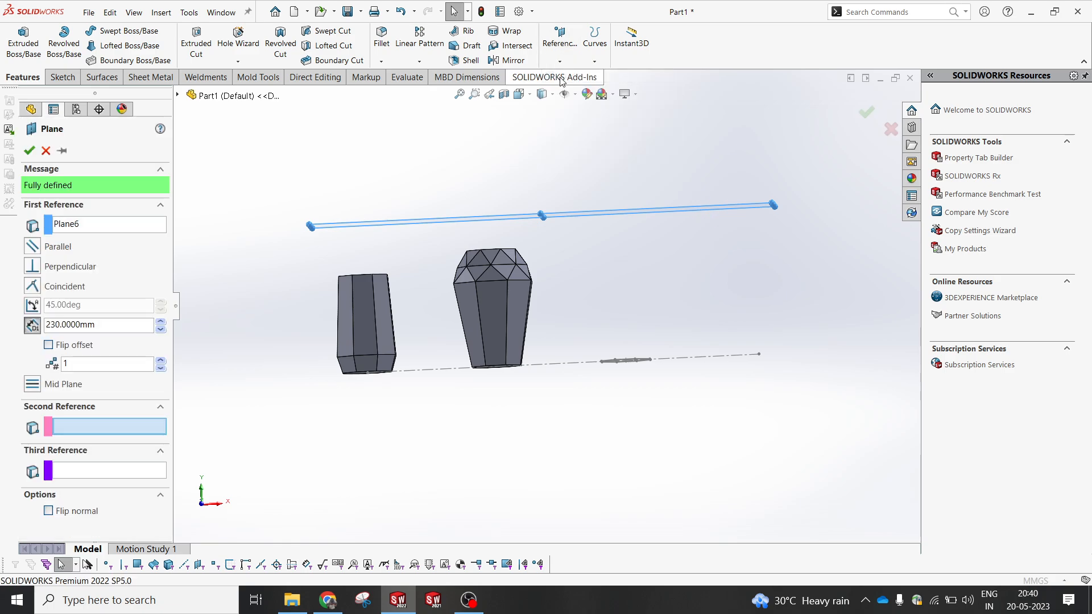
text(20)
key(Return)
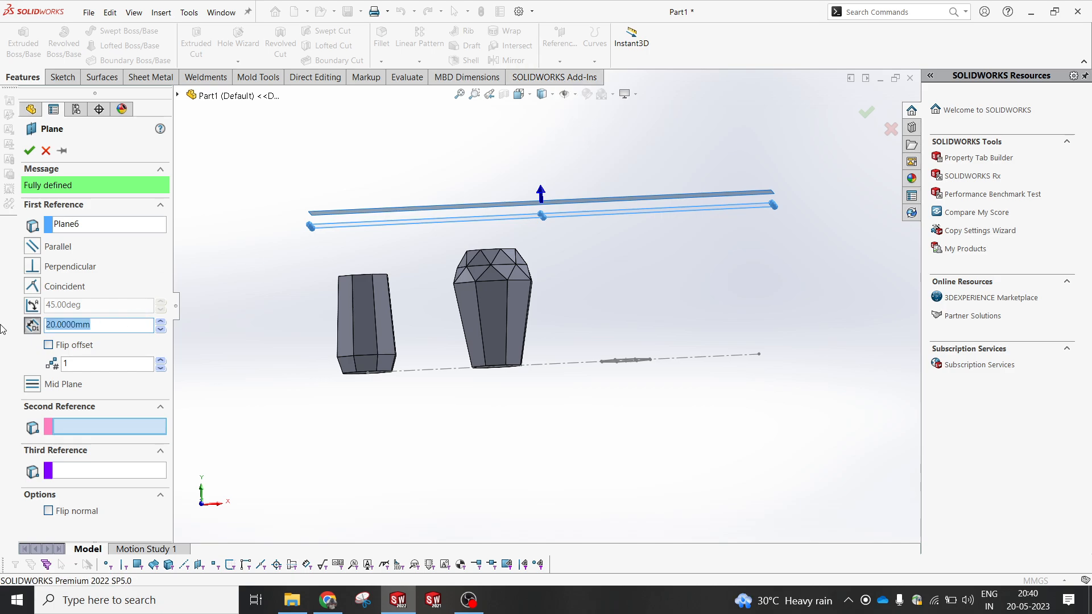
text(50)
key(Return)
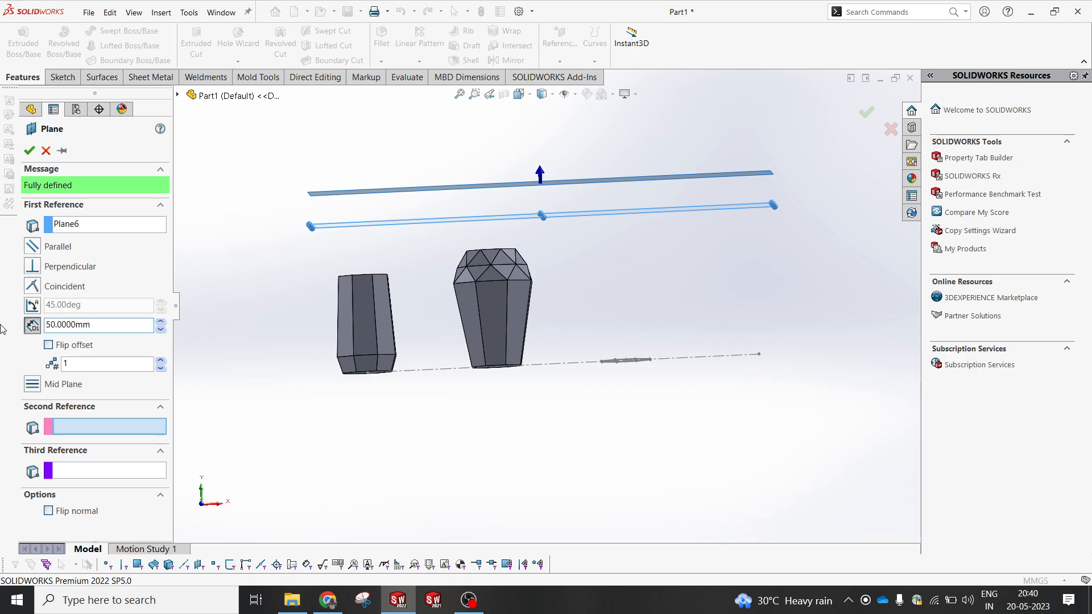
click(29, 150)
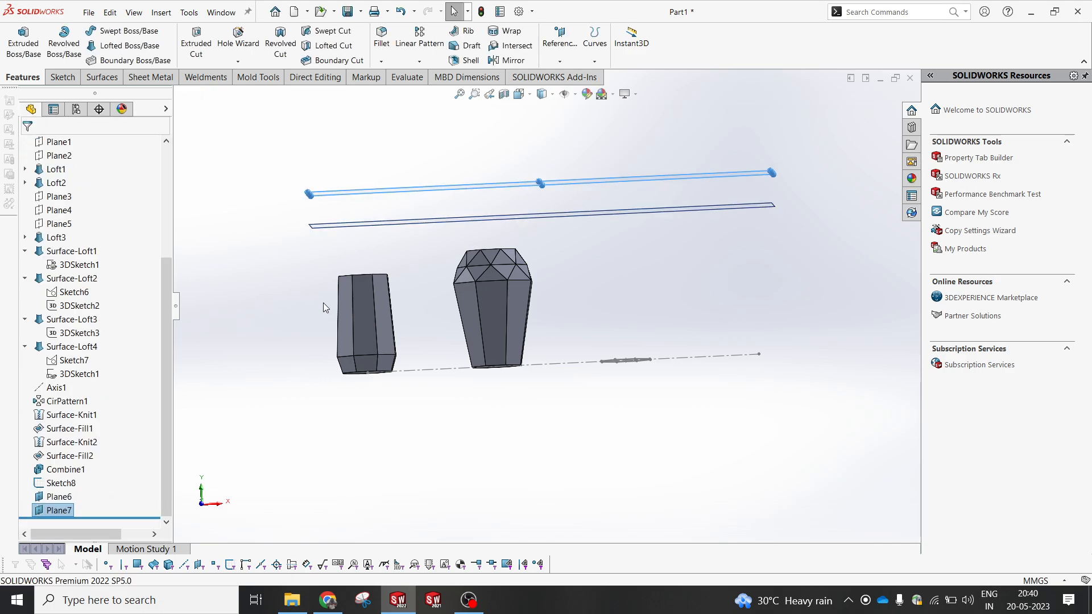
- Edit Plane6 to place it slightly closer to the Top Plane by reducing its offset distance
click(59, 496)
click(76, 474)
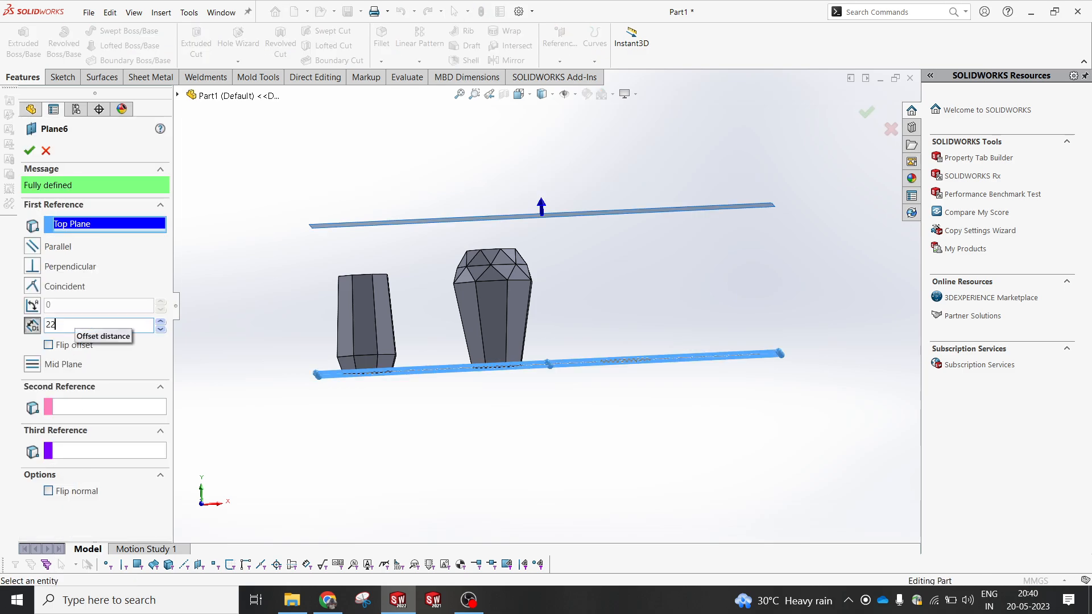
key(Return)
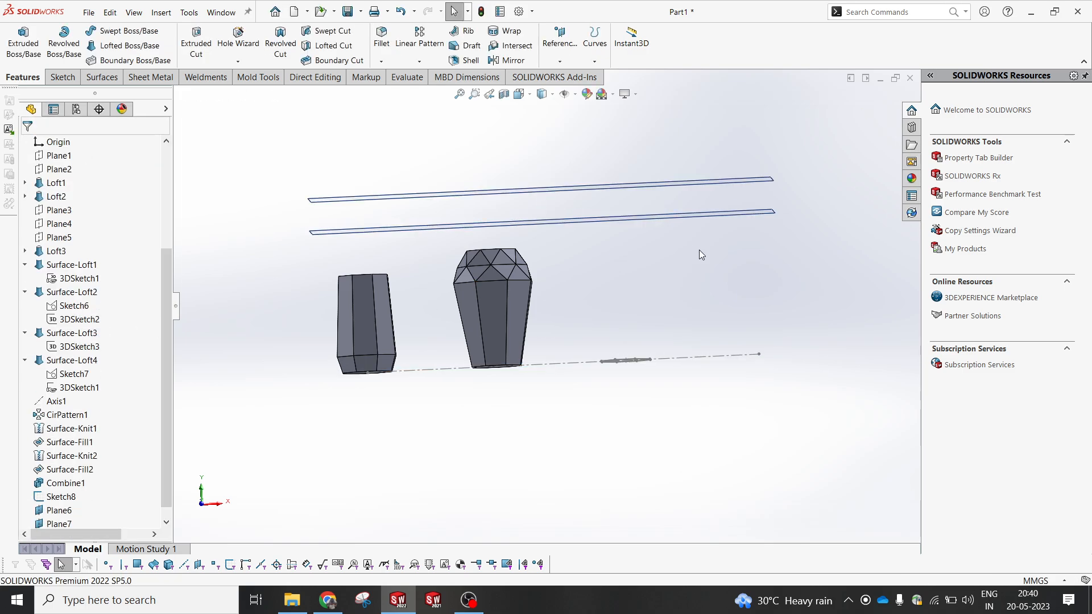
- Start a new sketch on Plane6, above the third octagon profile
middle_drag(692, 248, 691, 269)
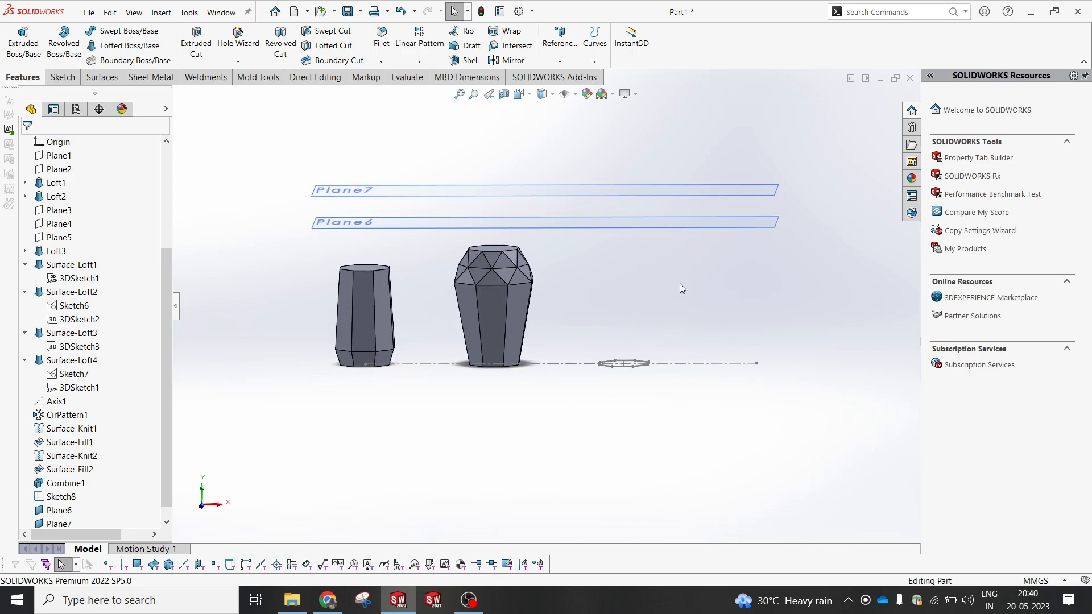
middle_drag(662, 293, 663, 280)
click(660, 237)
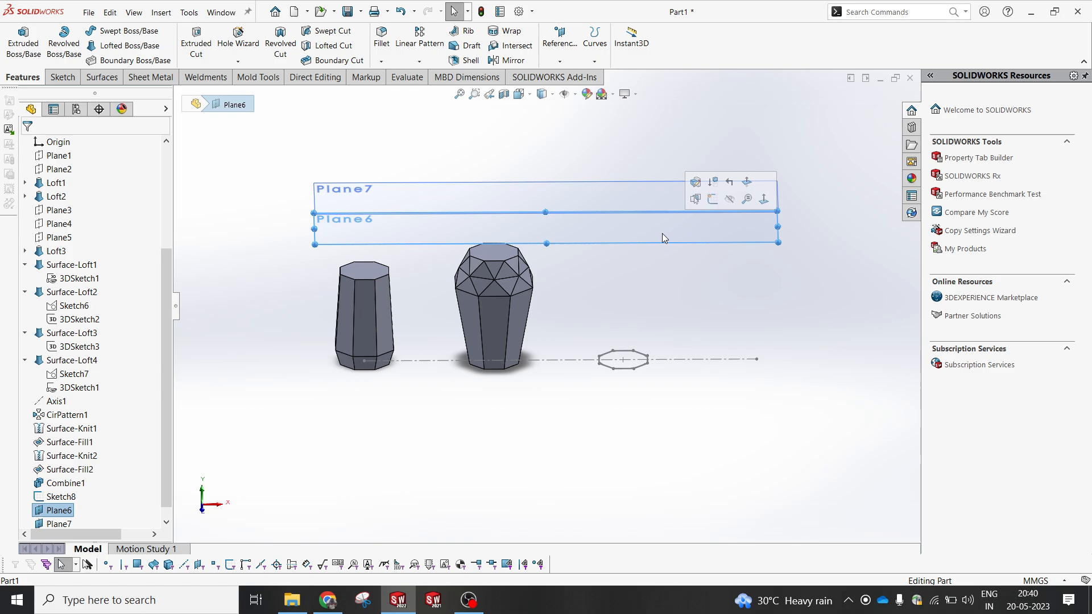
click(713, 199)
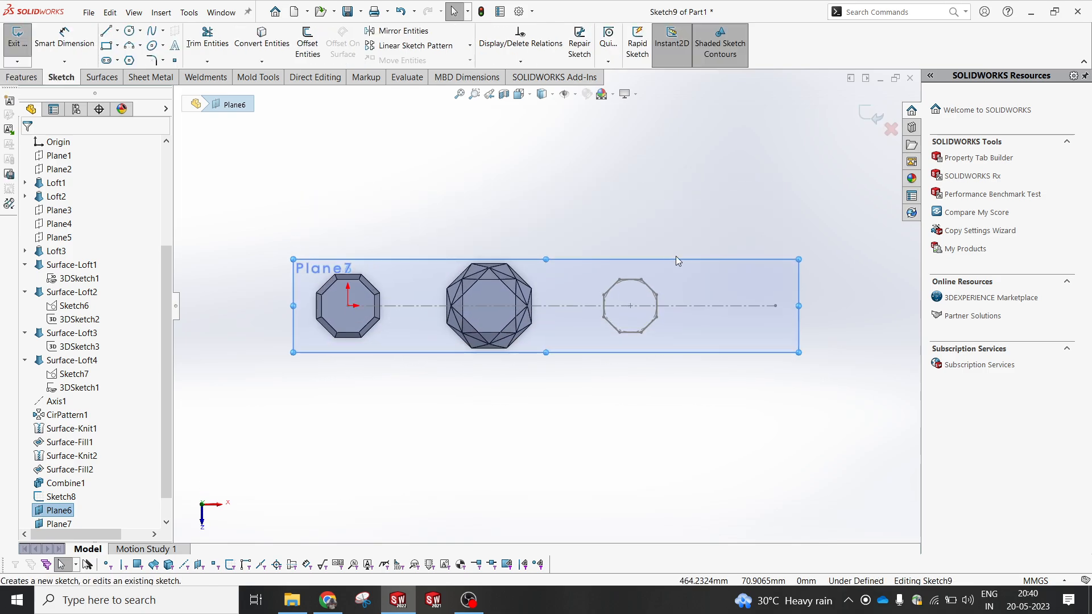
scroll(573, 321, down, 2)
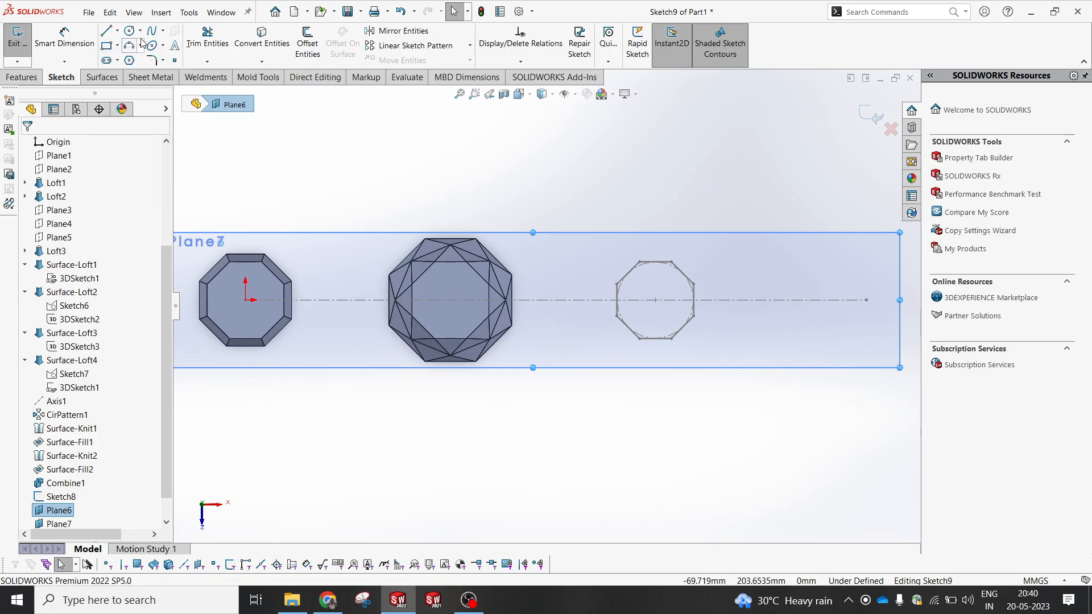
- Sketch an eight-sided, inscribed-circle polygon about 121 mm across, centred on the small base octagon, with its upper side horizontal
click(129, 60)
click(655, 300)
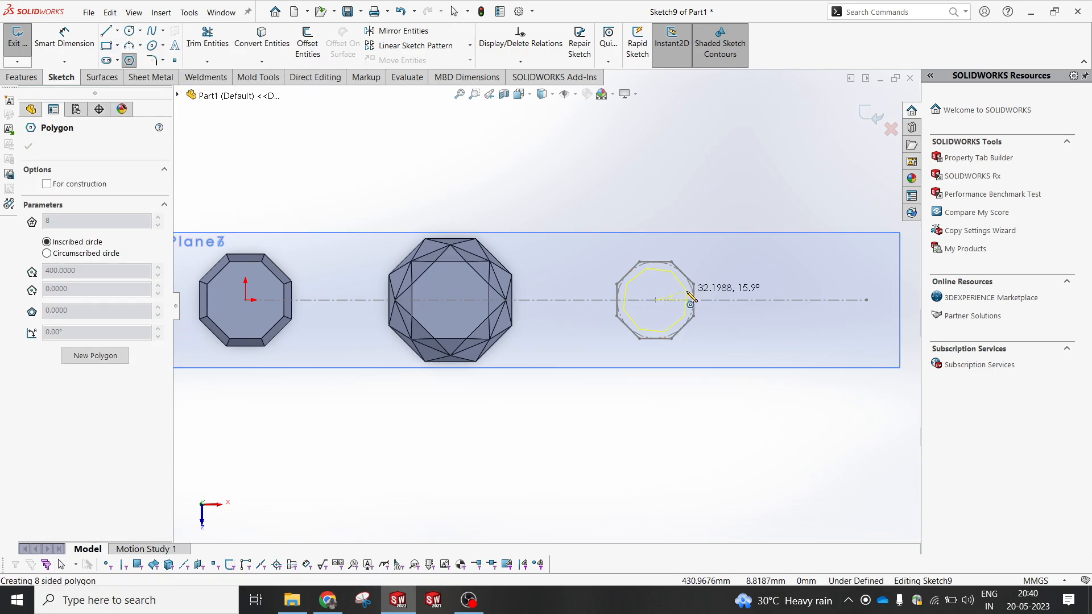
click(719, 275)
key(Escape)
click(664, 243)
click(707, 193)
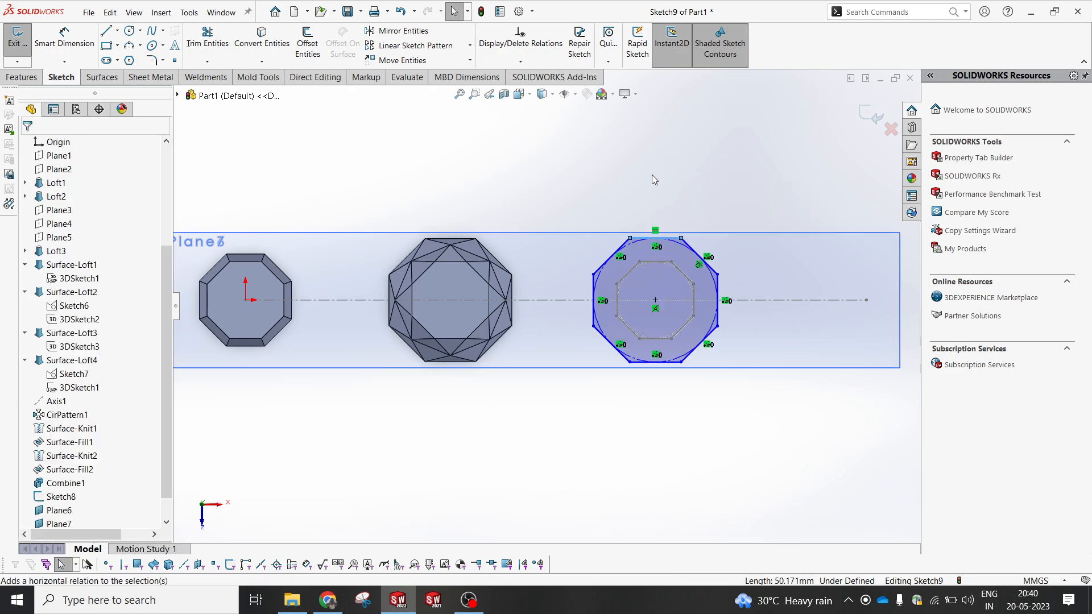
- Dimension the polygon's inscribed circle to a diameter of 125 mm and finish the sketch
right_drag(677, 501, 679, 450)
click(695, 255)
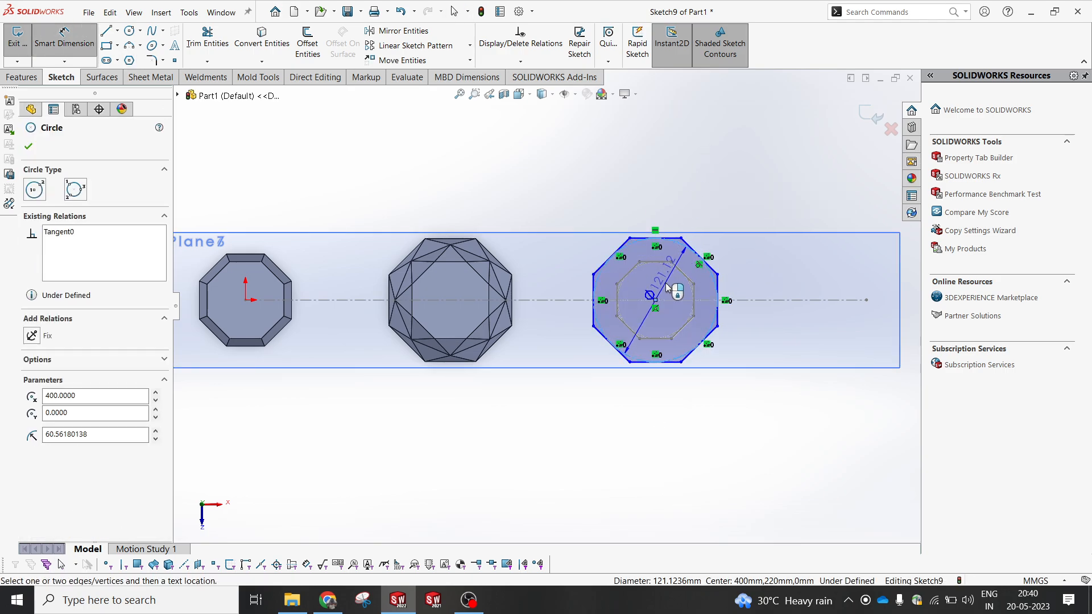
click(675, 284)
text(125)
key(Return)
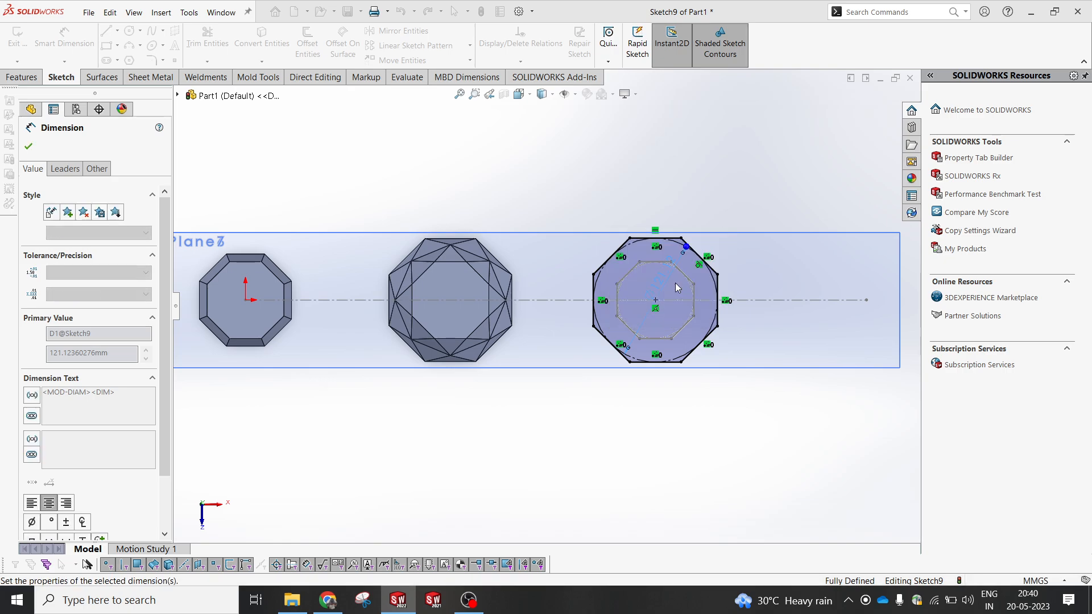
click(712, 225)
click(871, 115)
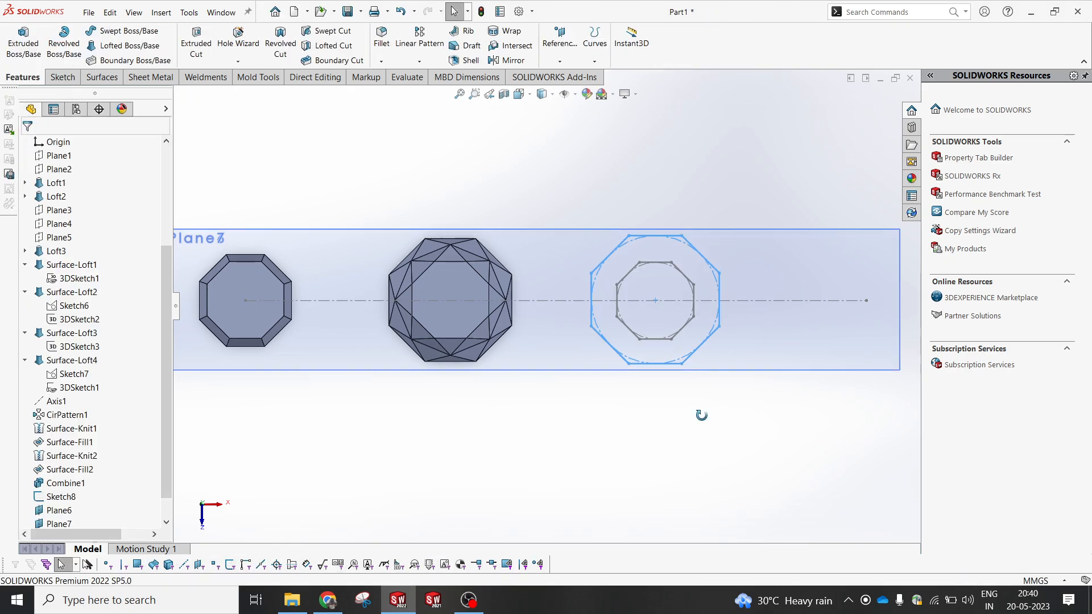
- Loft a solid between the large octagon on Plane6 and the small base octagon, aligning the connector points on matching corners
middle_drag(702, 415, 700, 228)
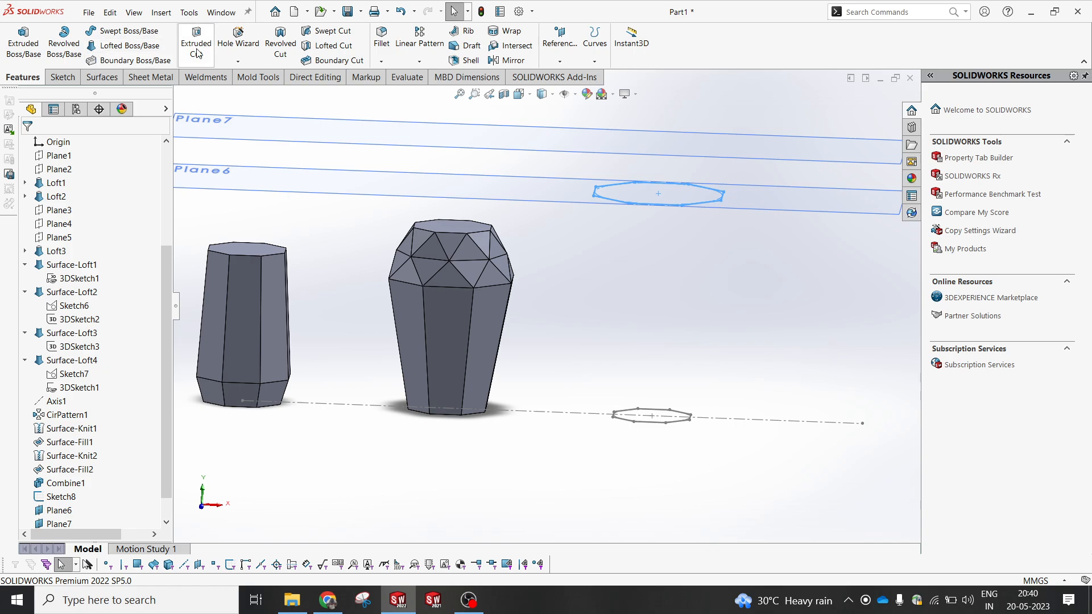
click(130, 50)
scroll(659, 417, down, 5)
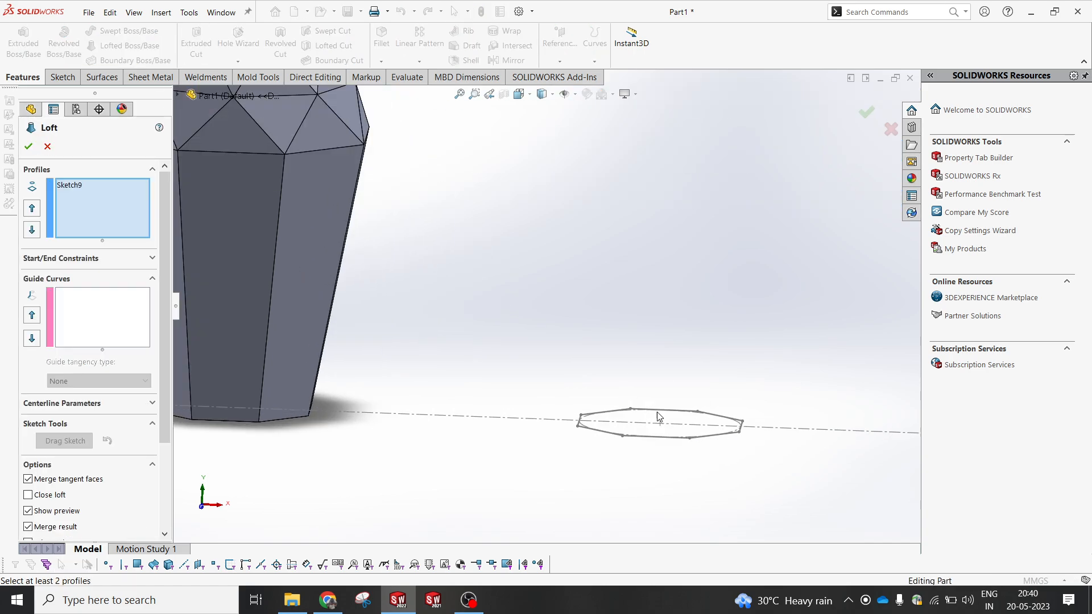
click(671, 443)
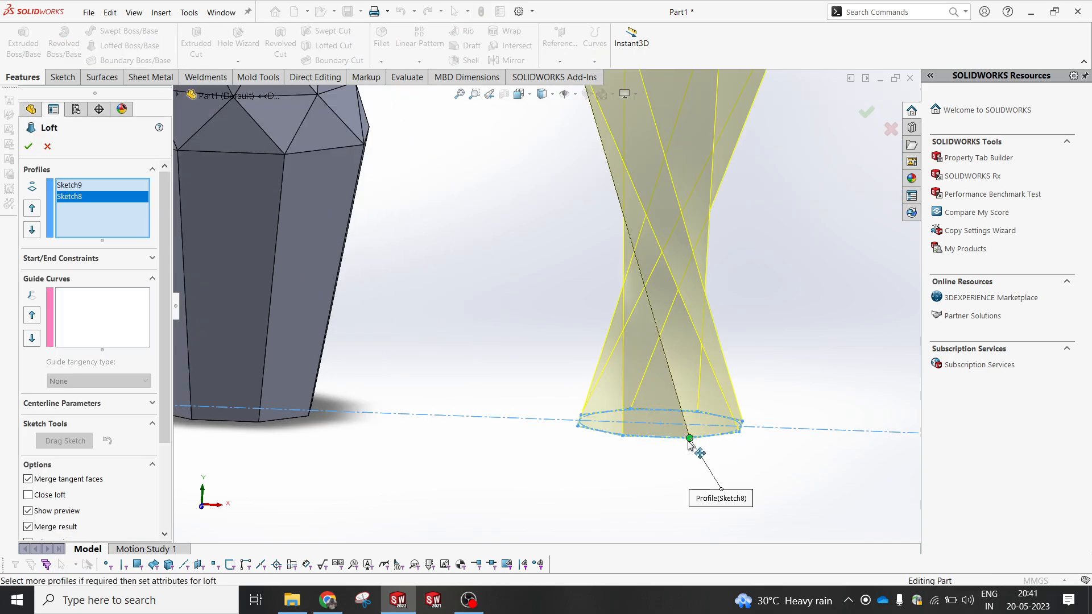
drag(689, 441, 623, 436)
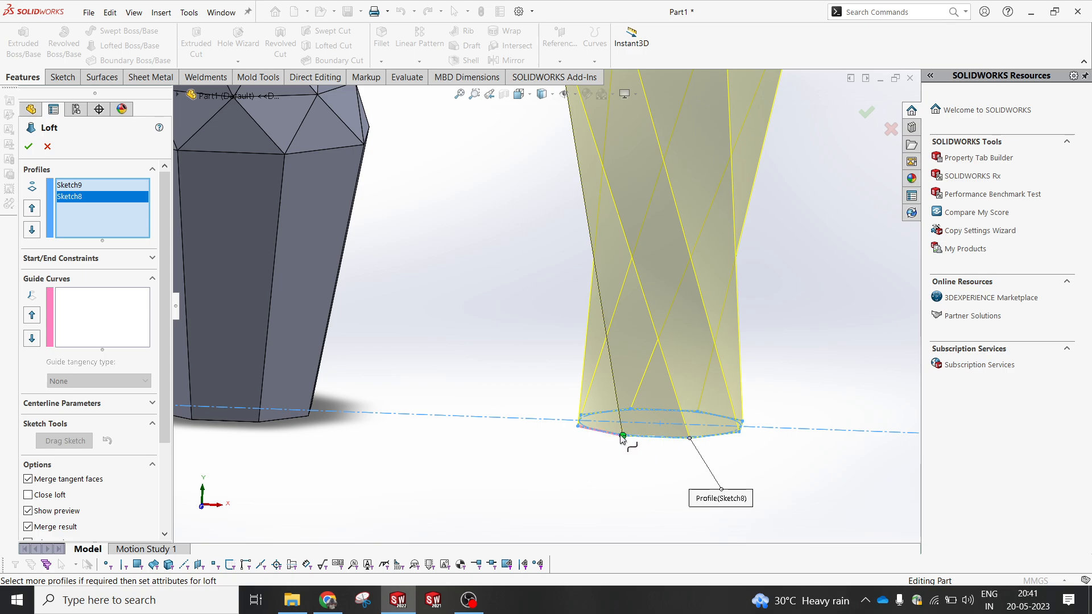
scroll(620, 438, up, 4)
drag(526, 169, 569, 215)
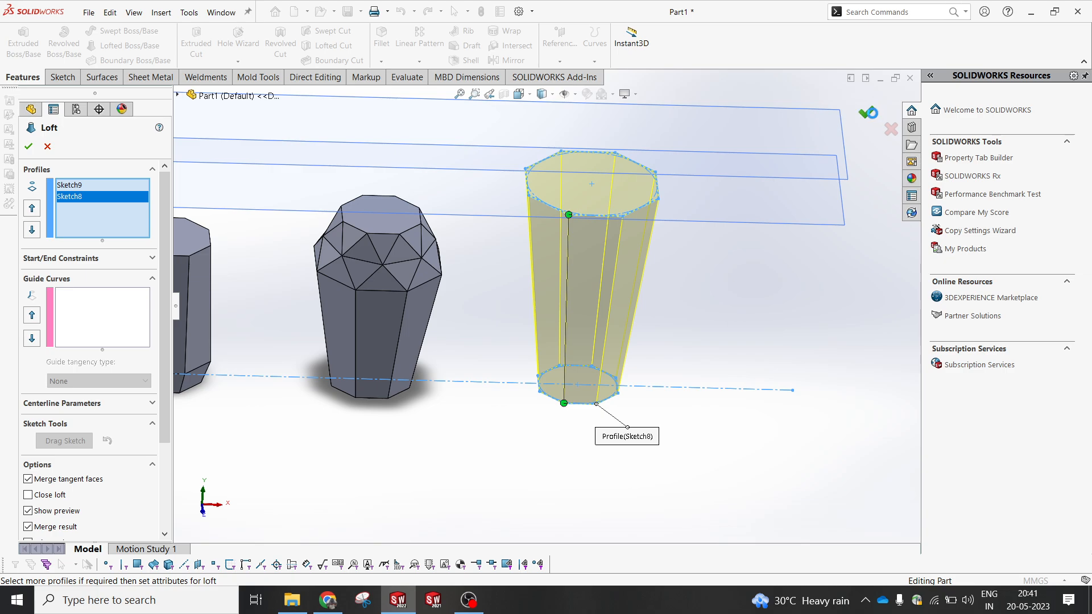
middle_drag(823, 301, 807, 320)
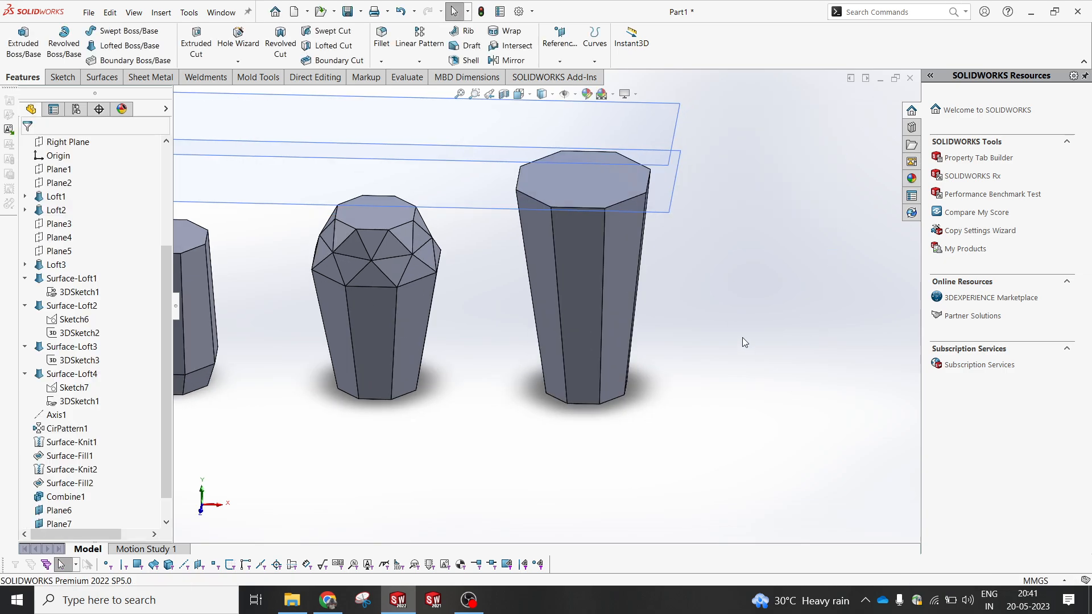
- Start a sketch on Plane7 and draw an octagon from the centre of the new body, with a corner at the upper edge's midpoint
scroll(743, 337, up, 4)
scroll(643, 244, down, 3)
middle_drag(631, 242, 619, 210)
click(549, 207)
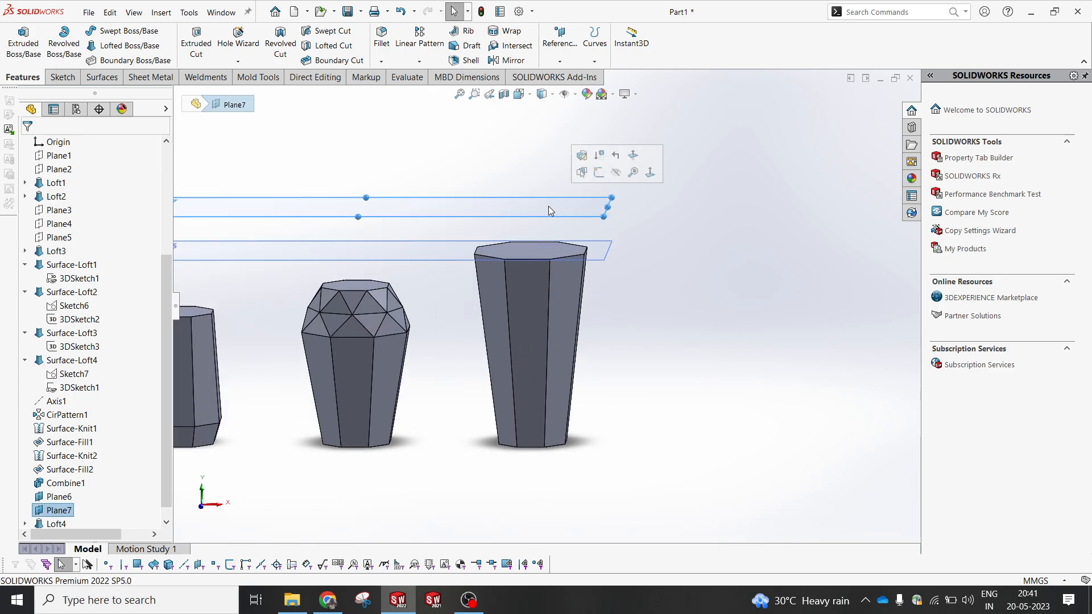
click(599, 173)
scroll(814, 307, down, 3)
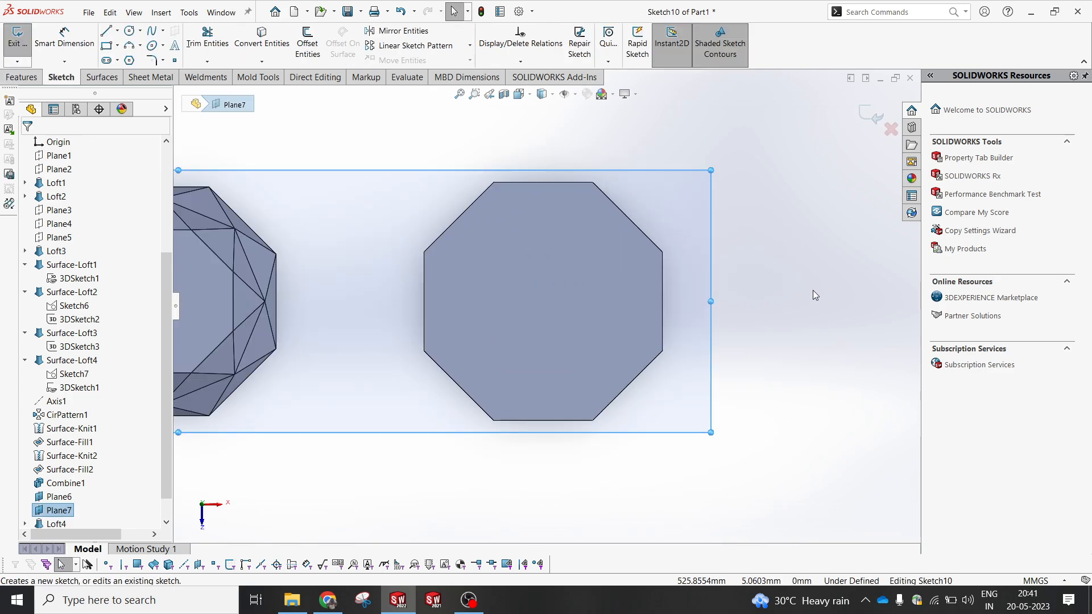
click(129, 60)
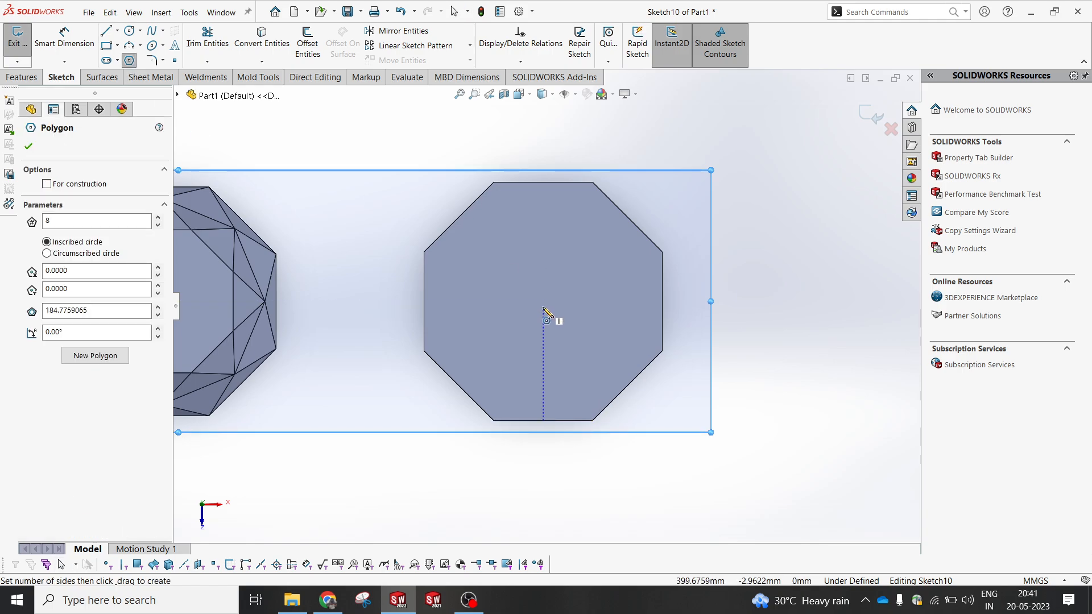
drag(543, 301, 543, 183)
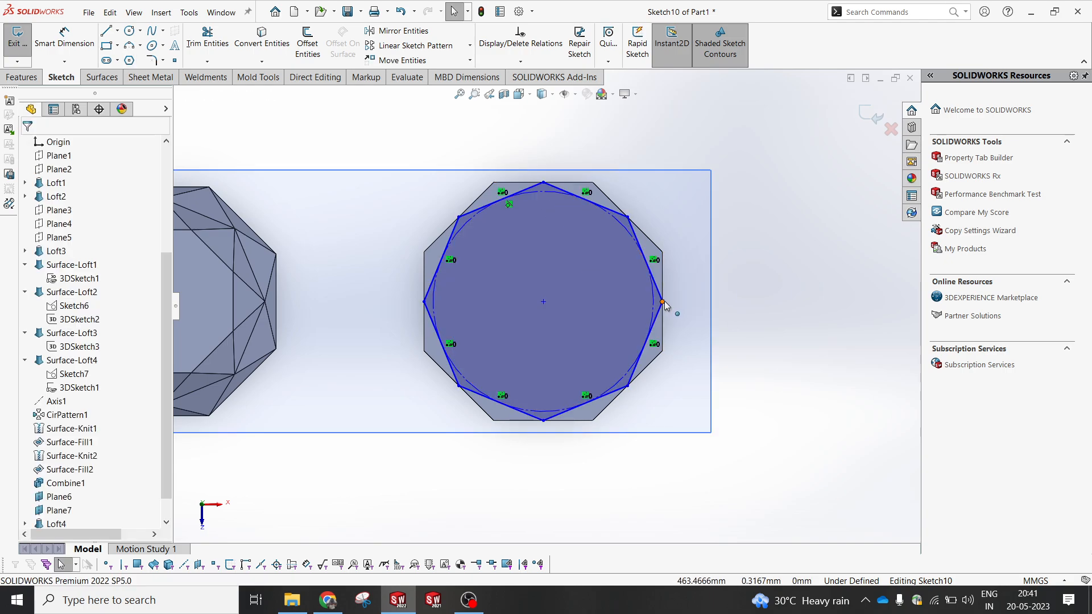
- Constrain two adjacent-quadrant corners of the rotated octagon to the midpoints of the body's top-face edges, then finish the sketch
mouse_move(663, 301)
mouse_down()
mouse_move(670, 250)
mouse_move(648, 294)
mouse_up()
ctrl+click(662, 296)
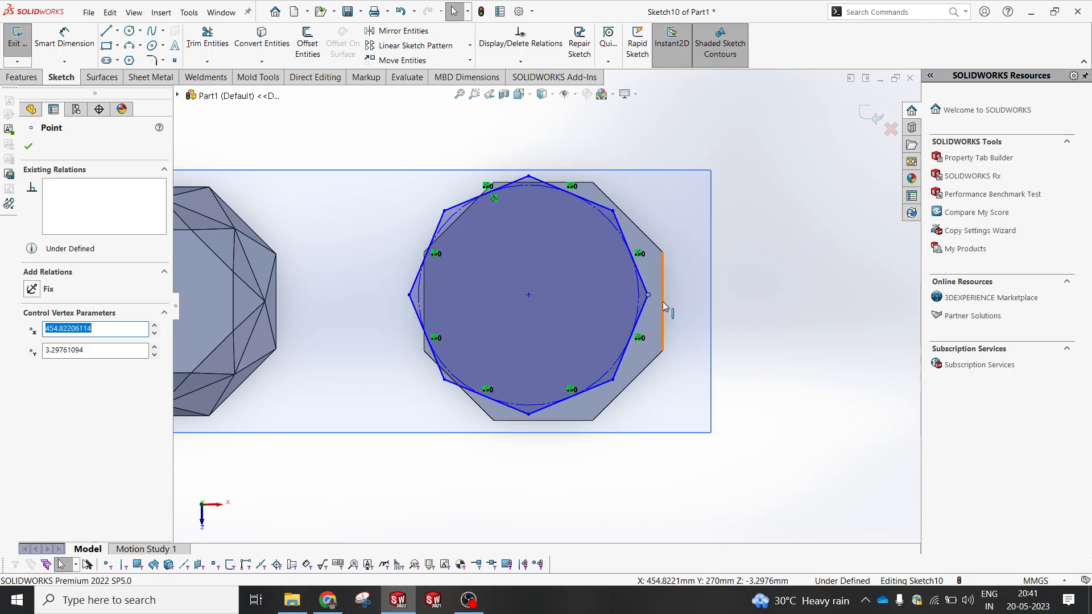
click(697, 251)
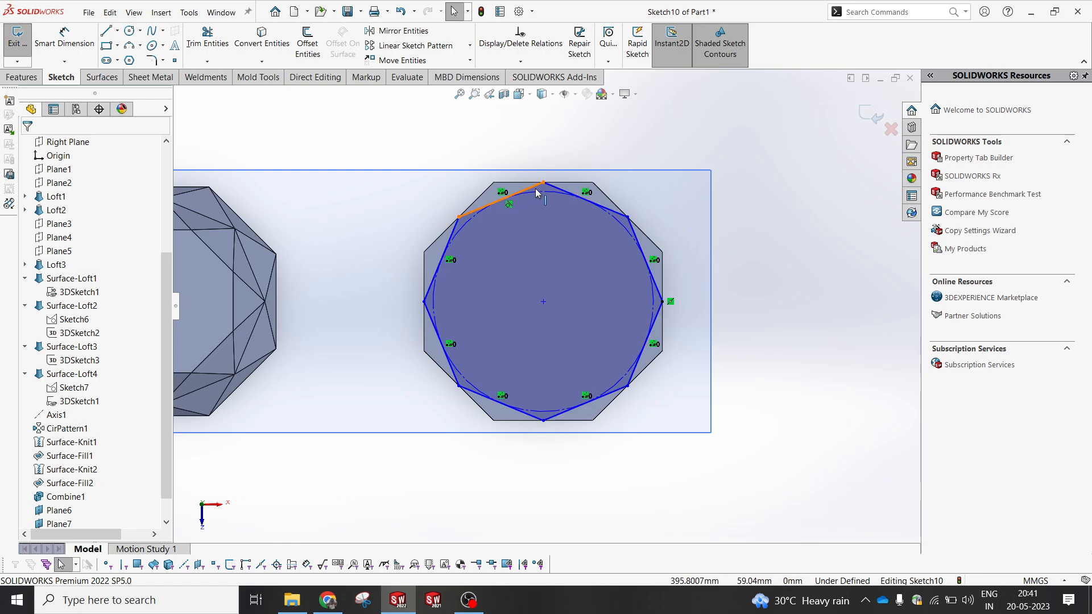
mouse_move(545, 182)
mouse_down()
mouse_move(548, 205)
mouse_move(543, 182)
mouse_up()
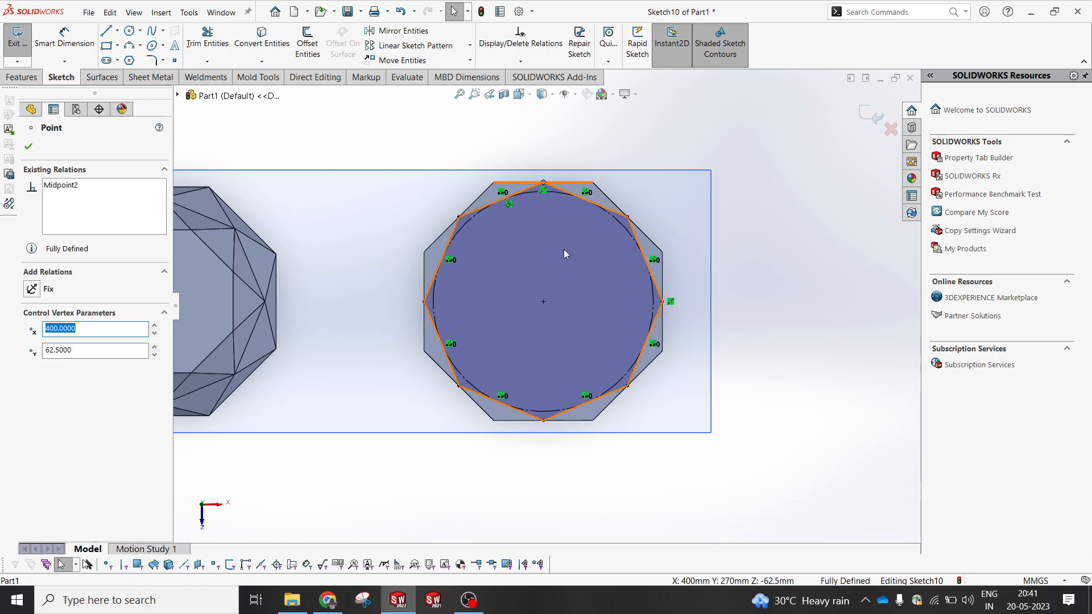
click(833, 335)
scroll(632, 336, up, 3)
middle_drag(630, 336, 610, 177)
scroll(629, 283, up, 2)
scroll(546, 182, down, 3)
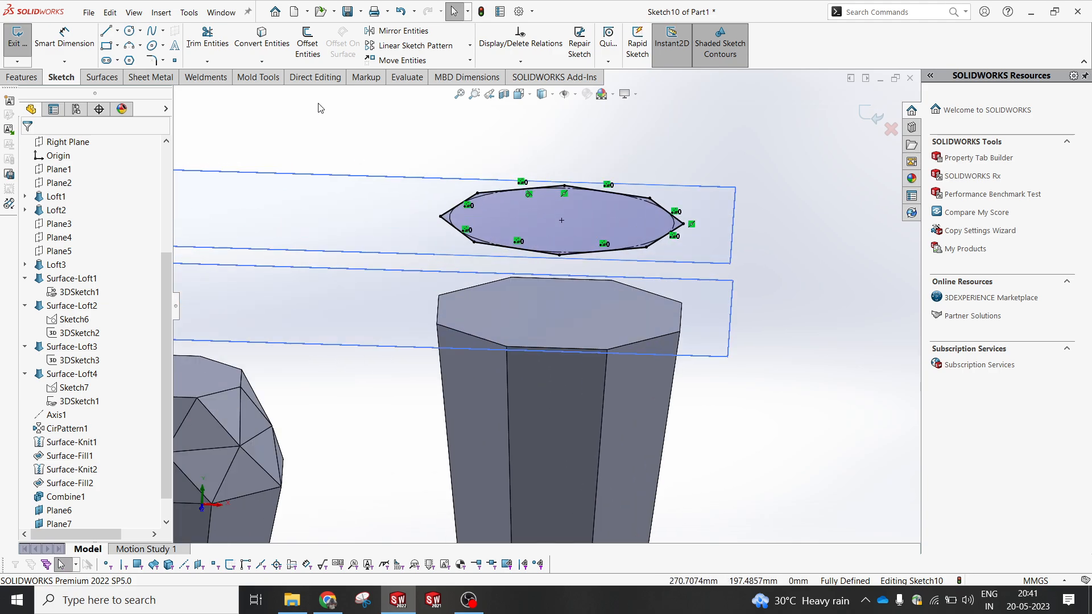
click(869, 108)
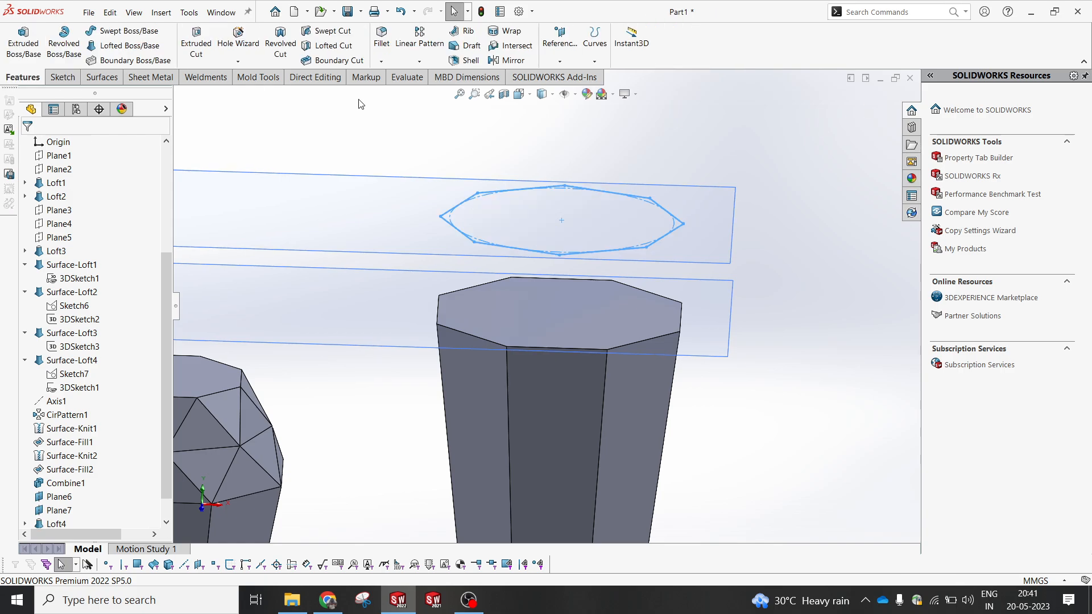
- Create a 3D sketch with a single point on the front corner of the Plane7 octagon
click(61, 77)
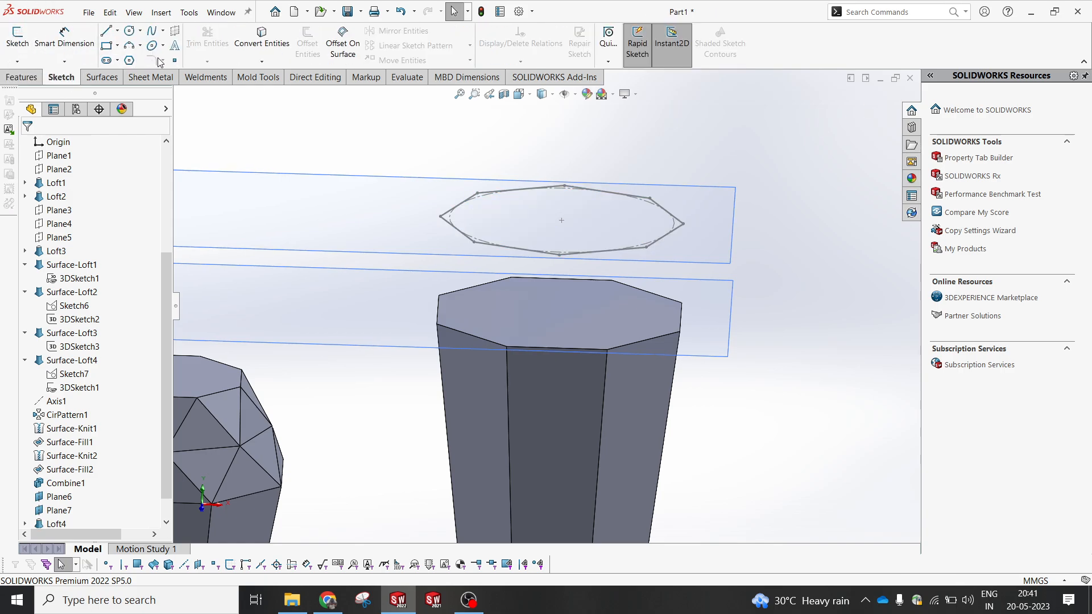
click(176, 60)
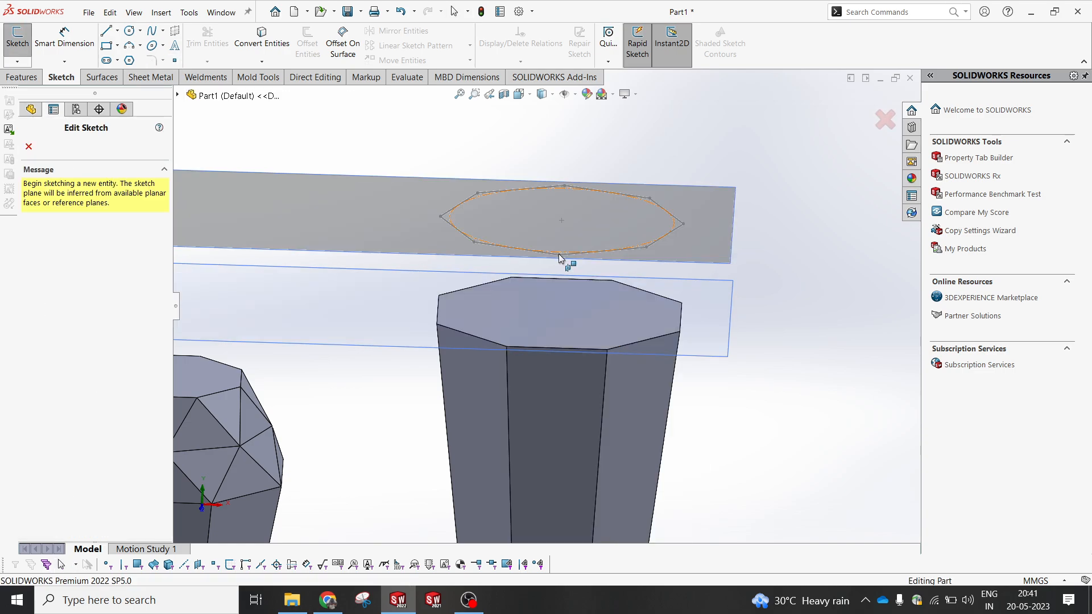
key(Escape)
click(18, 61)
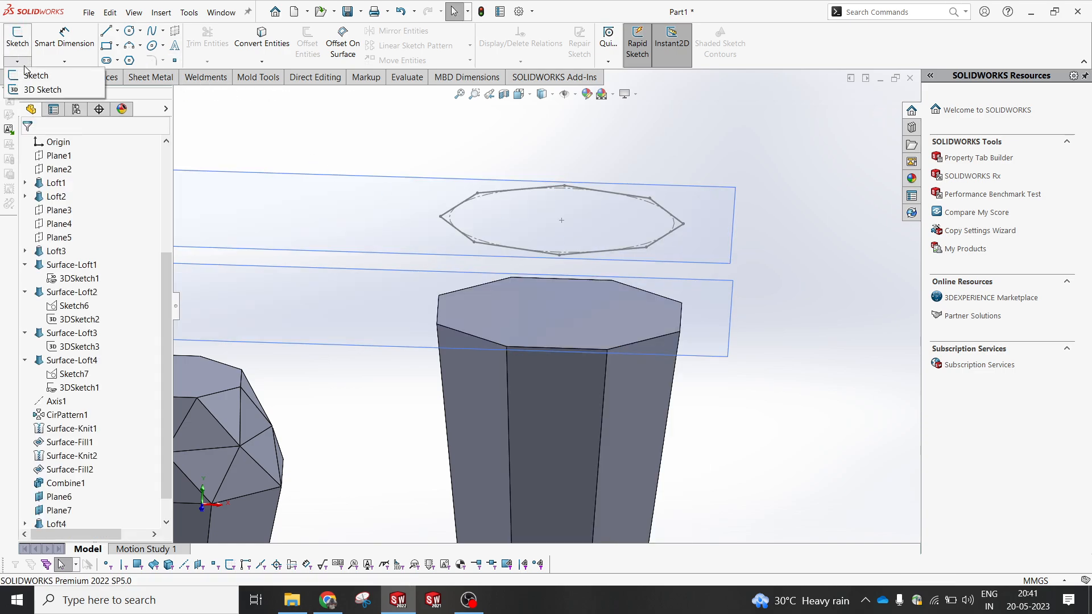
click(34, 89)
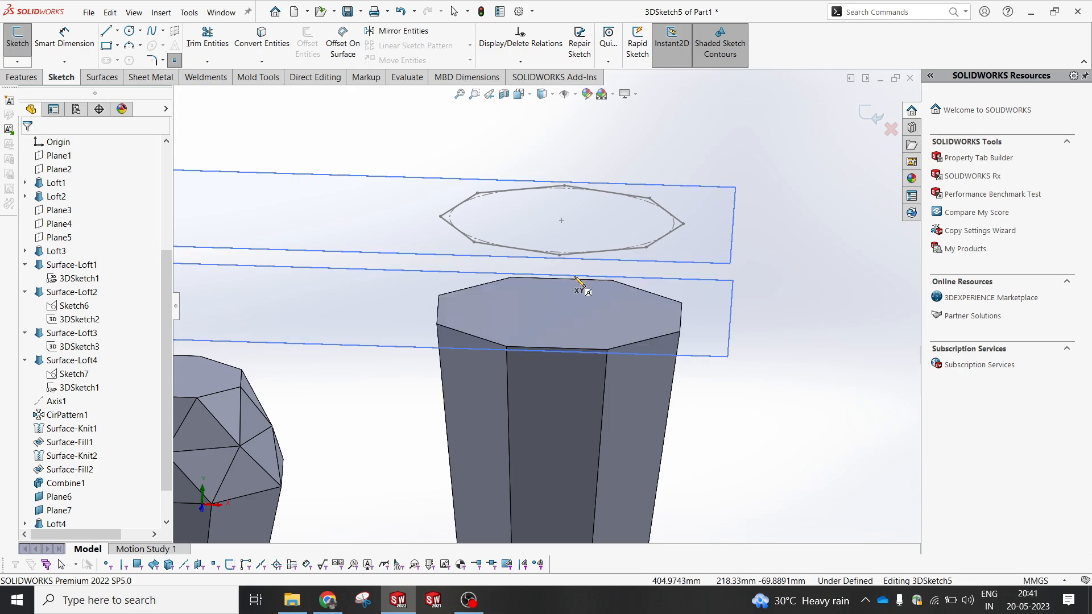
click(560, 256)
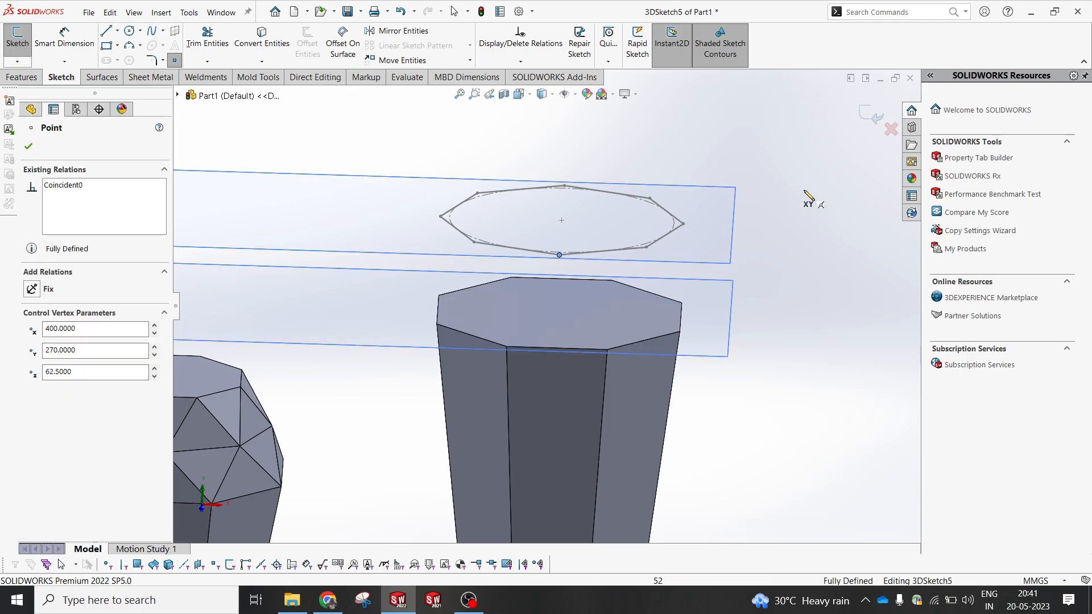
click(875, 117)
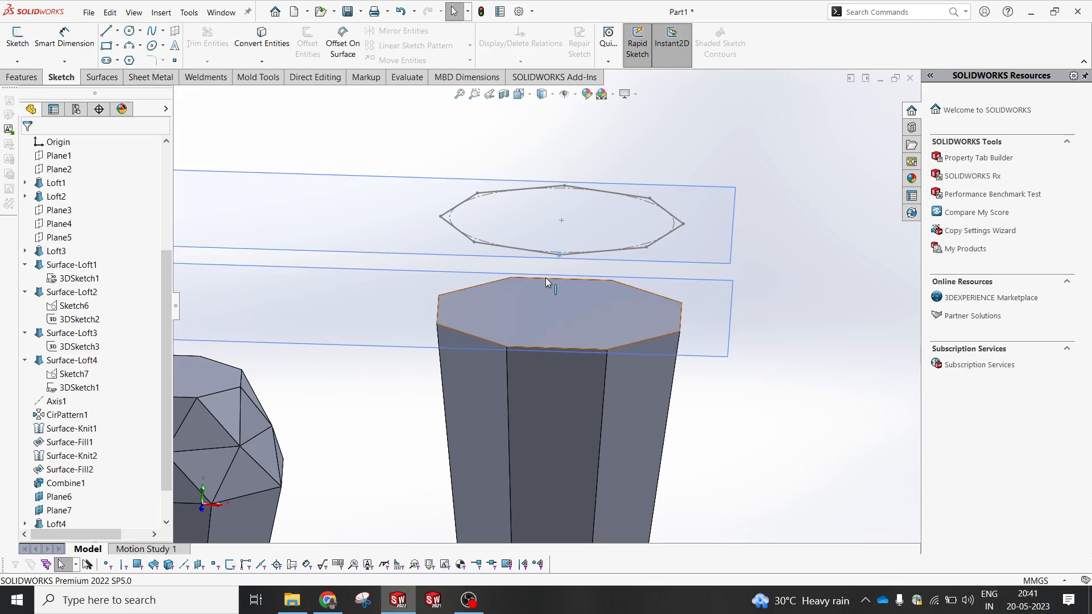
- Create another 3D sketch with a point on the left front corner of the third body's top face
click(178, 63)
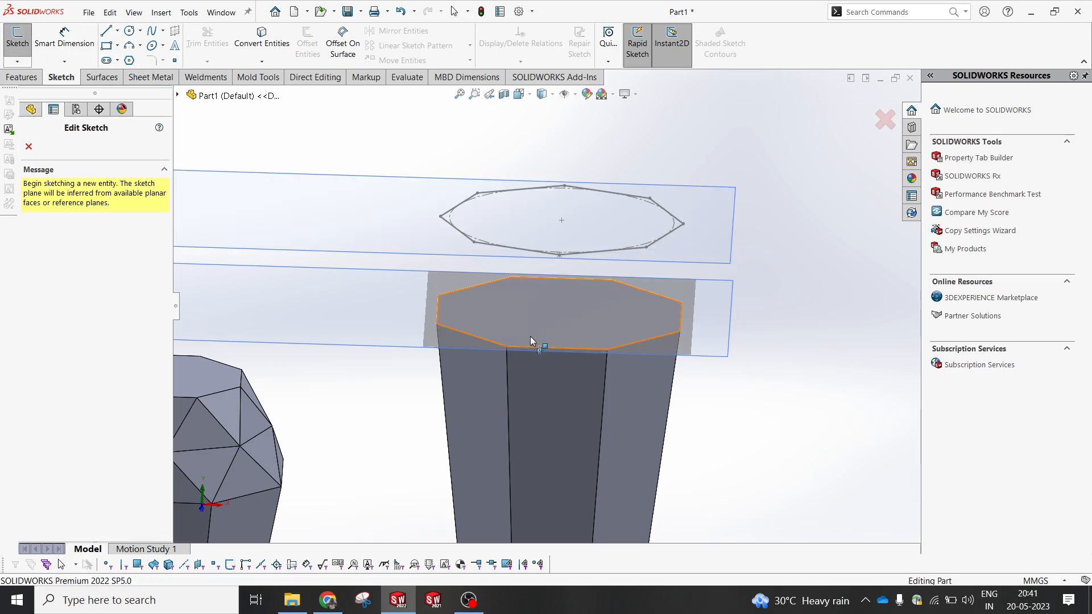
key(Escape)
click(17, 61)
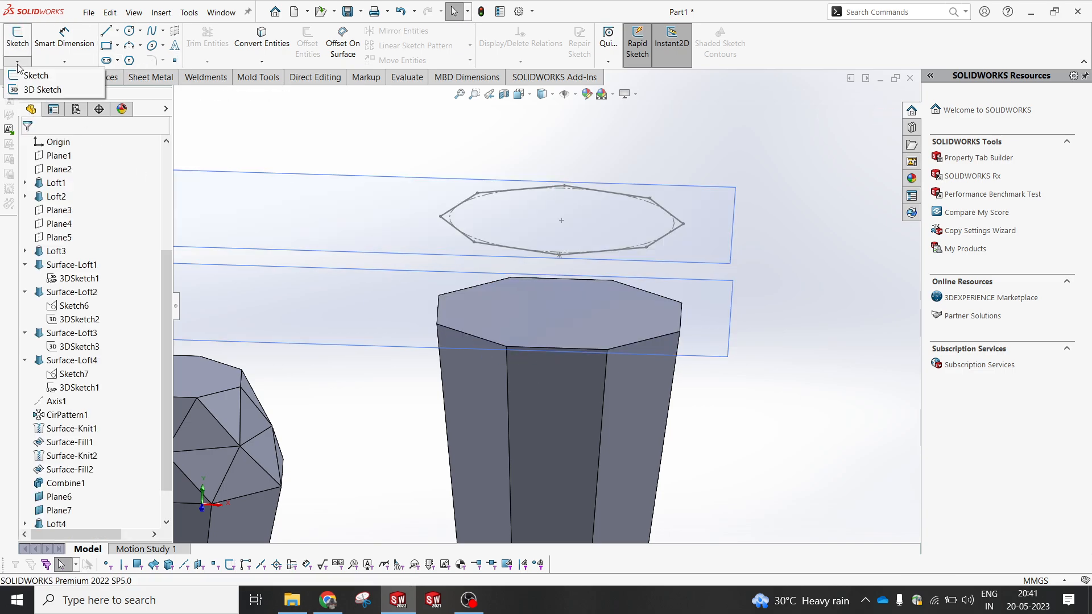
click(26, 91)
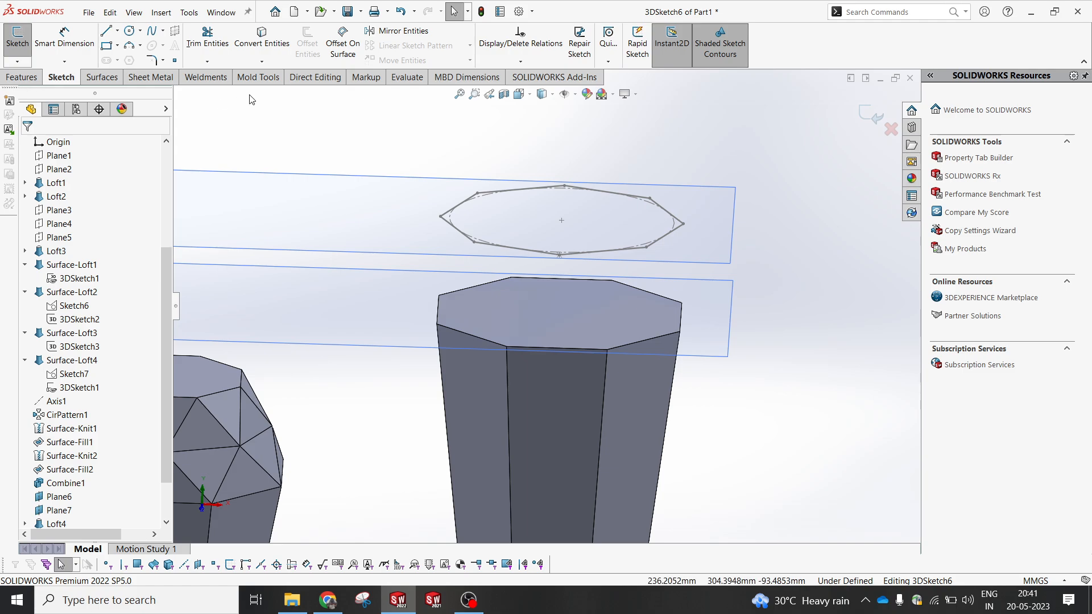
click(174, 61)
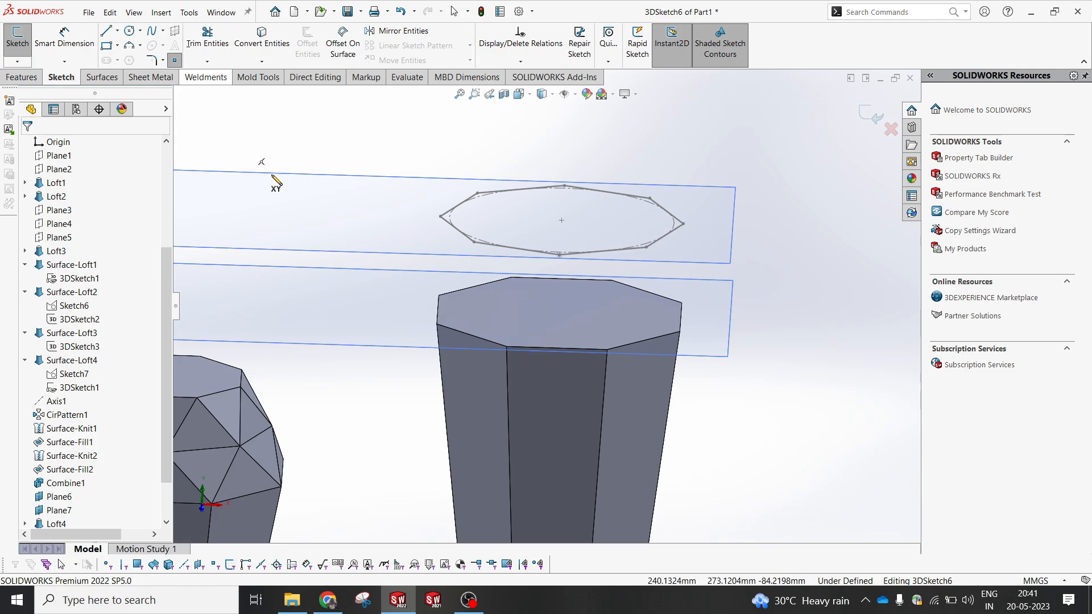
click(507, 348)
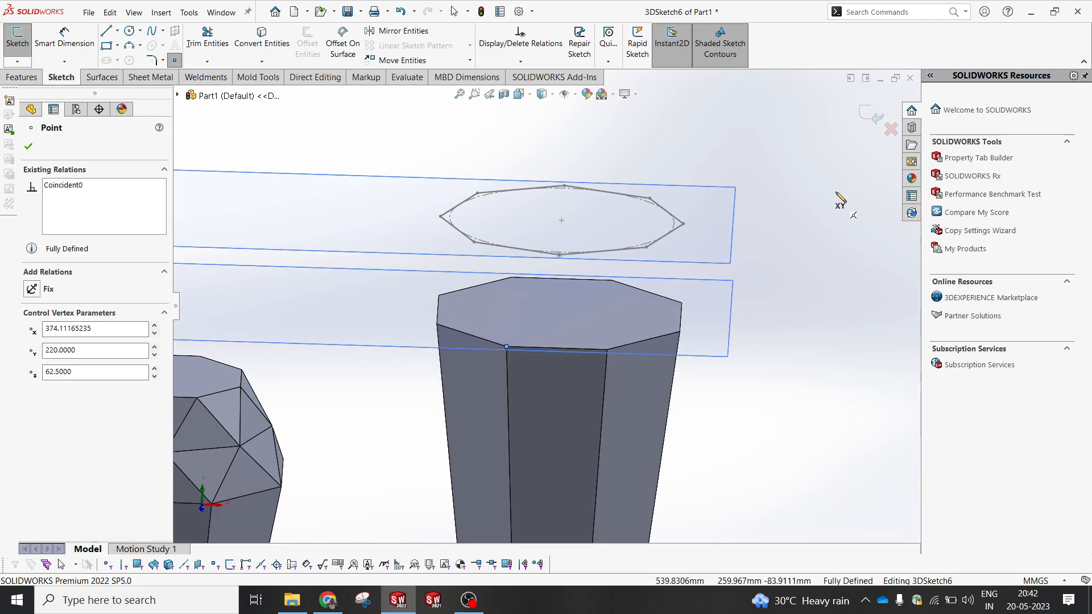
click(17, 42)
- Finish the 3D sketch and loft a triangular surface from the third body's front top edge to the Plane7 octagon's front corner point
click(98, 85)
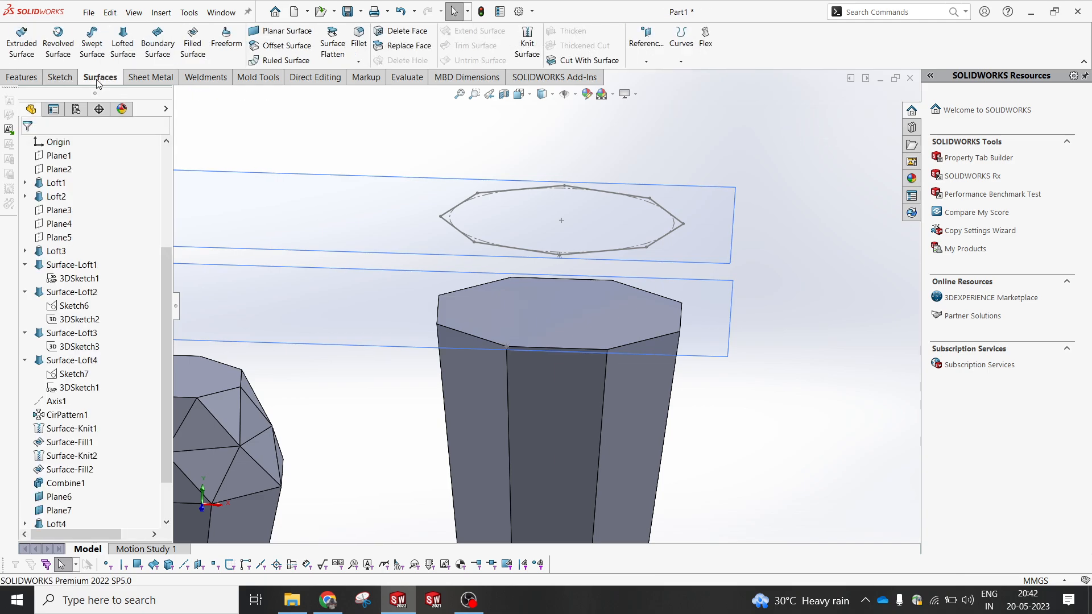
click(123, 43)
click(517, 349)
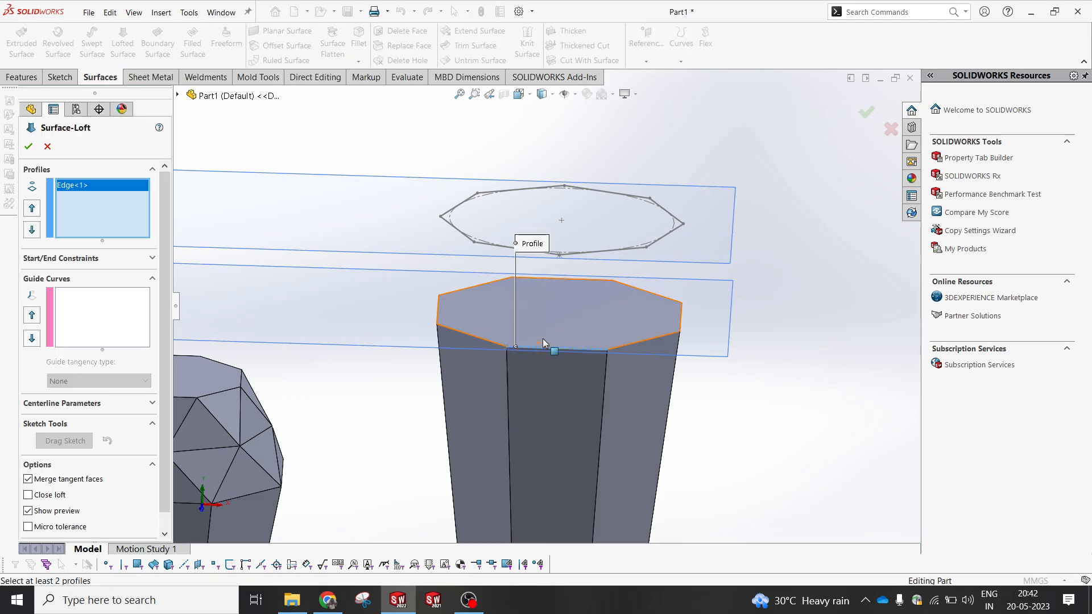
click(559, 258)
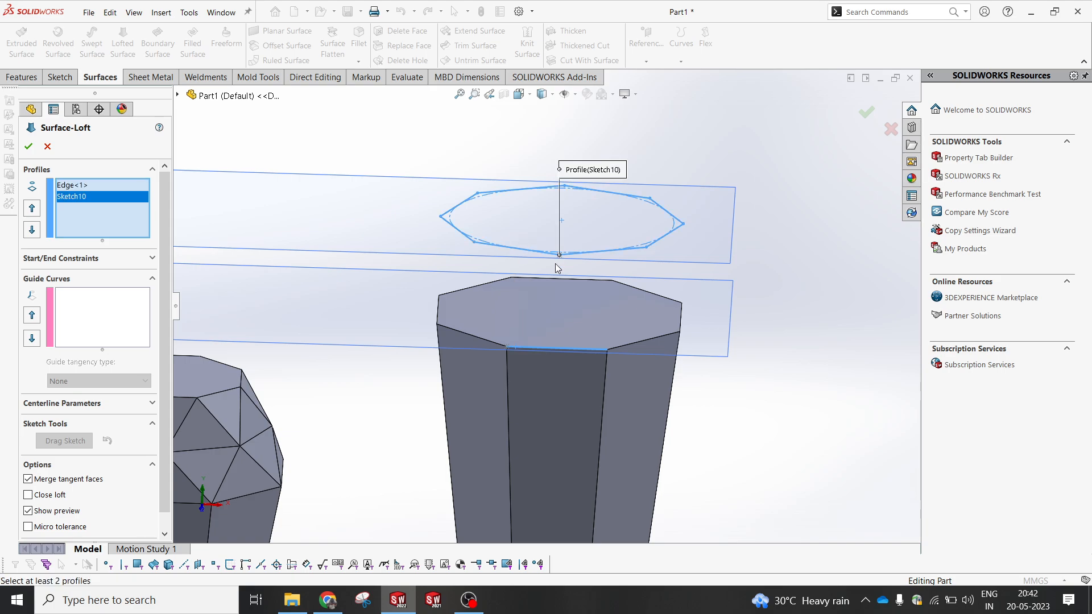
click(566, 262)
click(560, 257)
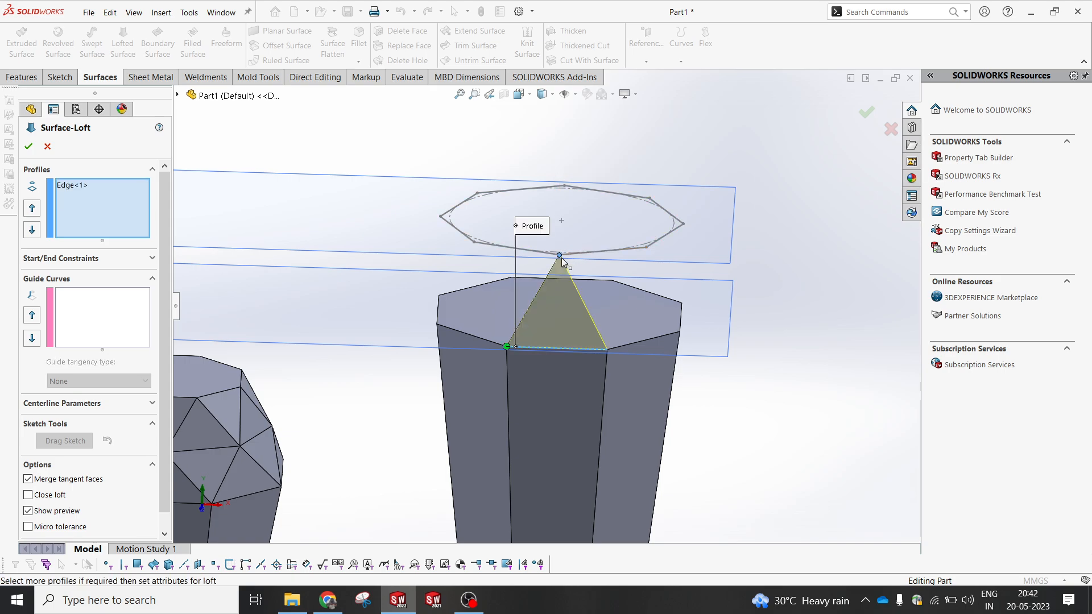
click(28, 147)
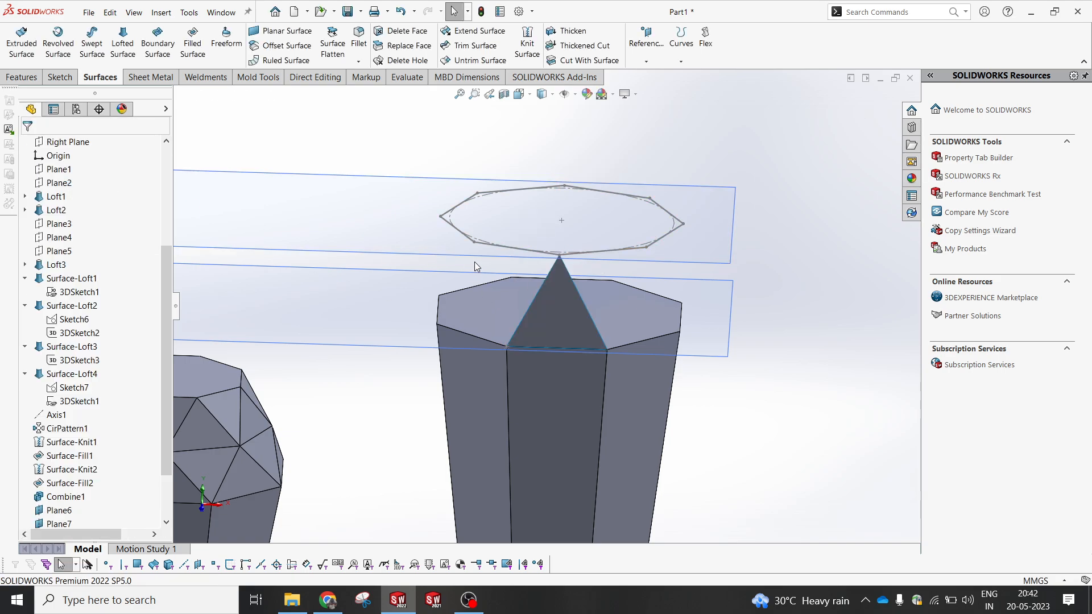
- Loft a second triangular surface from the 3D sketch point on the top-face corner to the adjacent front-left edge of the Plane7 octagon
click(506, 346)
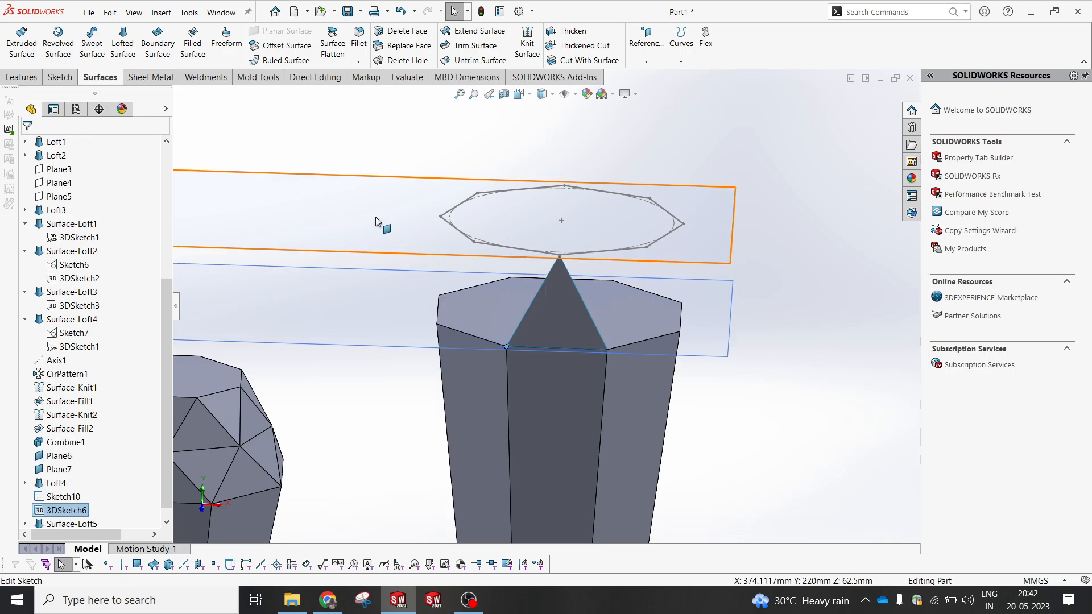
click(123, 45)
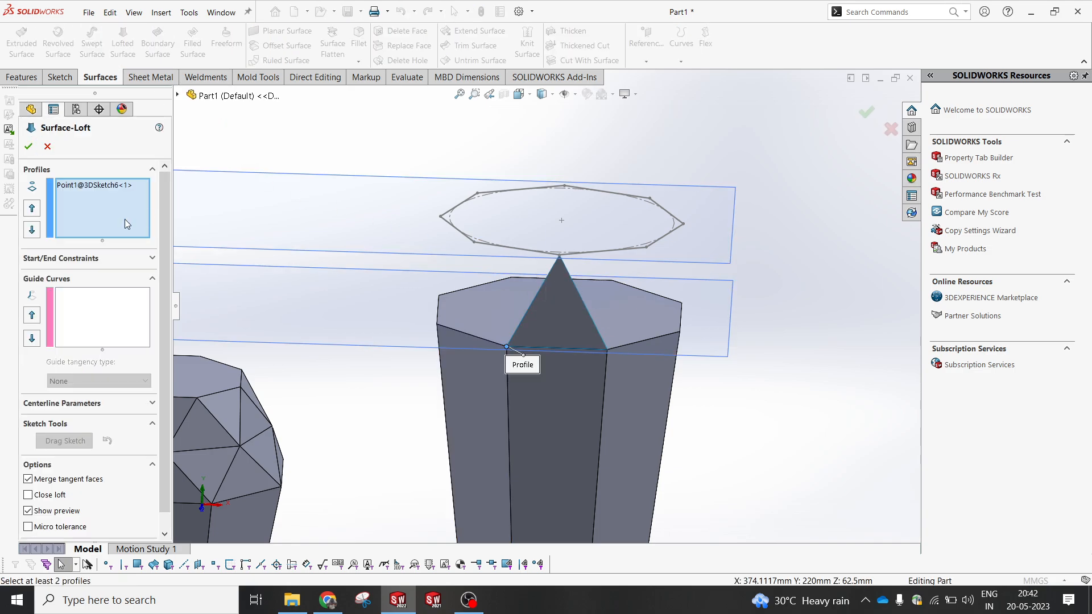
right_click(769, 160)
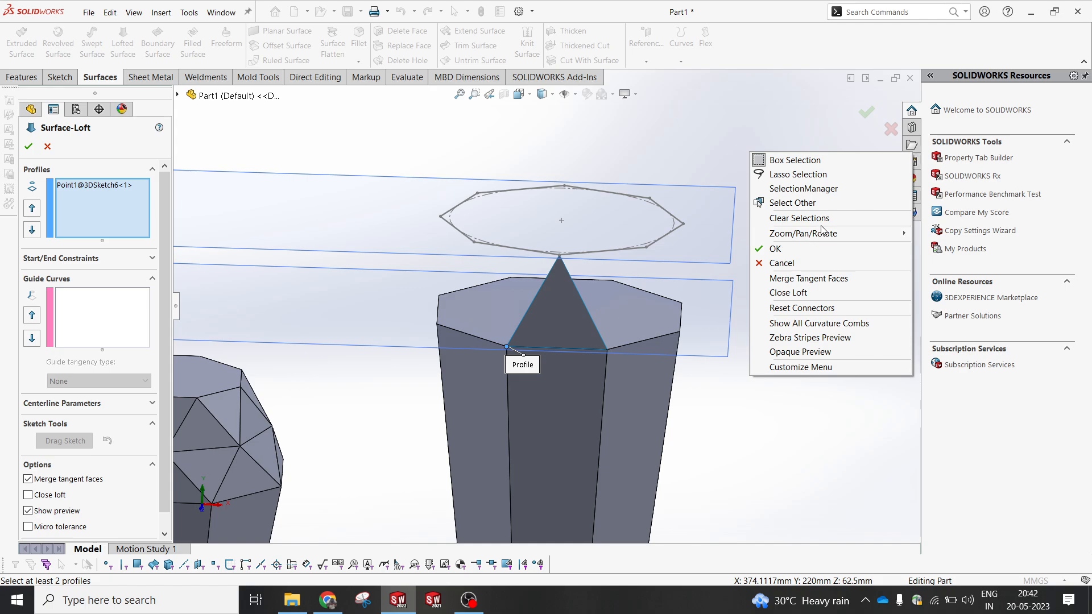
click(803, 189)
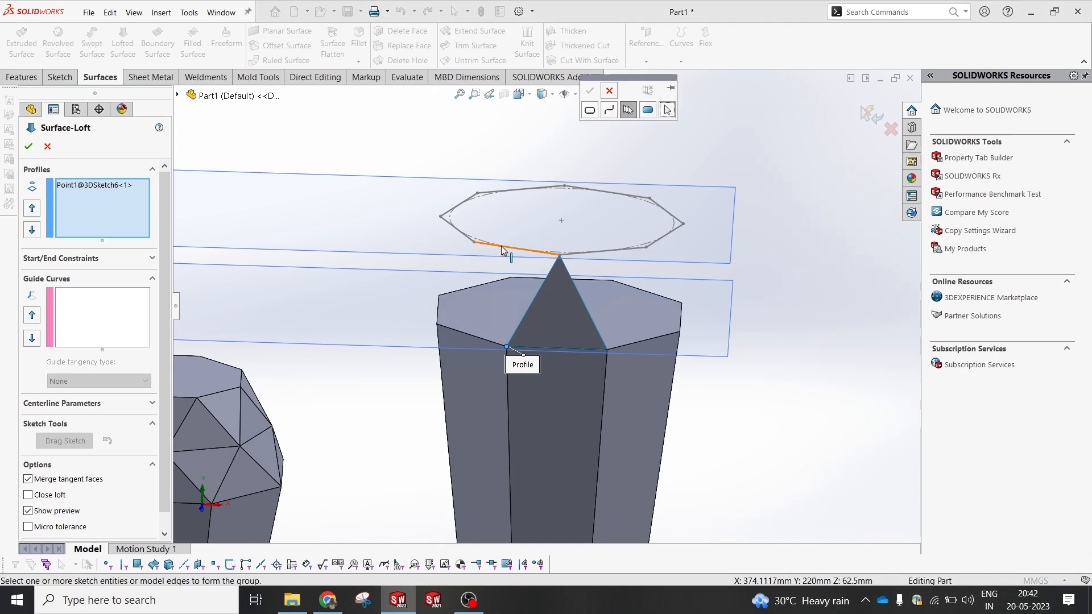
click(501, 251)
click(588, 93)
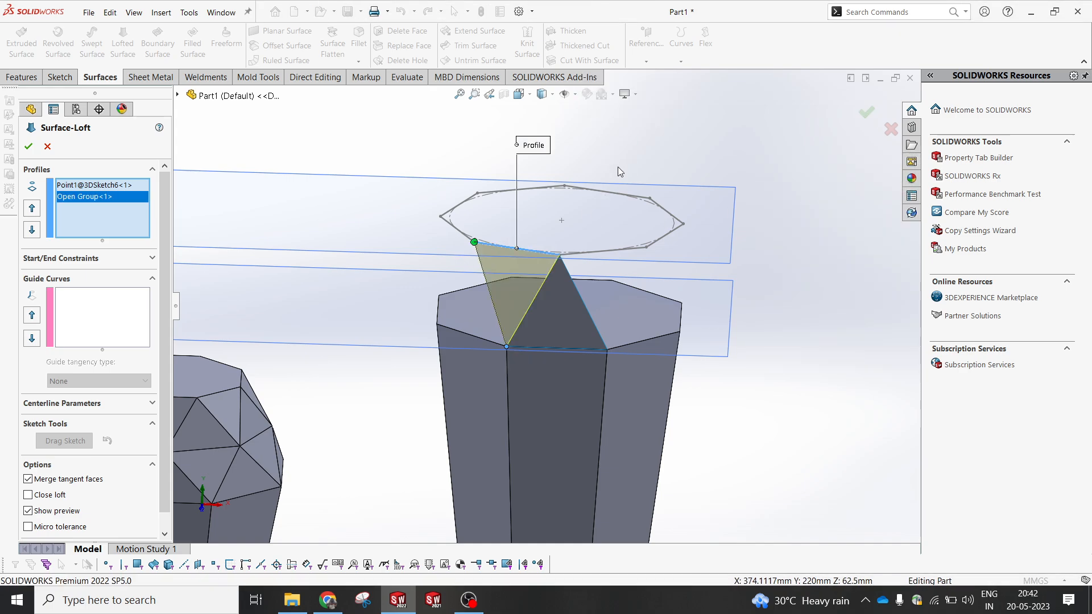
click(29, 146)
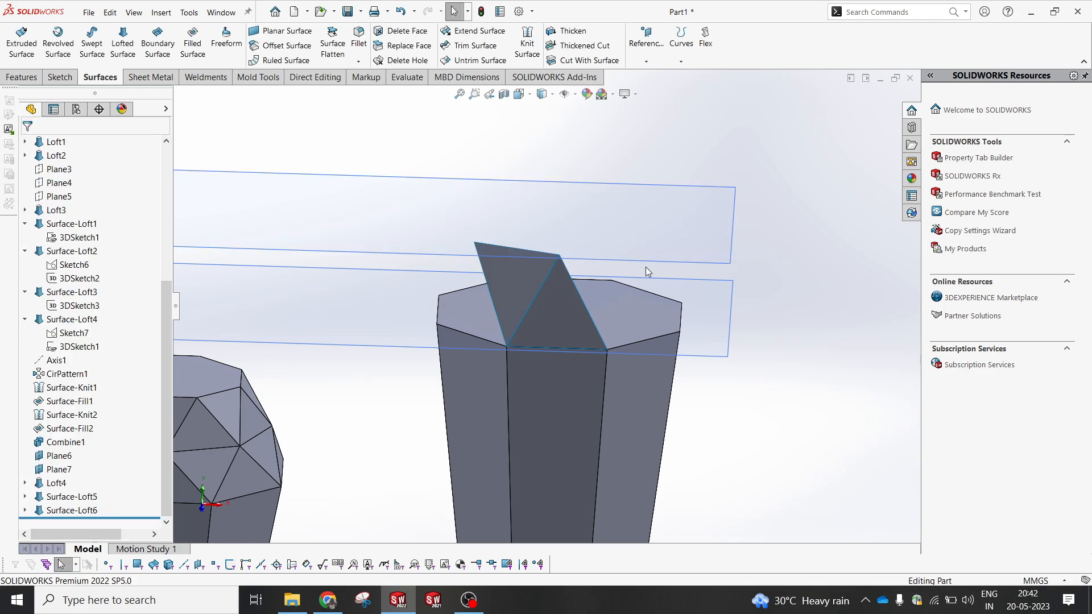
scroll(646, 268, up, 2)
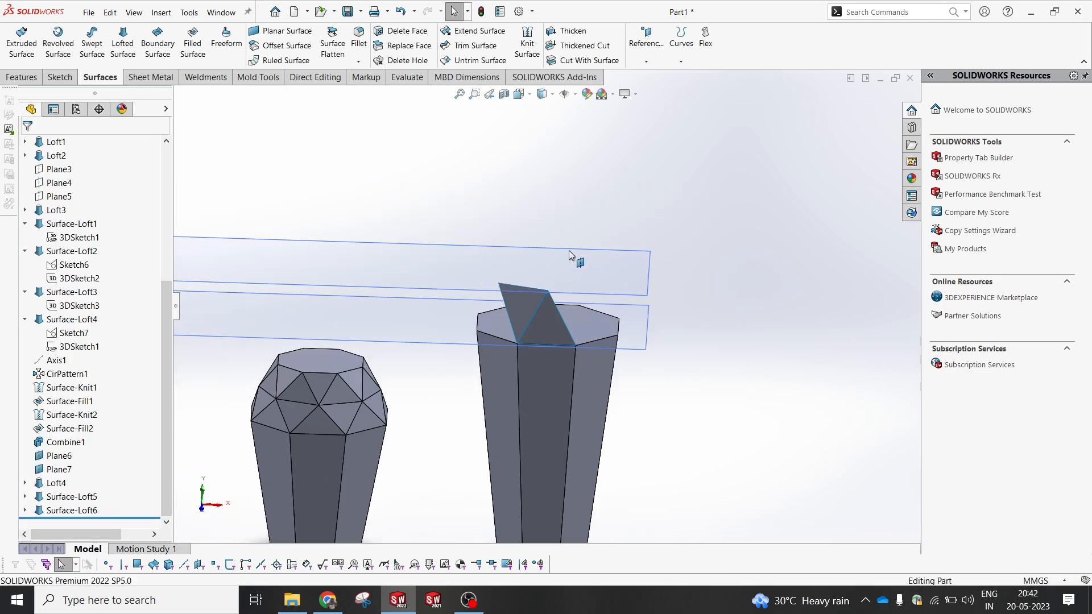
click(527, 42)
click(528, 279)
click(546, 296)
right_click(545, 294)
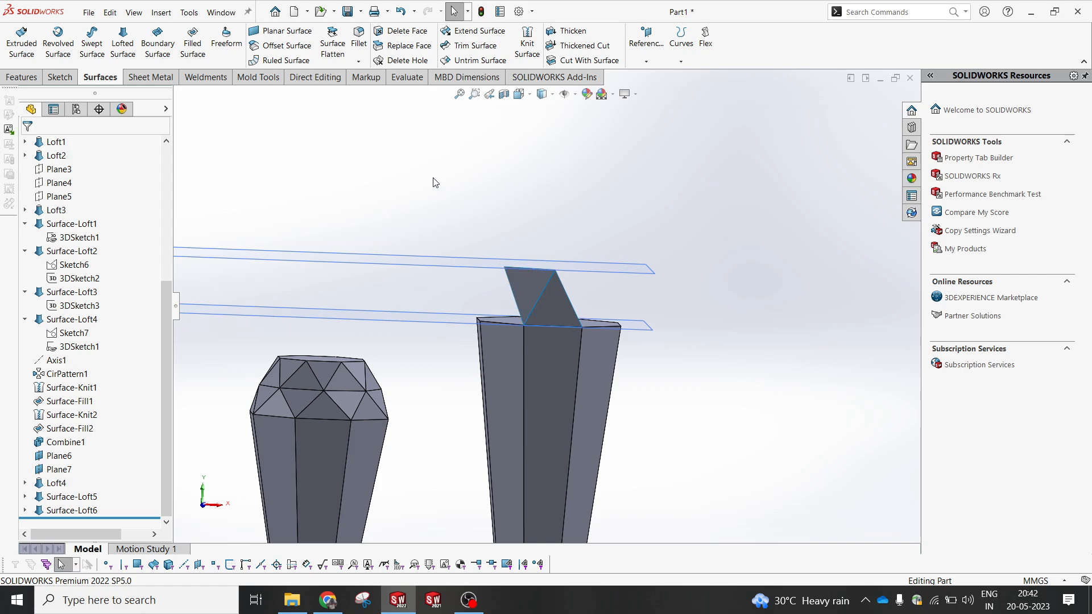
- Show Sketch9 of the third body's loft and create a reference axis through its centre point, normal to the body's top face
middle_drag(435, 182, 575, 381)
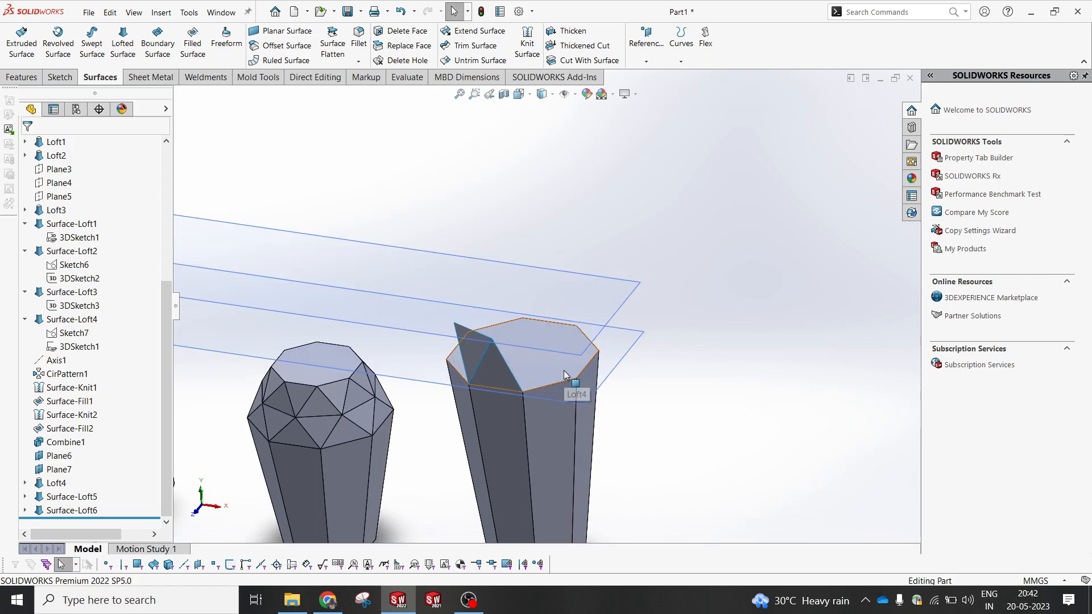
click(565, 376)
click(26, 483)
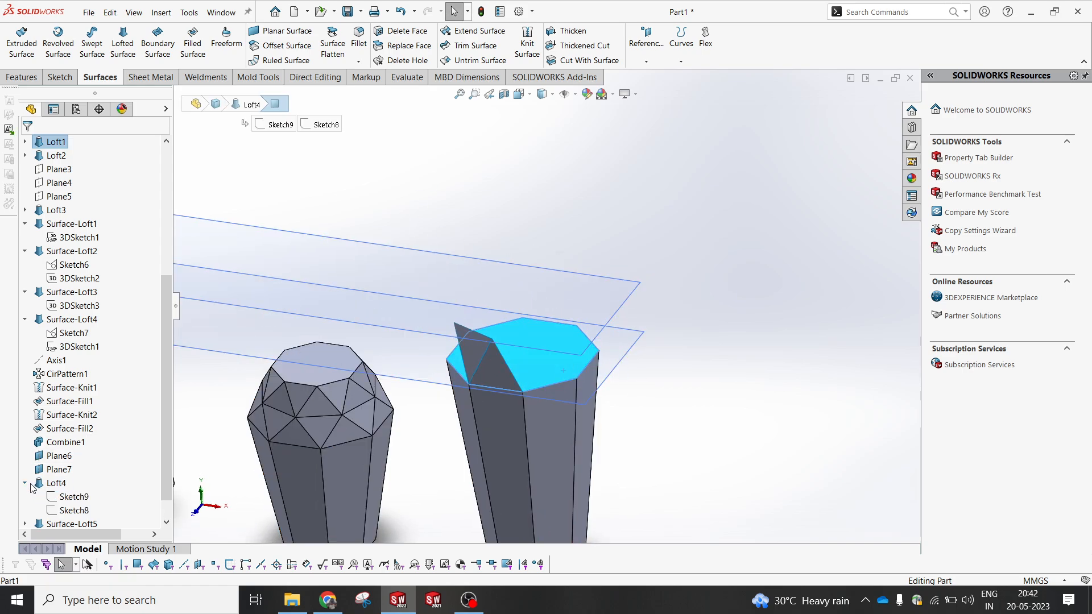
click(70, 498)
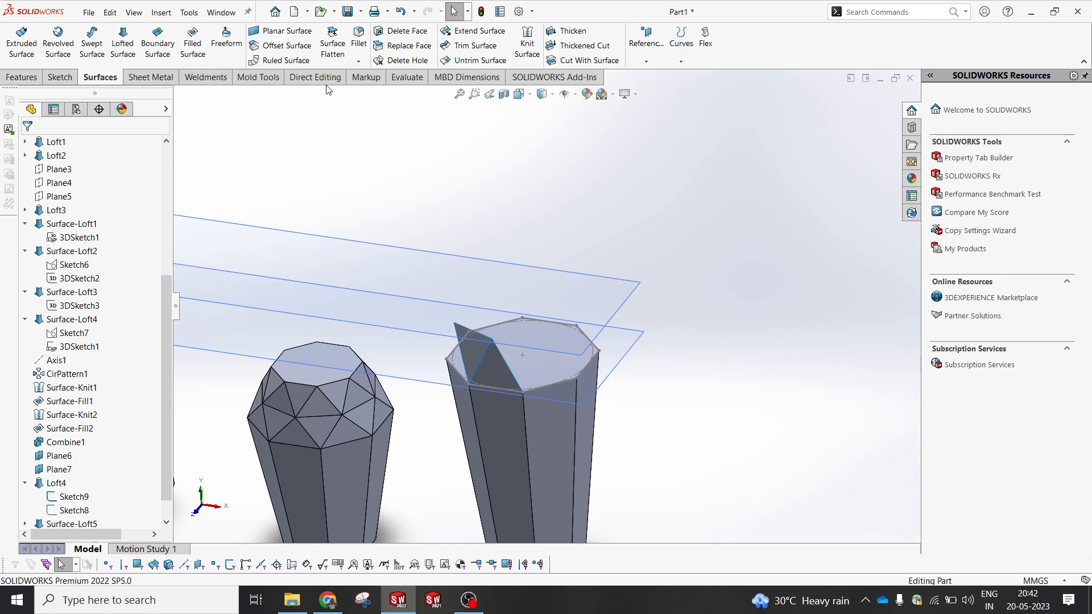
click(560, 378)
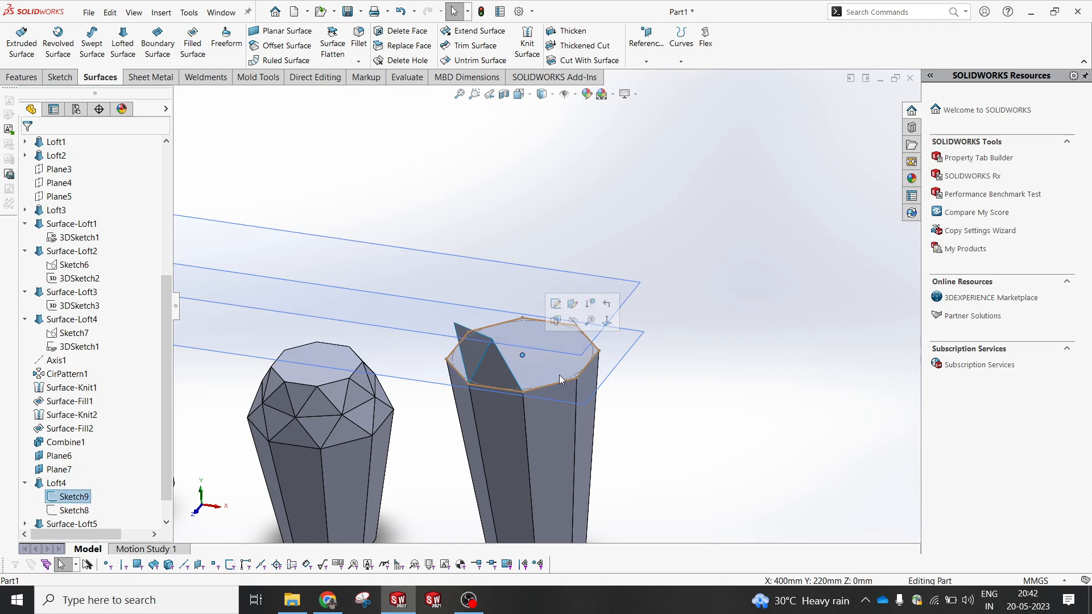
click(561, 377)
click(648, 43)
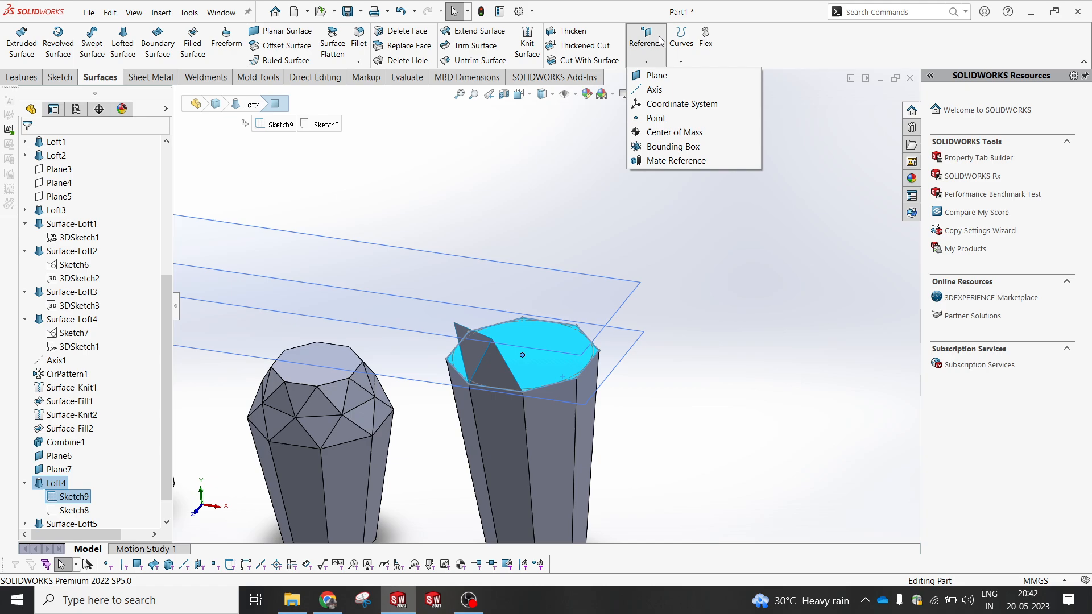
click(655, 90)
click(30, 153)
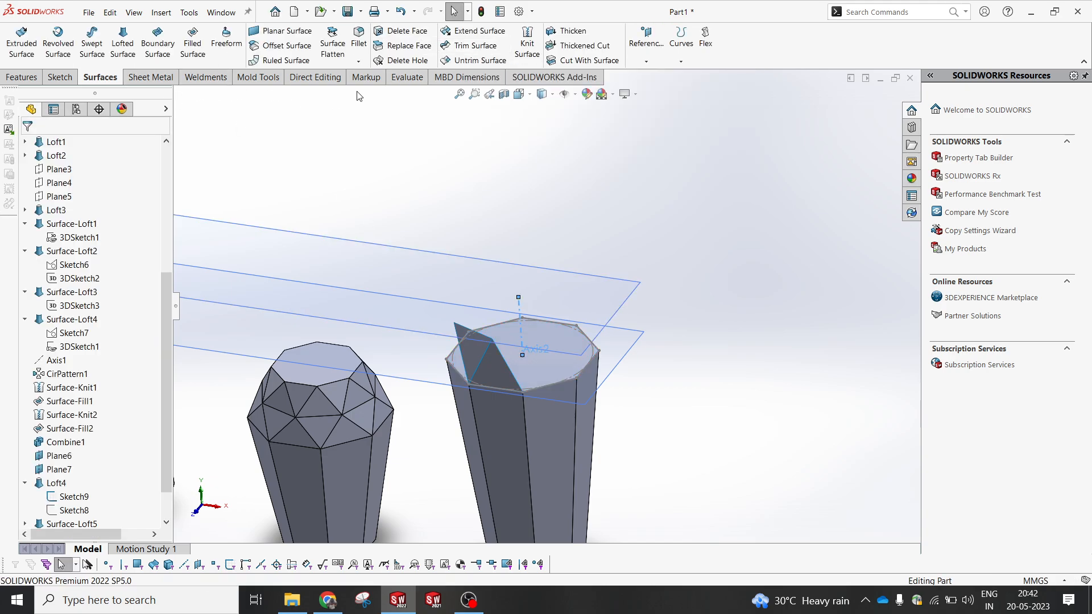
- Circular-pattern the two triangular surface bodies around the third body's axis with 8 equally spaced instances over 360 degrees
click(22, 76)
click(419, 61)
click(426, 90)
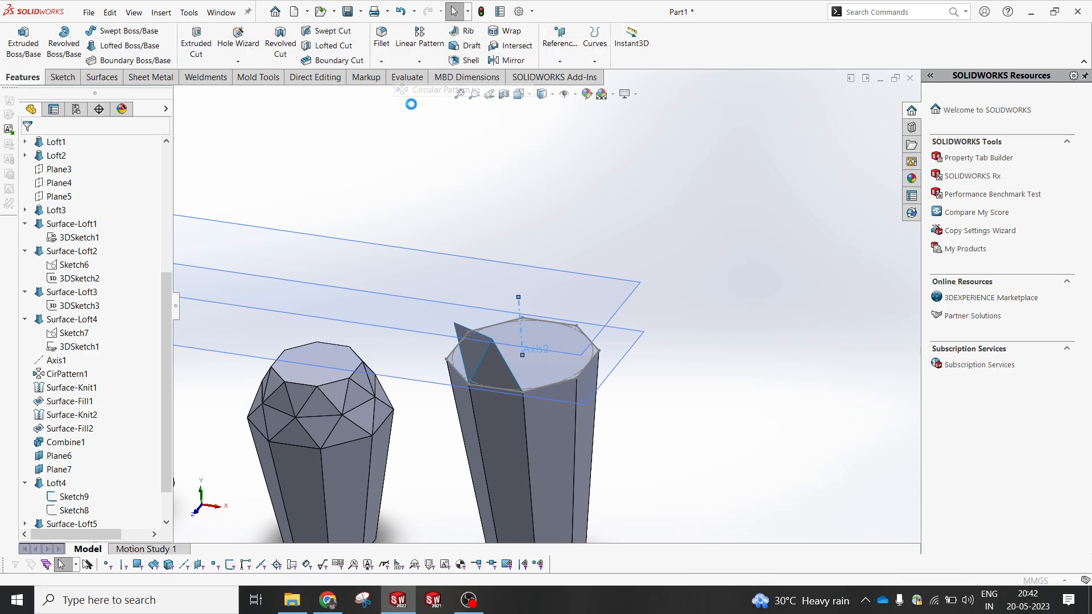
click(61, 409)
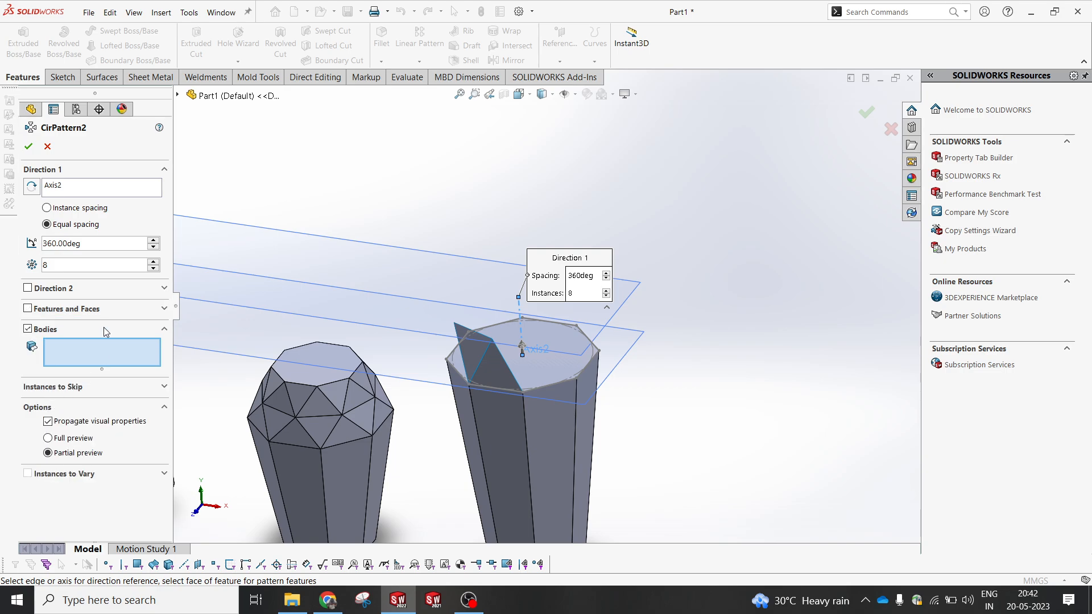
click(479, 355)
click(489, 364)
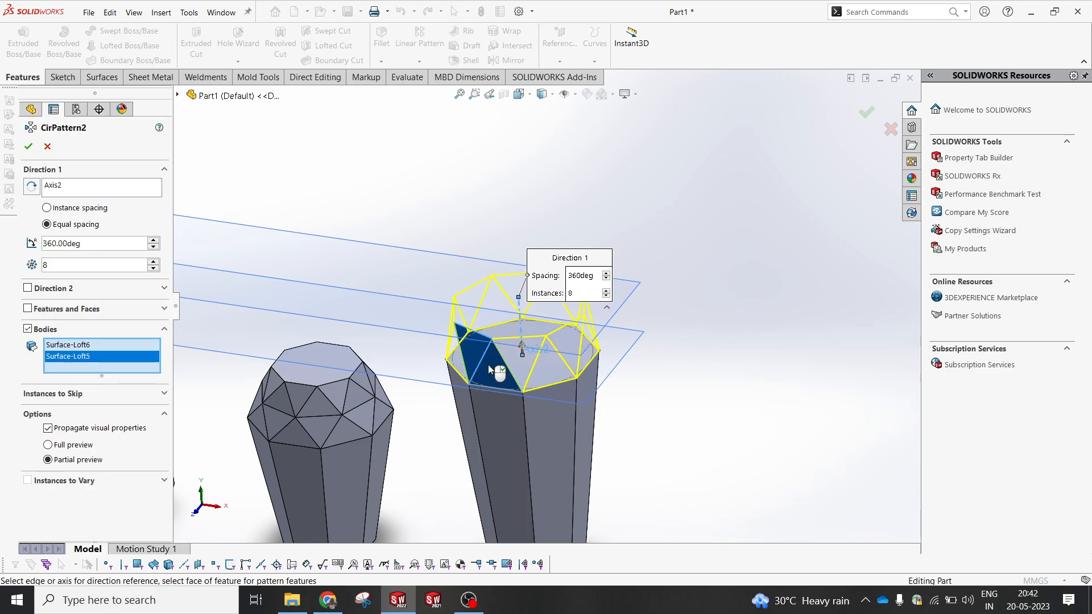
click(28, 147)
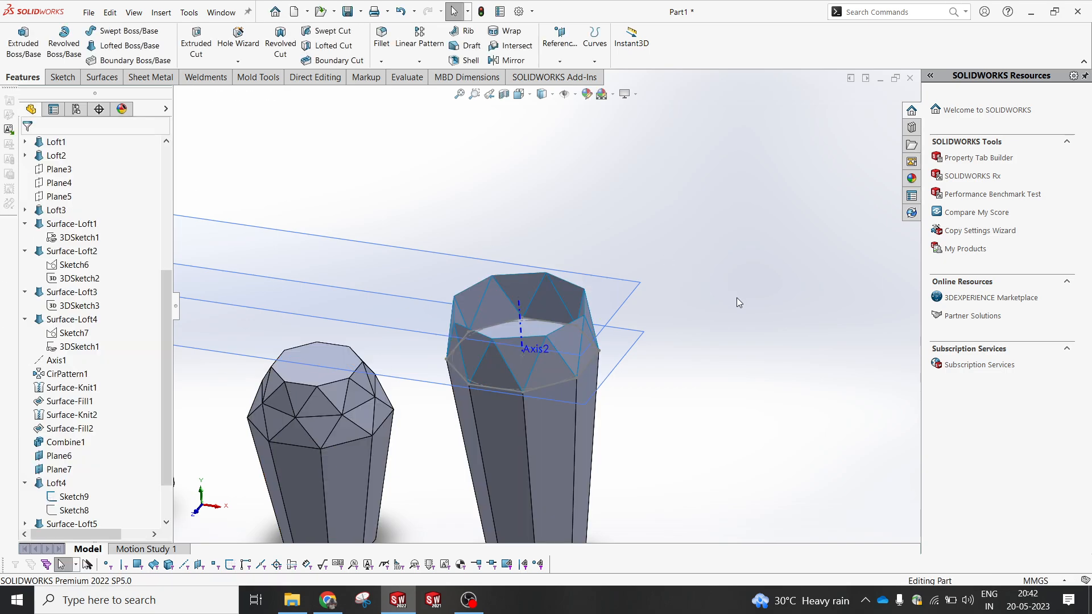
- Edit Sketch10 of the second triangular surface loft and delete the midpoint relations on its octagon corners
middle_drag(736, 298, 672, 279)
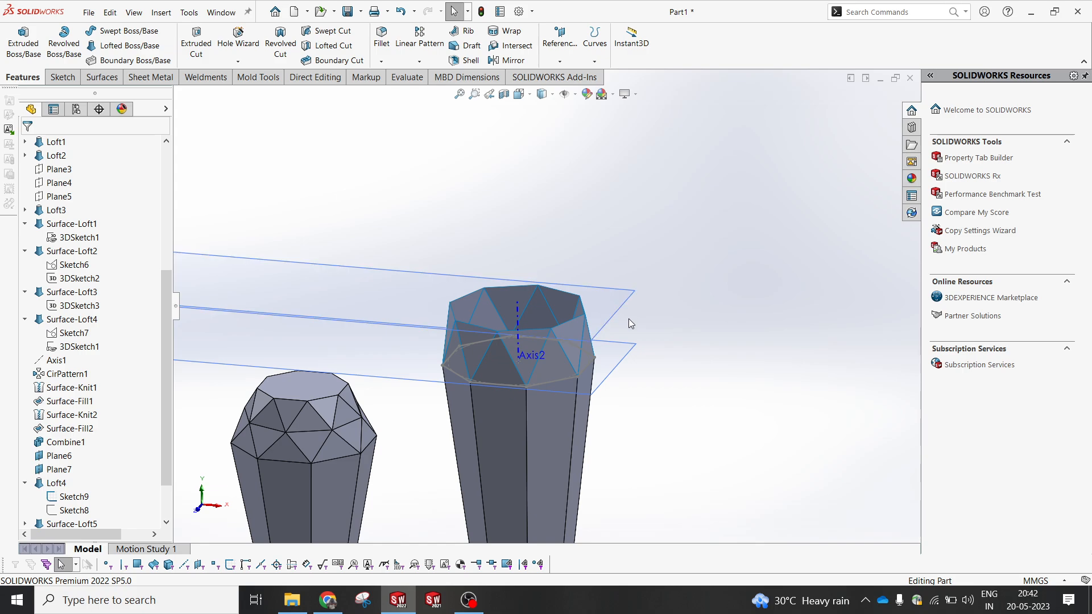
scroll(74, 484, down, 2)
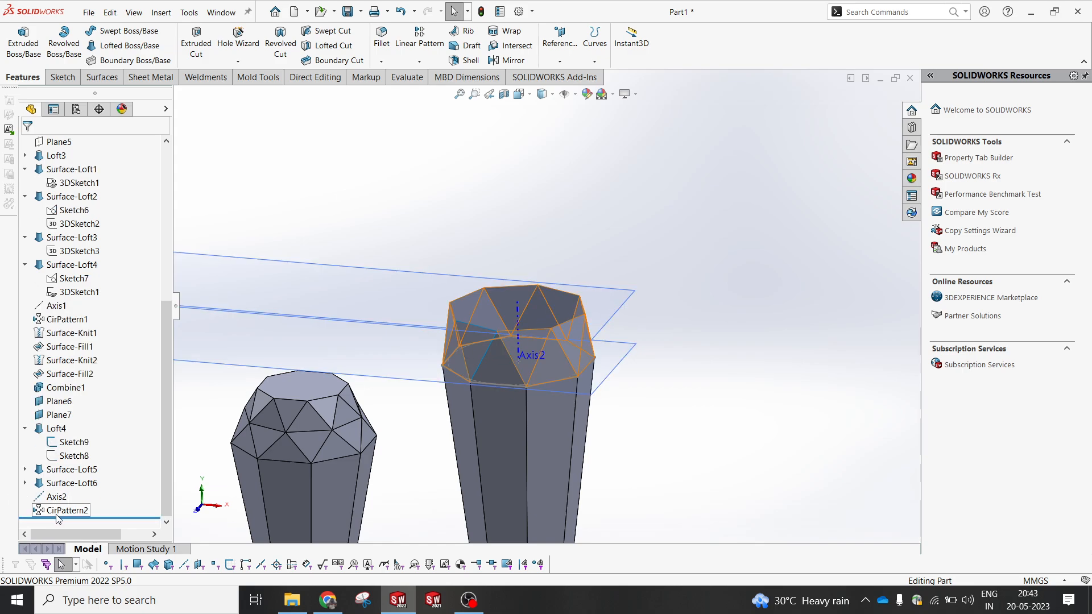
click(25, 483)
click(86, 498)
click(86, 509)
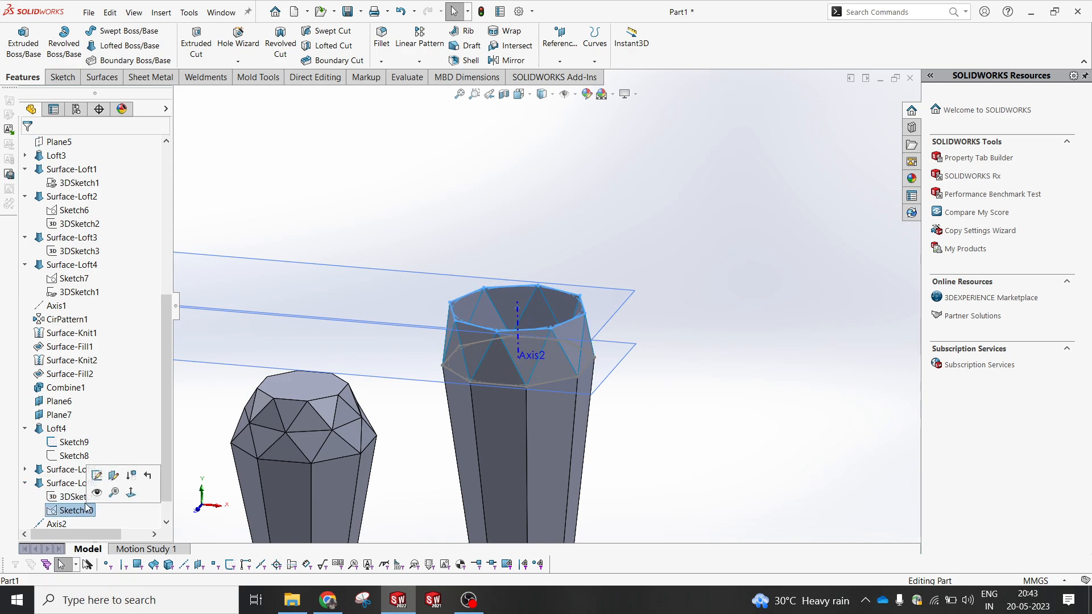
click(97, 474)
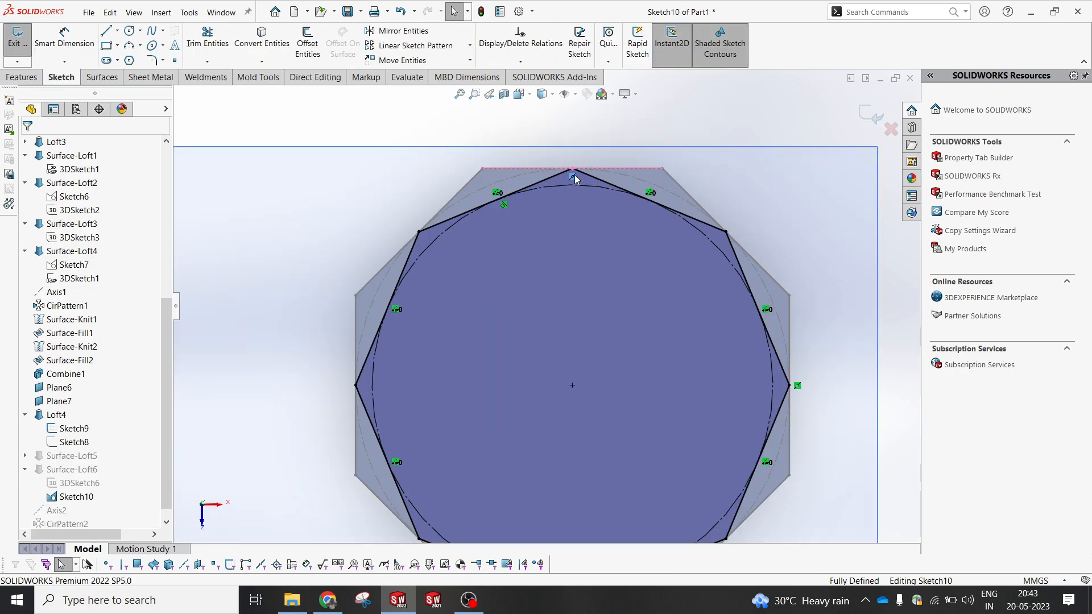
click(573, 177)
key(Delete)
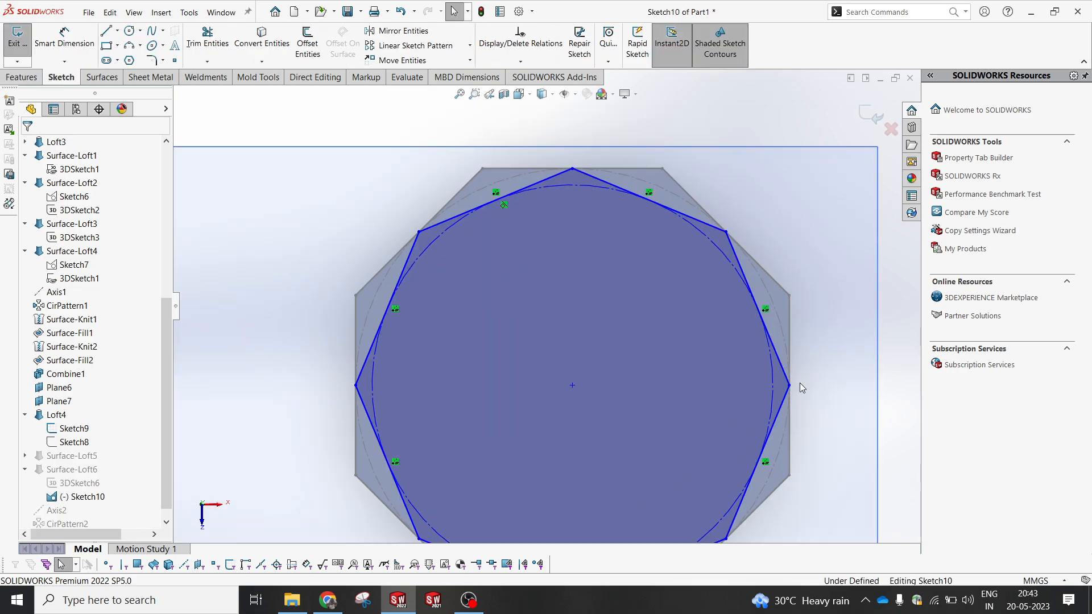
- Make the octagon's construction circle concentric with the Sketch9 circle and shrink it to a diameter of about 78 mm
click(698, 229)
ctrl+click(680, 193)
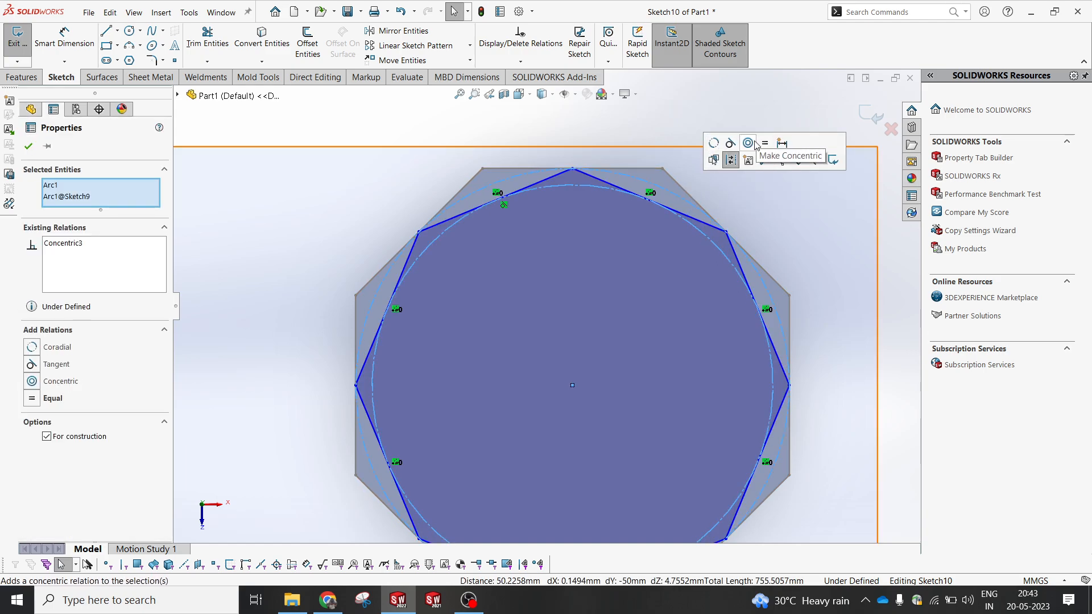
drag(583, 186, 578, 251)
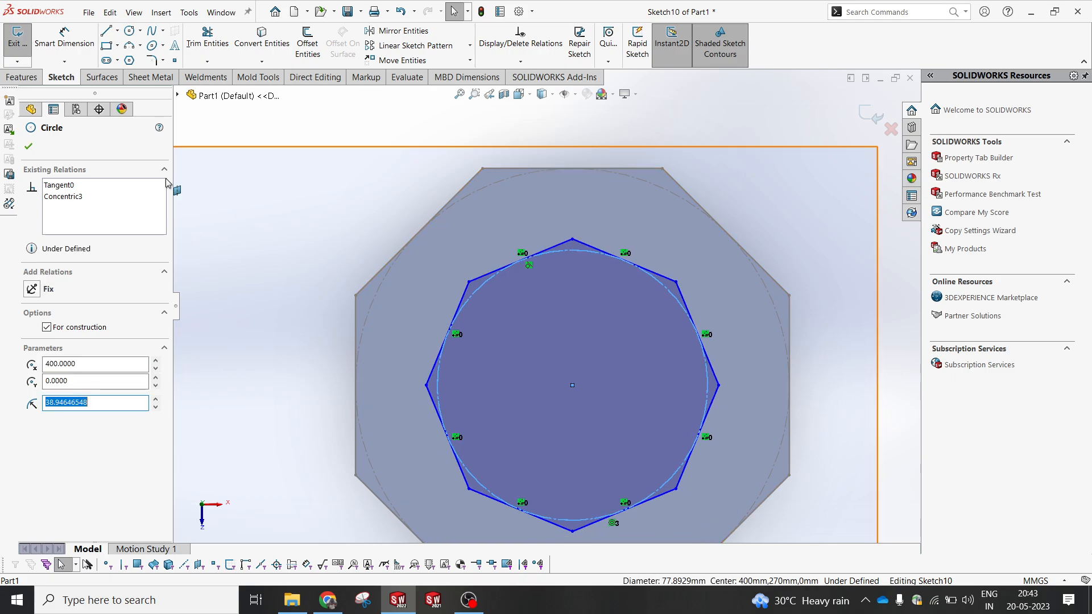
- Dimension the diameter of the octagon's construction circle as 50 mm and change it to 65 mm
click(64, 37)
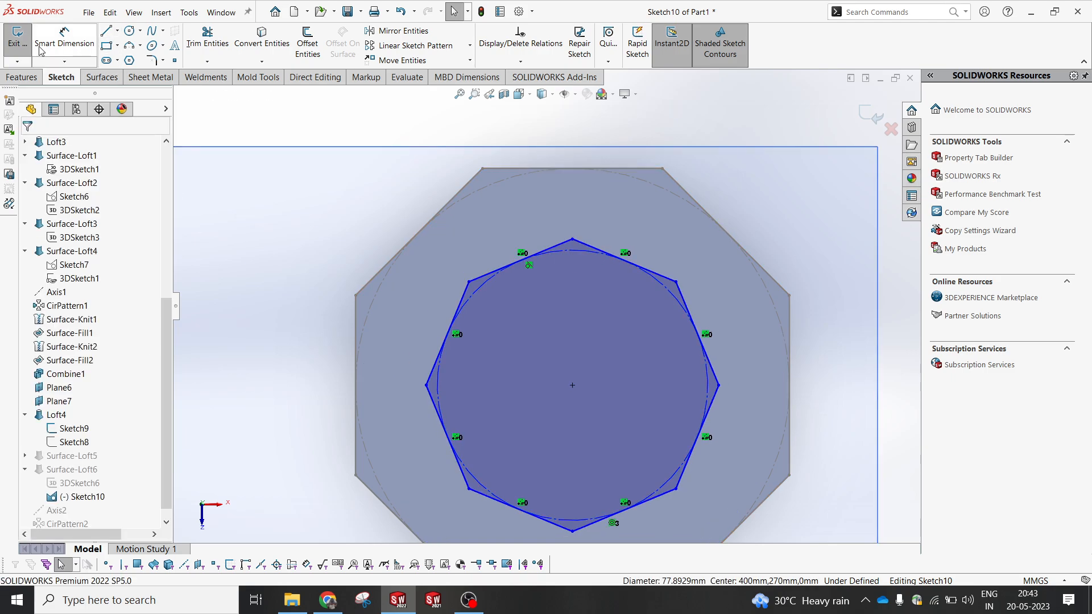
click(585, 256)
click(565, 312)
text(50)
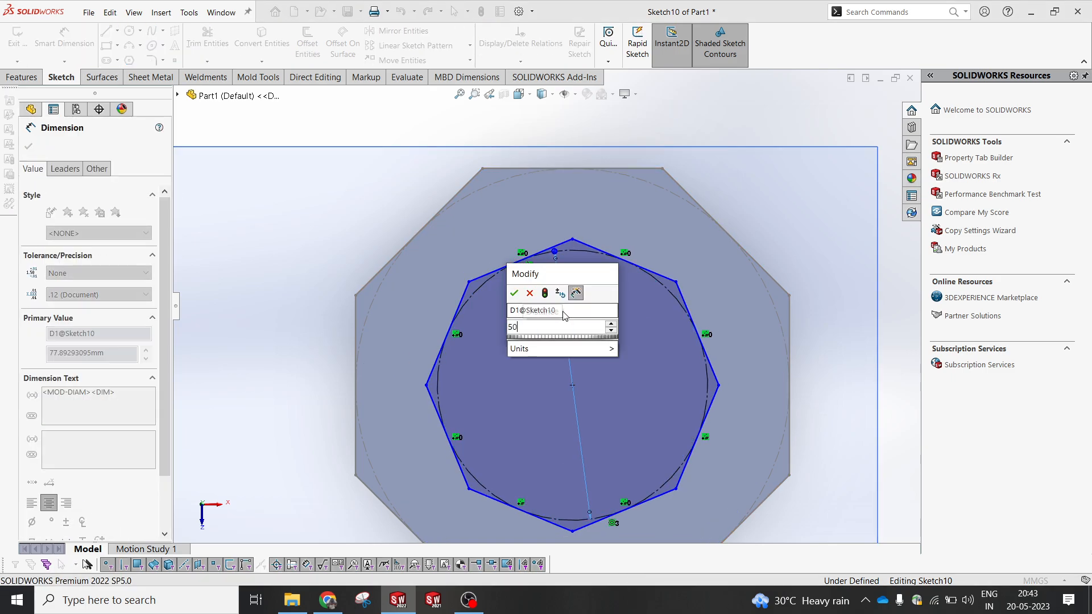
key(Return)
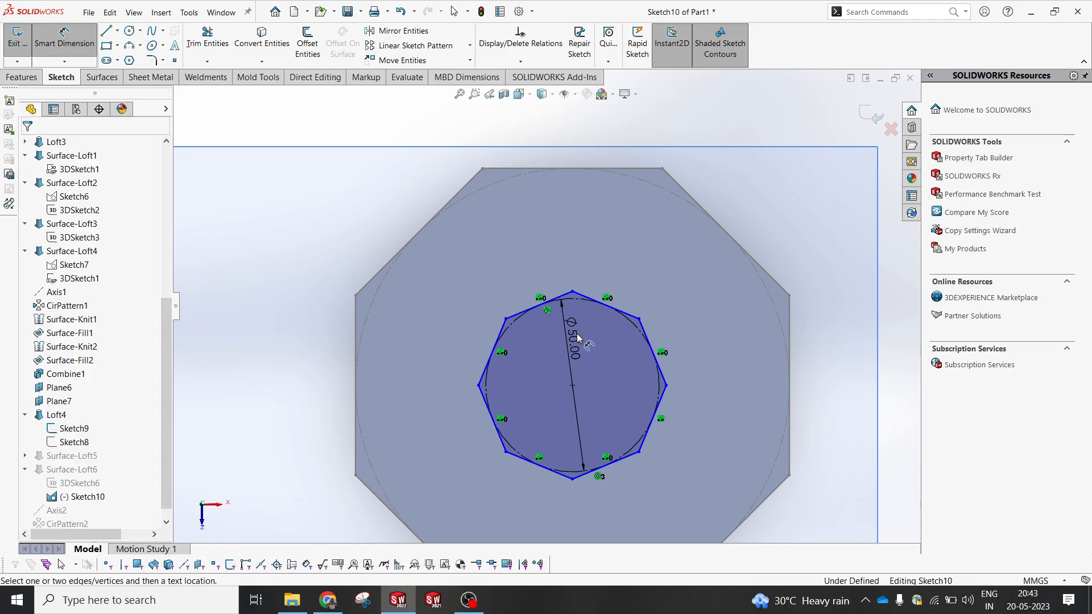
double_click(578, 337)
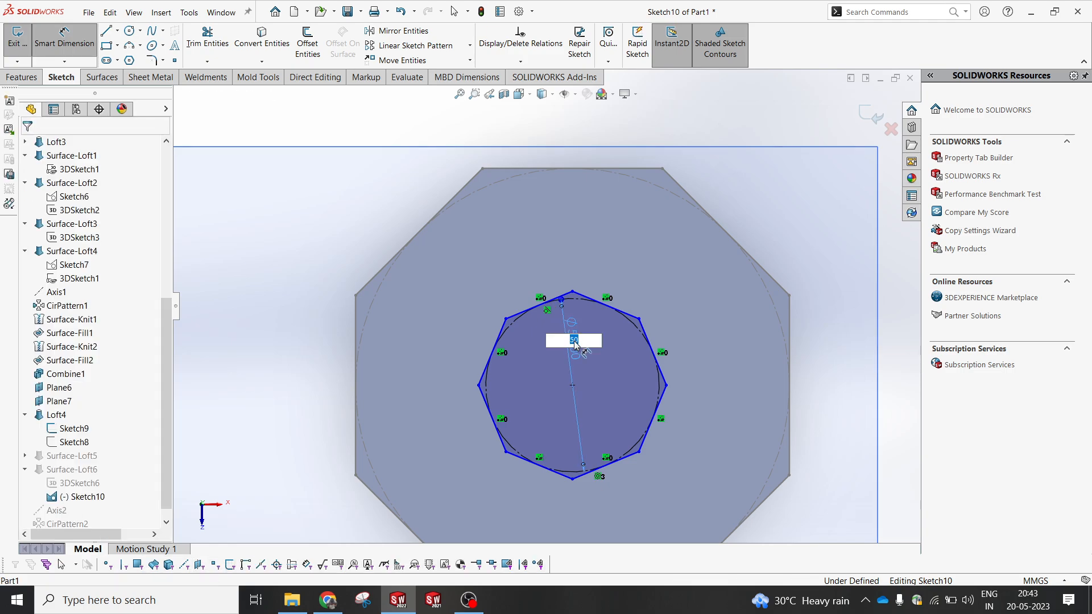
key(Return)
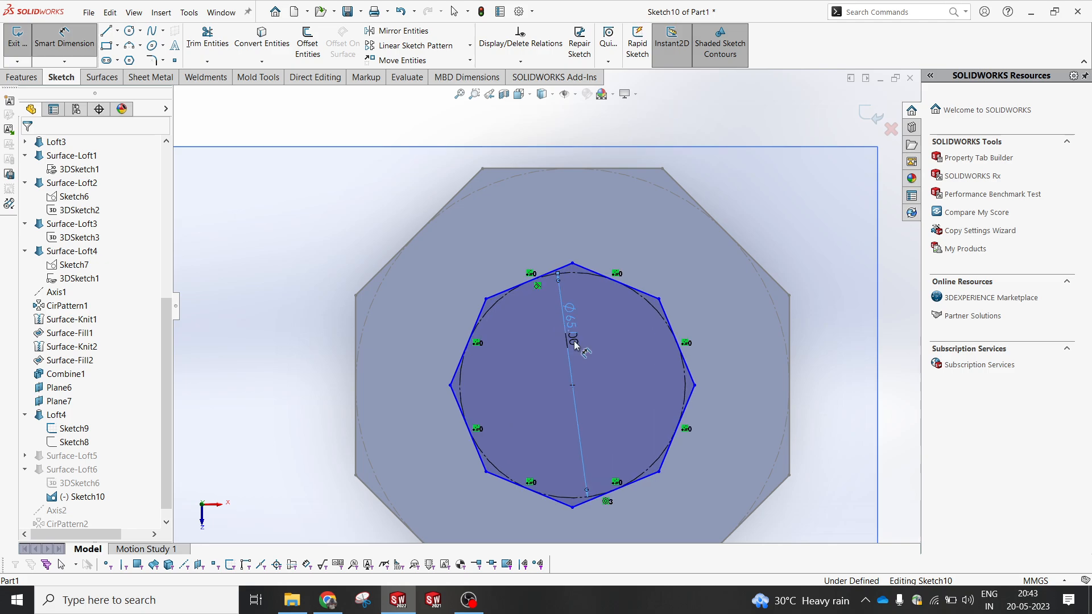
- Set the diameter of the upper octagon's construction circle to 70 mm and exit Sketch10
text(70)
key(Return)
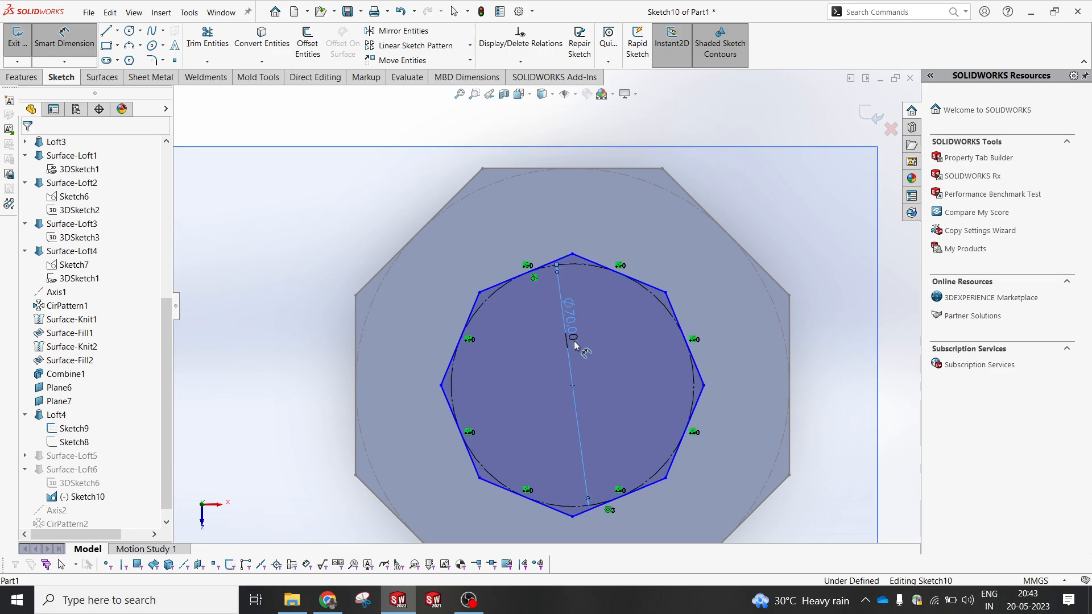
key(Escape)
key(Escape)
scroll(566, 260, up, 3)
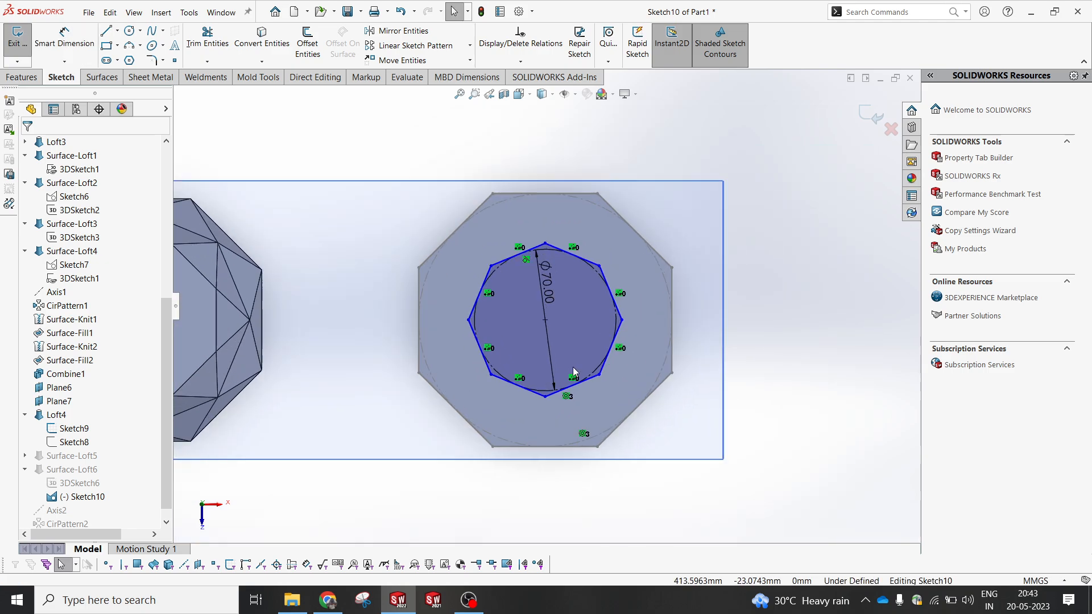
scroll(572, 367, down, 1)
middle_drag(572, 367, 583, 263)
click(876, 117)
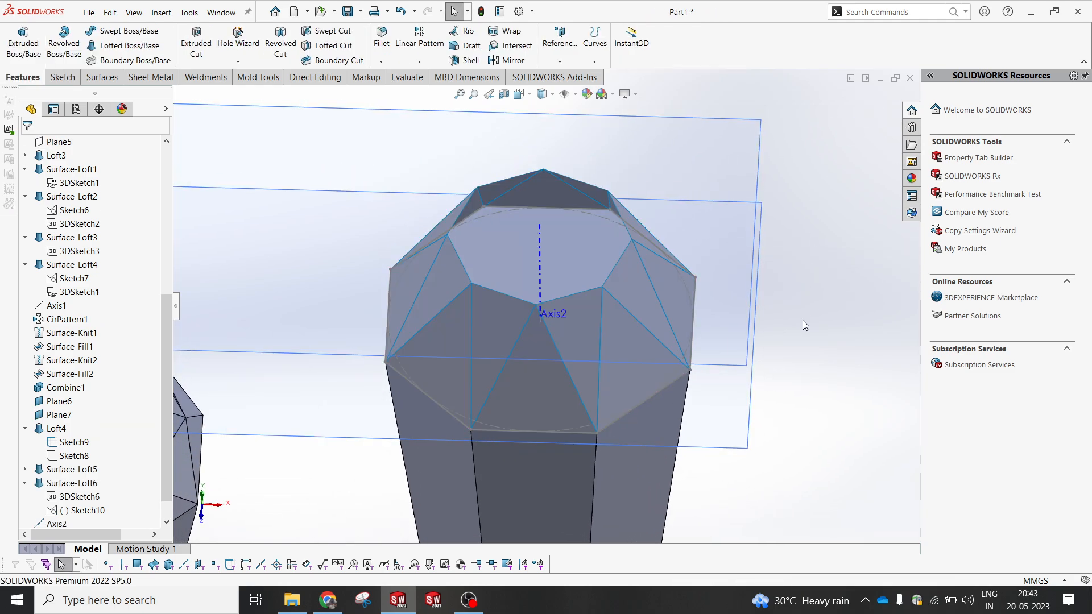
- Hide the two reference planes Plane6 and Plane7 around the third body's top
middle_drag(655, 332, 651, 241)
scroll(651, 242, up, 3)
scroll(498, 308, up, 4)
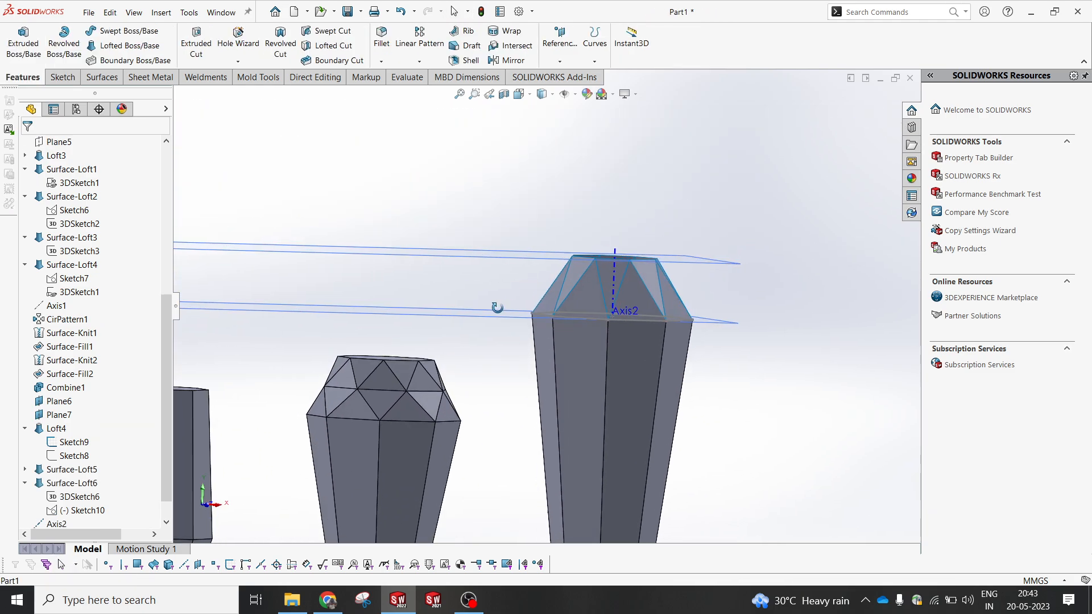
scroll(541, 395, down, 2)
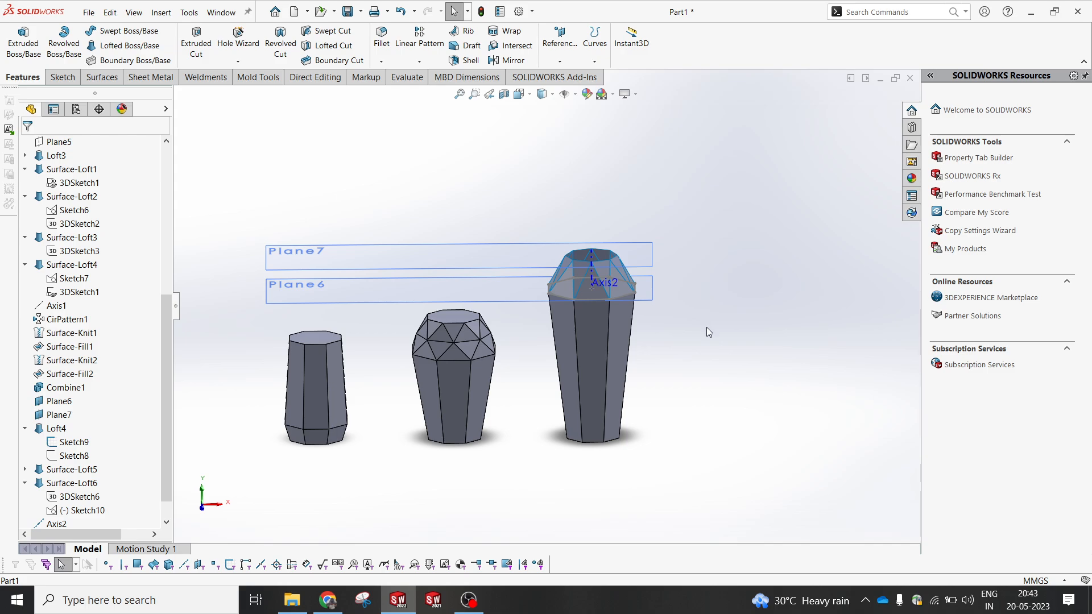
scroll(602, 267, down, 3)
middle_drag(602, 267, 589, 297)
scroll(589, 297, down, 2)
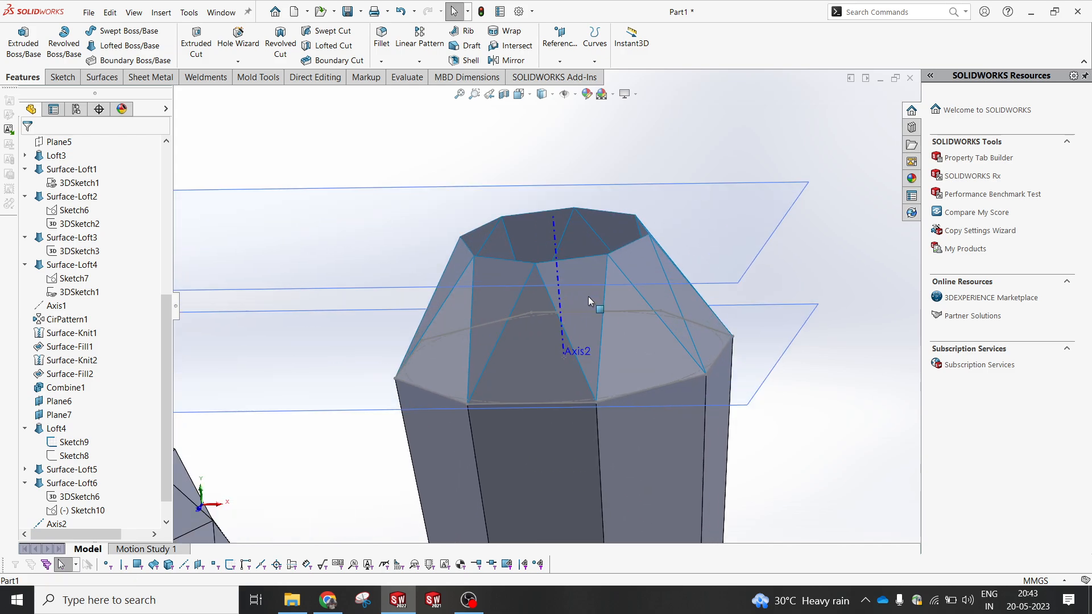
click(732, 235)
ctrl+click(799, 324)
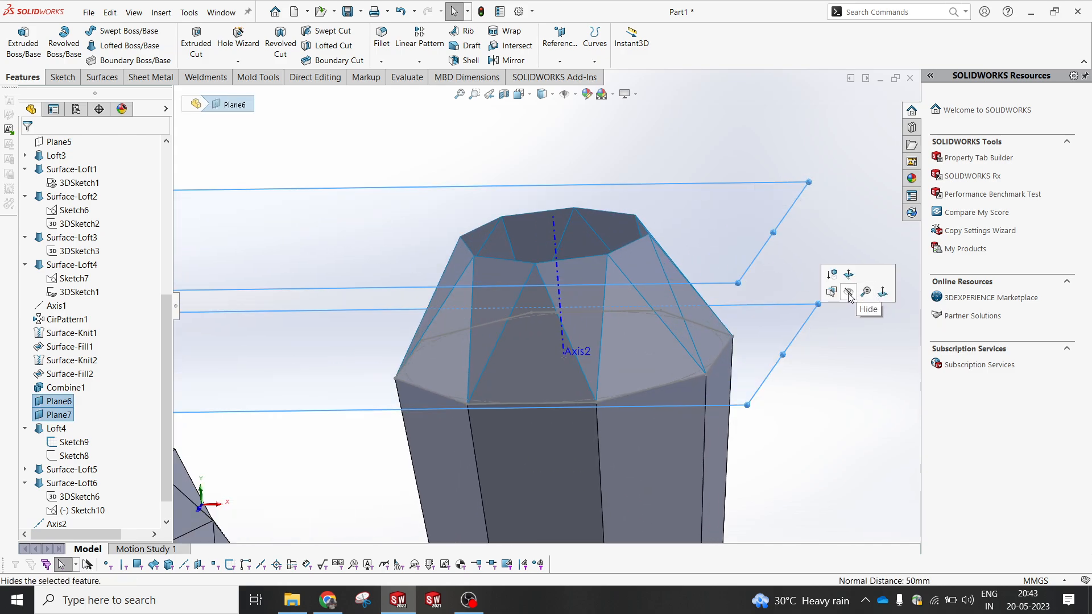
click(849, 294)
middle_drag(630, 312, 648, 295)
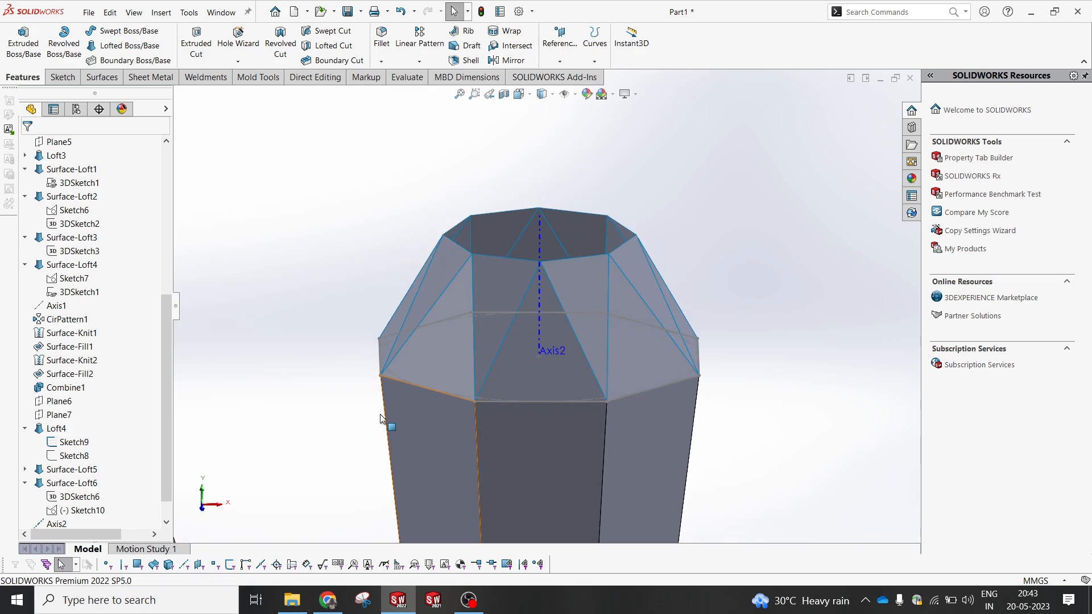
- Hide Sketch9, the octagon sketch at the base of the third body's facet ring
scroll(34, 461, down, 1)
right_click(76, 472)
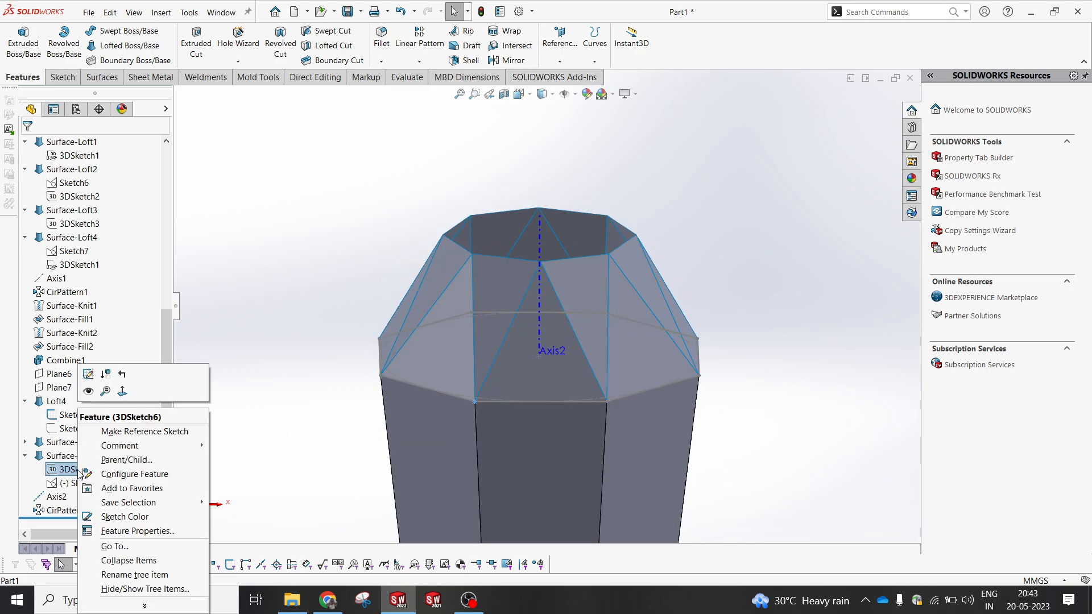
key(Escape)
click(74, 486)
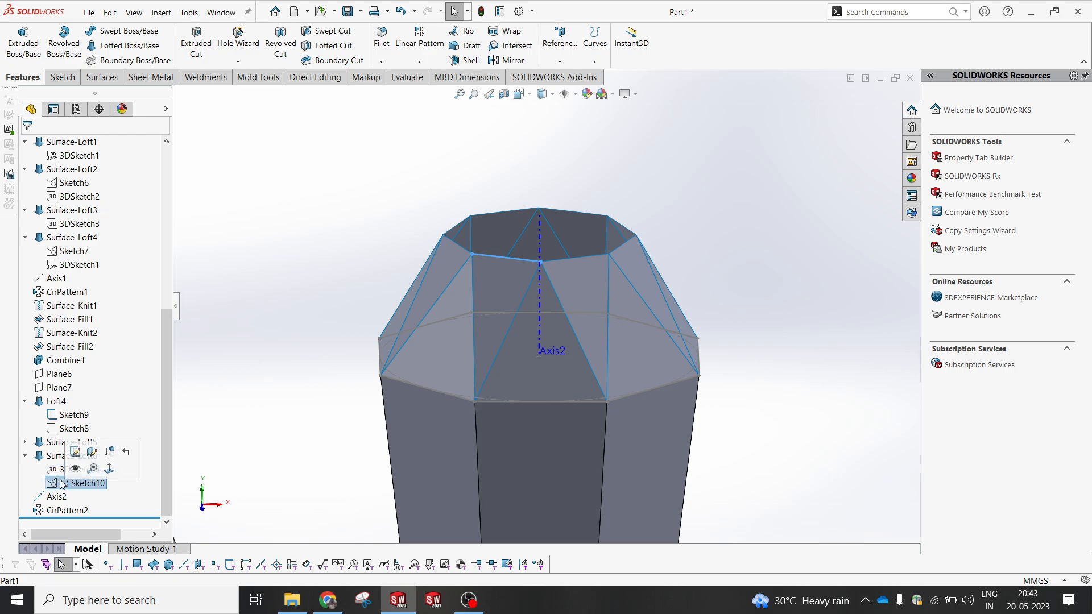
click(480, 314)
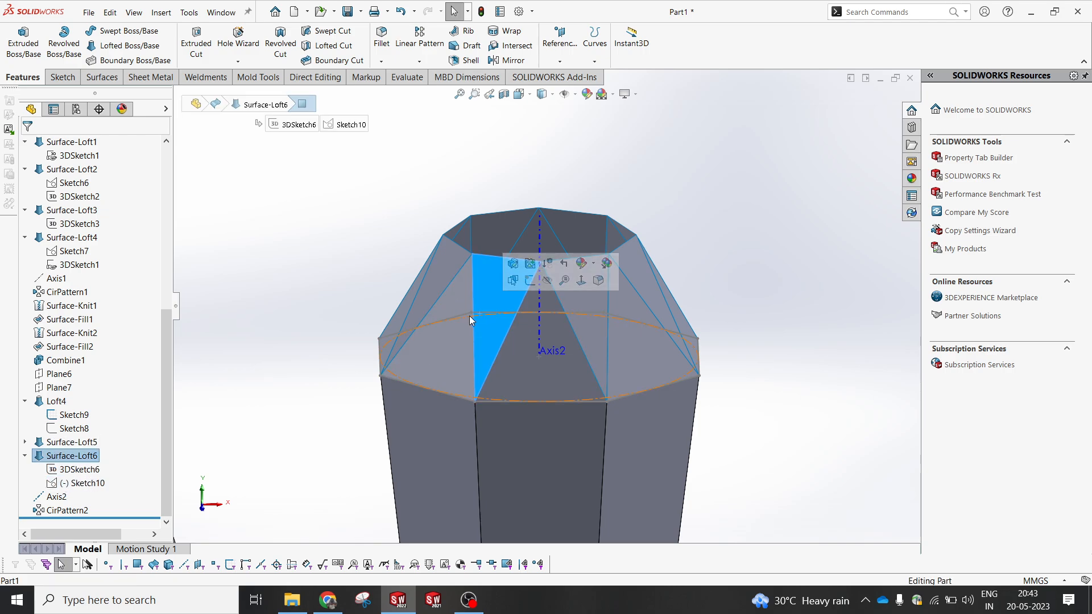
click(470, 316)
click(466, 317)
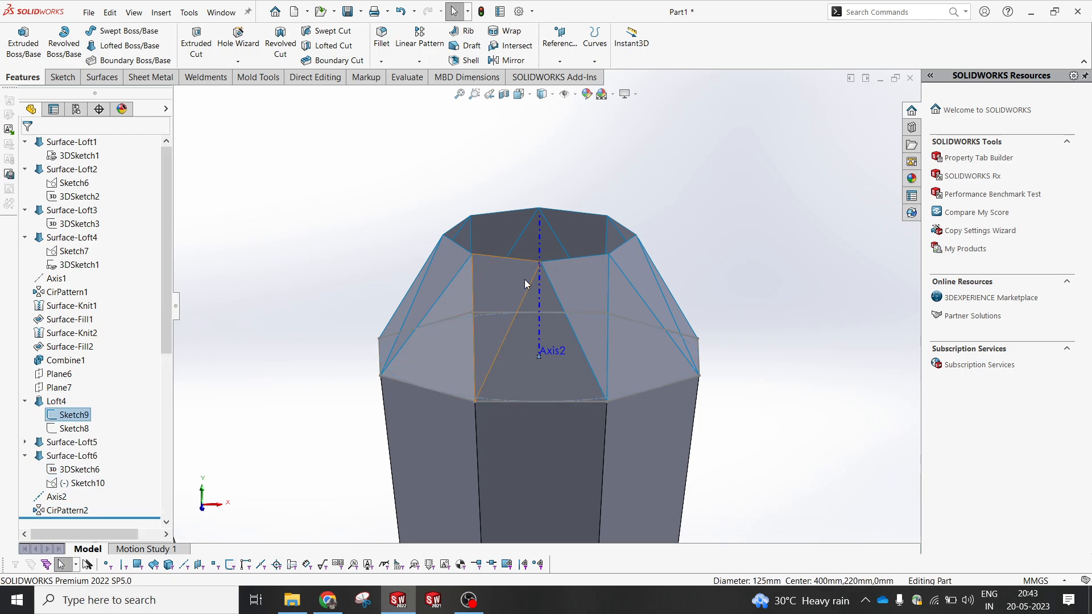
click(395, 205)
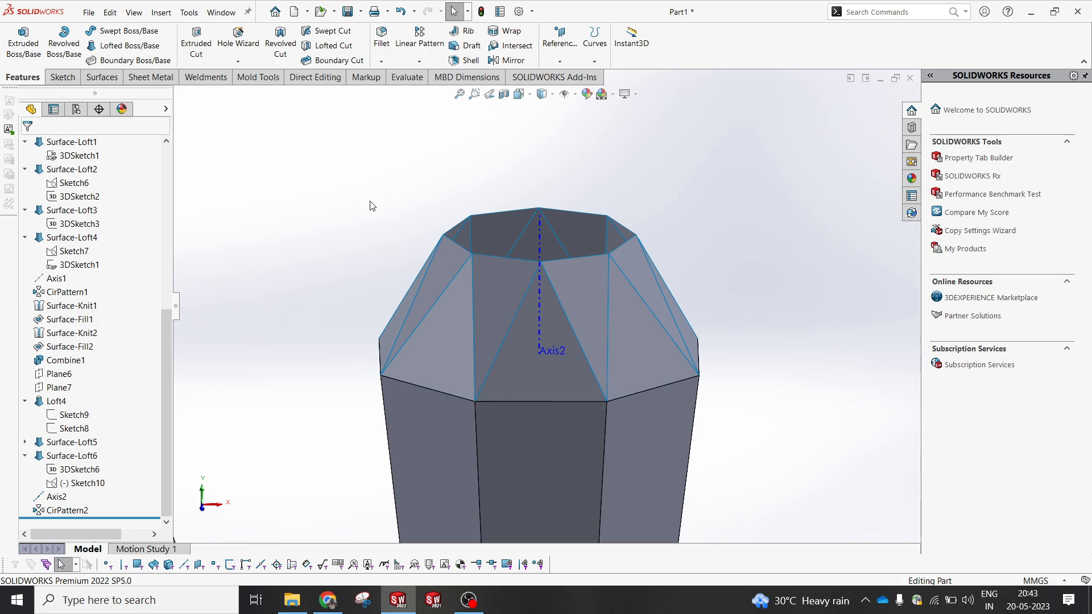
- Knit Surface-Loft5, Surface-Loft6 and all CirPattern2 facet surfaces into one surface without merging entities
click(101, 77)
click(528, 42)
drag(326, 191, 712, 450)
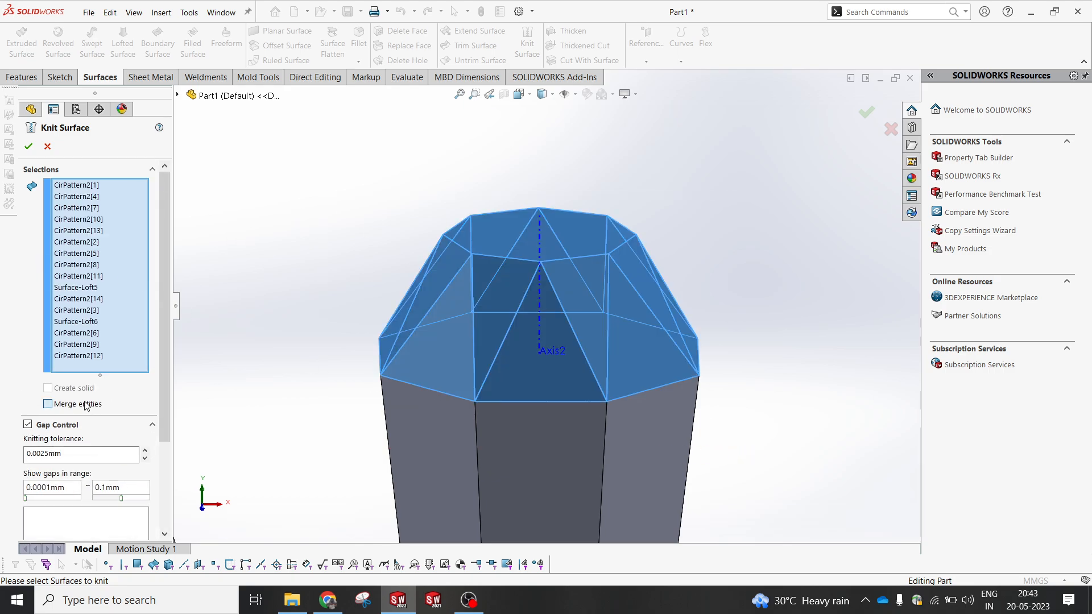
click(31, 149)
scroll(805, 373, up, 3)
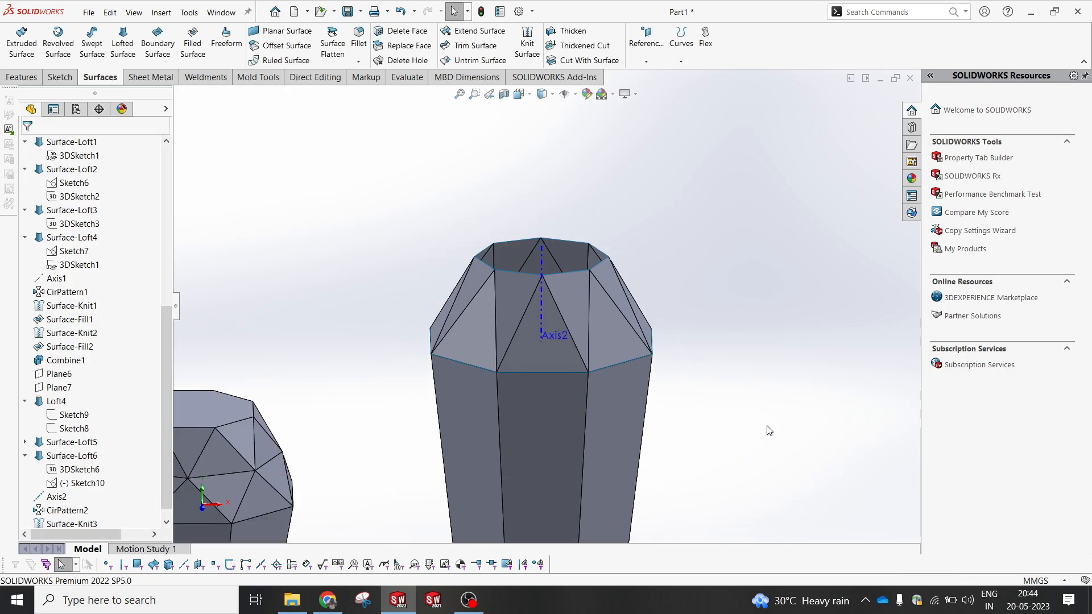
- Offset the third solid body's top octagonal face by 0 mm as a surface copy
middle_drag(620, 390, 579, 439)
click(582, 427)
click(651, 394)
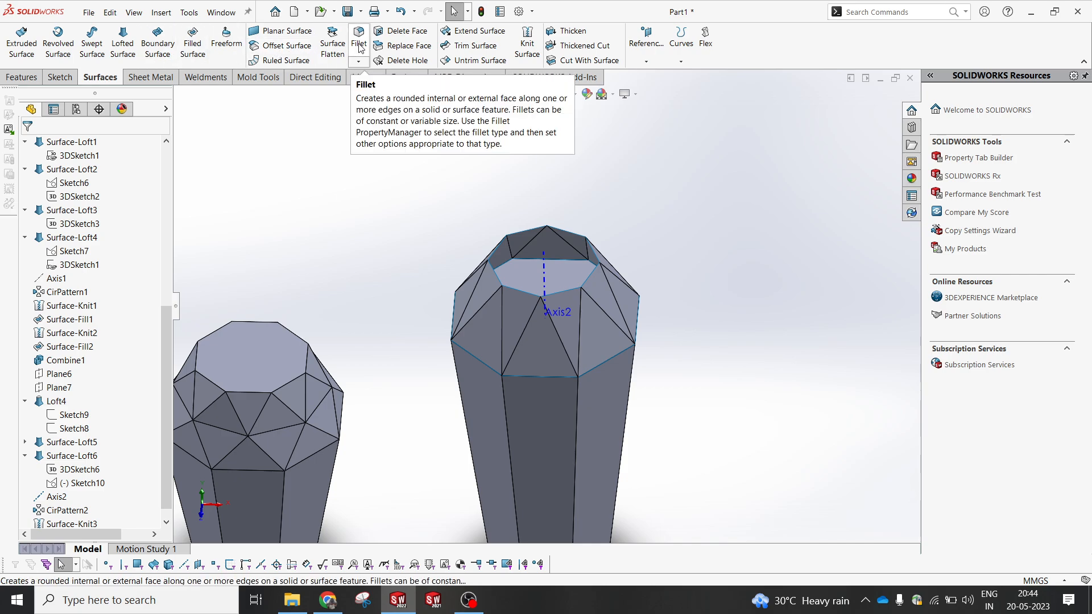
click(286, 45)
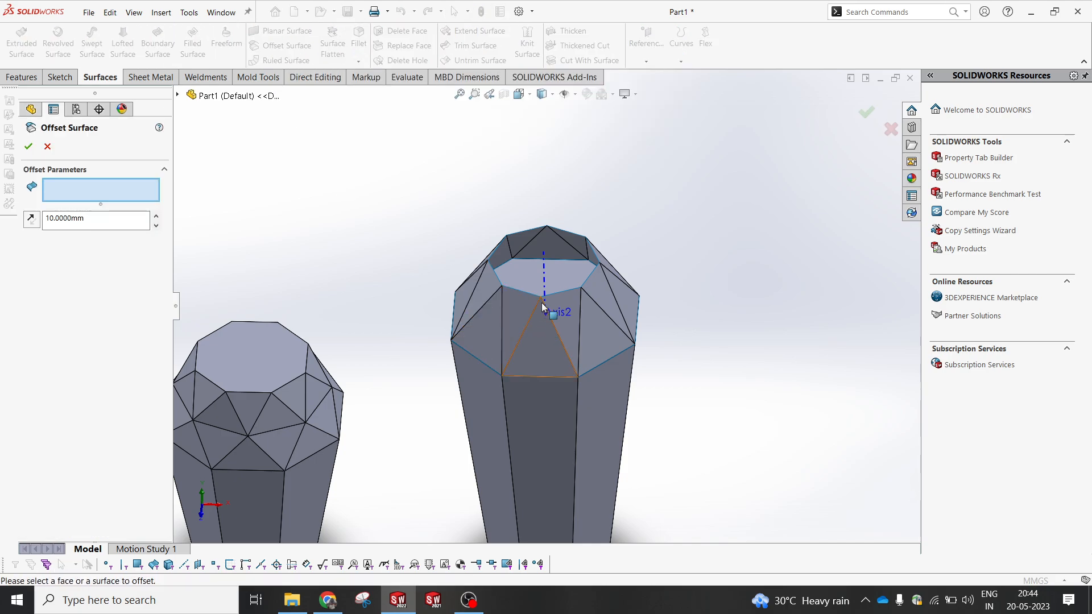
click(524, 284)
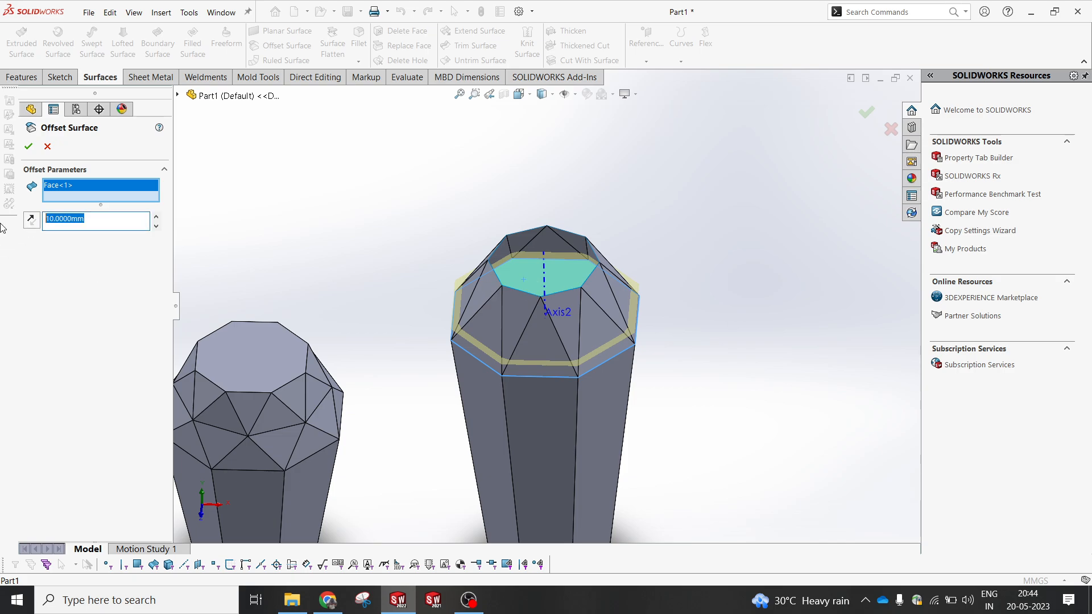
text(0)
key(Return)
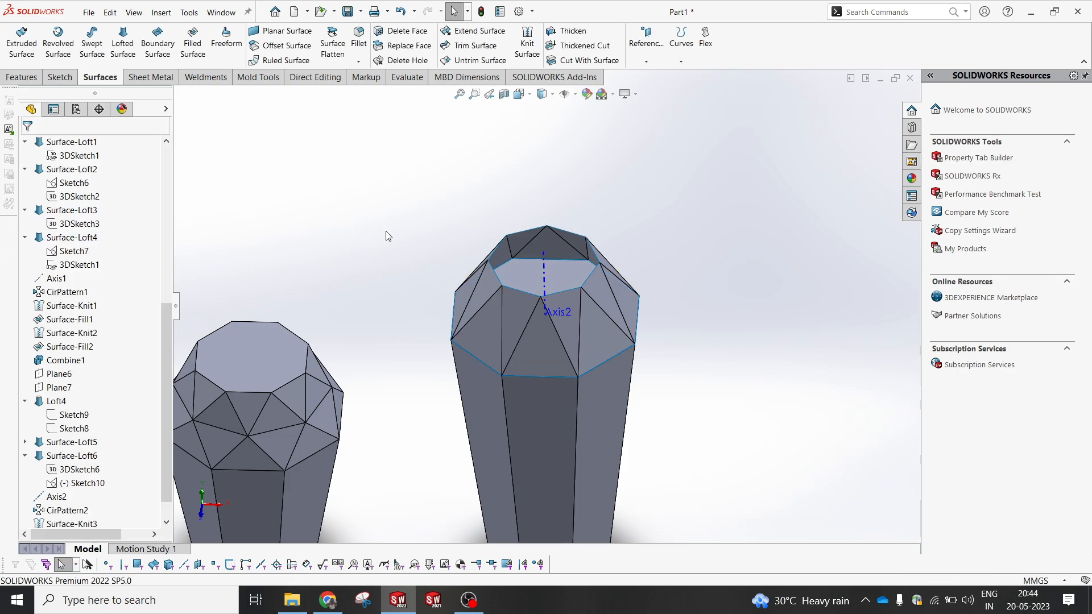
- Hide the third solid body and examine the facet ring's octagonal openings from below and above
click(588, 486)
click(653, 458)
middle_drag(701, 406, 561, 212)
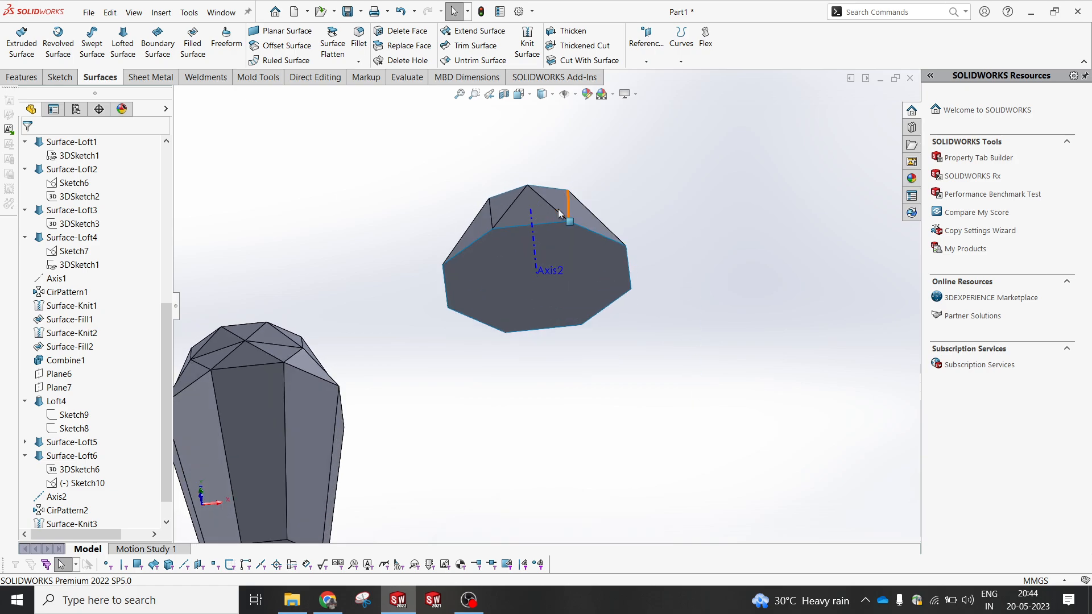
scroll(561, 214, down, 3)
middle_drag(566, 264, 546, 385)
scroll(547, 392, up, 3)
- Fill the facet ring's upper opening using its eight top edges with Contact edge settings and Merge result enabled
click(257, 77)
scroll(535, 183, down, 2)
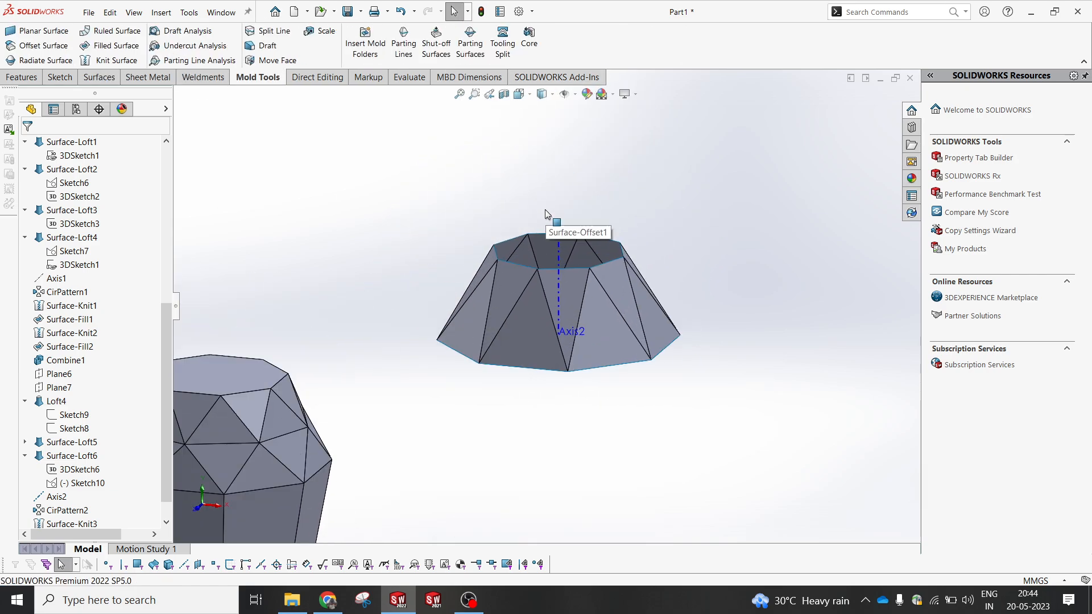
click(98, 77)
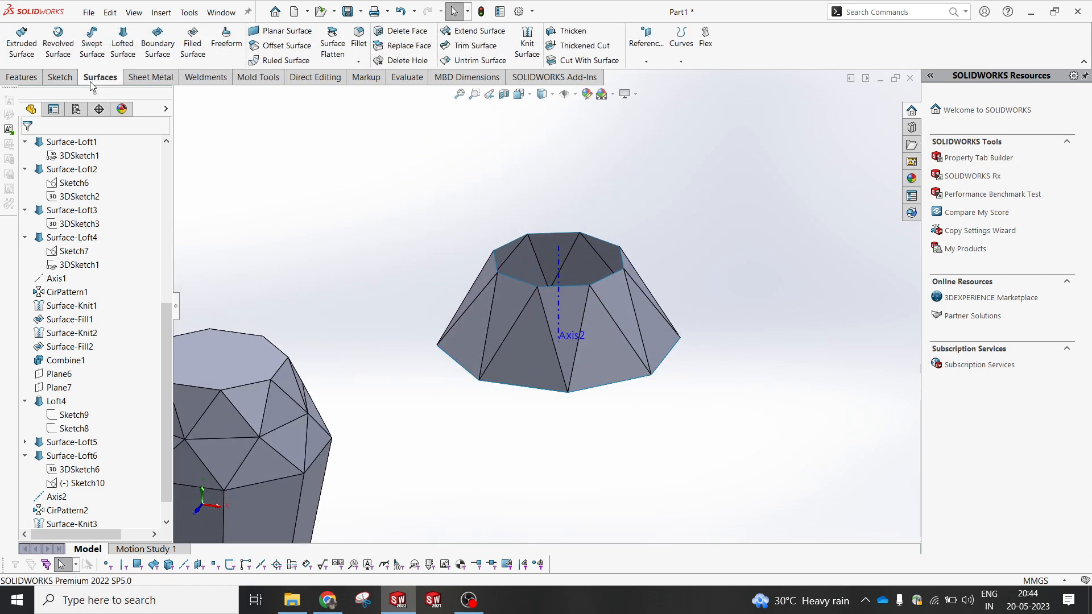
click(193, 46)
scroll(547, 241, down, 2)
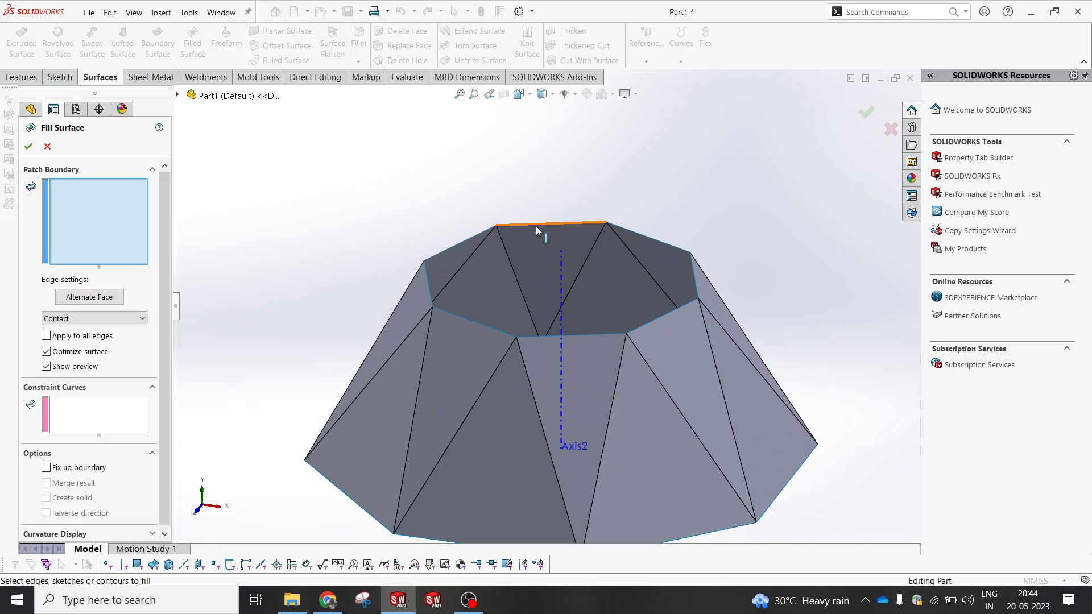
click(537, 225)
click(621, 228)
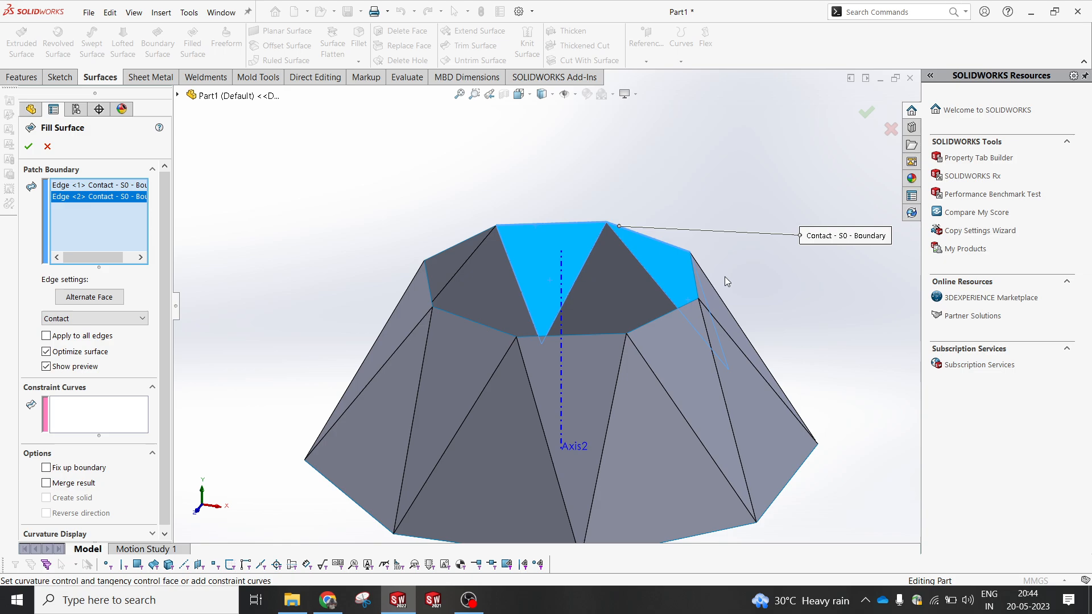
click(695, 282)
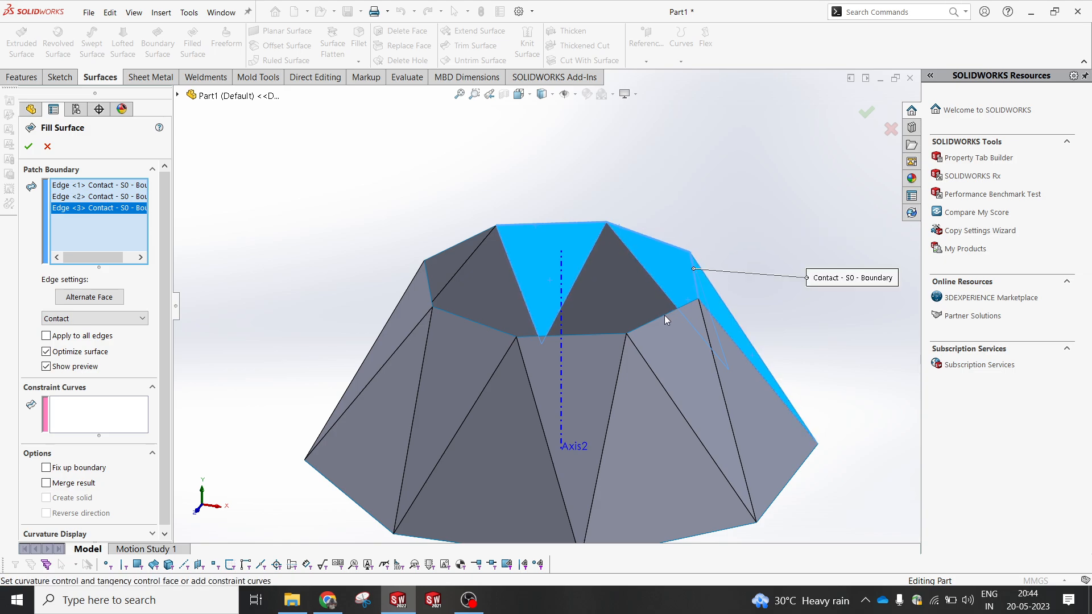
click(654, 320)
click(591, 336)
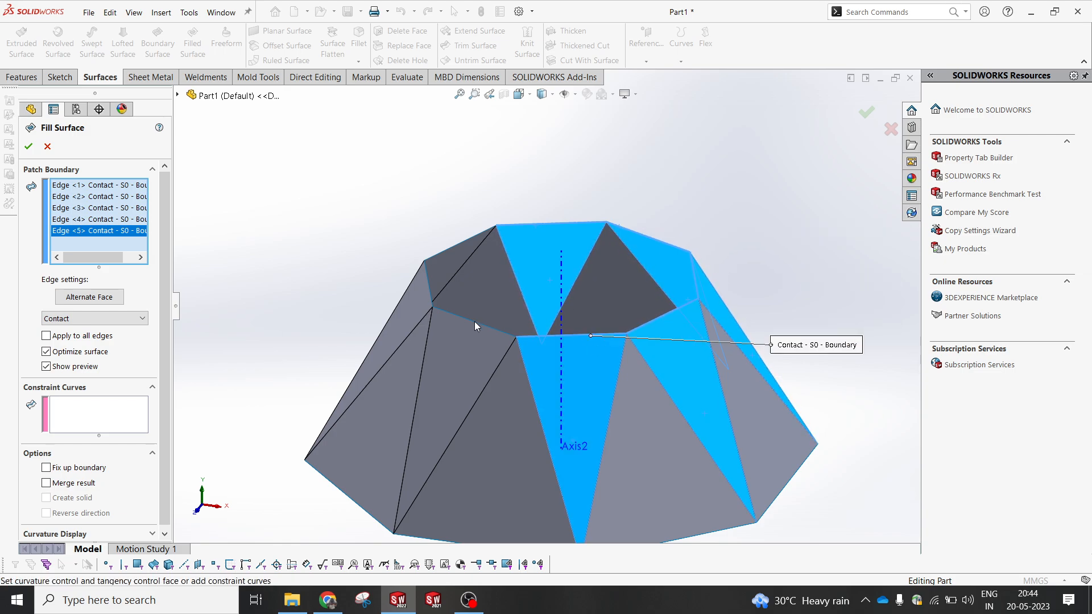
click(470, 321)
click(425, 277)
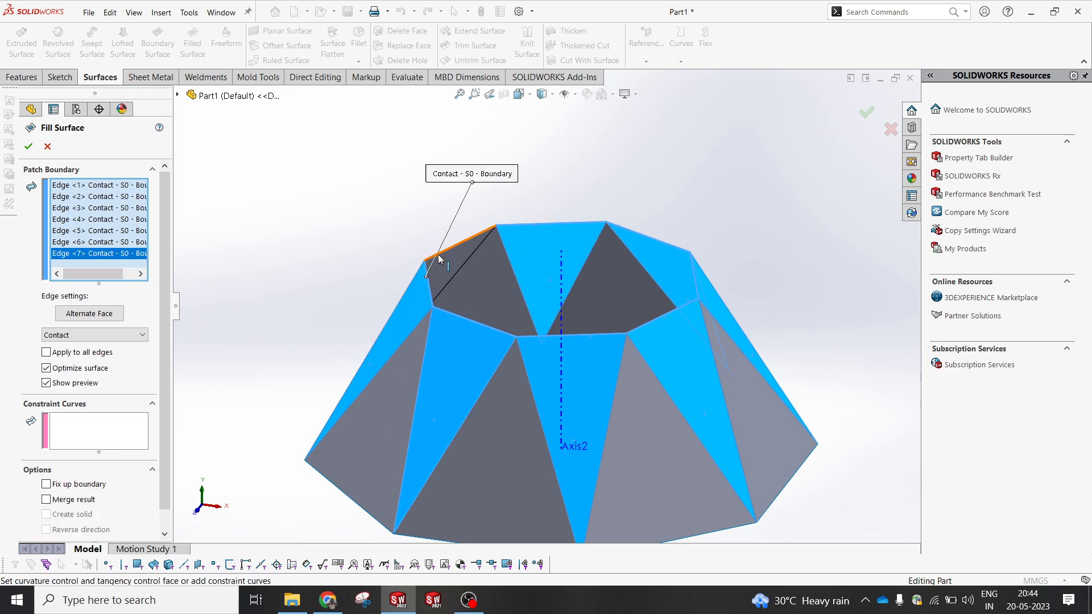
click(437, 259)
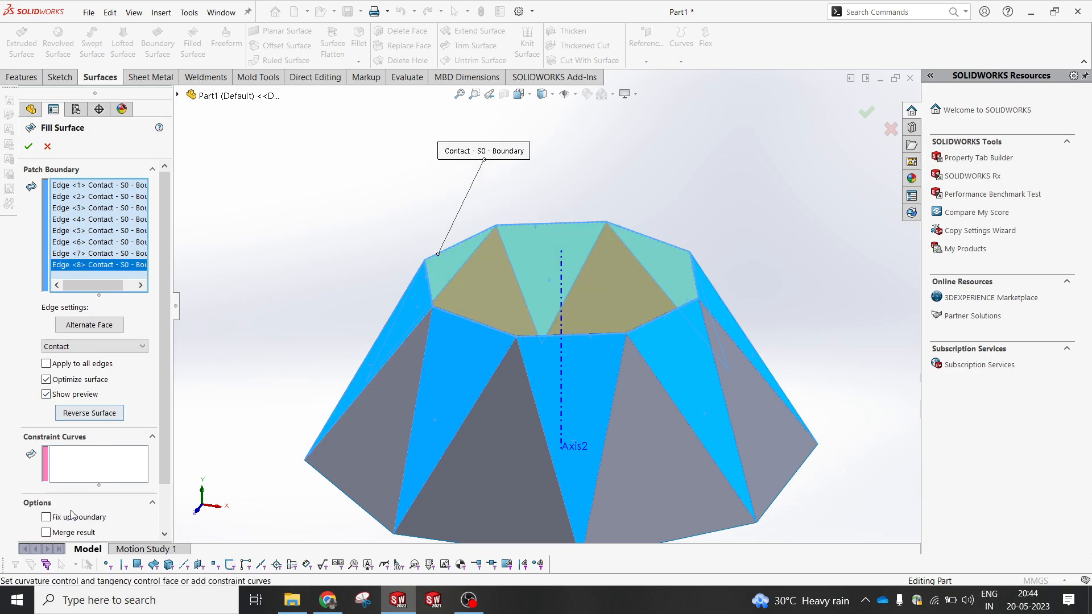
scroll(155, 464, down, 2)
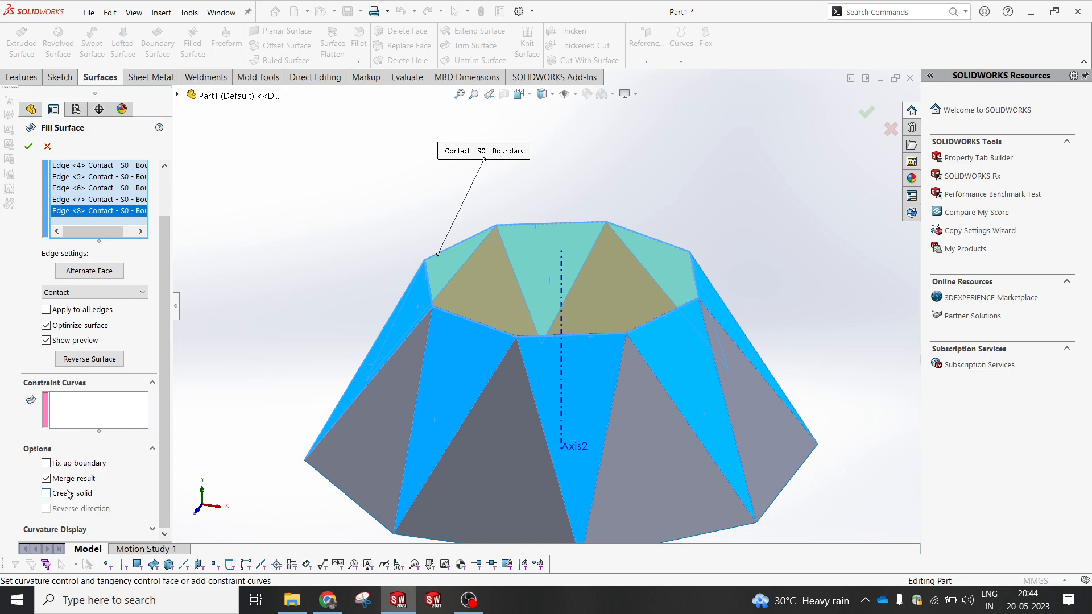
click(28, 147)
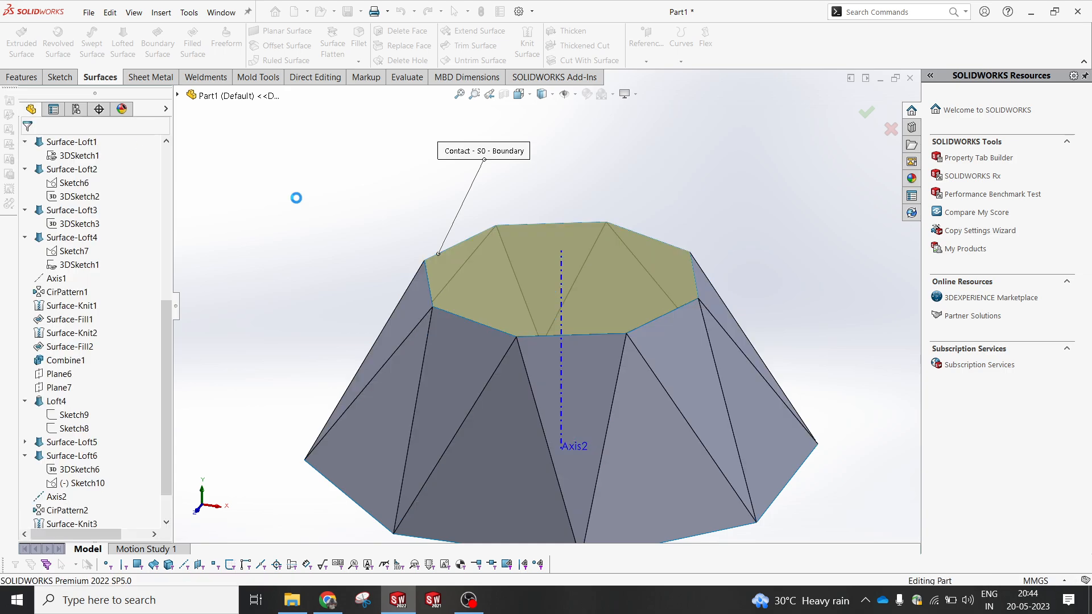
- Show the hidden Loft4 solid body beneath the capped facet ring
scroll(206, 253, up, 6)
scroll(152, 265, up, 8)
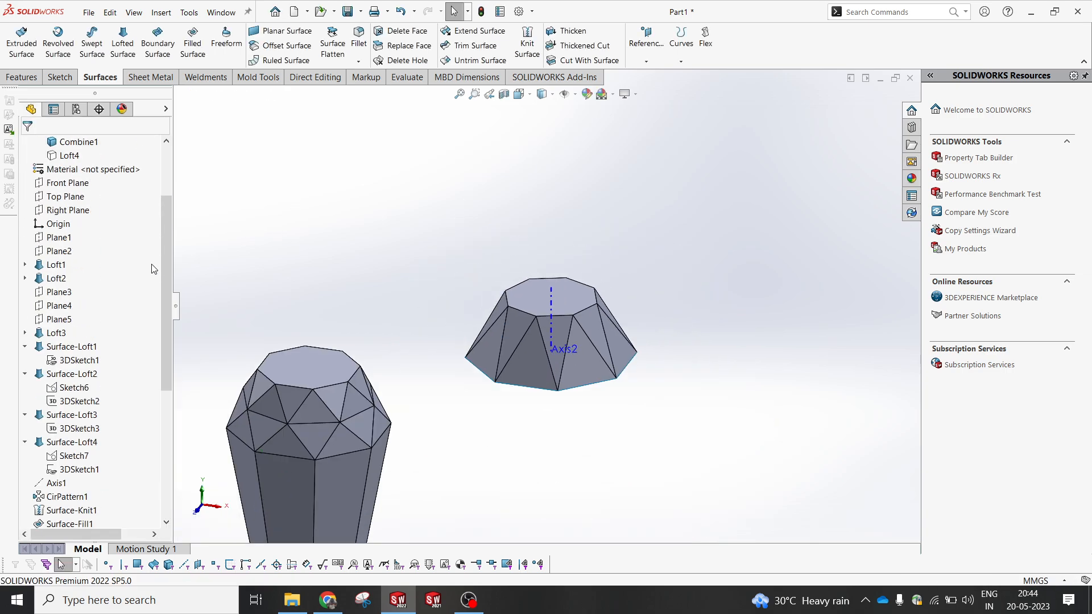
click(71, 243)
click(72, 254)
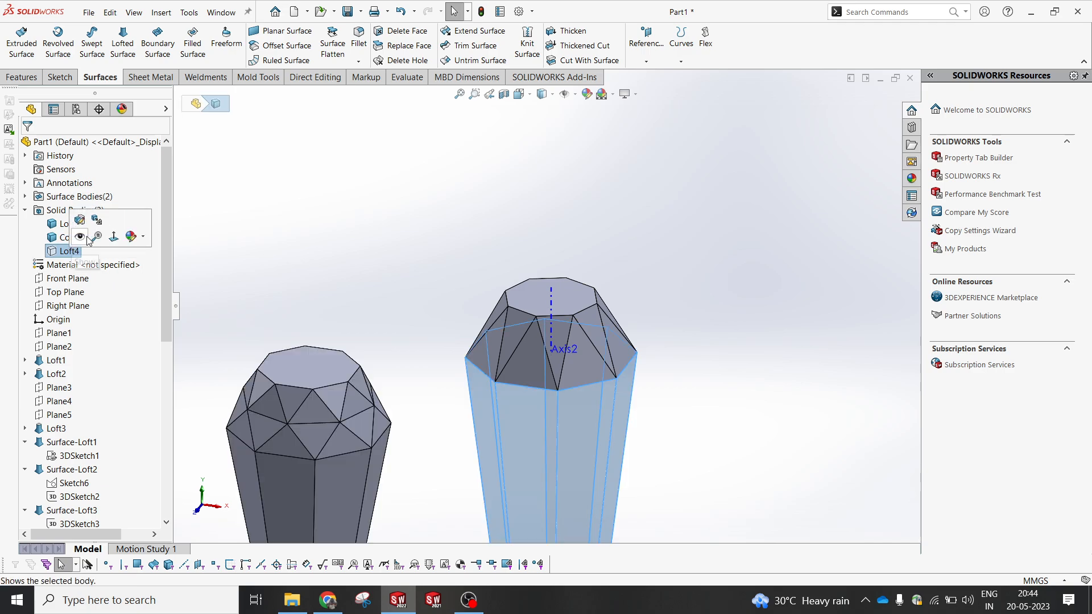
click(111, 237)
click(407, 221)
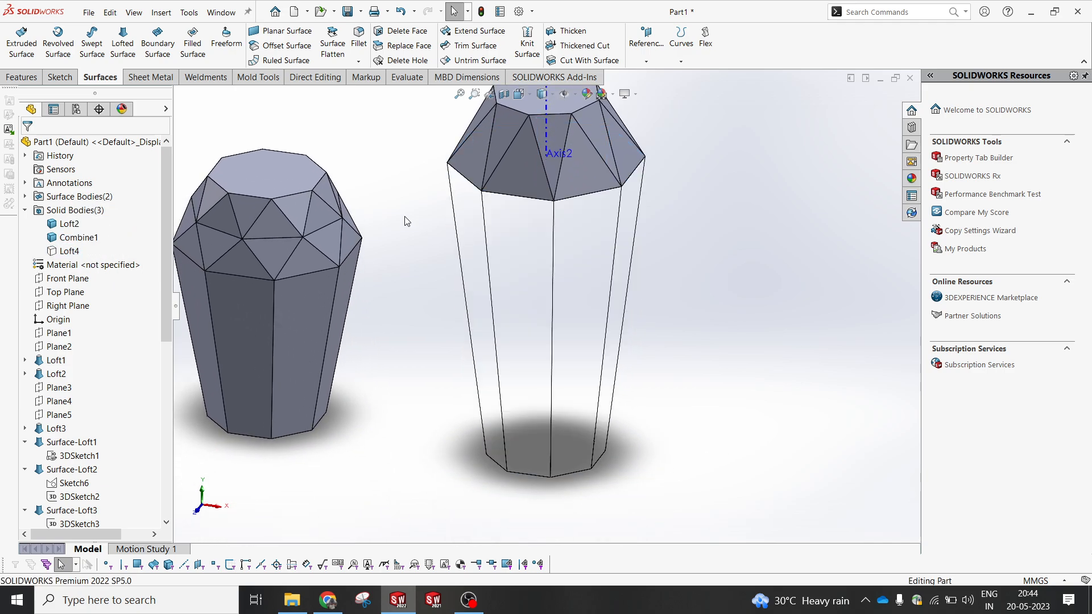
click(69, 251)
click(122, 234)
click(282, 341)
scroll(691, 326, up, 4)
click(549, 150)
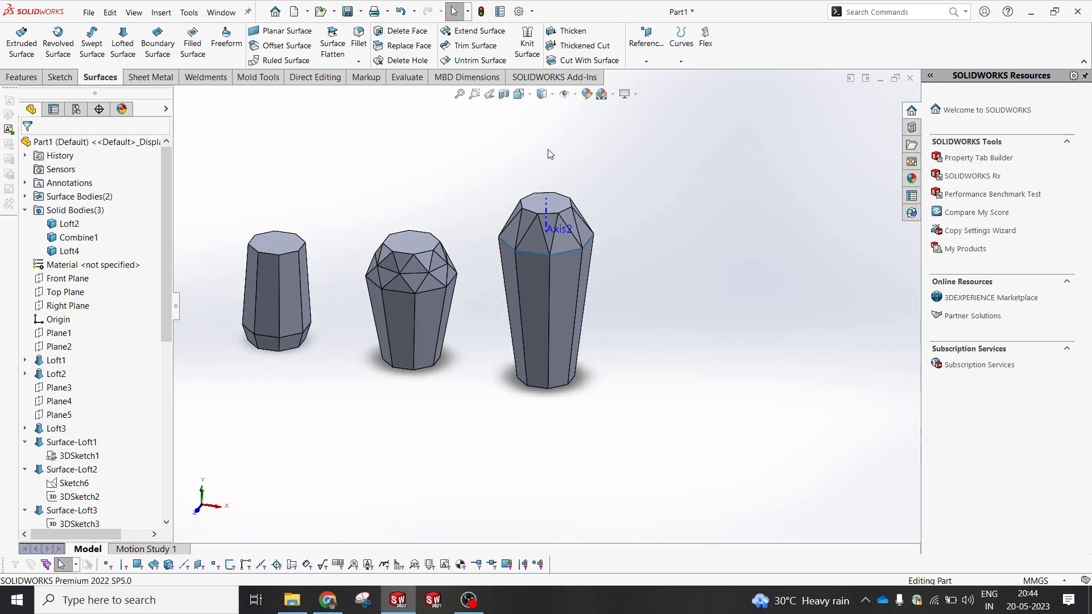
scroll(478, 127, down, 1)
click(574, 31)
key(Escape)
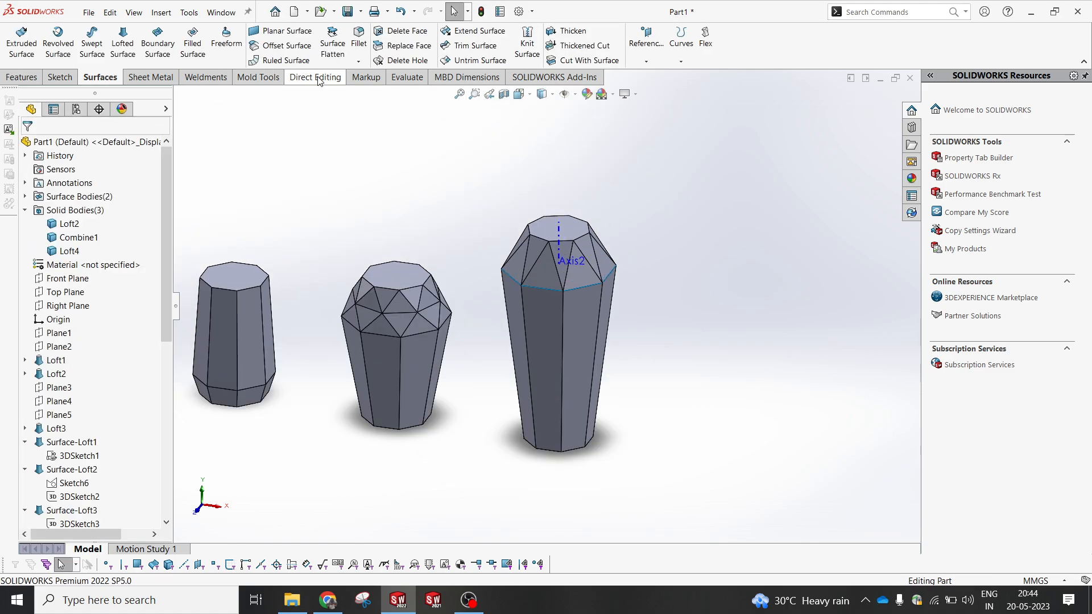
click(314, 77)
click(308, 37)
click(538, 252)
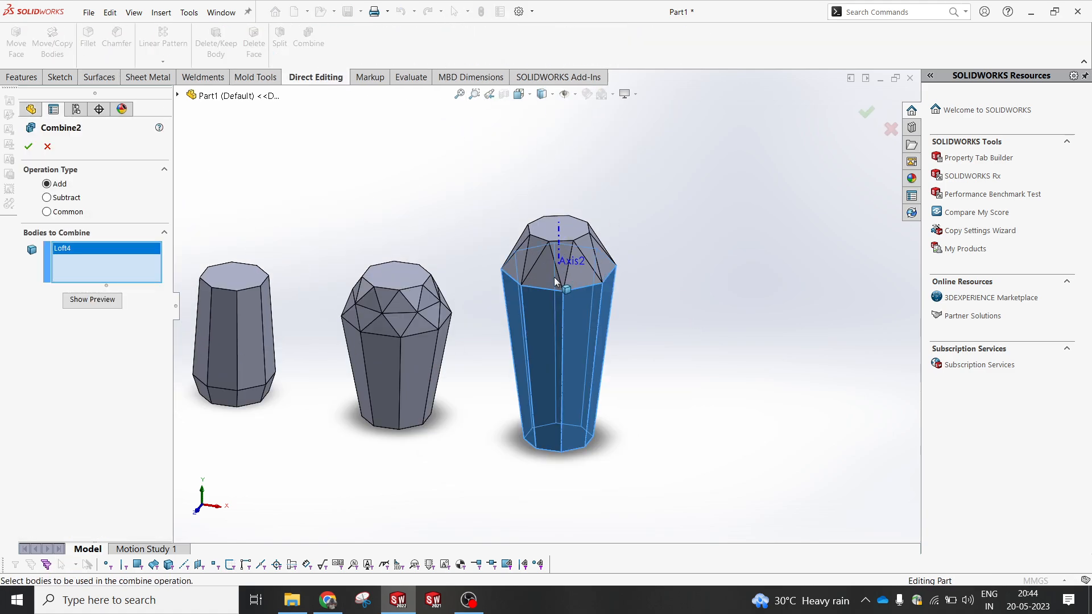
click(556, 284)
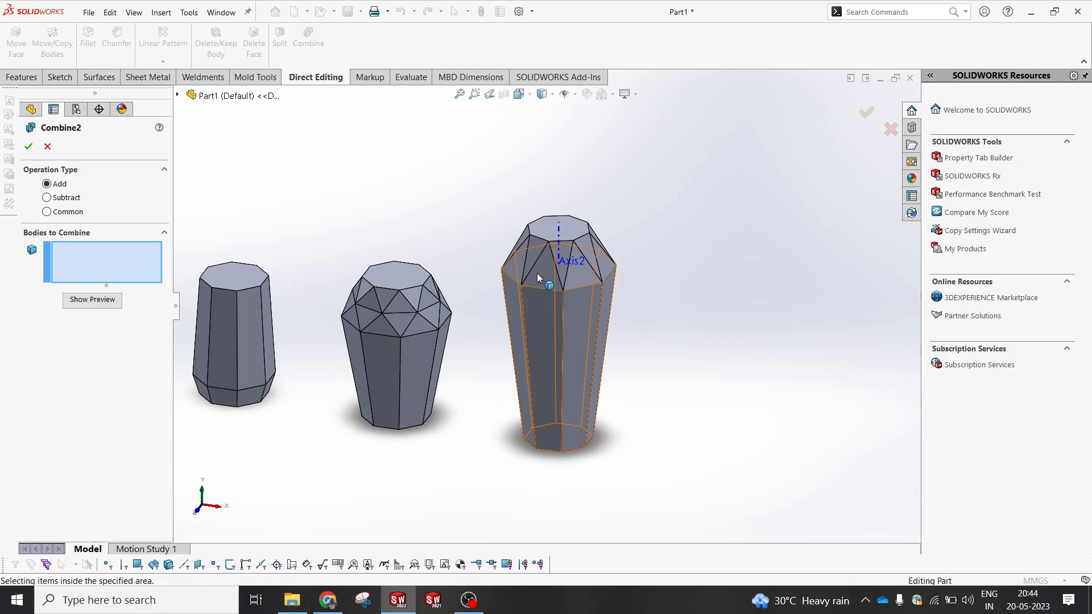
middle_drag(537, 273, 562, 231)
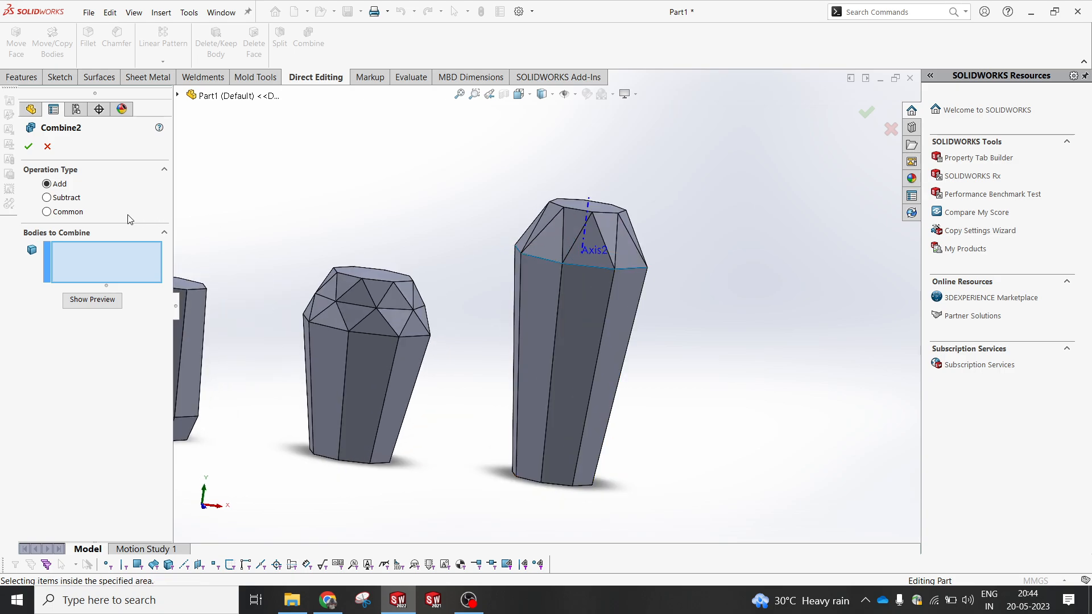
key(Escape)
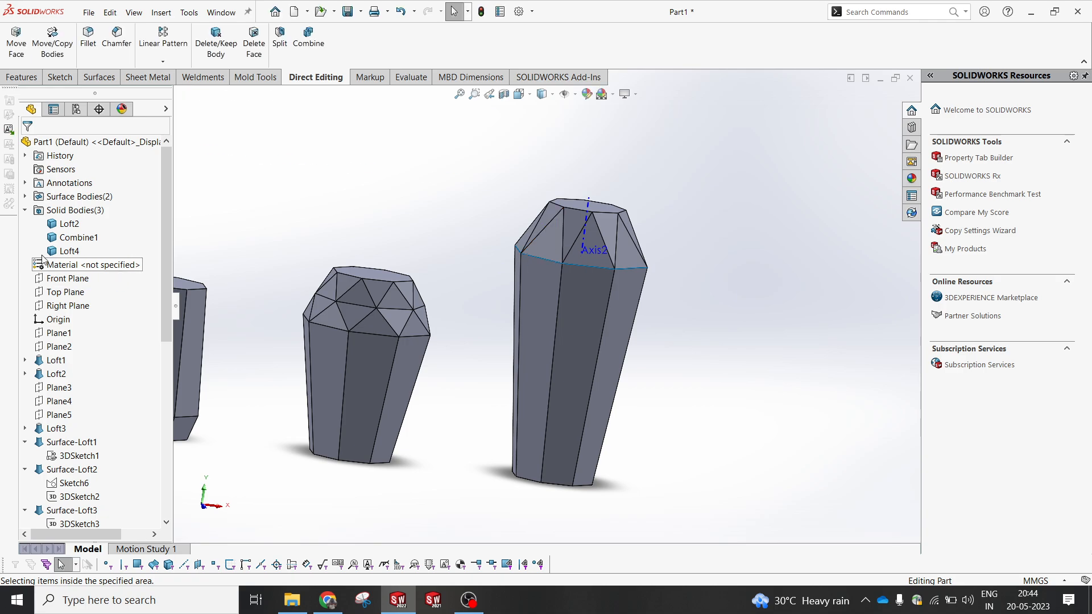
- List the part's surface bodies and hide the Loft4 solid body beneath the capped facet ring
click(25, 196)
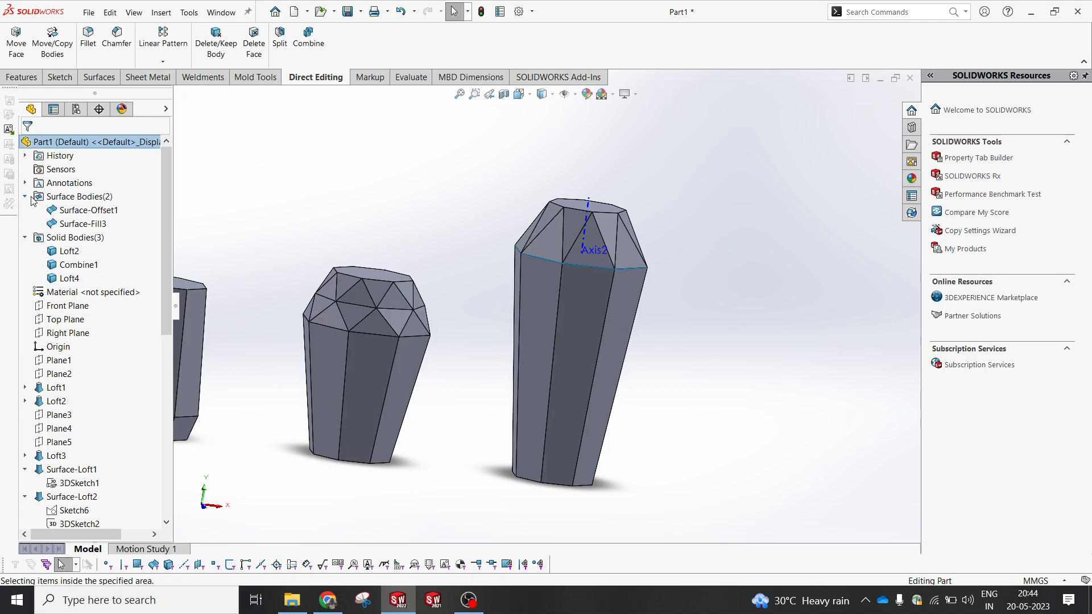
click(80, 210)
click(427, 149)
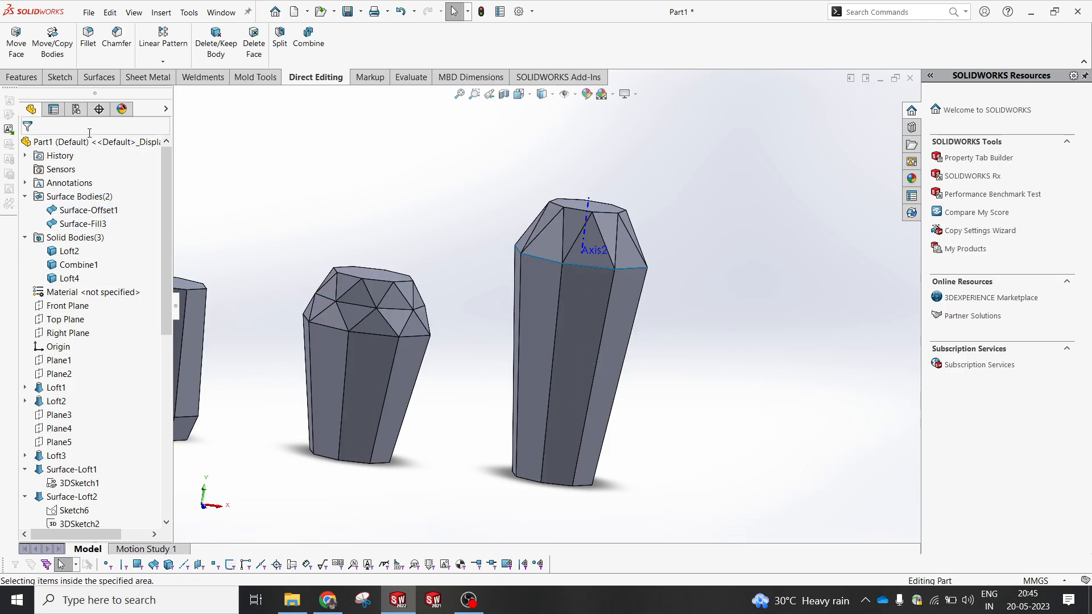
click(99, 77)
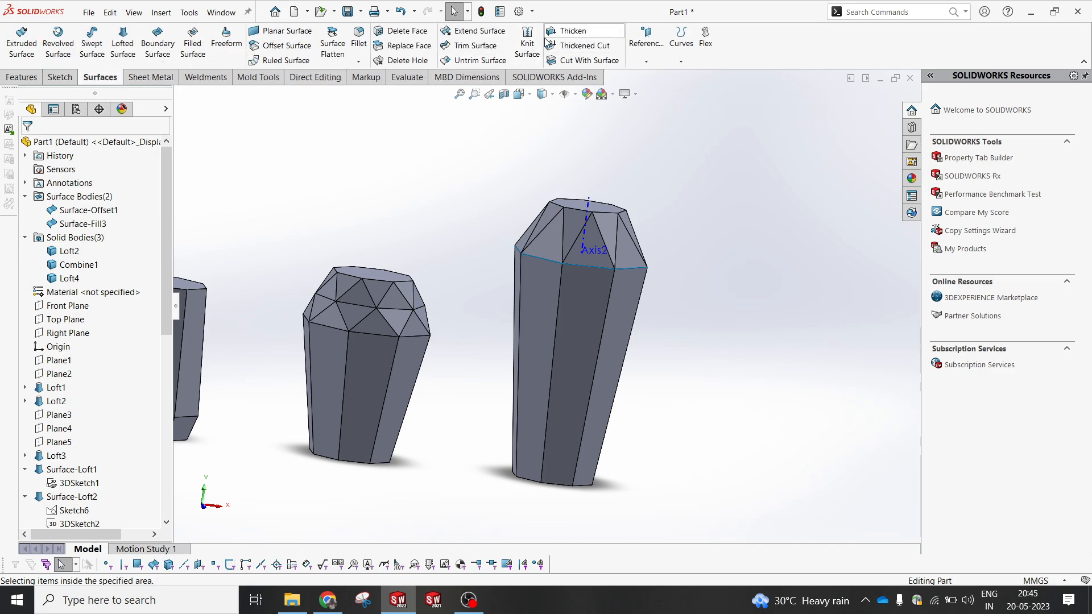
click(586, 353)
click(636, 302)
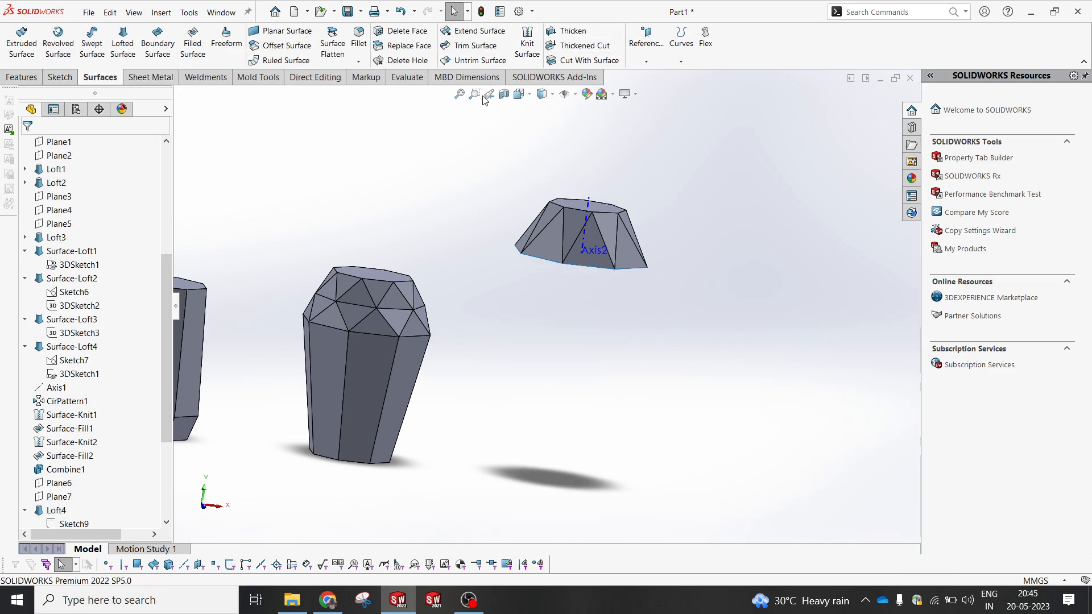
- Knit the Surface-Fill3 cap and the Surface-Offset1 base face together with Create solid enabled
click(528, 40)
click(578, 267)
middle_drag(578, 268, 562, 284)
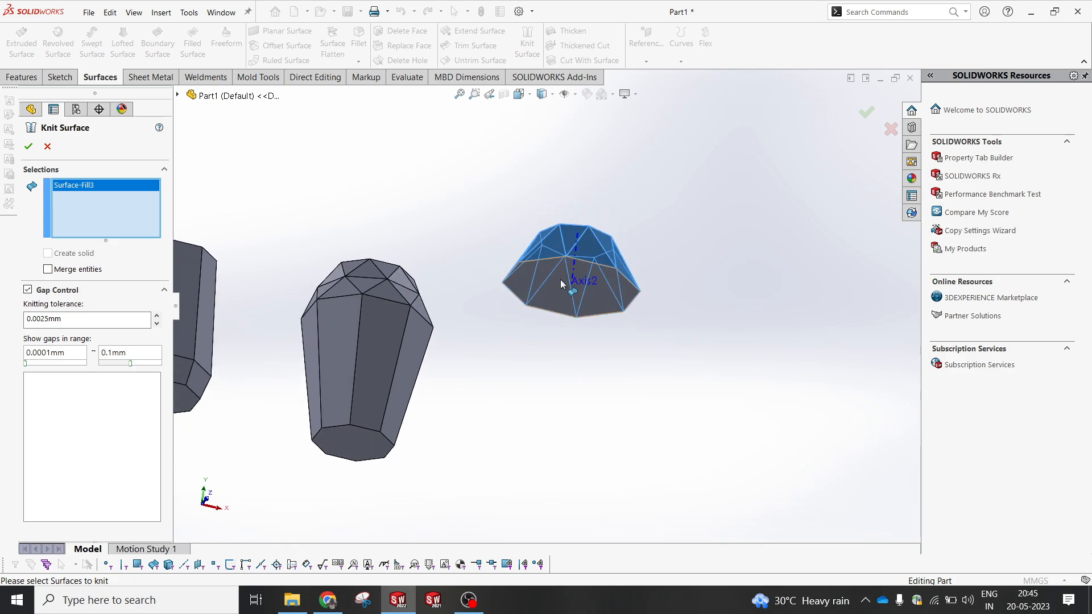
click(549, 293)
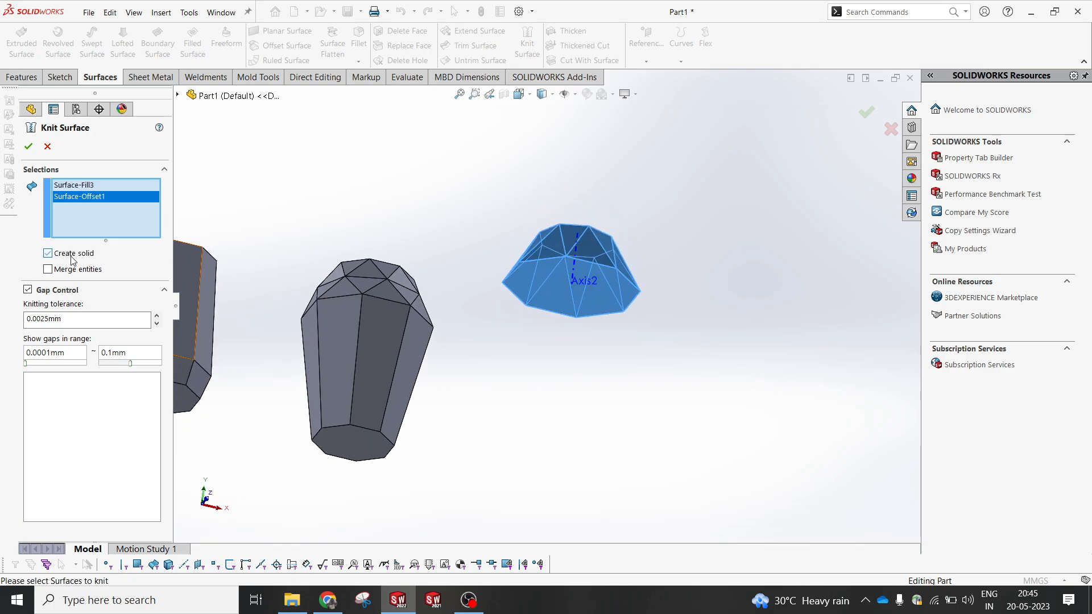
click(28, 146)
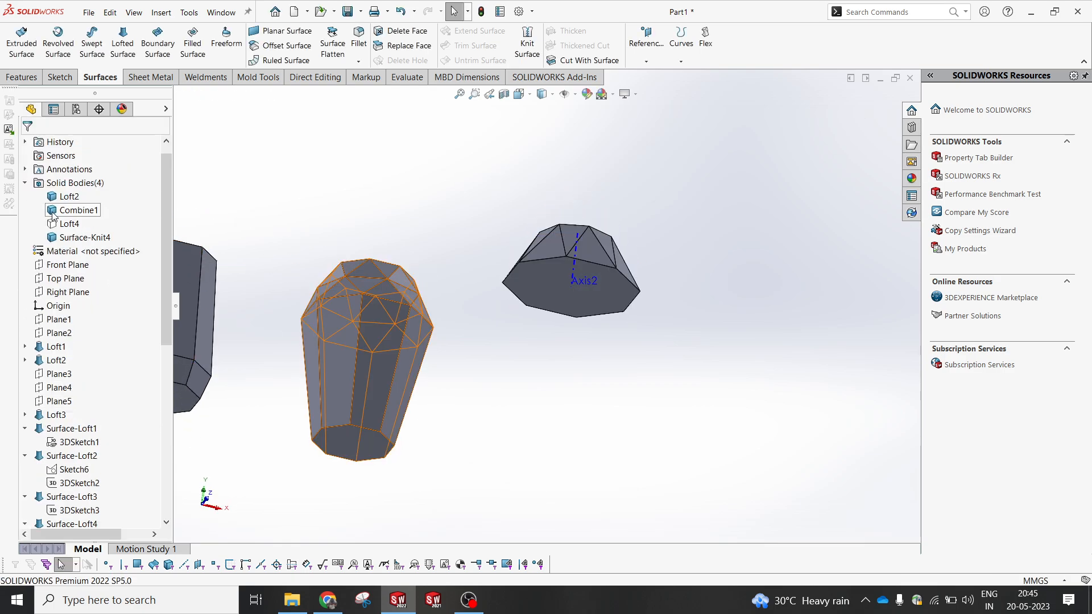
- Show the Loft4 body again and combine it with the knitted faceted cap using the Add operation
click(65, 237)
click(76, 220)
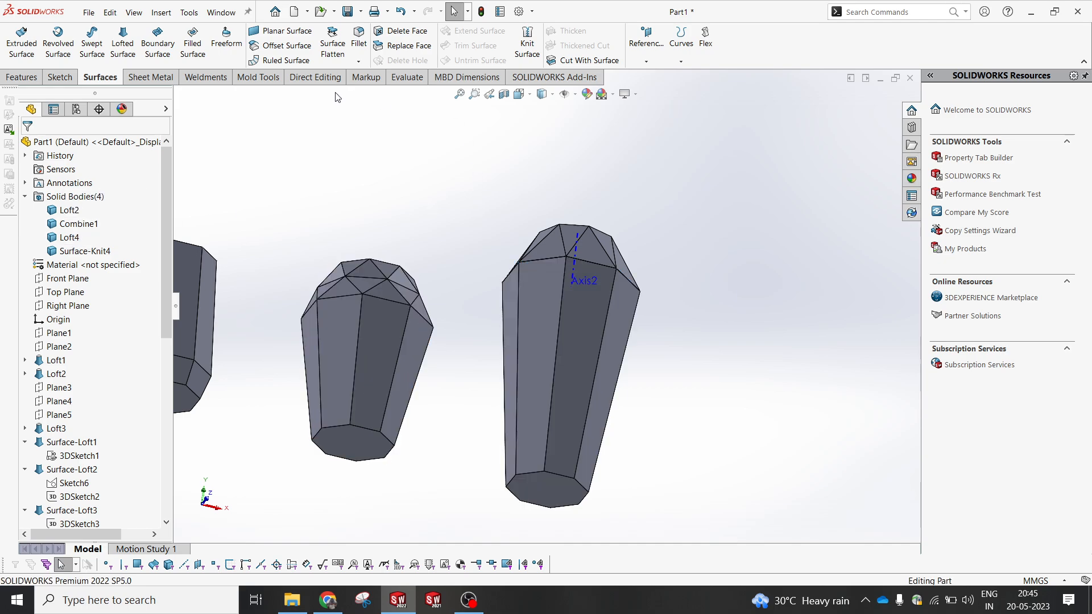
click(316, 77)
click(308, 39)
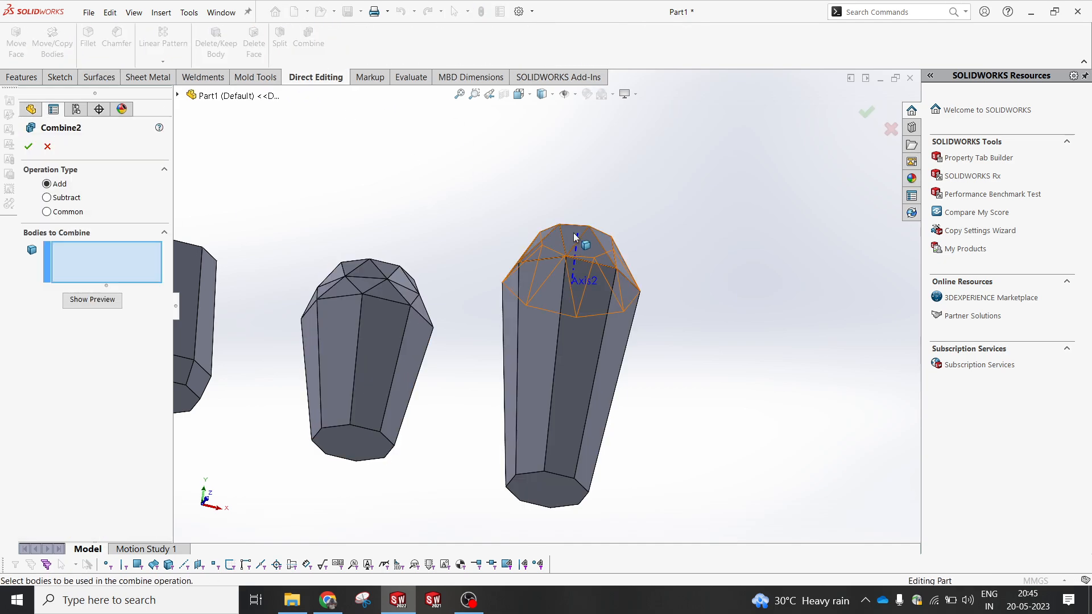
click(576, 238)
click(510, 336)
click(28, 147)
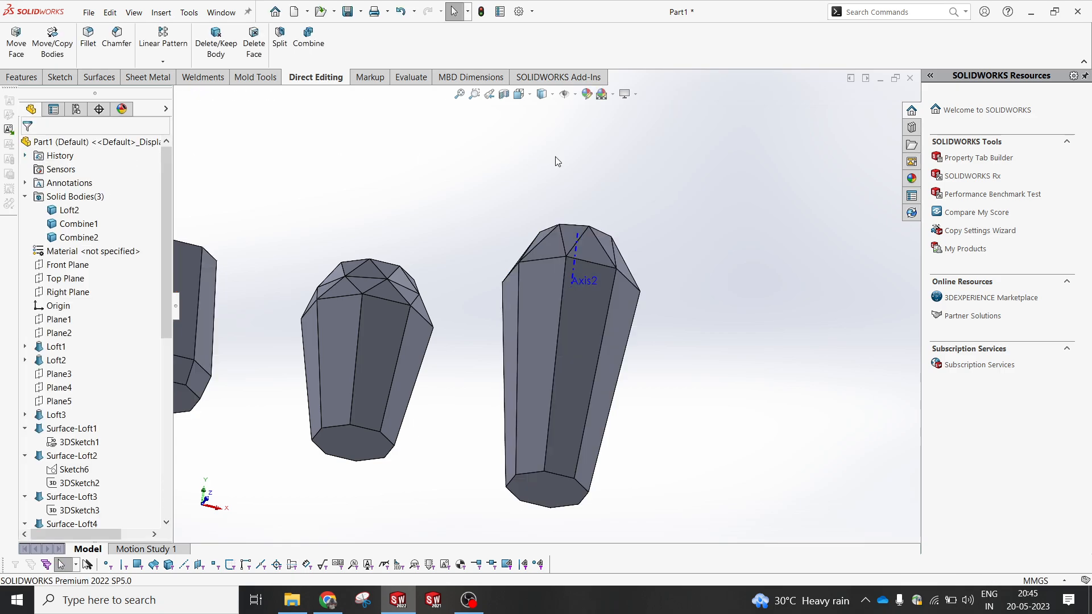
- Examine the three faceted bodies side by side from above and straight from the front
middle_drag(603, 236, 575, 263)
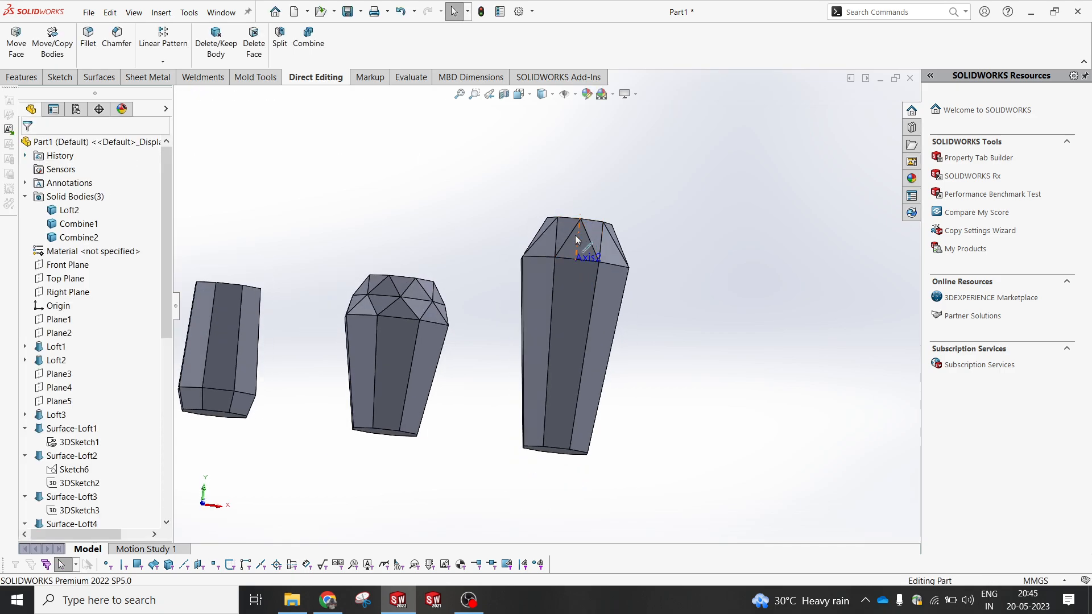
click(575, 234)
middle_drag(677, 285, 649, 326)
key(space)
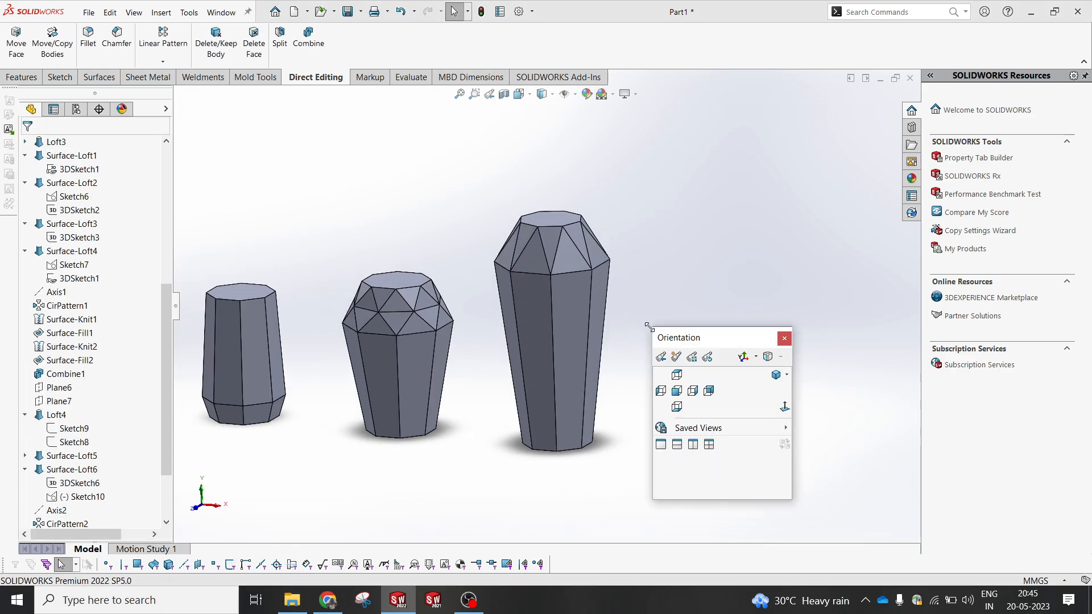
click(784, 408)
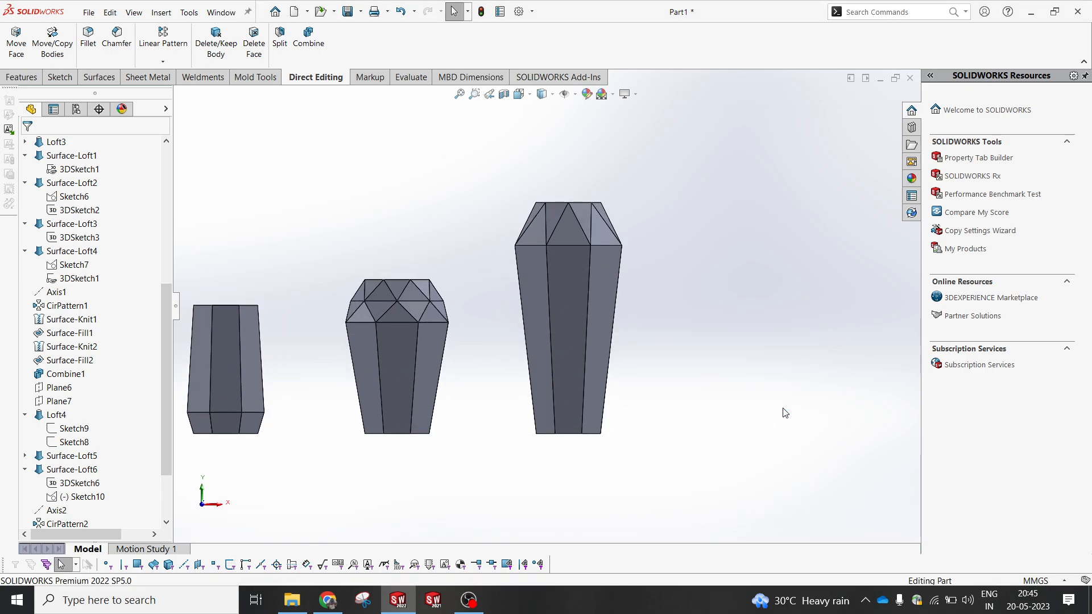
scroll(758, 414, up, 4)
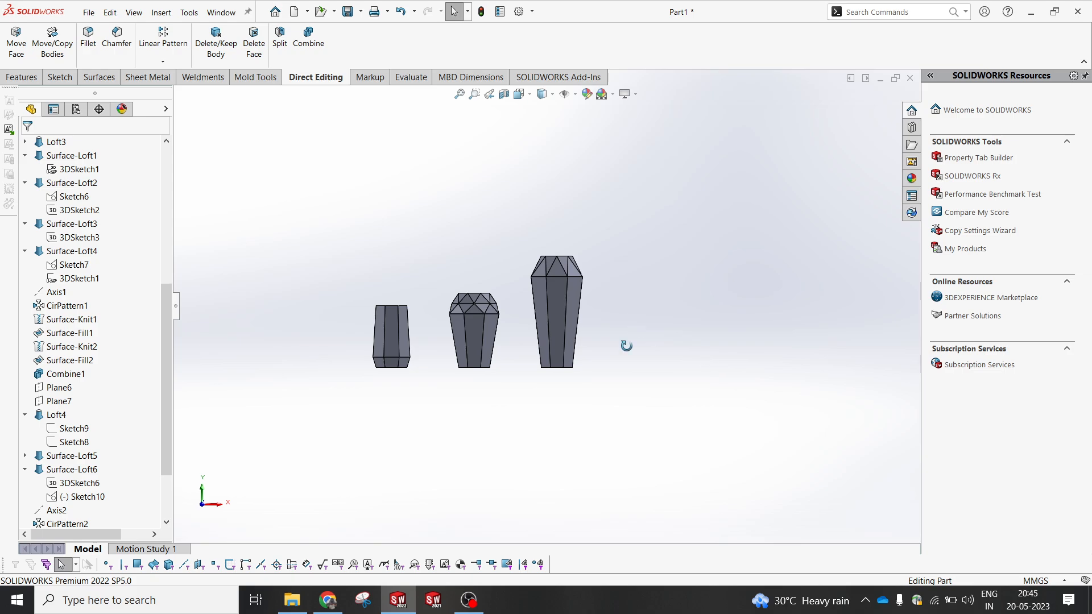
middle_drag(627, 345, 629, 417)
key(space)
click(765, 485)
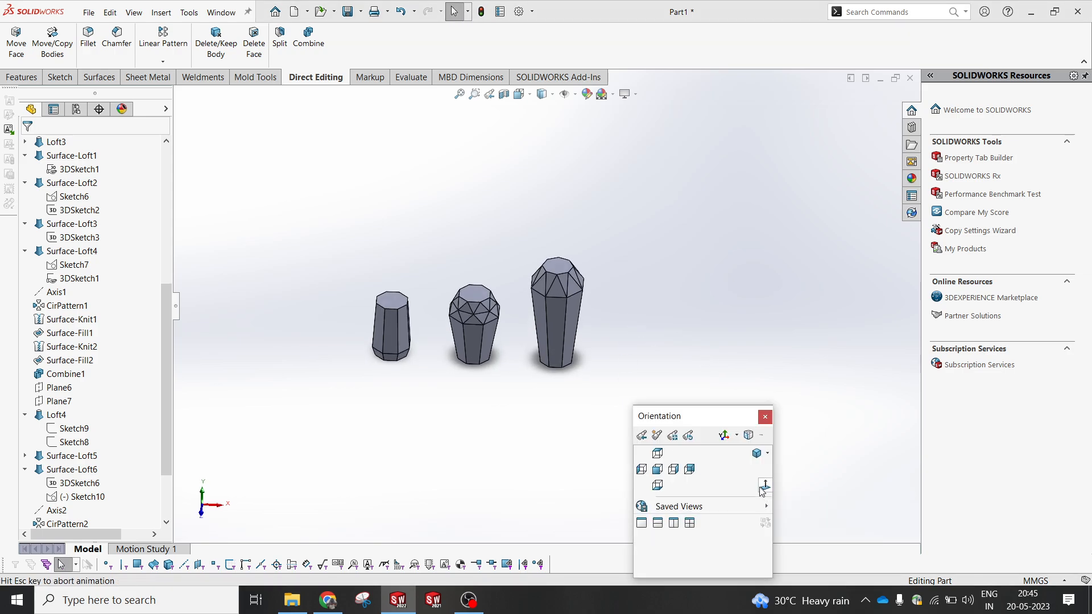
click(25, 416)
click(25, 442)
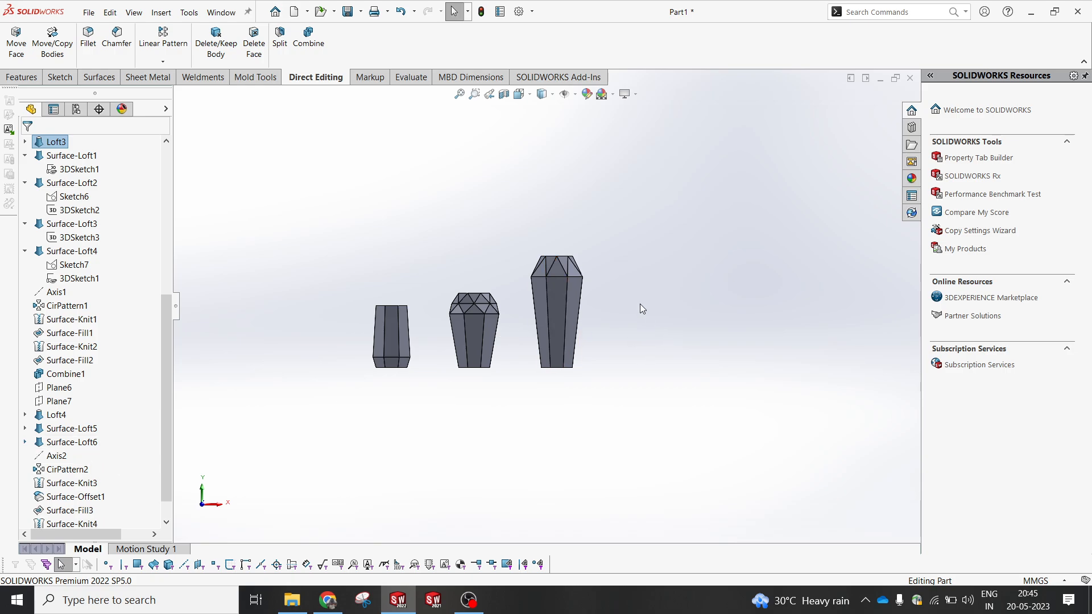
- Start a new sketch on the Top Plane, with free space beyond the third body in view
scroll(29, 272, up, 7)
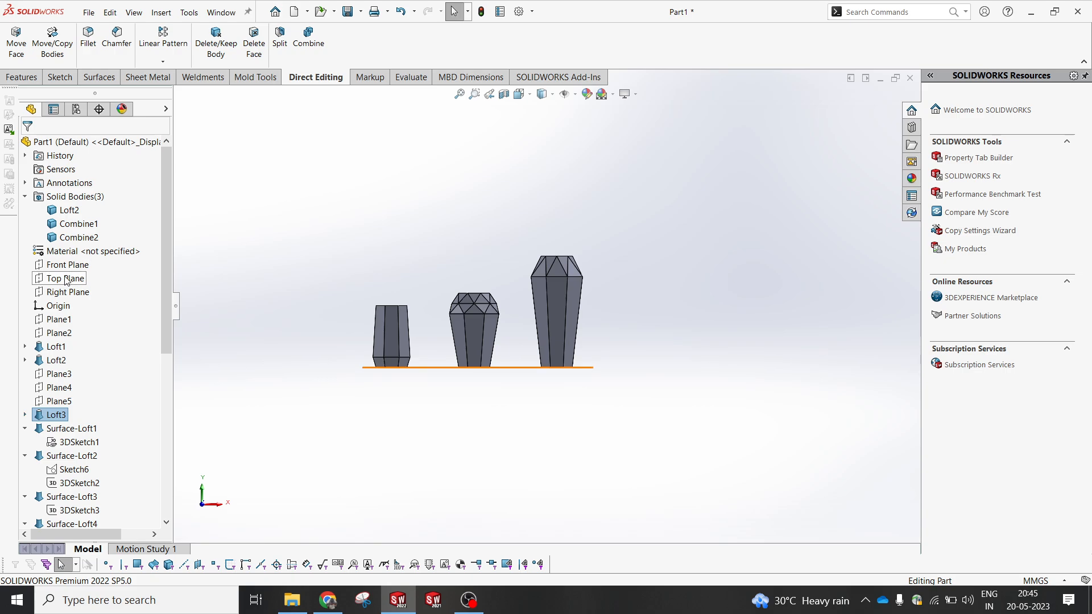
click(66, 279)
click(86, 259)
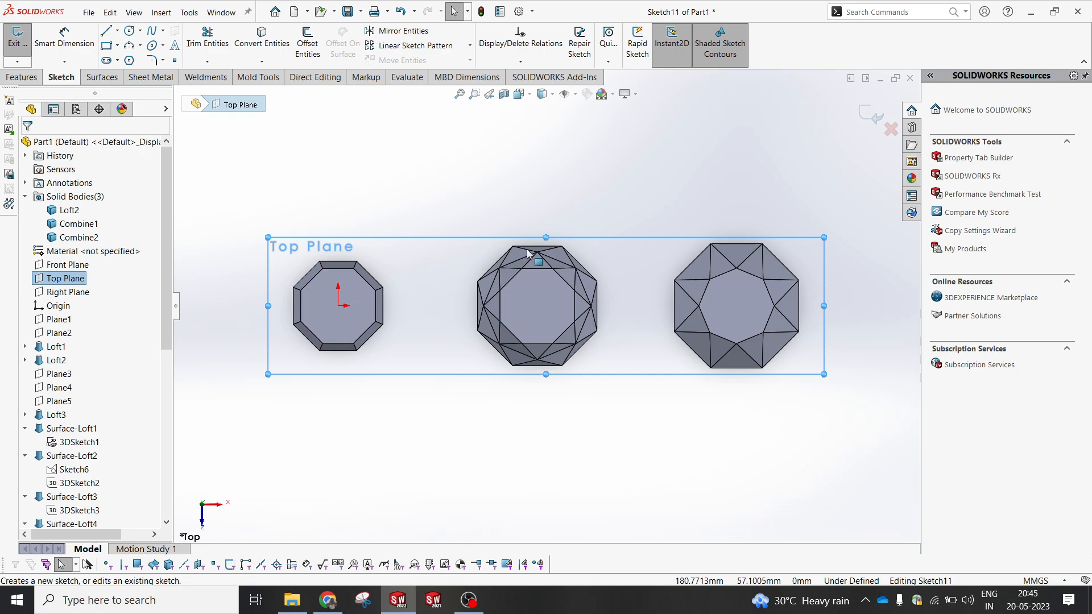
scroll(712, 328, up, 5)
scroll(711, 328, down, 5)
click(711, 329)
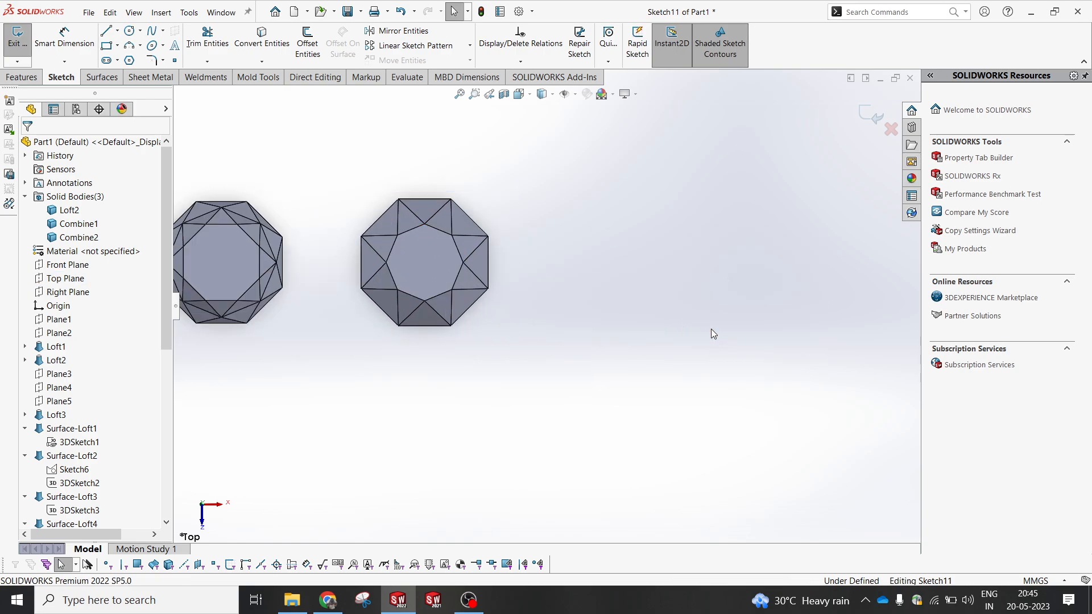
scroll(605, 297, up, 3)
scroll(605, 297, up, 1)
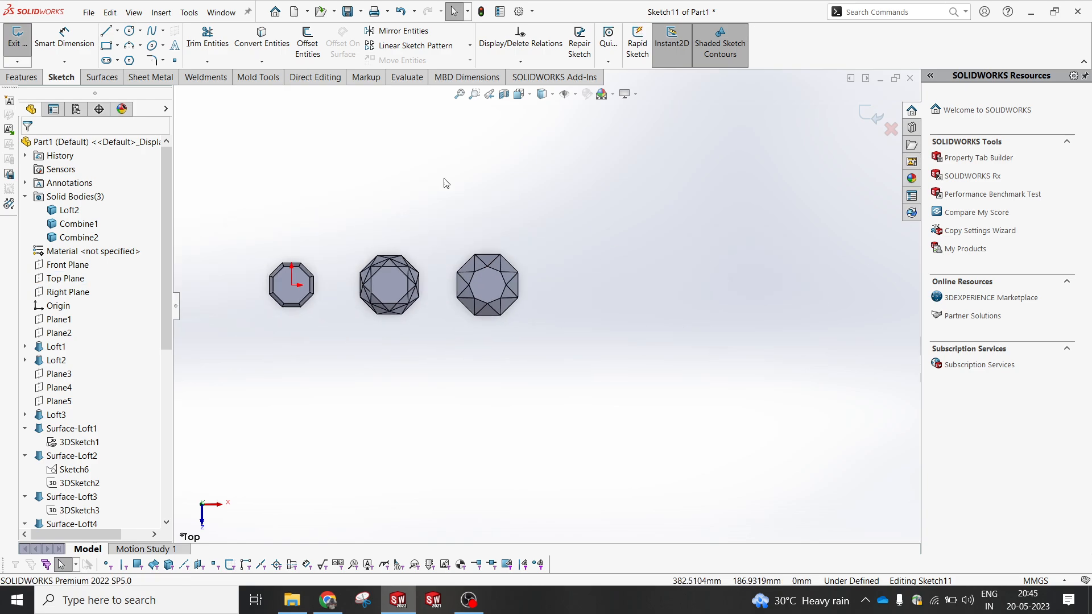
- Draw a horizontal centerline from the origin through the three bodies and well past the third one
click(118, 31)
click(121, 41)
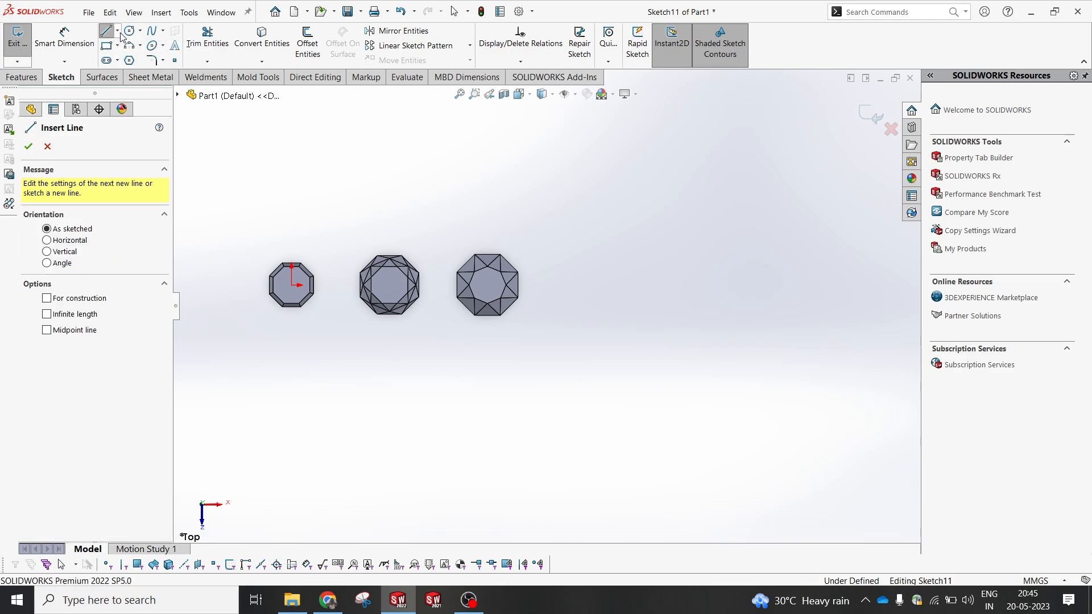
click(117, 30)
click(130, 55)
click(292, 285)
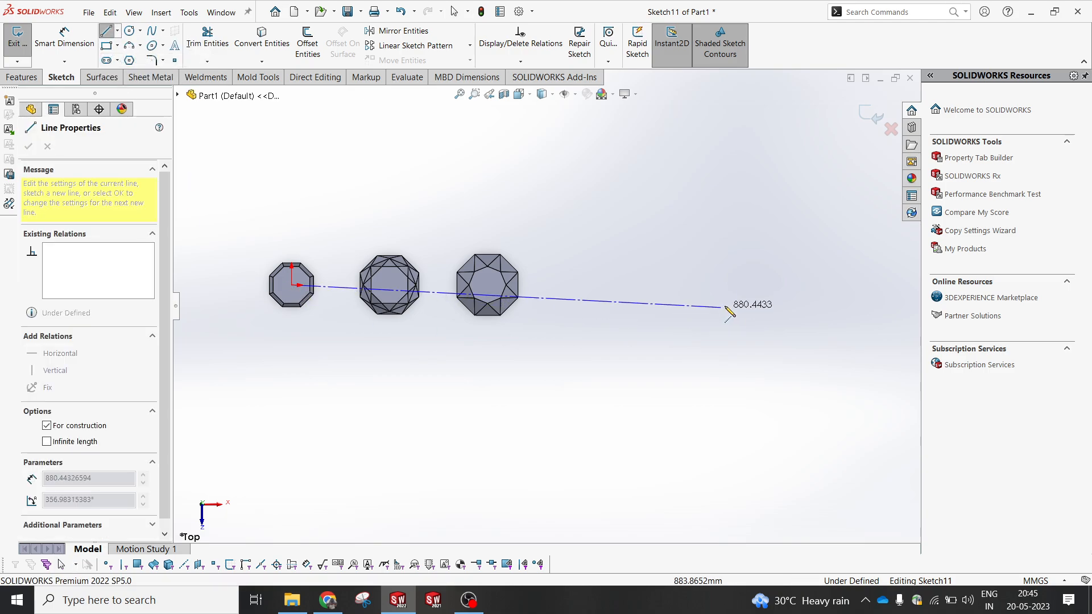
click(745, 285)
key(Escape)
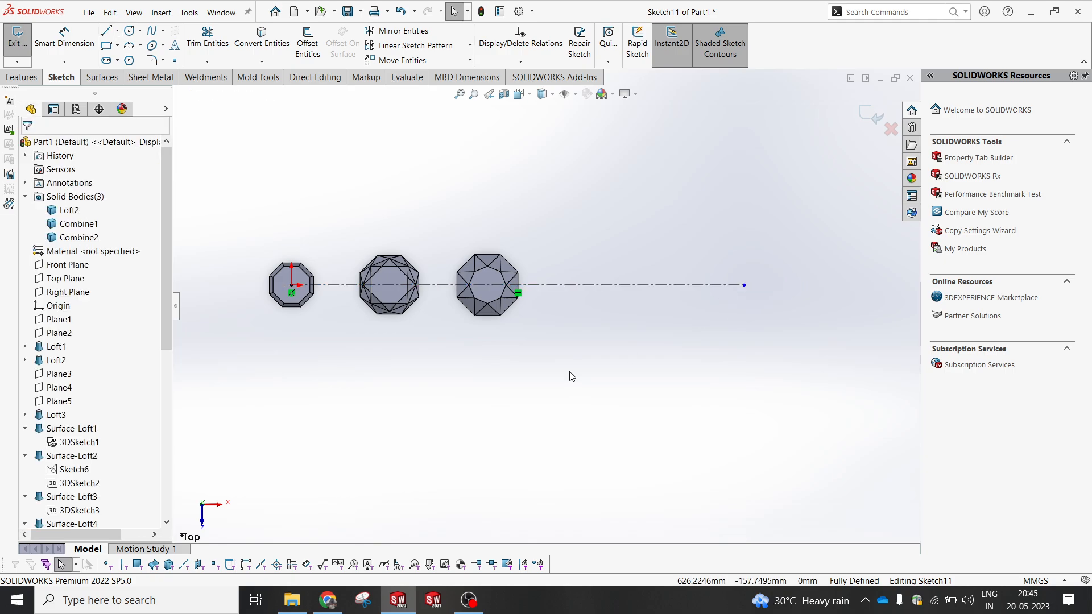
- Sketch an 8-sided inscribed-circle polygon with sides about 63 mm, centred on the centerline beyond the third body
click(130, 60)
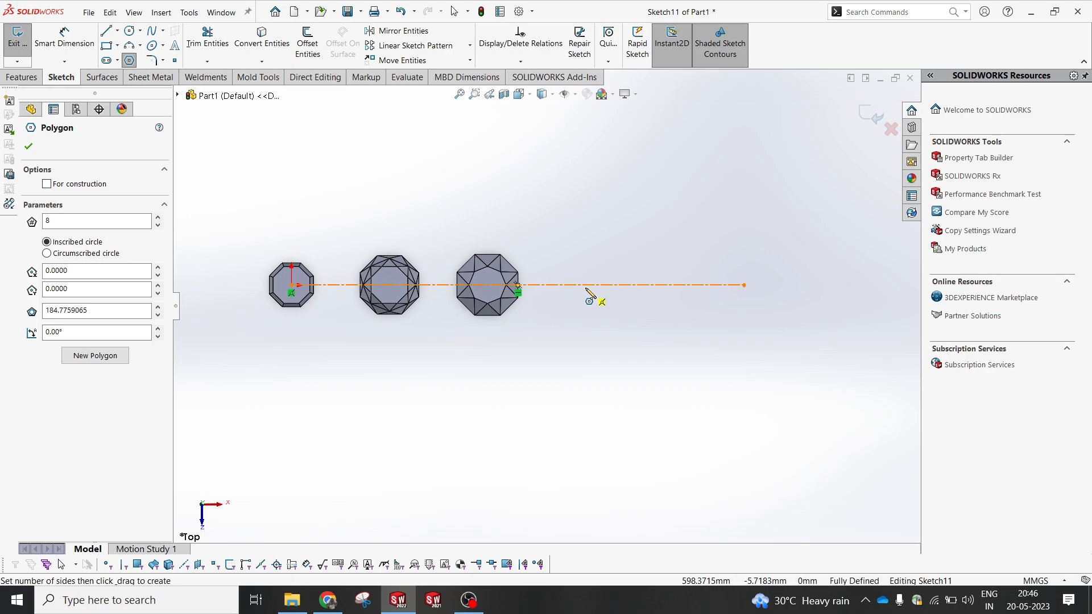
click(585, 285)
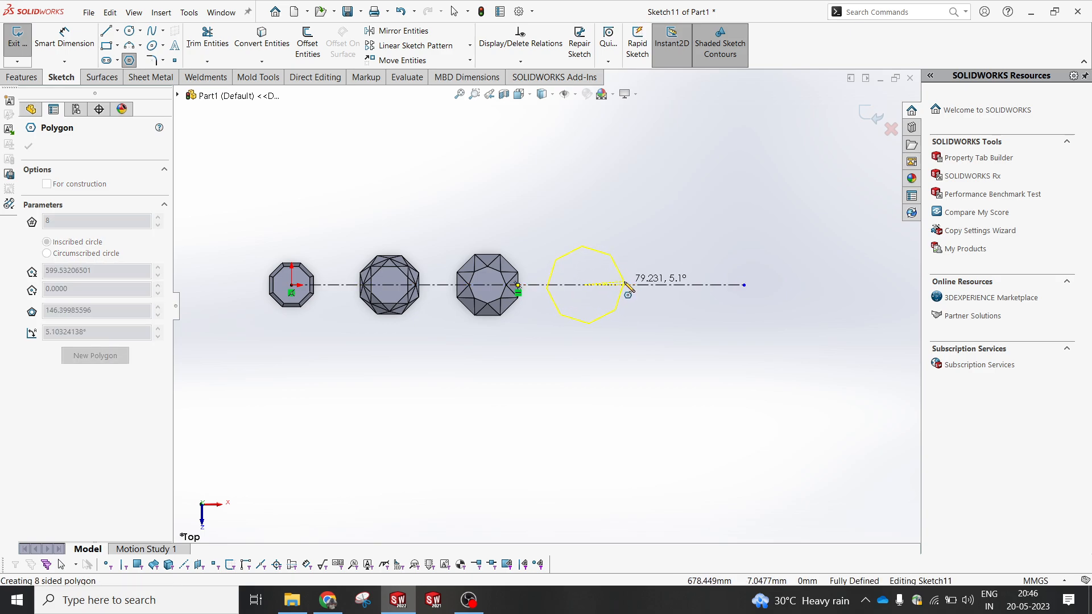
click(624, 271)
scroll(597, 268, down, 3)
key(Escape)
key(Escape)
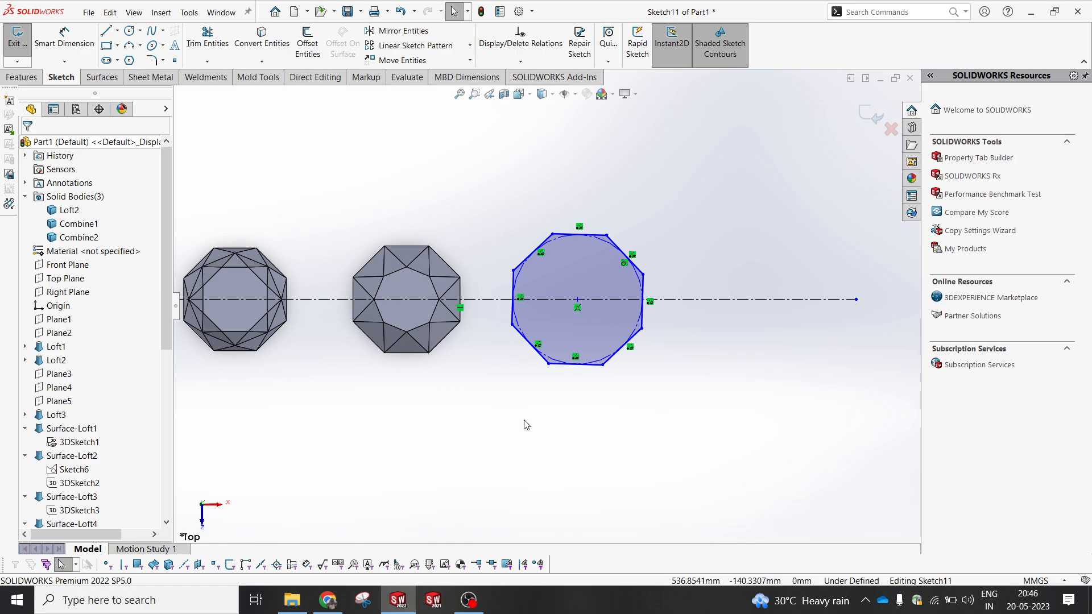
- Dimension the new octagon's centre 200 mm horizontally from the third body's central facet vertex
right_drag(525, 421, 370, 200)
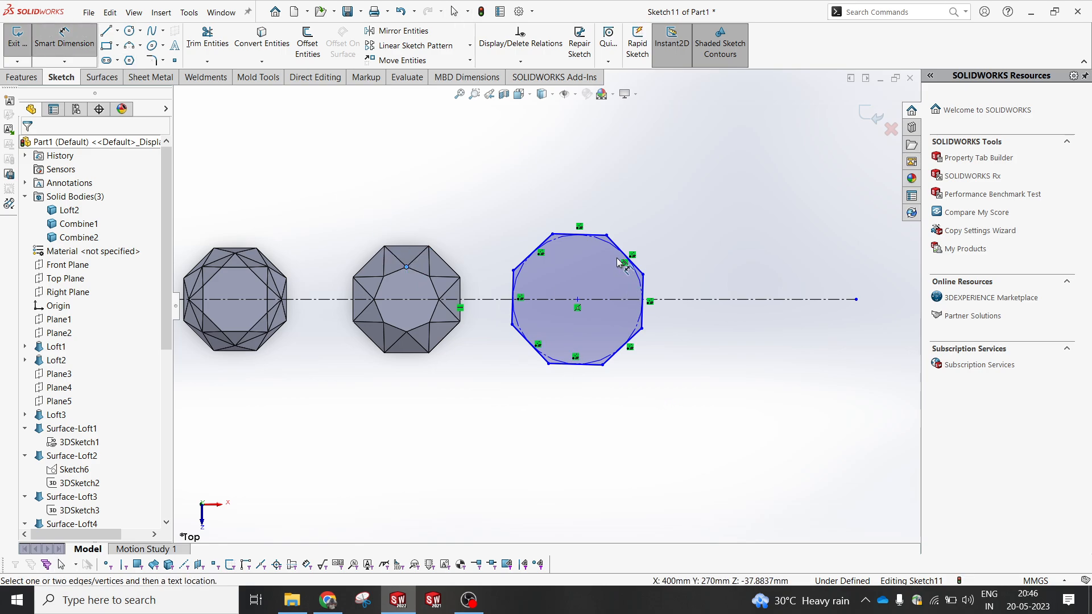
click(579, 298)
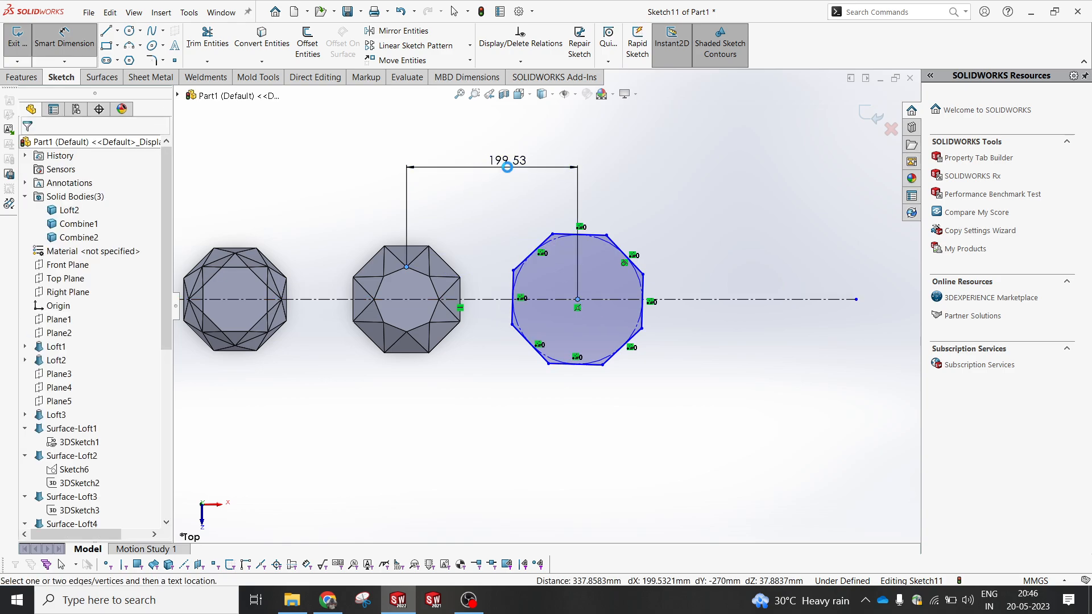
click(512, 166)
text(200)
key(Return)
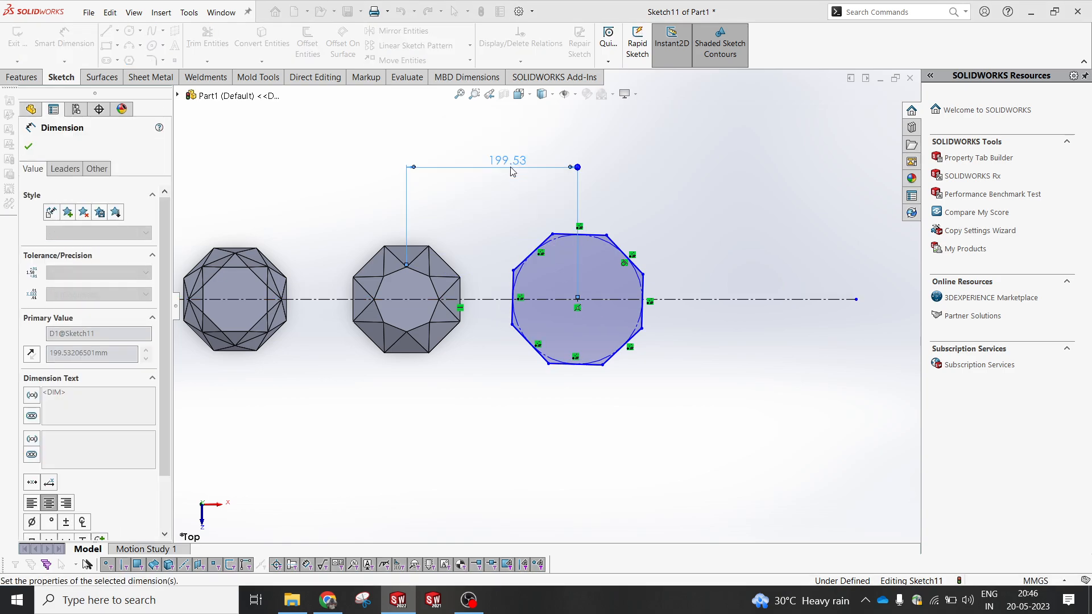
key(Escape)
- Add a vertical relation to the octagon's side farthest from the third body
click(645, 289)
click(695, 237)
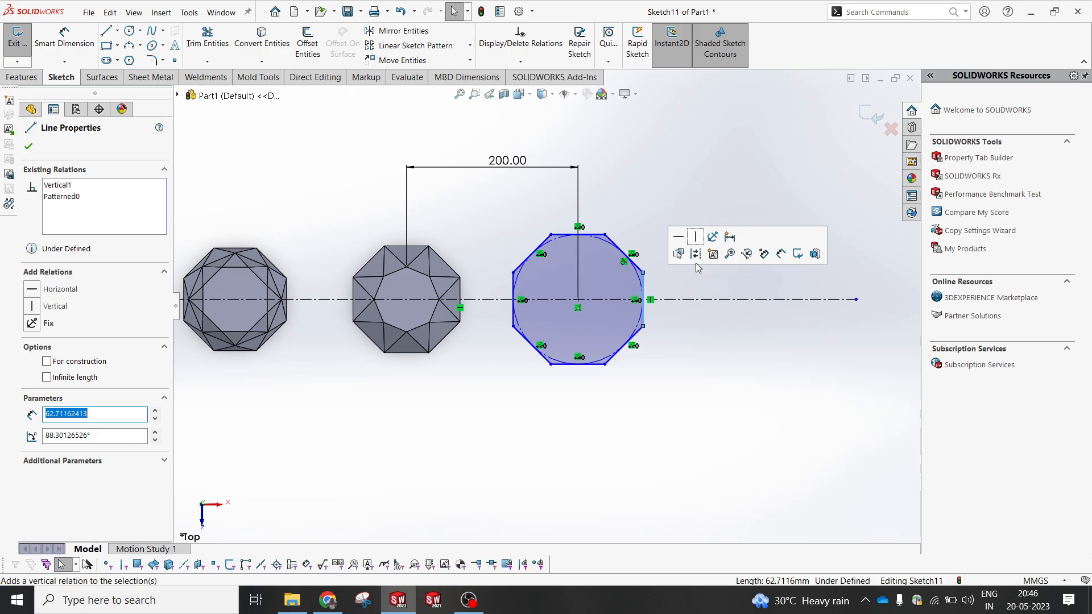
click(686, 326)
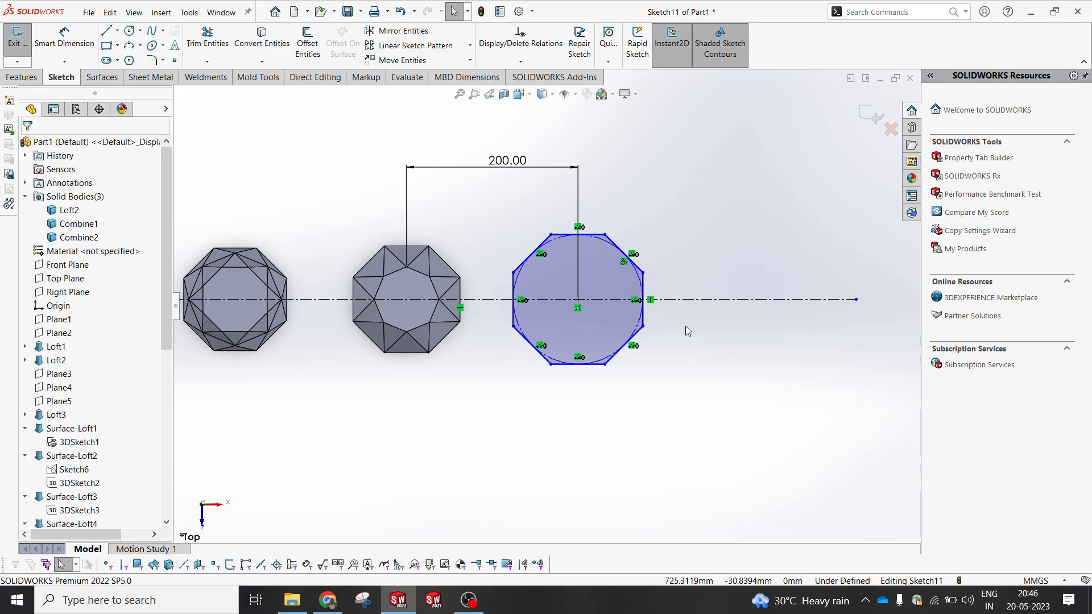
- Dimension the inscribed circle of the fourth body's base octagon to a diameter of 75 mm and finish the sketch
right_drag(699, 434, 674, 373)
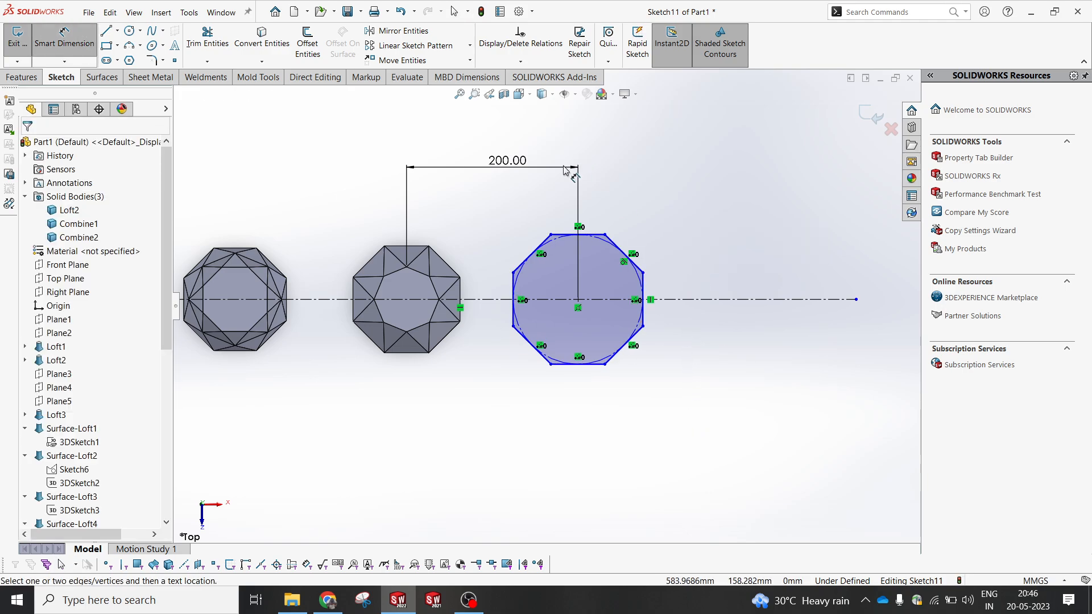
click(611, 247)
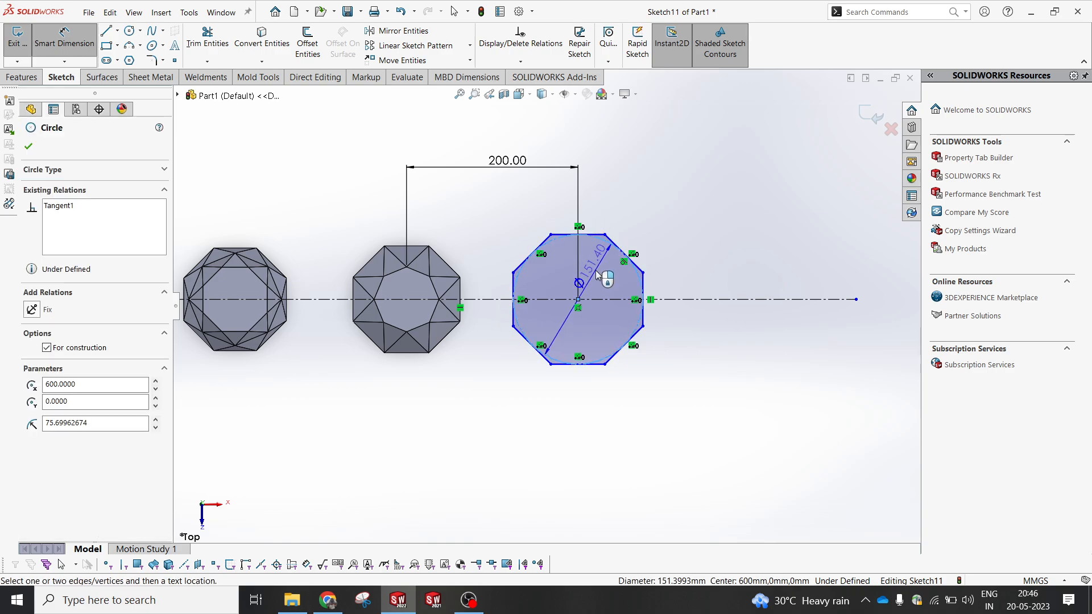
click(594, 273)
text(75)
key(Return)
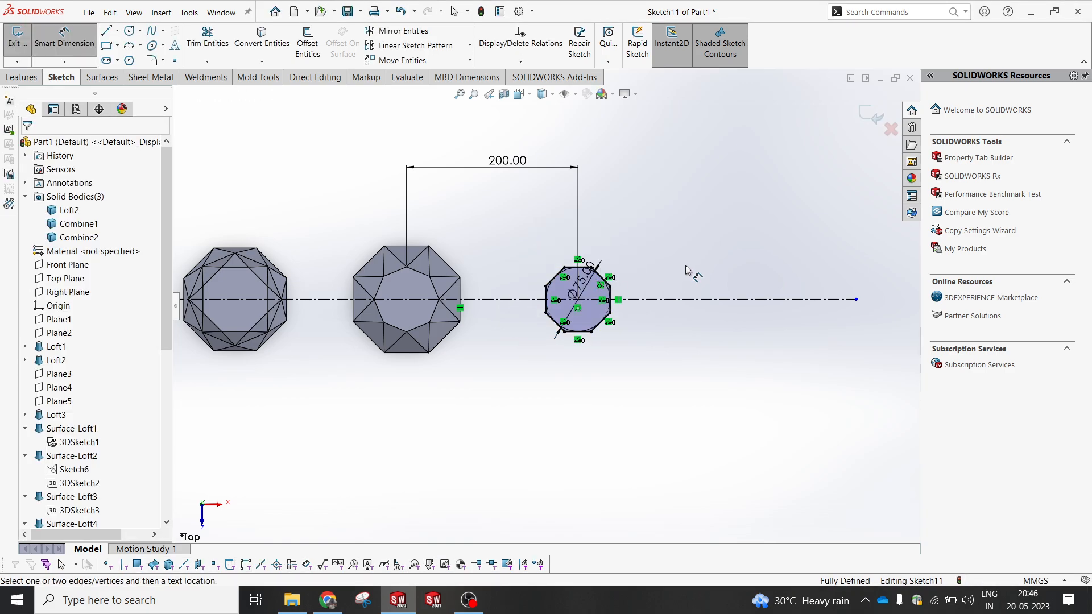
scroll(630, 312, up, 2)
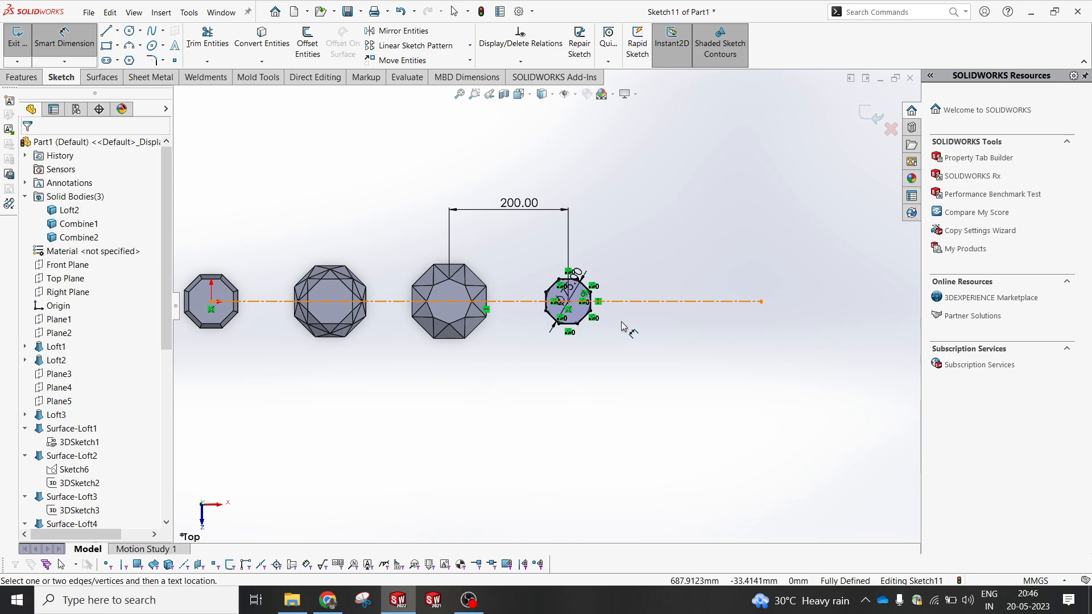
scroll(618, 348, up, 5)
middle_drag(556, 375, 560, 355)
scroll(562, 356, down, 6)
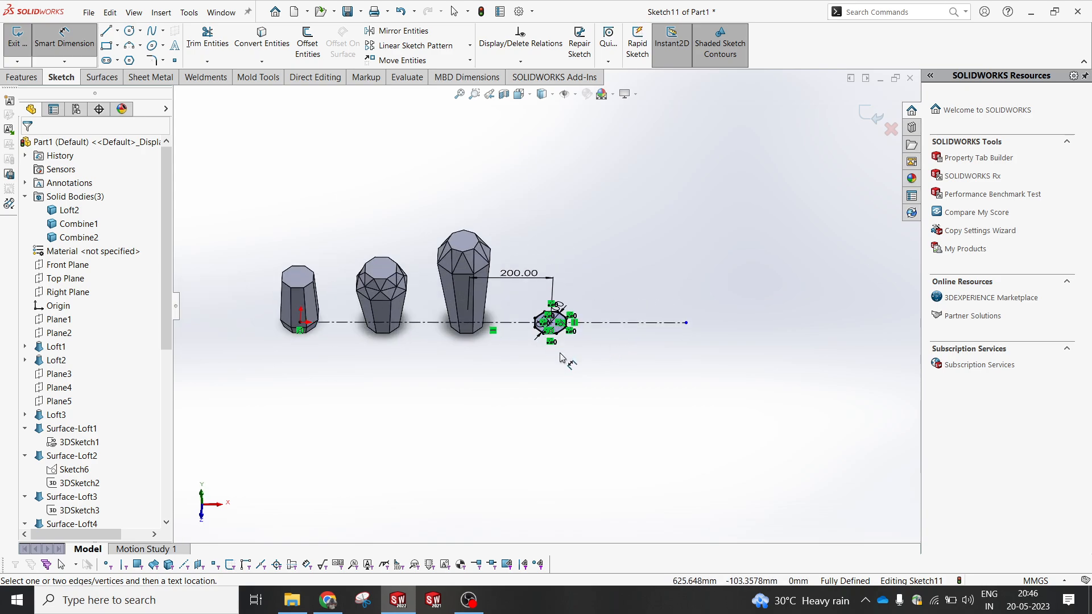
click(871, 114)
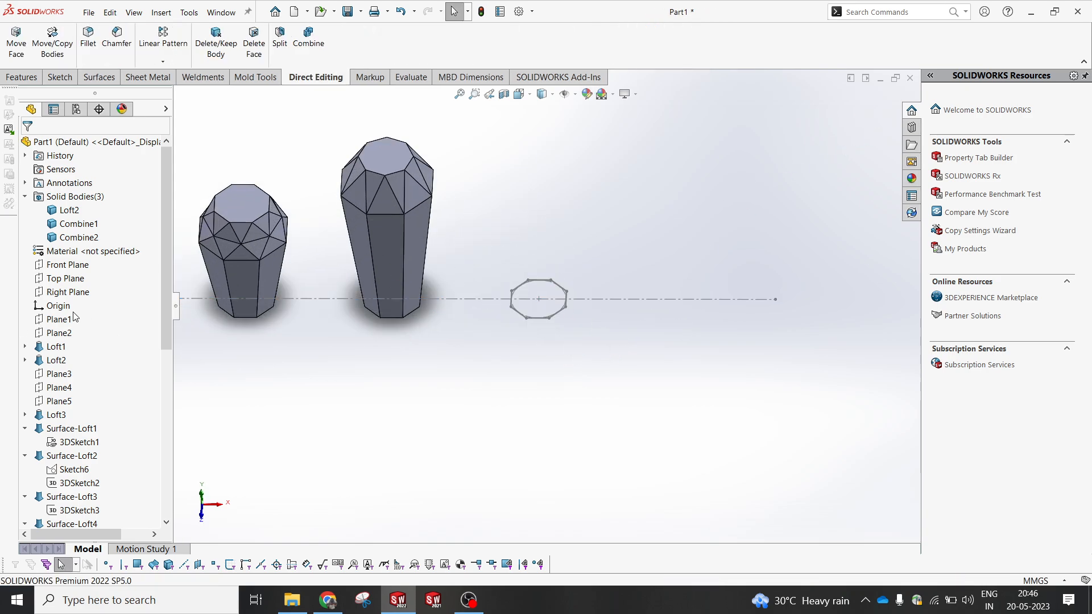
- Create a reference plane offset 30 mm above the Top Plane
click(65, 278)
click(21, 76)
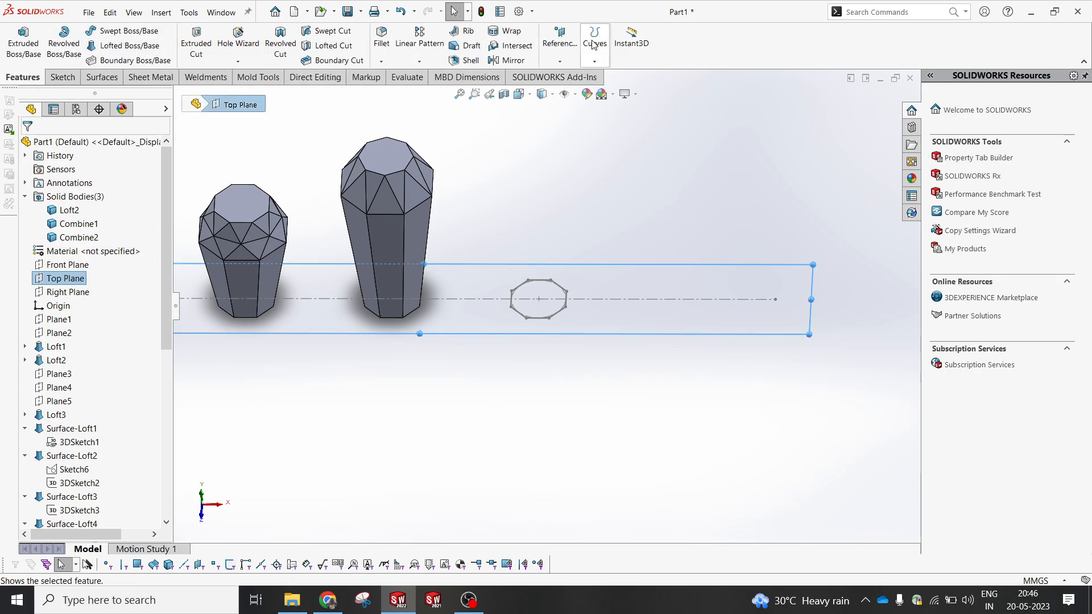
click(561, 61)
click(563, 80)
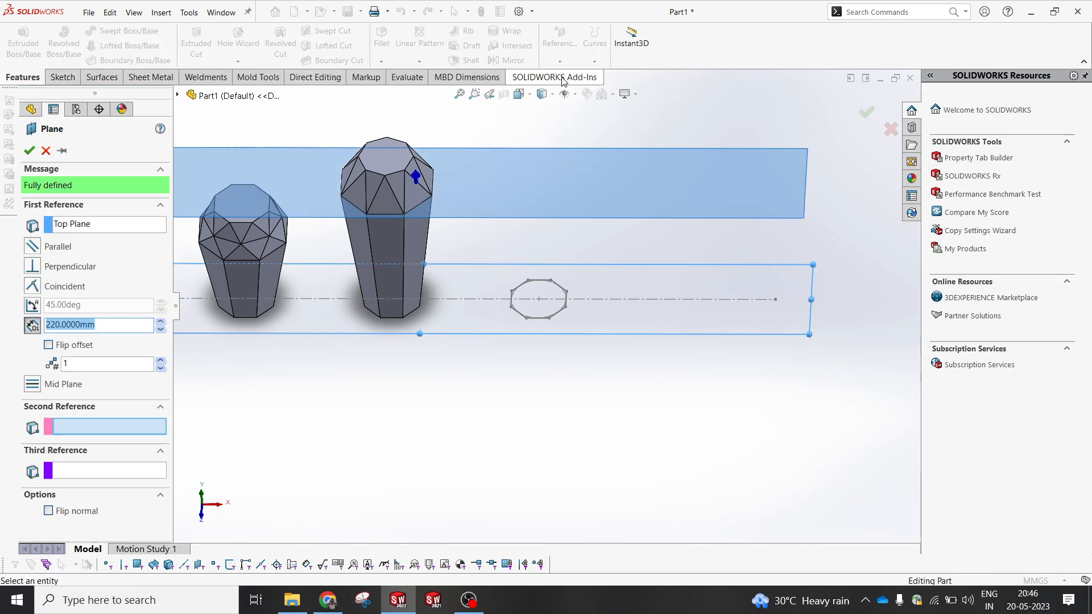
mouse_move(619, 275)
middle_down()
mouse_move(531, 273)
mouse_move(515, 234)
middle_up()
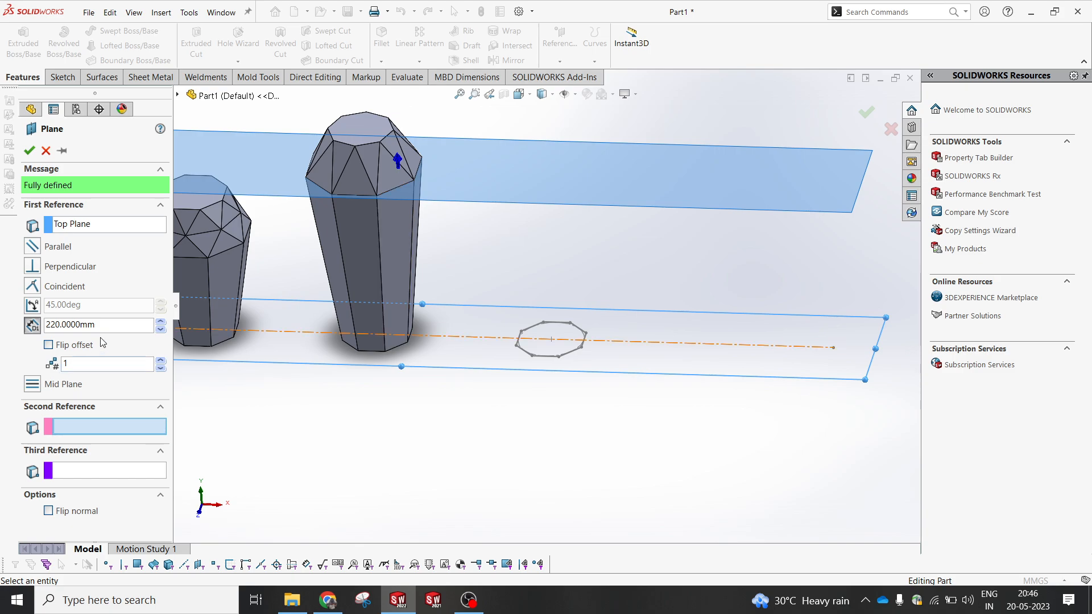
drag(106, 326, 3, 329)
text(25)
key(Return)
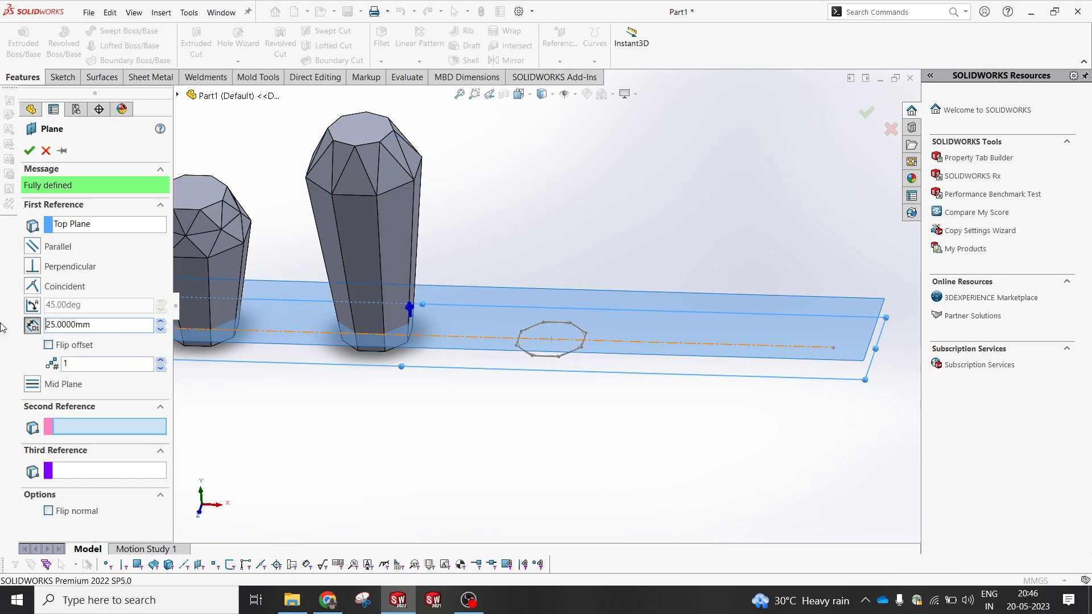
middle_drag(448, 325, 452, 250)
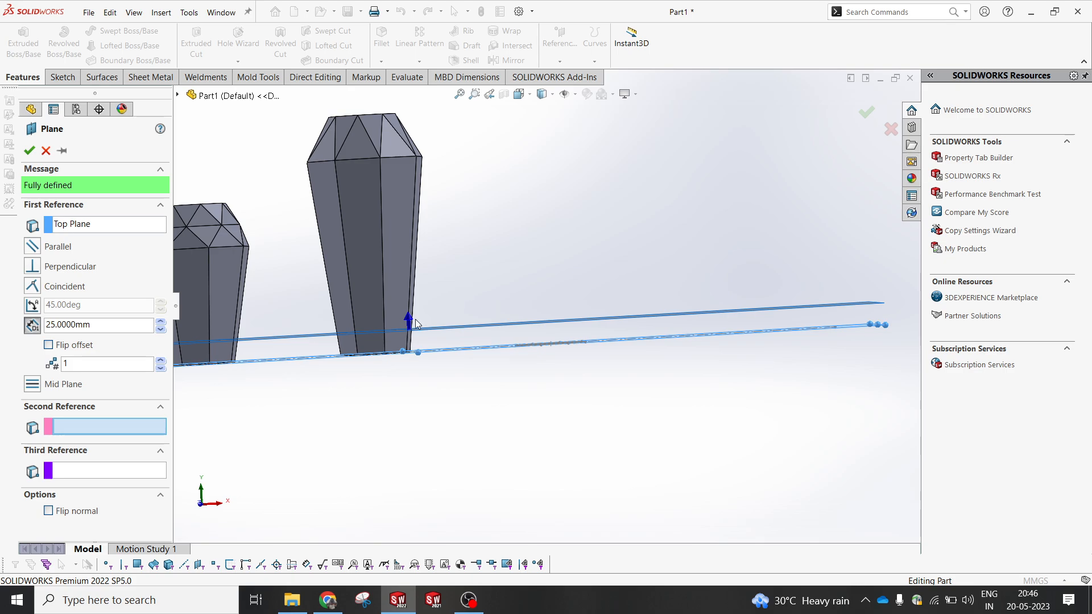
drag(94, 326, 3, 334)
text(30)
key(Return)
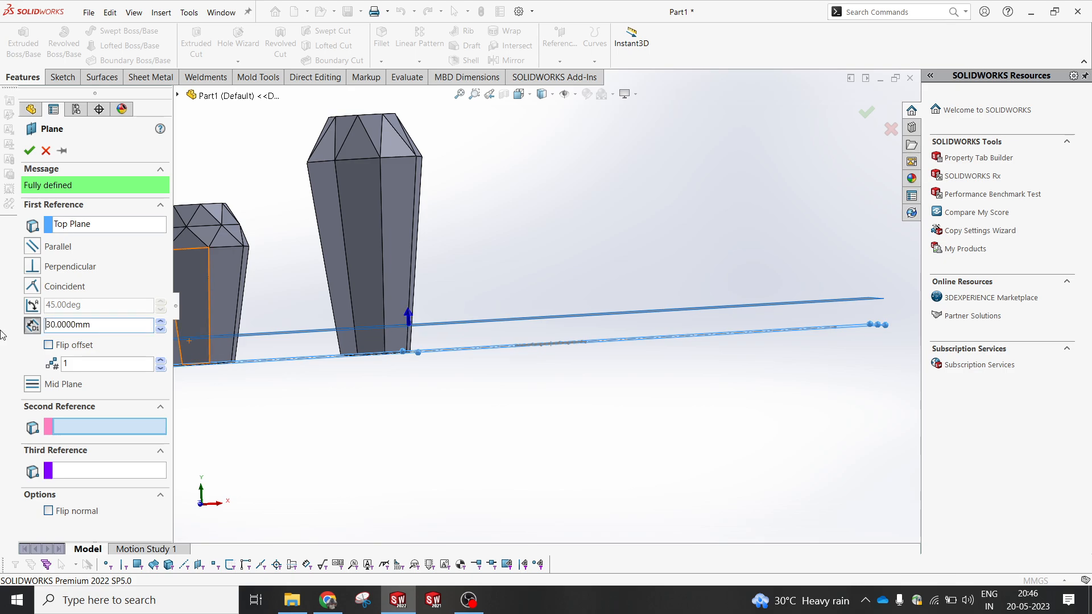
key(Return)
- Create a second reference plane offset 190 mm above the plane just made
middle_drag(644, 343, 627, 390)
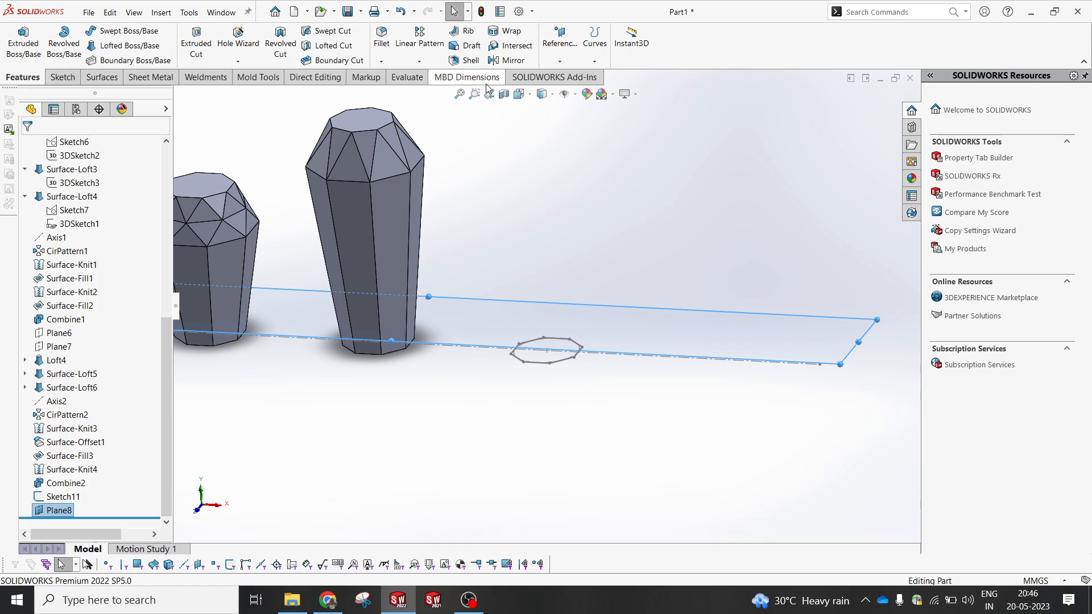
click(560, 61)
click(572, 85)
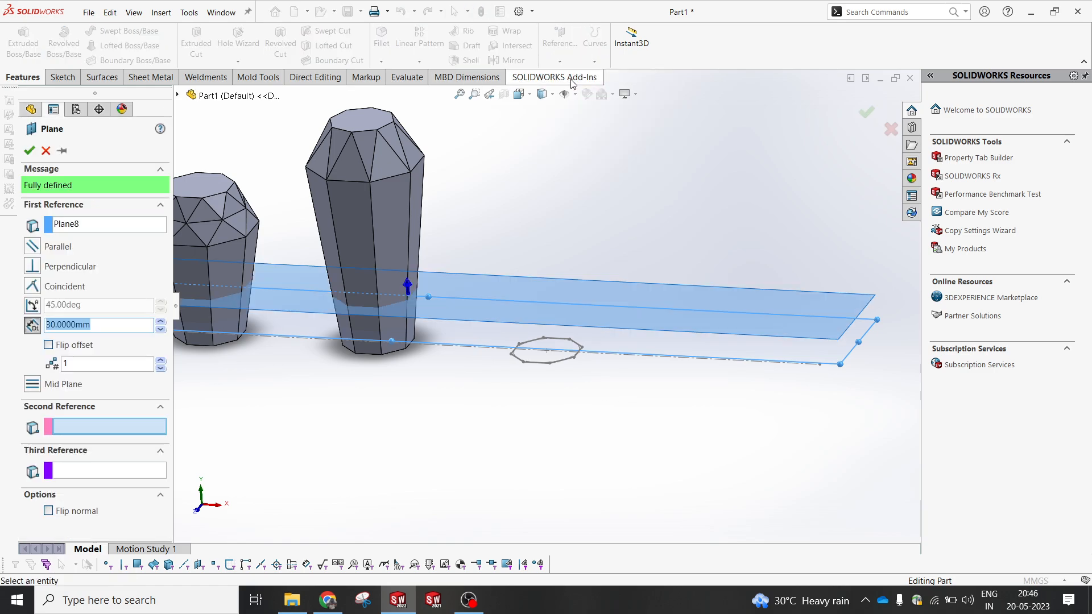
scroll(558, 170, up, 2)
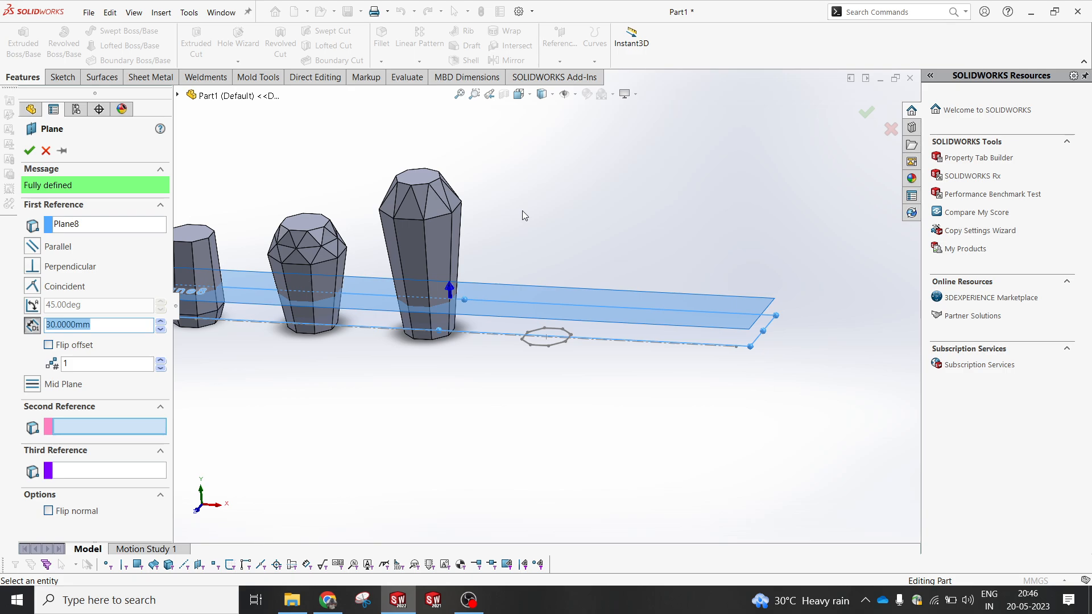
text(150)
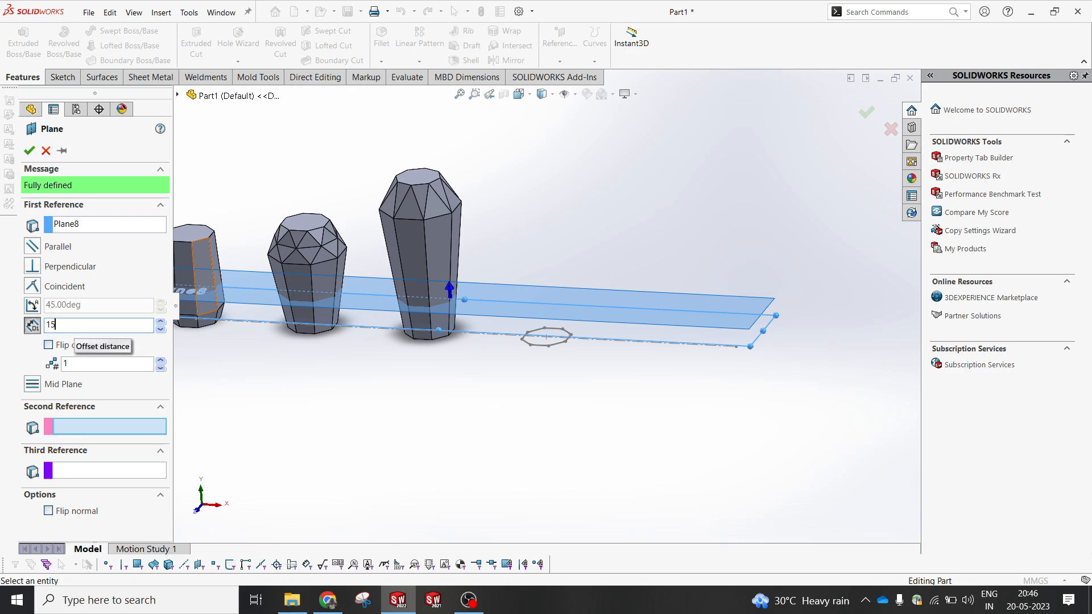
key(Return)
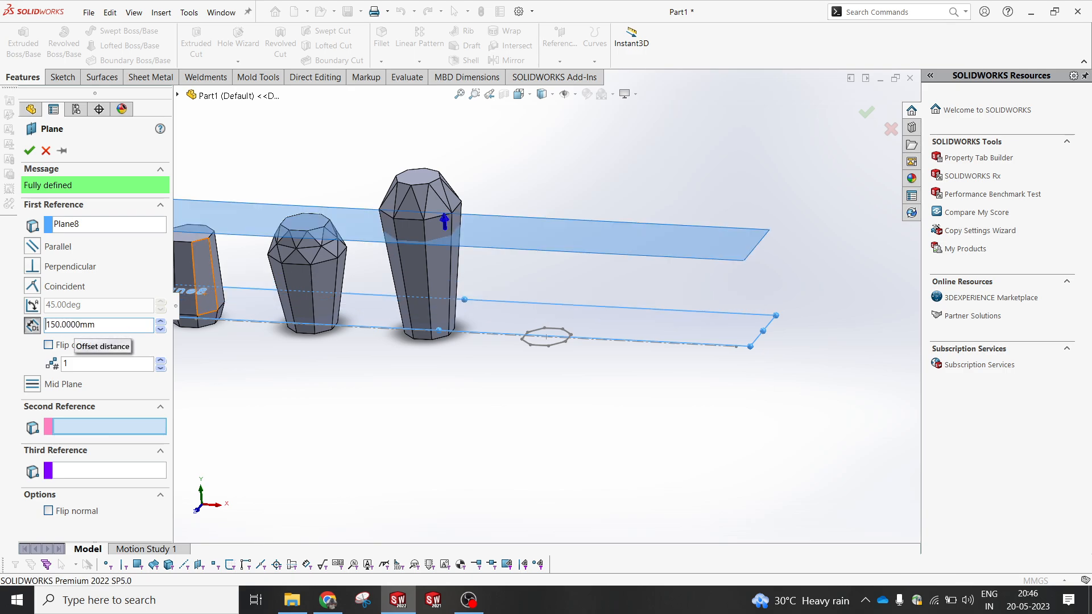
click(161, 321)
click(161, 321)
click(161, 321)
click(161, 321)
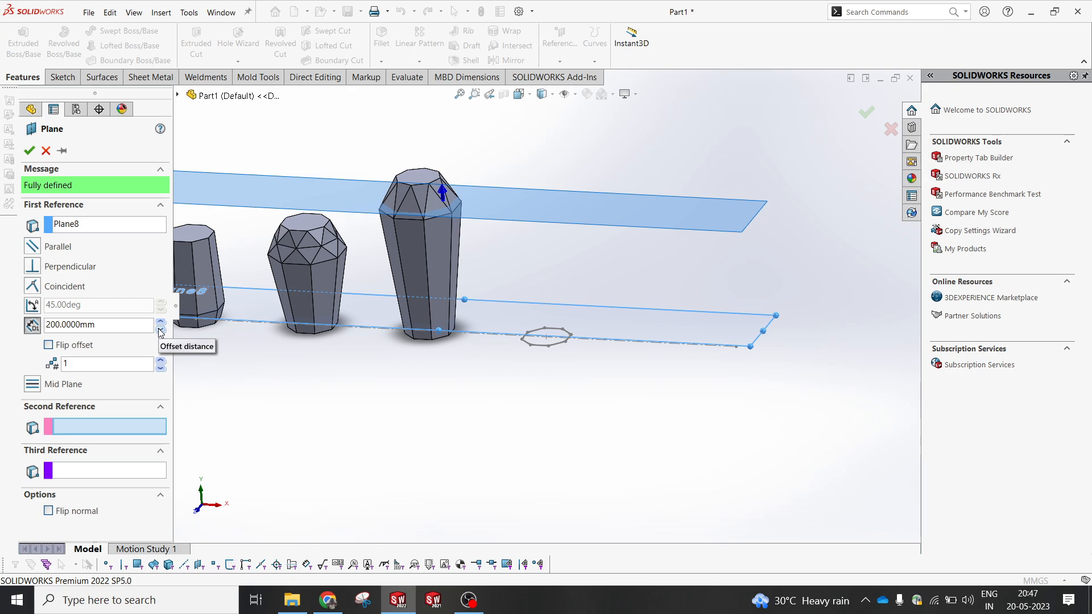
drag(113, 324, 3, 329)
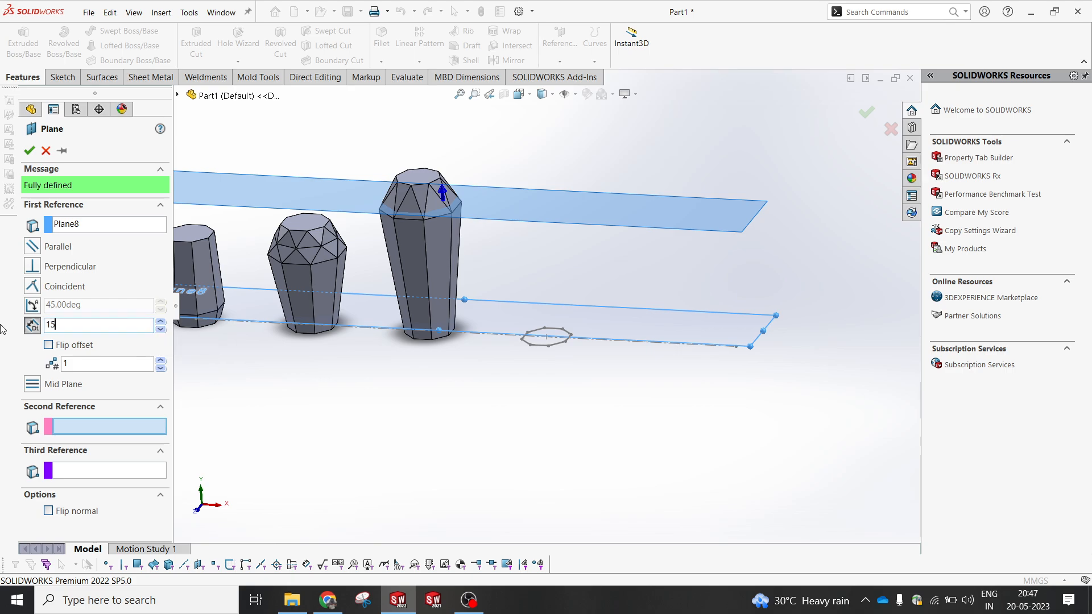
text(190)
key(Return)
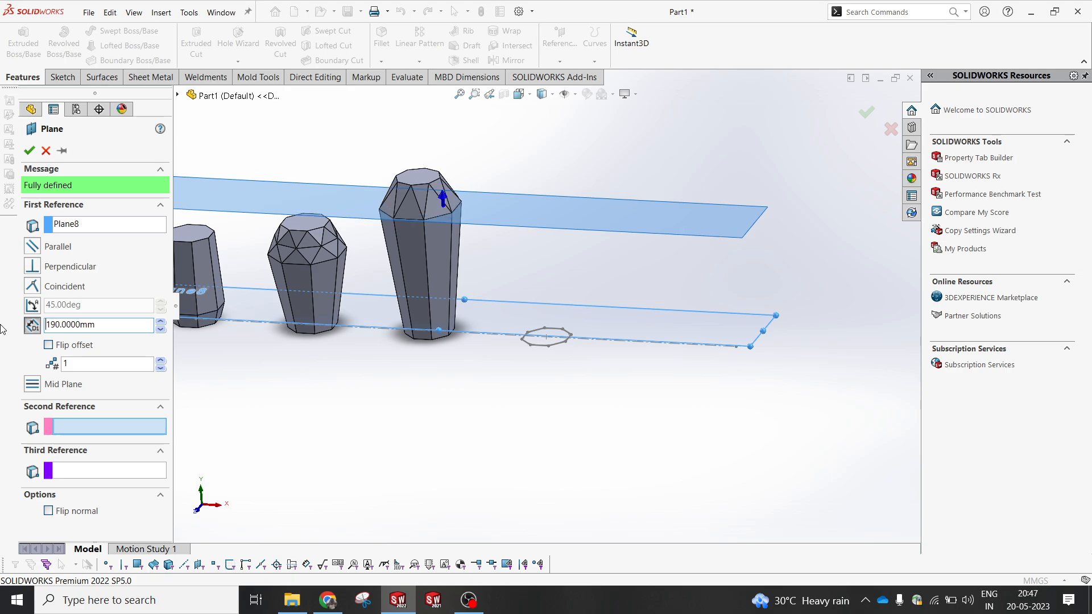
click(30, 151)
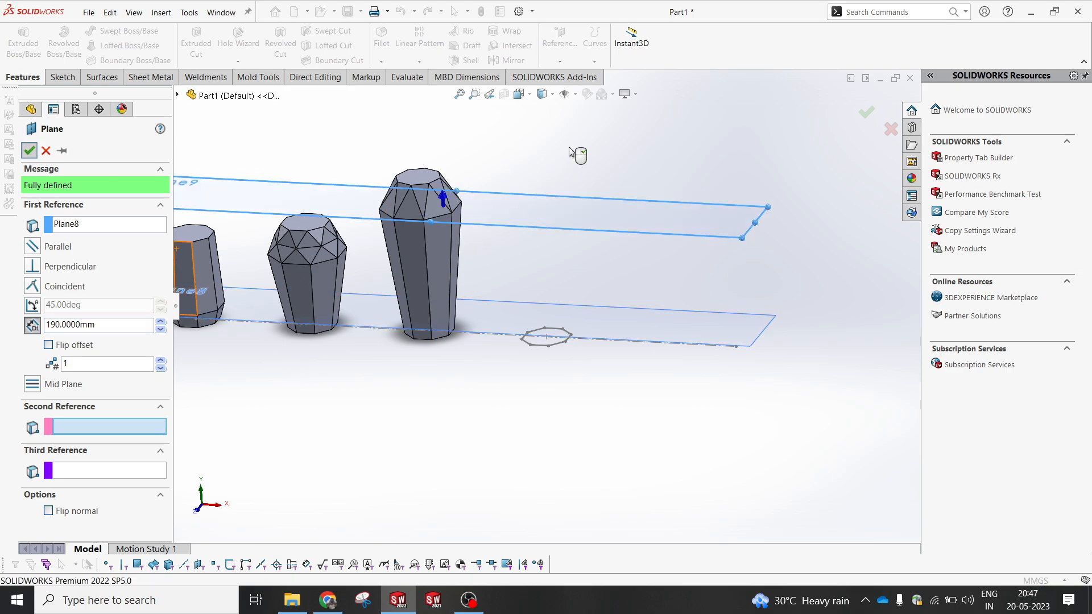
- Create a third reference plane offset 100 mm above the second new plane and finish creating planes
click(560, 38)
click(570, 76)
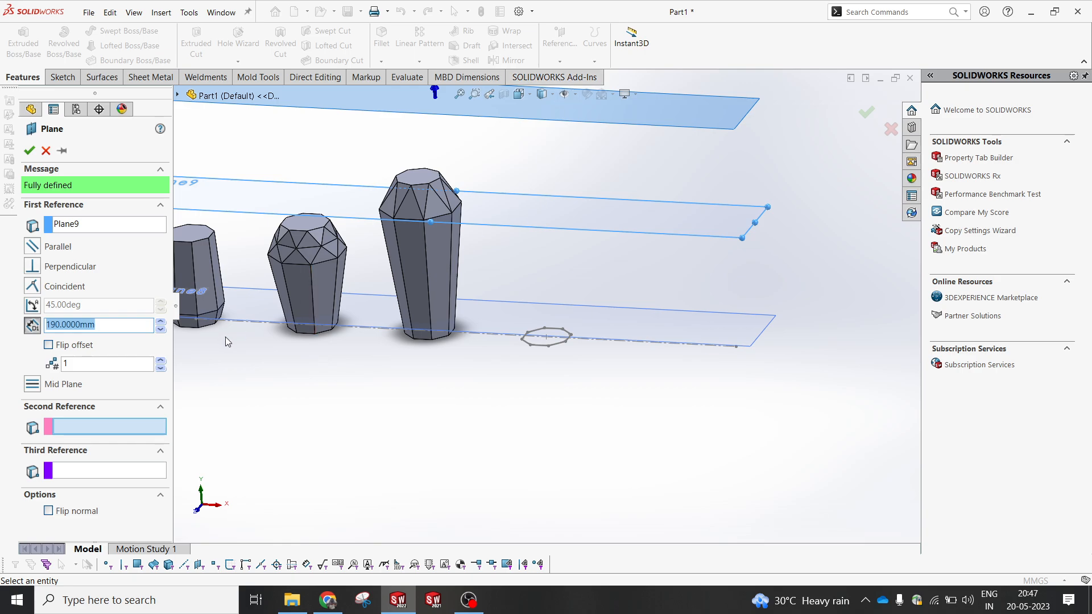
text(50)
key(Return)
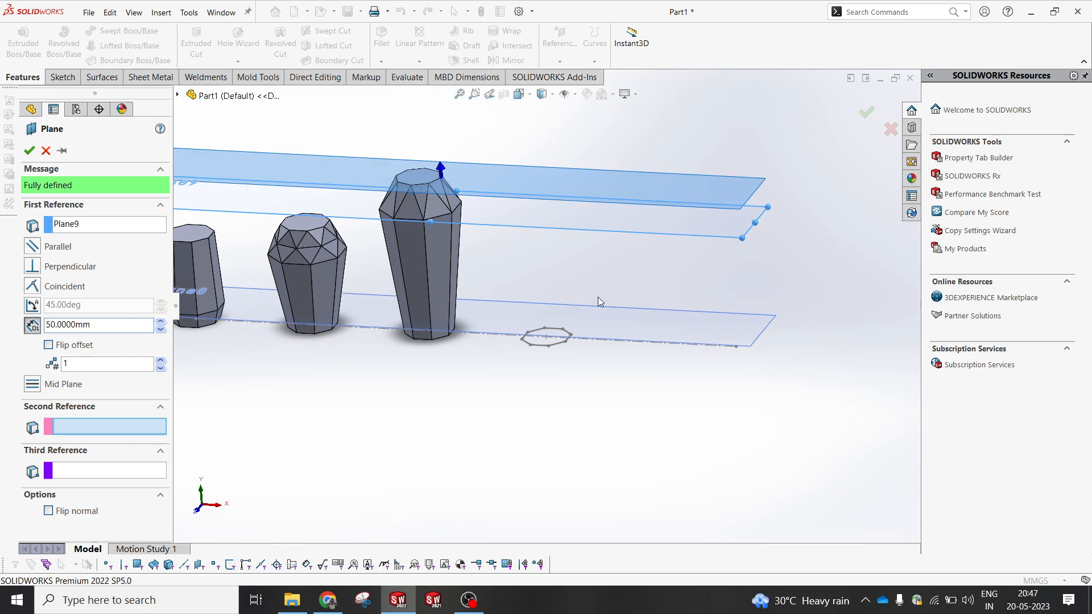
middle_drag(599, 297, 649, 214)
drag(99, 326, 1, 327)
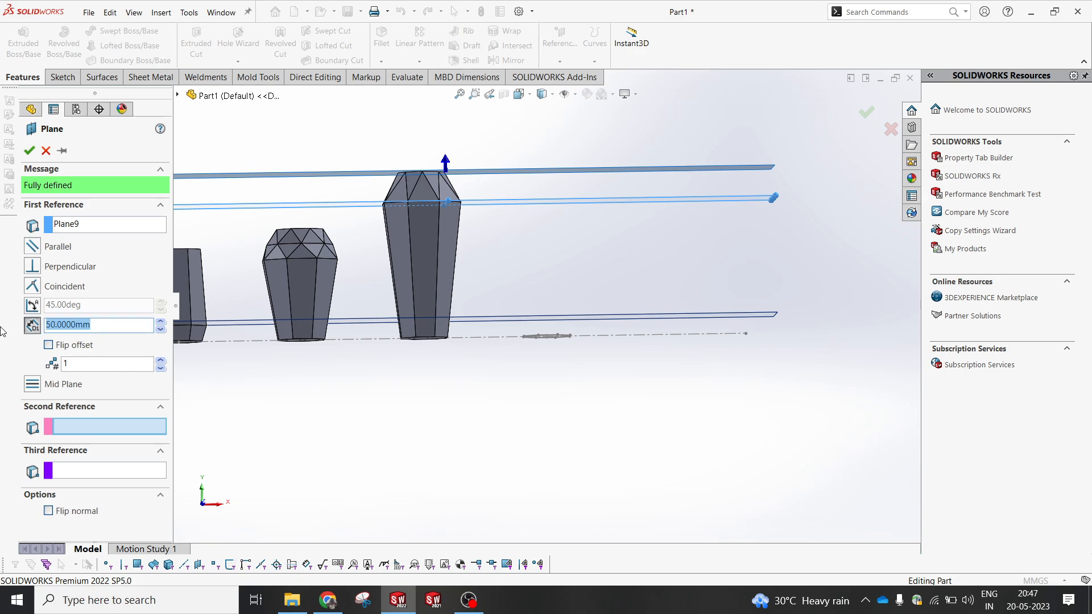
text(100)
key(Return)
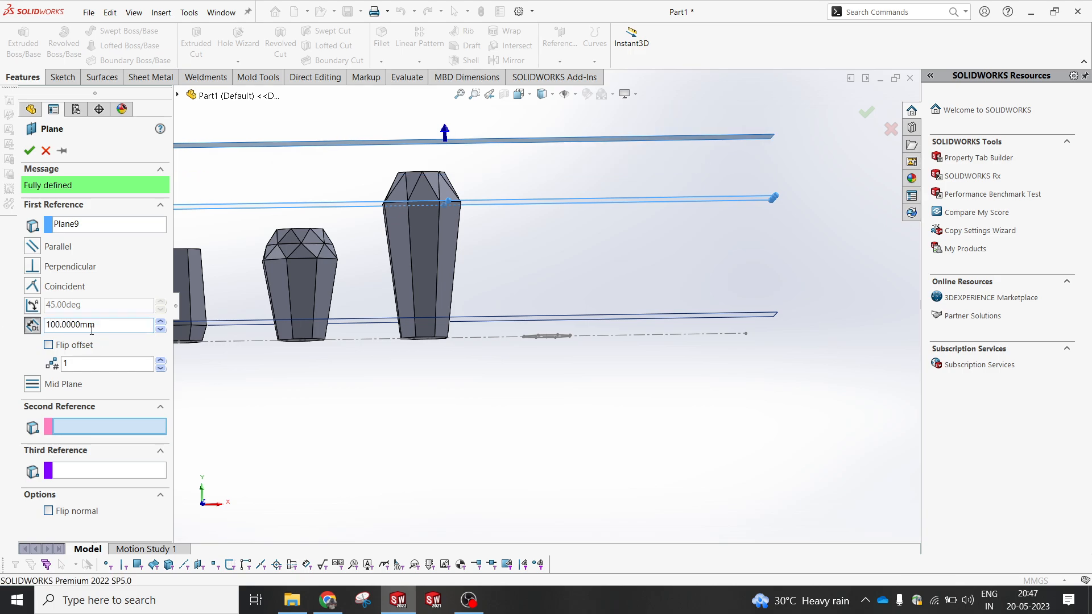
middle_drag(618, 219, 626, 236)
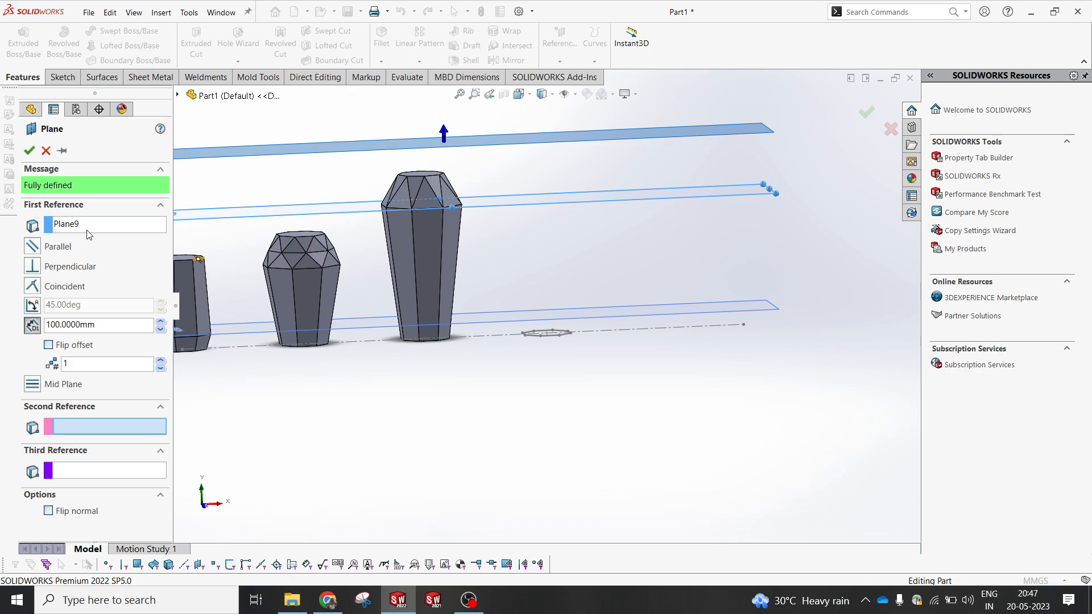
click(46, 150)
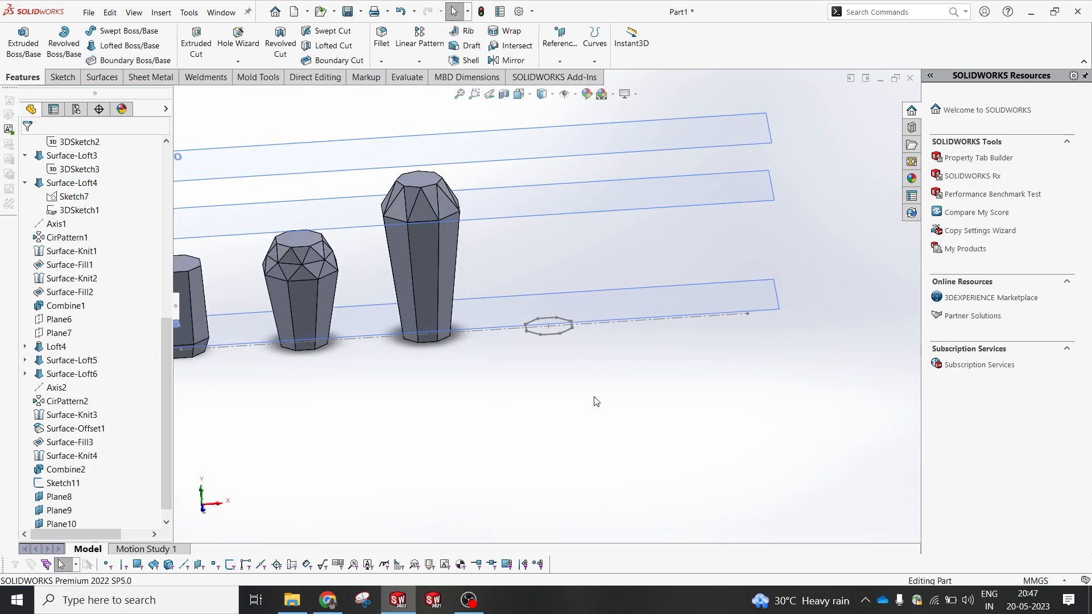
- Sketch an 8-sided inscribed-circle polygon about 135 mm in diameter on the lowest new plane, centred over the base octagon
click(621, 312)
click(672, 273)
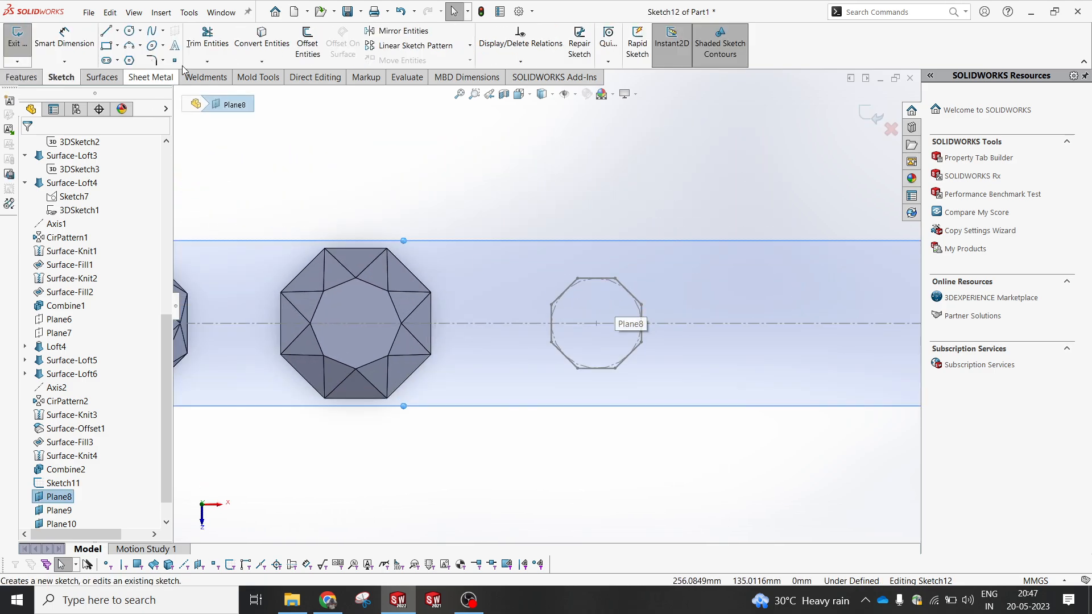
click(129, 61)
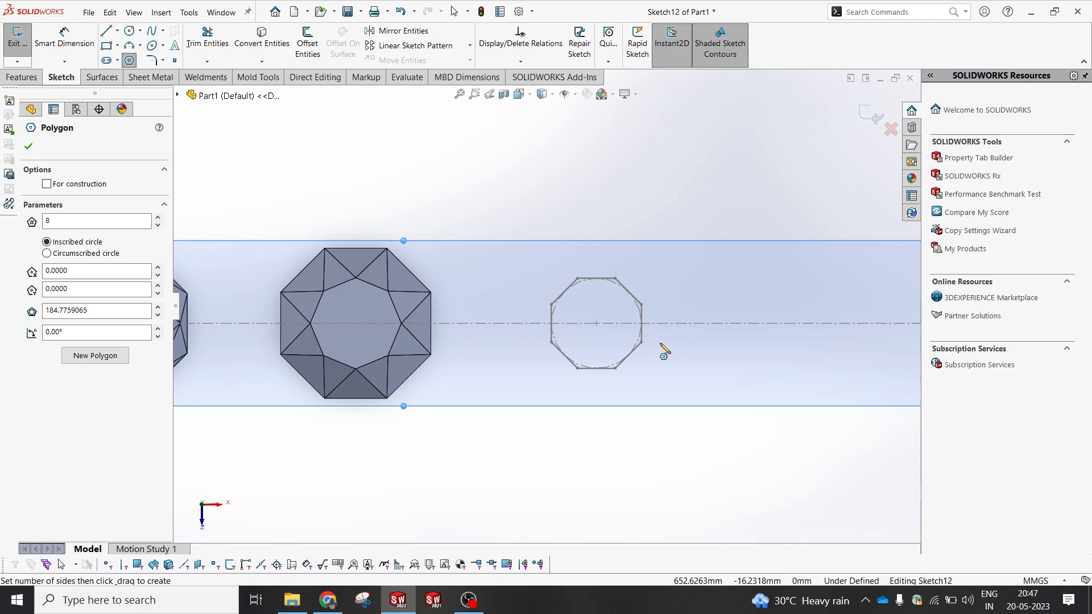
click(597, 323)
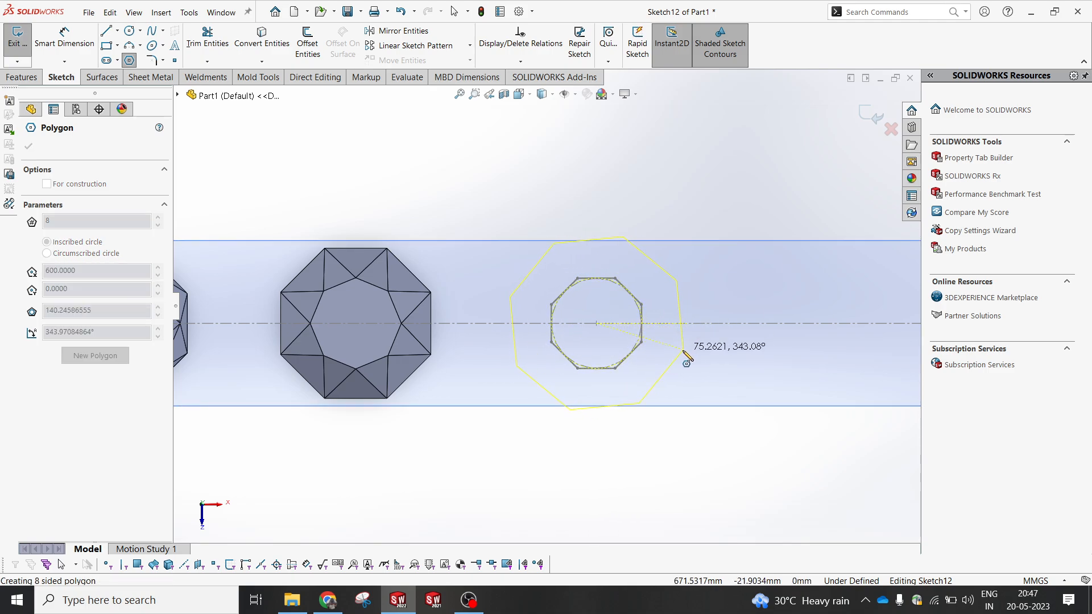
click(678, 357)
key(Escape)
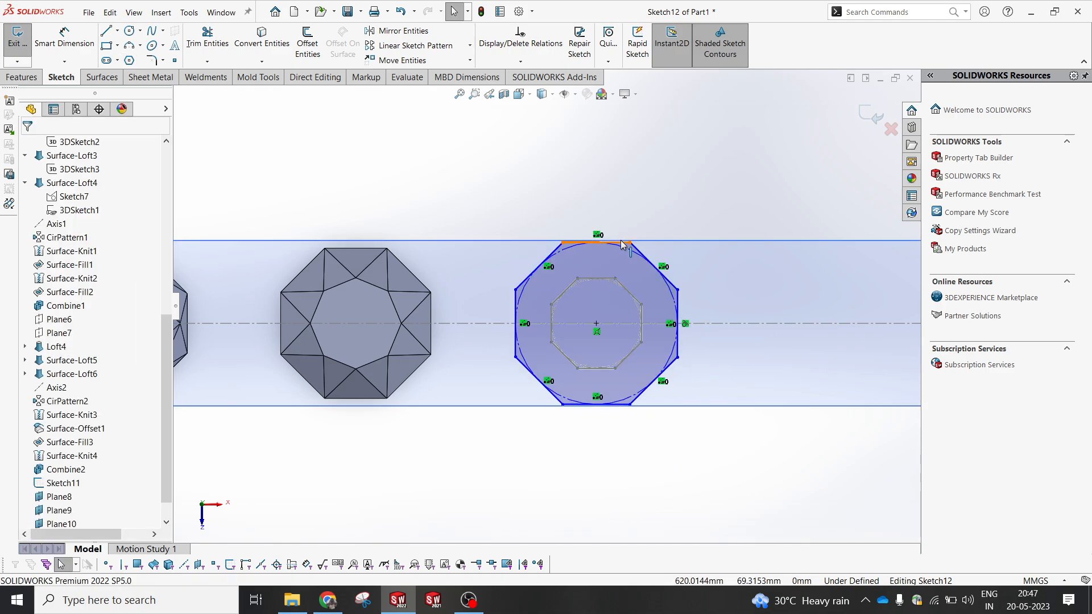
- Make one side of the larger octagon horizontal and dimension its inscribed circle to a diameter of 150 mm
click(609, 242)
click(657, 195)
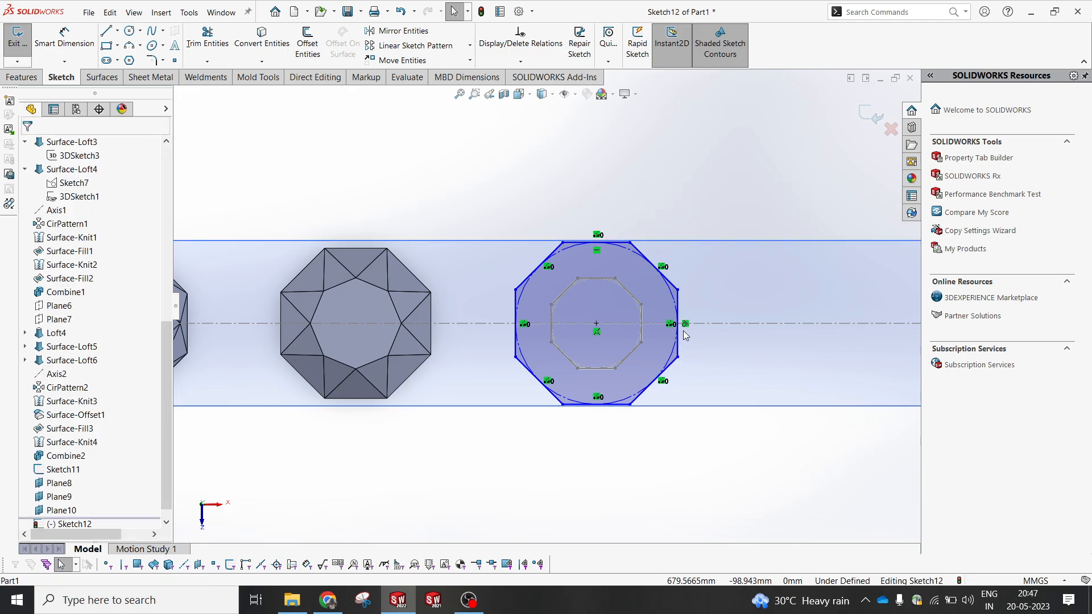
right_drag(686, 336, 684, 296)
click(628, 251)
click(605, 284)
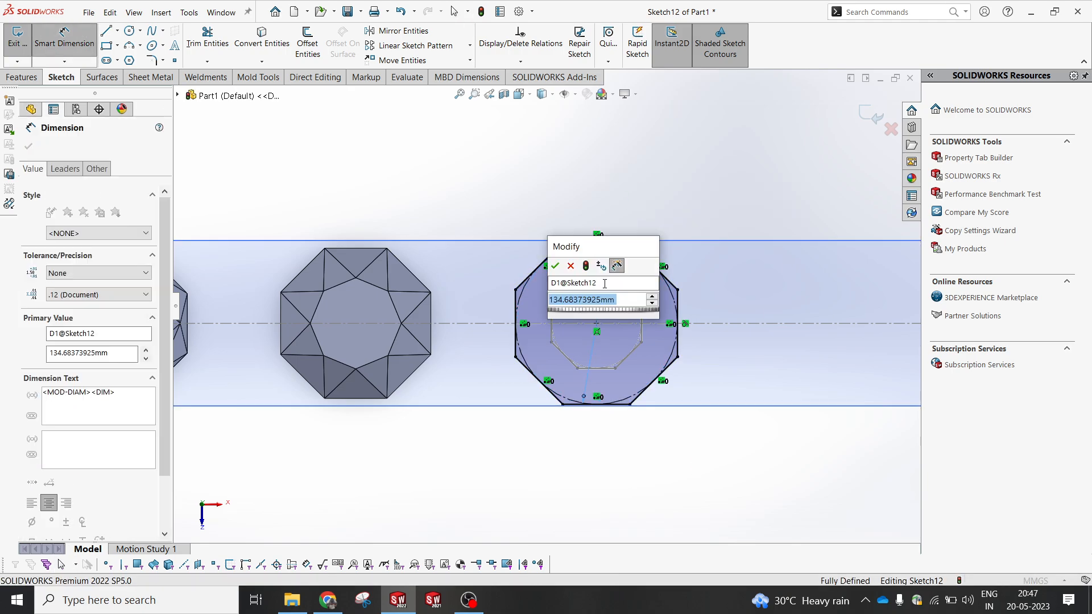
text(150)
key(Return)
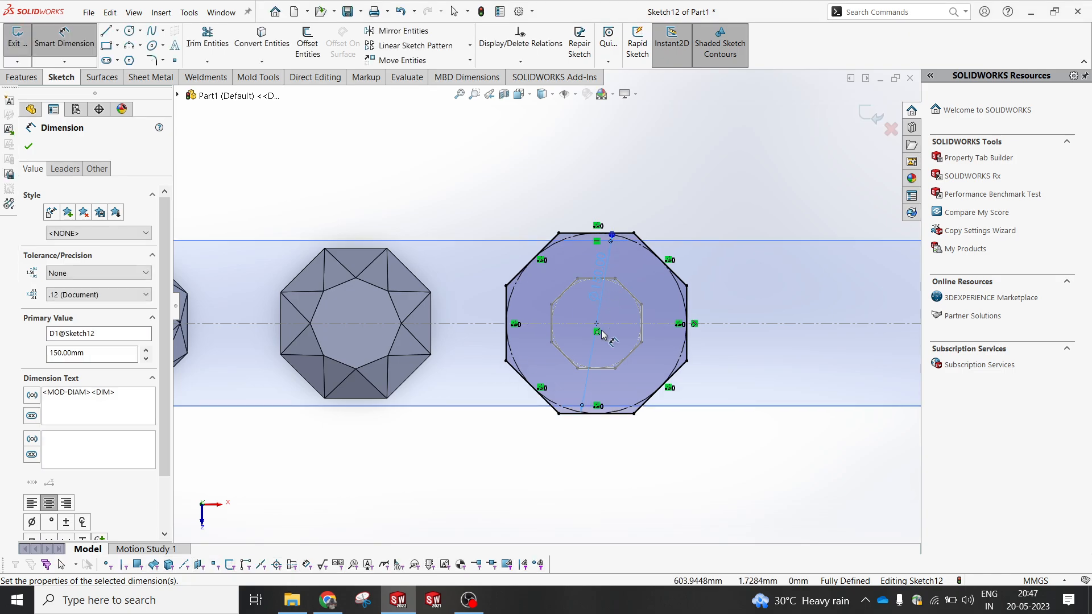
mouse_move(602, 333)
middle_down()
mouse_move(631, 375)
mouse_move(648, 356)
middle_up()
scroll(645, 360, up, 1)
scroll(648, 359, down, 1)
scroll(648, 356, up, 3)
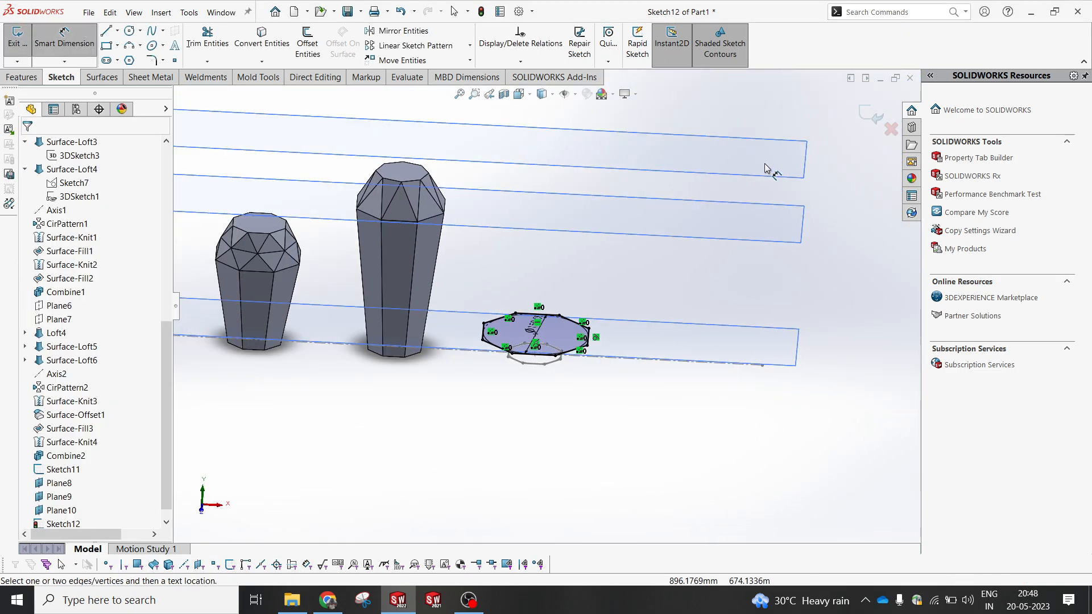
- Close the sketch and draw an 8-sided inscribed-circle polygon about 90 mm in diameter on the middle new plane, centred over the base octagon
click(866, 118)
click(578, 242)
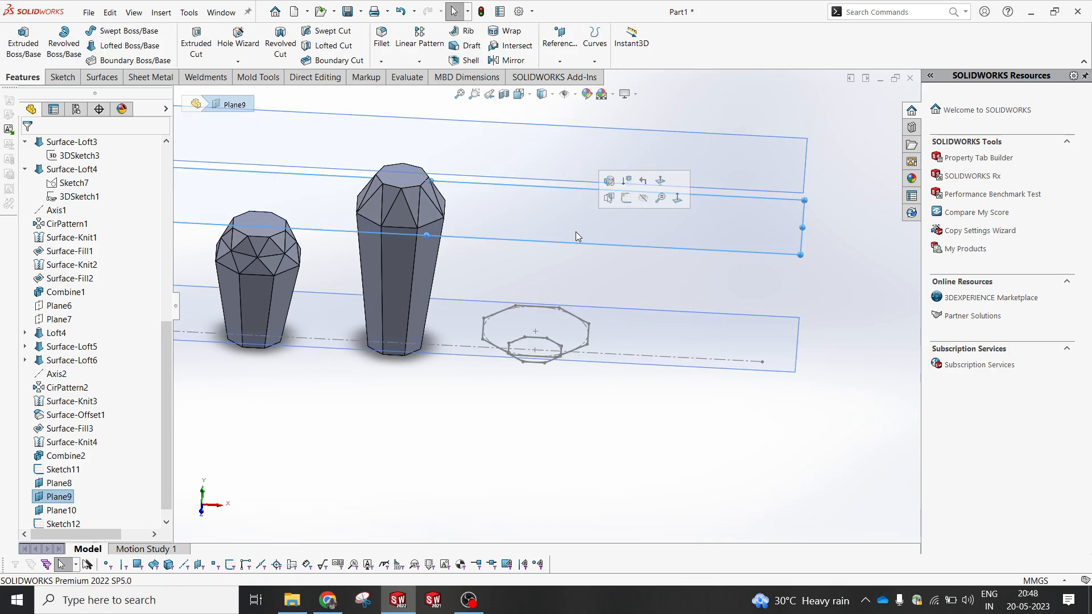
click(633, 198)
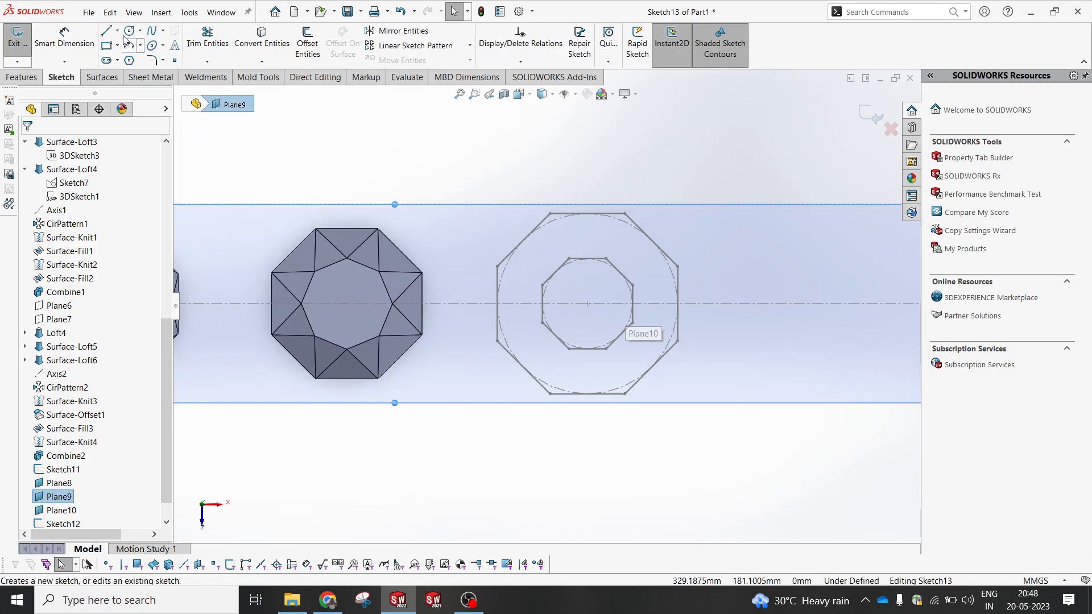
click(130, 59)
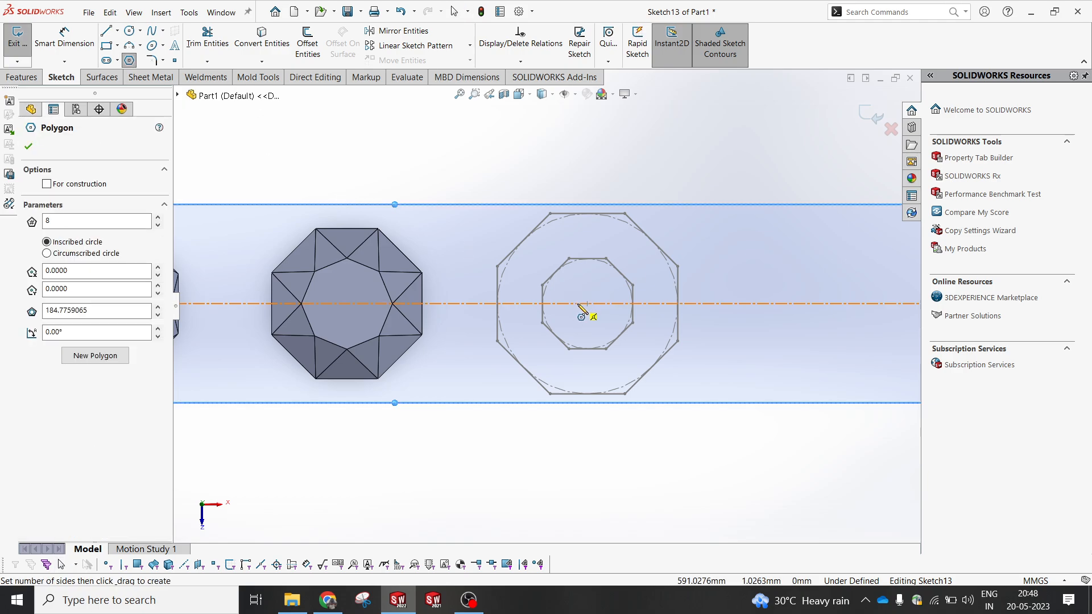
click(130, 60)
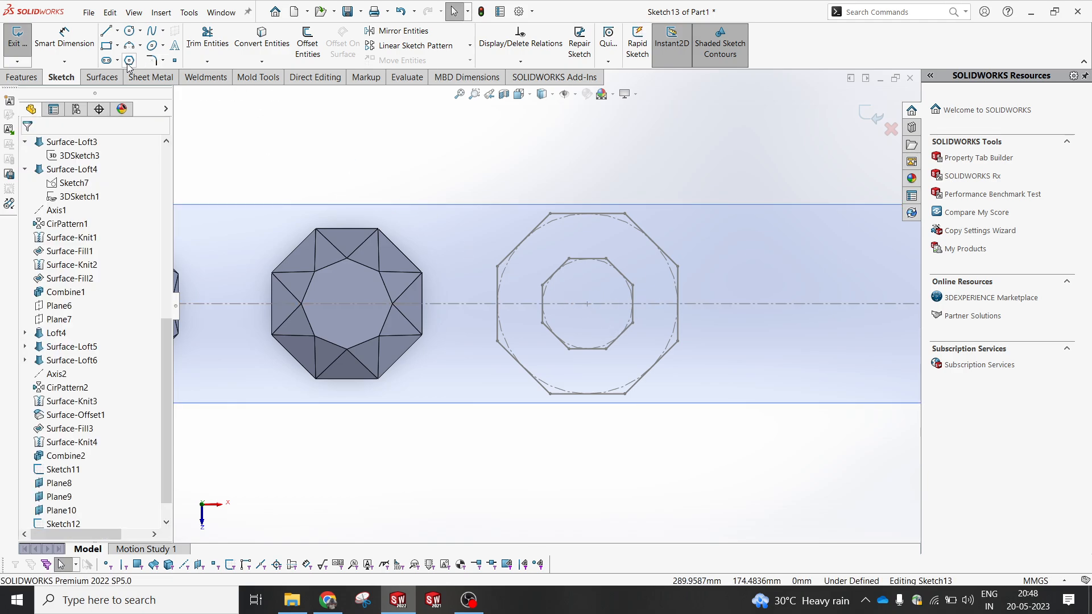
click(130, 61)
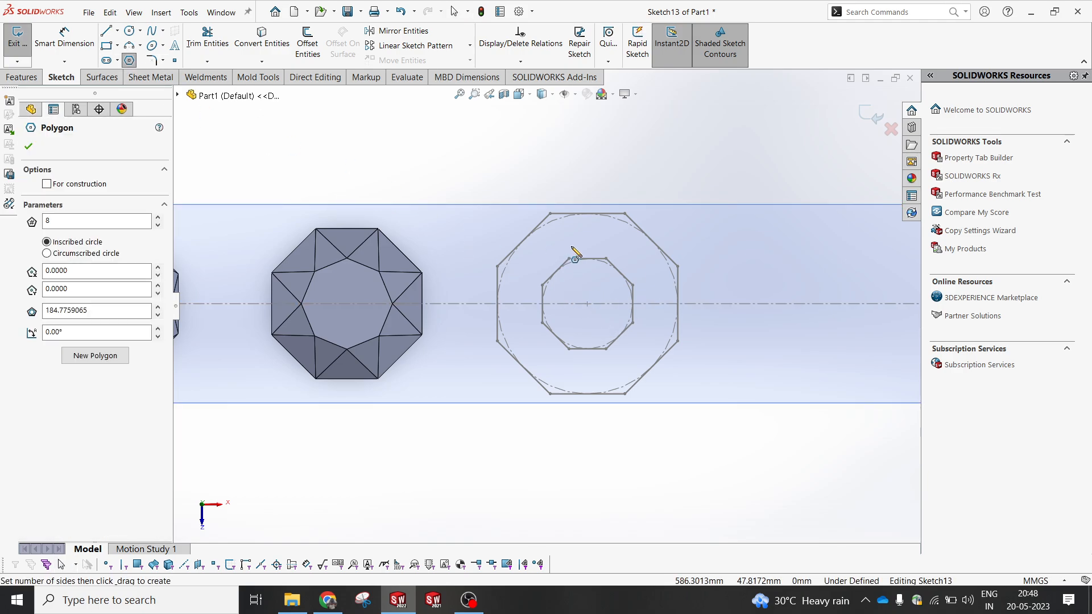
click(588, 304)
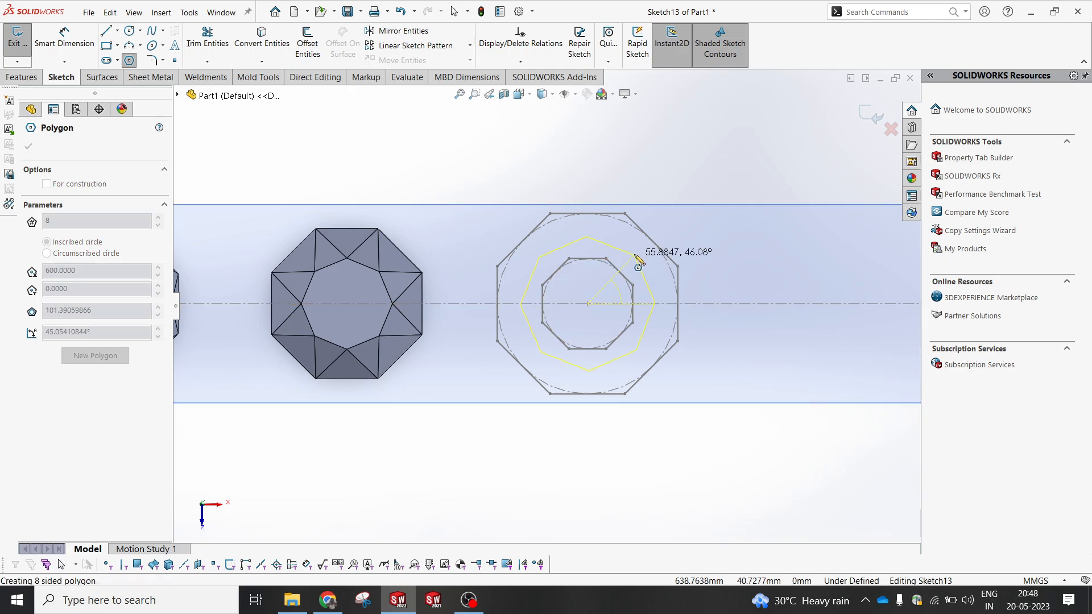
click(612, 257)
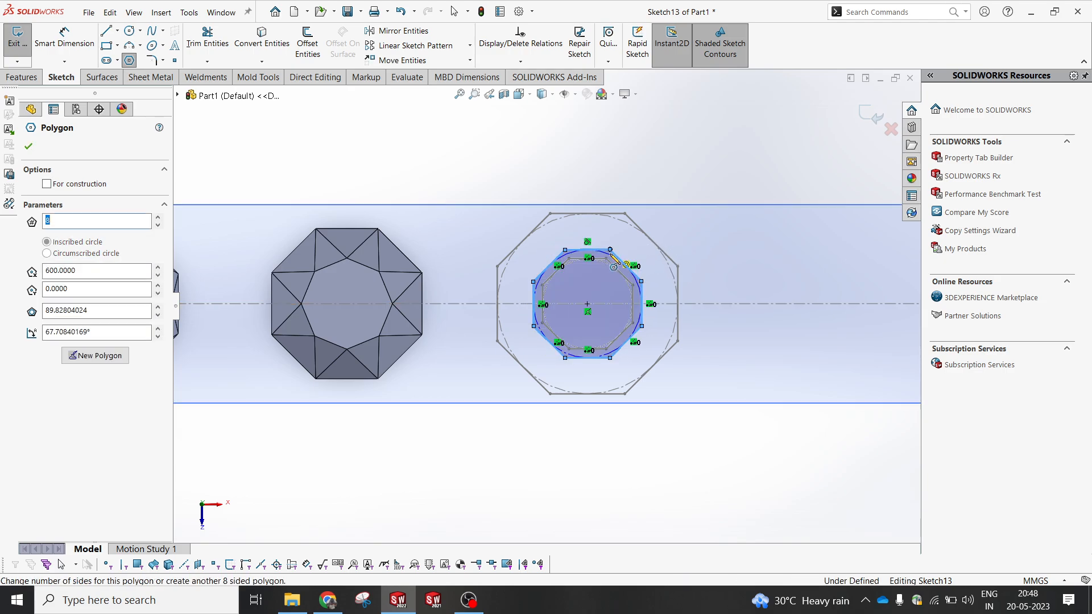
- Dimension the inscribed circle of the middle-plane octagon to a diameter of 90 mm
right_drag(602, 300, 601, 275)
click(617, 261)
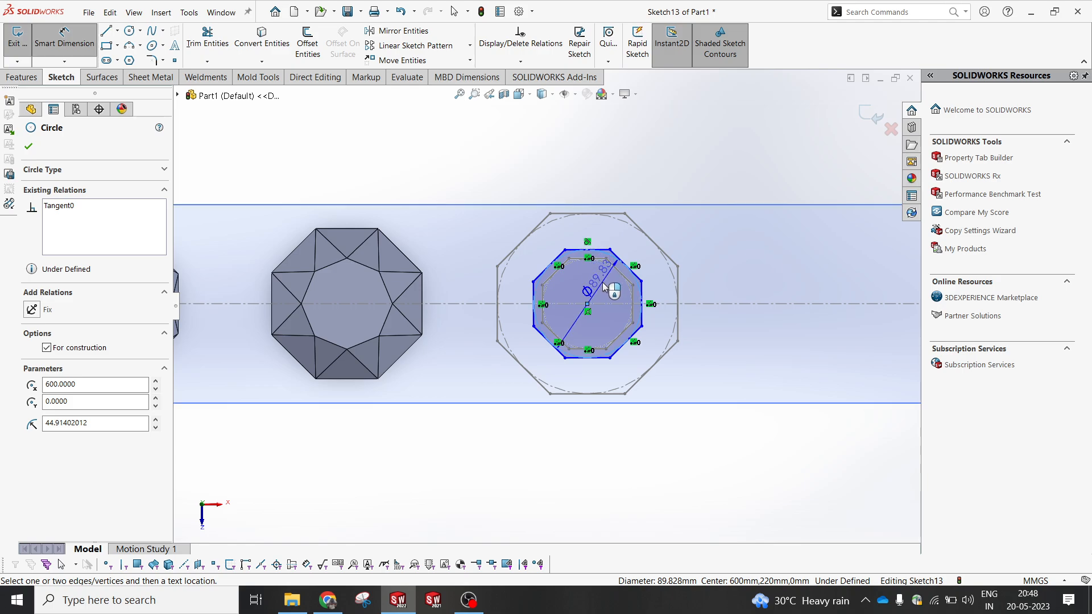
click(605, 286)
text(90)
key(Return)
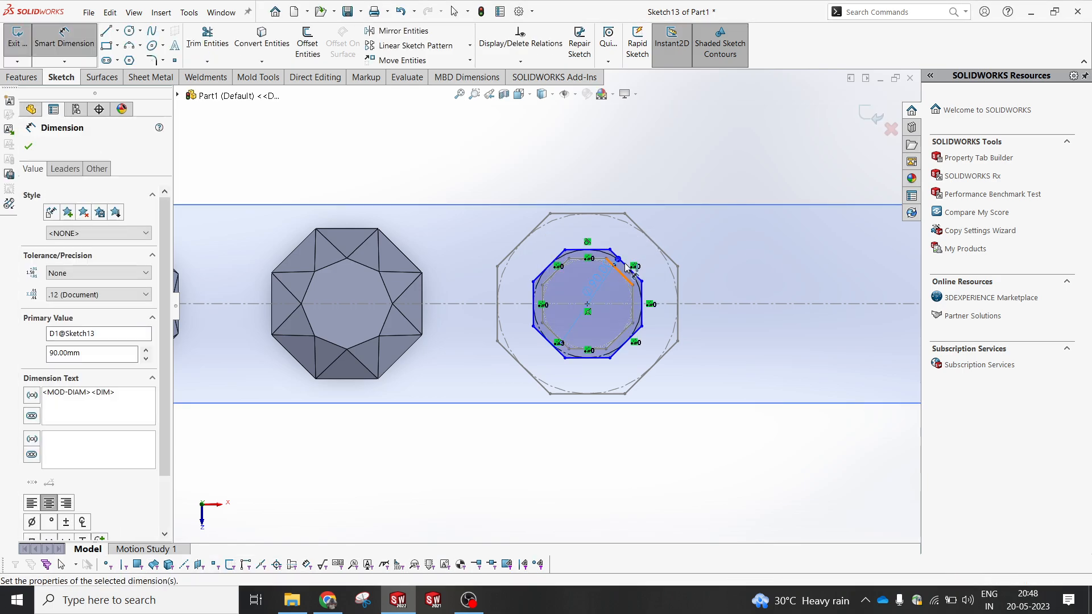
- Make one side of the 90 mm octagon vertical and exit the sketch
scroll(628, 267, up, 3)
key(Escape)
click(655, 413)
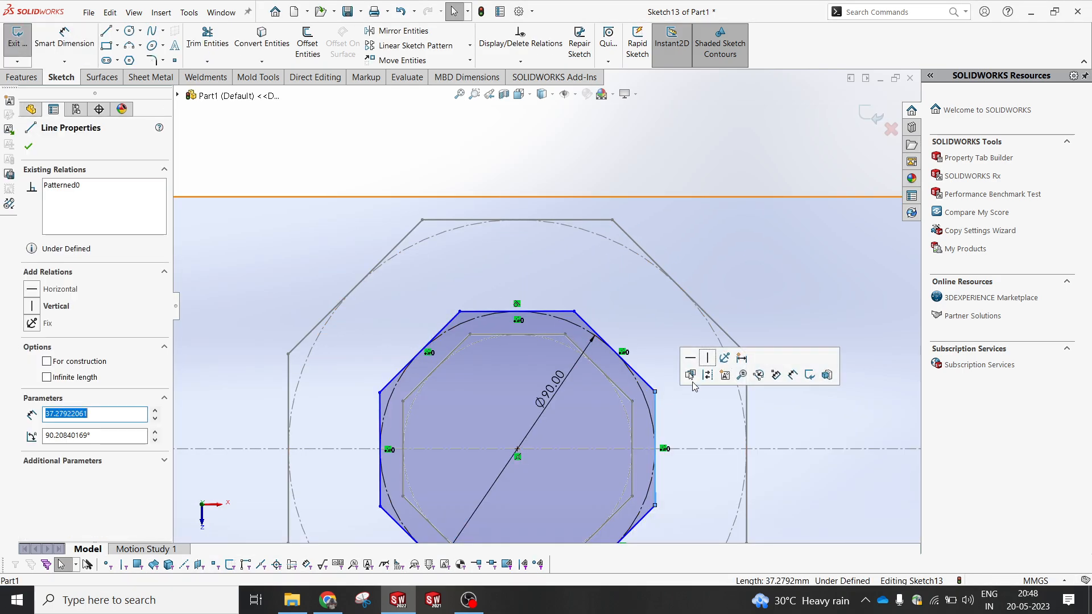
click(707, 358)
key(Escape)
scroll(615, 416, up, 8)
middle_drag(567, 371, 572, 259)
scroll(574, 254, down, 3)
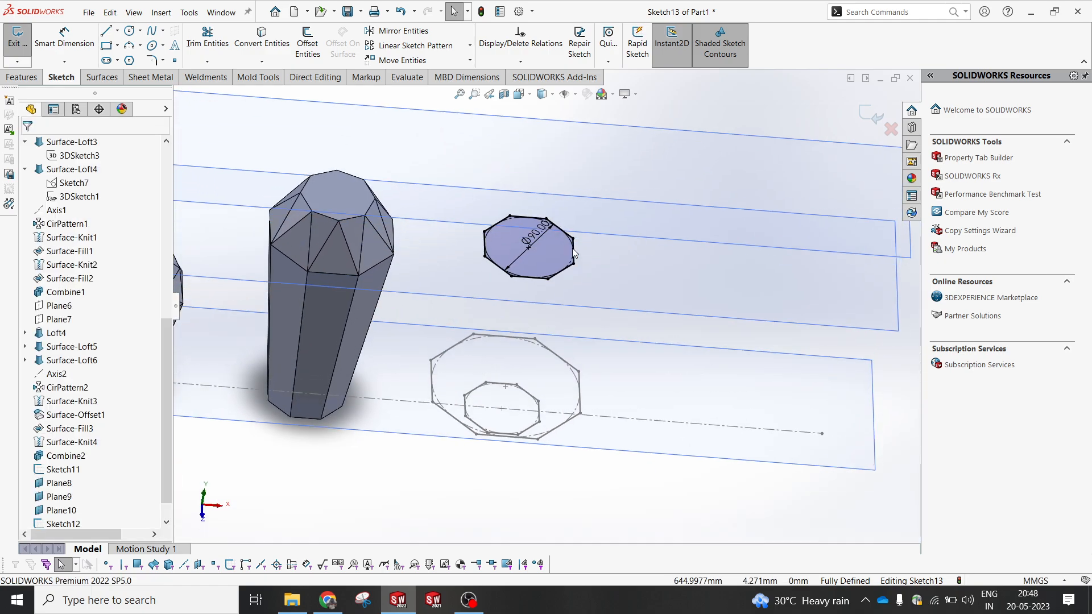
scroll(574, 254, up, 2)
click(869, 115)
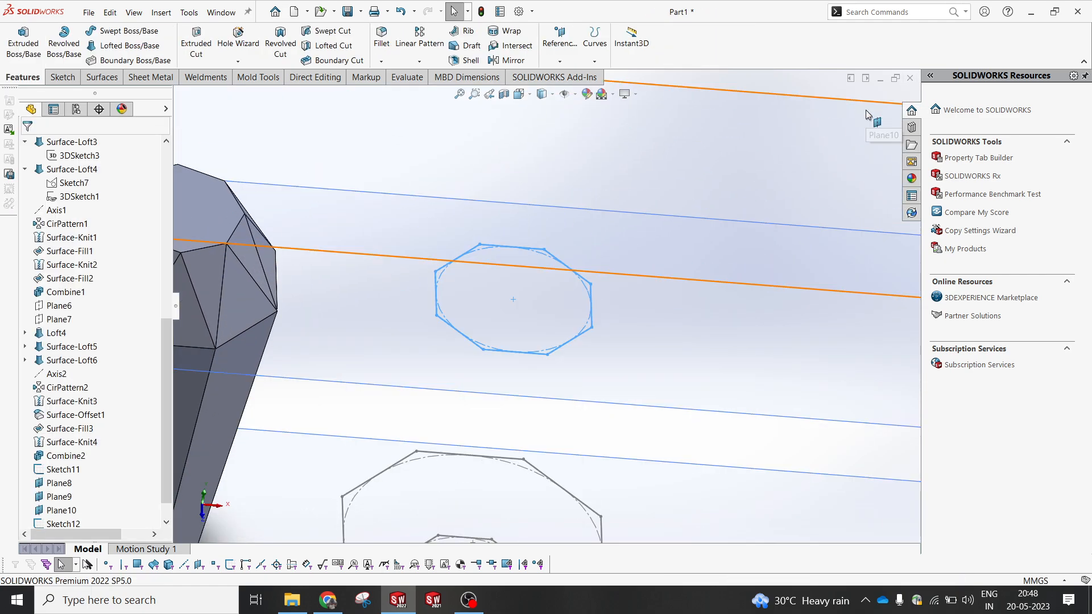
- Sketch an 8-sided inscribed-circle polygon about 60 mm in diameter on the topmost plane, centred over the base octagon
scroll(541, 250, up, 3)
middle_drag(541, 250, 555, 258)
click(555, 258)
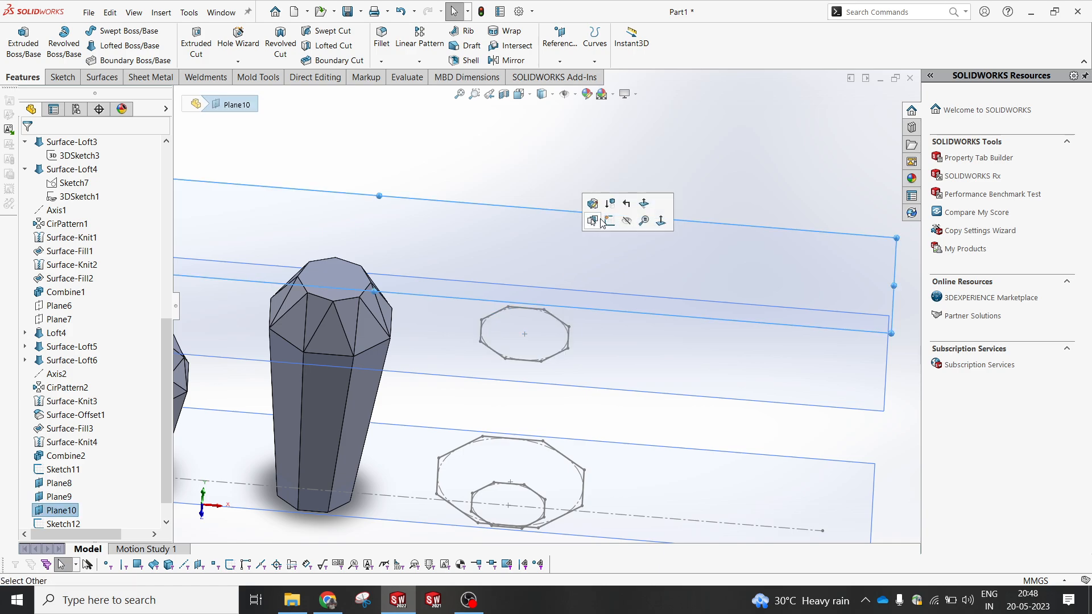
click(603, 224)
scroll(637, 305, down, 4)
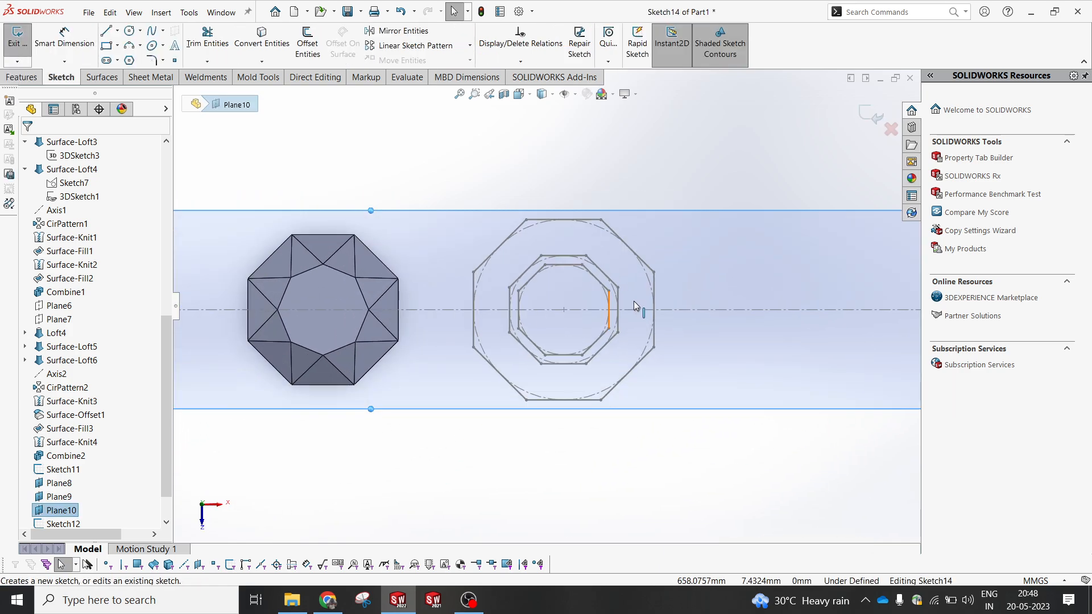
scroll(633, 301, down, 2)
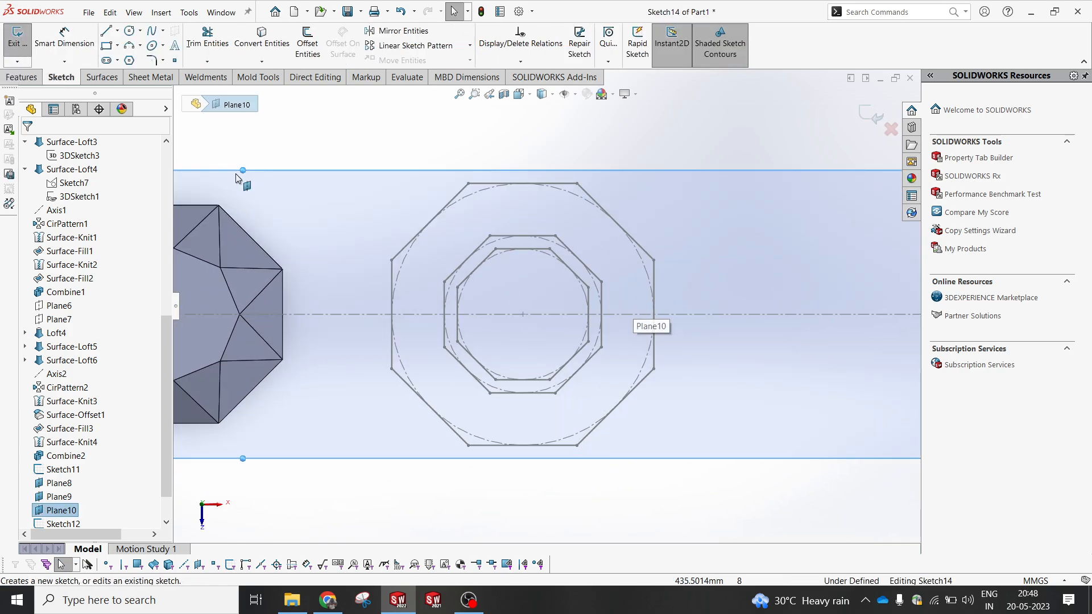
click(130, 60)
click(523, 315)
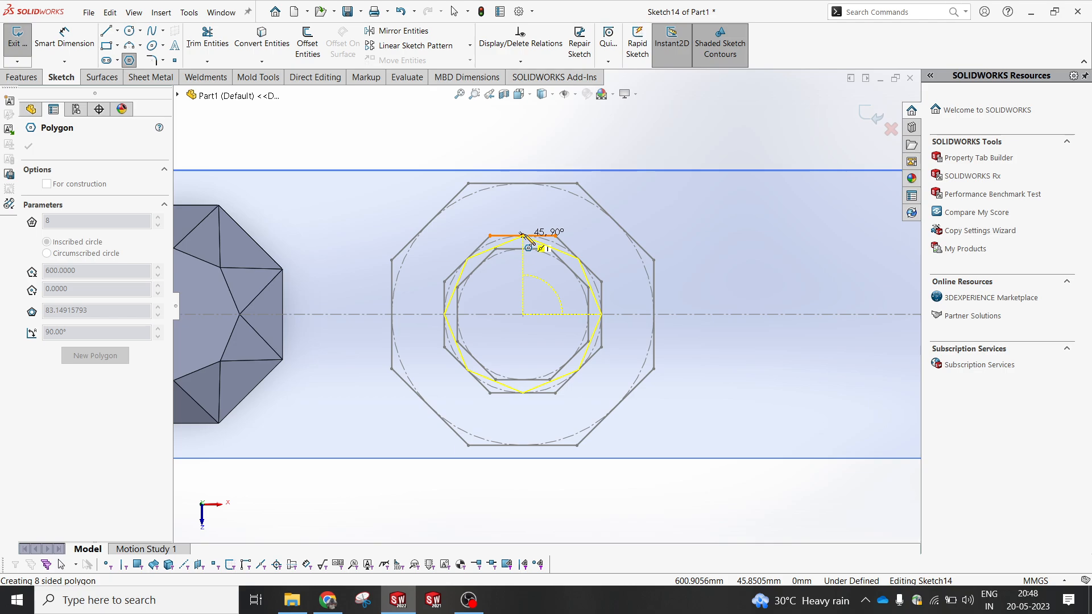
click(522, 257)
key(Escape)
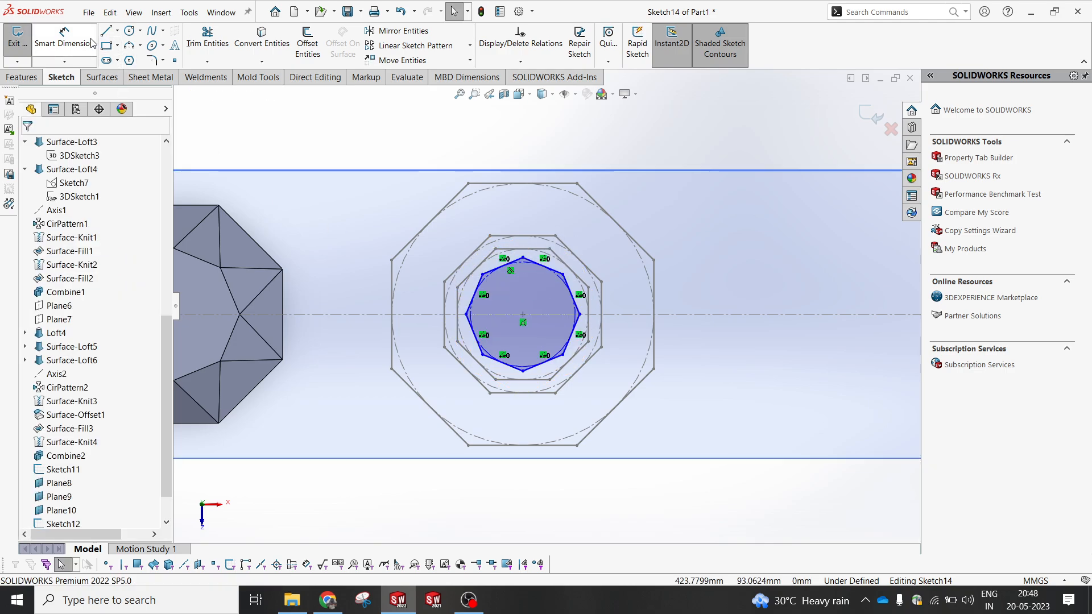
- Dimension the inscribed circle of the topmost octagon to a diameter of 70 mm
click(91, 39)
click(524, 262)
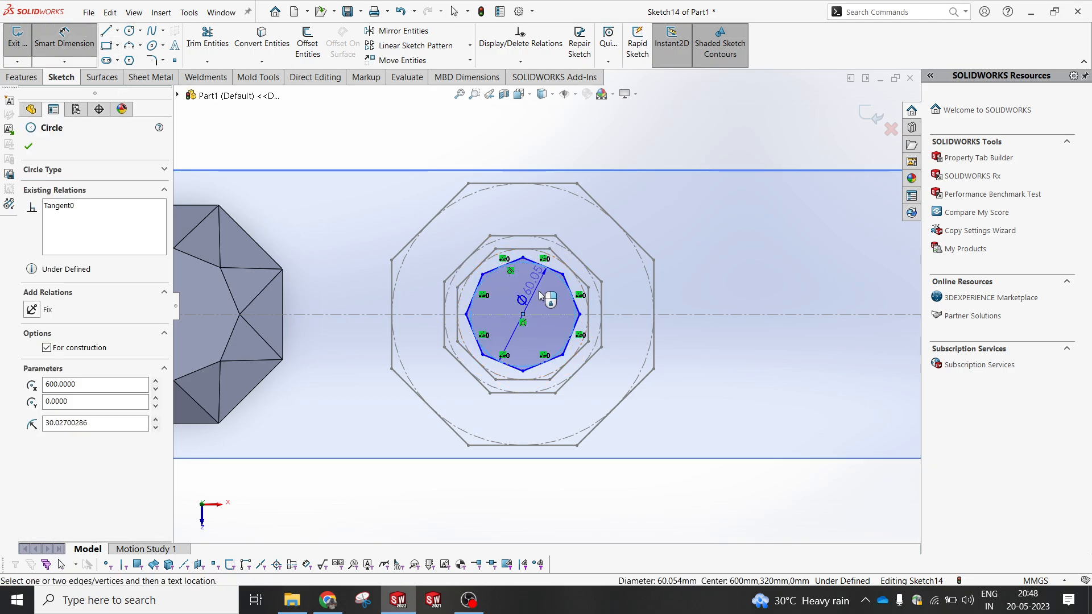
click(538, 291)
text(70)
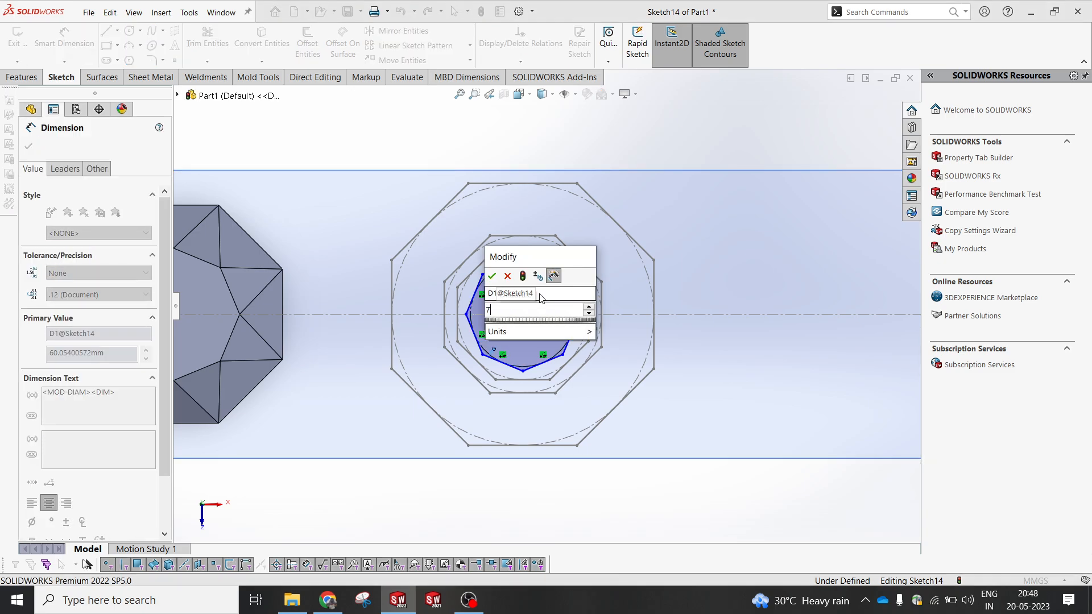
key(Return)
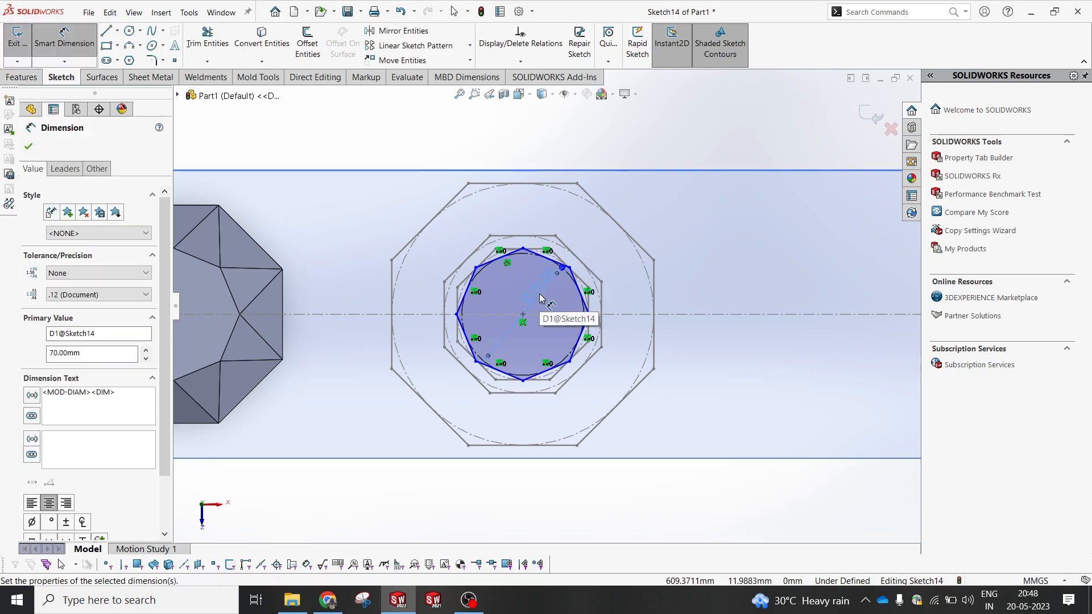
- Change the topmost octagon's inscribed-circle diameter to 65 mm
key(Escape)
scroll(570, 268, down, 5)
click(472, 347)
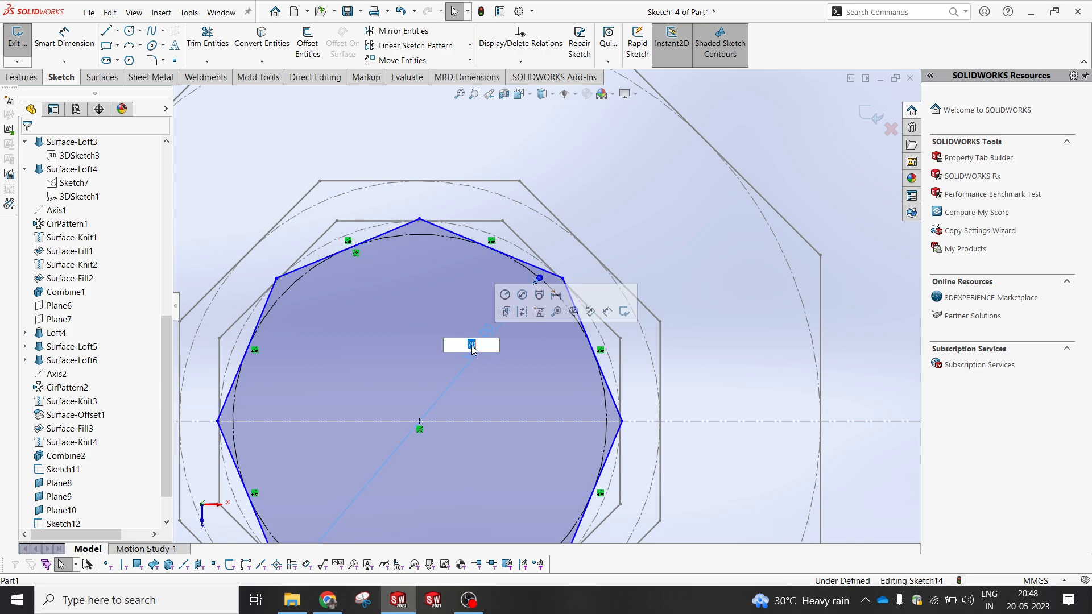
text(65)
key(Return)
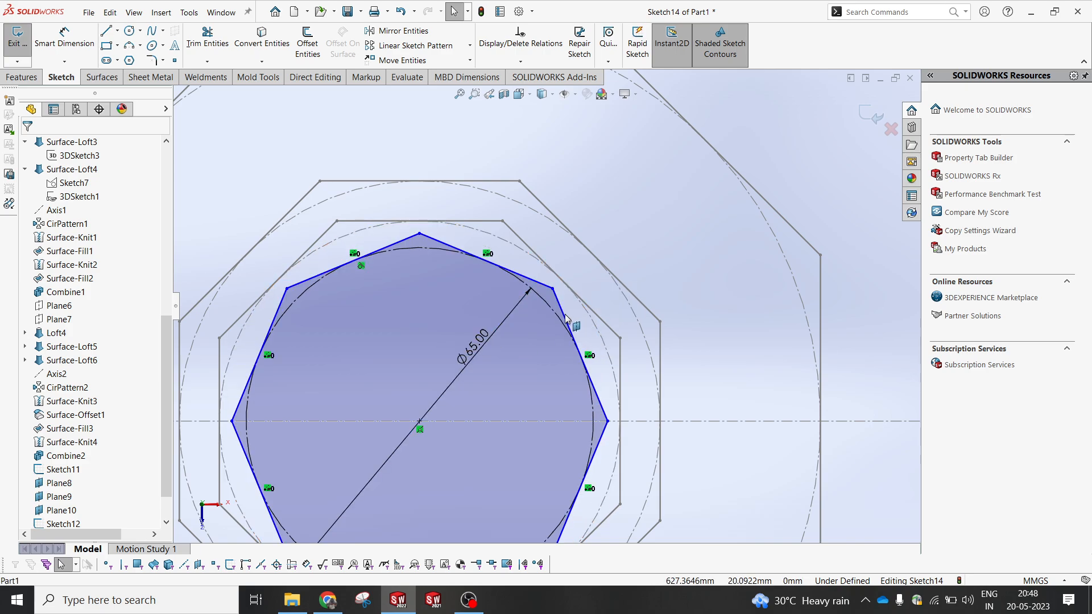
- Constrain a corner of the topmost octagon onto the base sketch's long centreline and exit the sketch
click(620, 424)
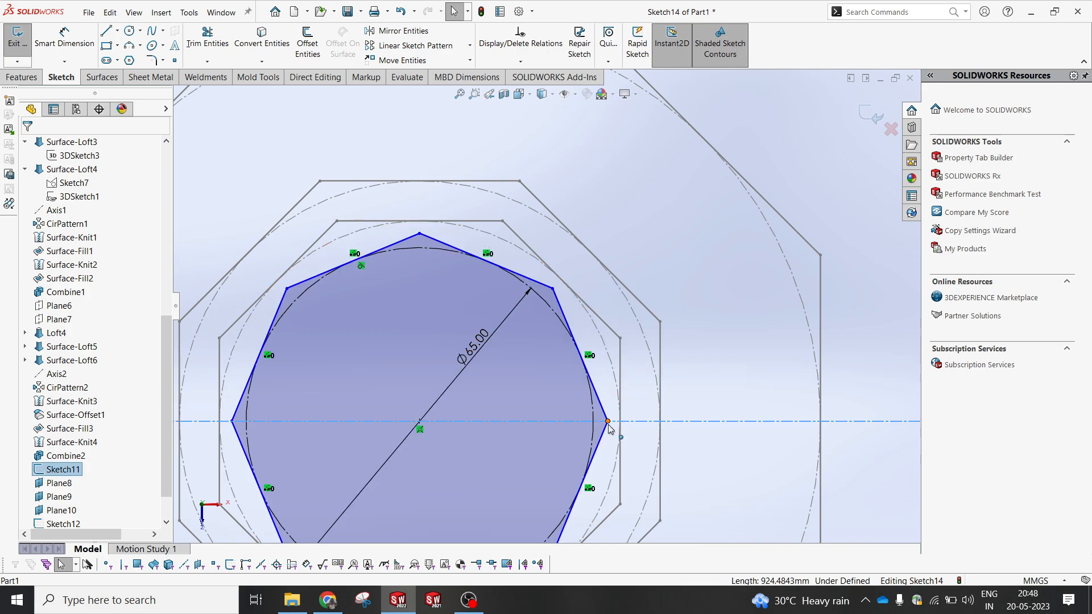
ctrl+click(608, 422)
click(657, 375)
scroll(626, 382, up, 6)
click(677, 288)
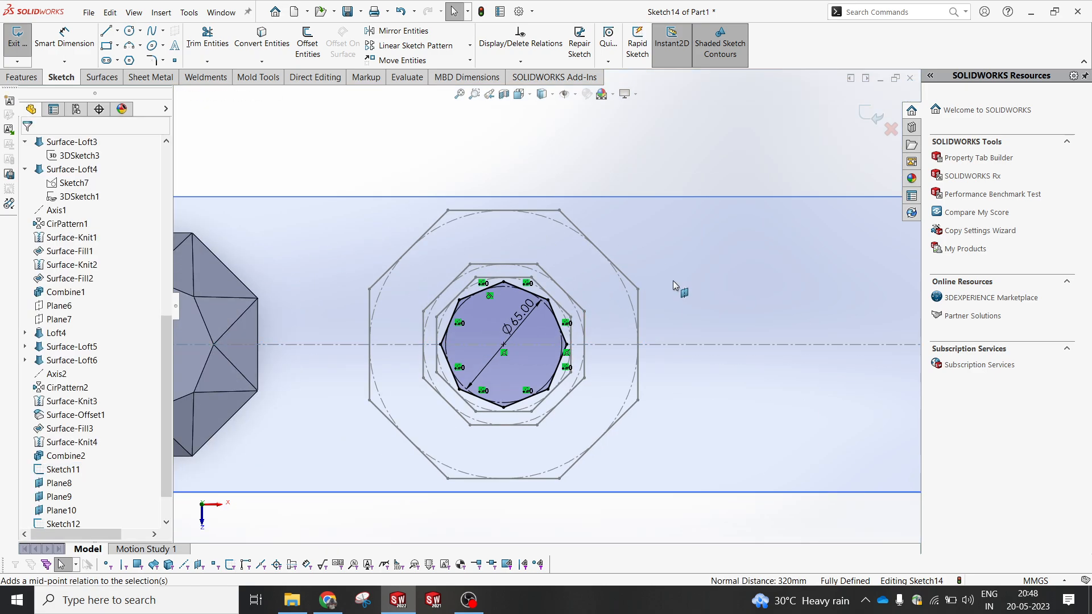
click(872, 116)
- Hide the three offset reference planes above the fourth base octagon
mouse_move(541, 330)
middle_down()
mouse_move(496, 262)
mouse_move(500, 214)
middle_up()
scroll(575, 325, up, 4)
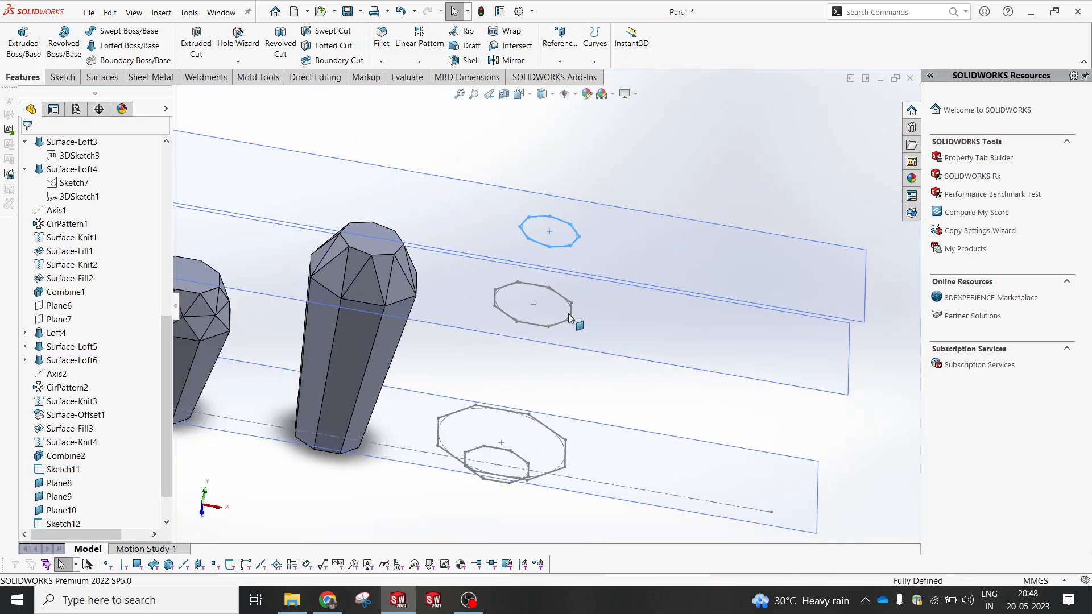
middle_drag(578, 324, 584, 294)
click(682, 222)
ctrl+click(684, 307)
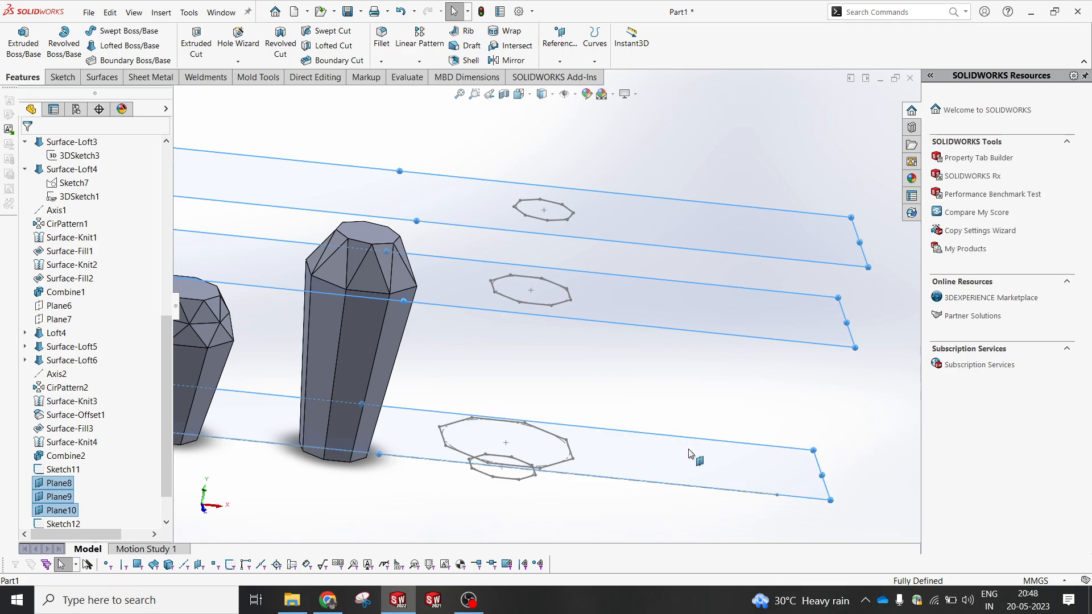
click(746, 417)
- Loft a solid between the base octagon and the 150 mm octagon directly above it
scroll(659, 347, up, 3)
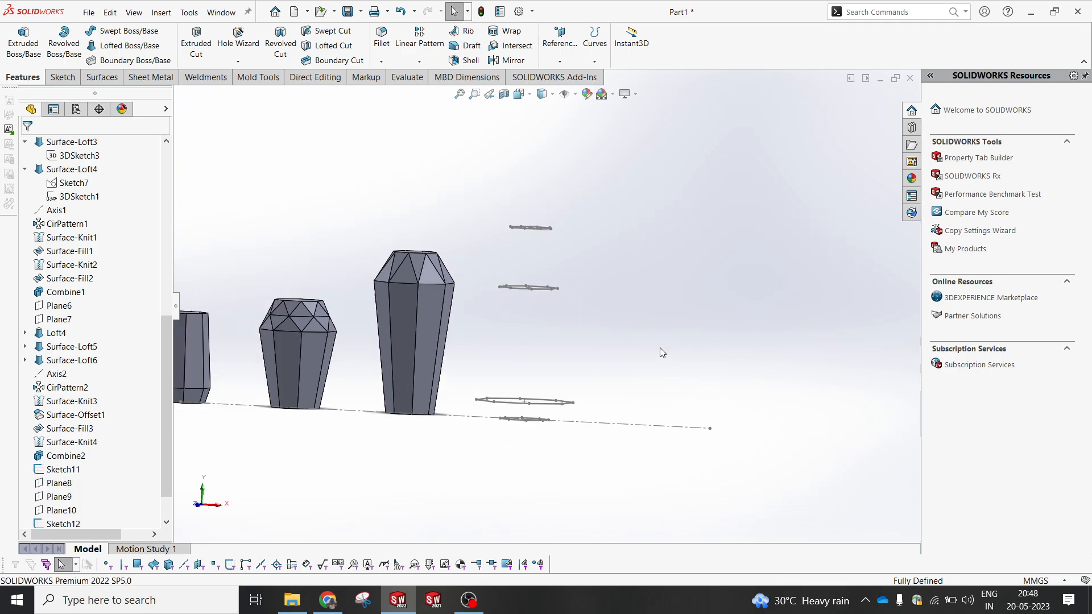
middle_drag(660, 347, 578, 356)
click(109, 50)
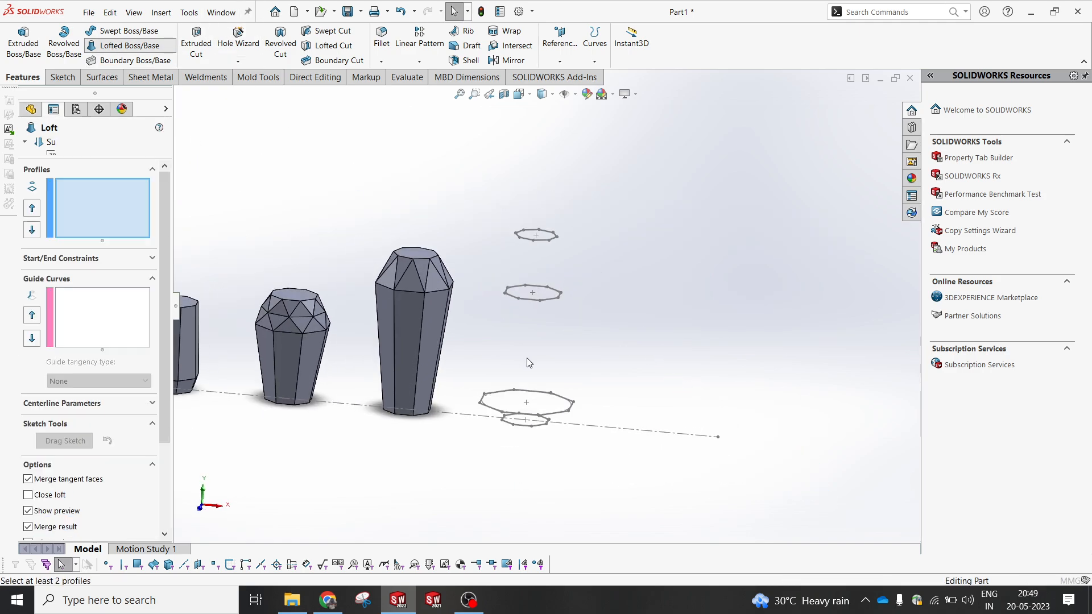
scroll(540, 388, down, 3)
click(534, 446)
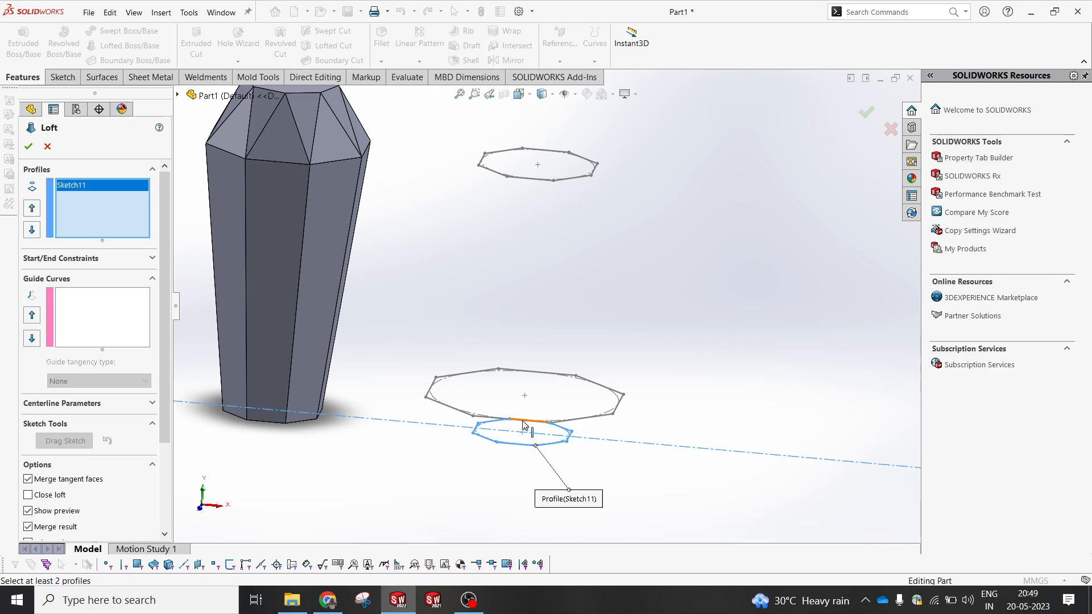
middle_drag(494, 424, 484, 448)
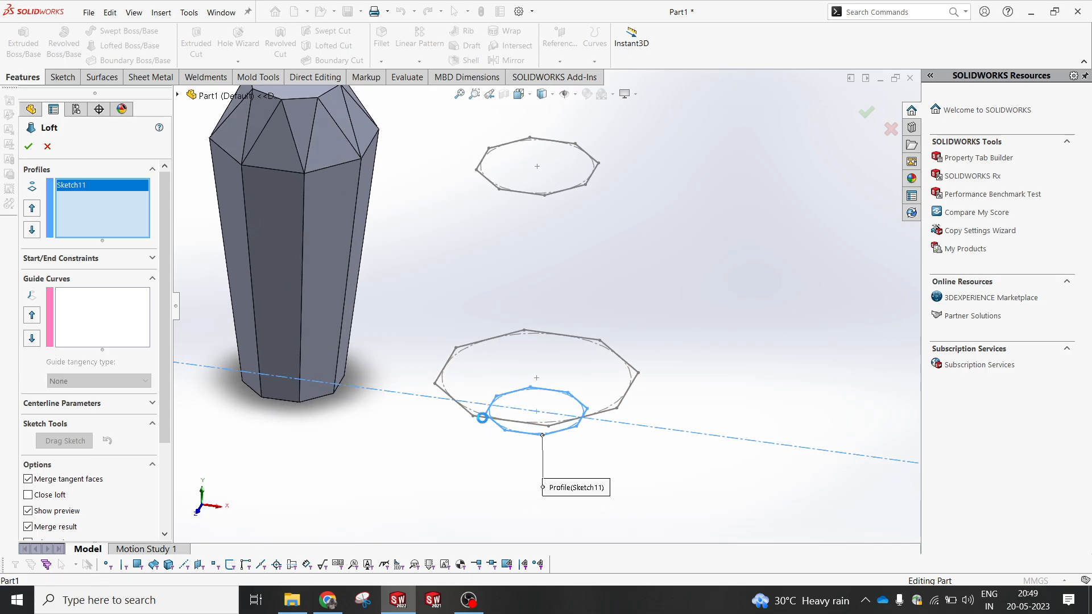
click(478, 417)
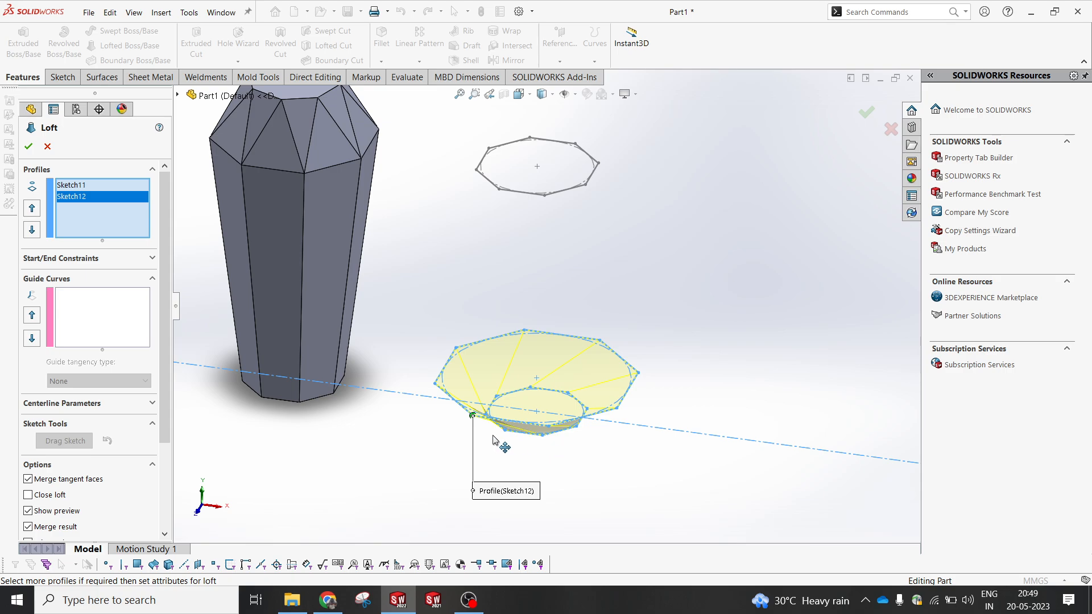
middle_drag(569, 438, 535, 386)
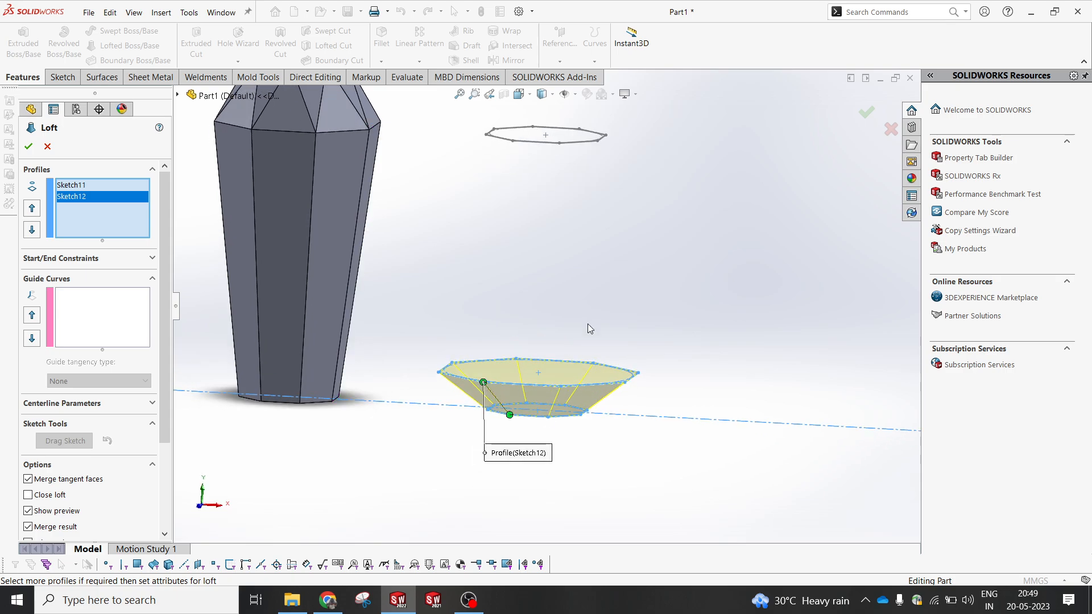
click(867, 116)
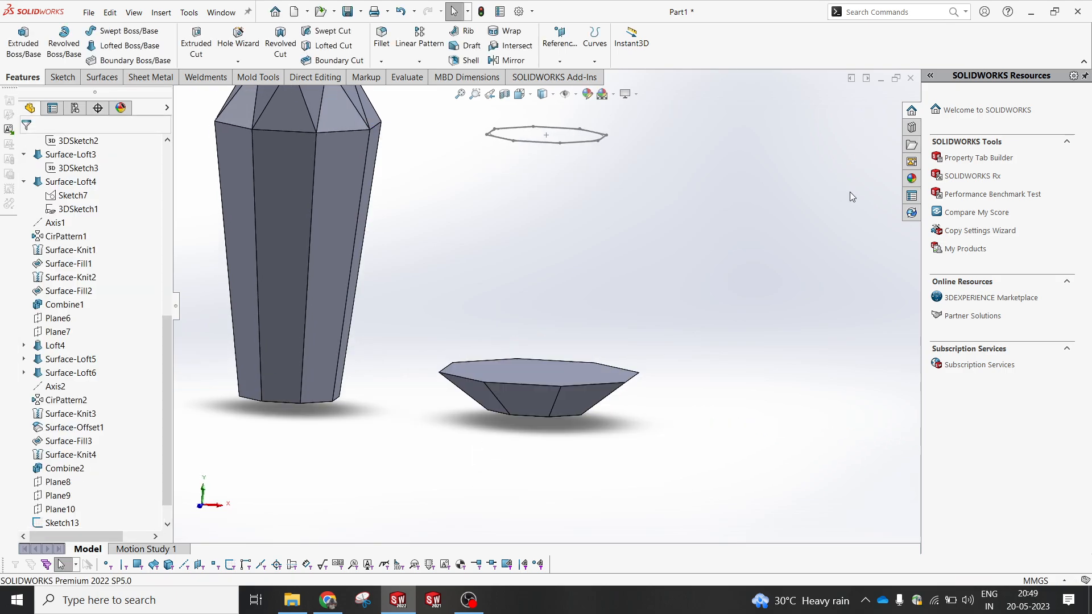
- Loft a solid from the top face of the fourth body's base section up to the next octagon sketch above it
middle_drag(846, 224, 848, 211)
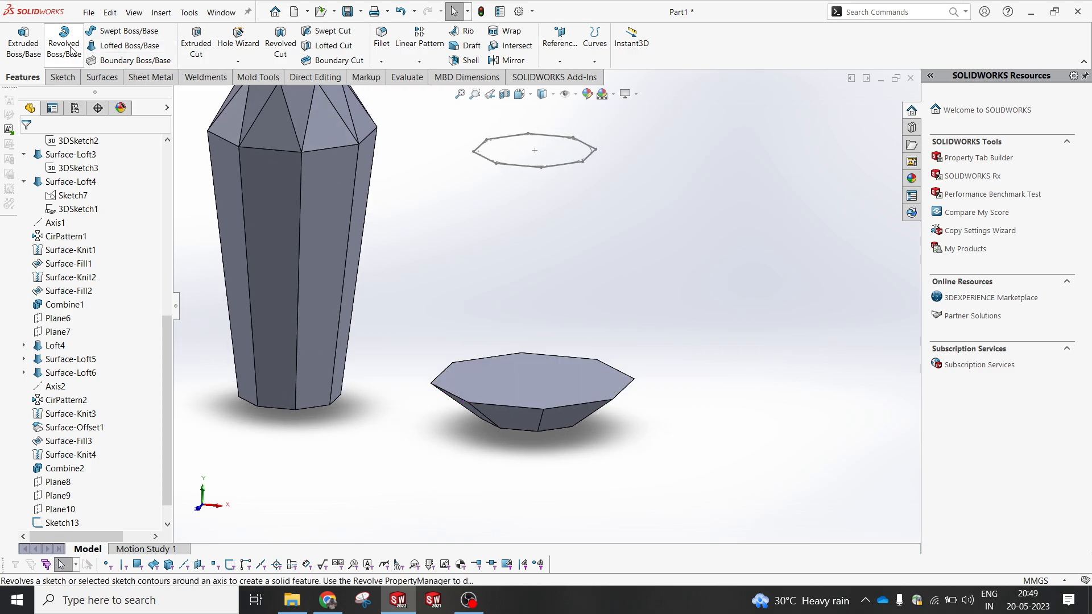
click(118, 45)
click(543, 407)
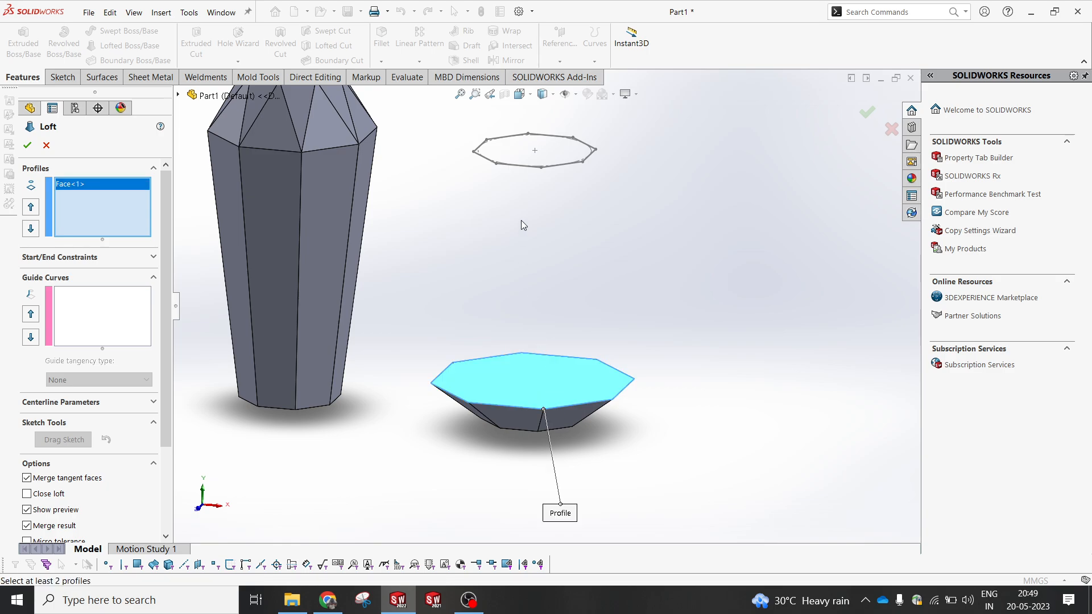
click(523, 169)
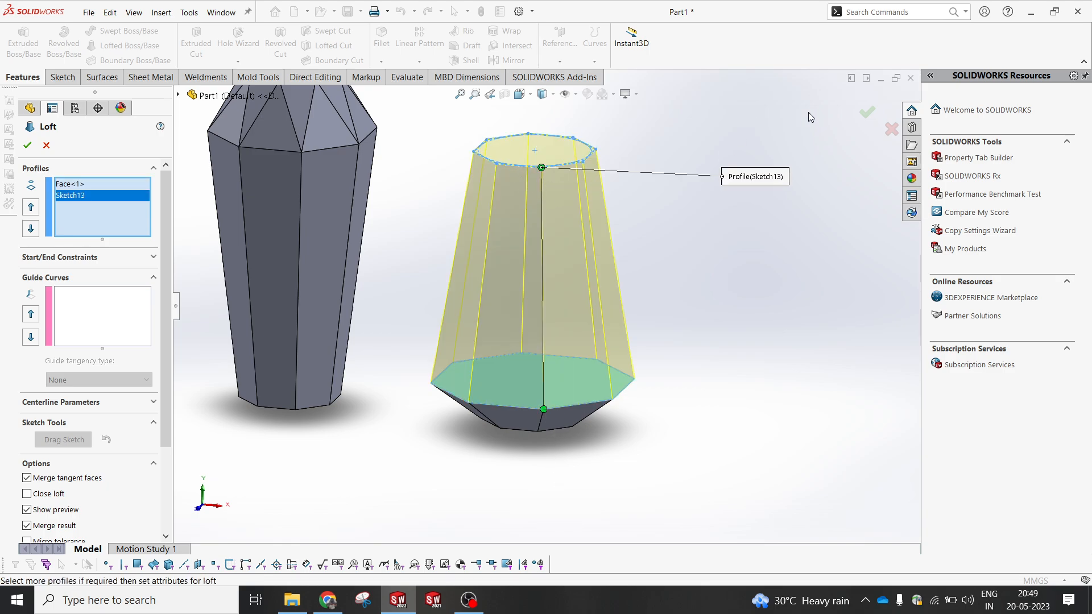
click(868, 114)
scroll(692, 297, up, 5)
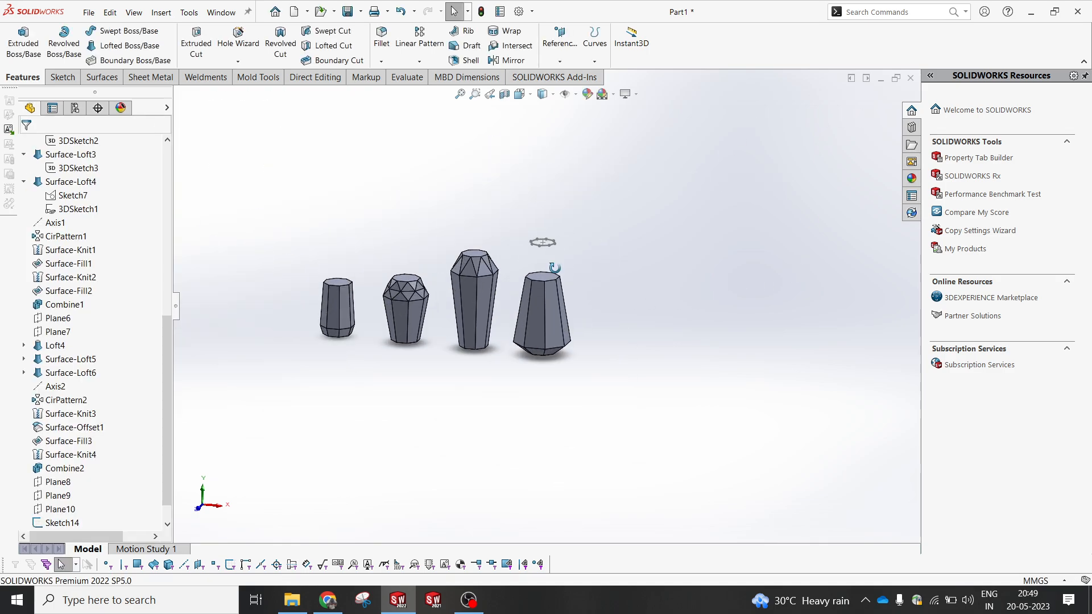
- Create a 3D sketch with one point on the topmost octagon's front corner and another on a front corner of the body's top face
scroll(558, 262, down, 5)
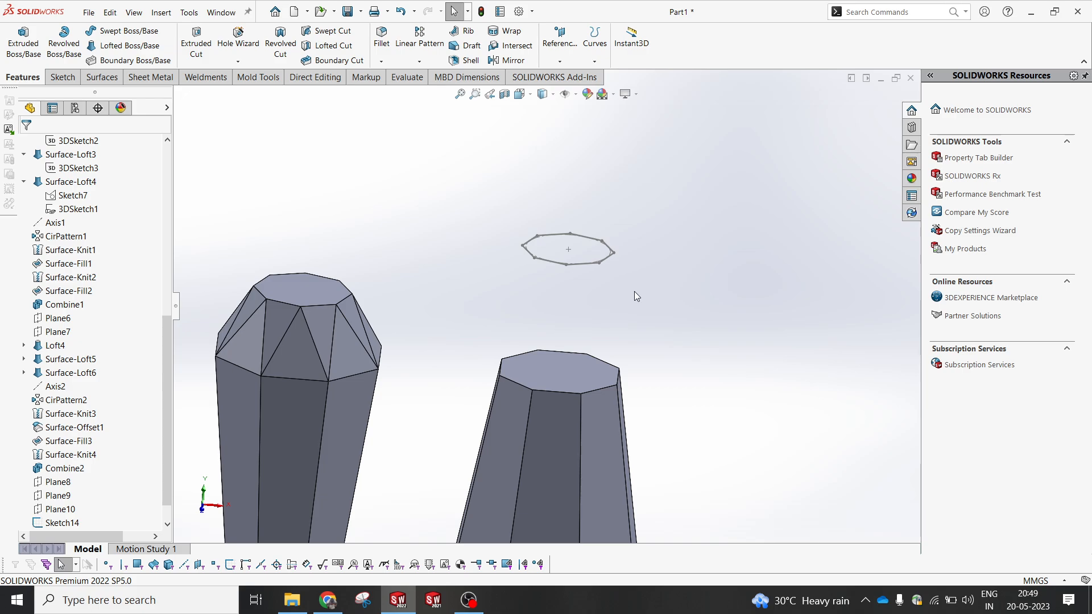
click(50, 81)
click(17, 61)
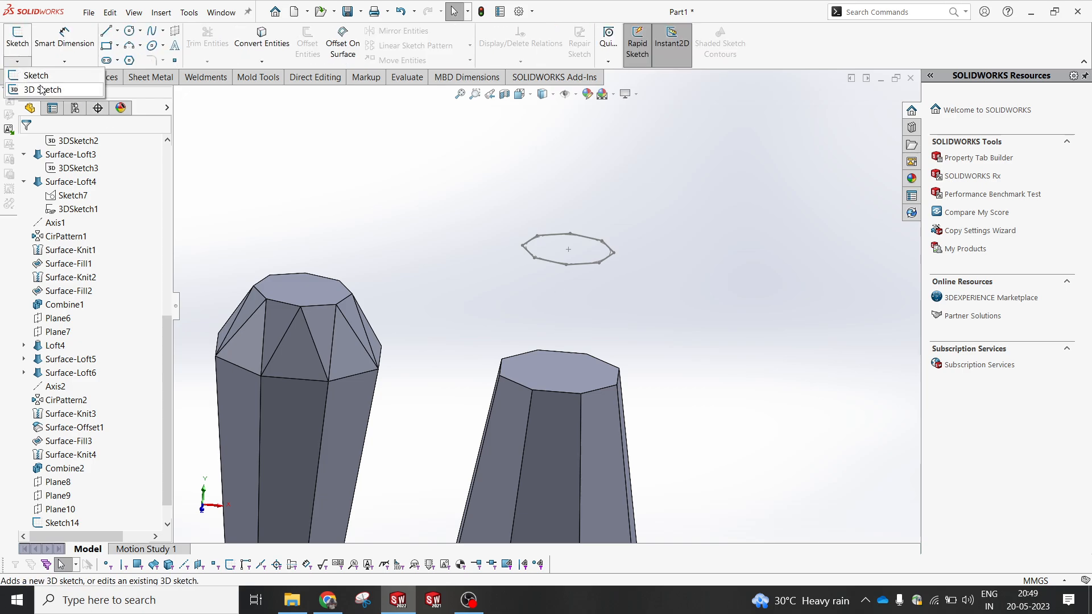
click(31, 90)
click(174, 60)
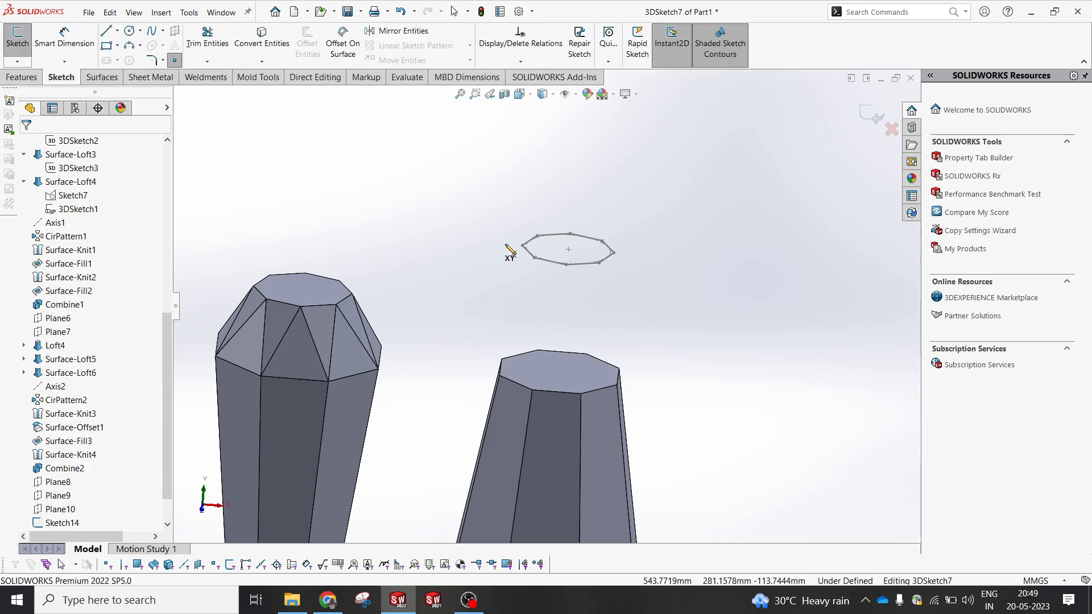
click(566, 265)
right_click(726, 164)
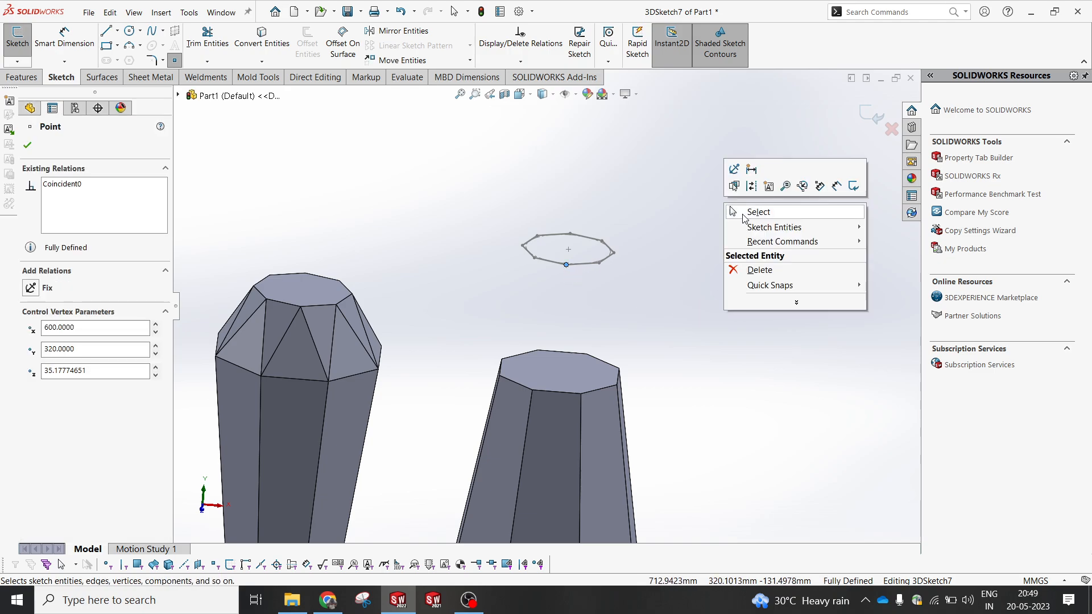
click(750, 215)
click(175, 60)
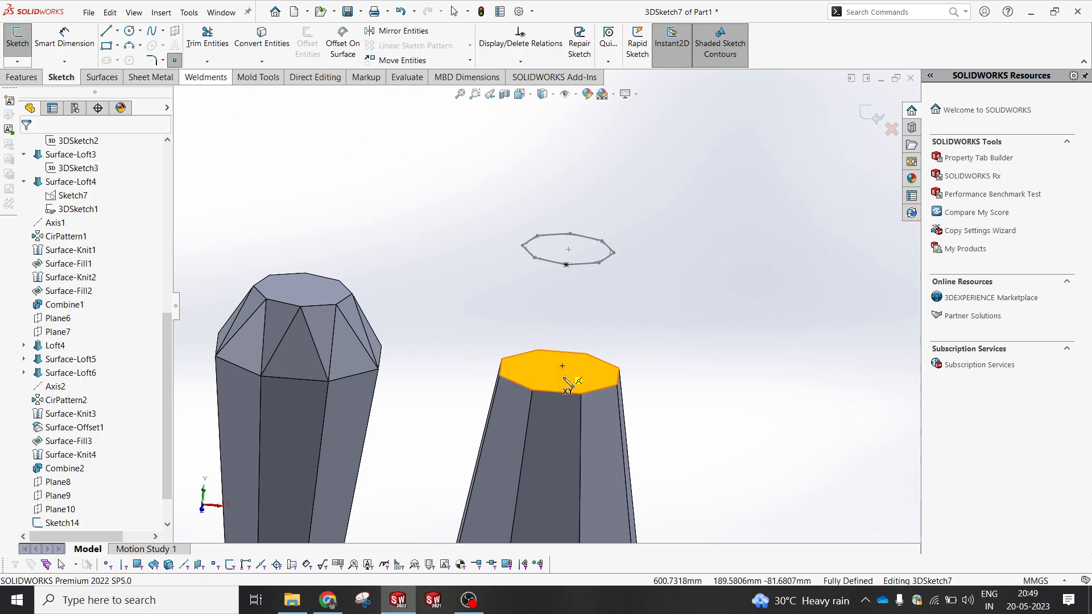
click(533, 391)
key(Escape)
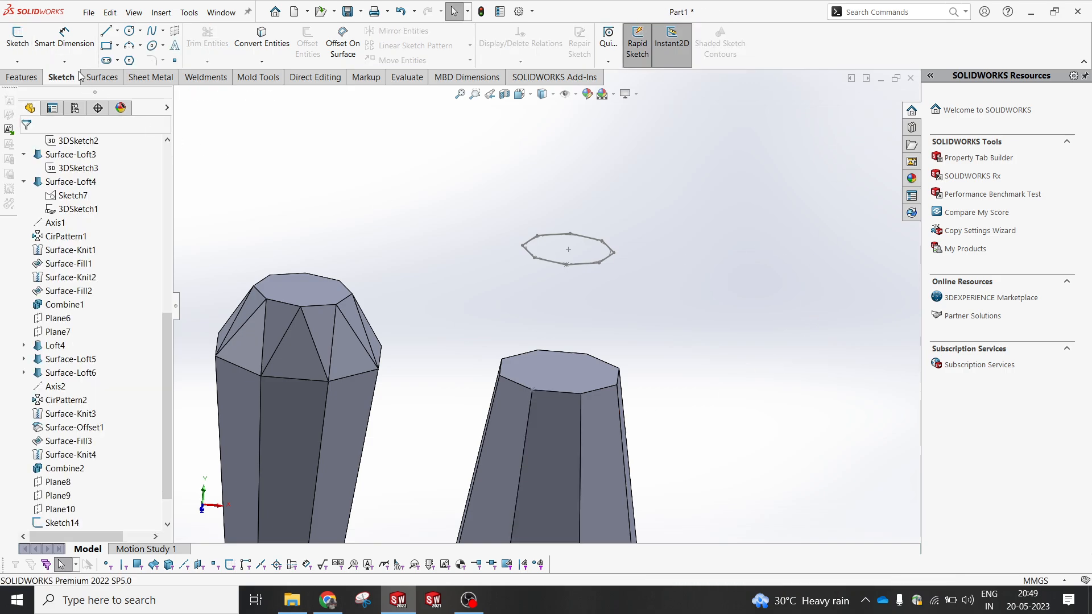
- Loft a triangular surface between the 3D sketch point on the topmost octagon and the front edge of the body's top face
click(567, 266)
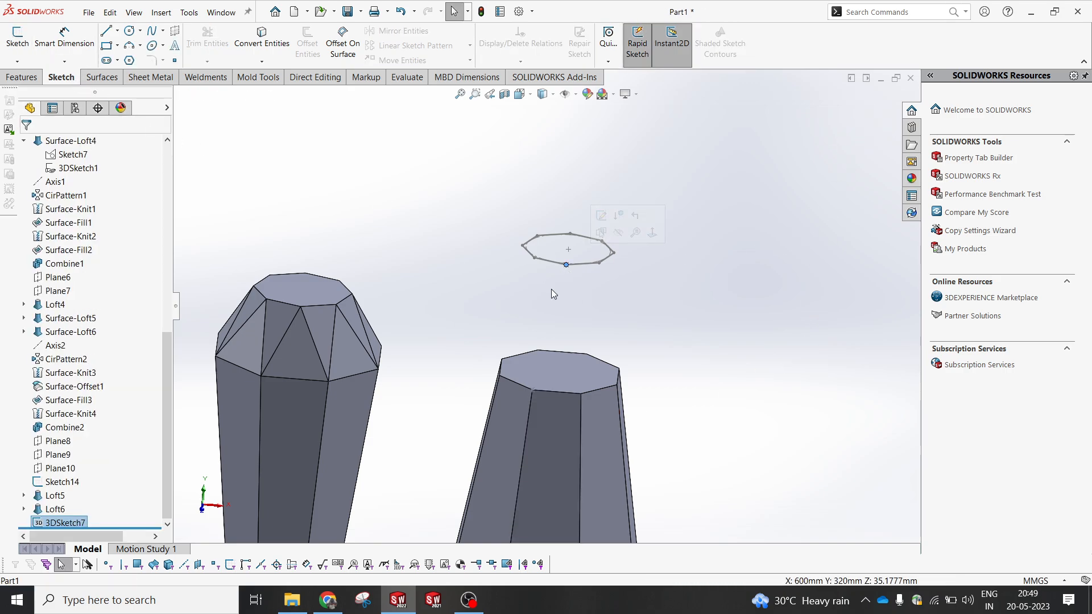
click(114, 83)
click(122, 43)
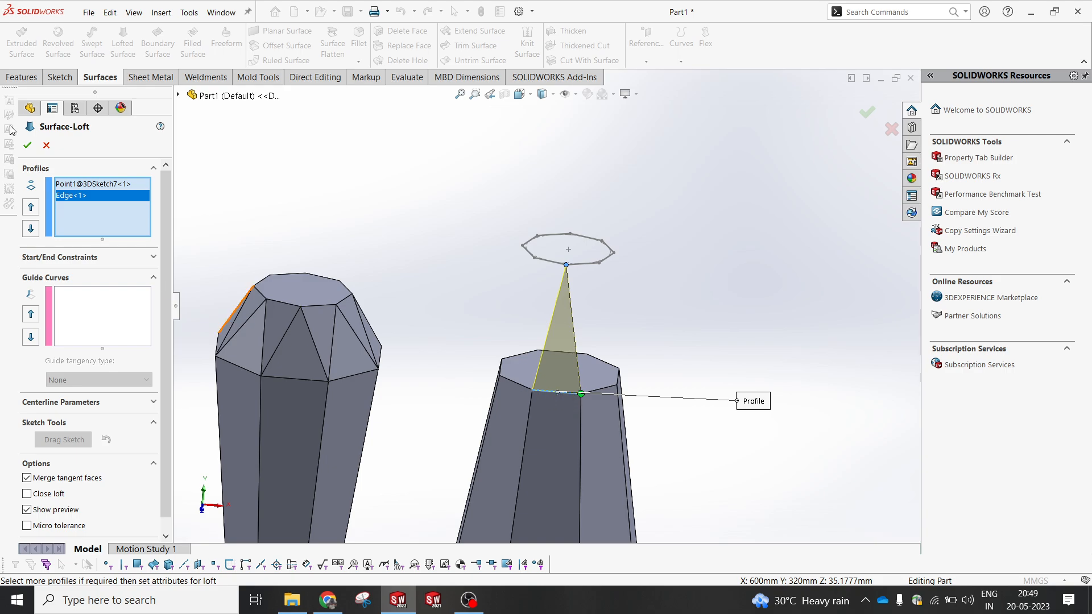
click(27, 146)
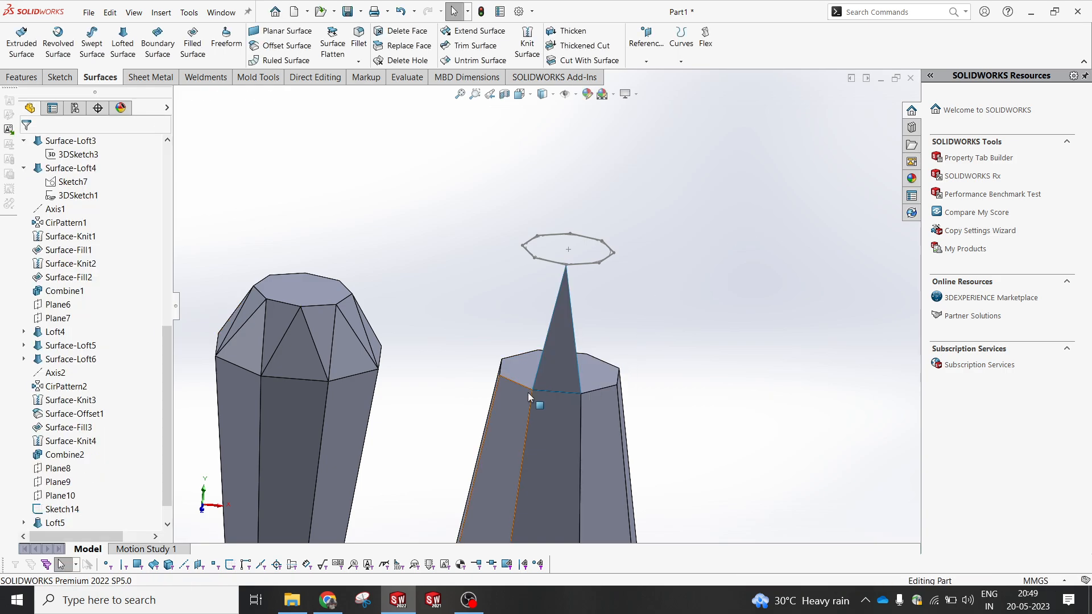
- Show the 3D sketch absorbed by the new triangular surface loft
scroll(68, 496, down, 2)
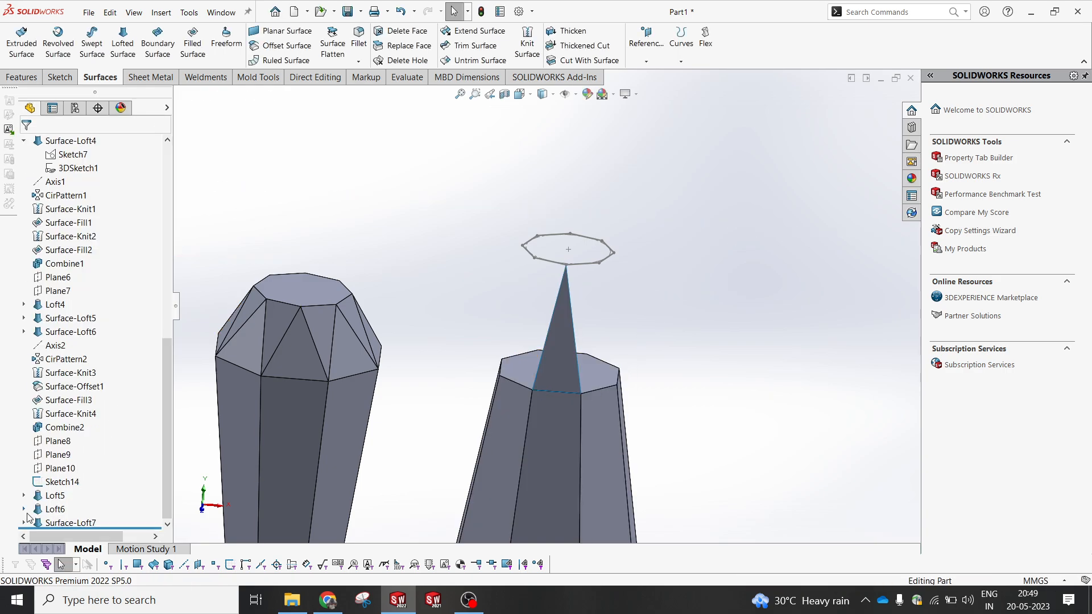
click(25, 523)
click(57, 523)
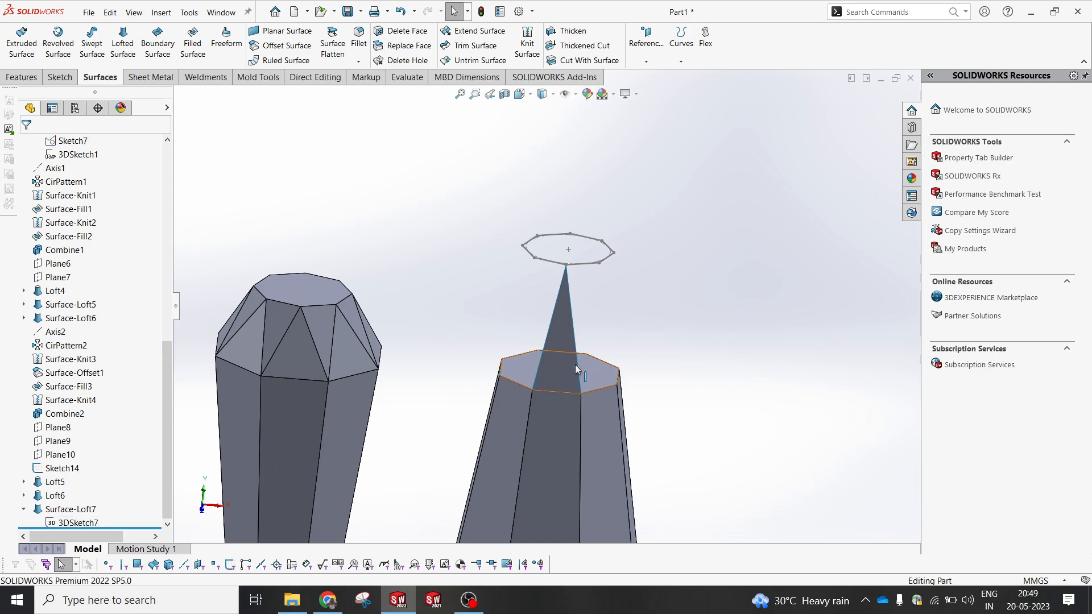
click(58, 522)
click(72, 504)
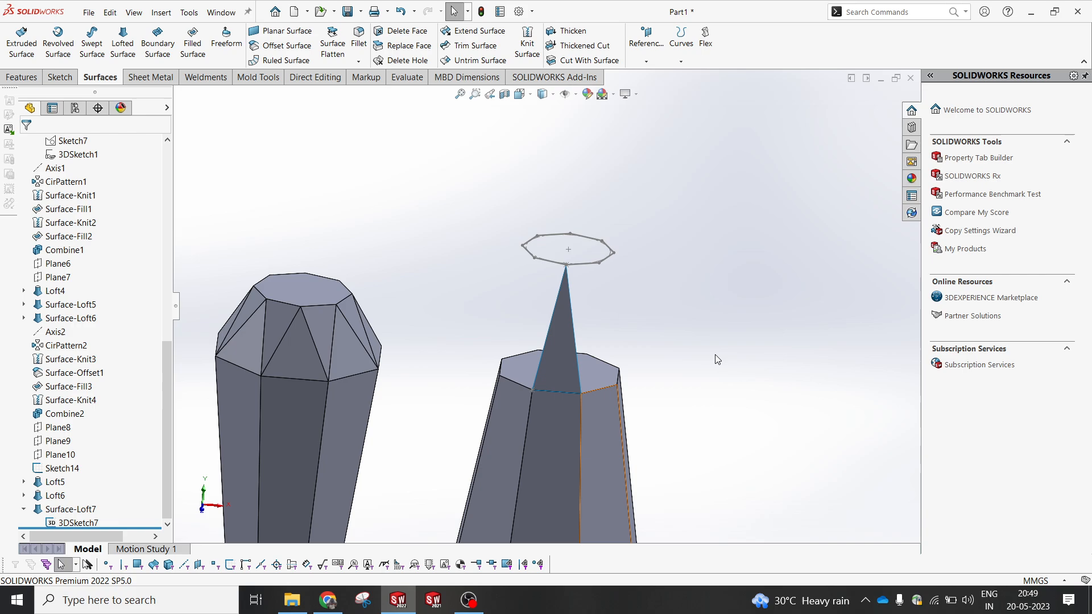
- Loft a second triangular surface from the 3D sketch point on the body's top face to the adjacent front edge of the topmost octagon
click(547, 392)
scroll(550, 397, down, 12)
scroll(549, 330, up, 8)
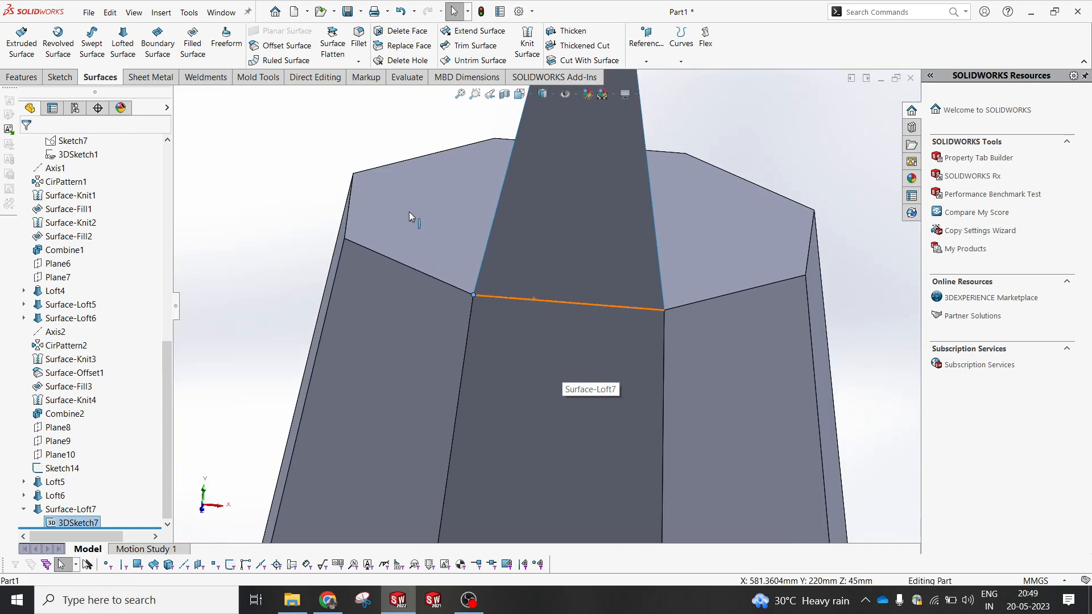
scroll(550, 156, up, 3)
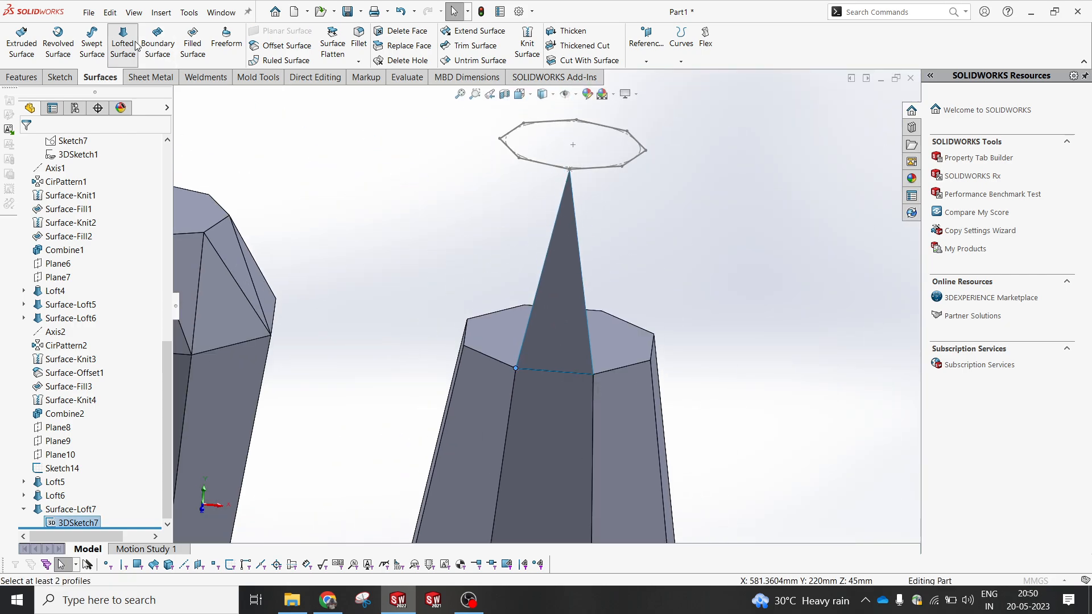
click(122, 43)
right_click(392, 172)
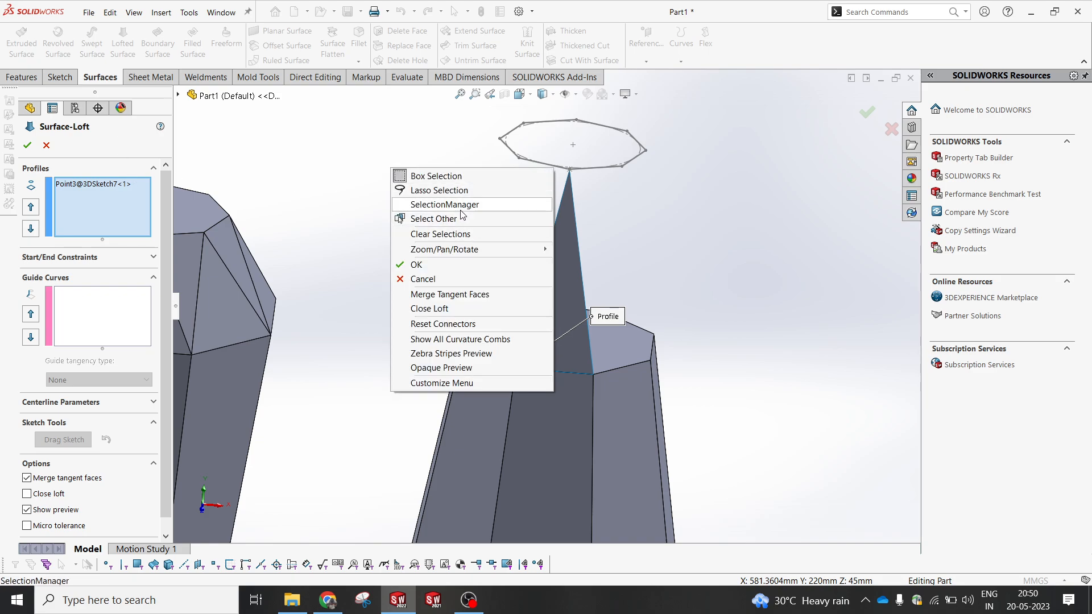
click(515, 203)
drag(533, 146, 460, 144)
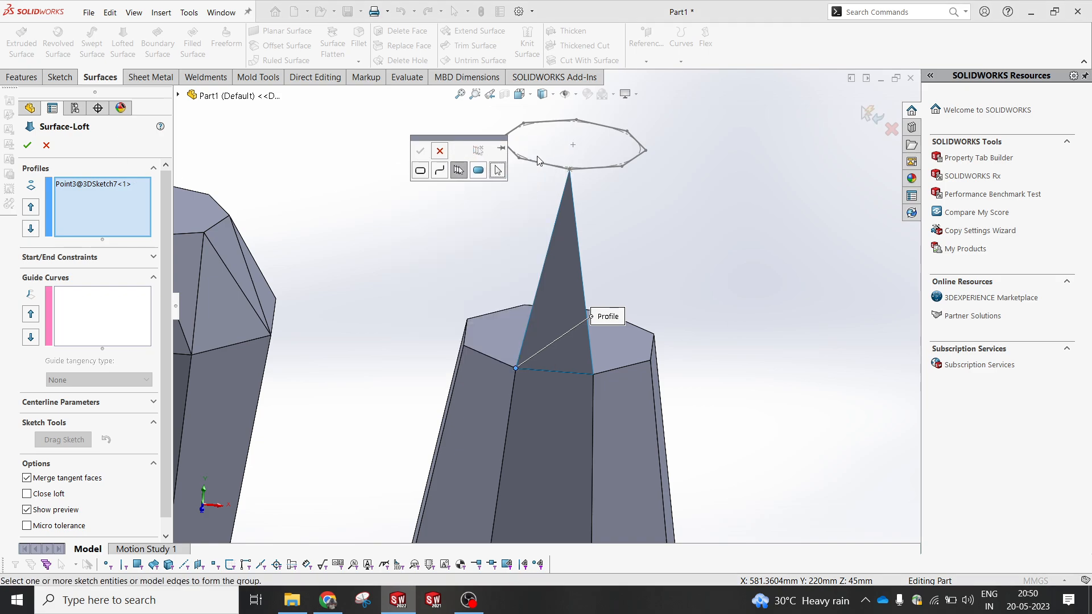
click(532, 165)
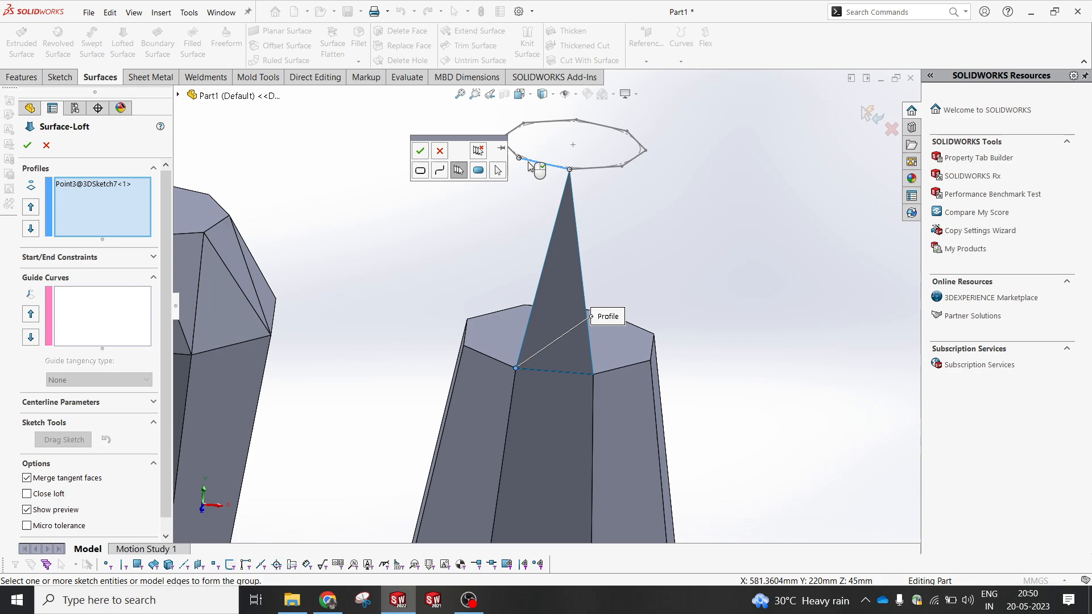
click(424, 154)
click(33, 147)
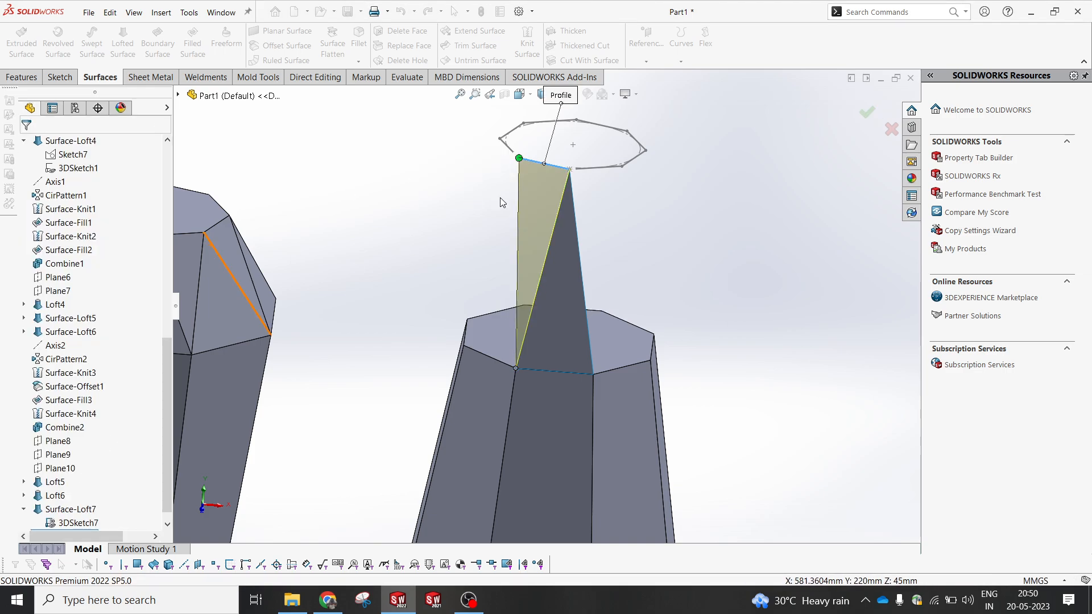
- Show the topmost octagon sketch used by the second triangular surface loft
middle_drag(599, 250, 582, 245)
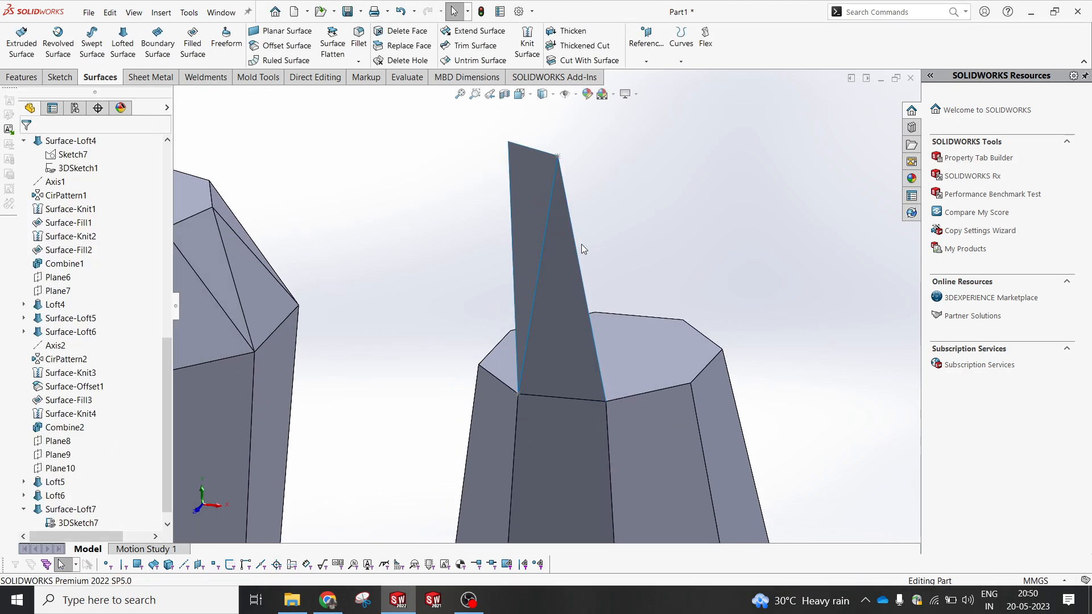
scroll(33, 509, down, 1)
click(23, 523)
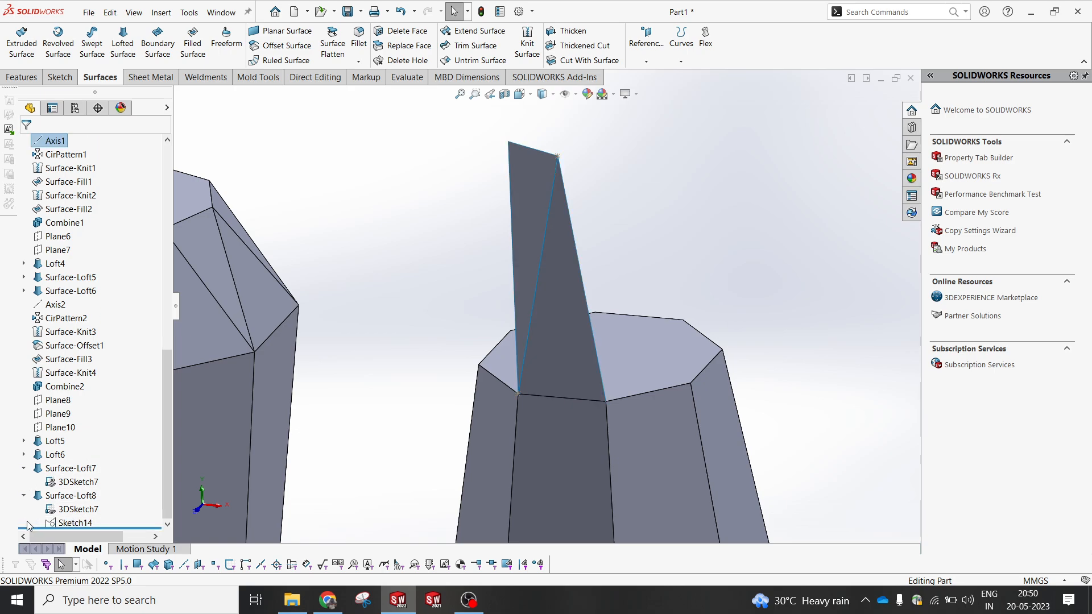
click(73, 523)
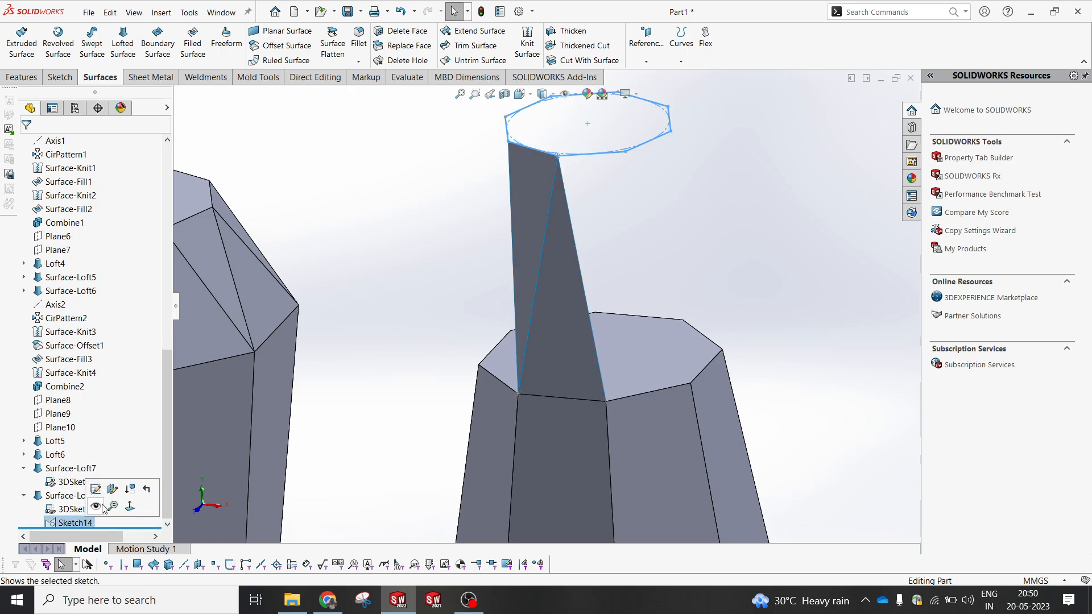
- Create a reference axis through the topmost octagon's centre point, perpendicular to the body's top face
click(672, 375)
click(654, 66)
click(654, 89)
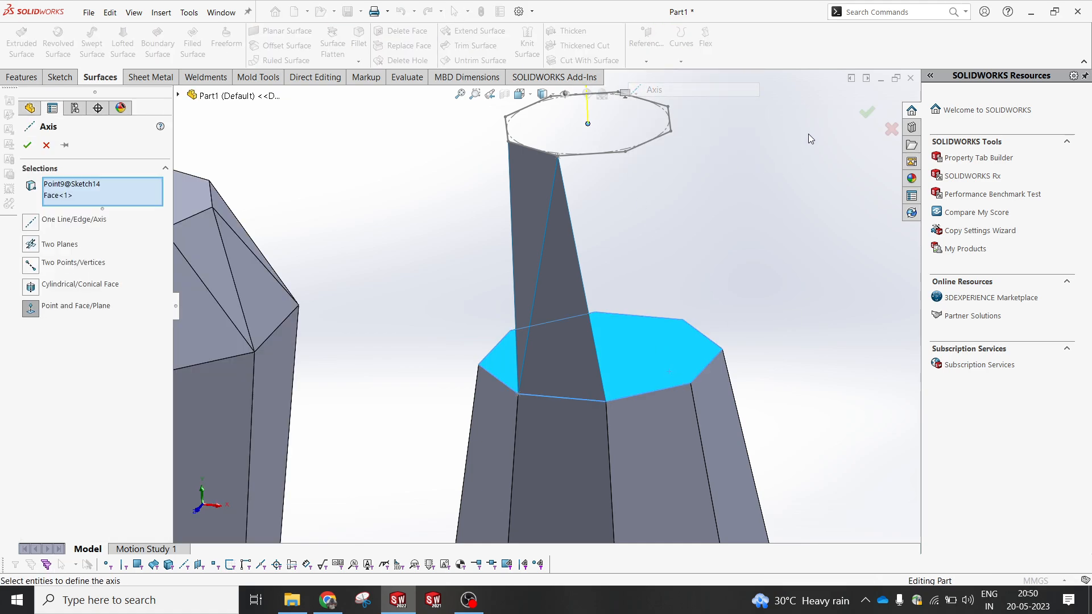
click(868, 114)
- Circular-pattern the two triangular surface bodies about the new axis with 8 equally spaced instances over 360 degrees
key(z)
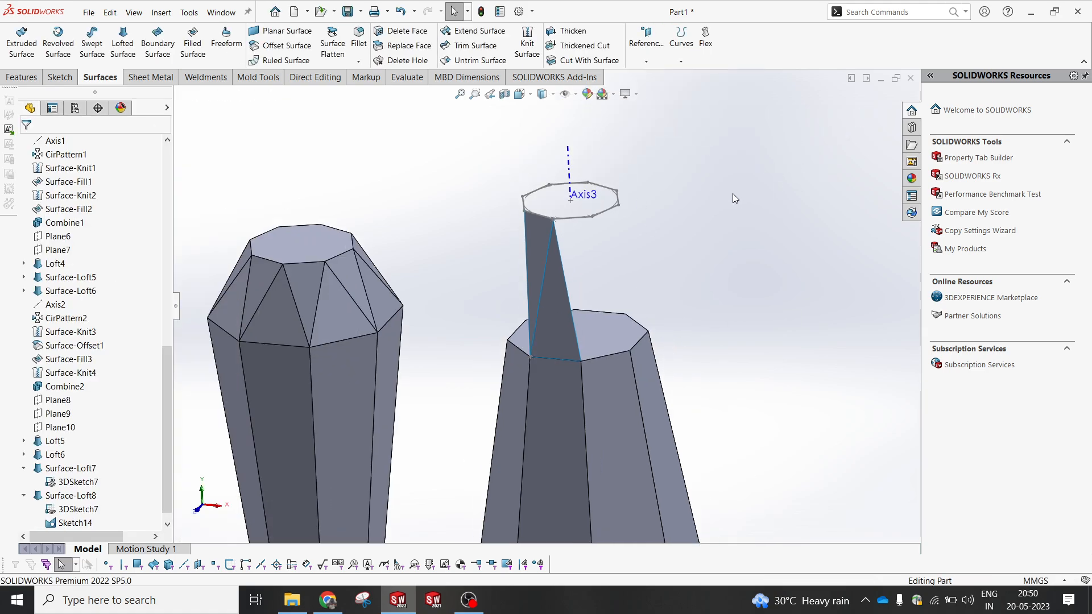
scroll(615, 212, down, 2)
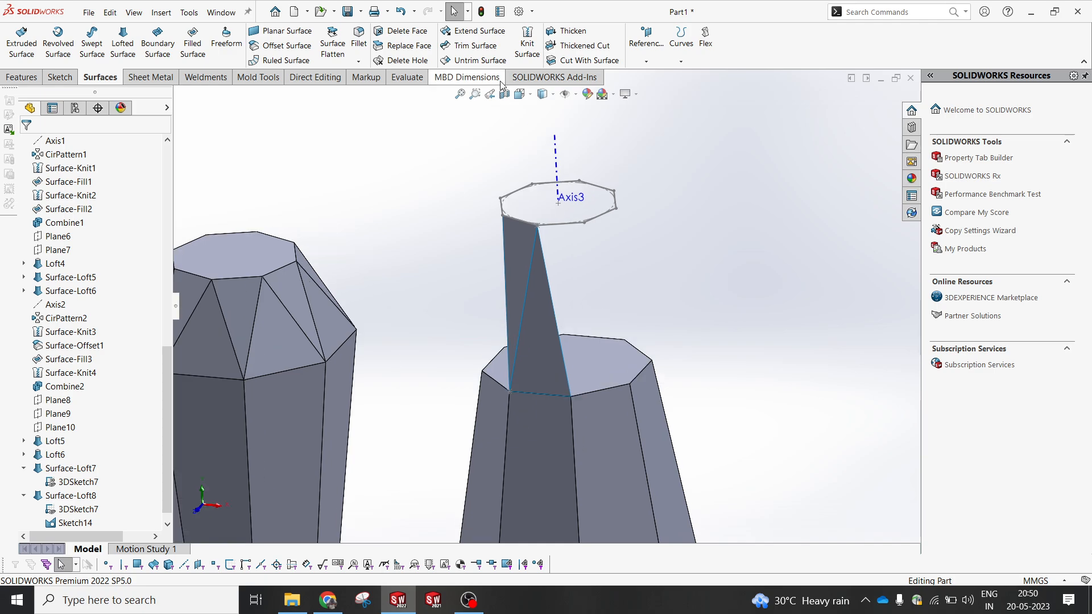
click(25, 78)
click(419, 61)
click(421, 86)
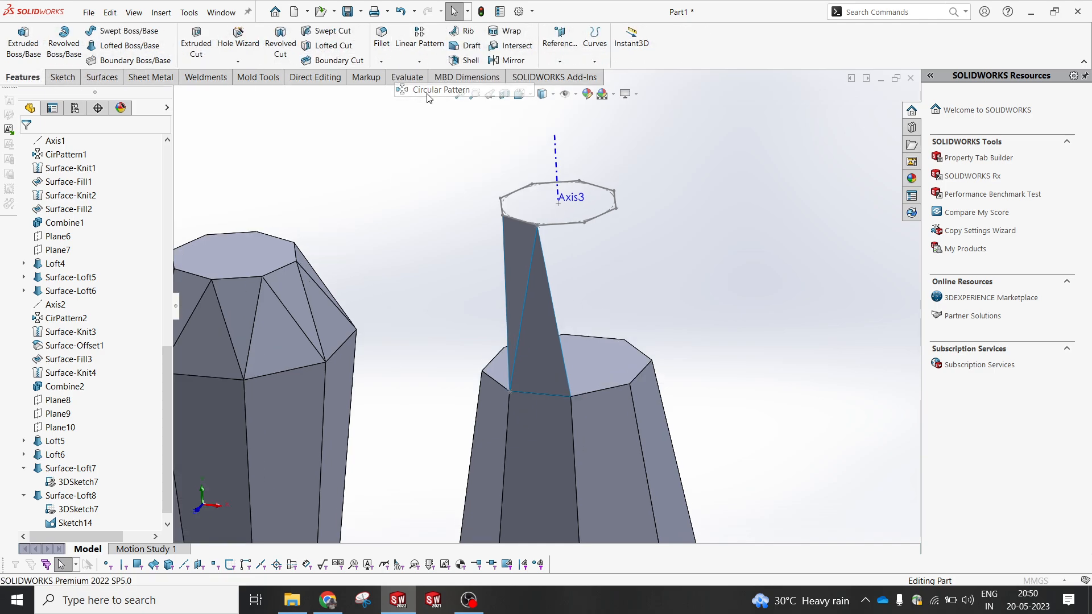
click(561, 173)
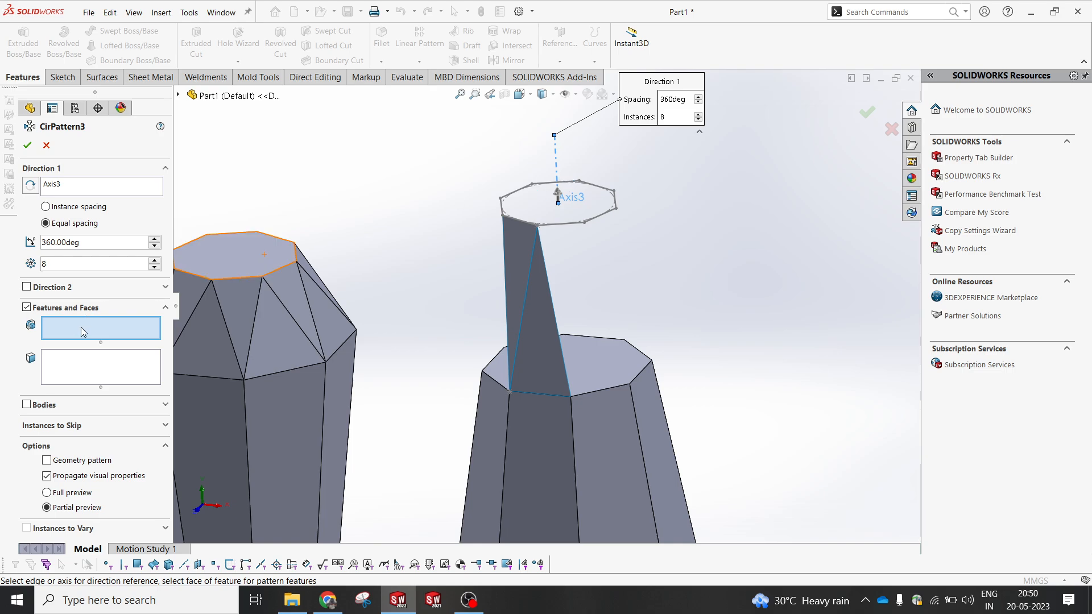
click(27, 405)
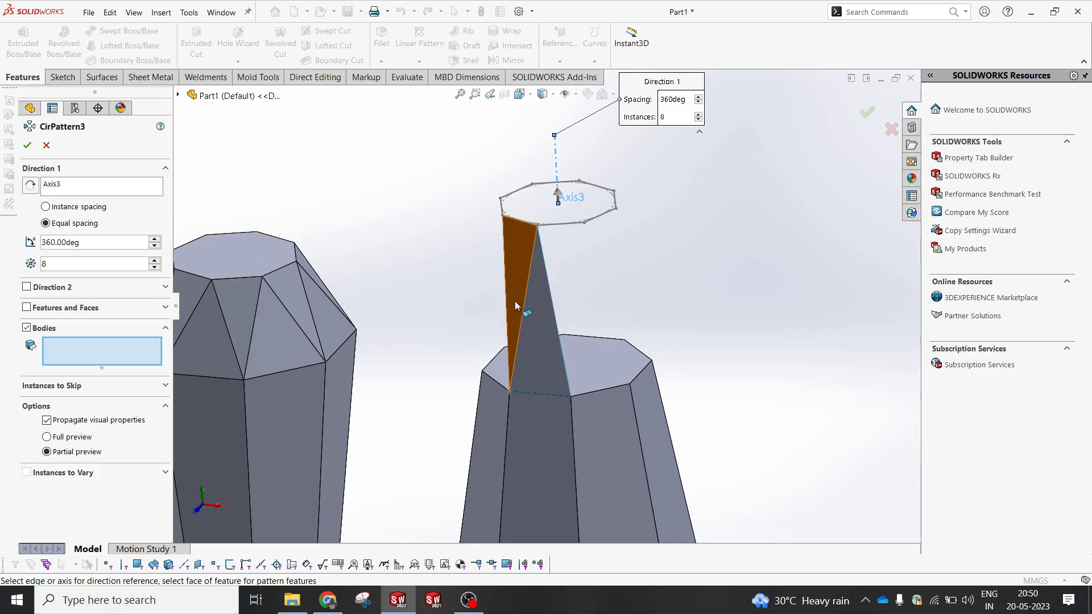
click(532, 304)
click(267, 296)
click(27, 146)
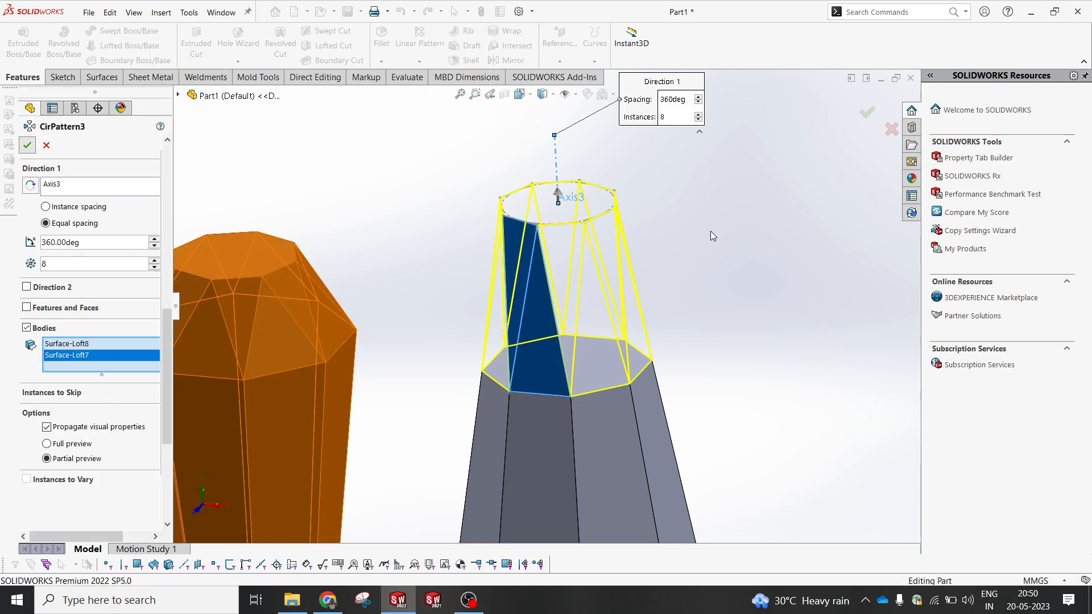
- Knit all the triangular surfaces around the fourth body's upper section into one surface
scroll(729, 229, up, 10)
middle_drag(707, 248, 579, 283)
scroll(563, 307, down, 4)
scroll(579, 279, down, 2)
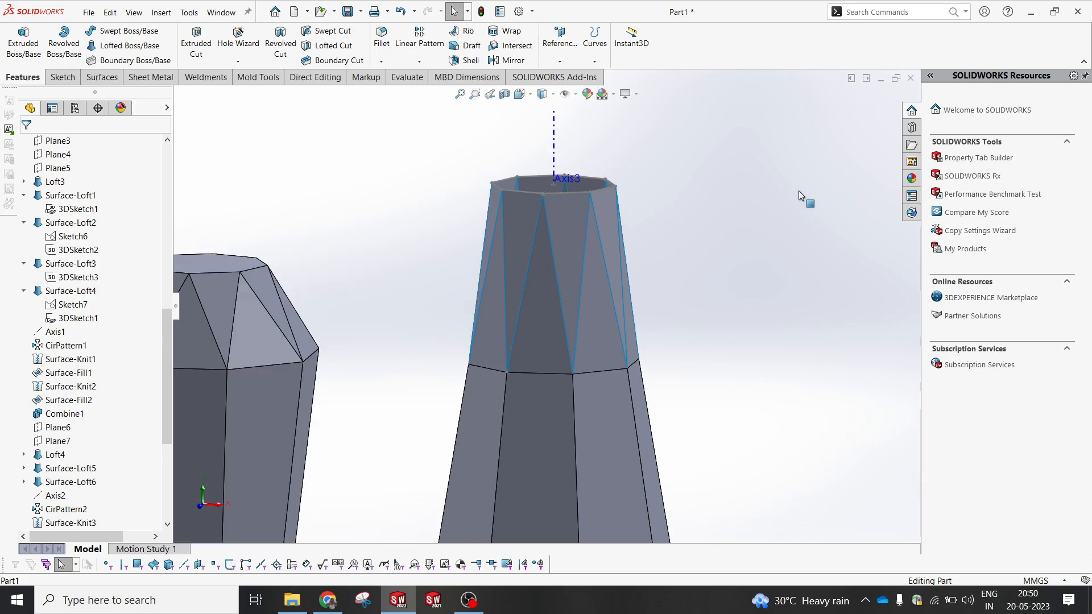
click(90, 78)
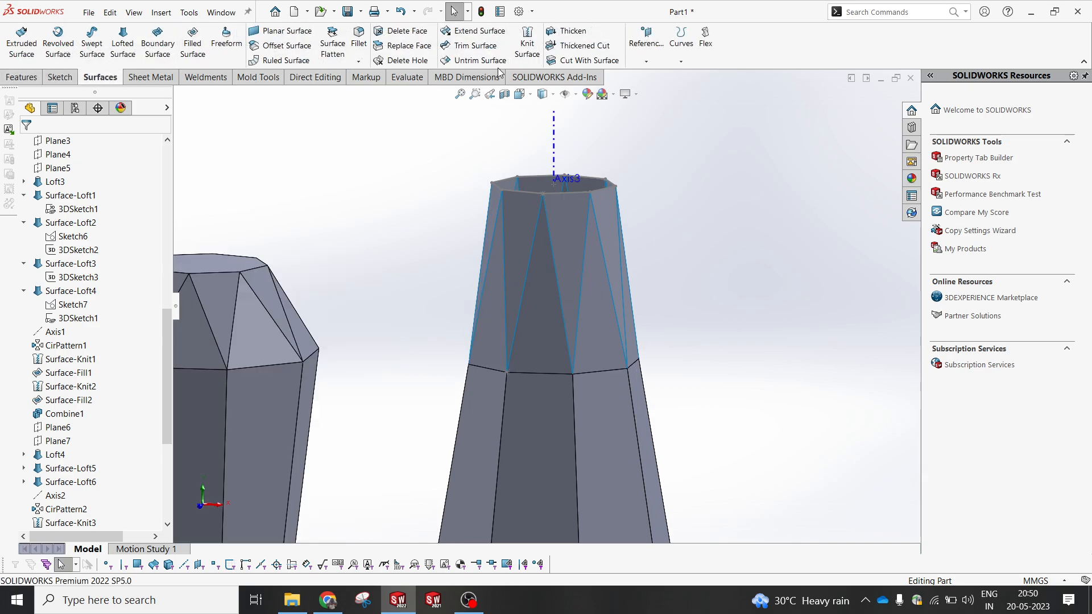
click(527, 42)
drag(377, 120, 723, 448)
click(27, 148)
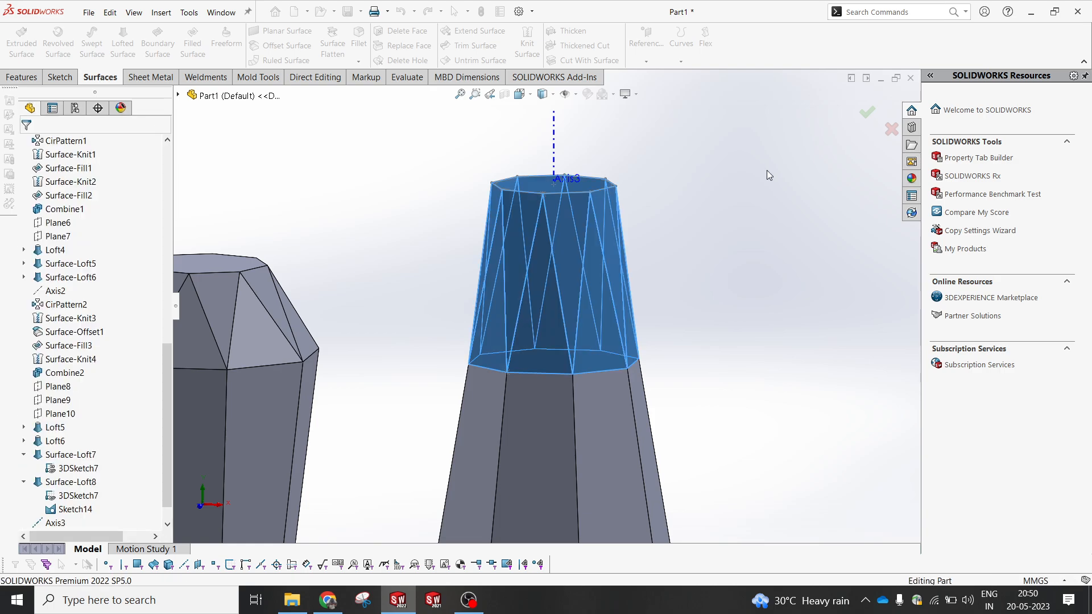
- Copy the top face of the fourth body's lower loft as an offset surface at 0 mm
scroll(600, 209, down, 3)
click(528, 202)
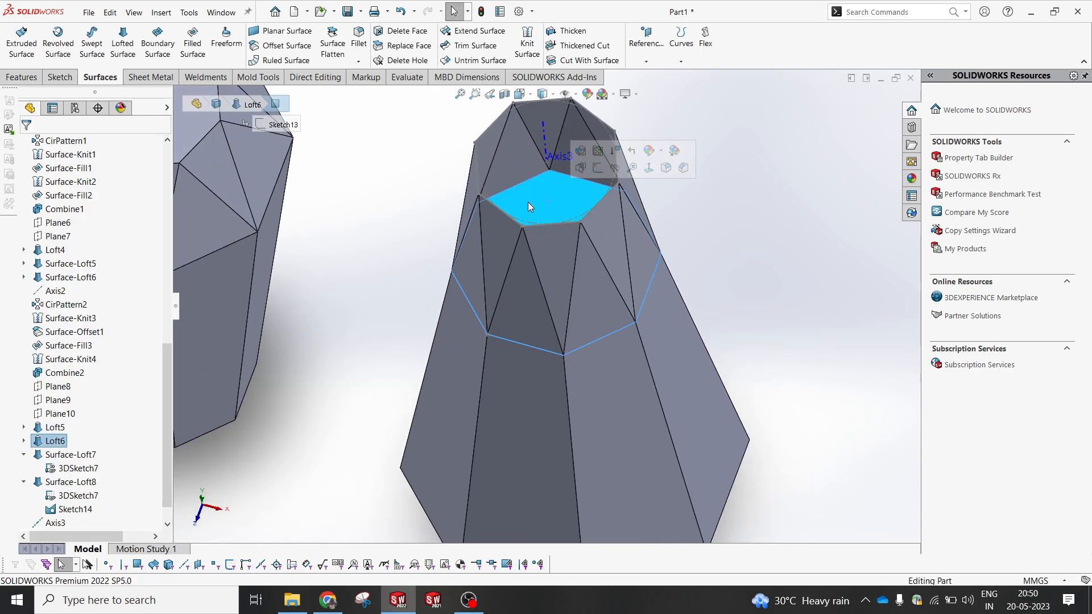
click(270, 46)
click(27, 145)
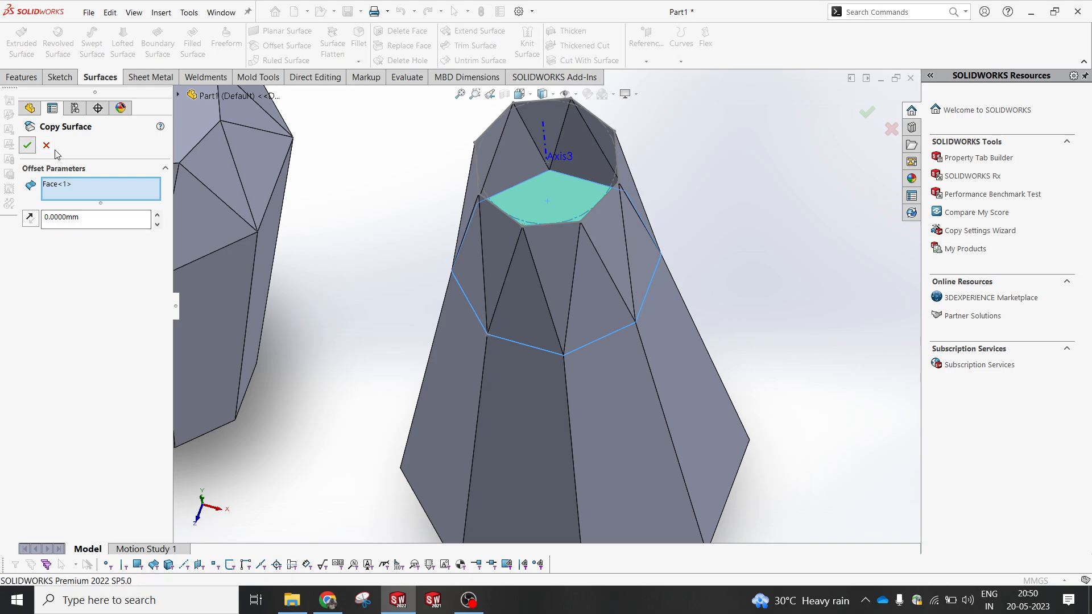
- Reorder the latest surface knit after the copied surface and add the copied octagonal face to its knit selection
scroll(79, 429, down, 2)
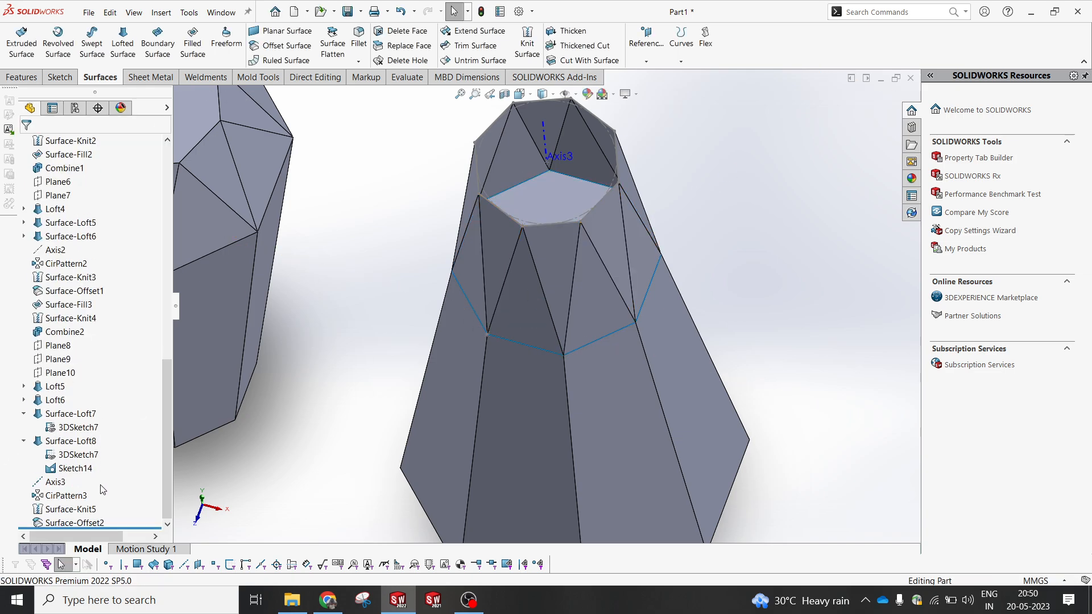
click(68, 513)
click(67, 519)
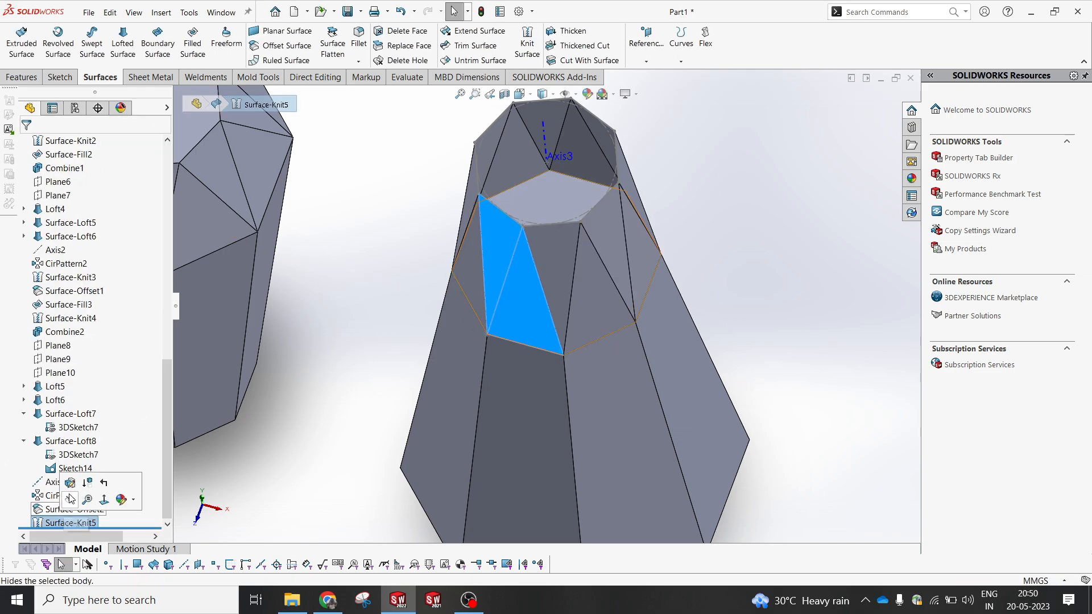
click(78, 482)
click(565, 202)
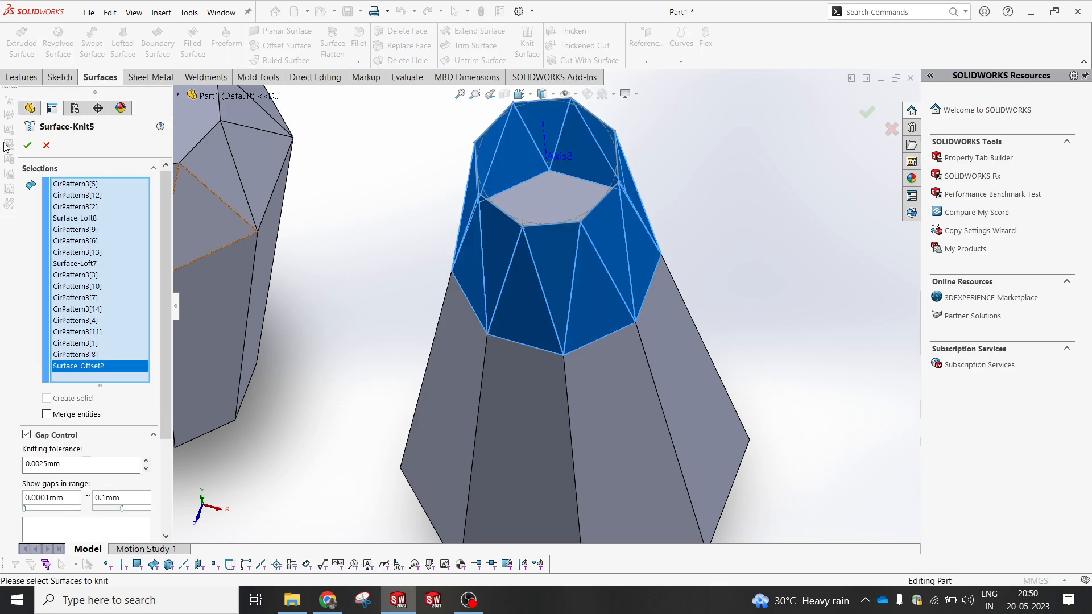
click(27, 147)
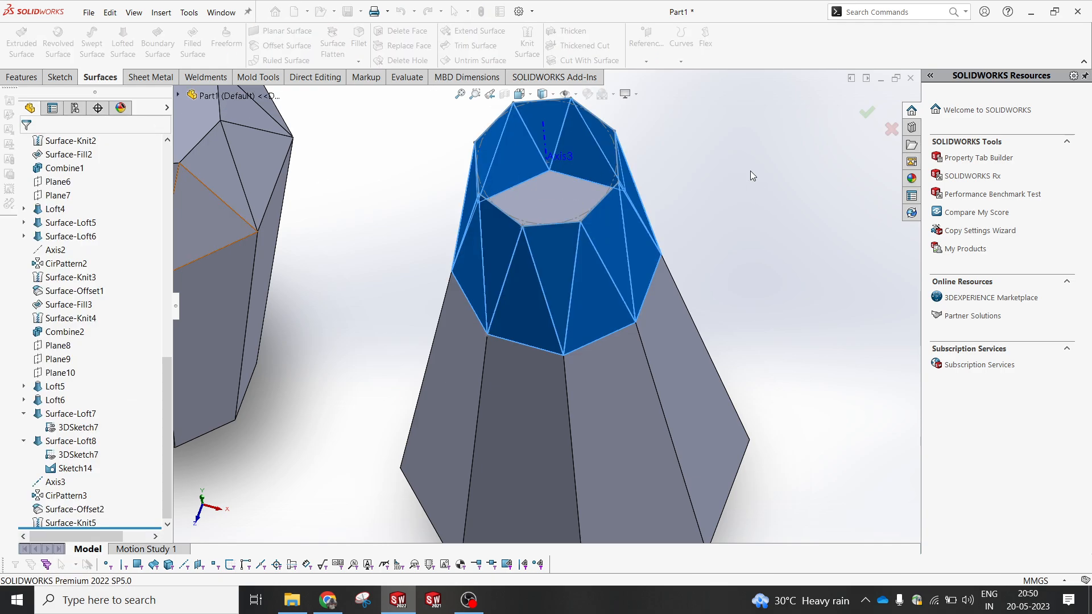
- Hide the fourth body's lower lofted solid so only its knitted upper surfaces remain displayed
click(705, 355)
click(748, 322)
middle_drag(748, 339, 750, 268)
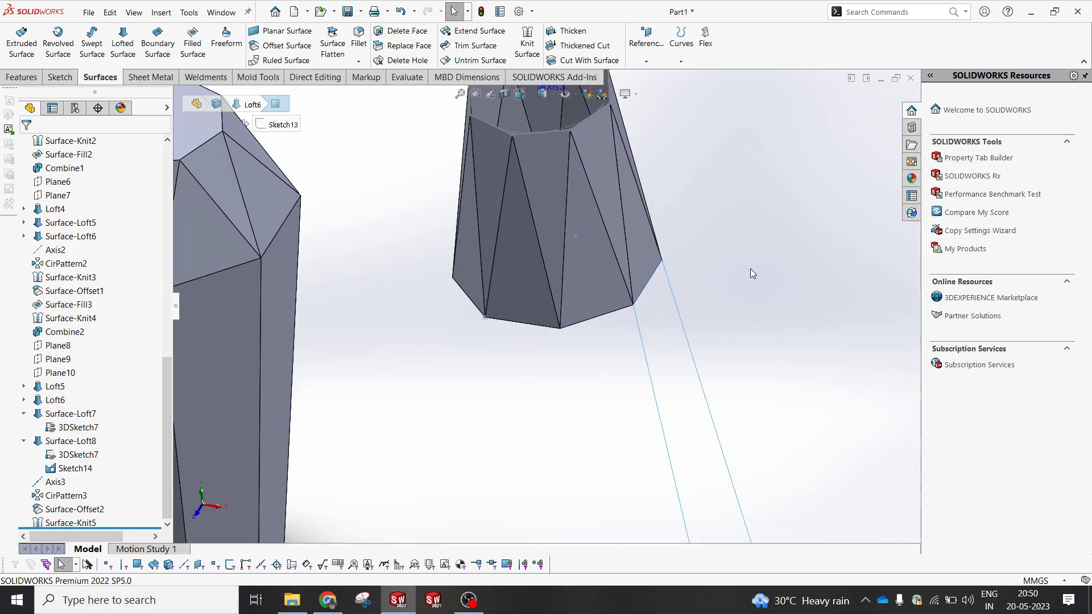
scroll(750, 268, up, 2)
click(750, 269)
- Hide the topmost octagon sketch and turn off the display of reference axes
scroll(507, 149, down, 6)
click(574, 186)
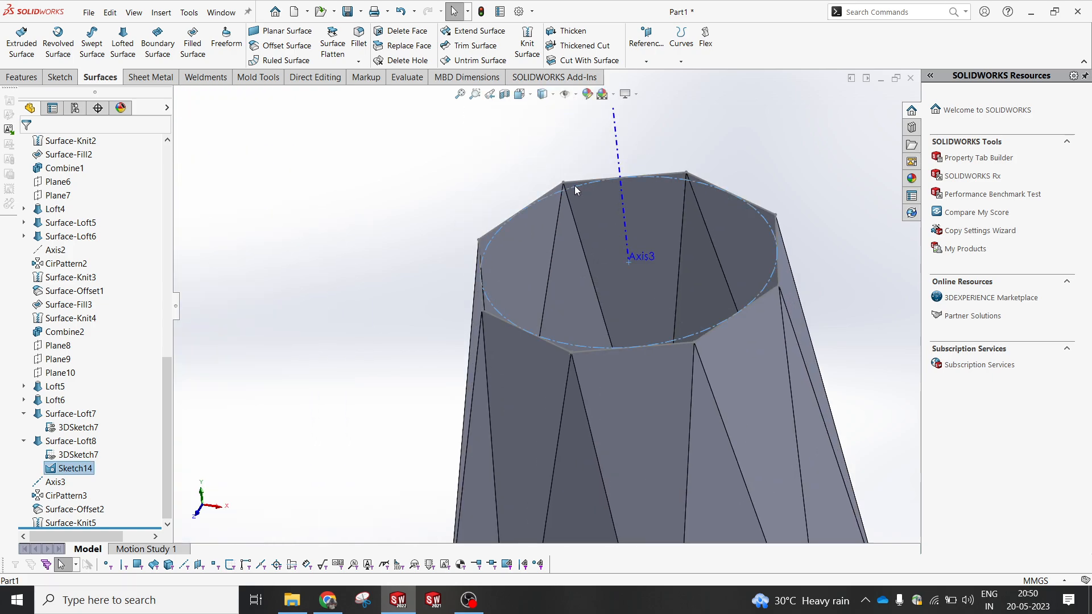
scroll(586, 237, up, 3)
scroll(586, 237, down, 1)
middle_drag(586, 238, 587, 224)
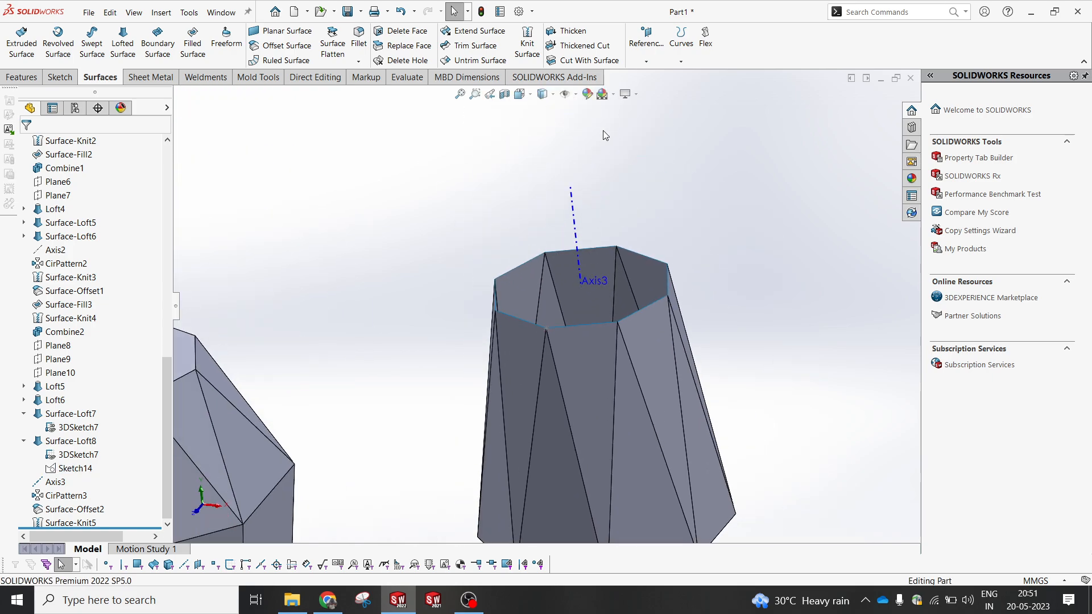
click(576, 94)
click(566, 128)
middle_drag(752, 228, 720, 259)
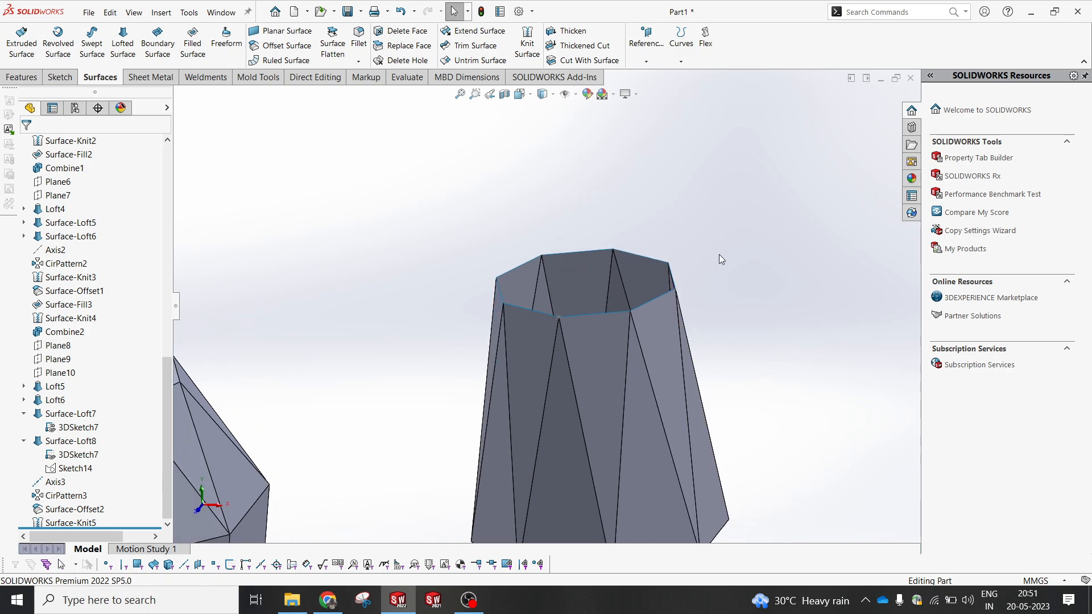
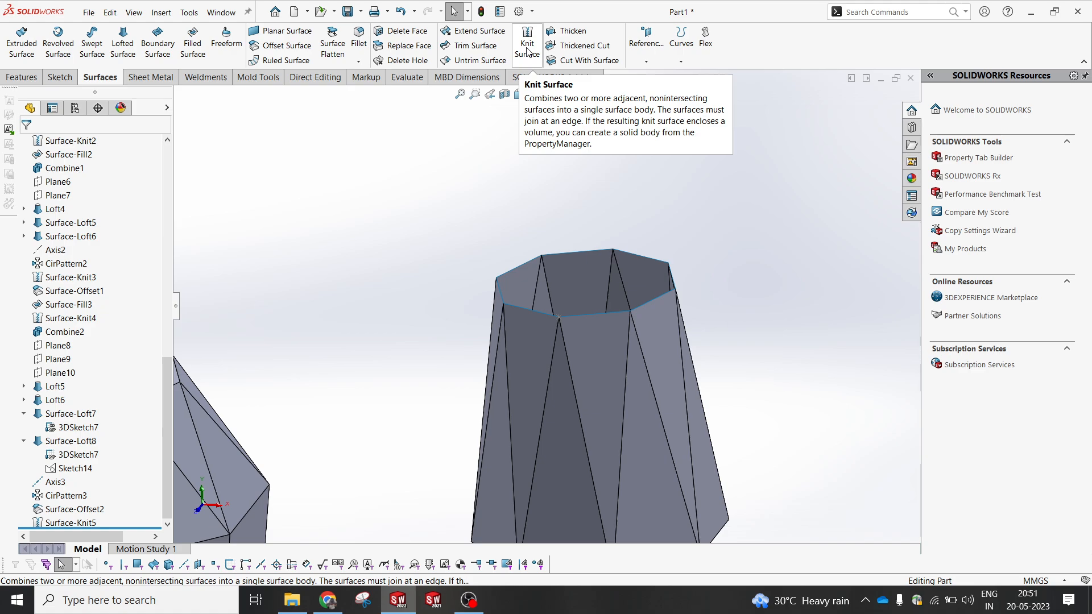
- Fill the open octagonal top of the knitted surface using its eight edges, with the result merged and created as a solid
click(193, 41)
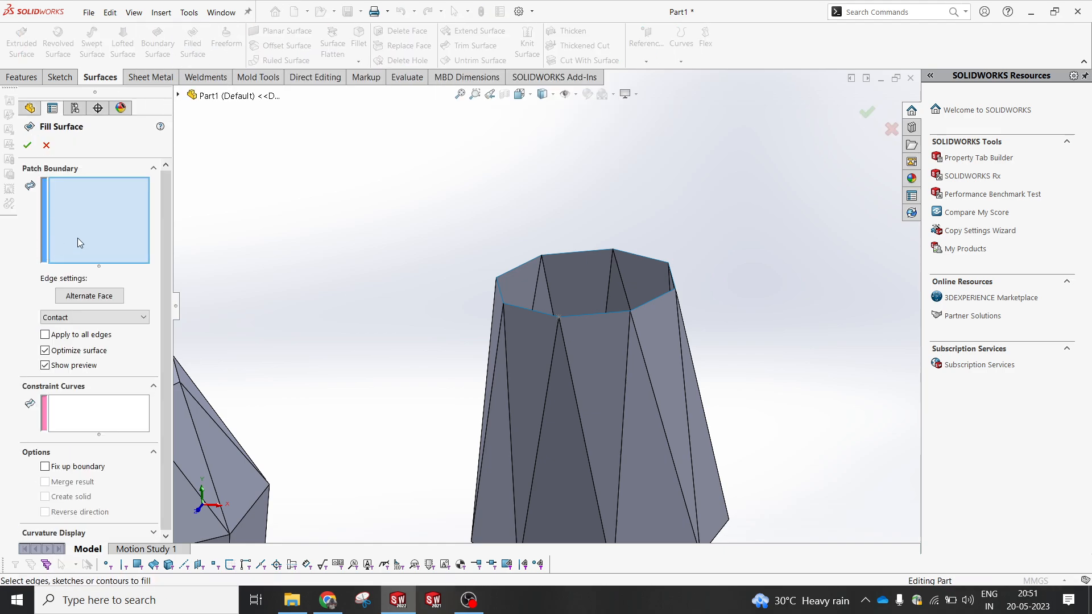
click(579, 254)
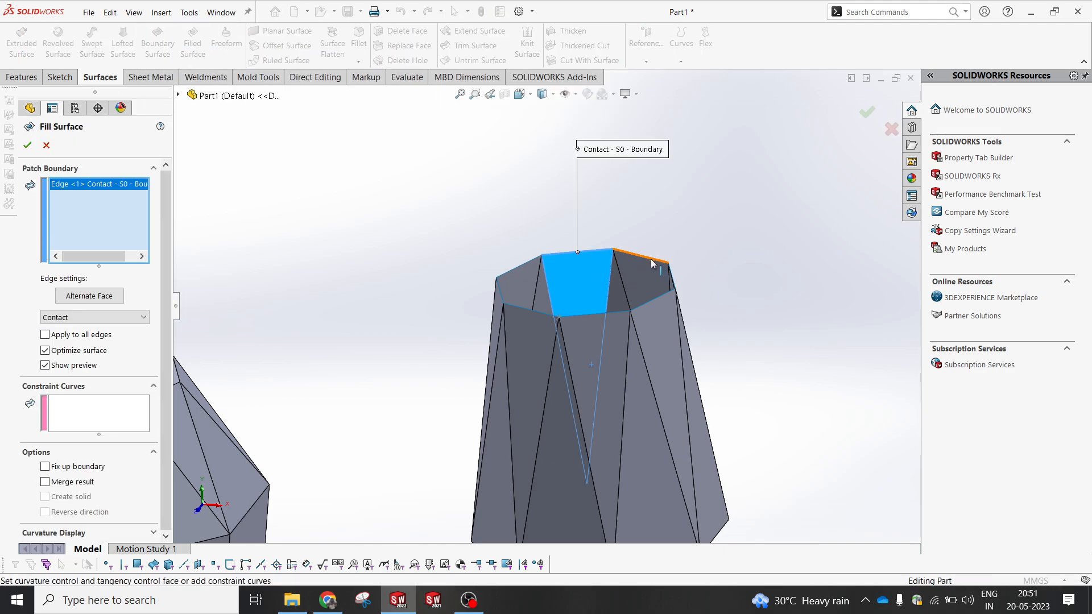
click(651, 260)
middle_drag(676, 274, 702, 283)
click(679, 287)
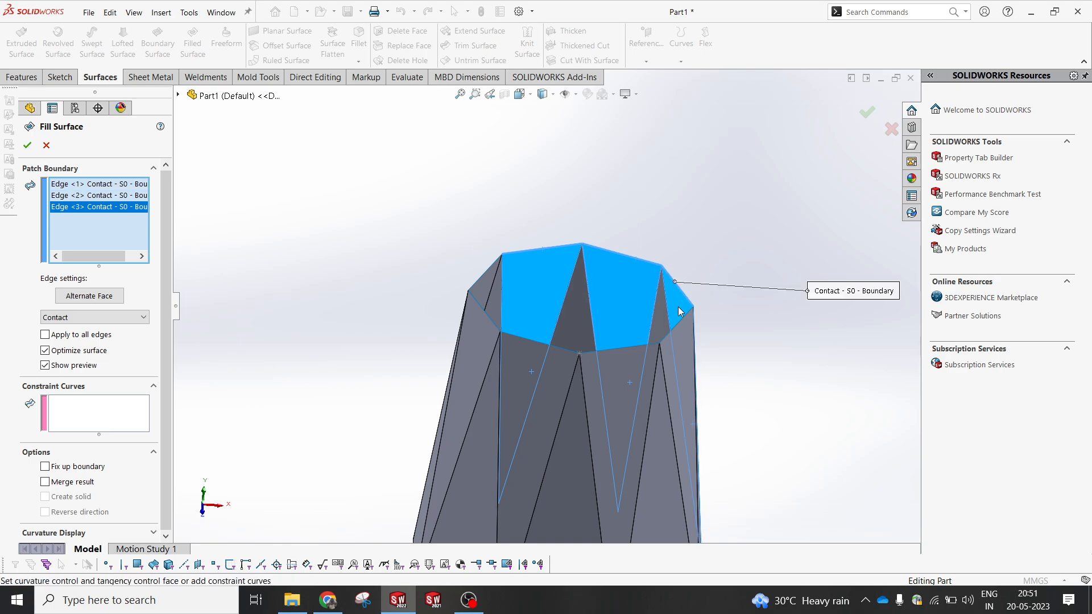
click(682, 319)
click(599, 352)
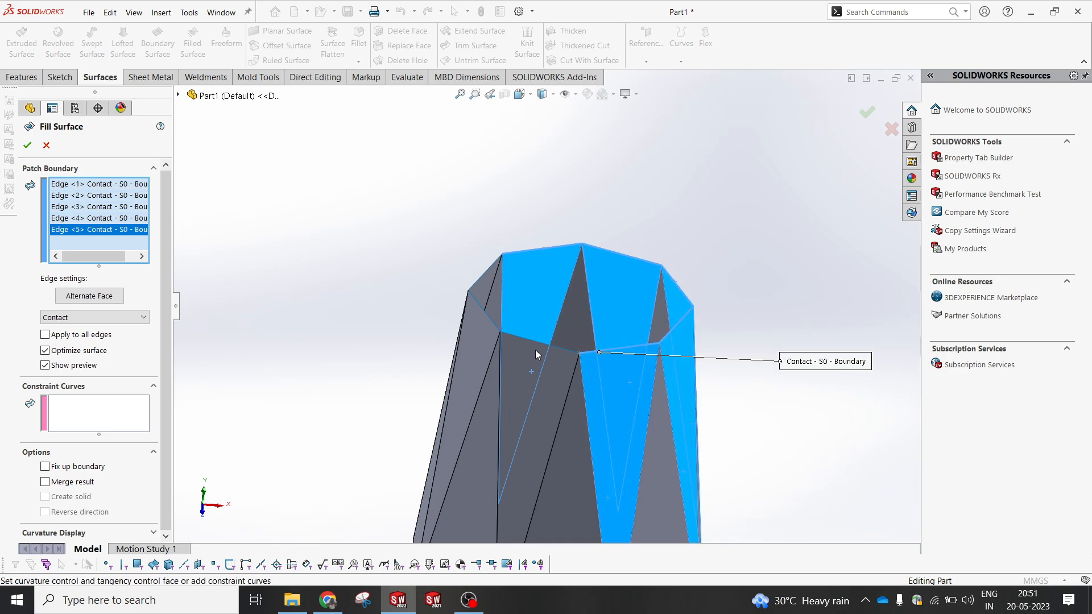
click(513, 336)
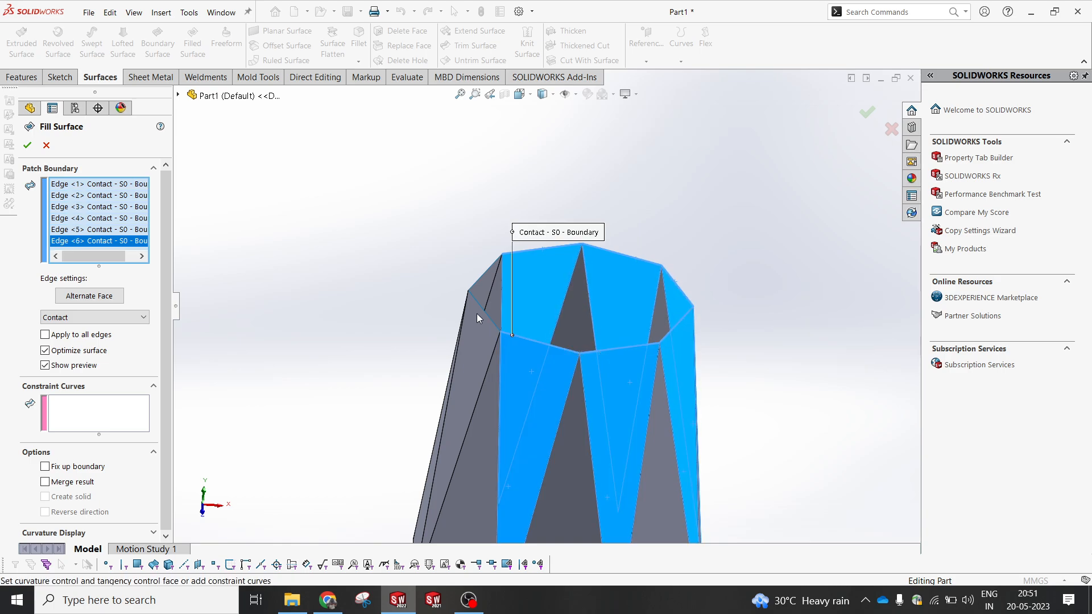
click(482, 308)
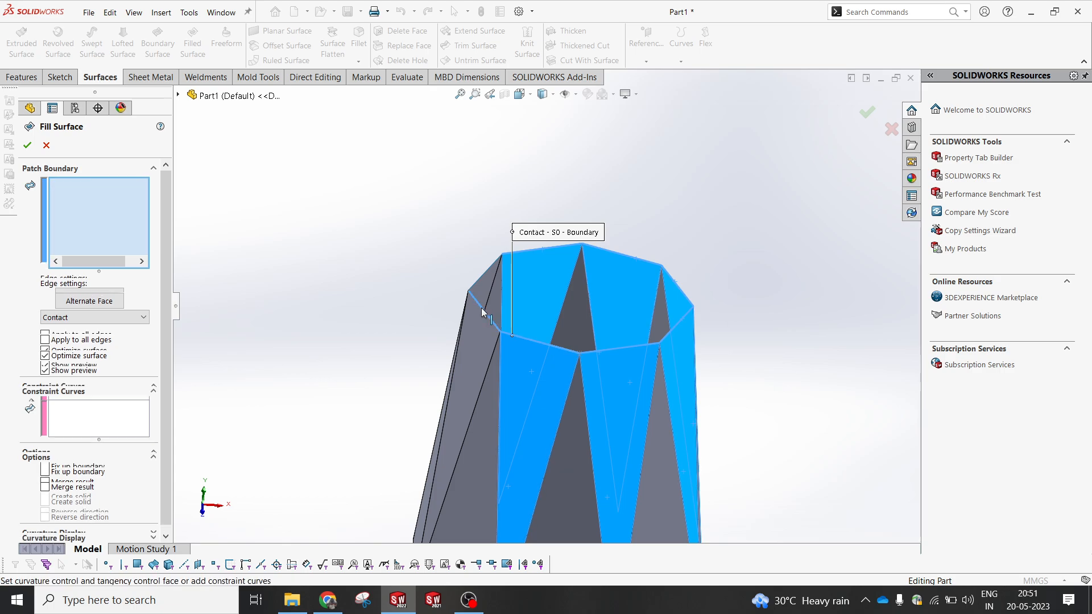
click(484, 276)
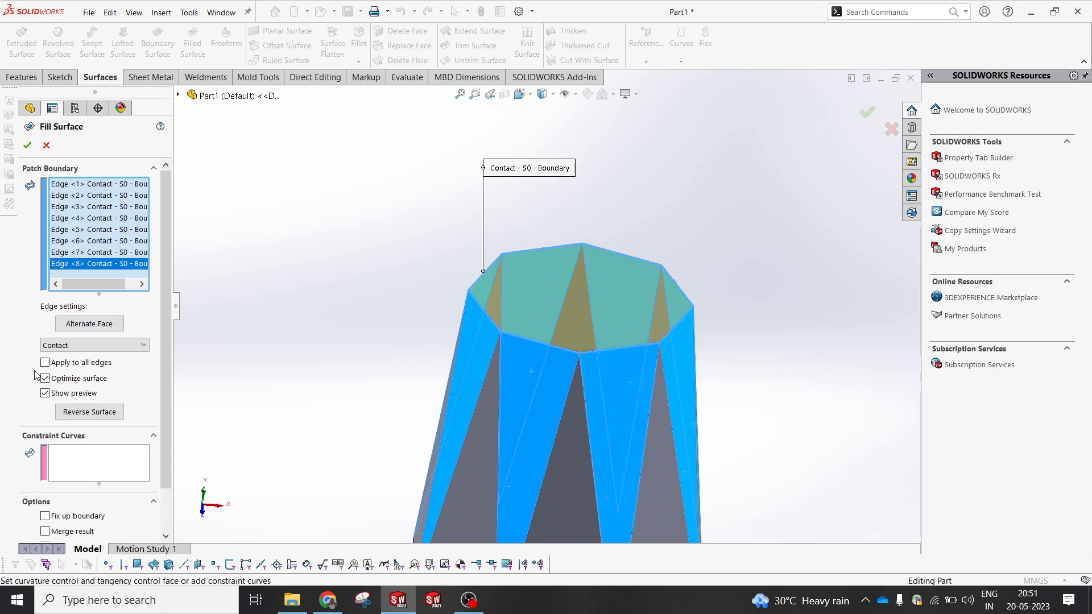
scroll(43, 501, down, 2)
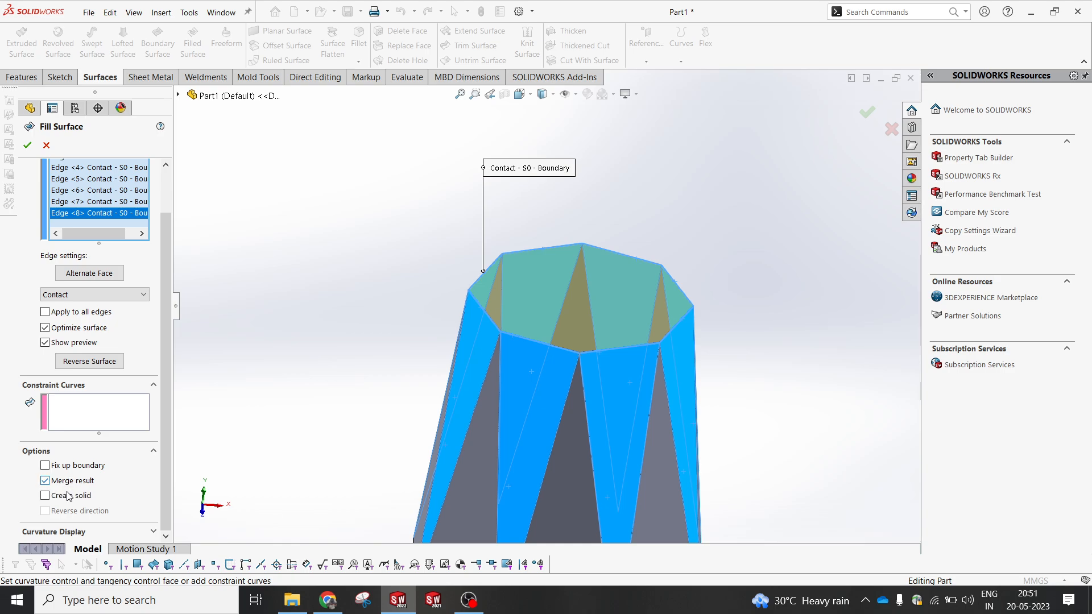
click(27, 146)
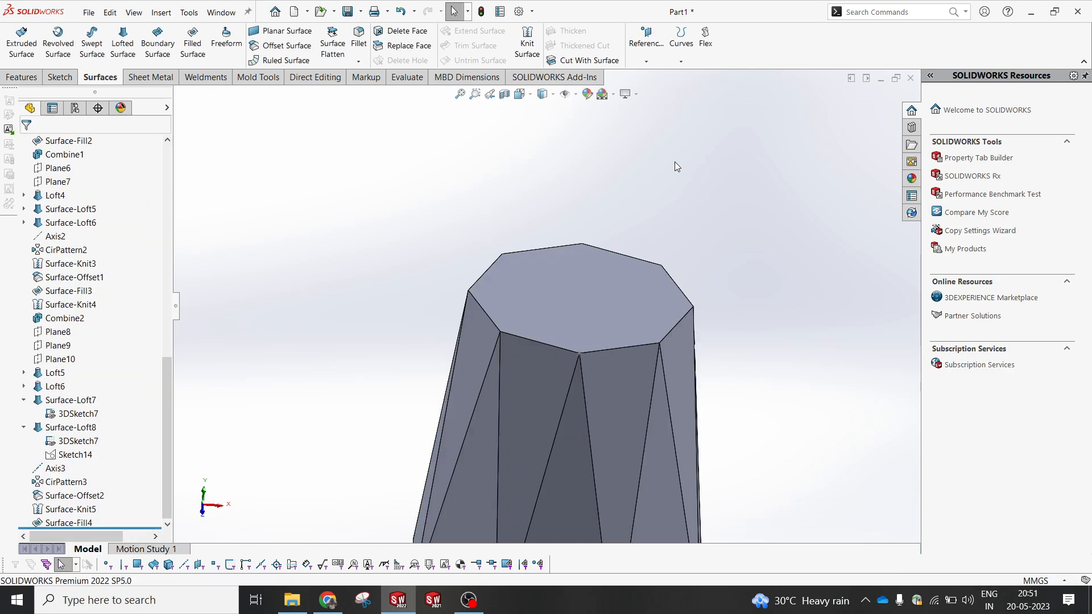
- Show the hidden lower lofted solid of the fourth body again
scroll(675, 161, up, 3)
middle_drag(616, 308, 640, 222)
scroll(67, 265, up, 10)
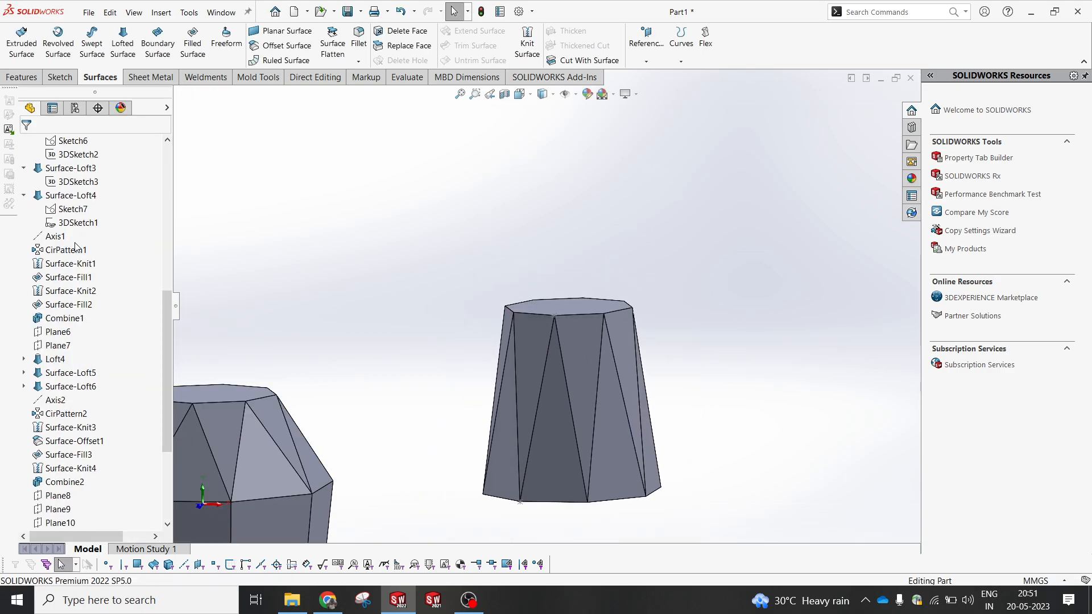
click(68, 251)
click(75, 235)
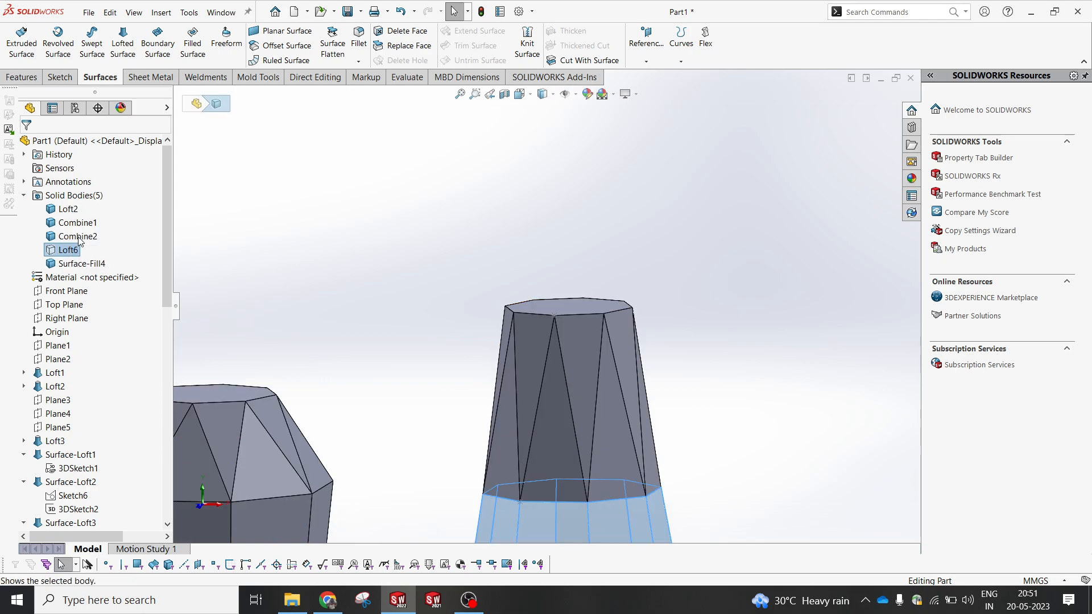
scroll(494, 239, up, 3)
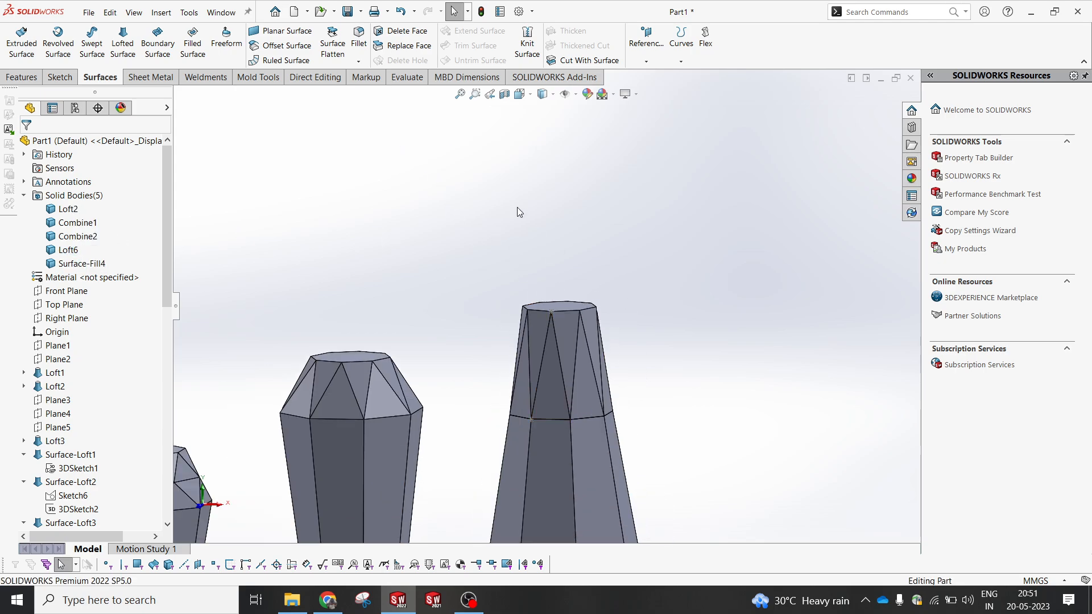
- Combine the fourth body's faceted upper solid and lower lofted solid with the Add operation
click(315, 77)
click(308, 38)
click(561, 330)
click(592, 473)
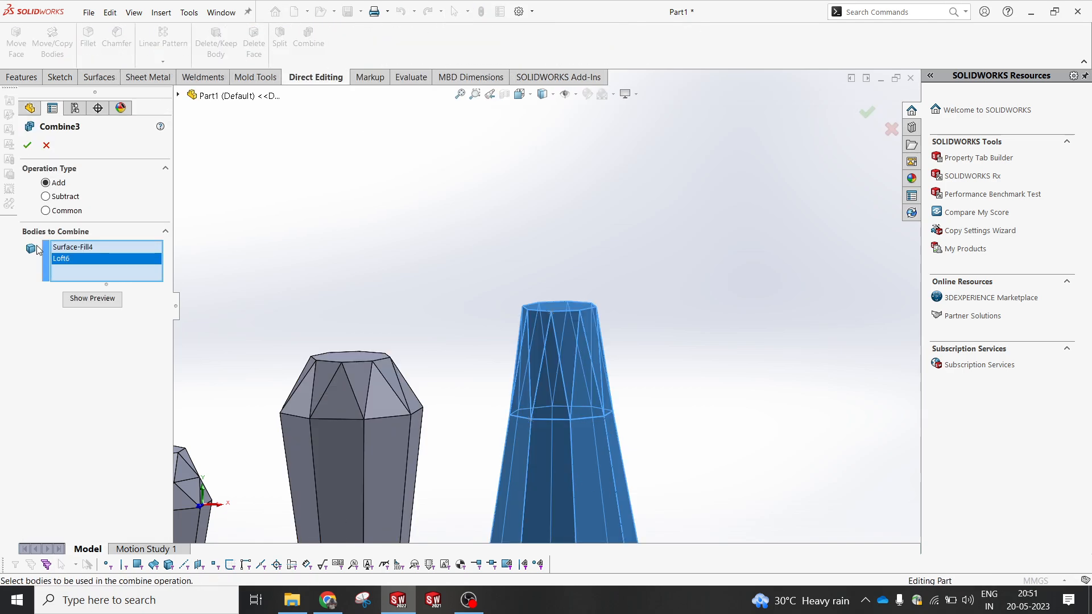
click(28, 145)
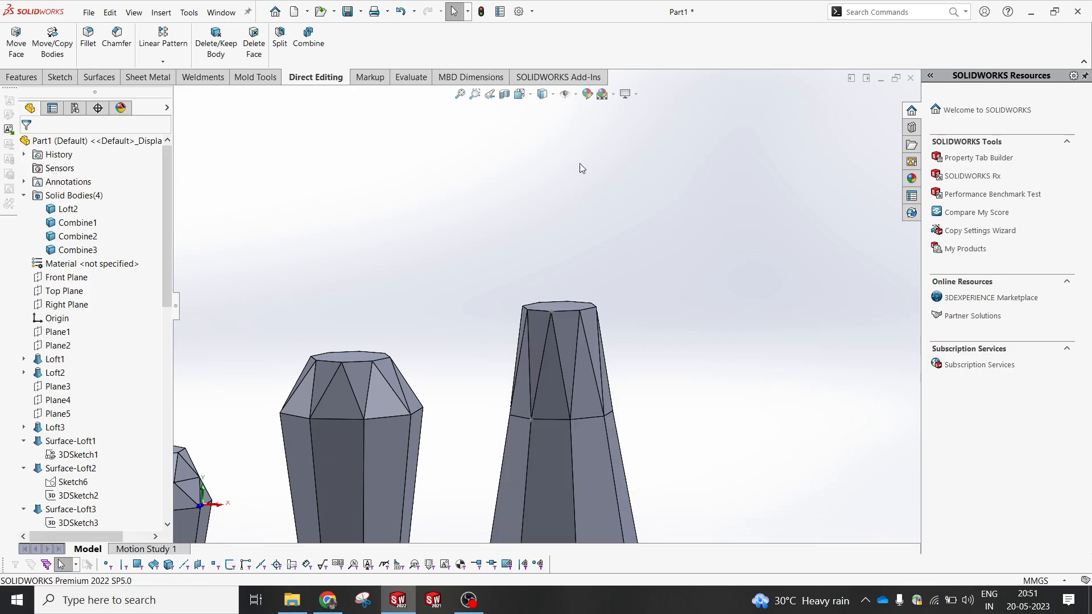
- Display all four bodies from the front and switch the scene to a plain white background
key(f)
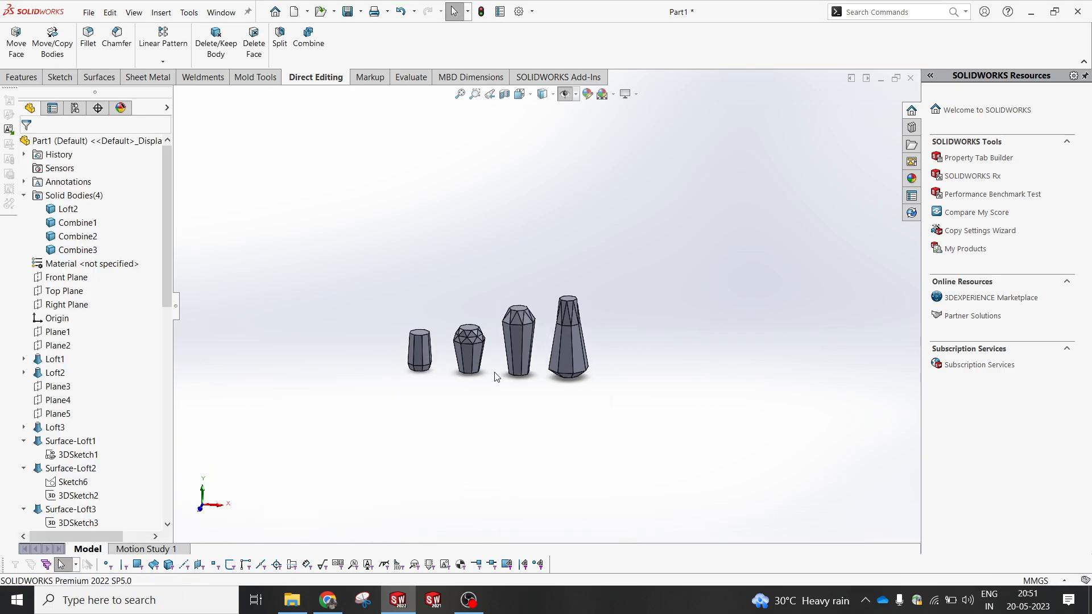
key(space)
click(639, 451)
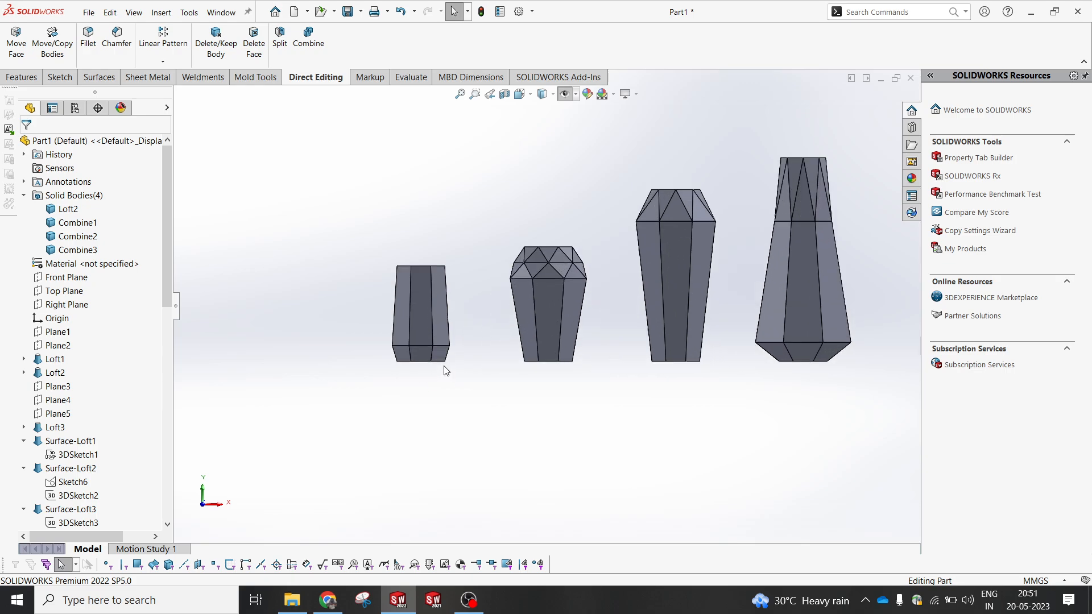
click(627, 94)
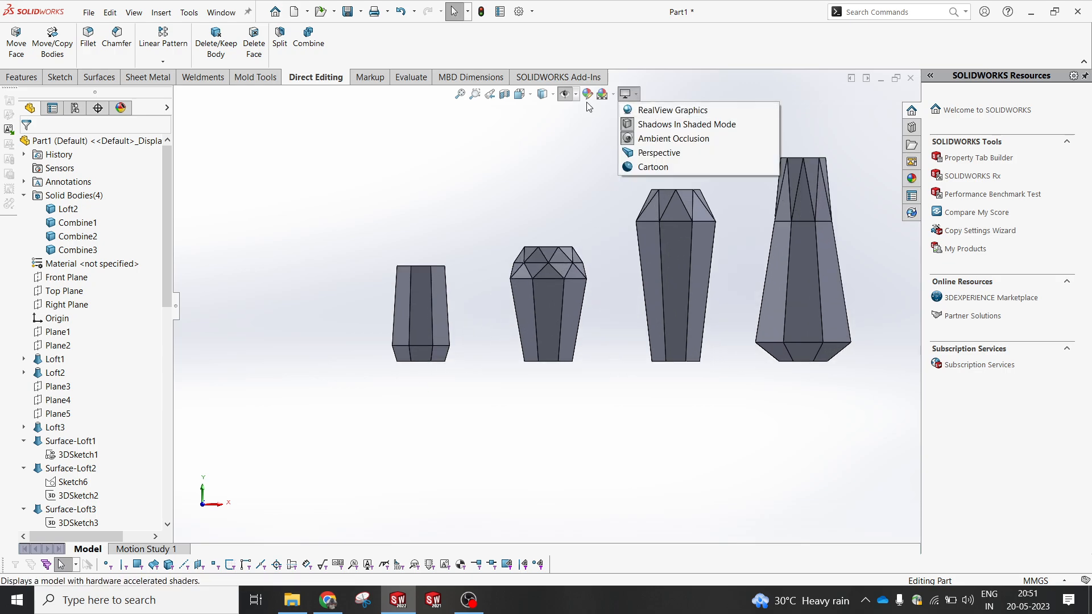
click(613, 95)
click(629, 124)
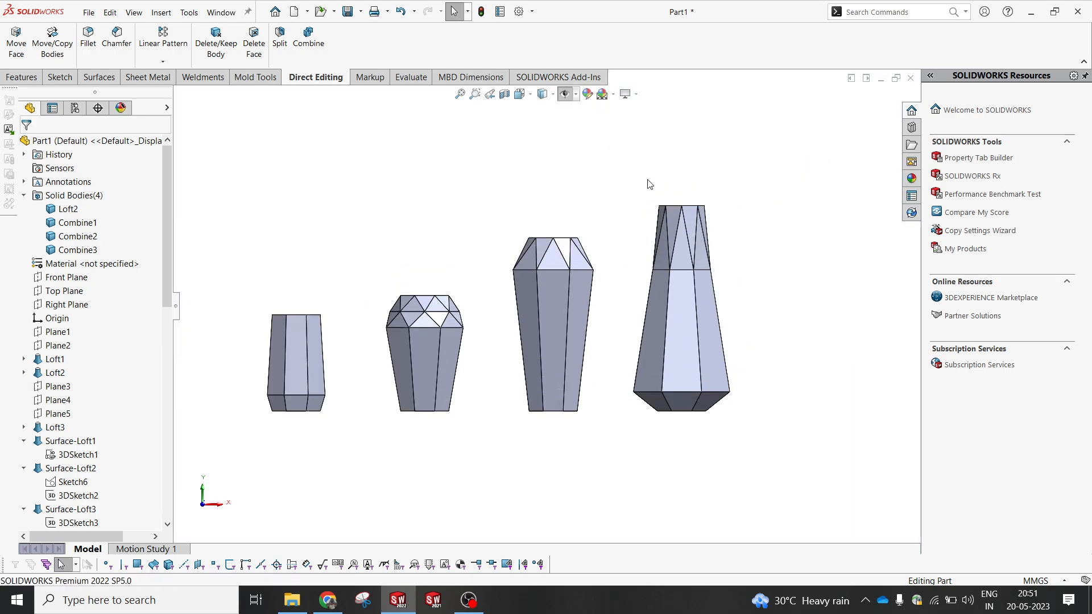
- Collapse the solid bodies folder and assign the ABS PC material to the part
click(24, 196)
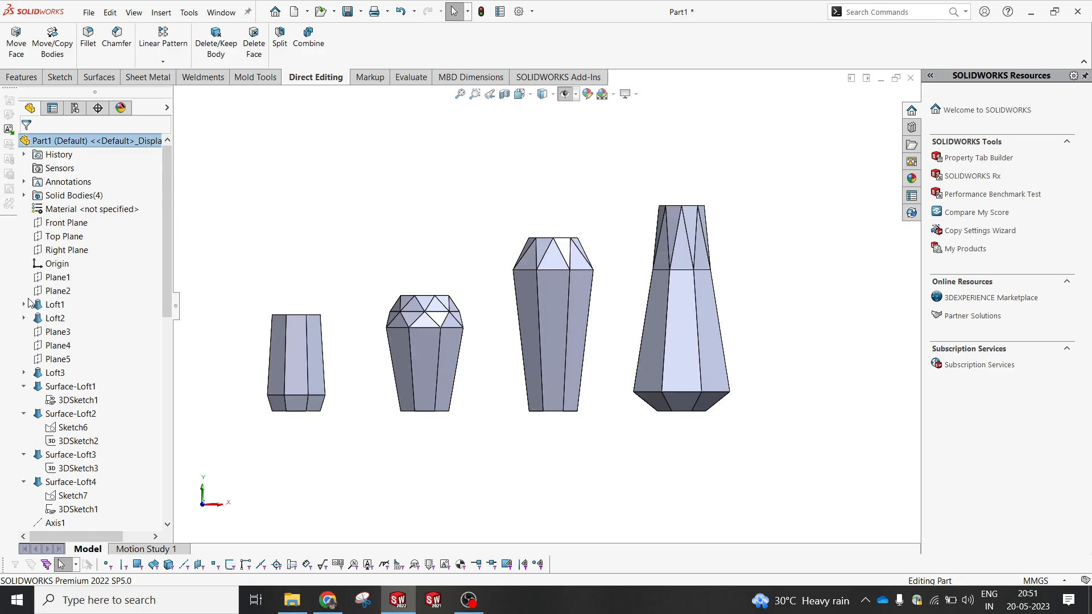
key(ctrl+7)
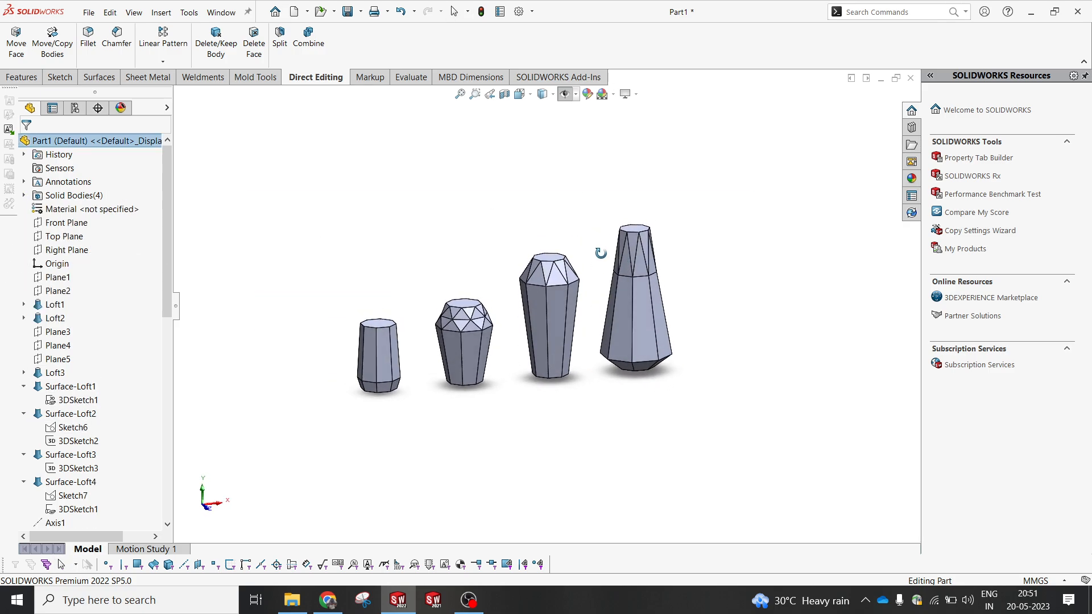
right_click(134, 211)
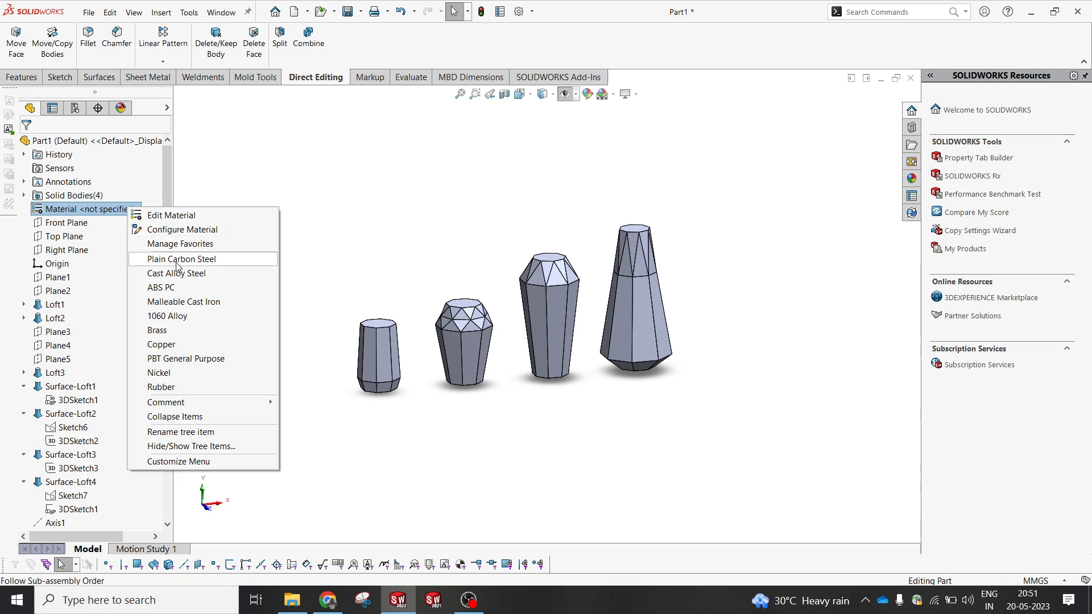
click(178, 288)
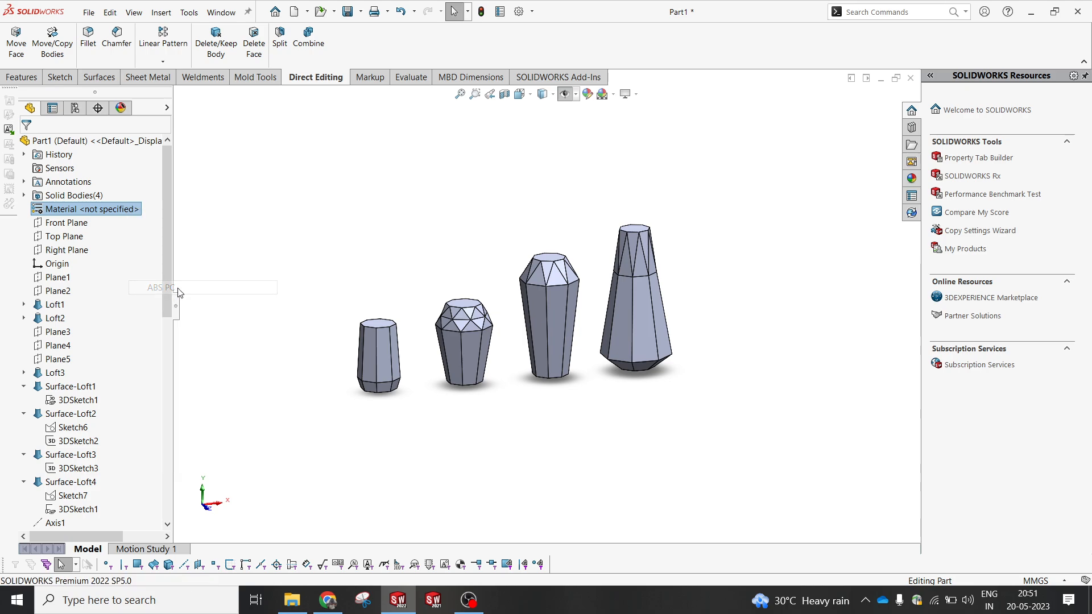
- Change the part's material to ABS from the Plastics category
right_click(80, 210)
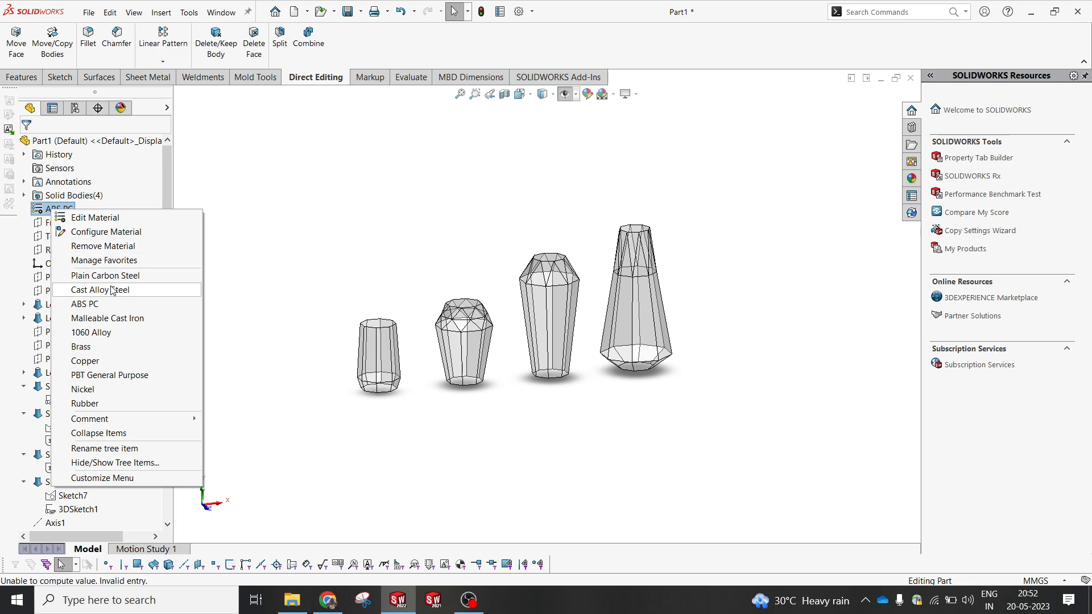
click(105, 220)
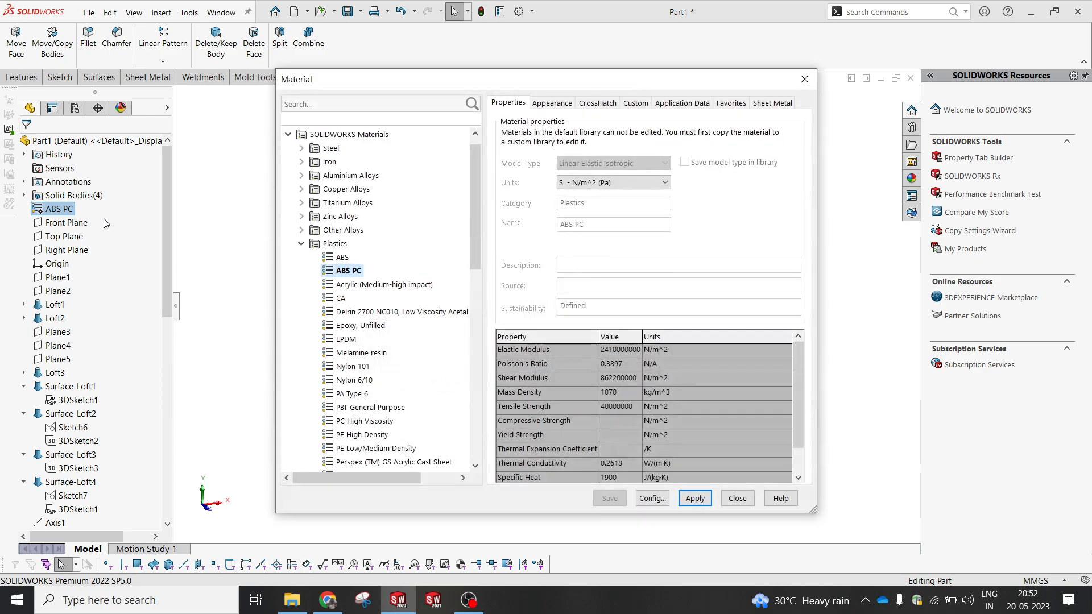
click(342, 257)
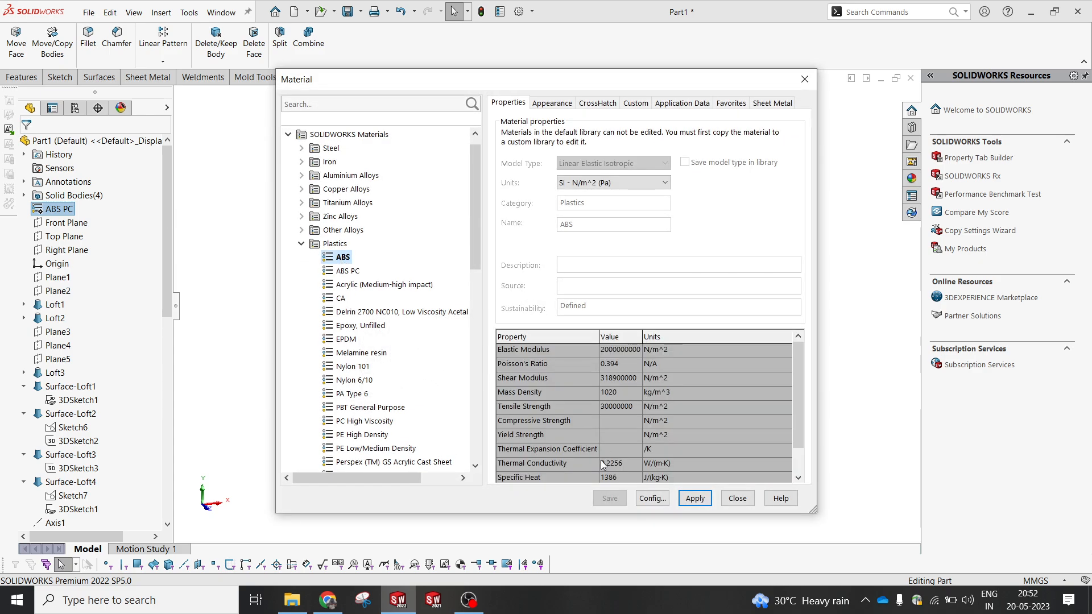
click(695, 498)
click(738, 498)
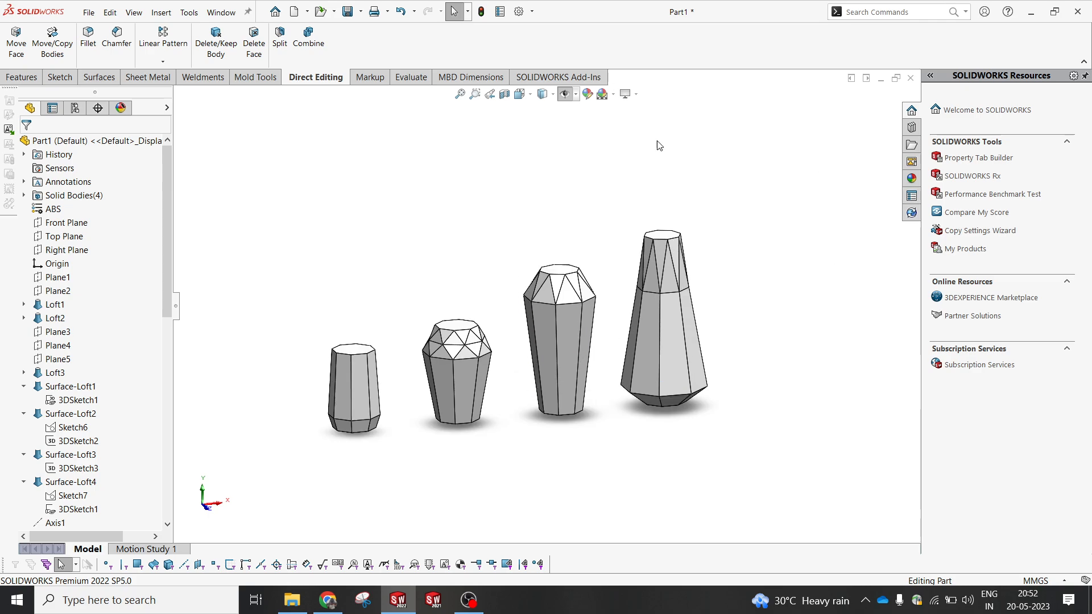
- Turn on shadows for the shaded display of the four bodies
click(626, 94)
click(655, 122)
scroll(461, 333, down, 2)
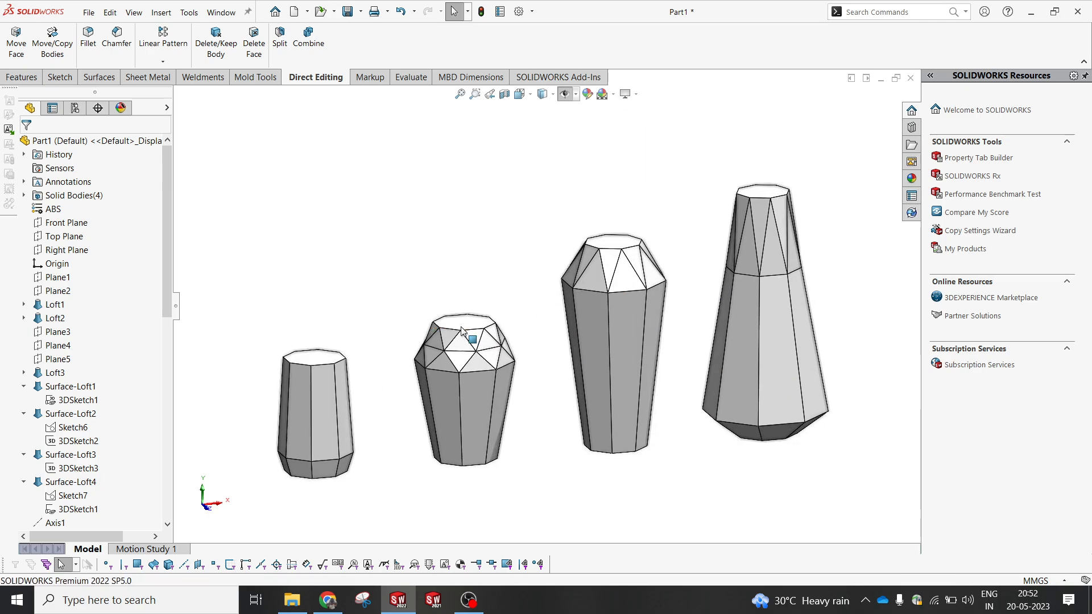
middle_drag(488, 273, 524, 297)
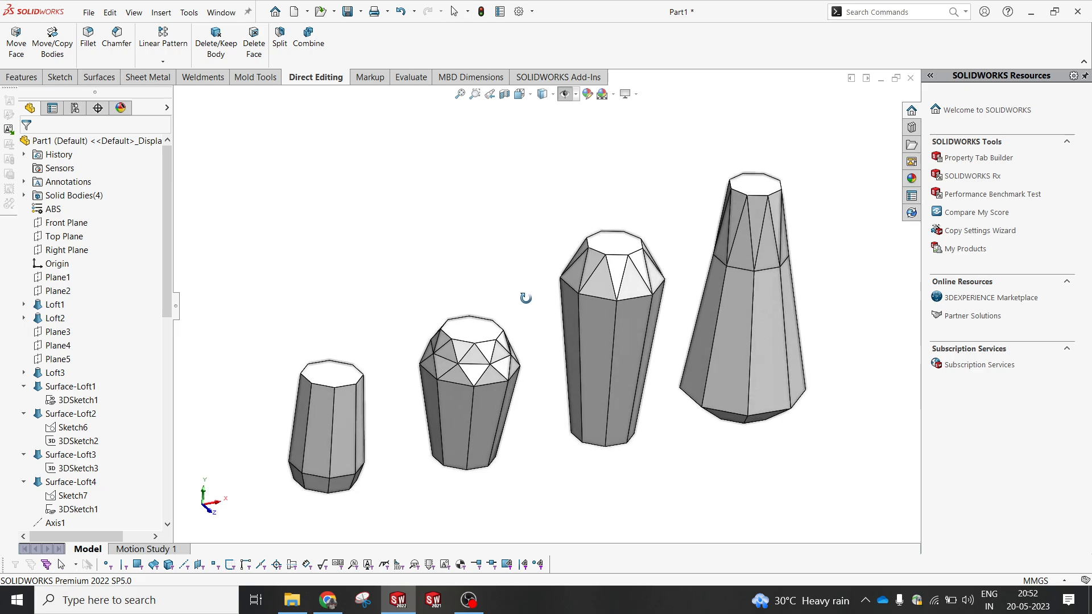
middle_drag(469, 142, 459, 146)
scroll(461, 138, up, 1)
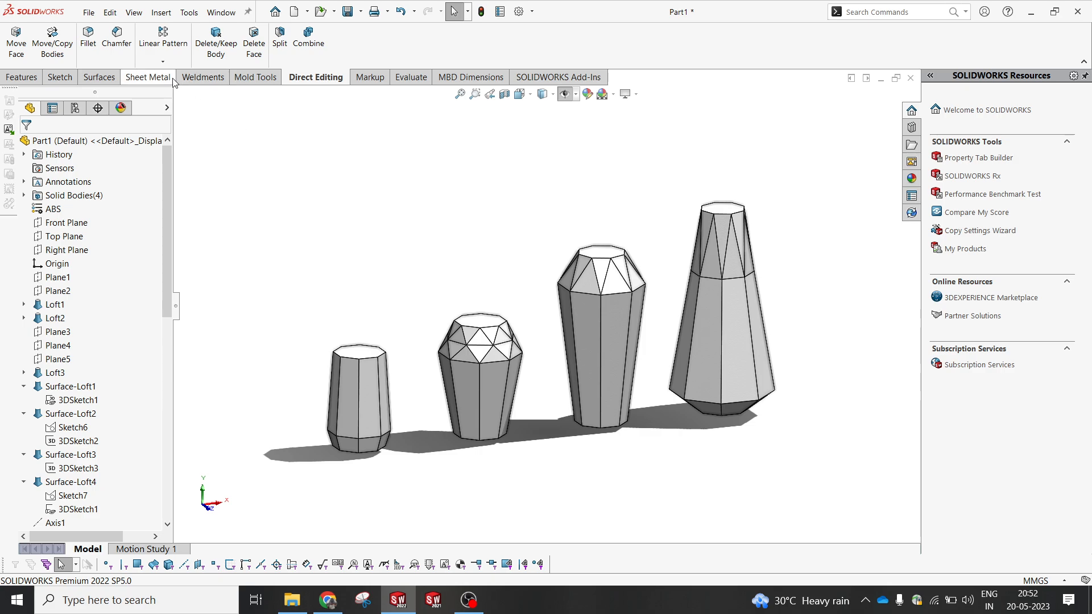
- Shell the first, shortest body with a 3 mm wall thickness, removing its top octagonal face
click(25, 78)
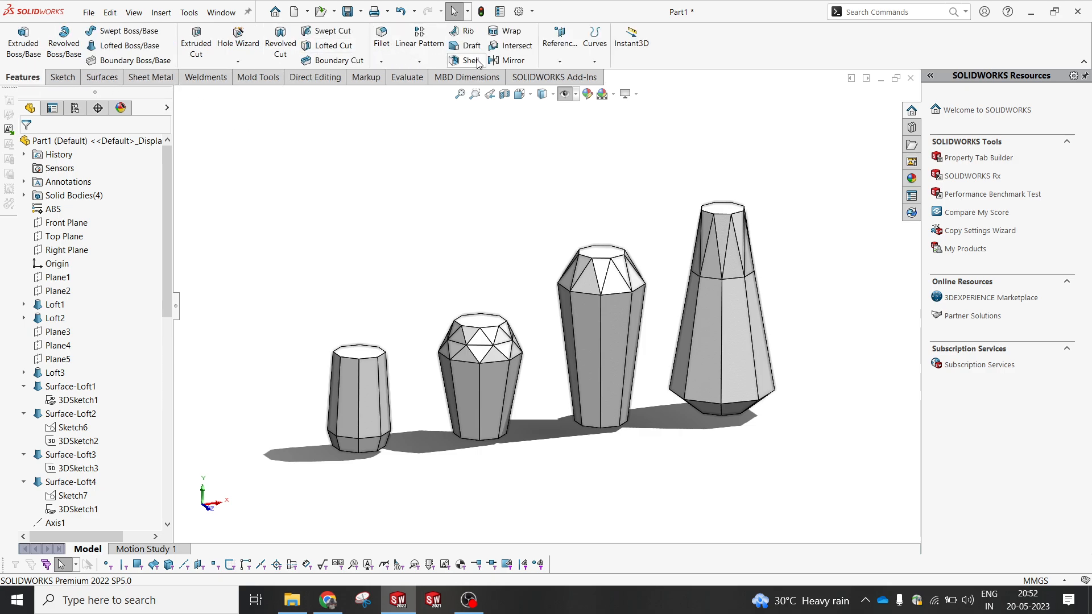
click(470, 61)
scroll(336, 355, down, 2)
click(372, 348)
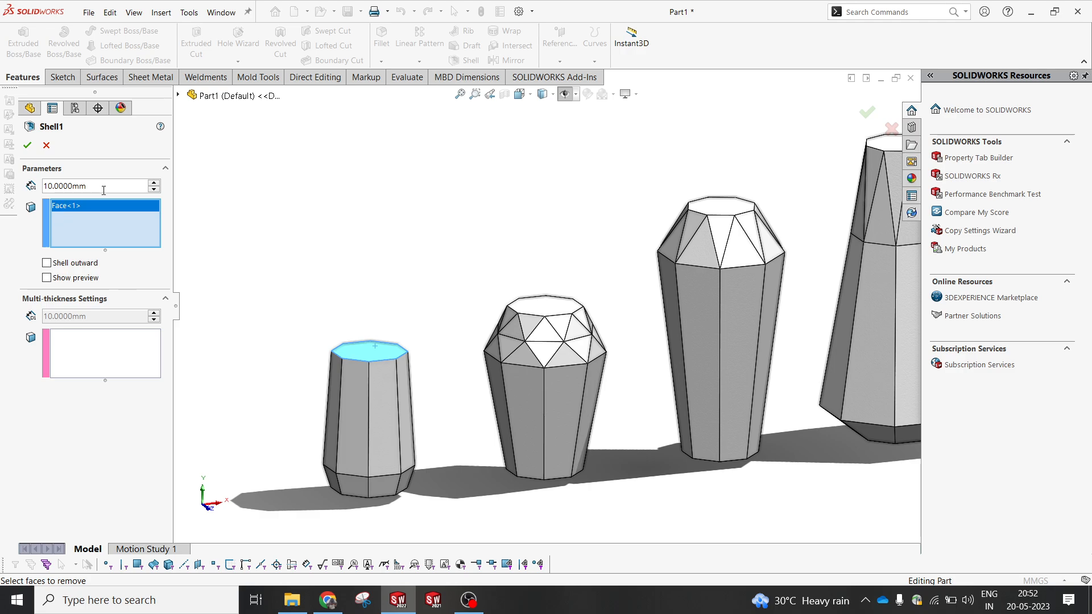
key(BackSpace)
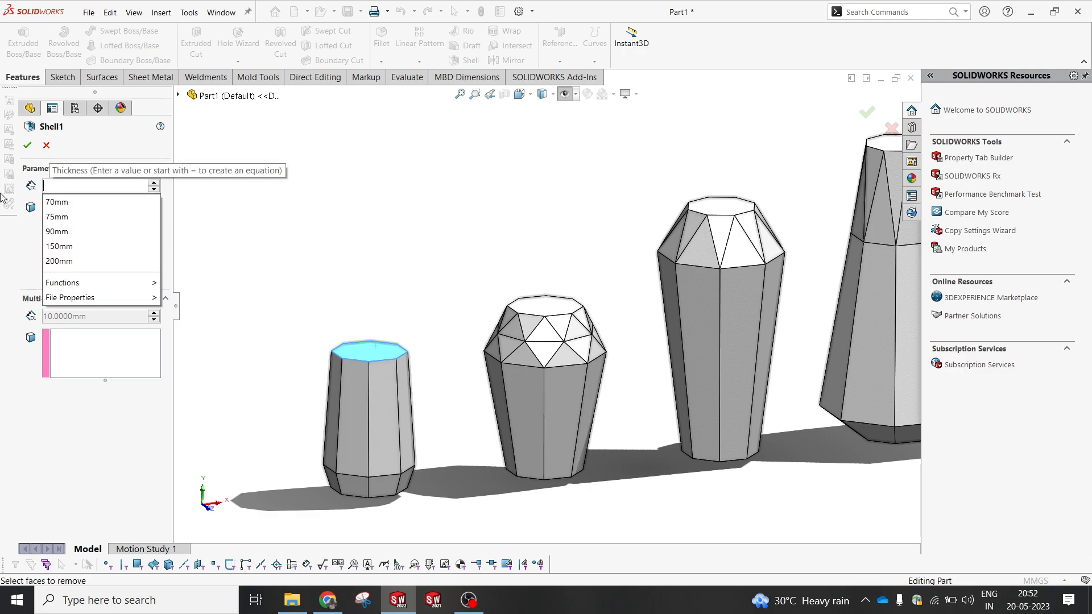
text(3)
key(Return)
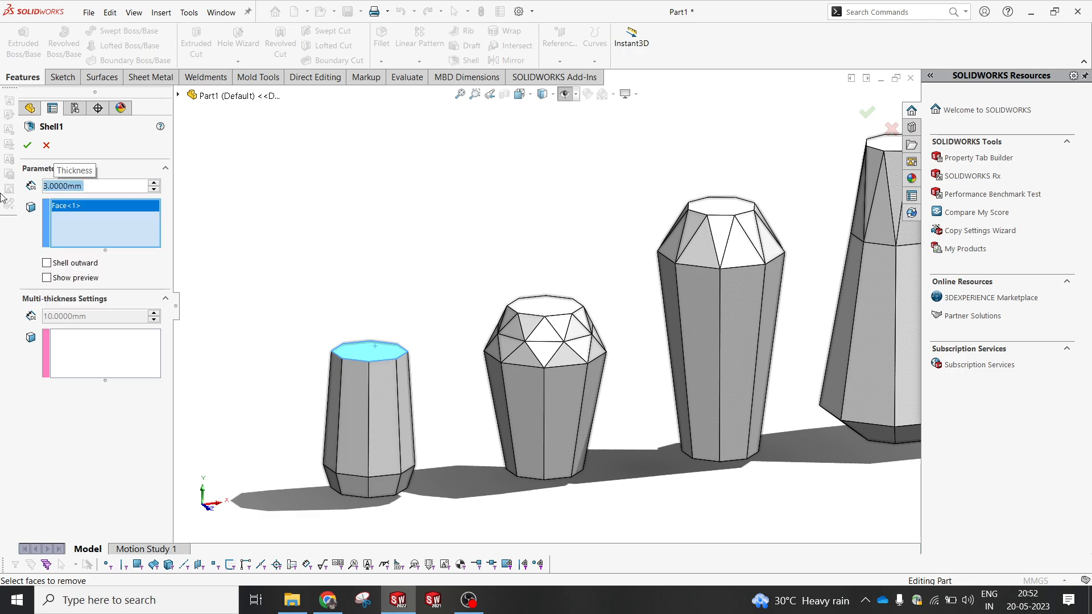
click(35, 146)
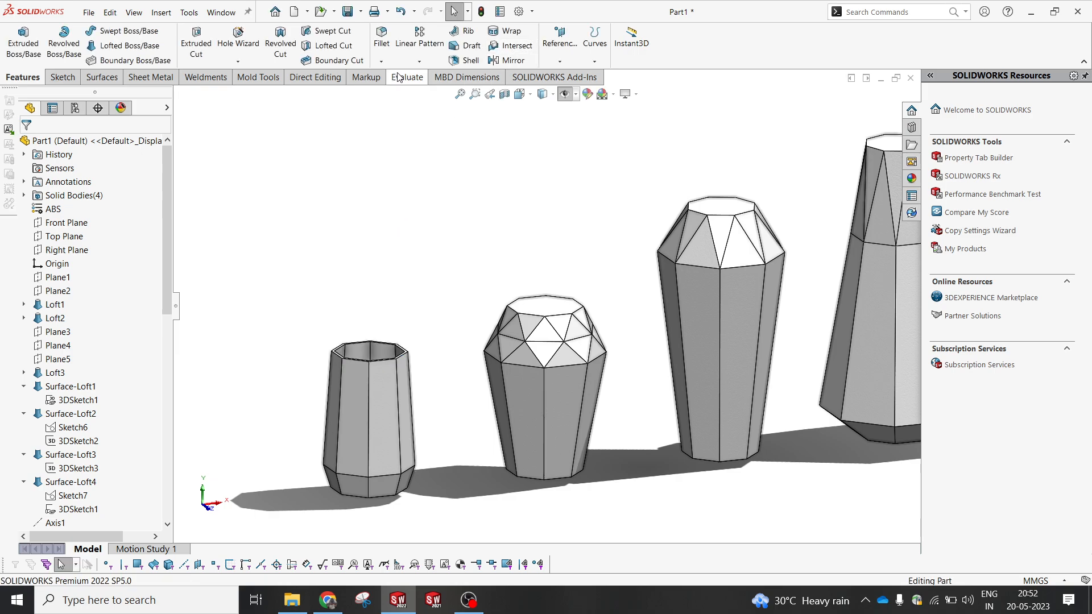
- Shell the second and third bodies separately with 3 mm walls, removing each one's top face
click(471, 60)
click(543, 306)
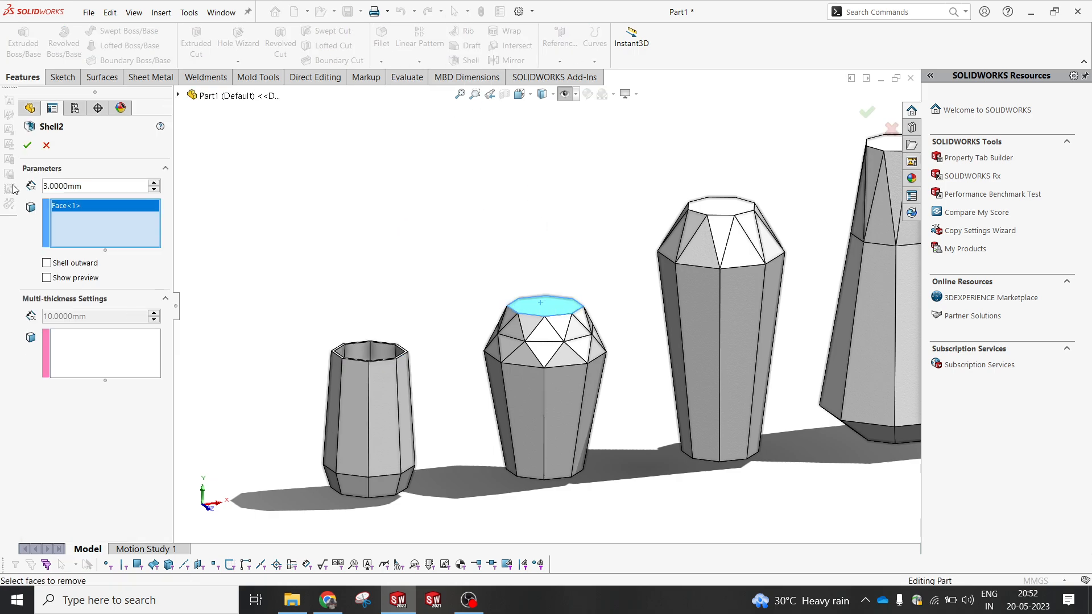
click(27, 145)
click(471, 61)
click(726, 206)
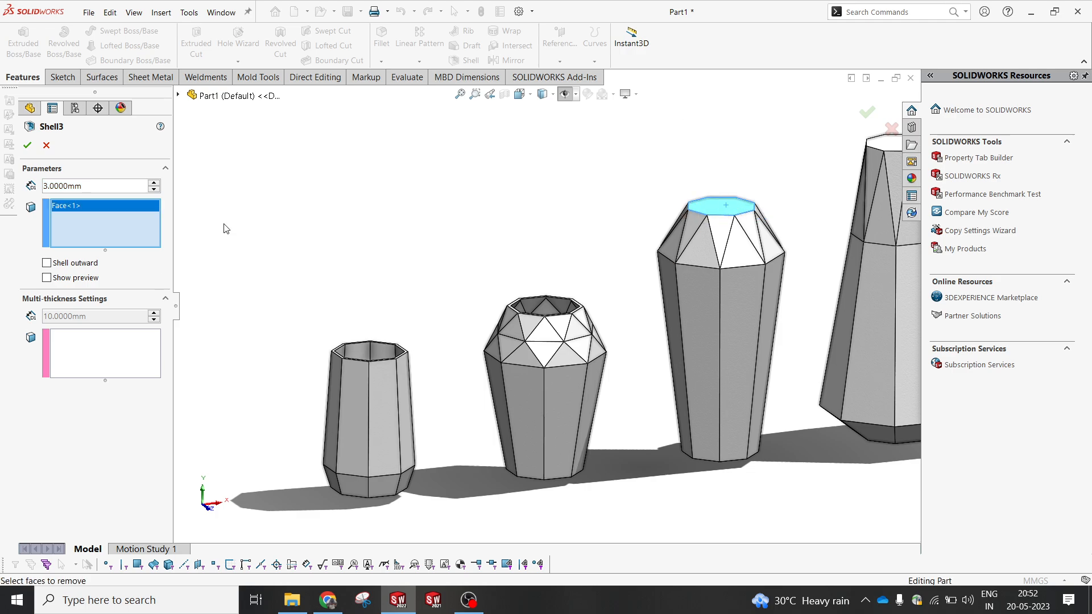
click(27, 145)
scroll(606, 298, down, 5)
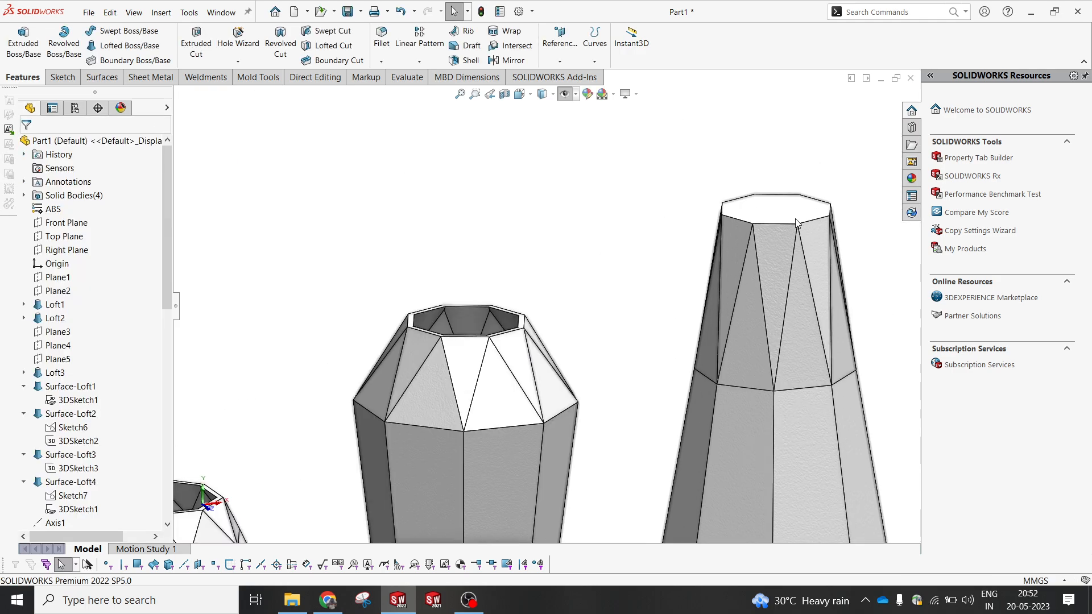
click(532, 62)
click(751, 206)
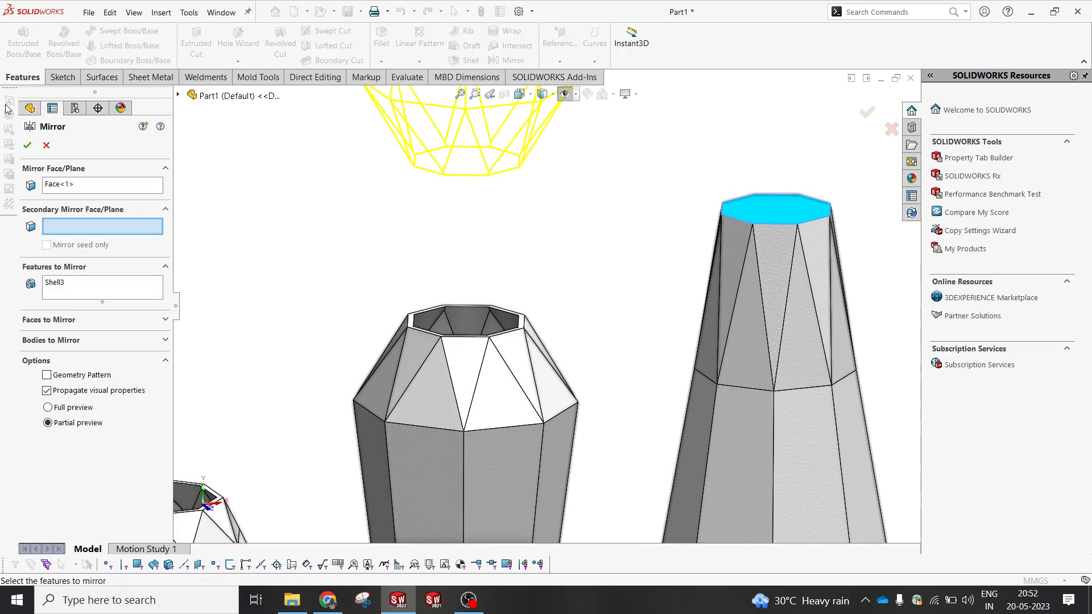
click(29, 147)
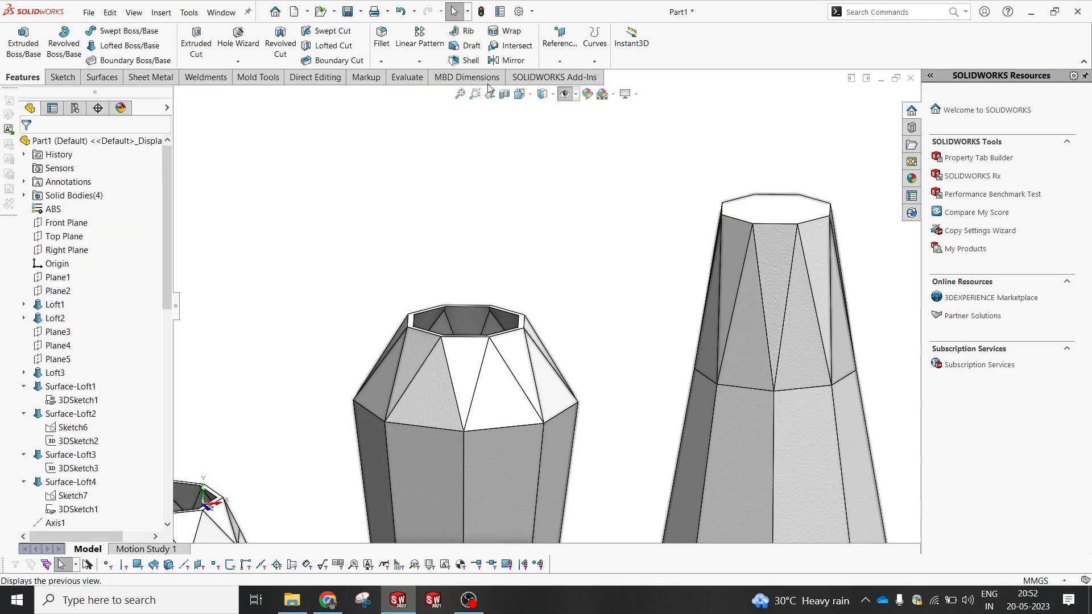
- Shell the fourth, tallest body with a 3 mm wall thickness, removing its top octagonal face
click(471, 60)
click(785, 206)
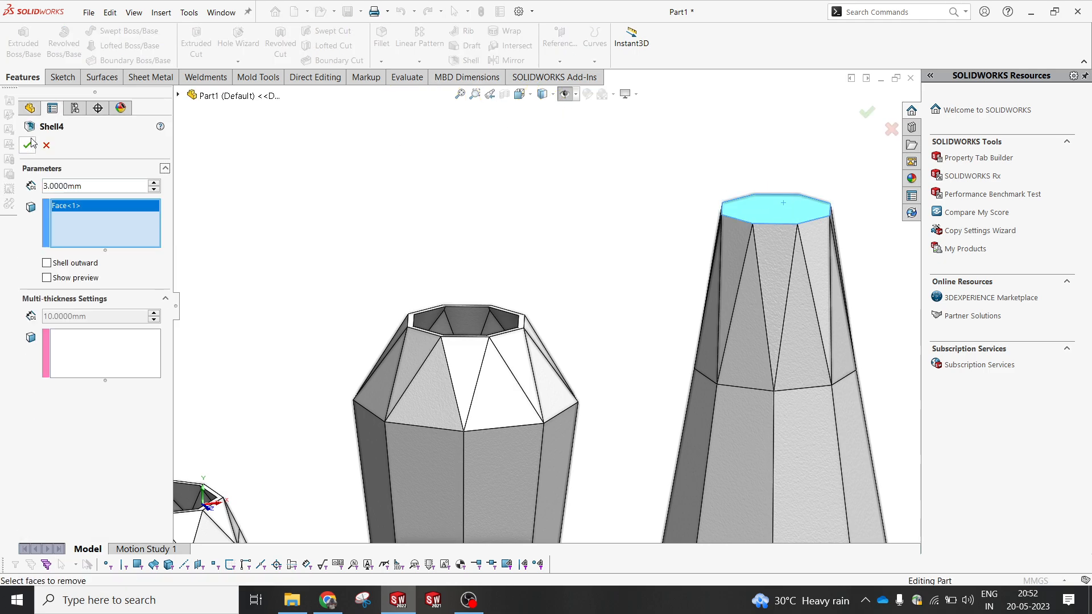
click(29, 146)
- Examine the four hollow bodies from the isometric view and from near-front angles, and look over the part's configurations
scroll(540, 249, up, 5)
middle_drag(549, 262, 594, 319)
key(space)
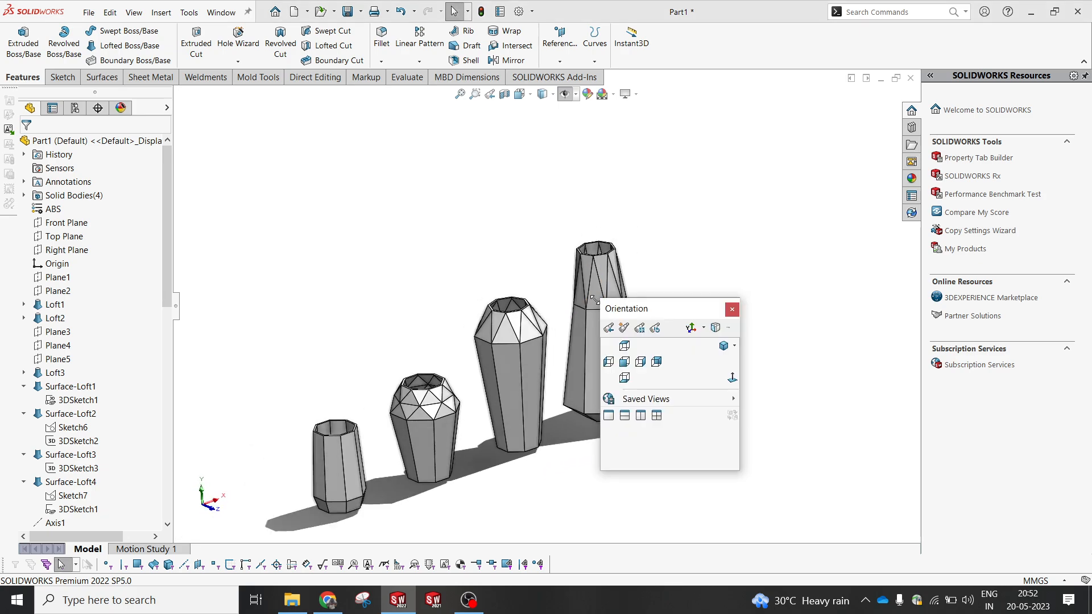
click(723, 346)
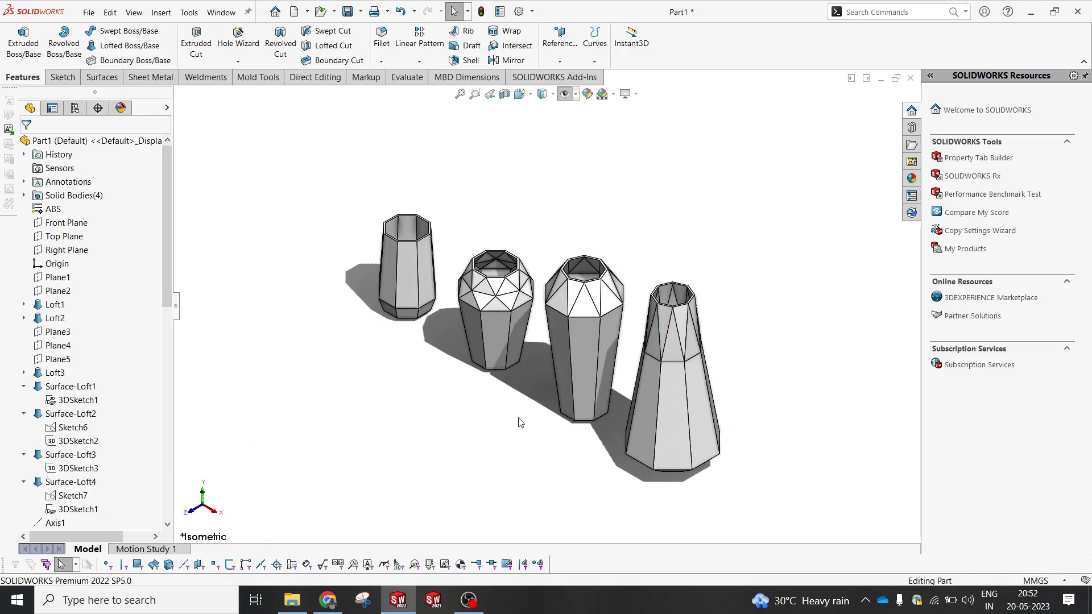
middle_drag(519, 419, 547, 363)
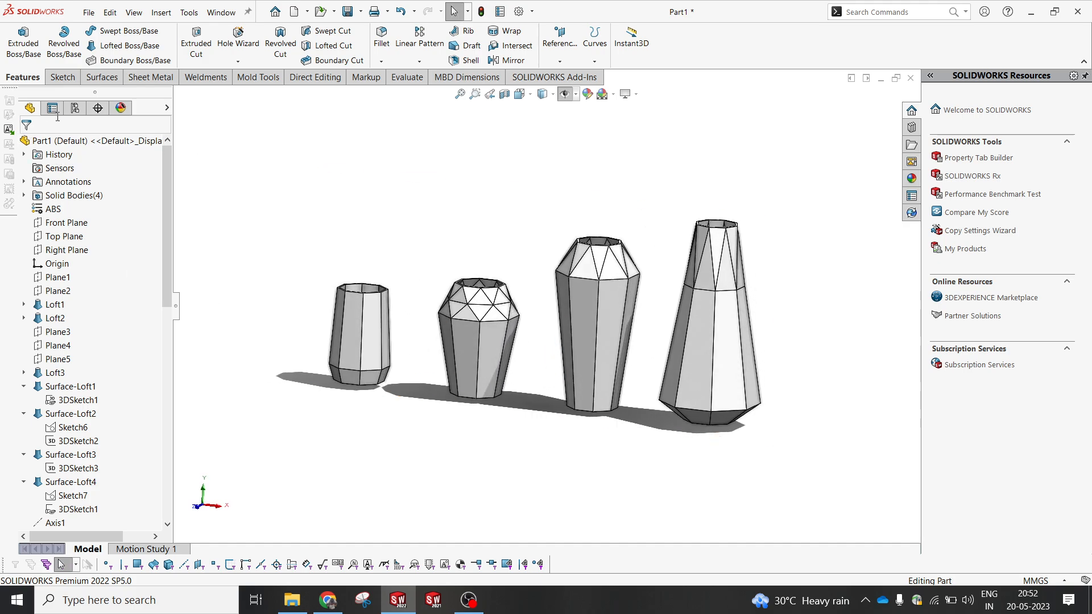
click(75, 108)
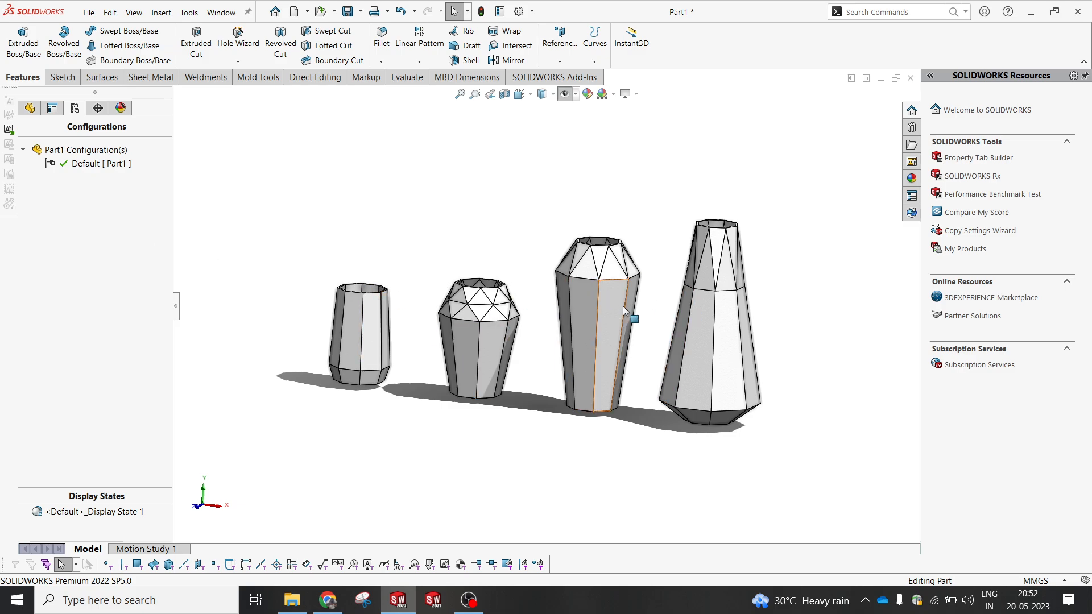
click(32, 109)
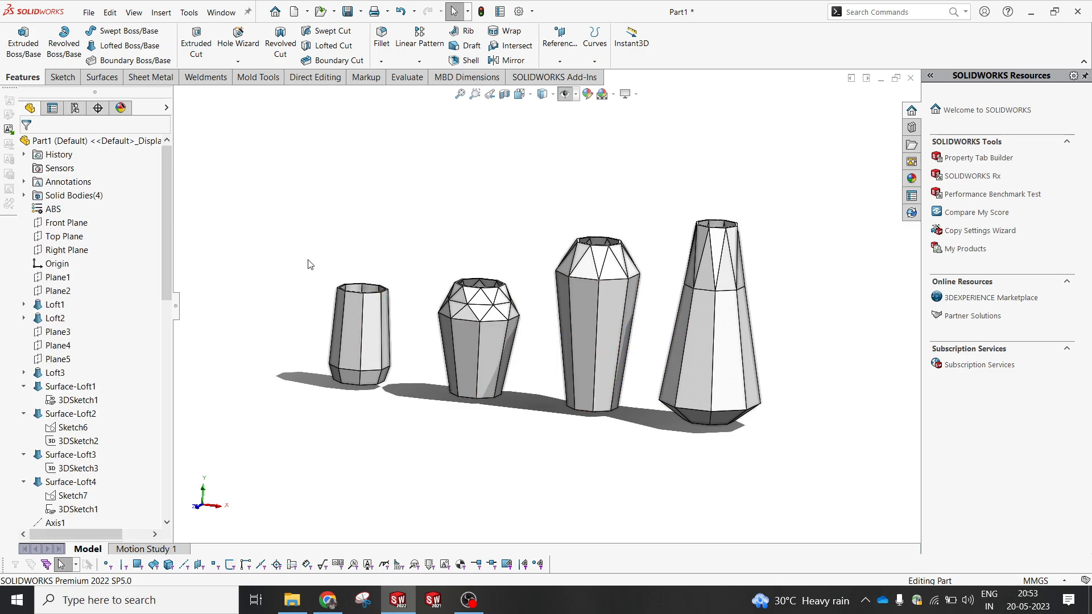
middle_drag(601, 387, 653, 347)
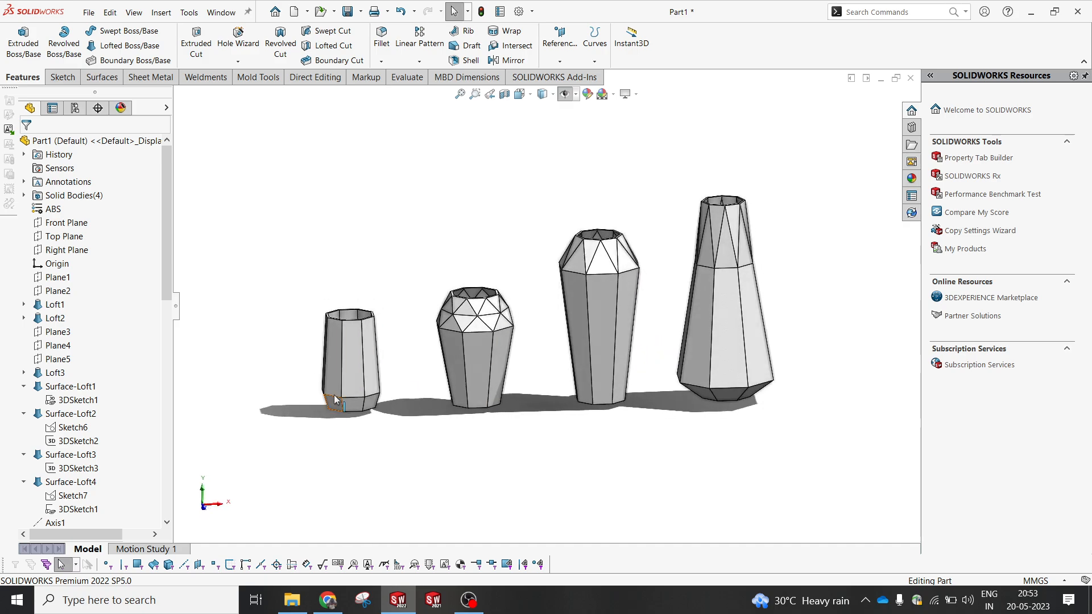
middle_drag(789, 347, 813, 342)
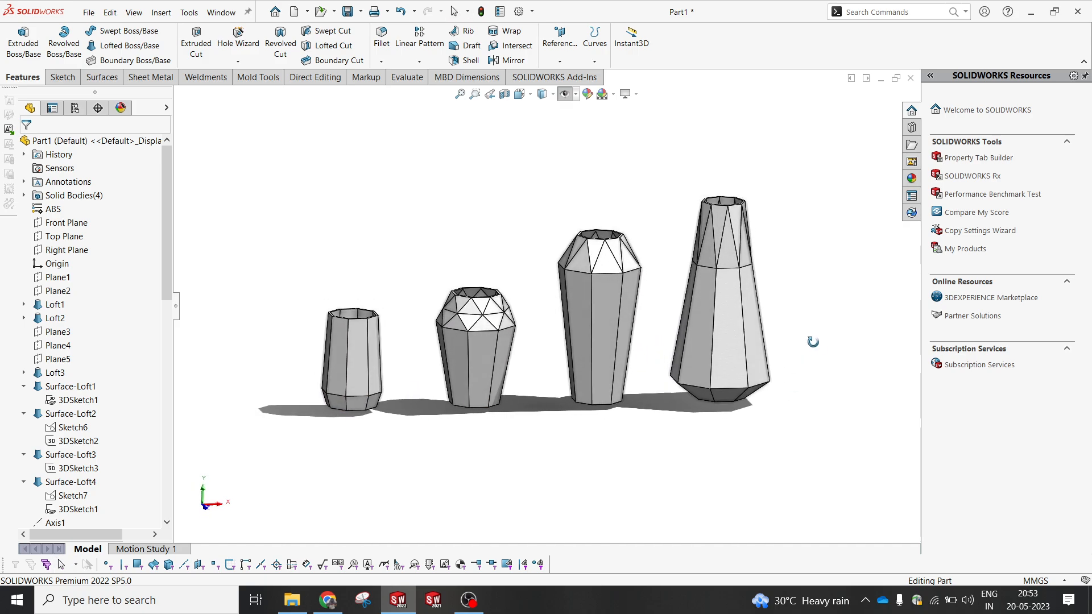
scroll(529, 271, down, 2)
key(Escape)
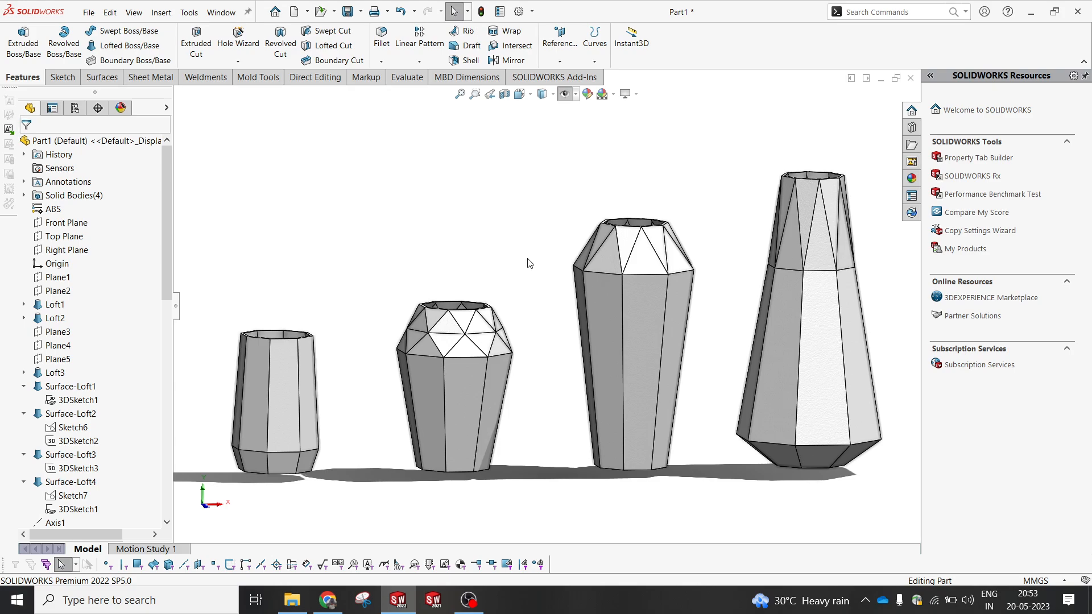